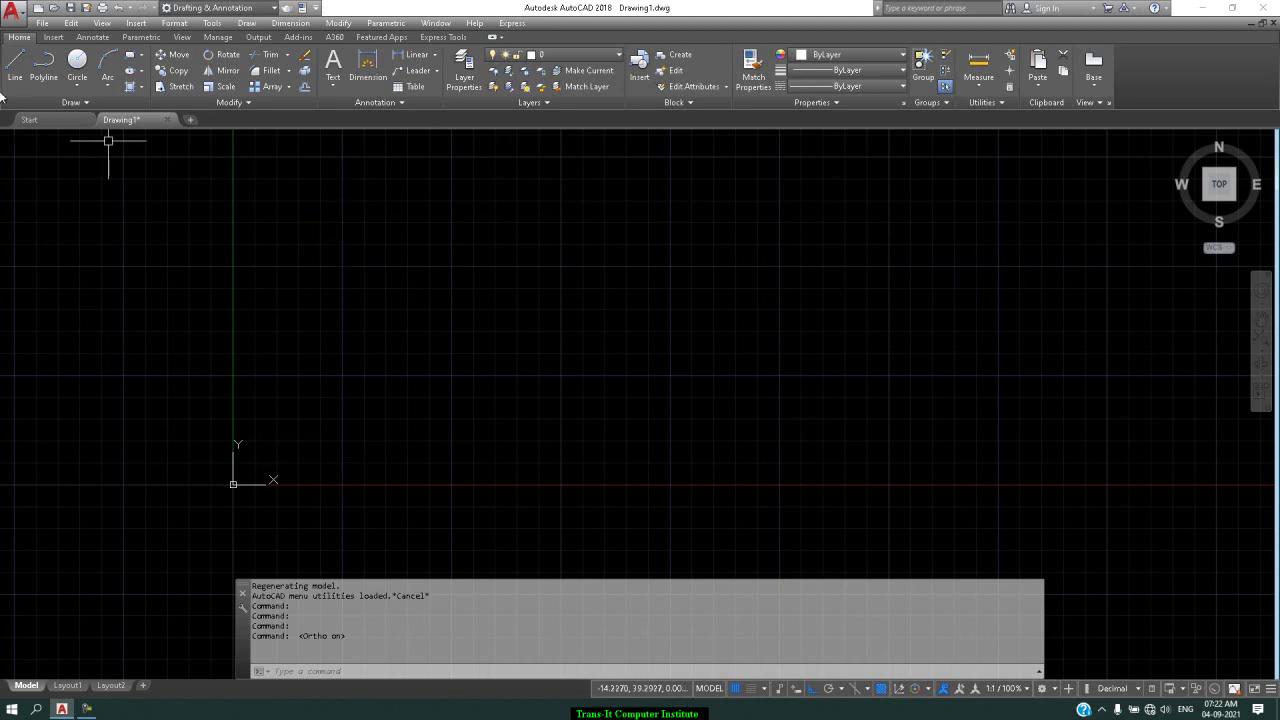
Draw three stacked horizontal lines with the Line tool, the lowest one longest.
click(15, 65)
click(346, 262)
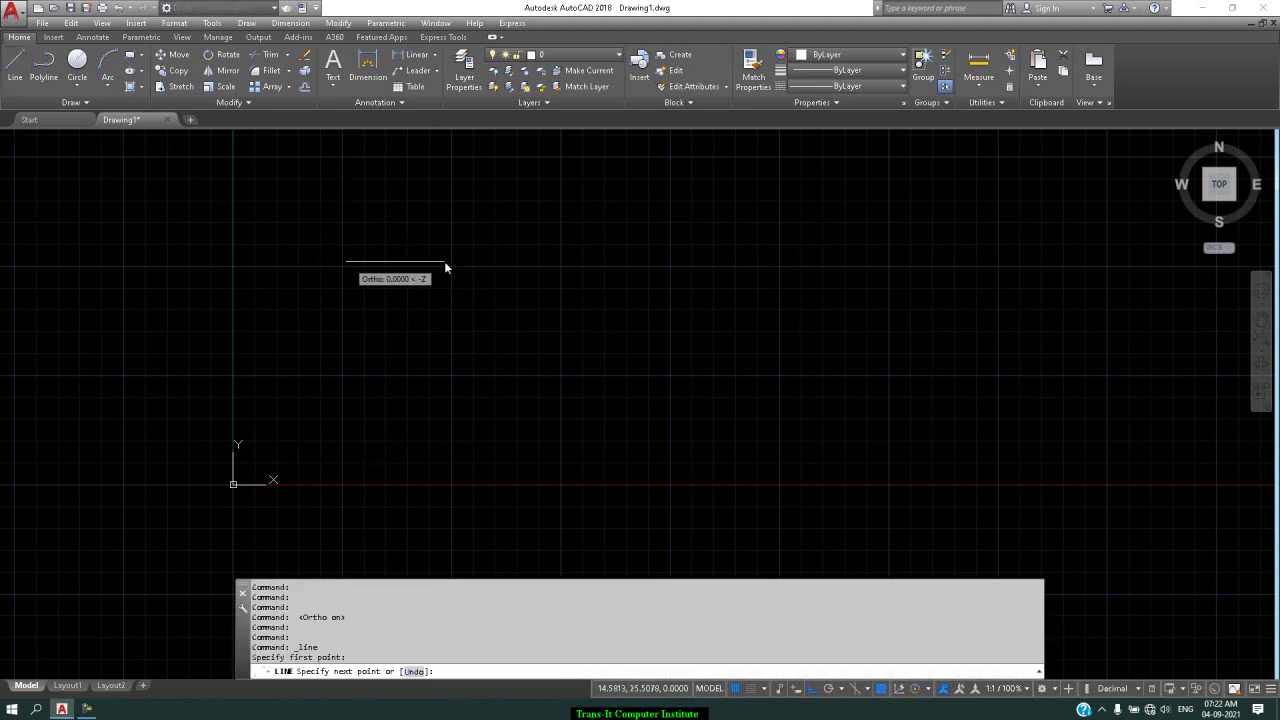
click(718, 281)
key(Return)
key(Return)
click(360, 315)
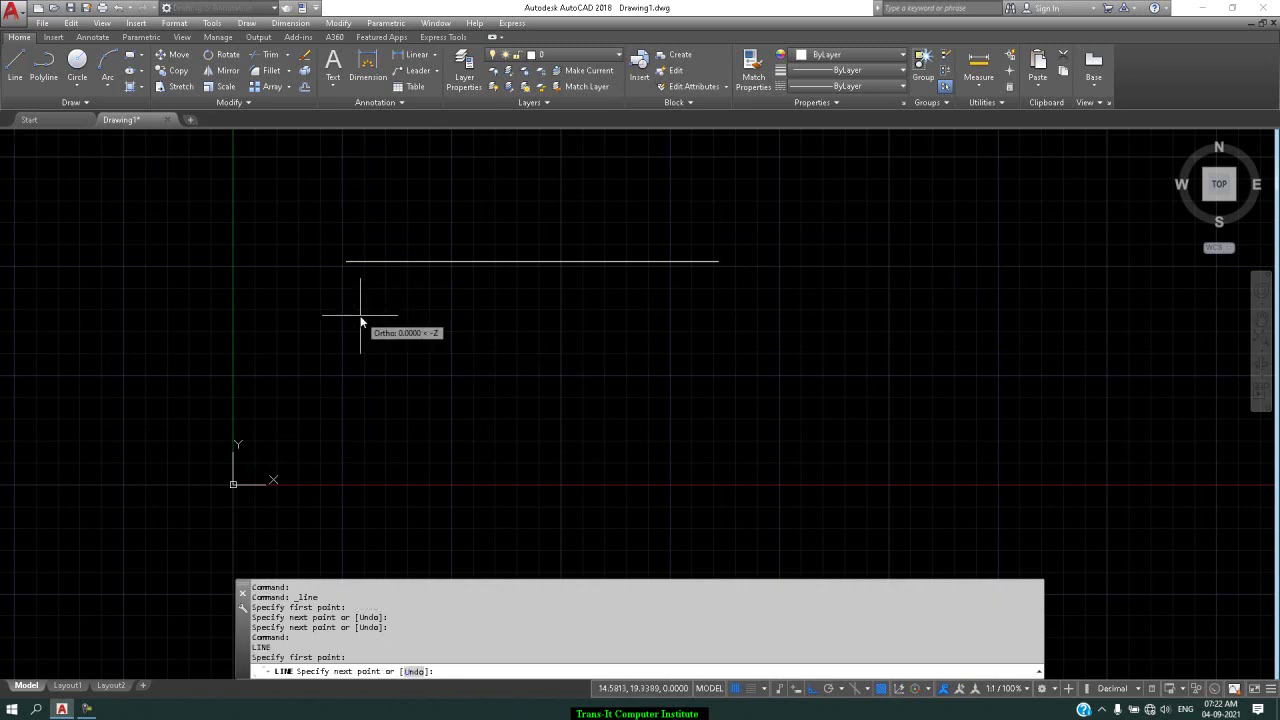
click(737, 352)
key(Return)
key(Return)
click(342, 363)
click(845, 420)
key(Return)
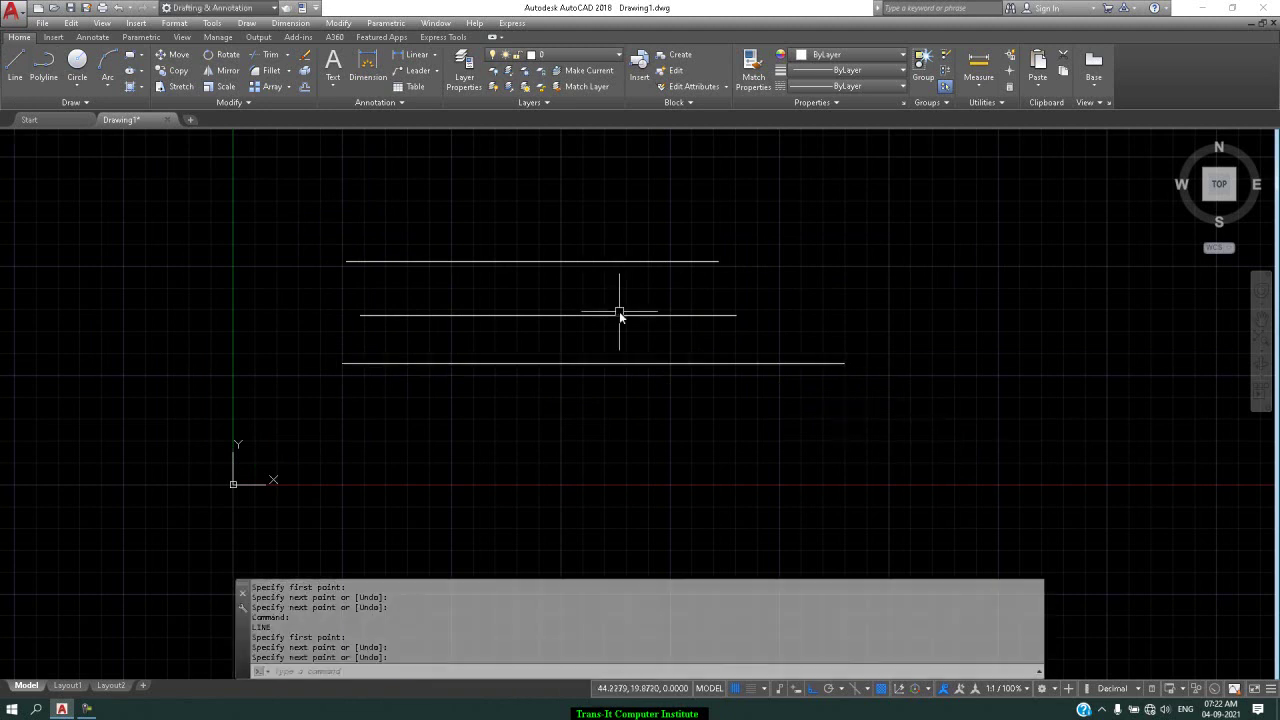
With the top line selected, load the CENTER linetype through the Linetype Manager.
click(604, 263)
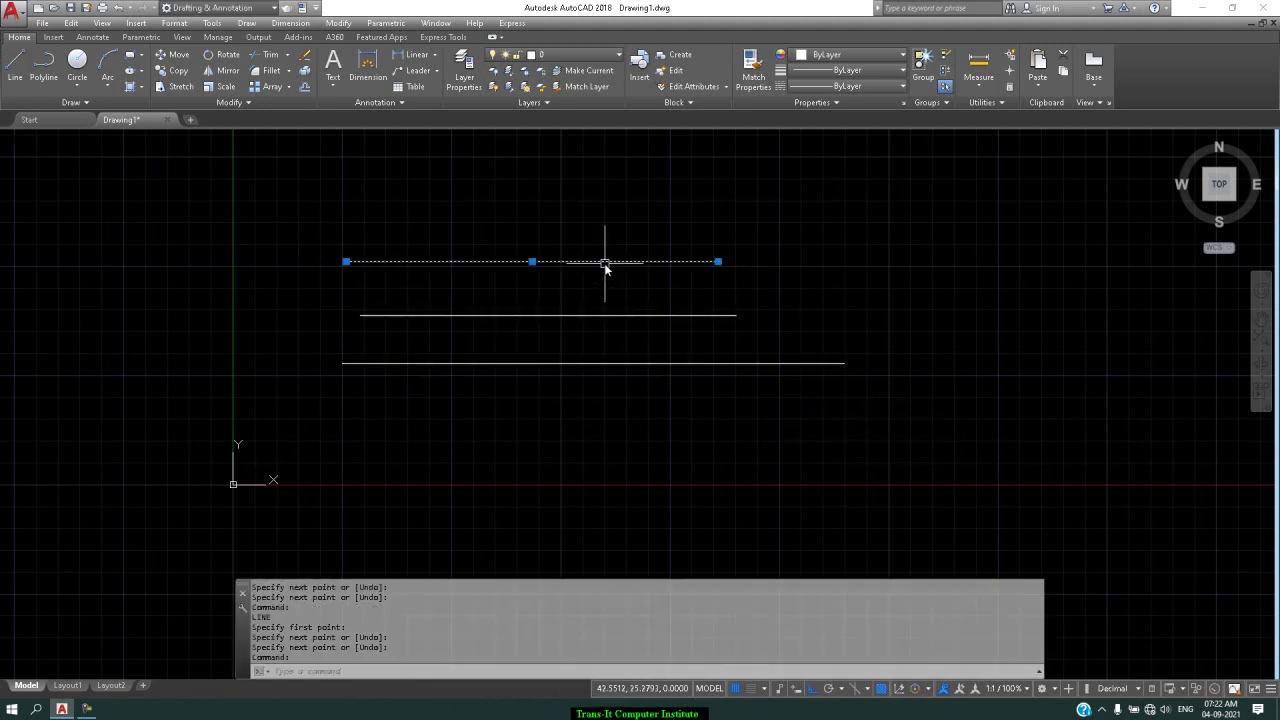
click(855, 87)
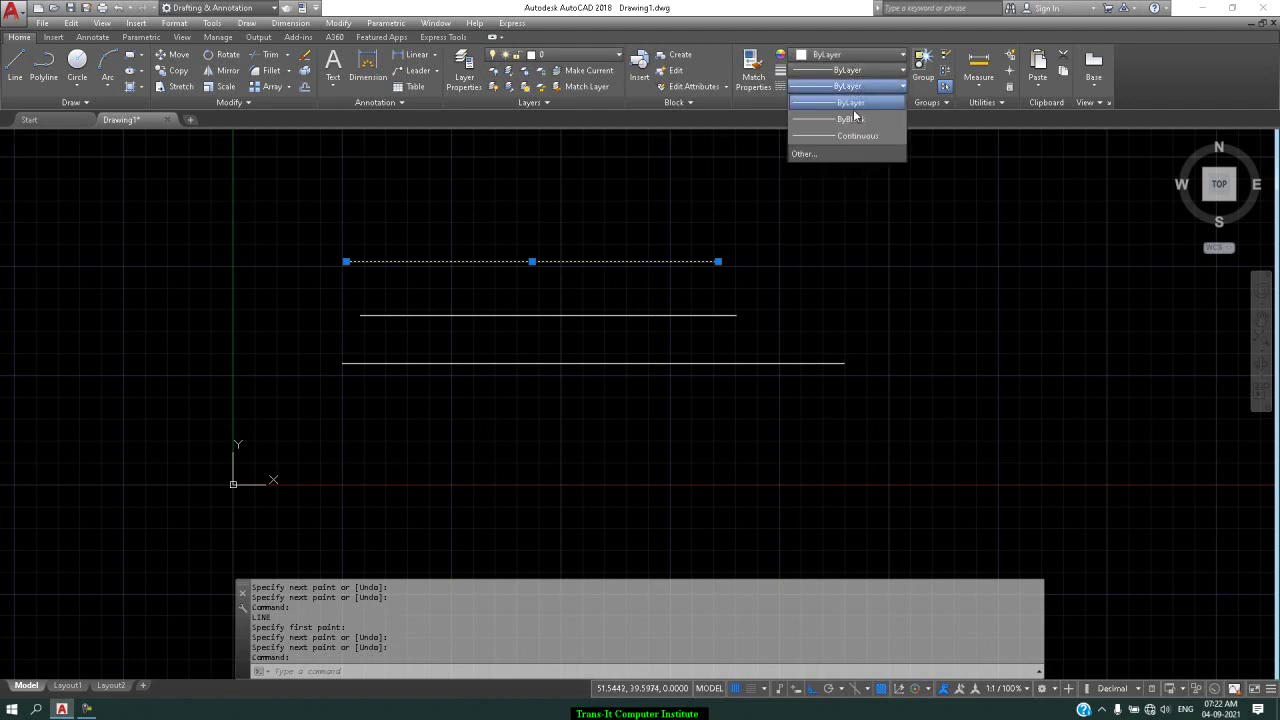
click(851, 156)
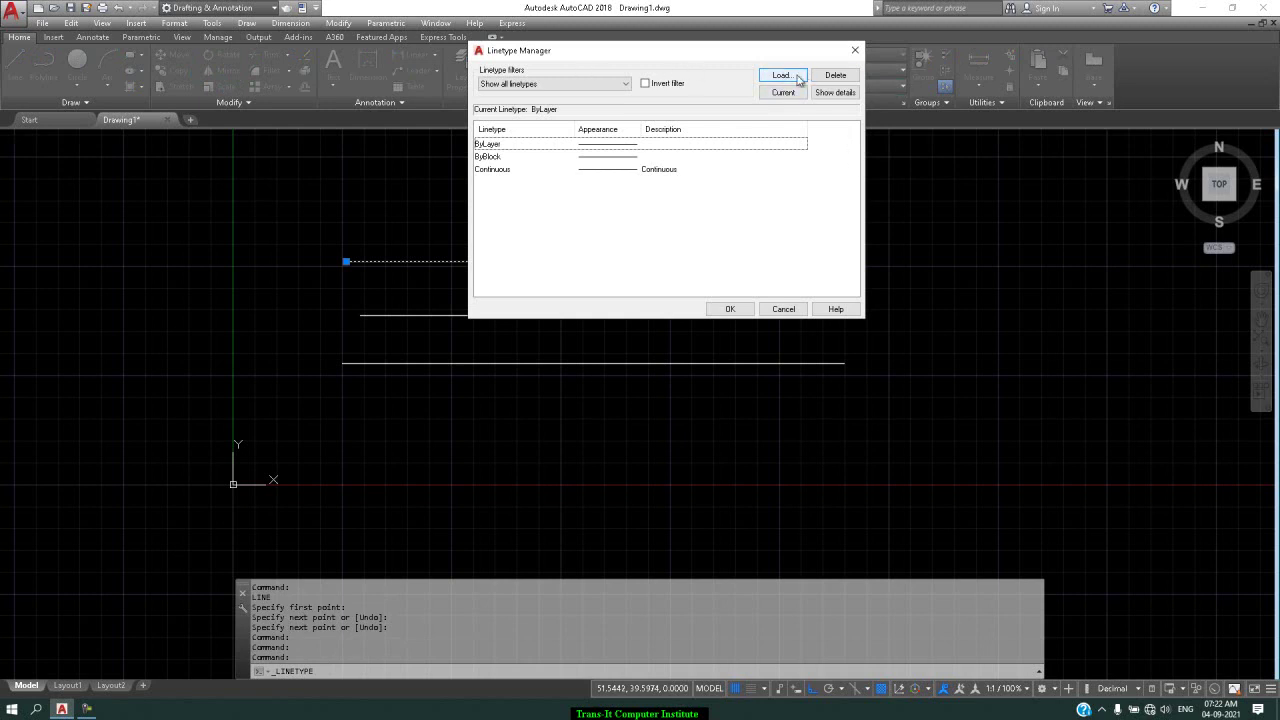
click(781, 75)
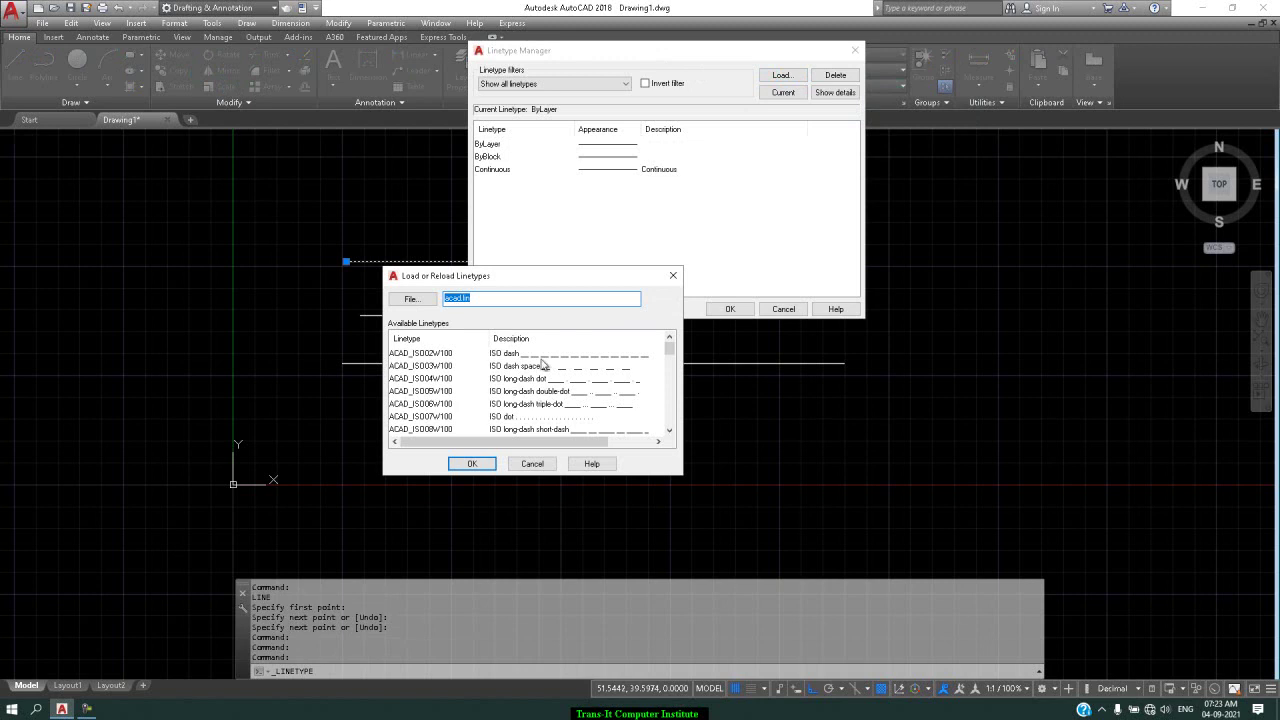
drag(548, 278, 720, 181)
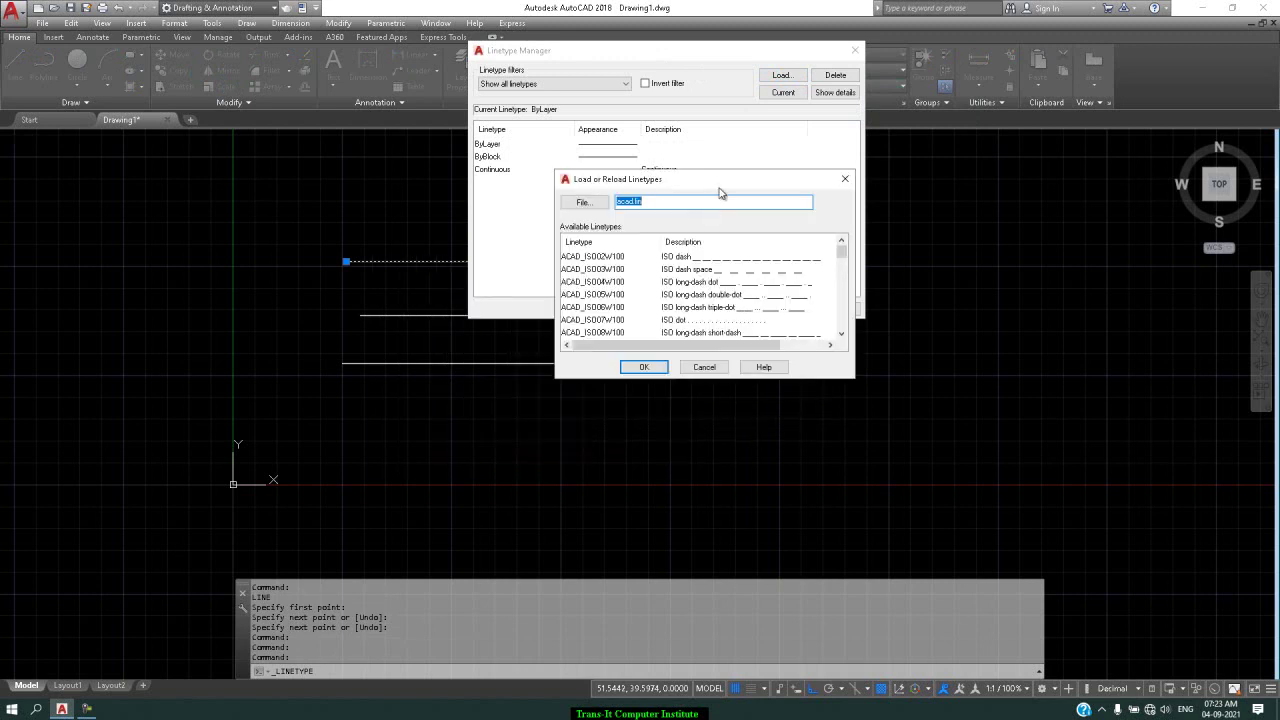
drag(843, 252, 843, 281)
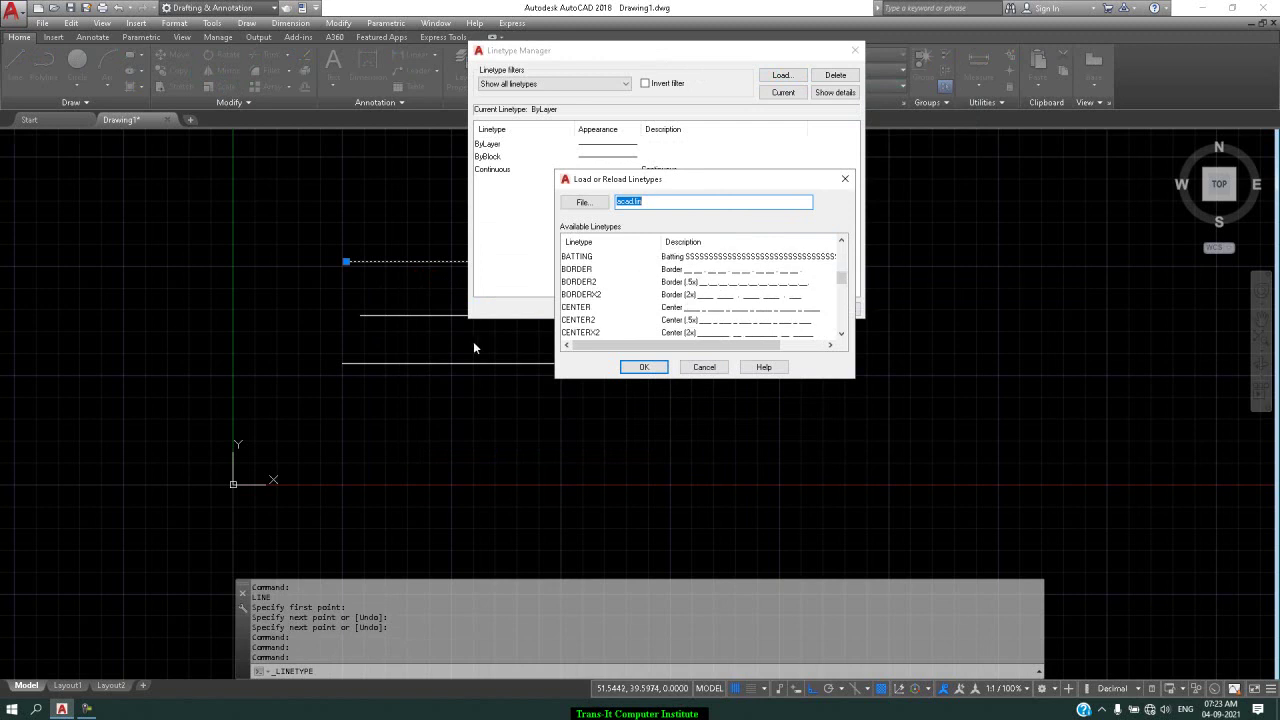
click(589, 308)
click(649, 367)
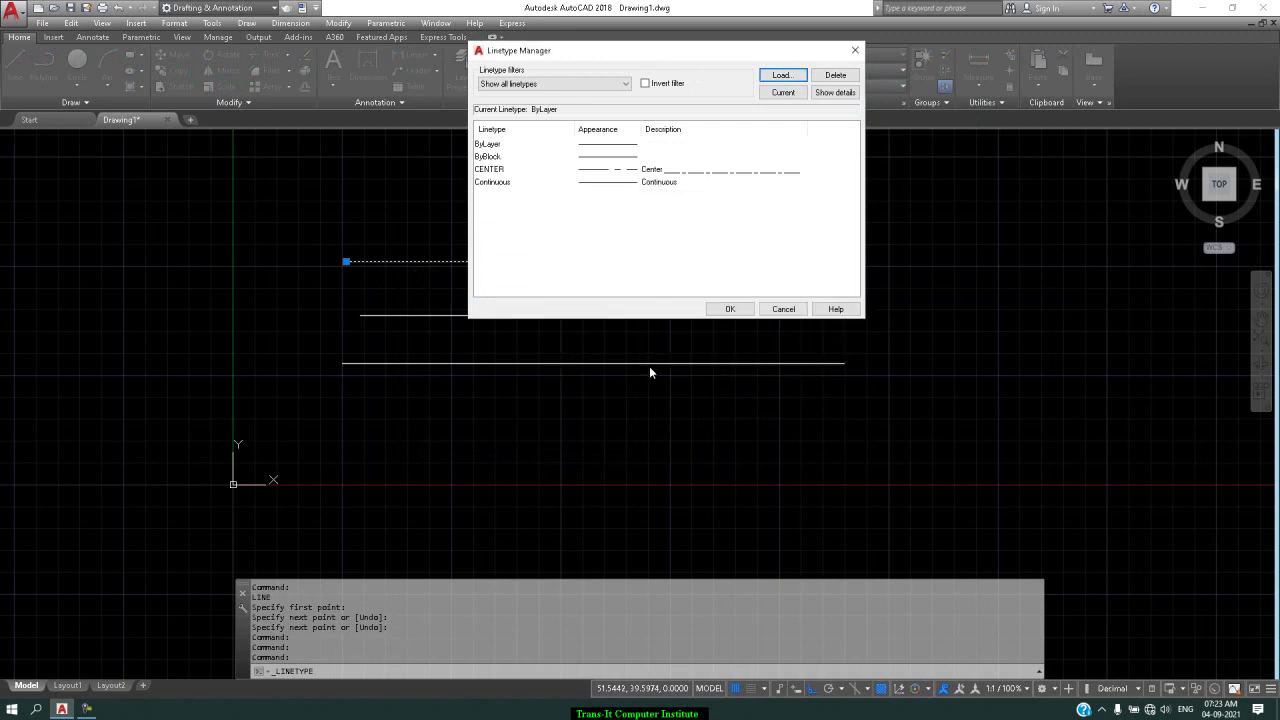
click(731, 309)
click(630, 267)
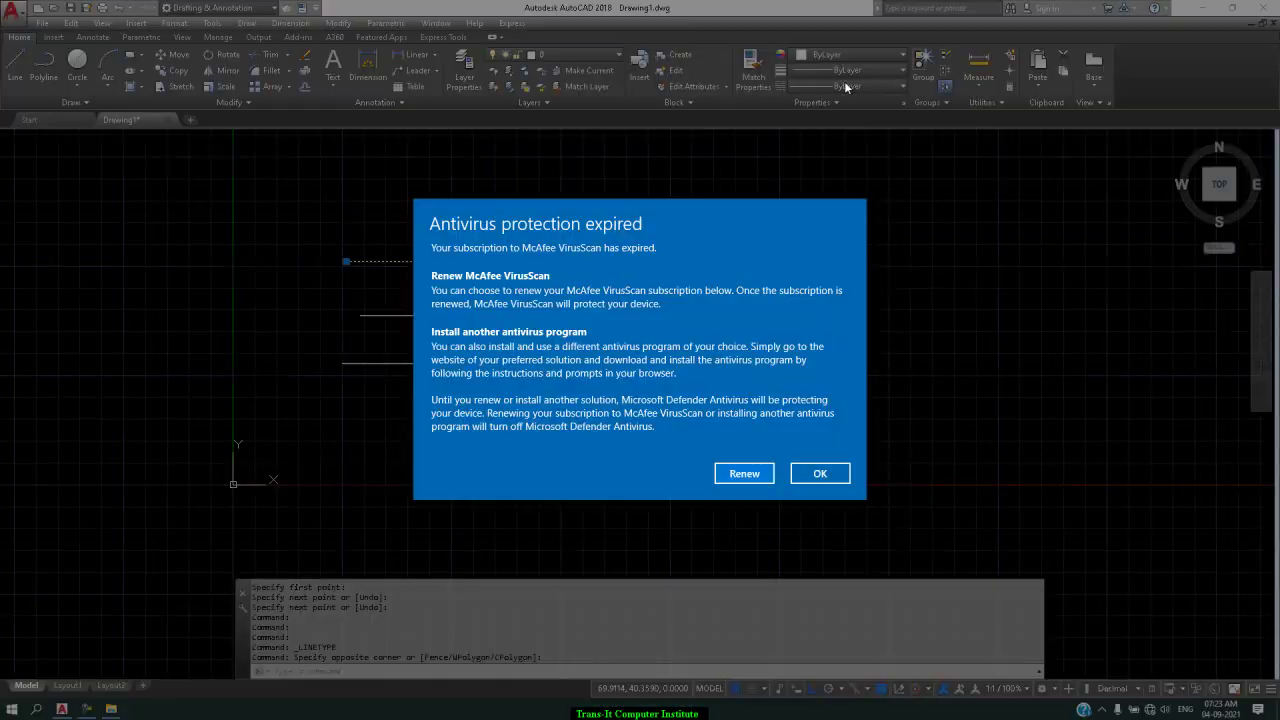
Dismiss the antivirus notice and assign the CENTER linetype to the top line.
click(818, 475)
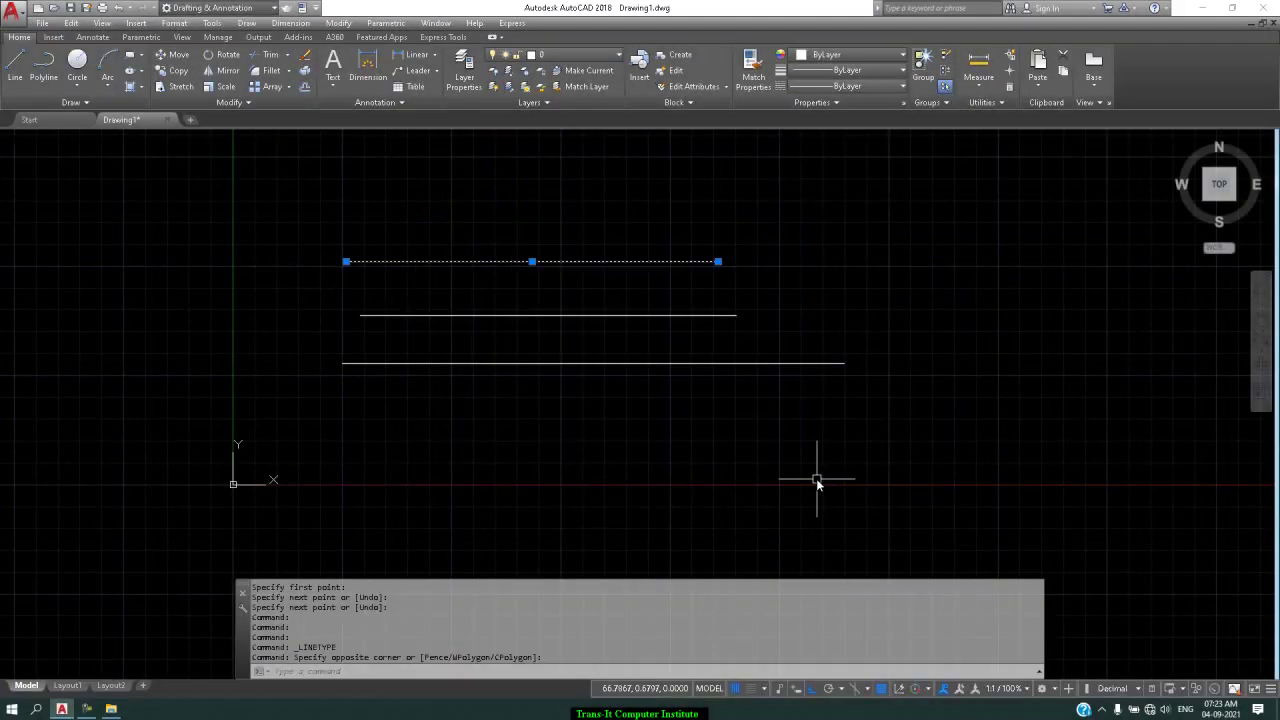
click(880, 87)
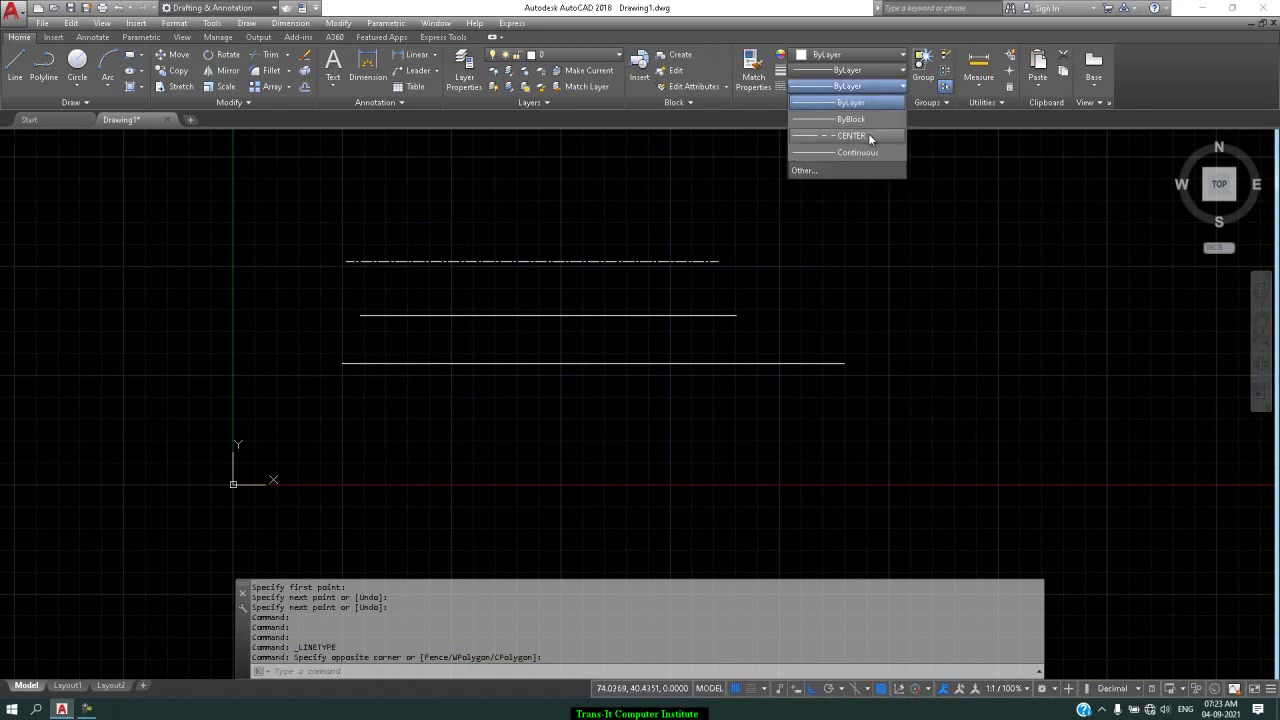
click(868, 133)
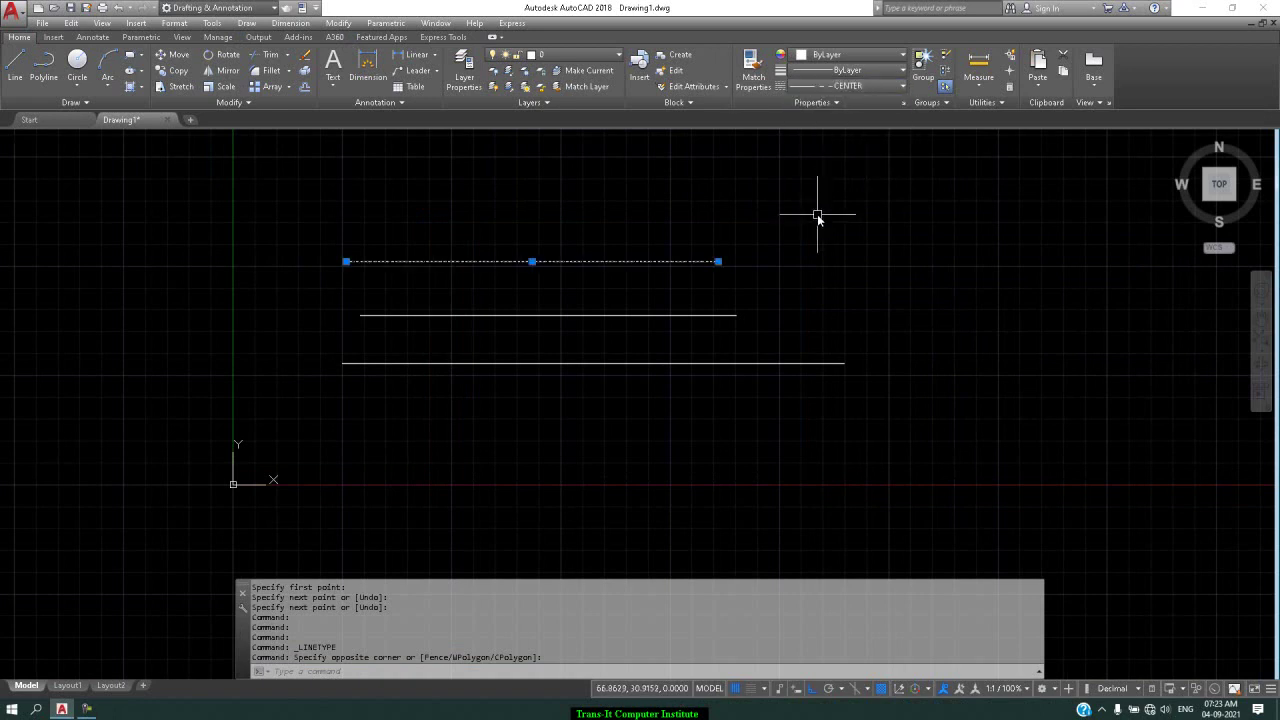
key(Escape)
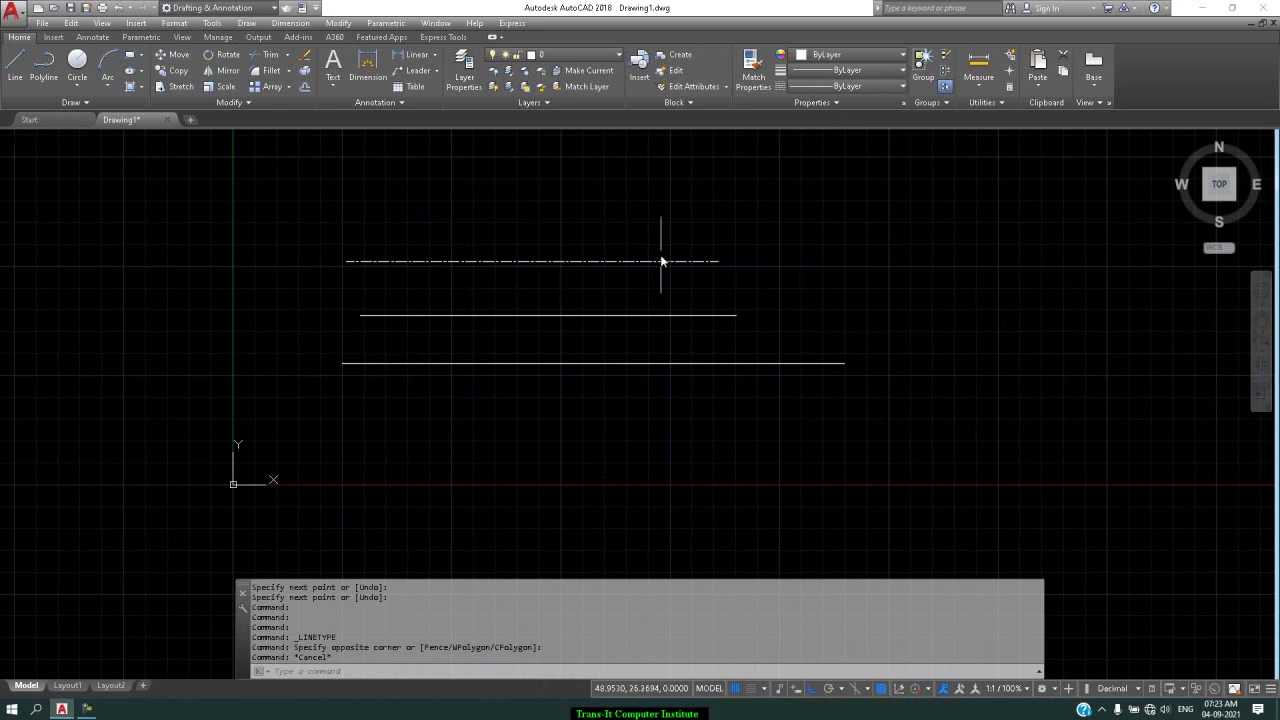
Set the top line's linetype scale to 4 in its Properties.
click(660, 262)
right_click(660, 262)
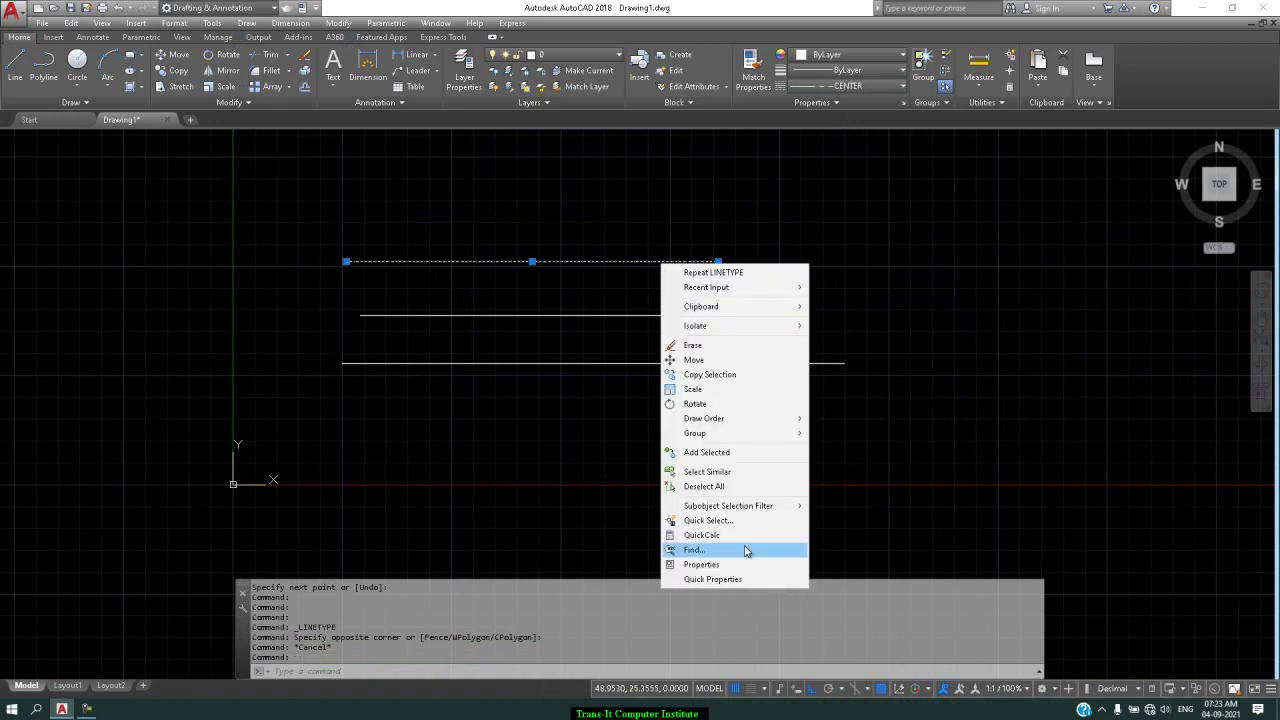
click(720, 564)
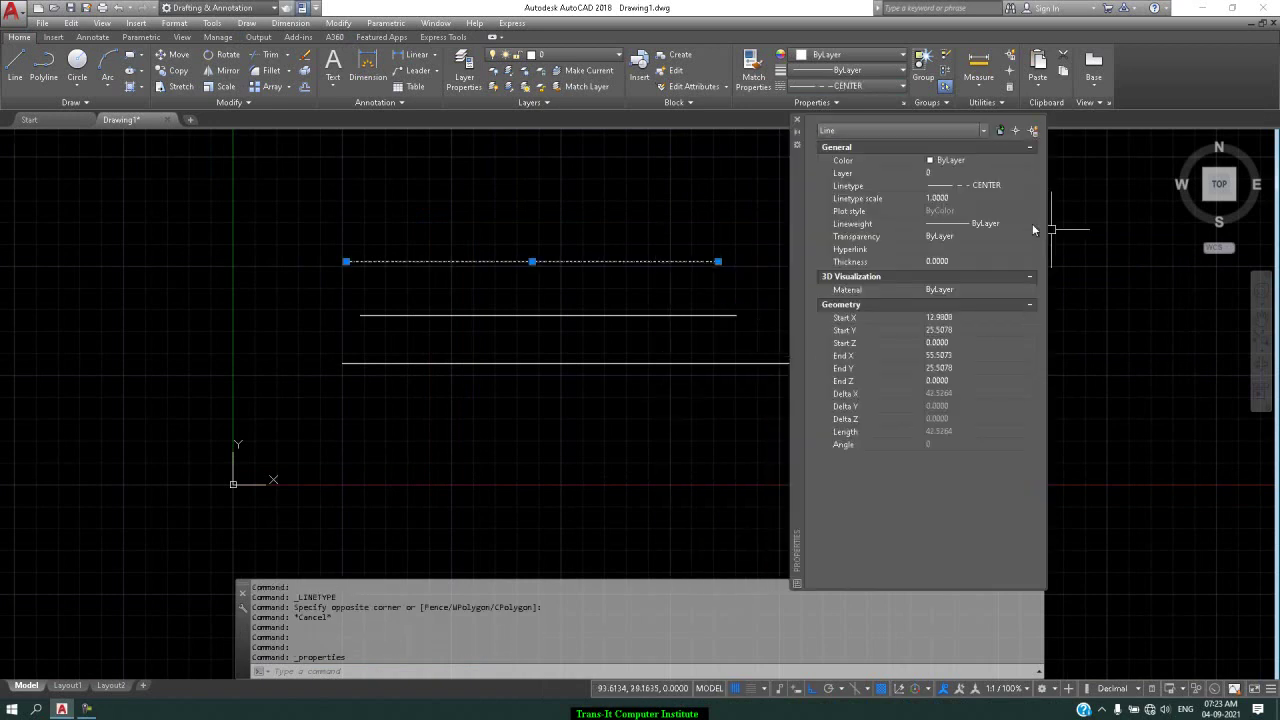
click(979, 198)
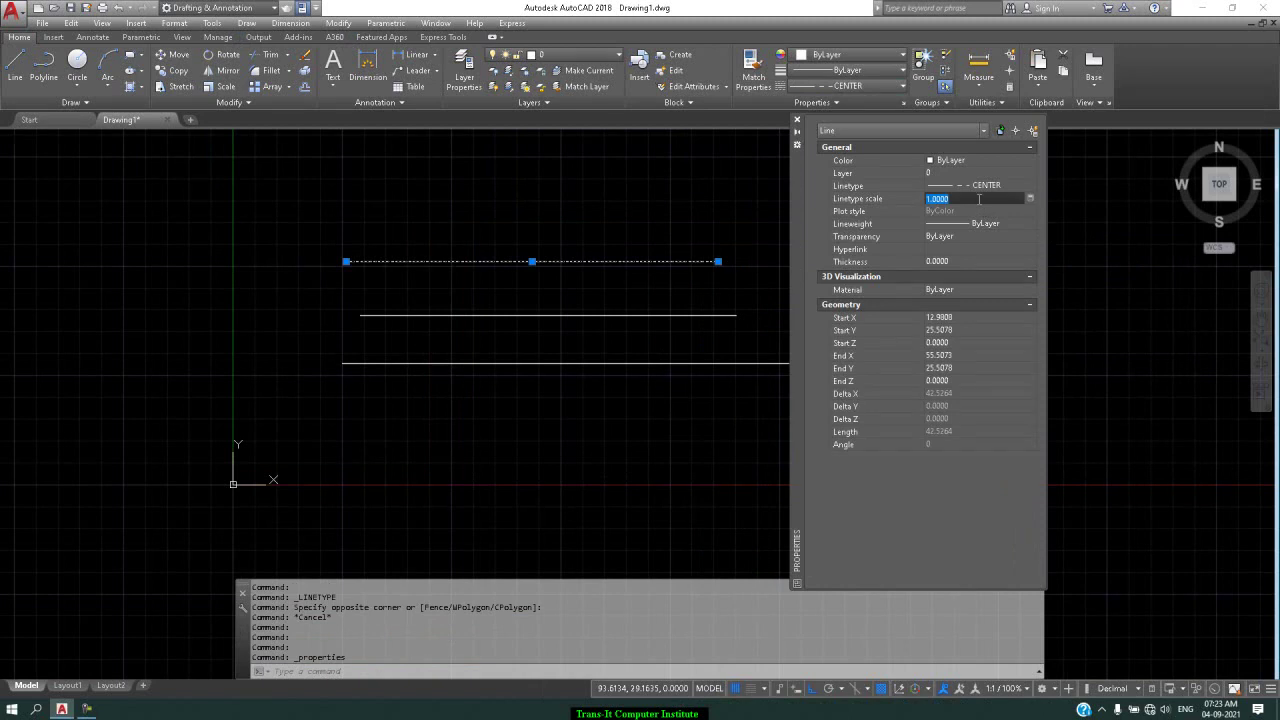
text(4)
key(Return)
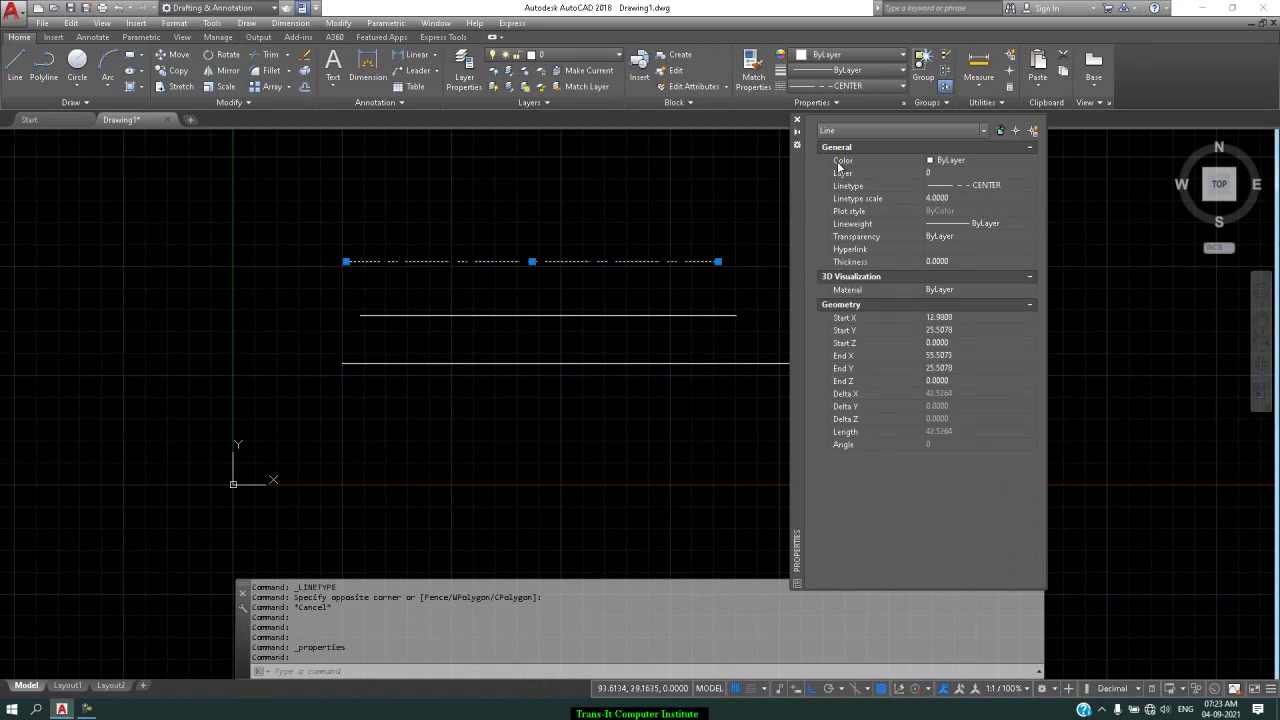
click(796, 121)
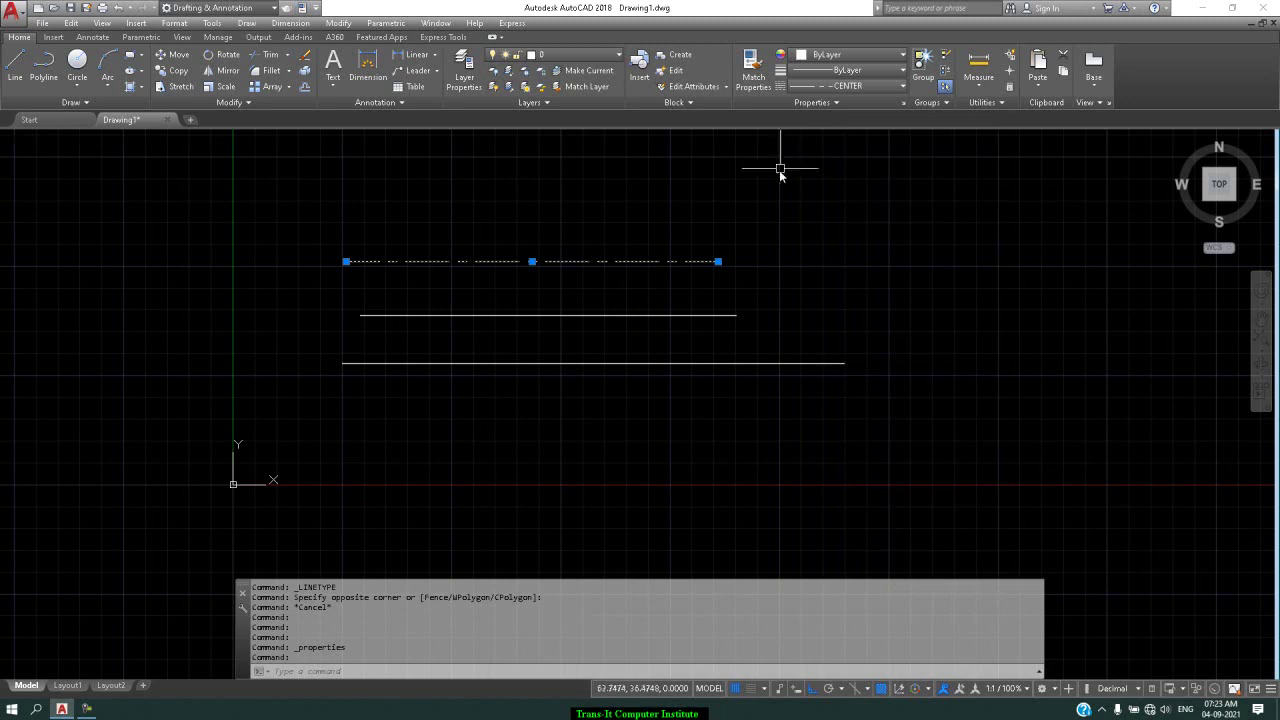
With the middle line selected, load the HIDDEN linetype through the Linetype Manager.
key(Escape)
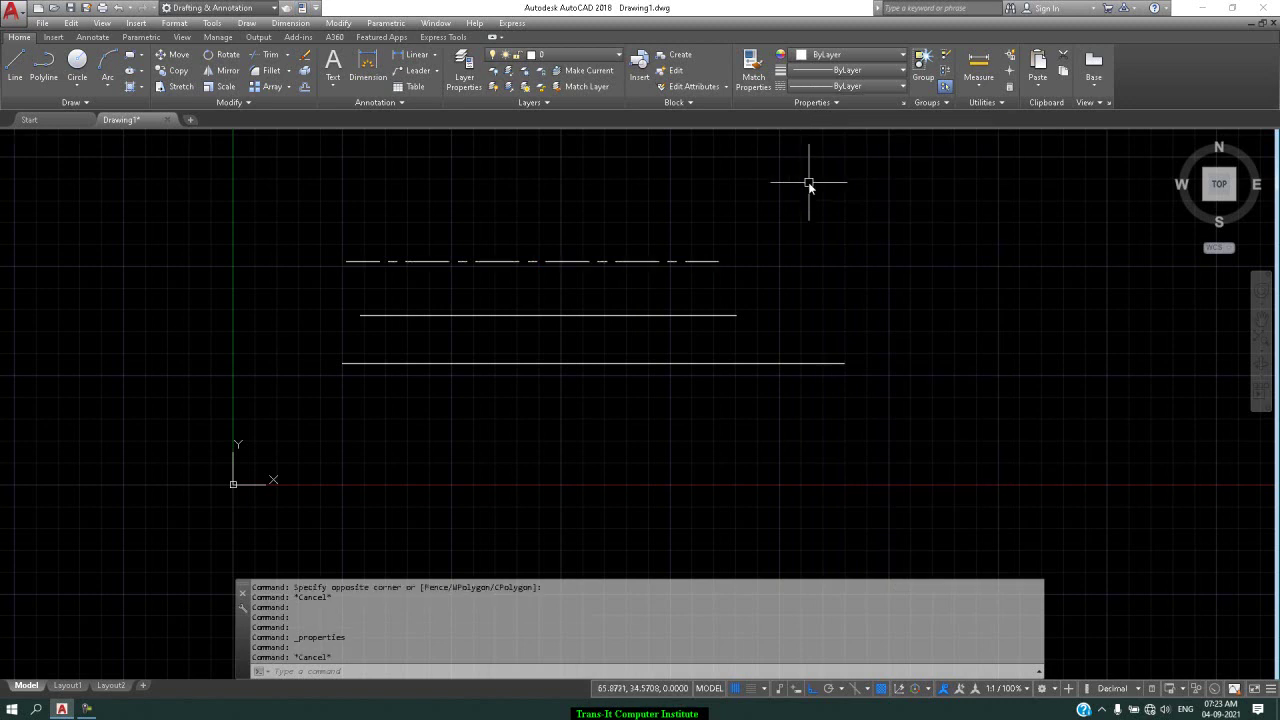
click(702, 325)
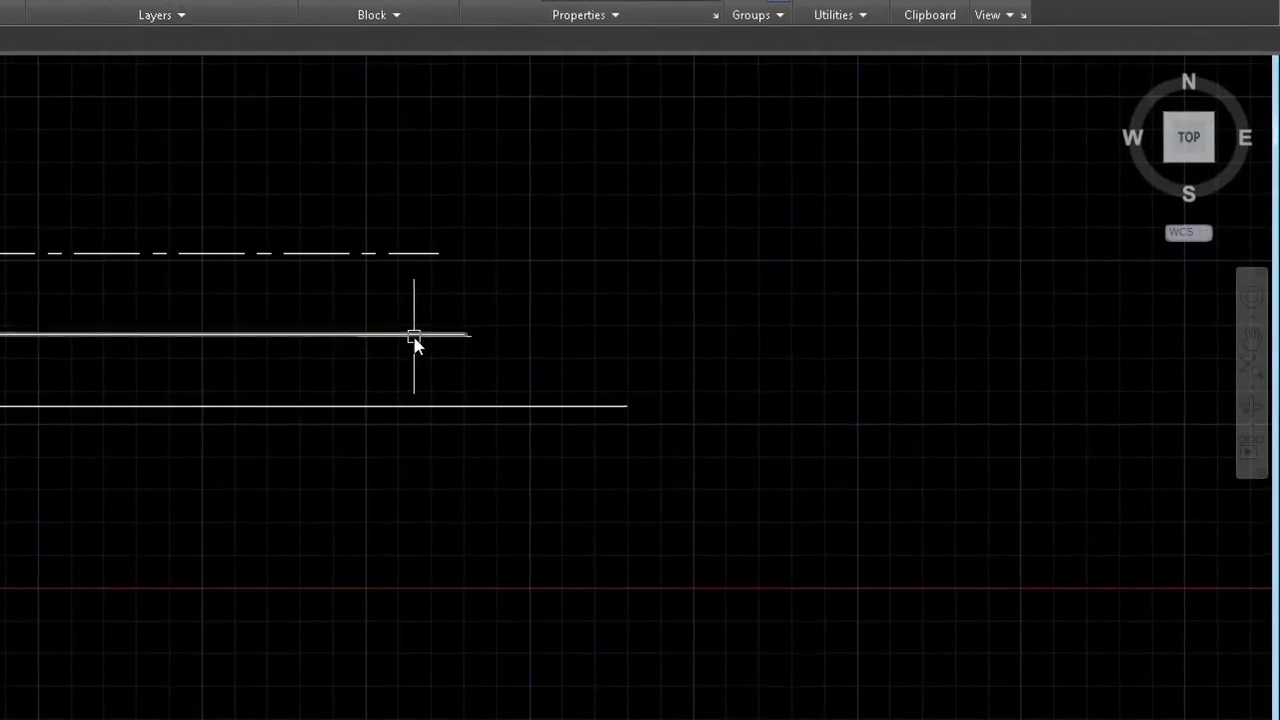
click(645, 2)
click(639, 113)
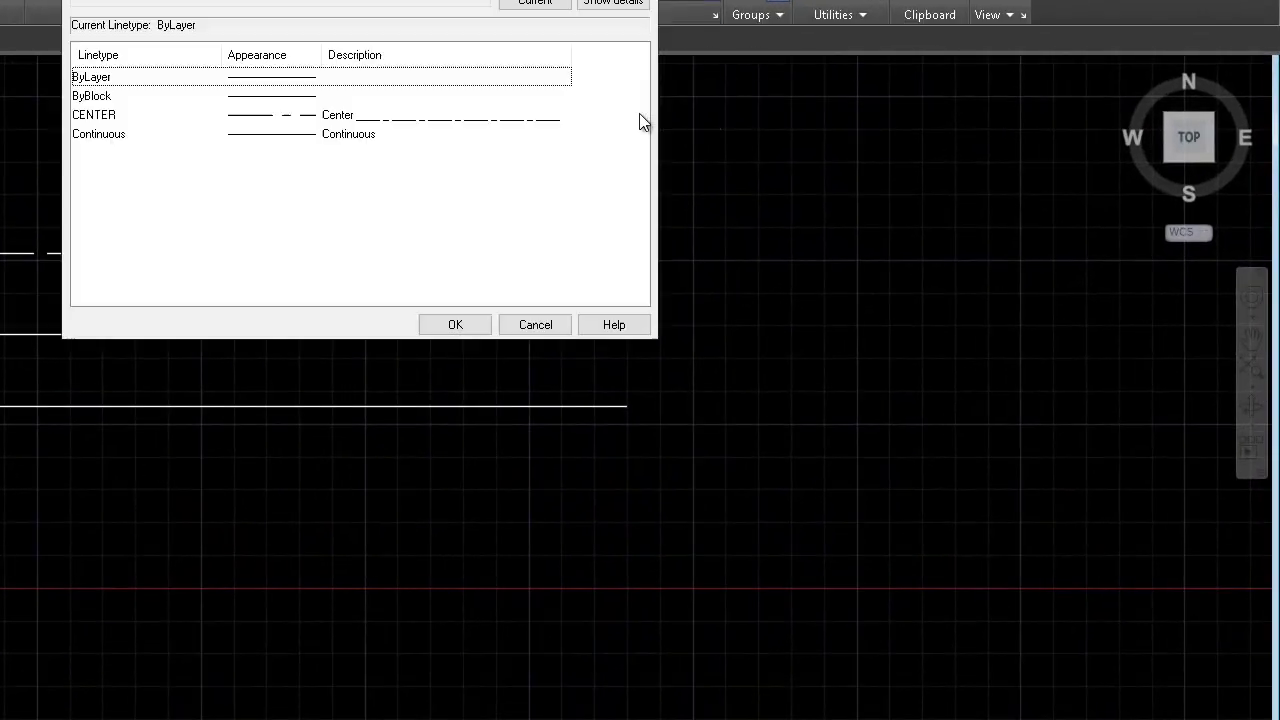
click(492, 2)
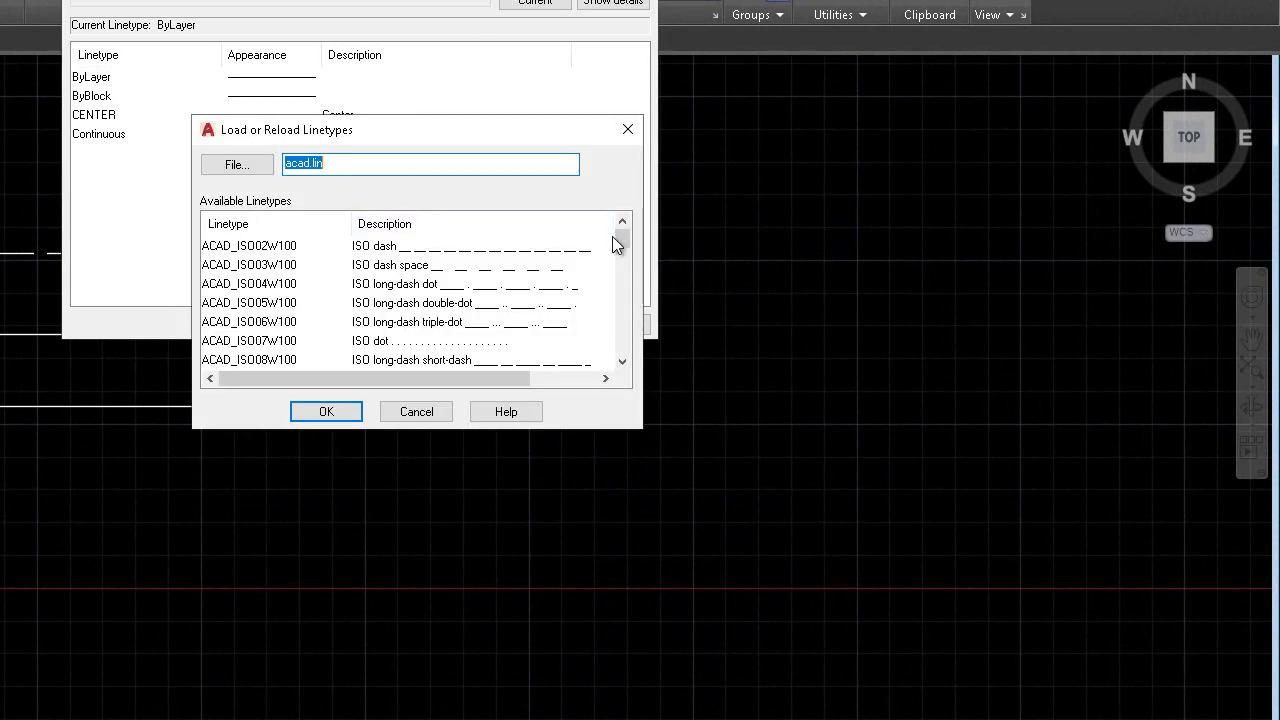
drag(626, 238, 625, 325)
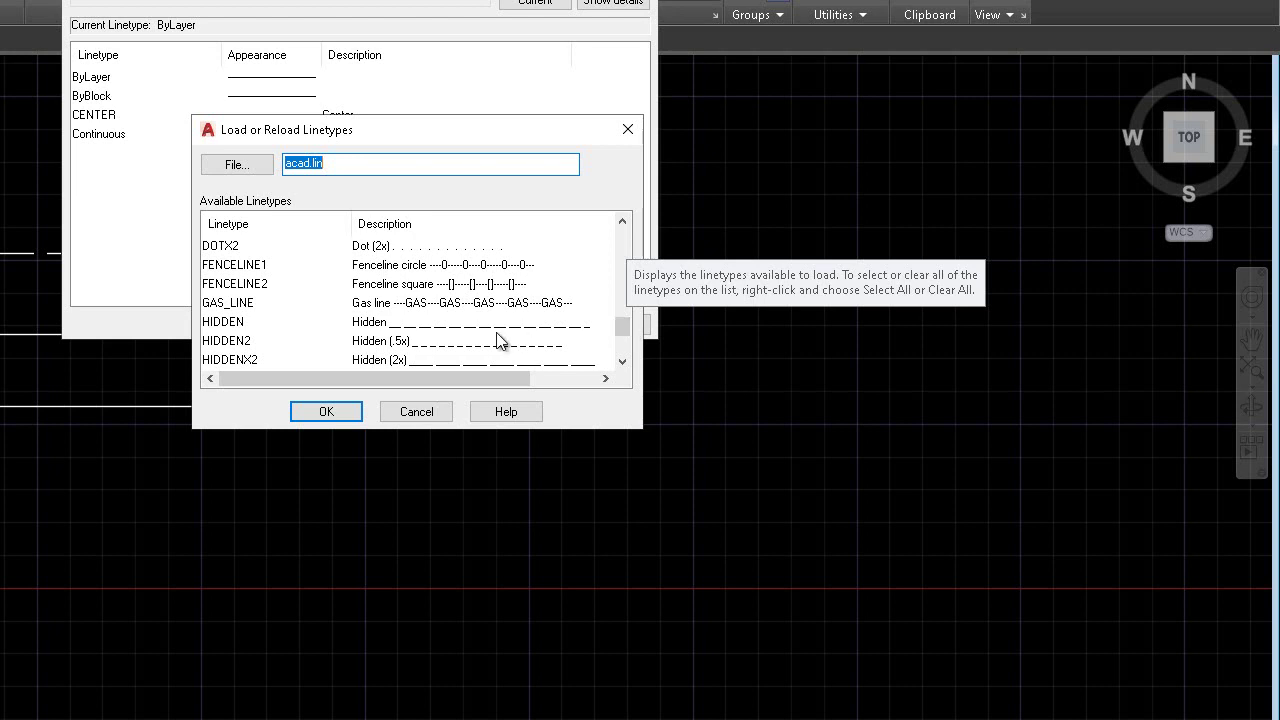
click(512, 321)
click(326, 411)
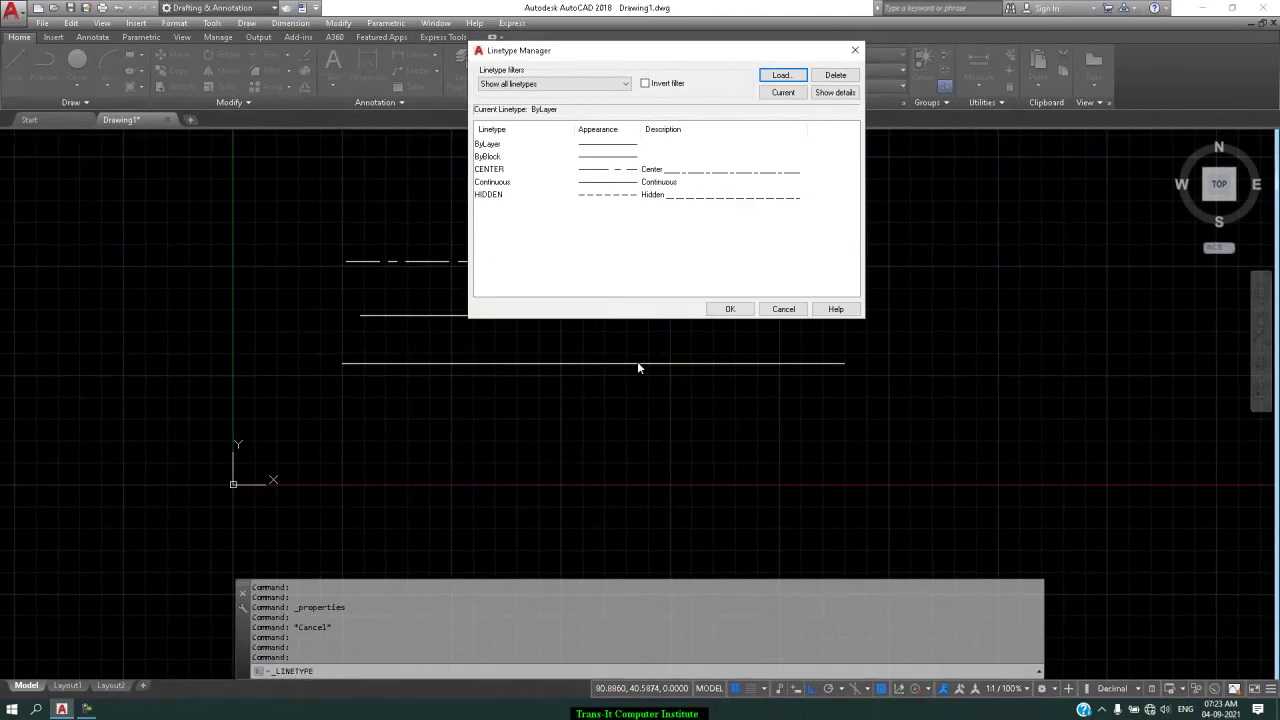
click(730, 309)
Assign the HIDDEN linetype to the middle line.
click(706, 290)
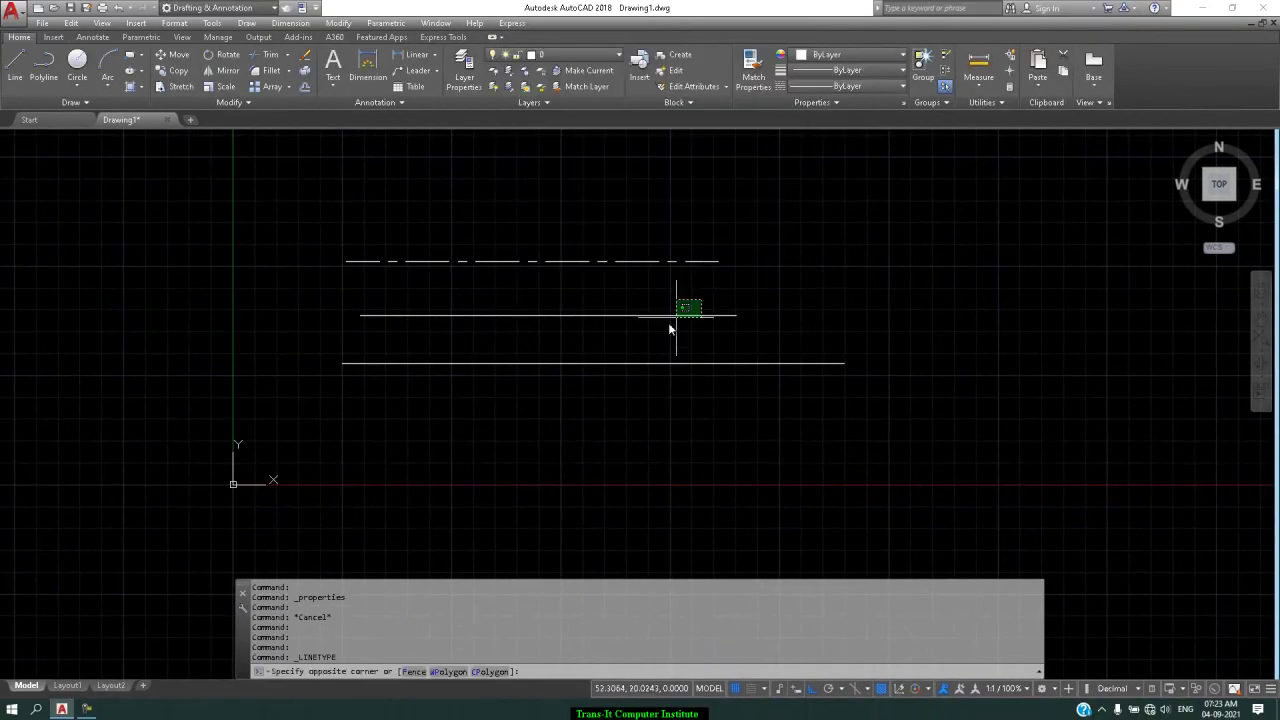
click(668, 326)
click(889, 84)
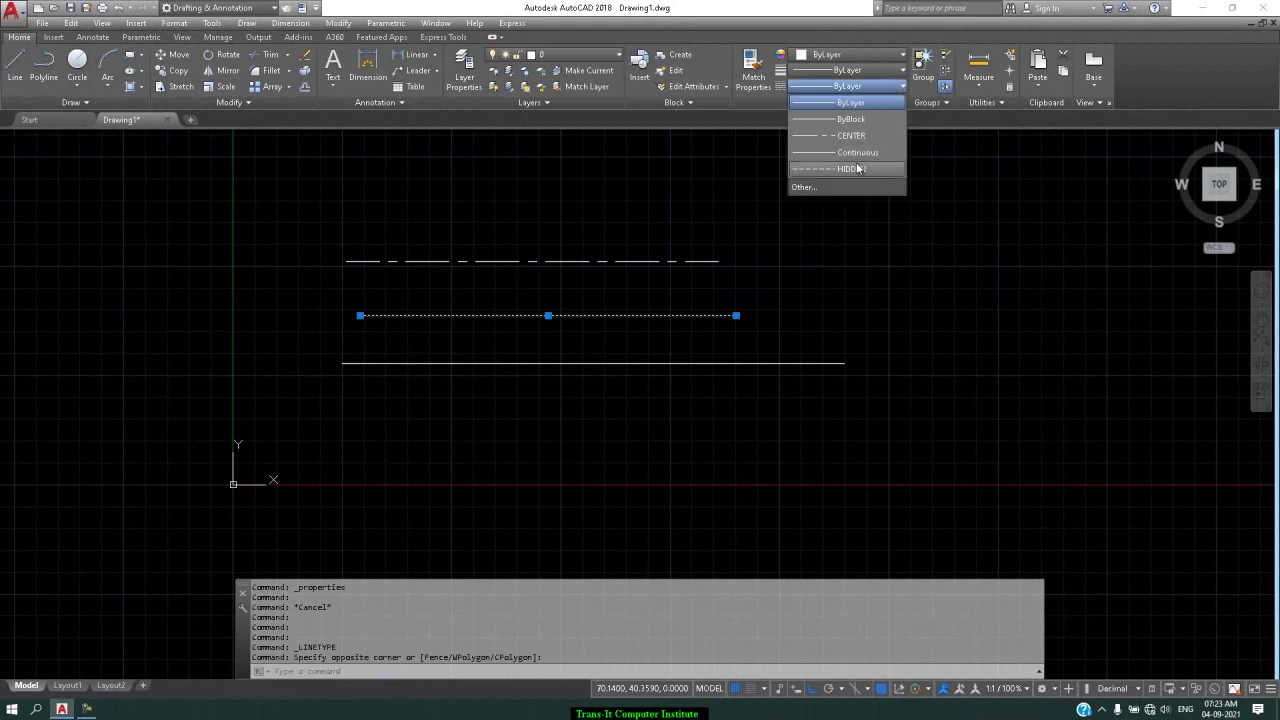
click(856, 170)
key(Escape)
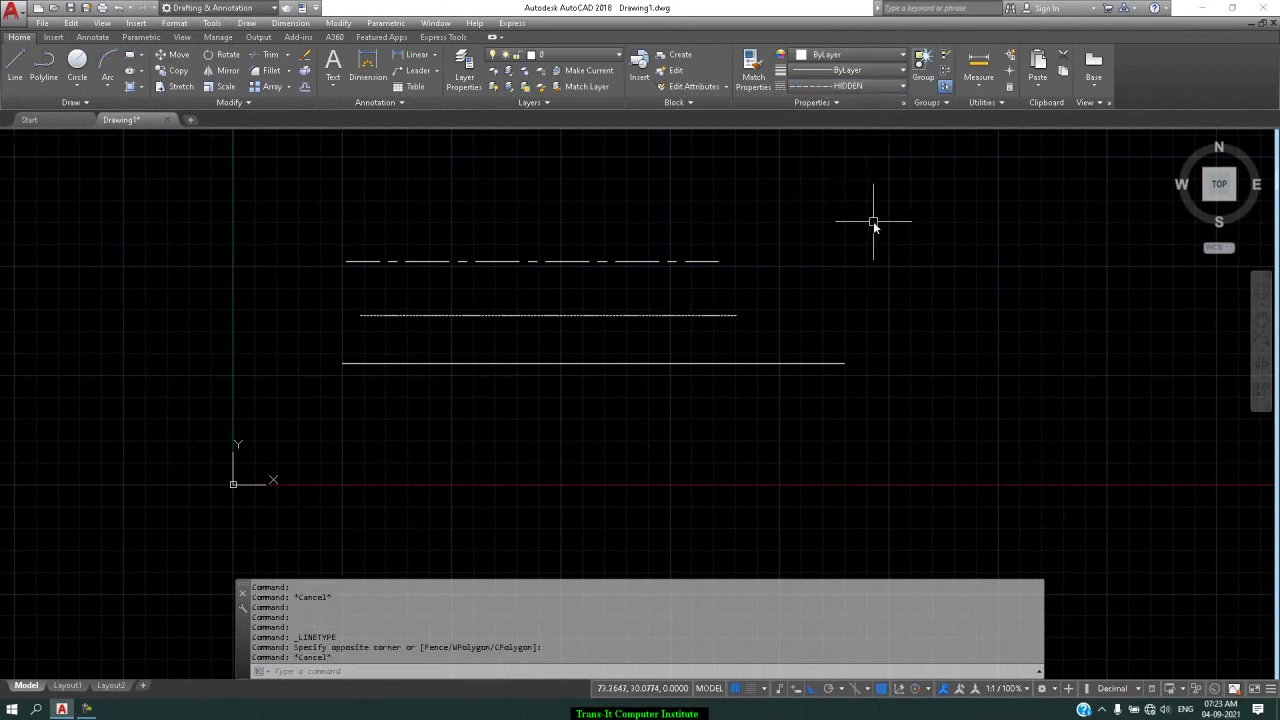
Set the middle line's linetype scale to 4 in its Properties.
click(673, 290)
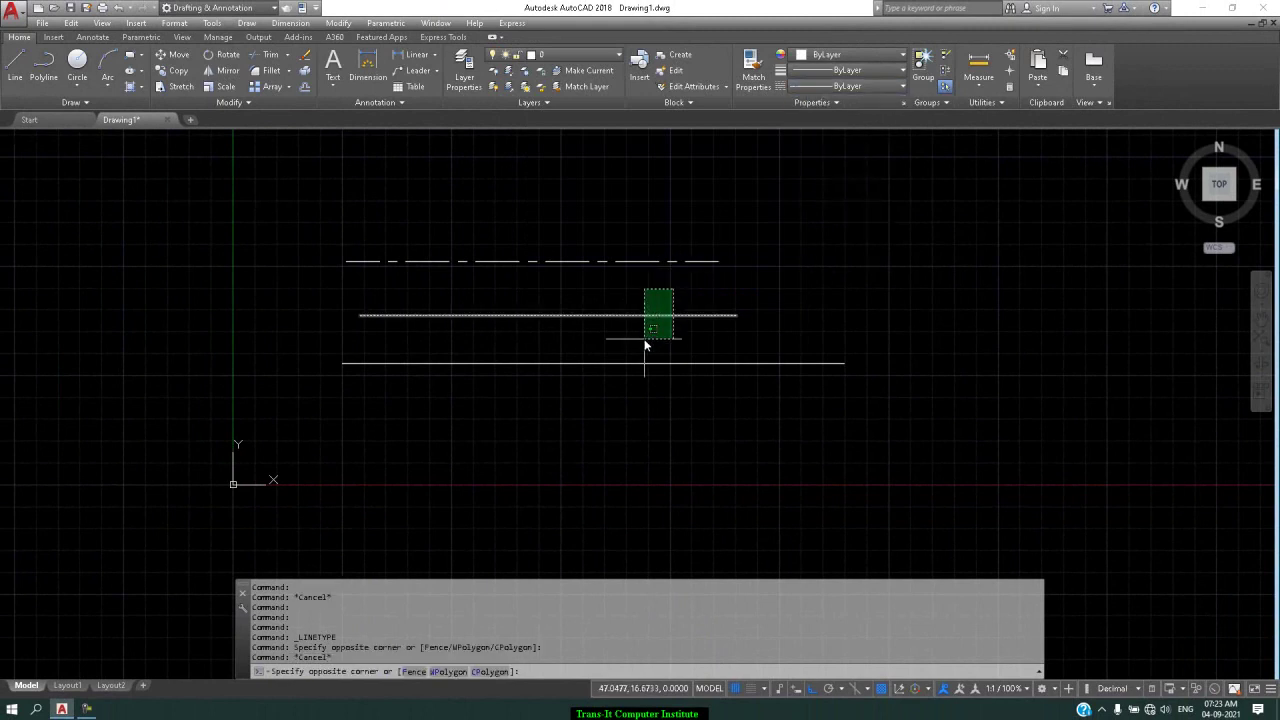
click(645, 340)
right_click(660, 320)
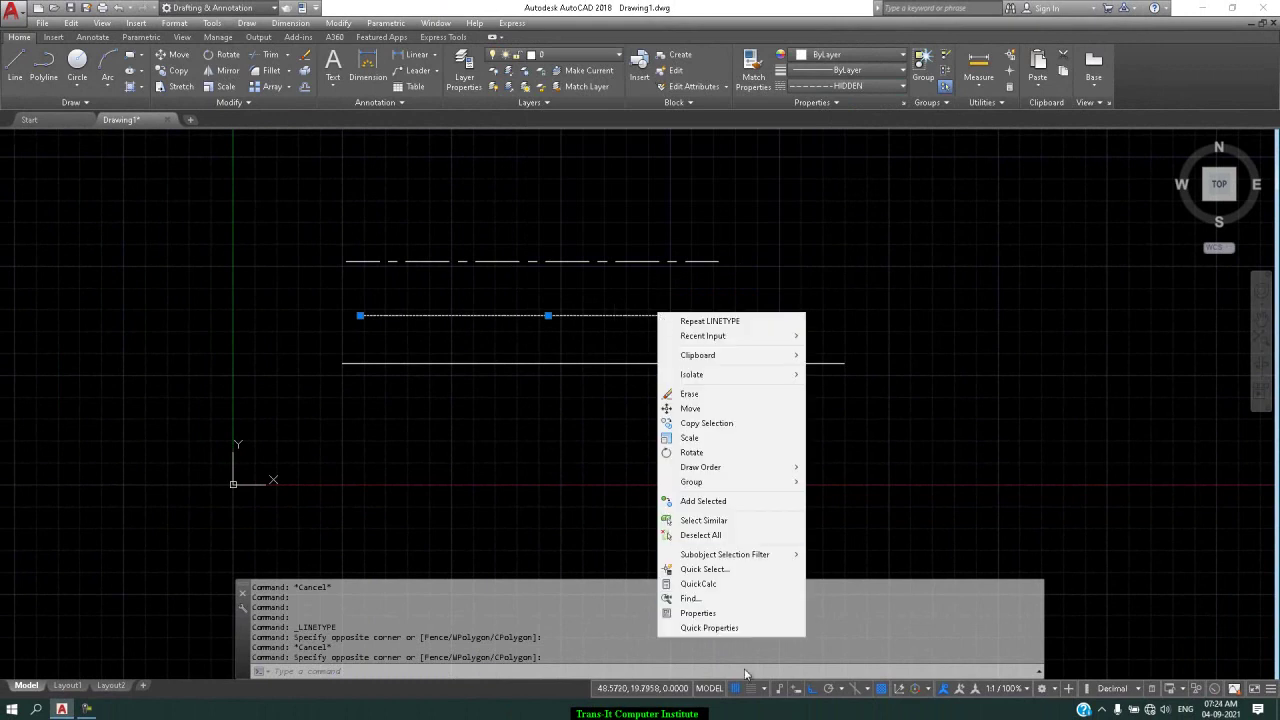
click(698, 613)
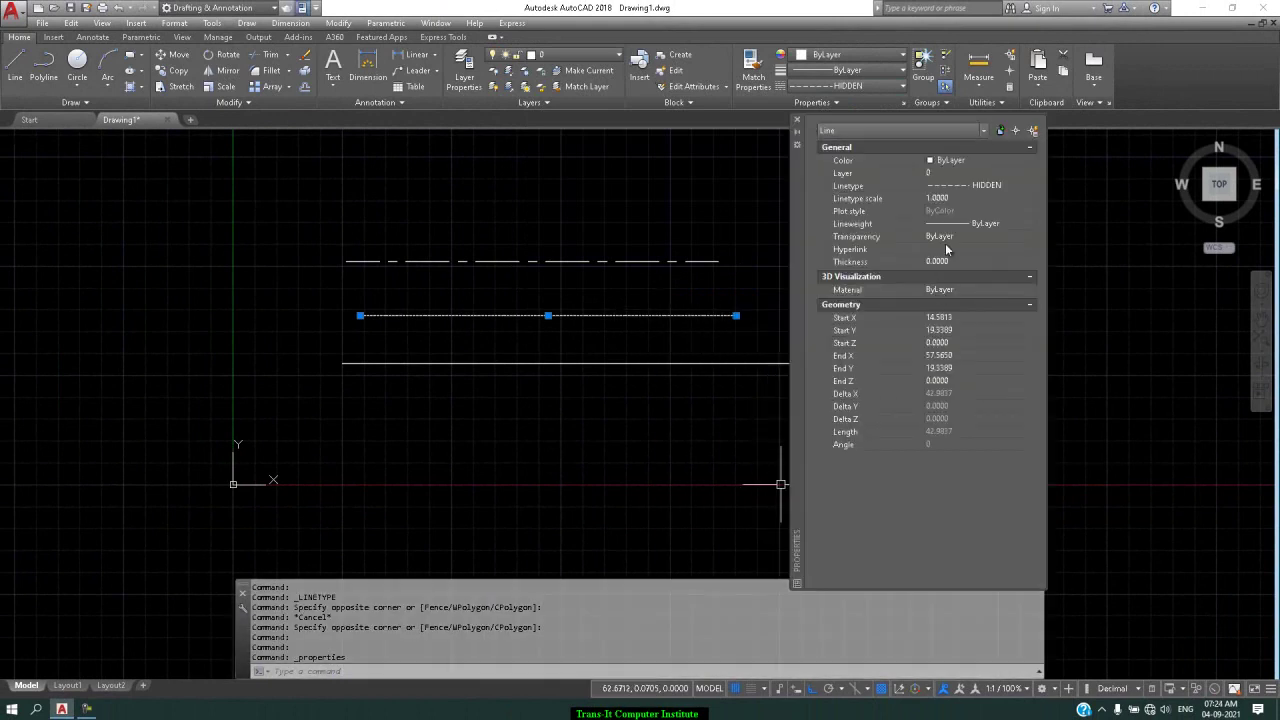
click(958, 199)
text(4)
key(Return)
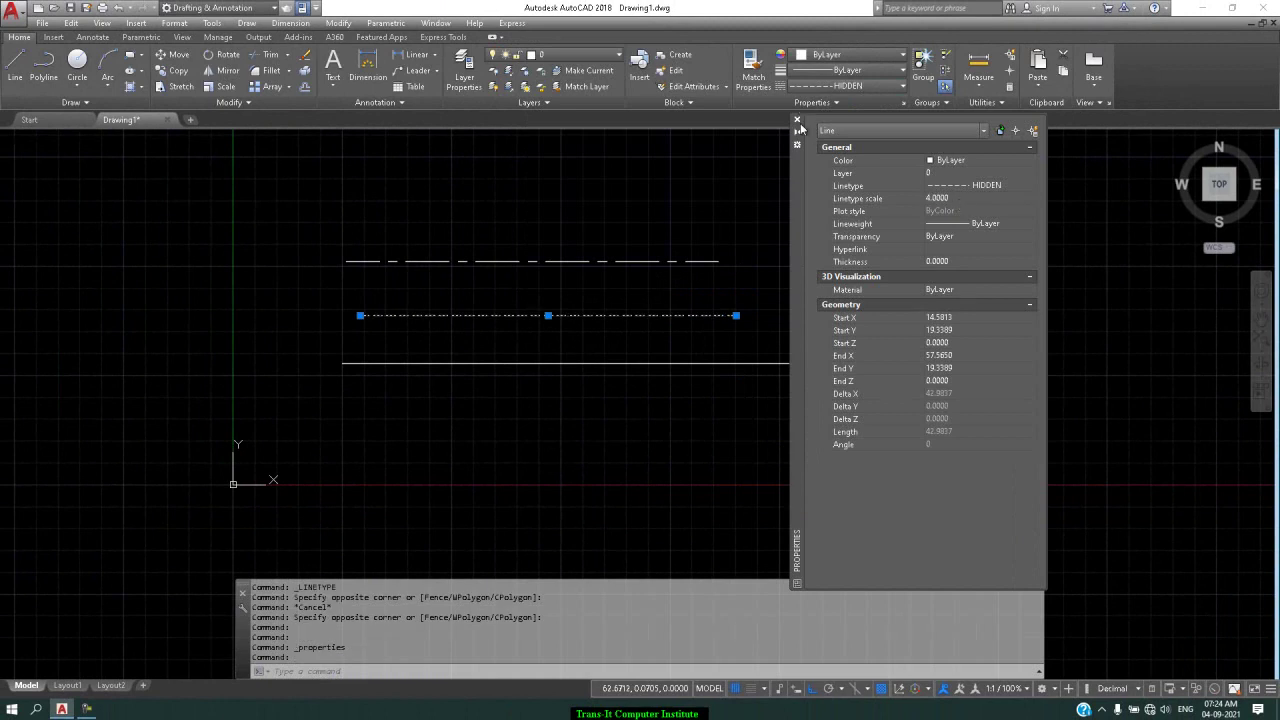
click(797, 121)
key(Escape)
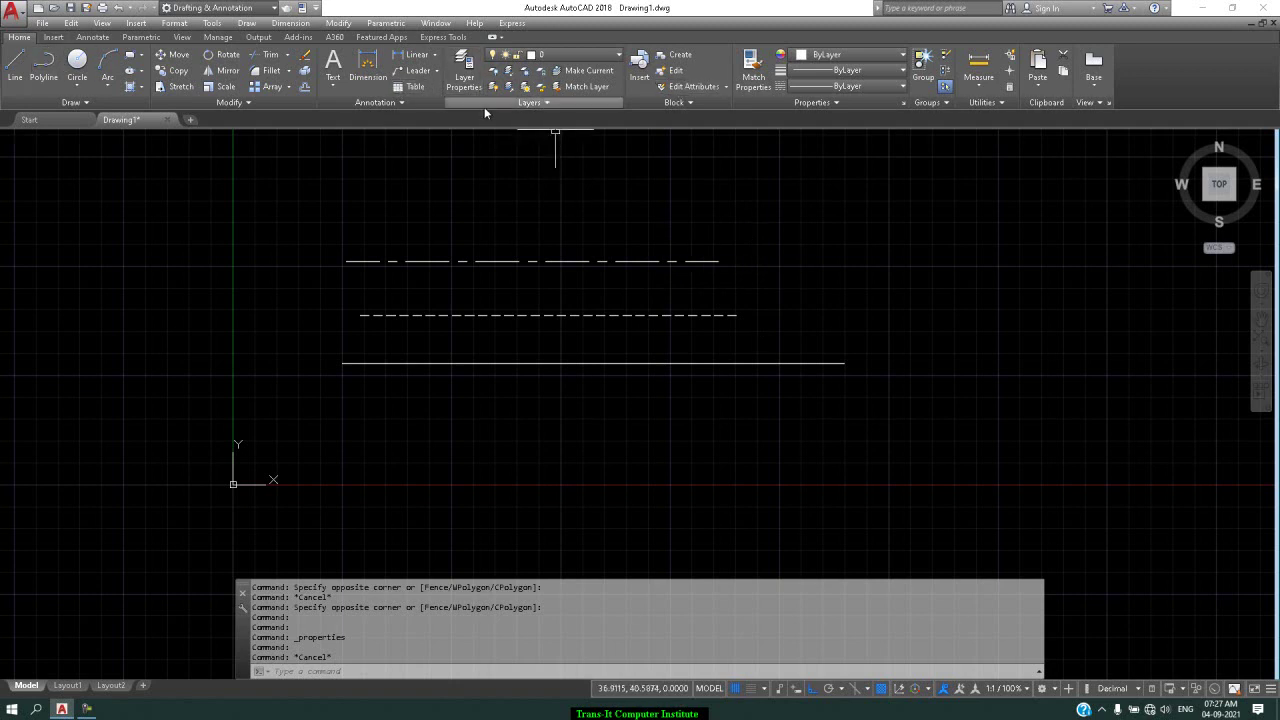
Open the Layer Properties Manager with the LA command.
click(166, 25)
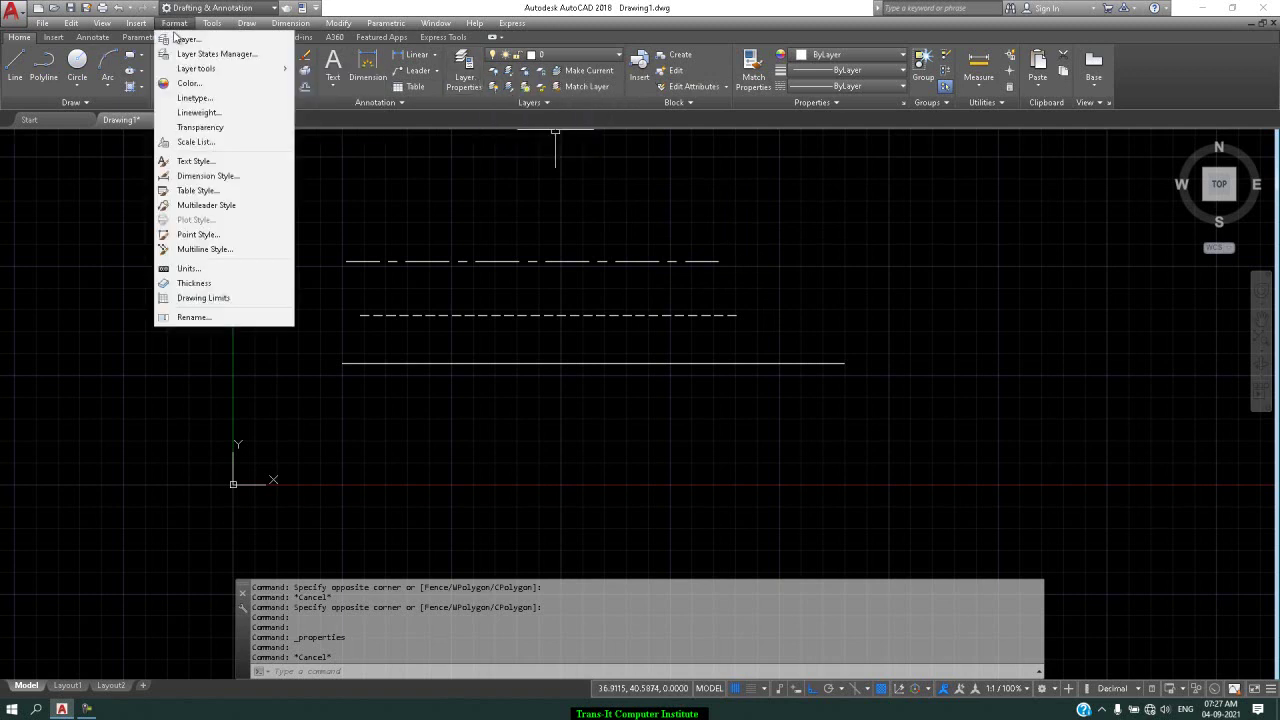
click(437, 196)
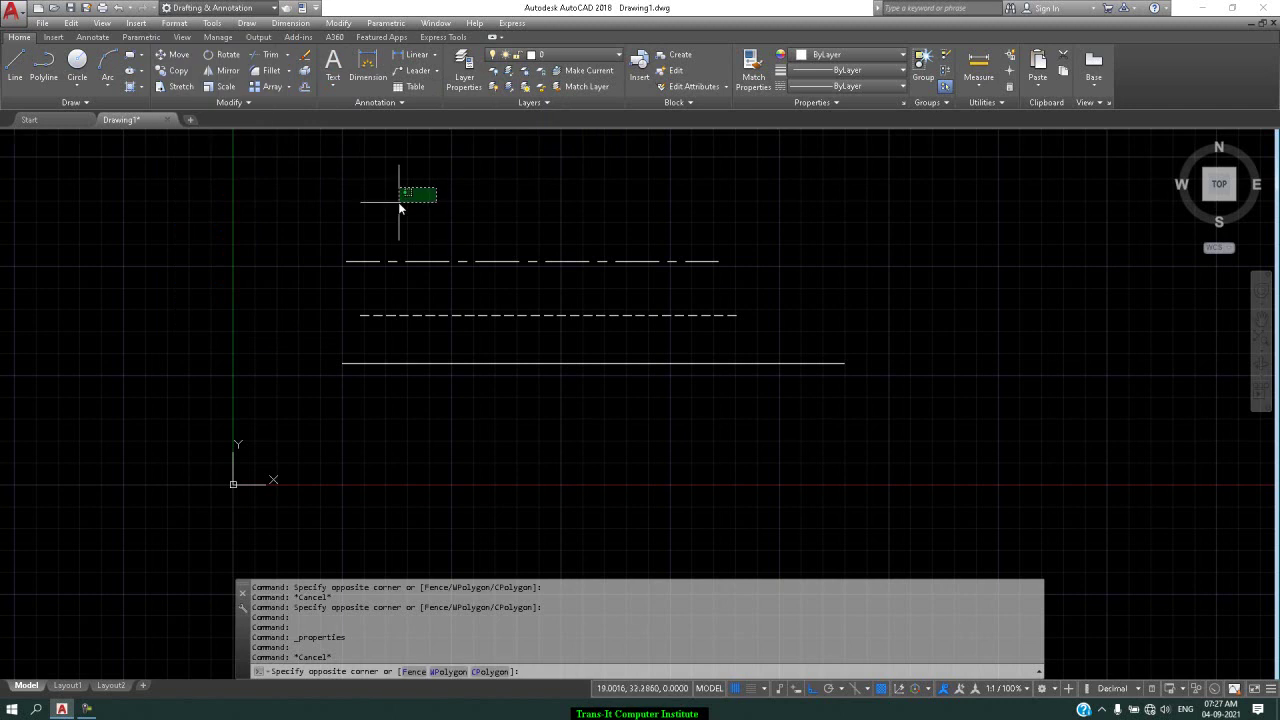
click(409, 669)
text(LA)
key(Return)
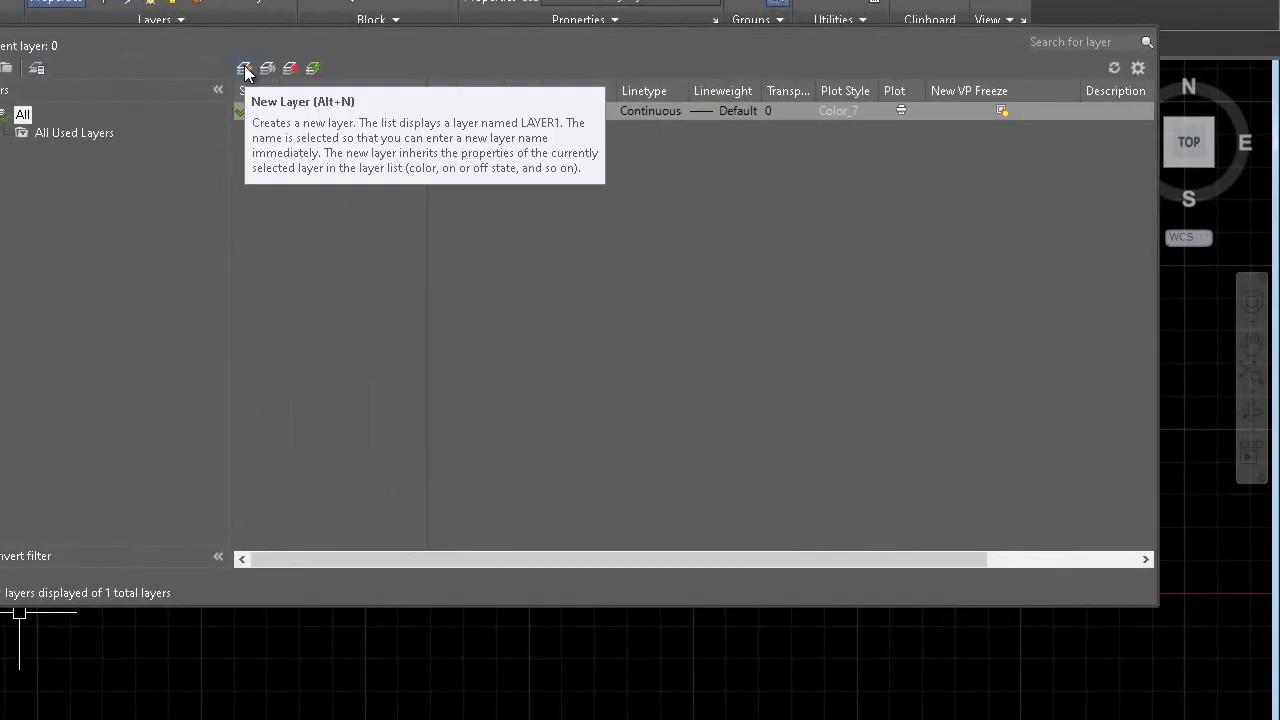
Add new layers Layer1 through Layer4, the last as a viewport-frozen layer.
click(245, 68)
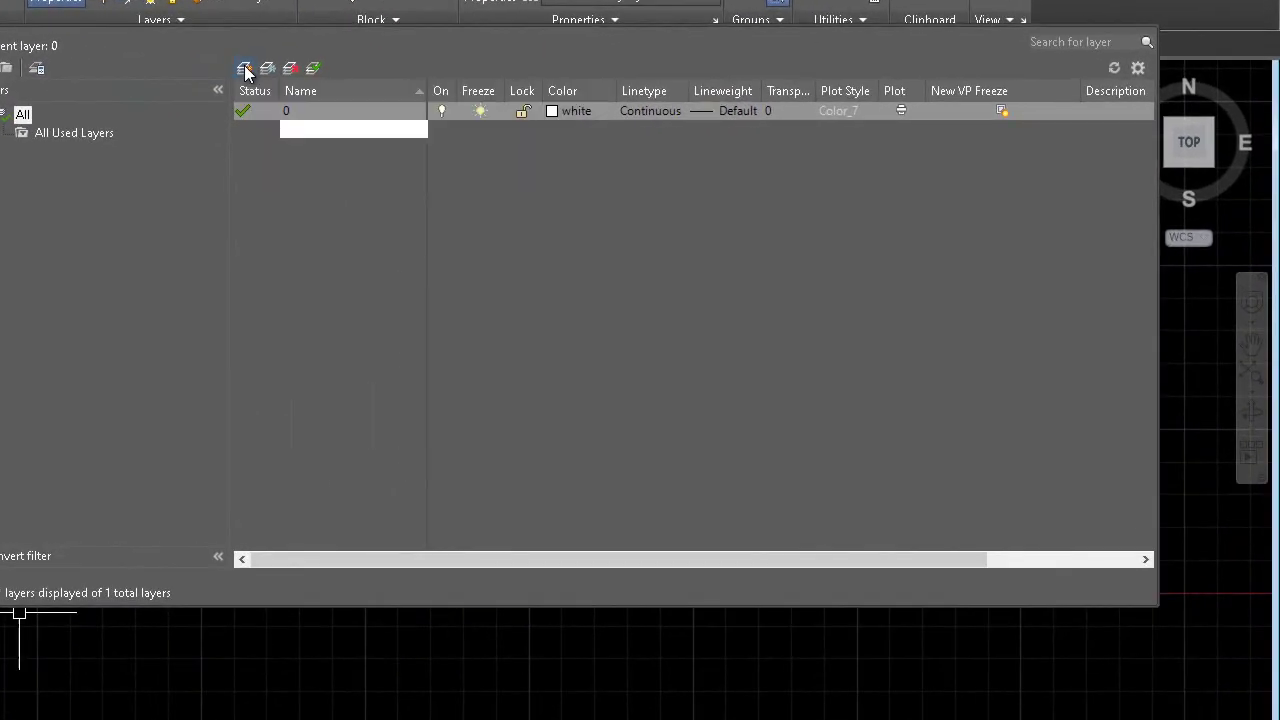
click(245, 68)
click(245, 68)
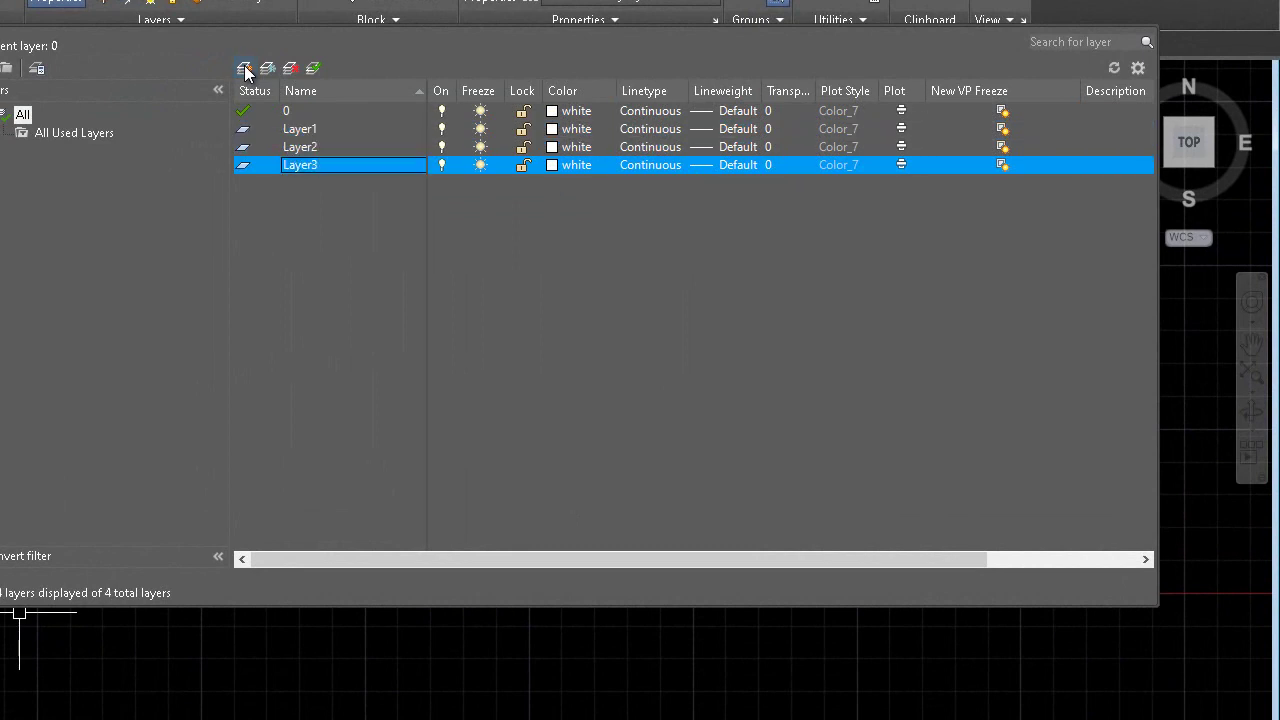
click(245, 68)
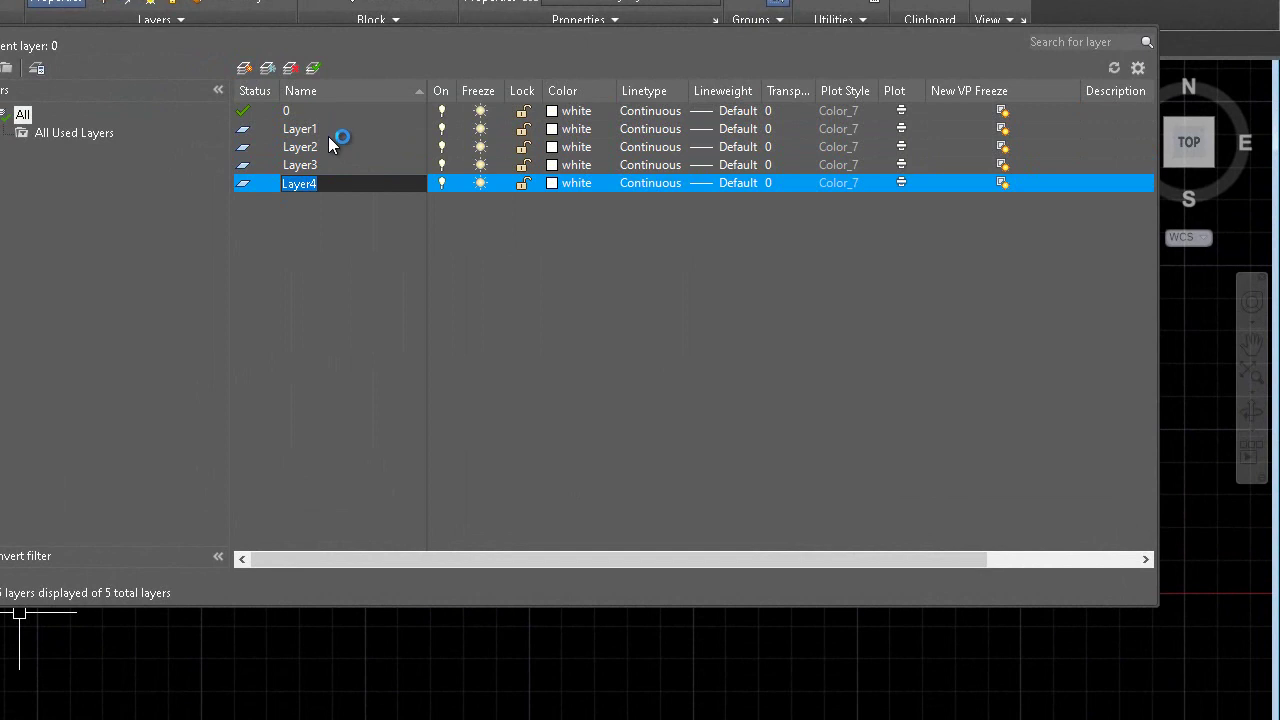
click(280, 68)
Add viewport-frozen layers Layer5 and Layer6, keeping their default names.
click(280, 68)
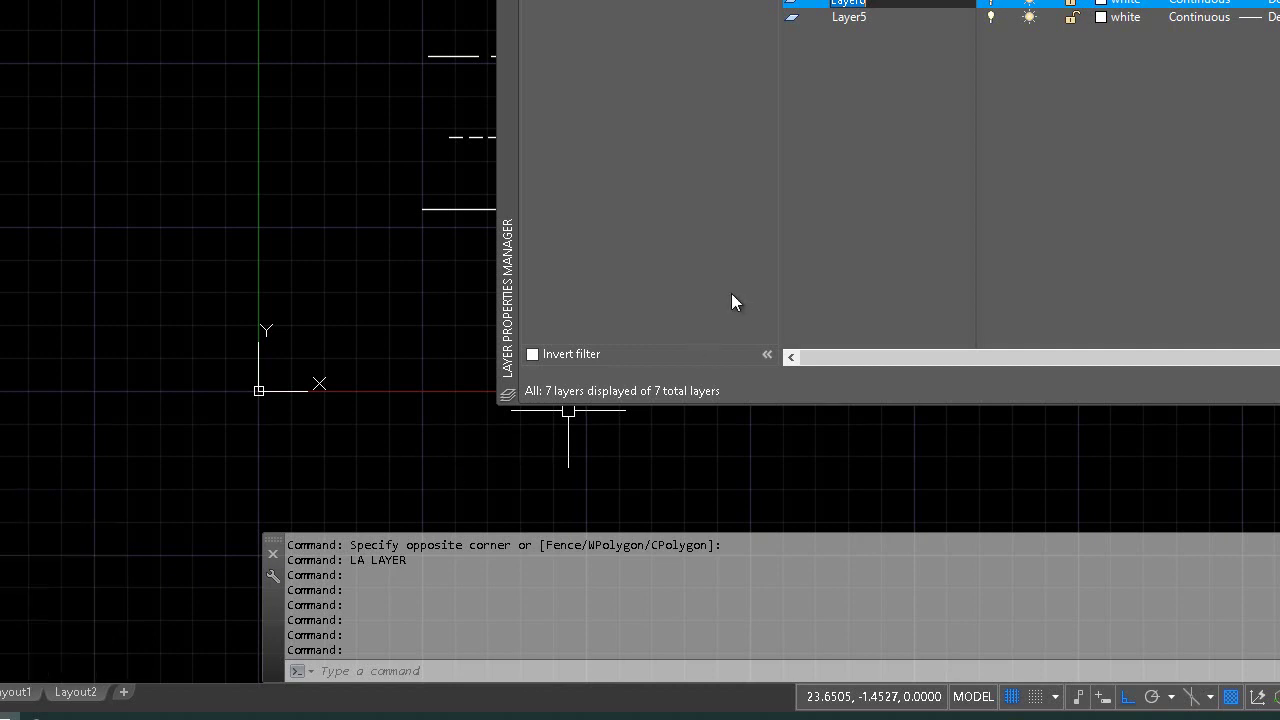
key(Return)
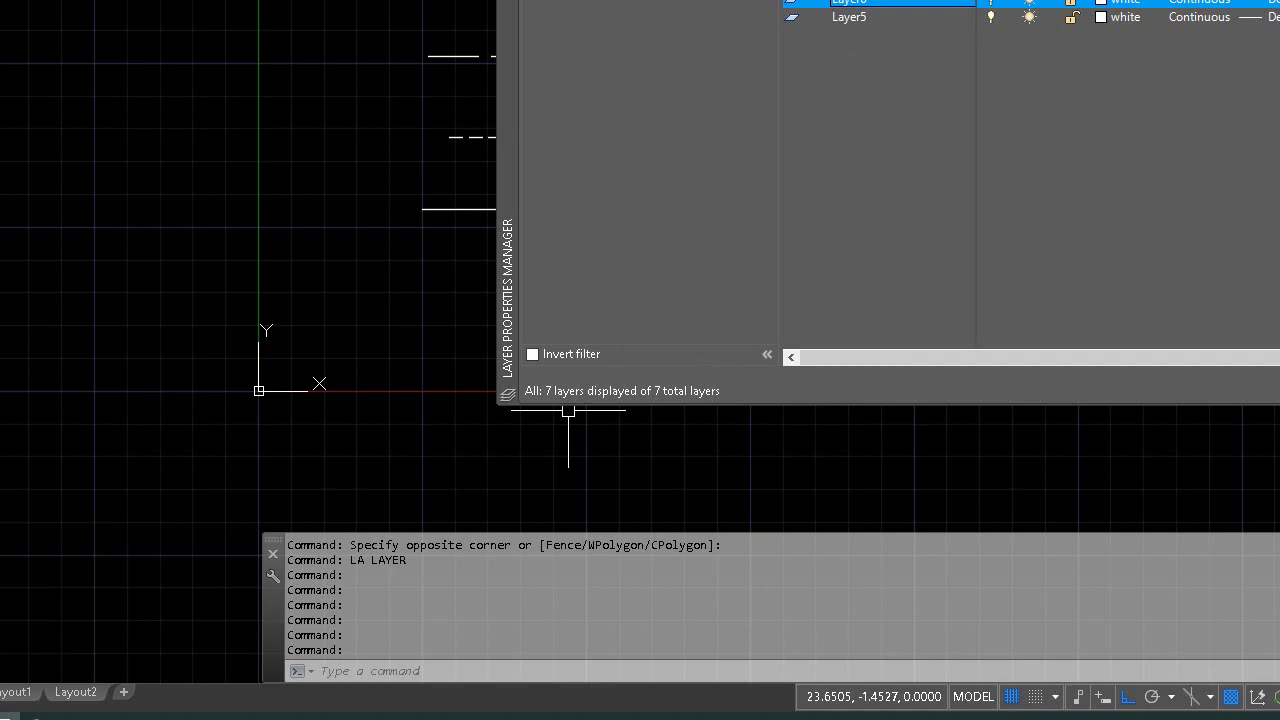
double_click(855, 19)
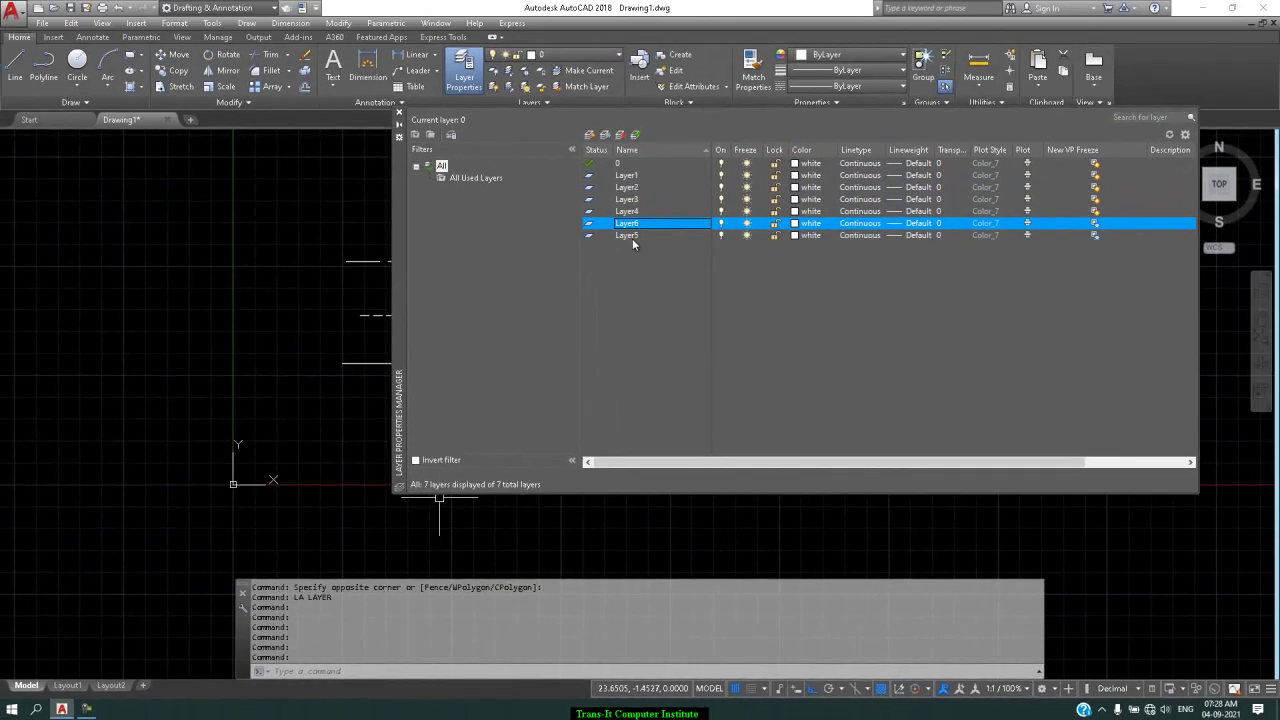
Delete Layer6 and make Layer3 the current layer.
click(624, 135)
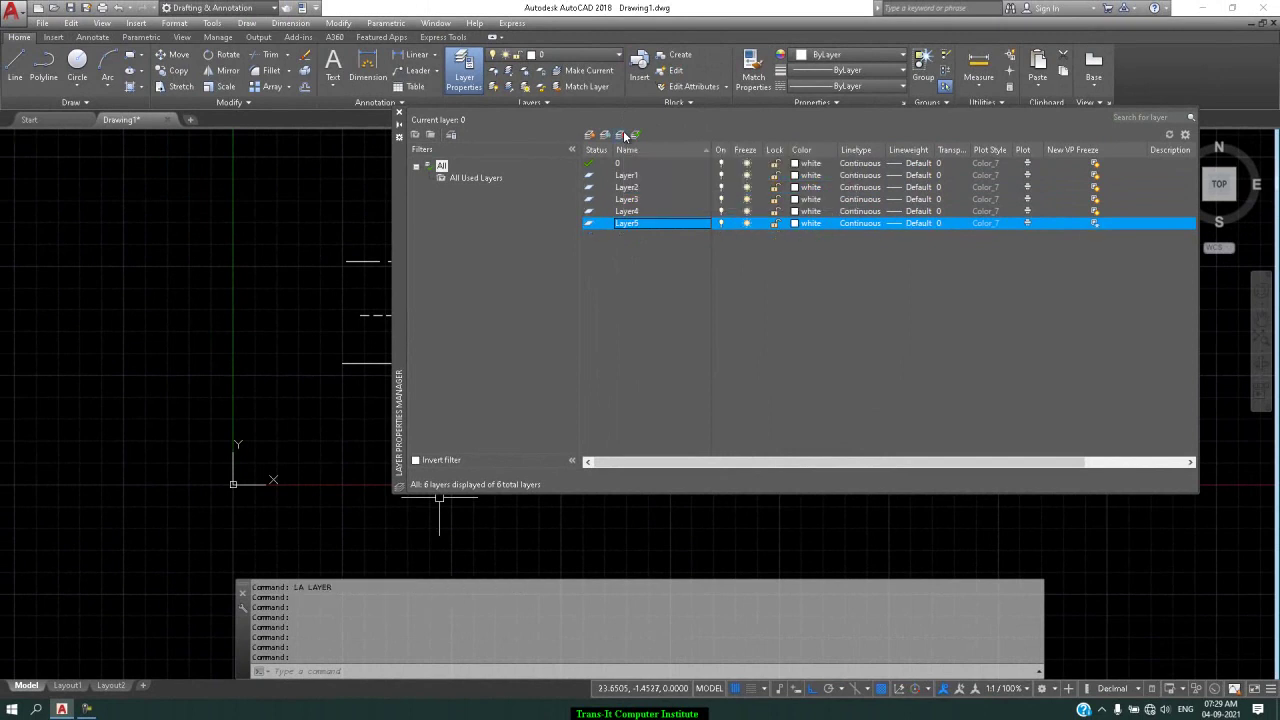
click(629, 202)
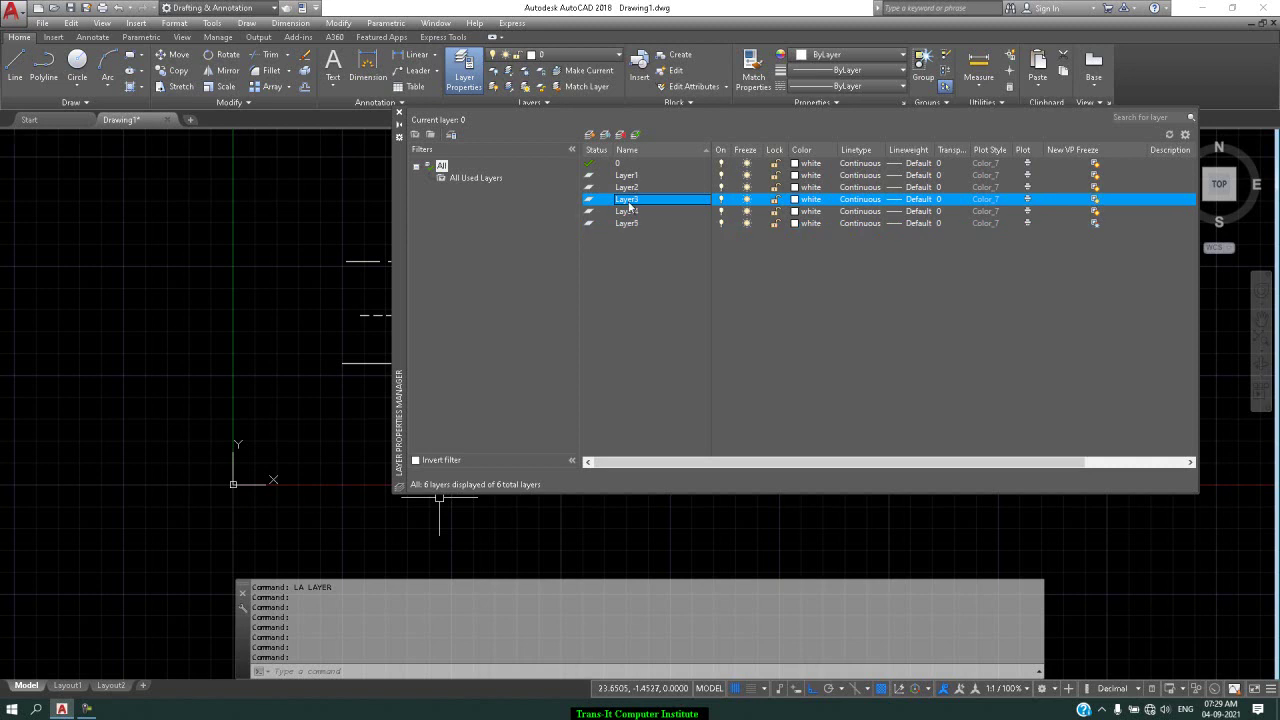
click(637, 135)
Rename Layer1 to 'centerline'.
click(635, 175)
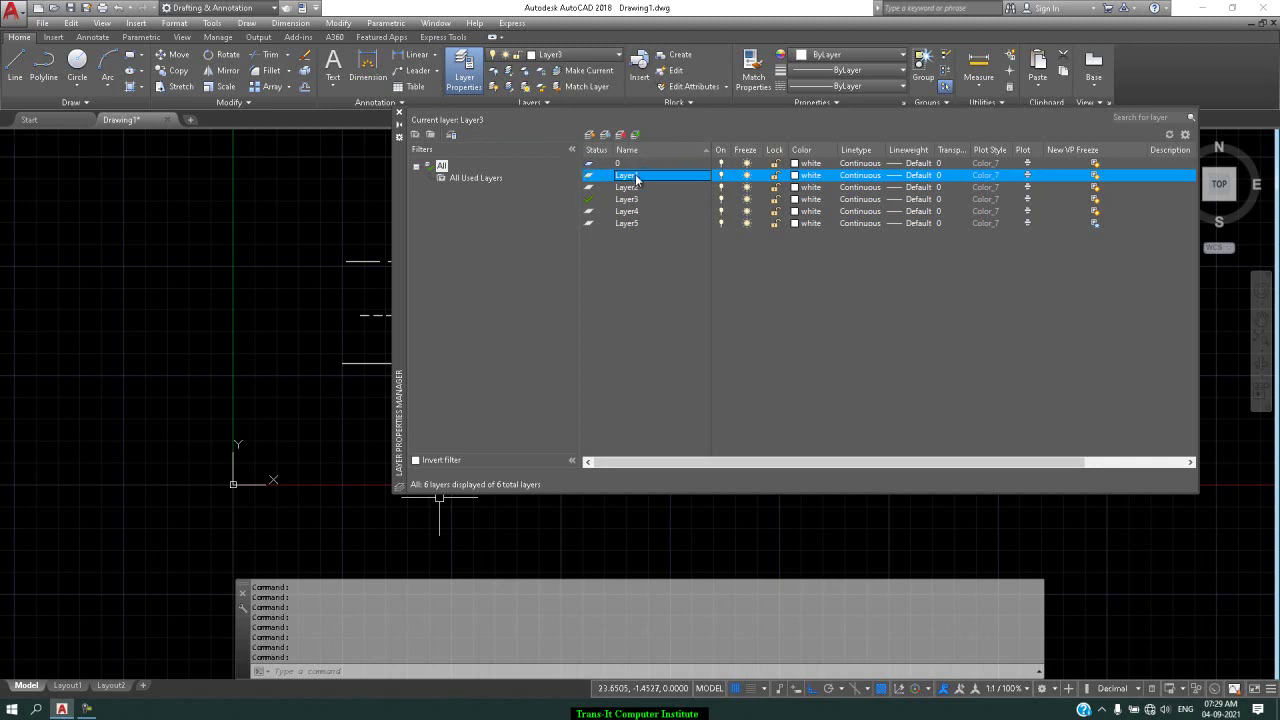
click(636, 176)
text(centerline)
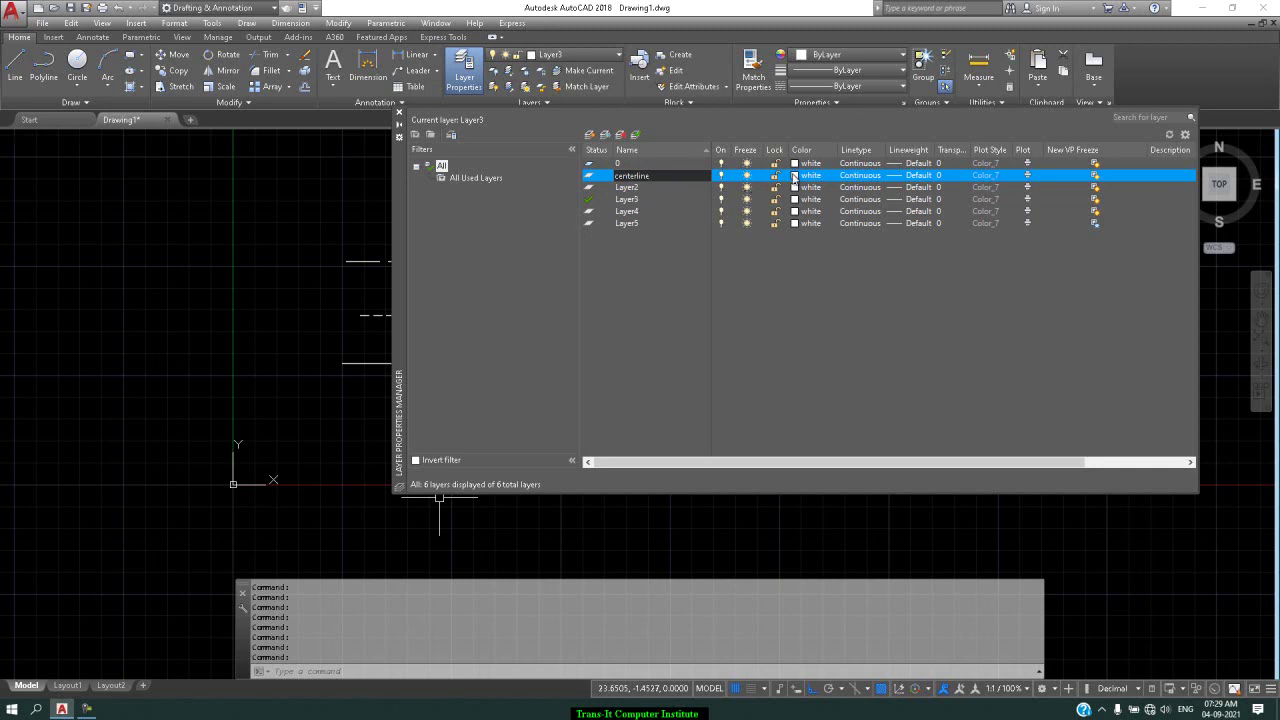
click(866, 178)
Give the centerline layer the CENTER linetype.
click(866, 181)
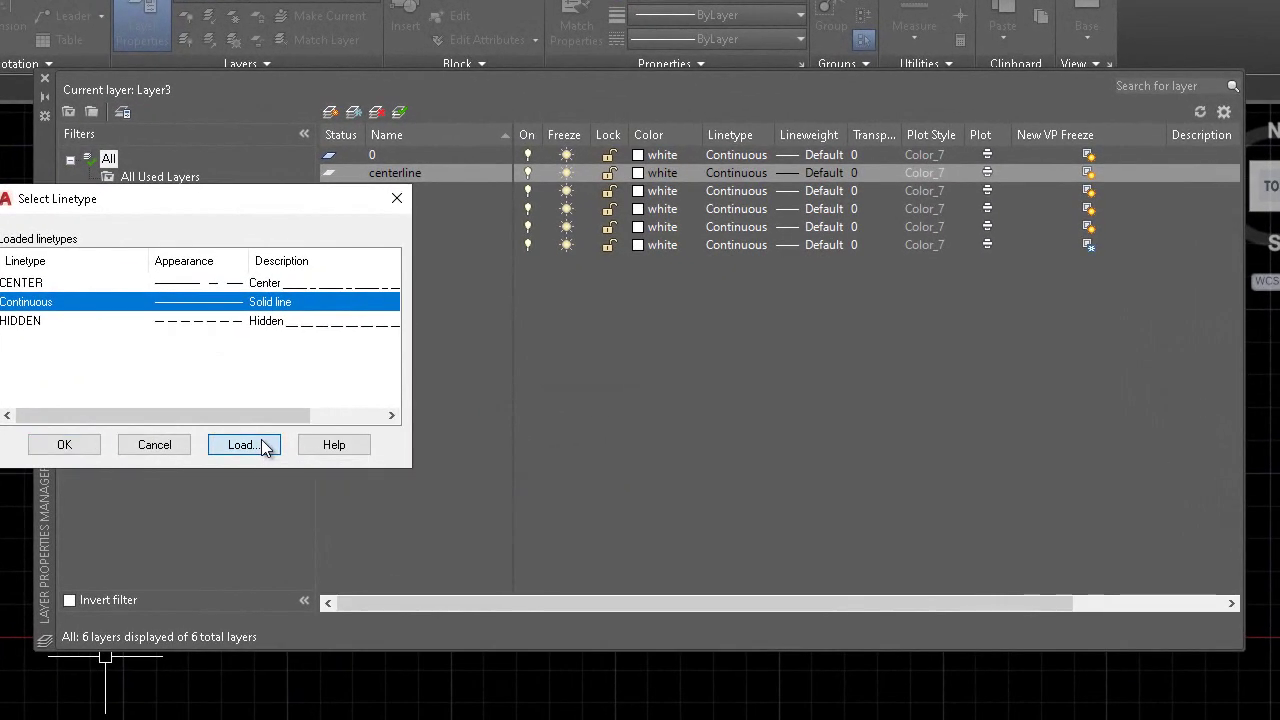
click(545, 358)
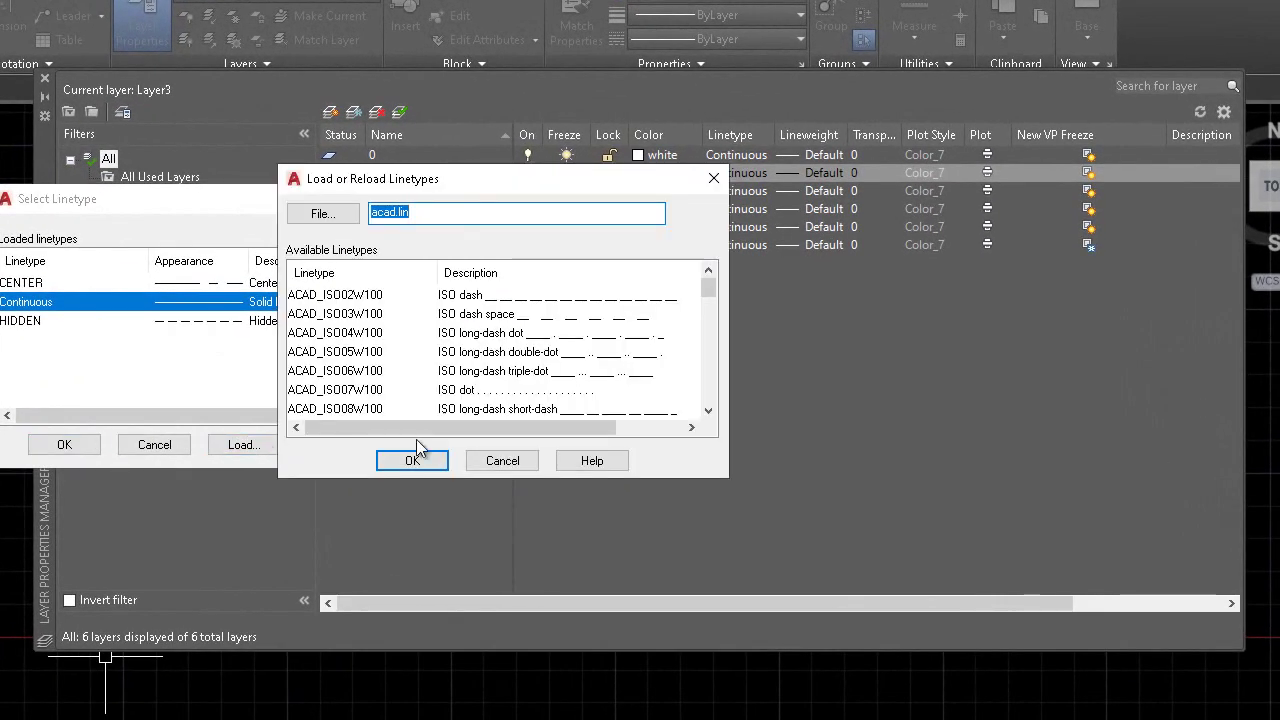
click(488, 462)
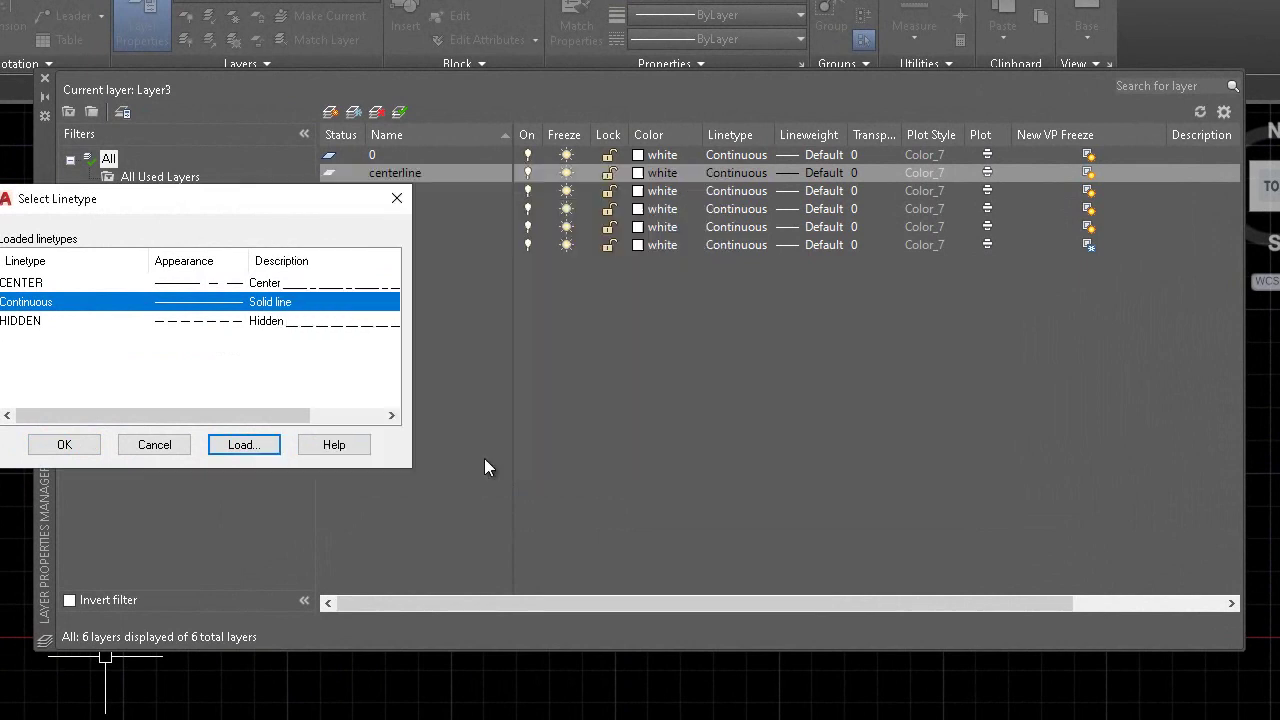
click(344, 283)
click(64, 445)
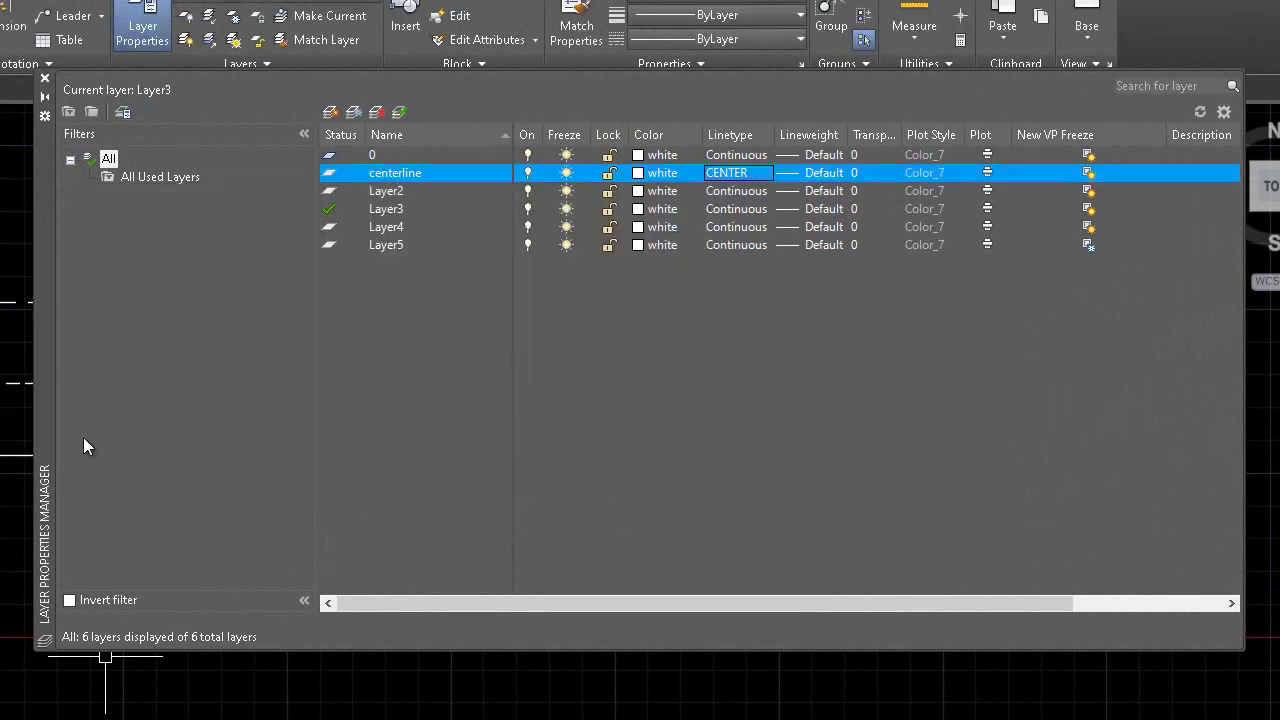
Set the centerline layer's colour to red.
click(660, 177)
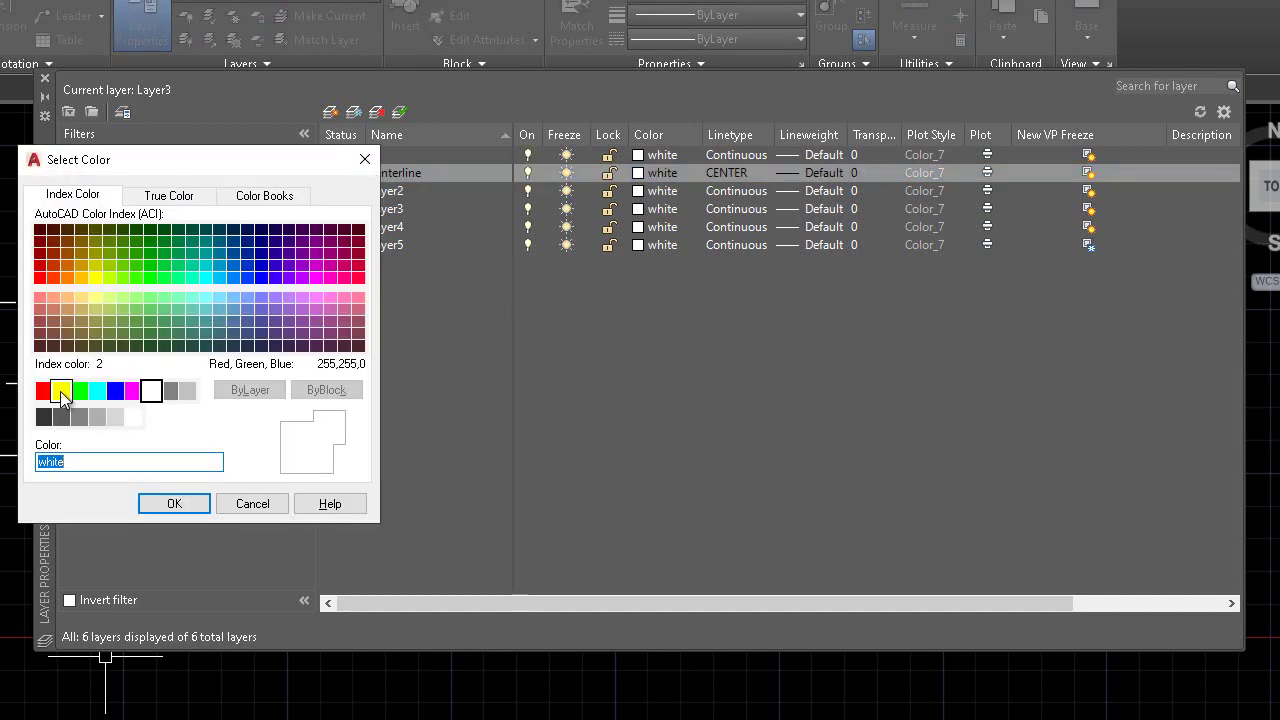
click(43, 390)
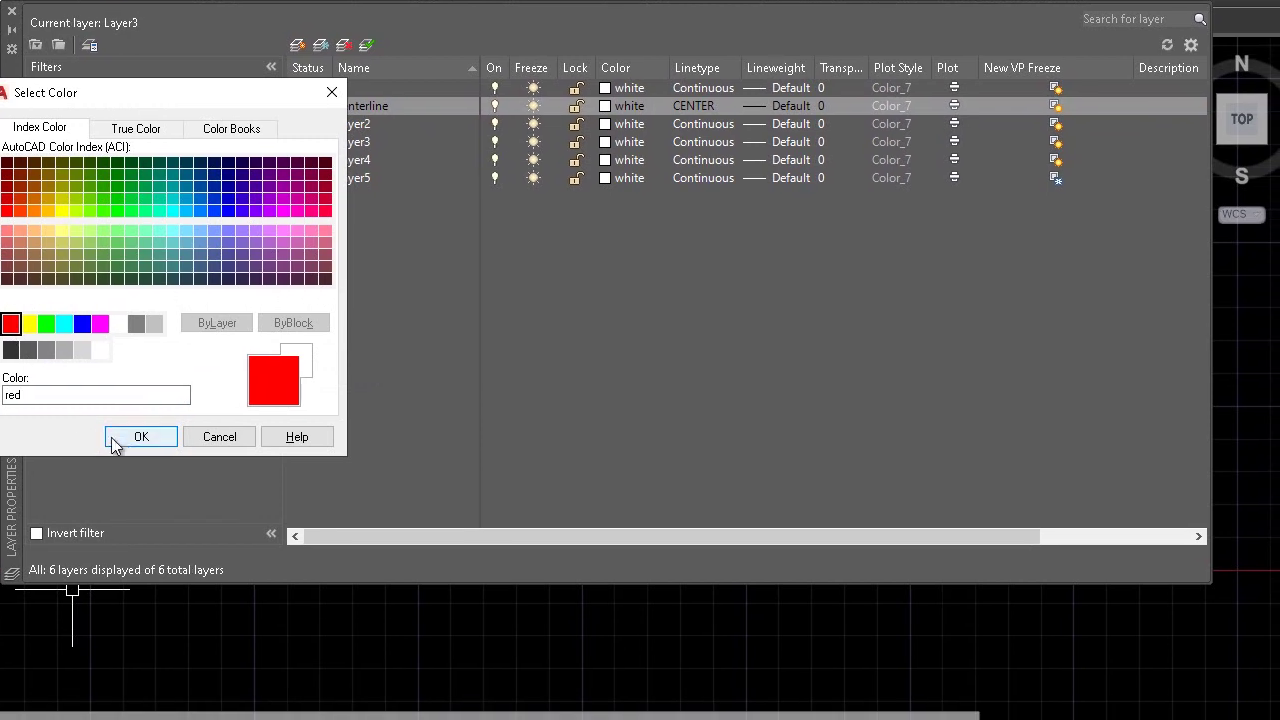
click(113, 439)
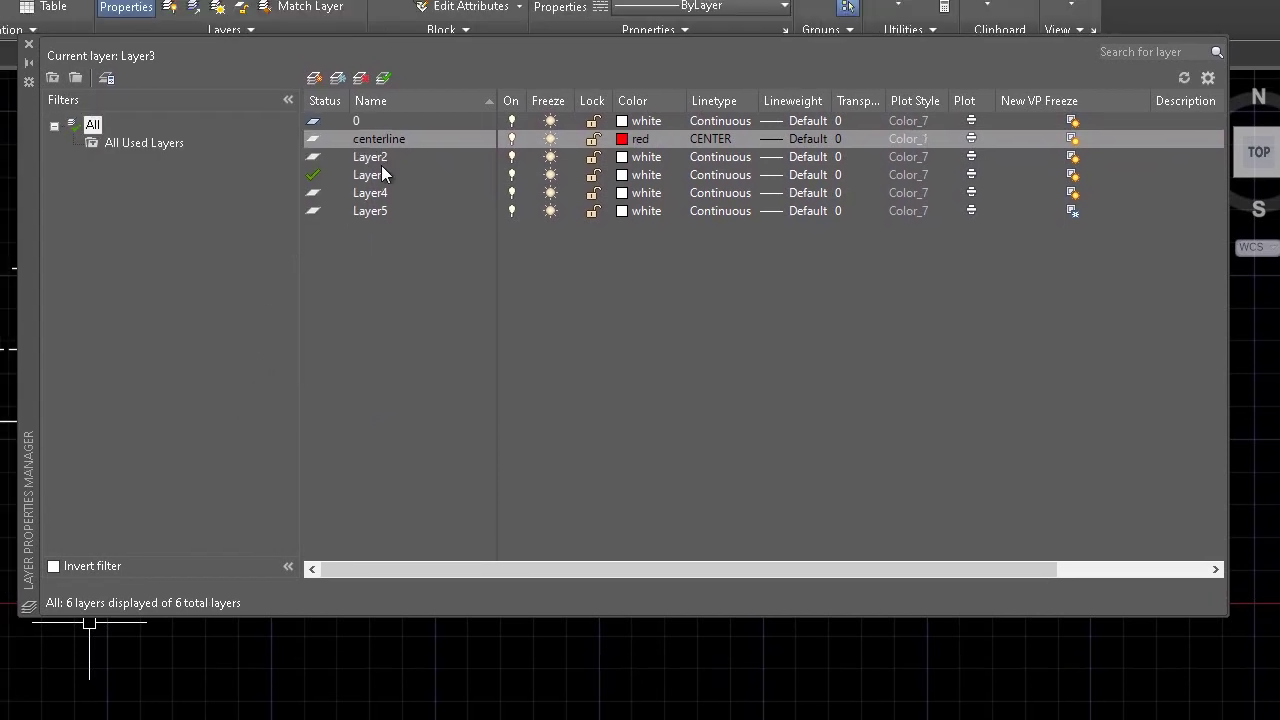
double_click(397, 193)
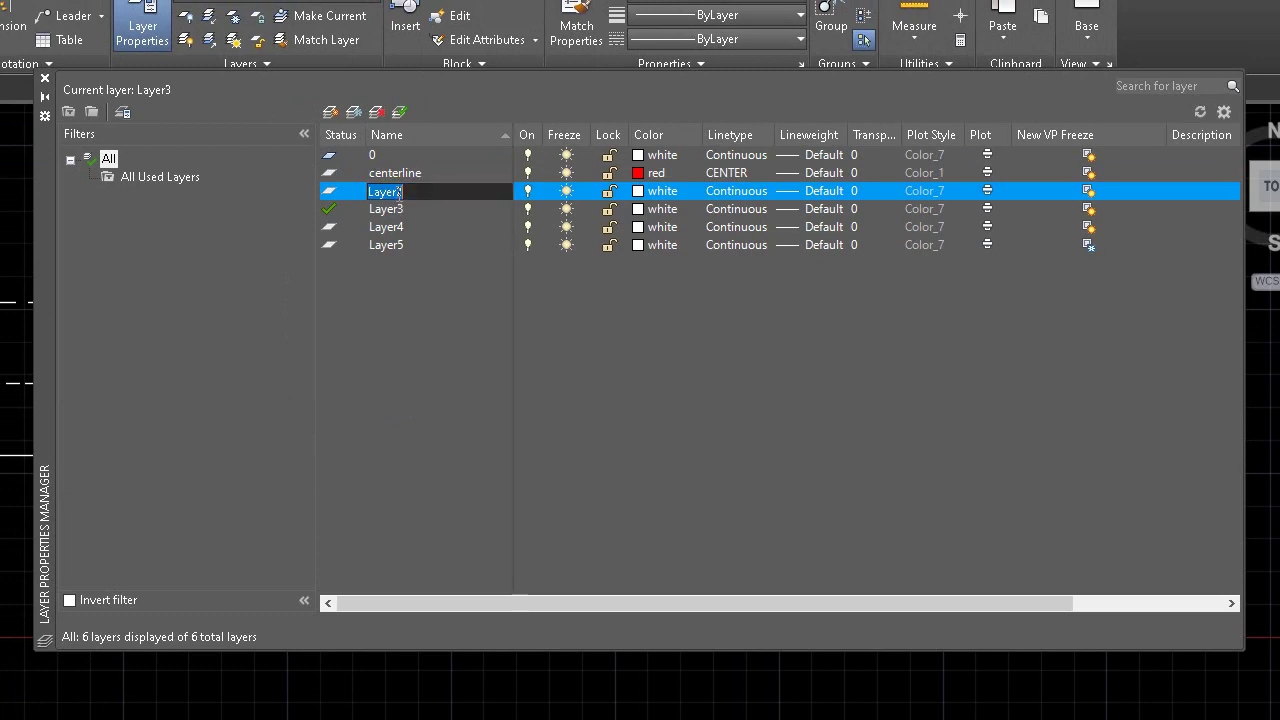
Name Layer2 hiddenline and assign it the HIDDEN linetype.
text(hidde)
text(nline)
click(710, 191)
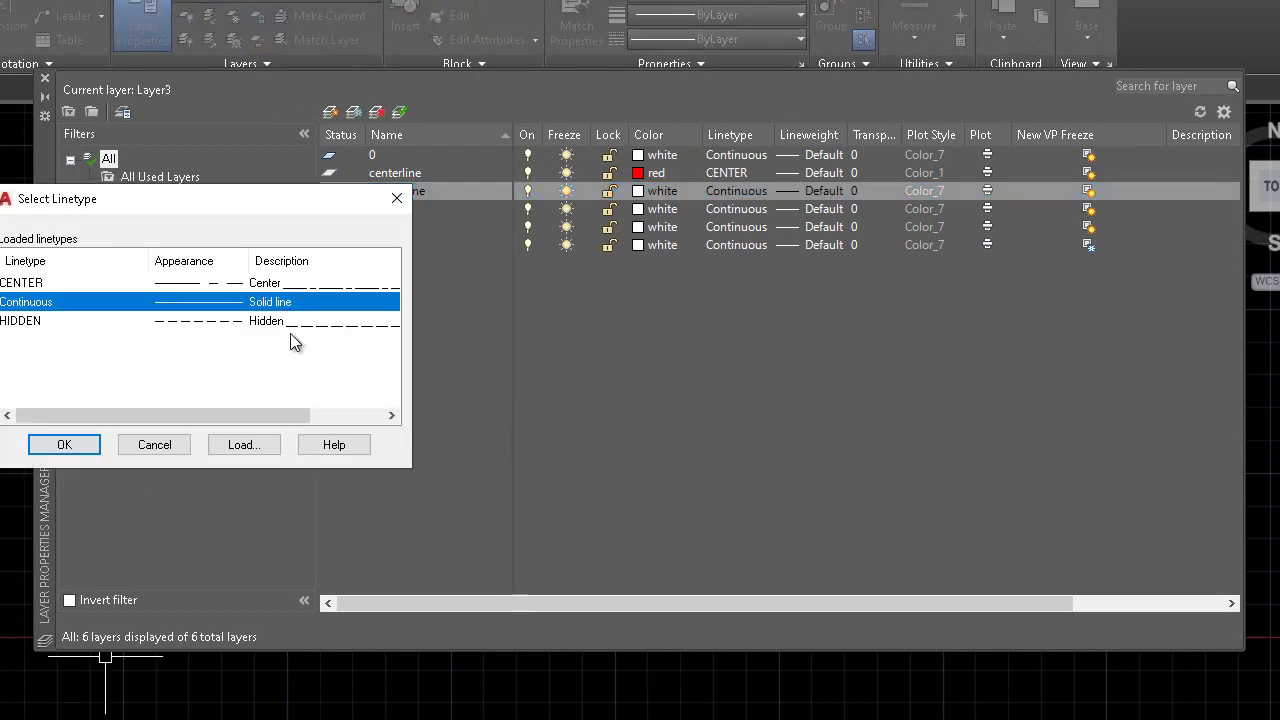
click(290, 322)
click(66, 444)
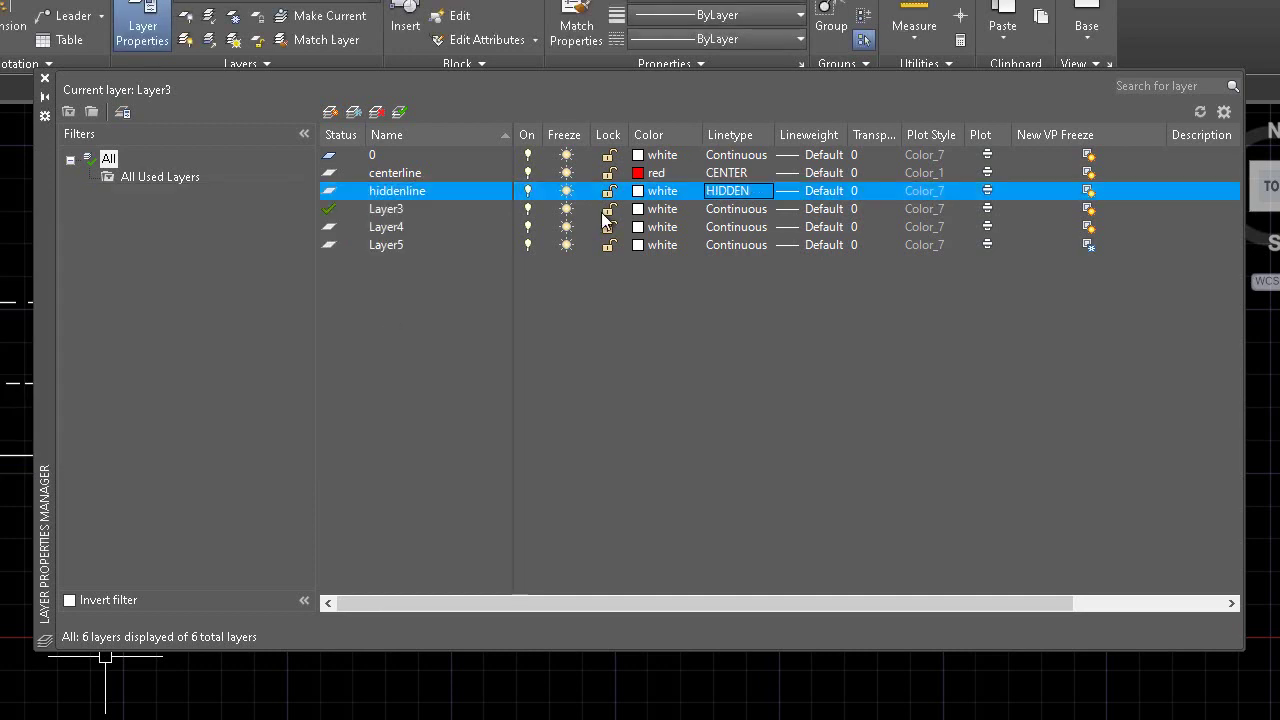
Change the hiddenline layer's colour to yellow.
click(653, 190)
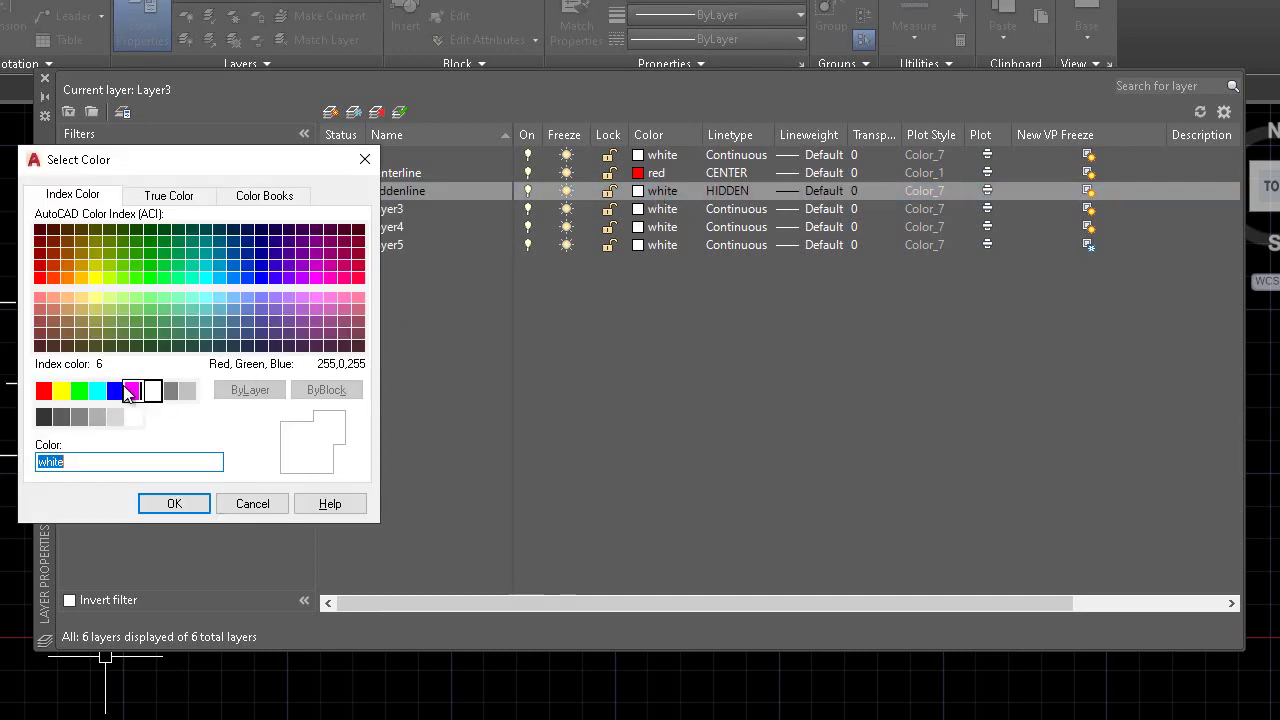
click(62, 396)
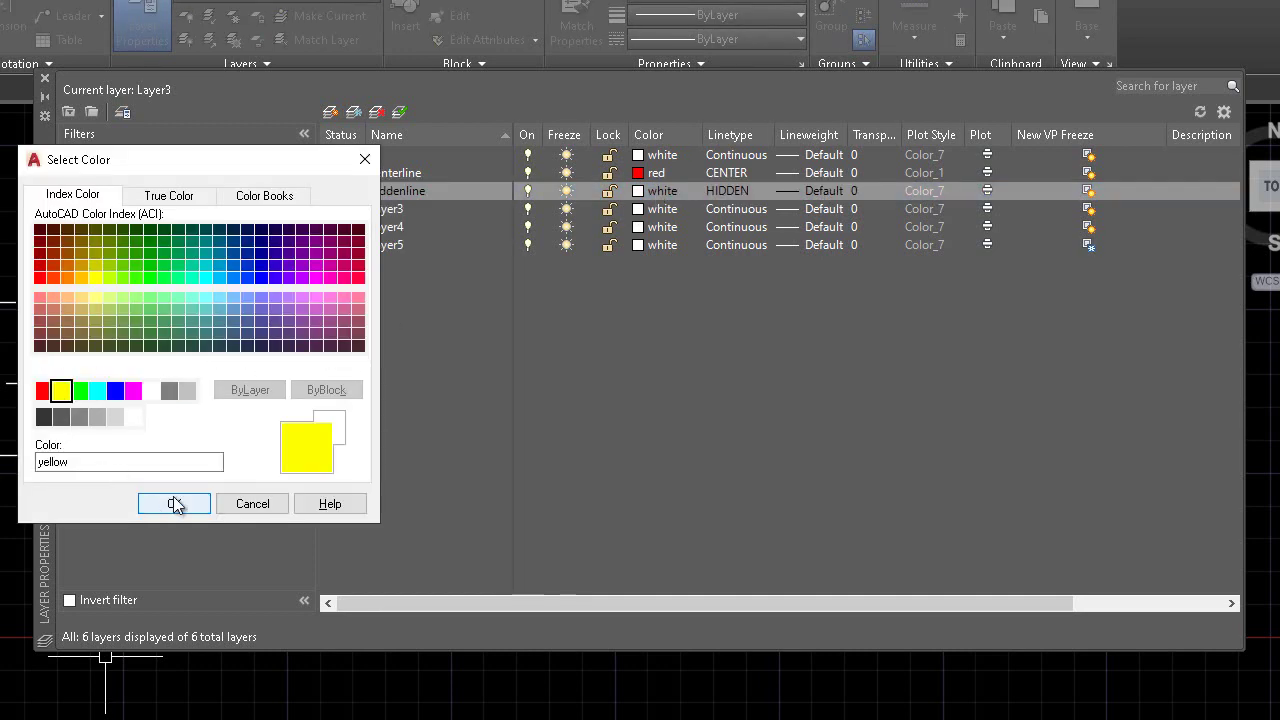
click(172, 502)
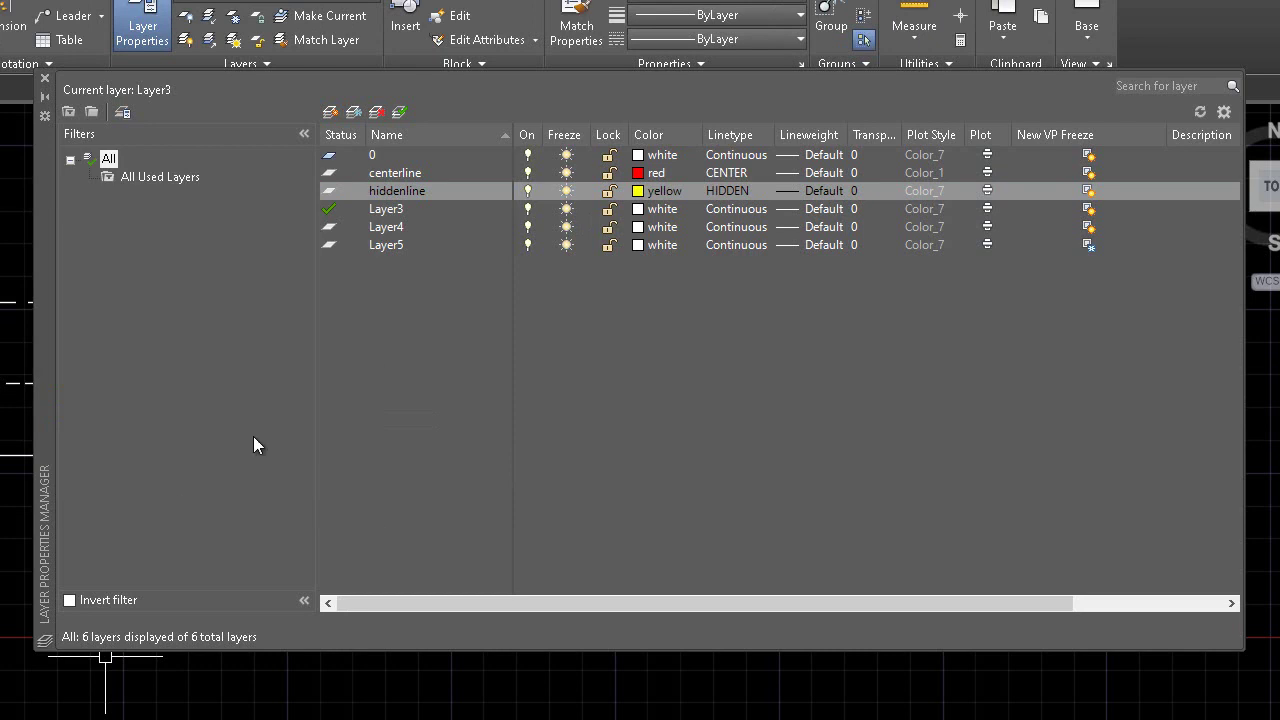
Rename Layer3 to dimension.
click(390, 212)
click(390, 218)
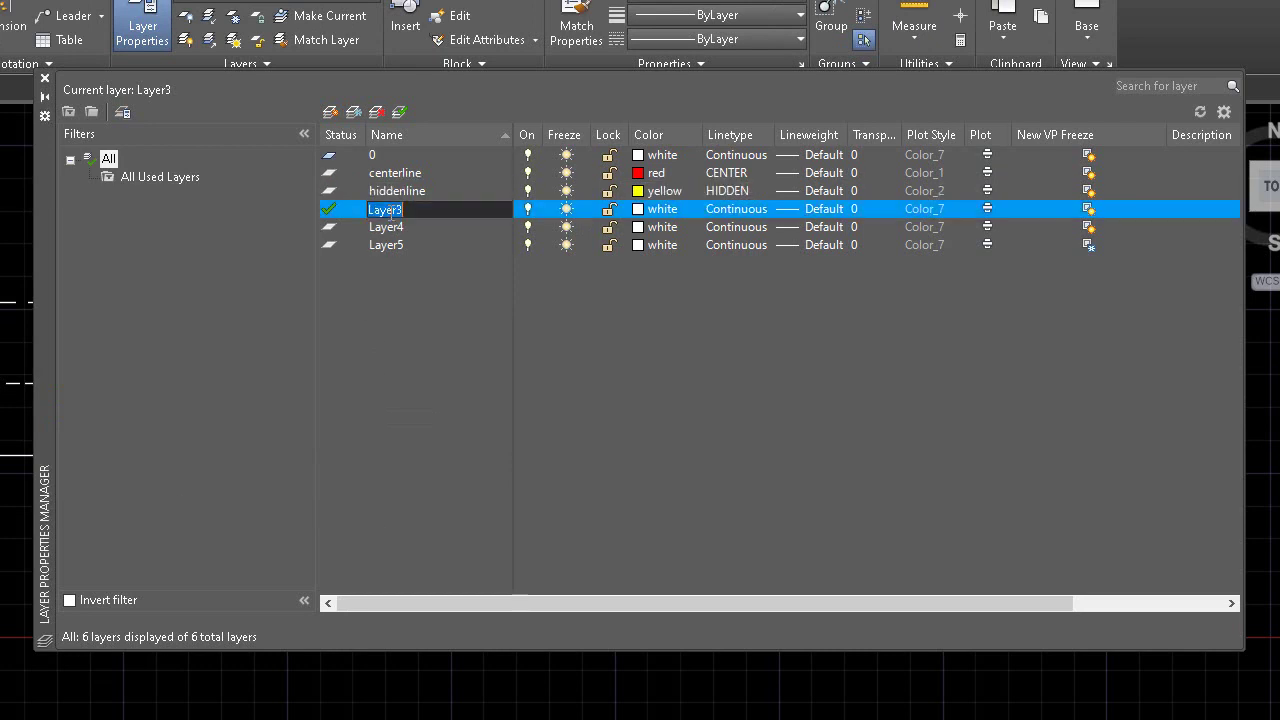
text(dim)
text(ension)
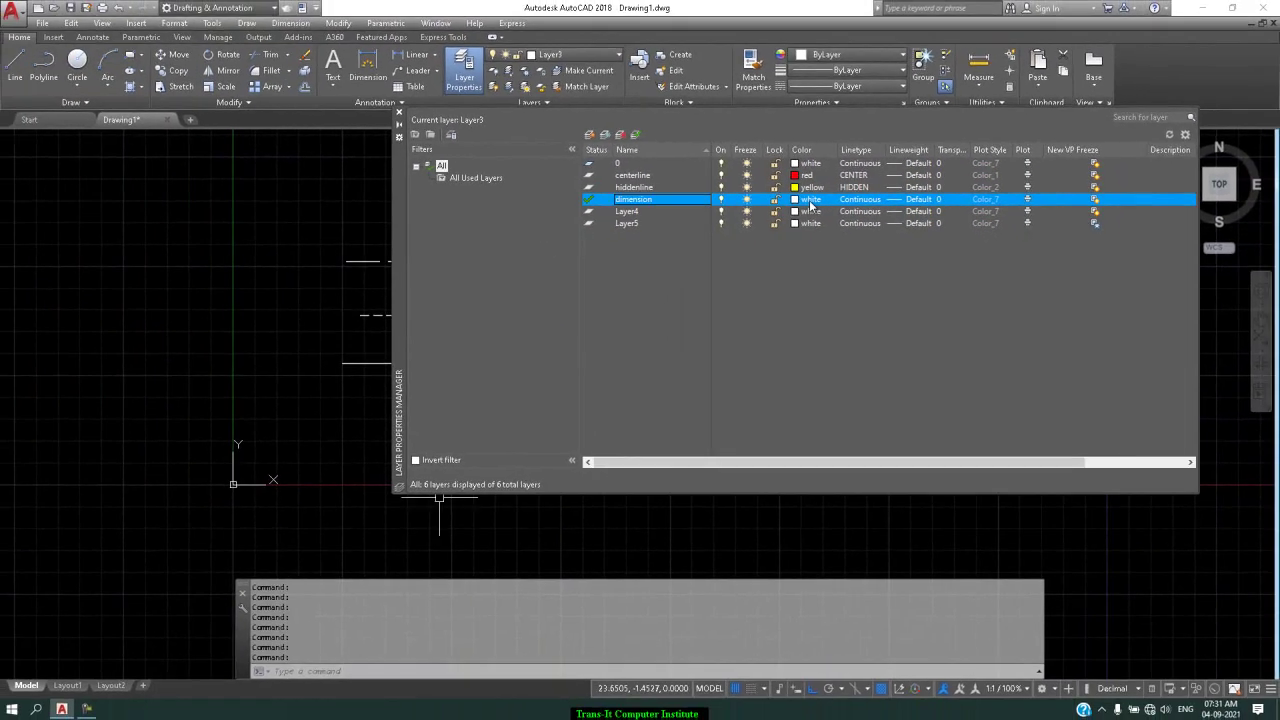
Colour the dimension layer green, then start renaming Layer4.
click(668, 210)
click(422, 320)
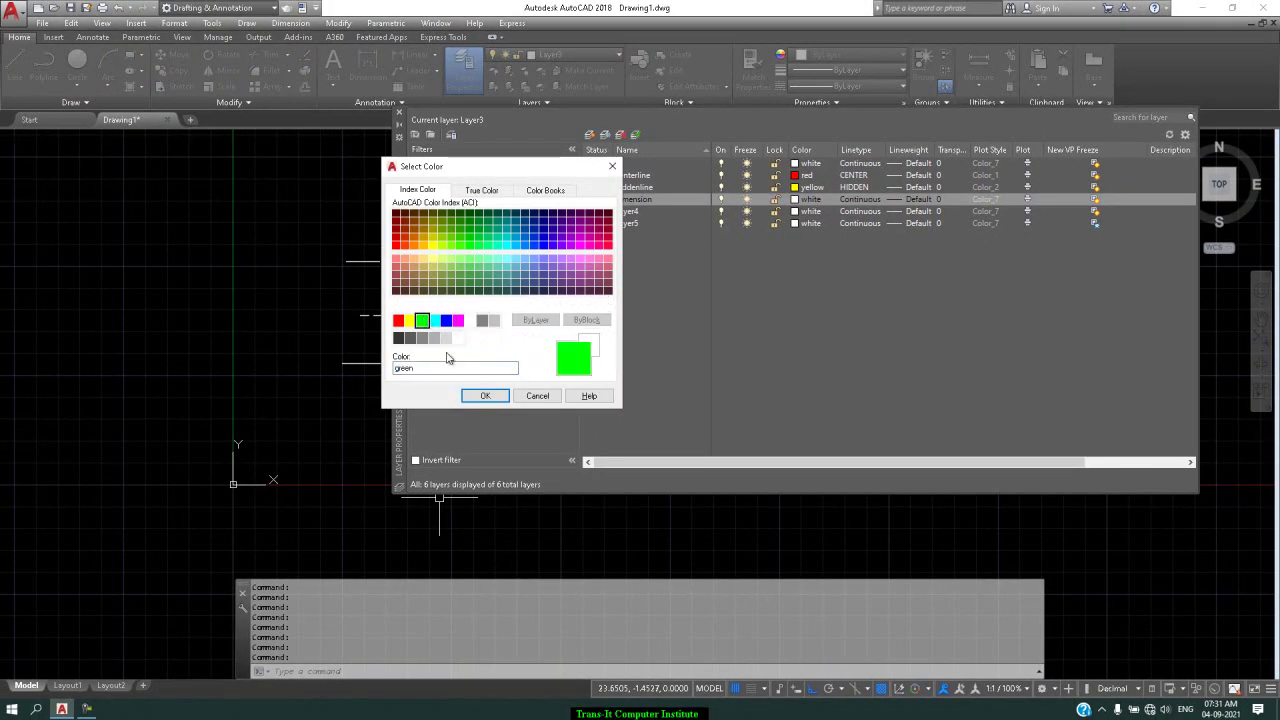
click(487, 396)
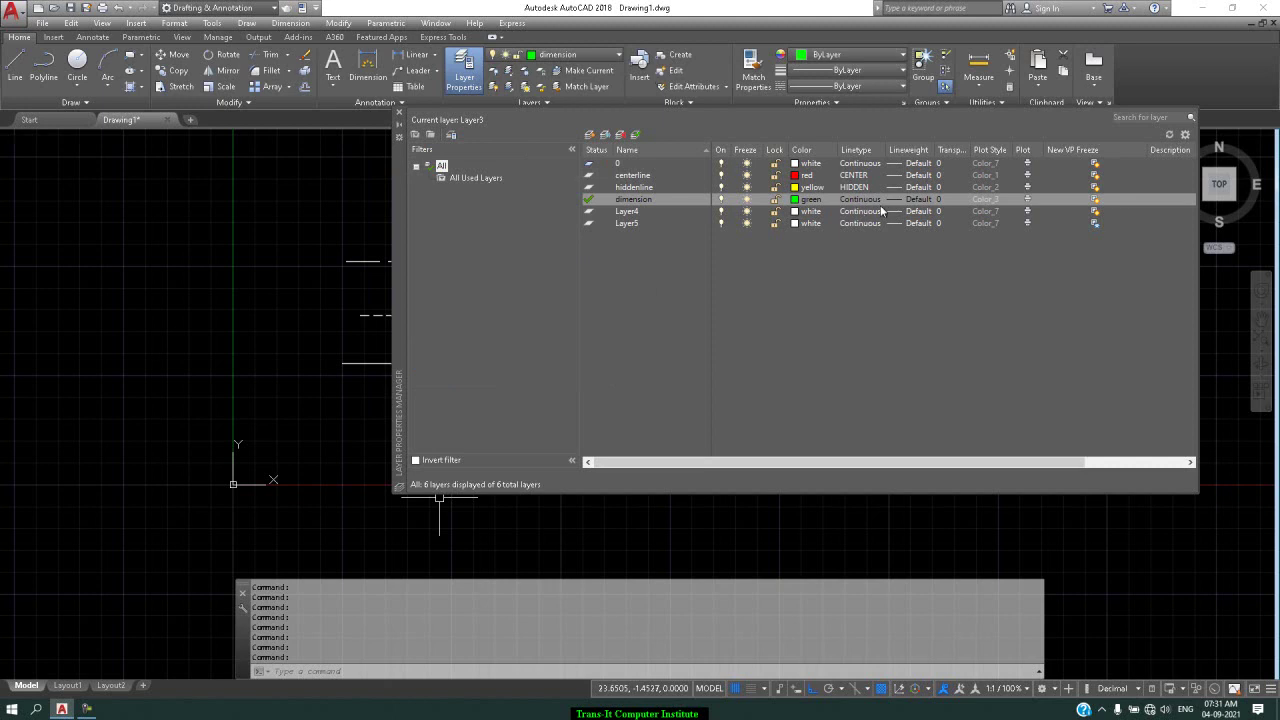
click(638, 214)
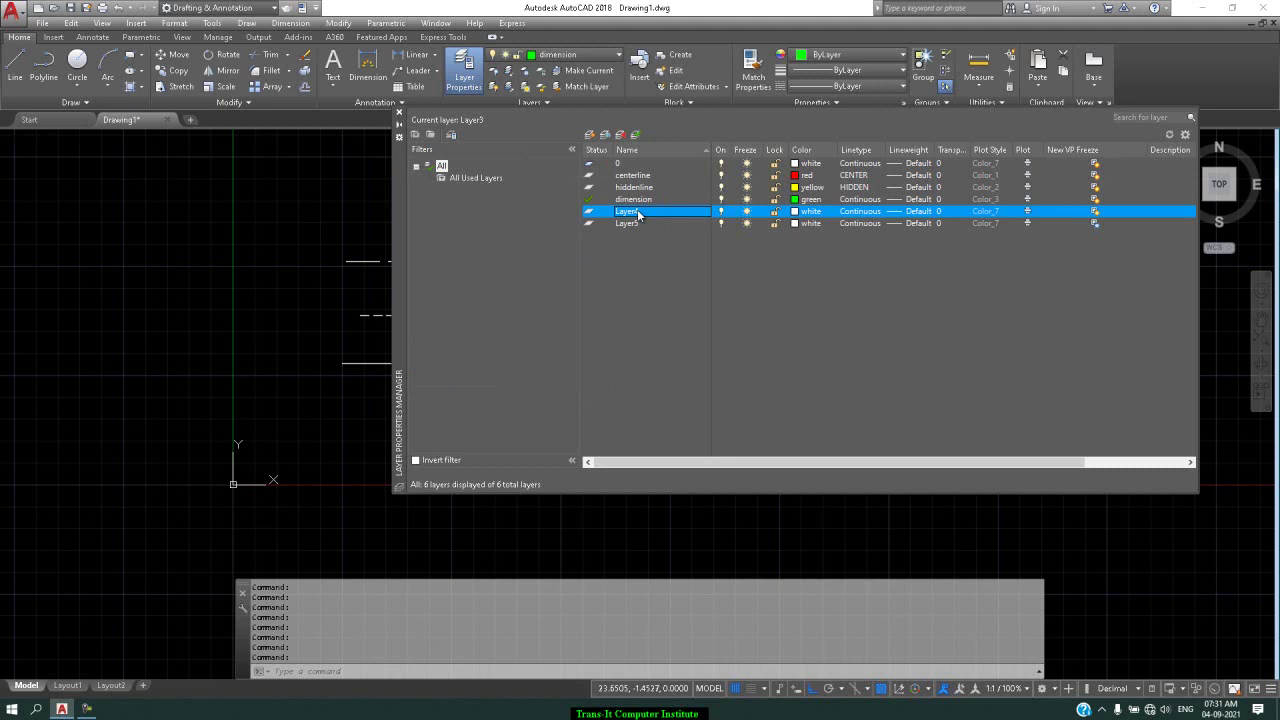
click(638, 214)
Rename Layer4 to projection and colour it cyan.
text(projection)
click(802, 213)
click(434, 320)
click(484, 395)
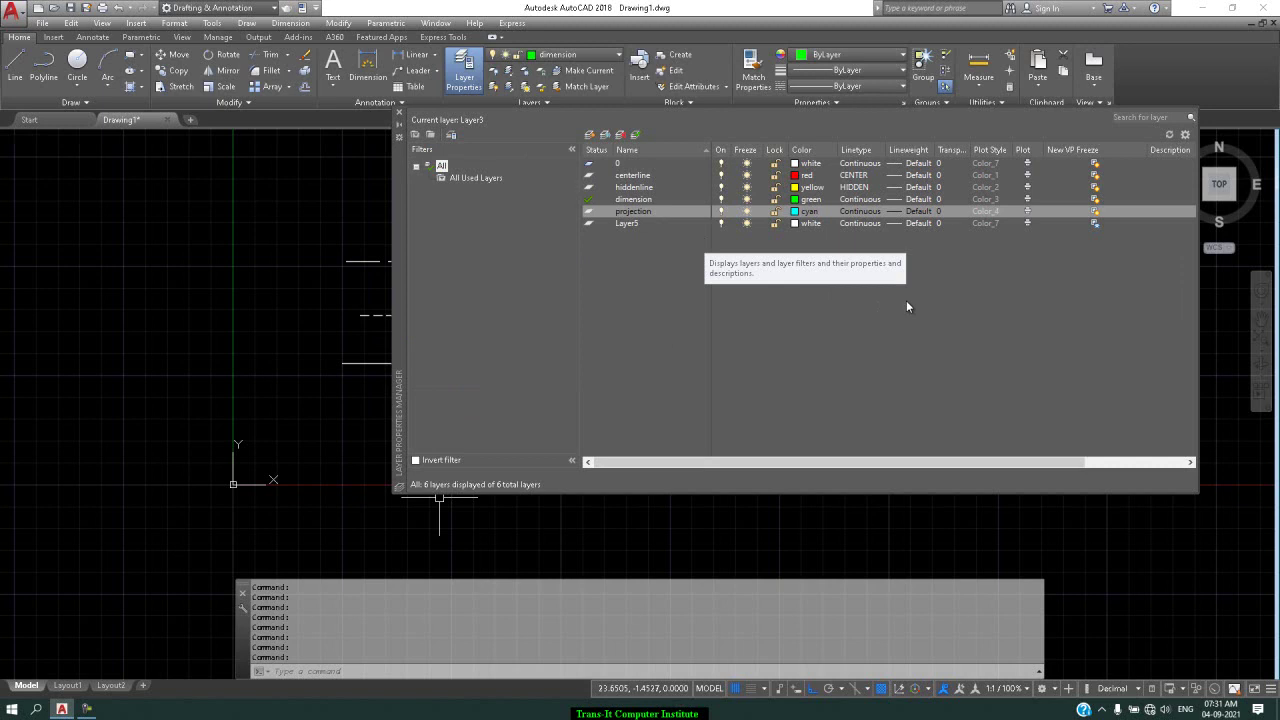
Set the projection layer's transparency to 80.
click(947, 210)
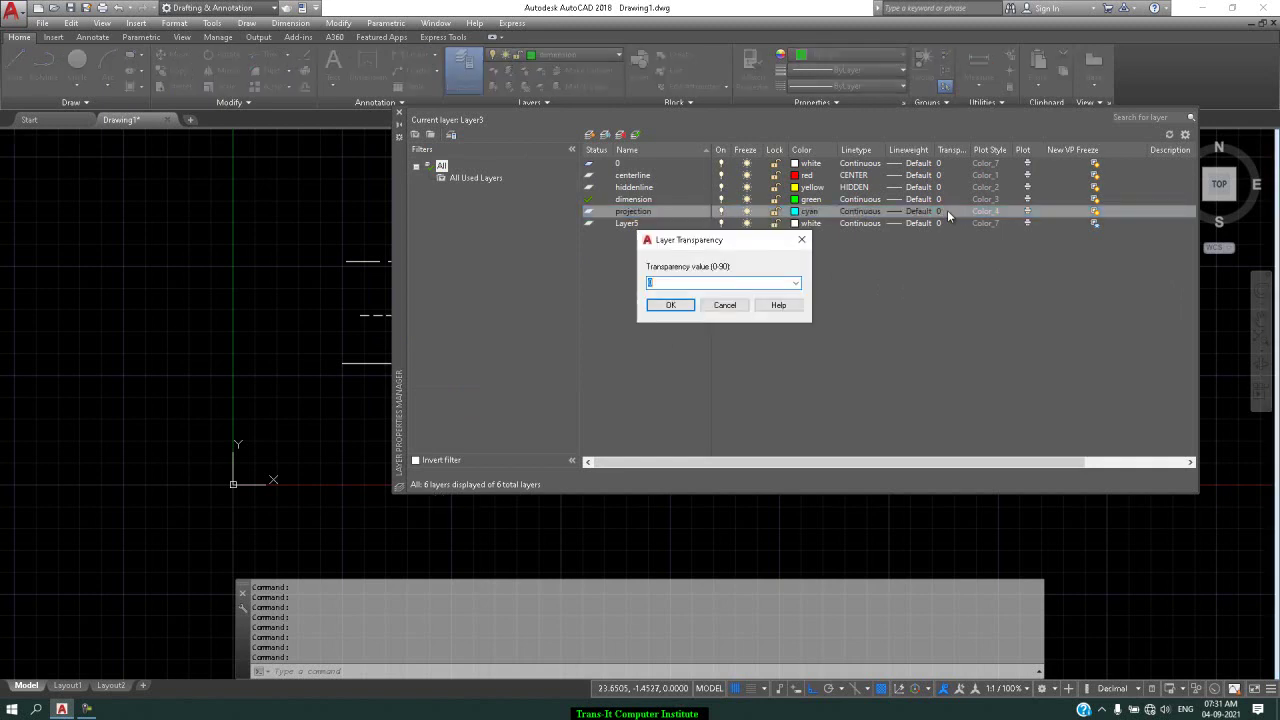
click(796, 285)
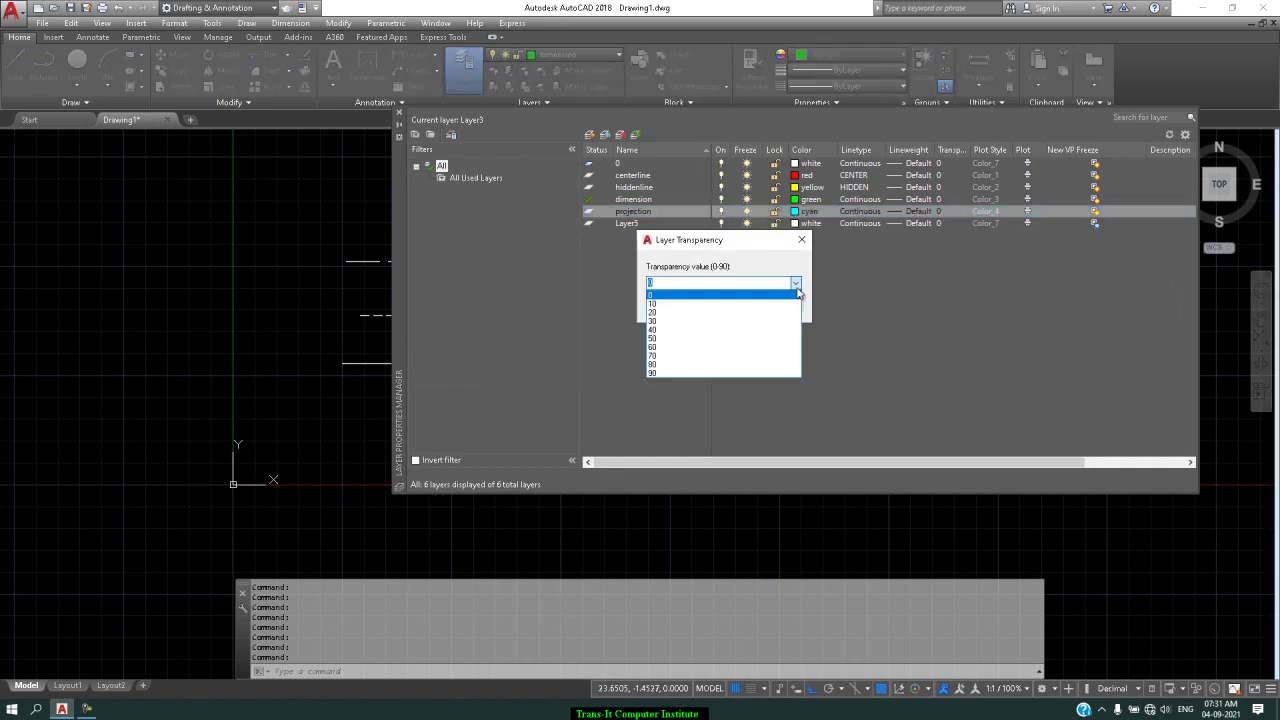
click(744, 368)
click(688, 306)
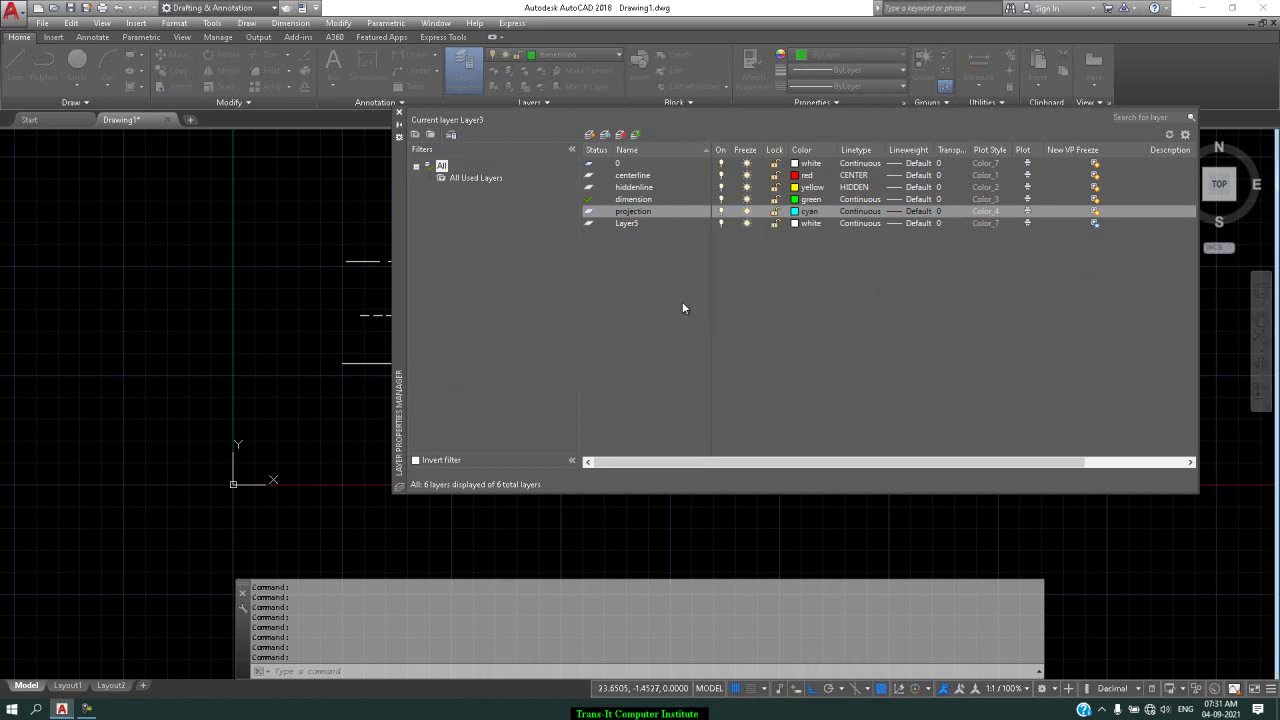
click(634, 225)
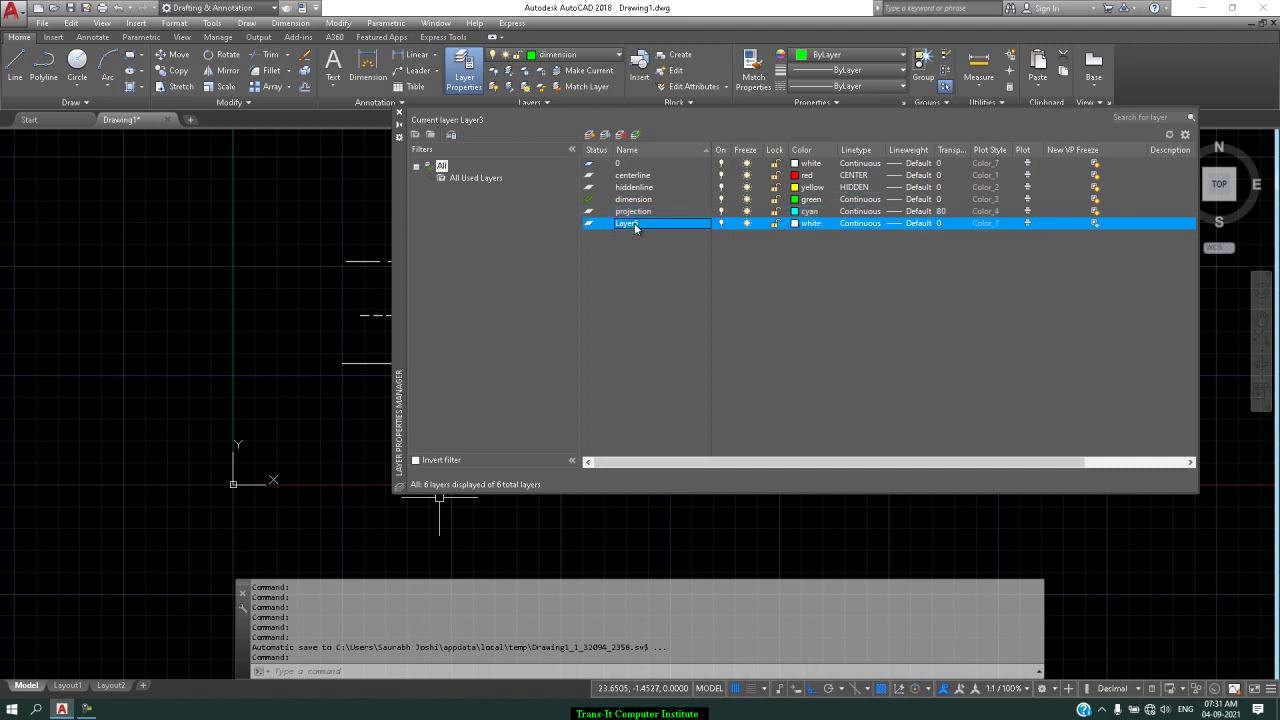
Make Layer5 the current layer.
double_click(634, 225)
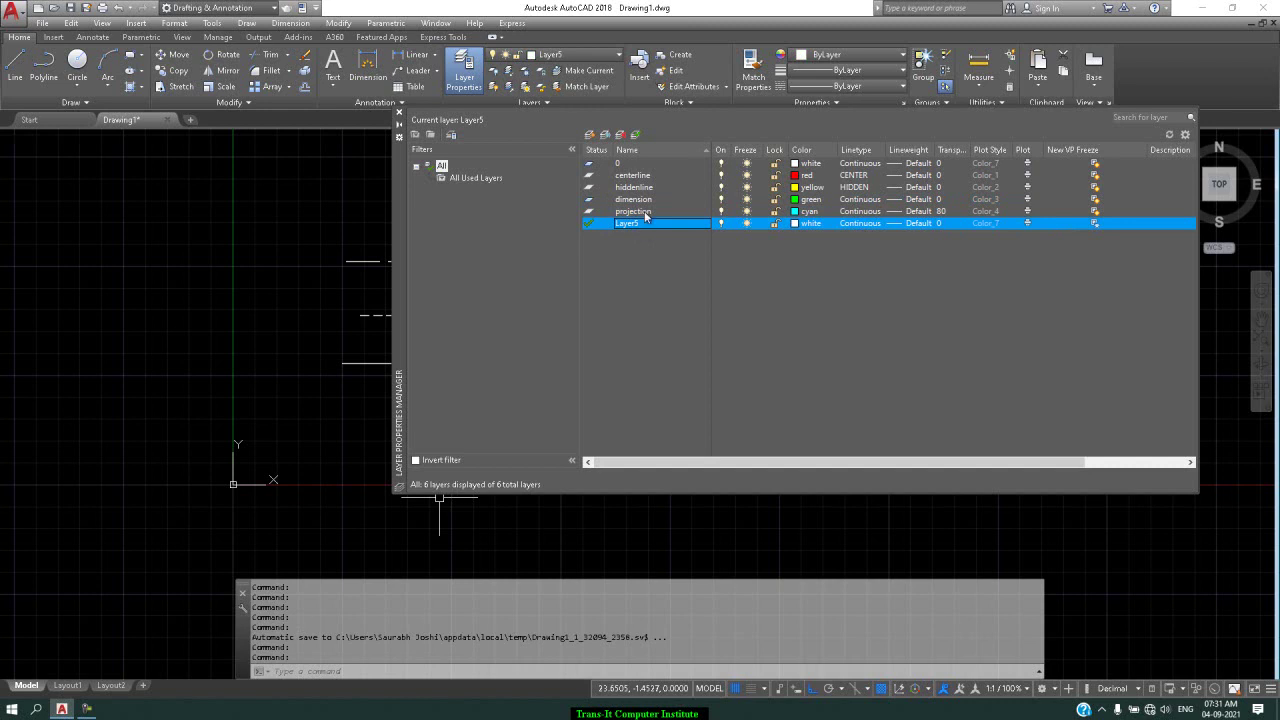
right_click(642, 223)
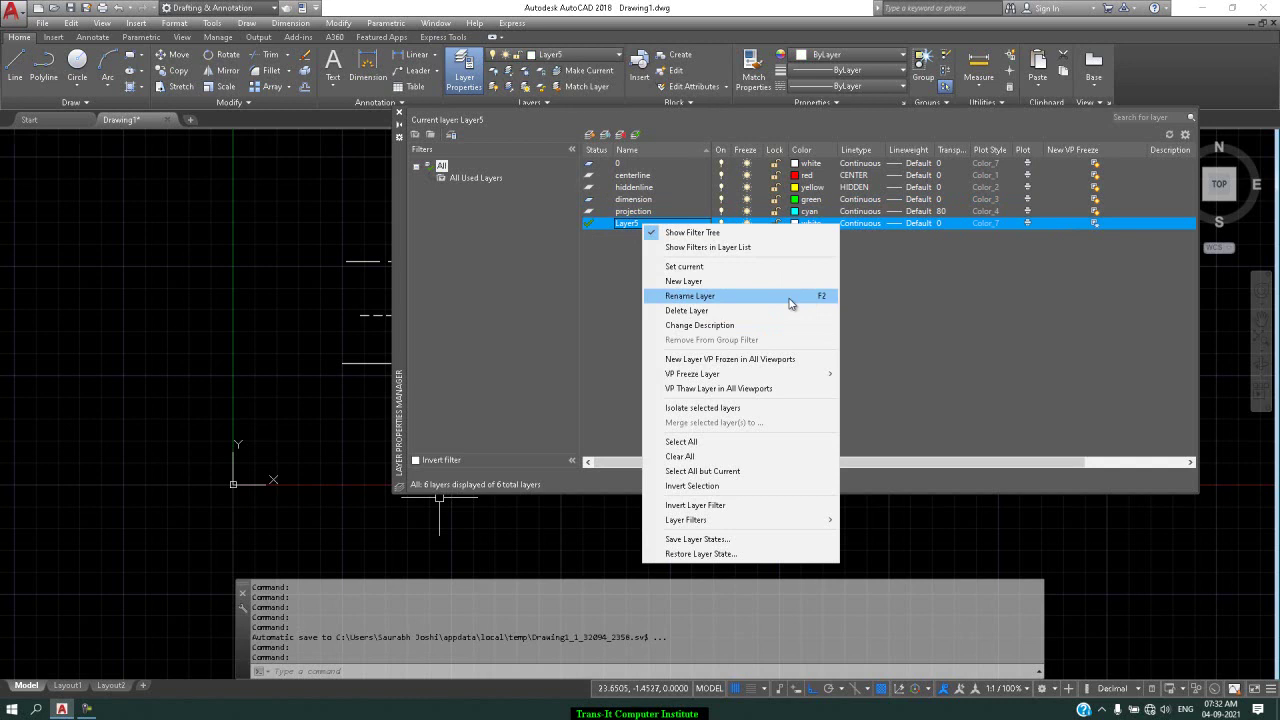
click(790, 299)
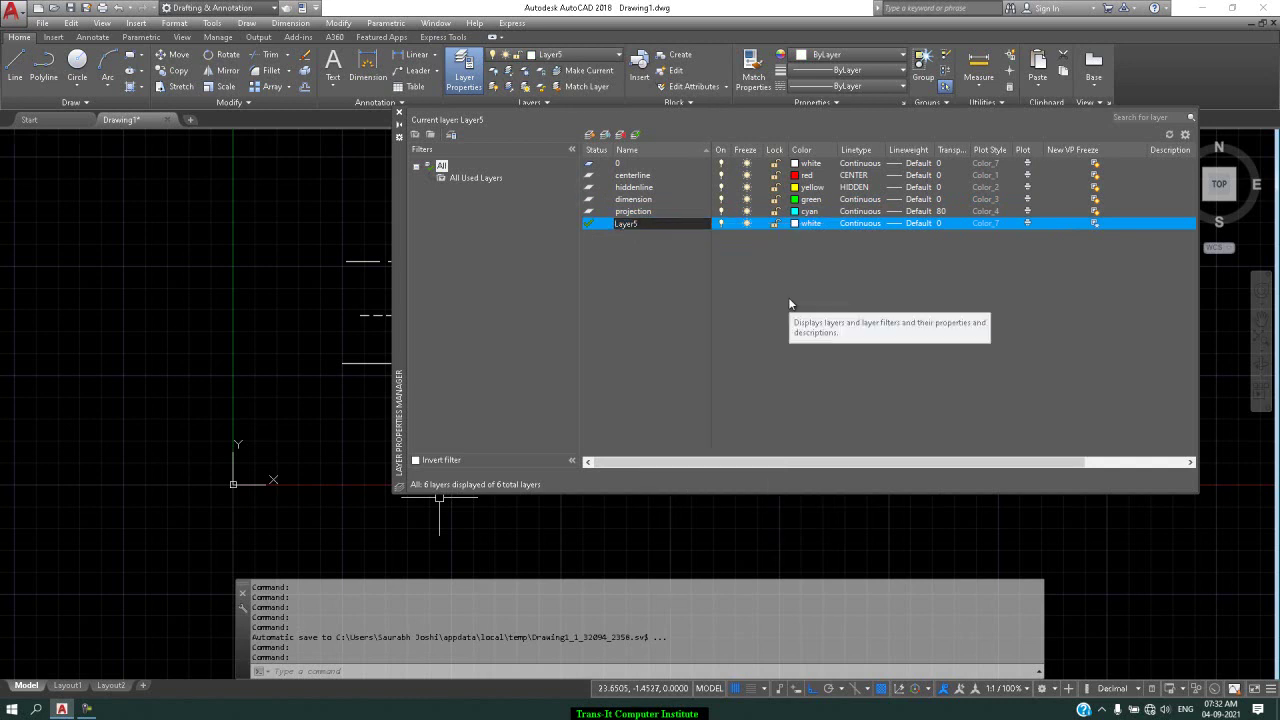
key(Up)
key(Up)
key(Up)
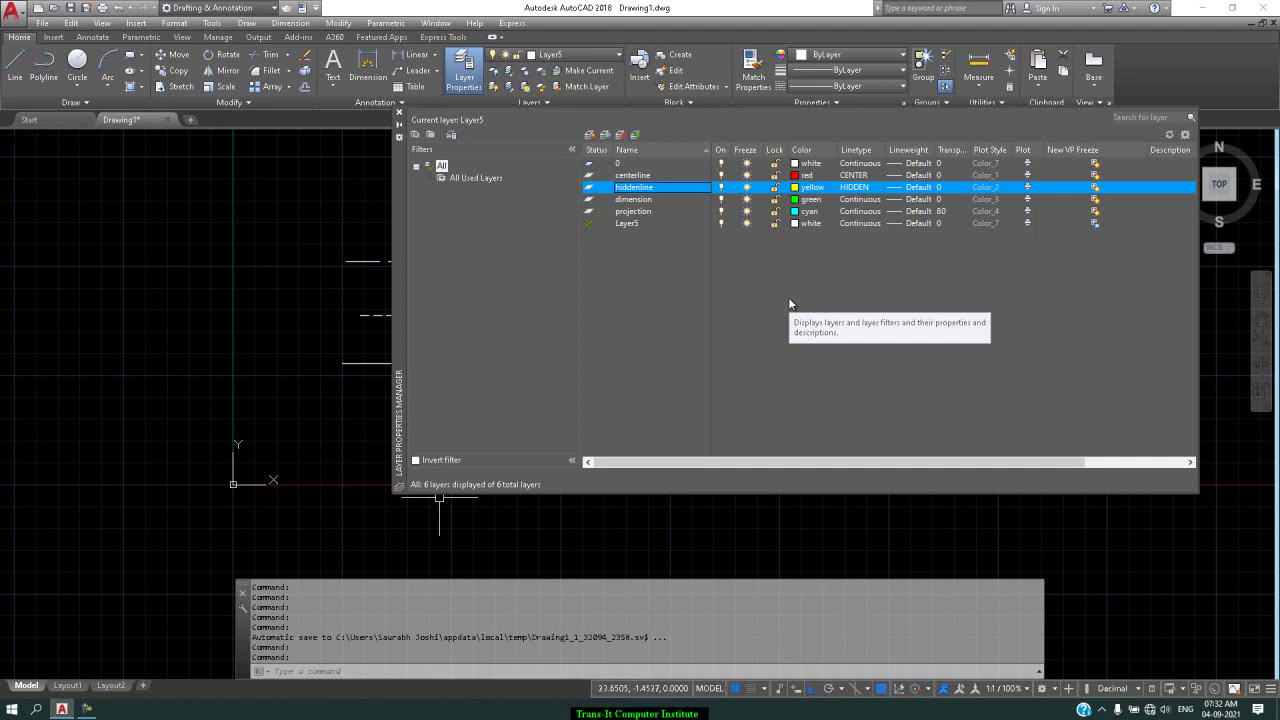
Rename Layer5 to hatch and colour it magenta.
click(635, 225)
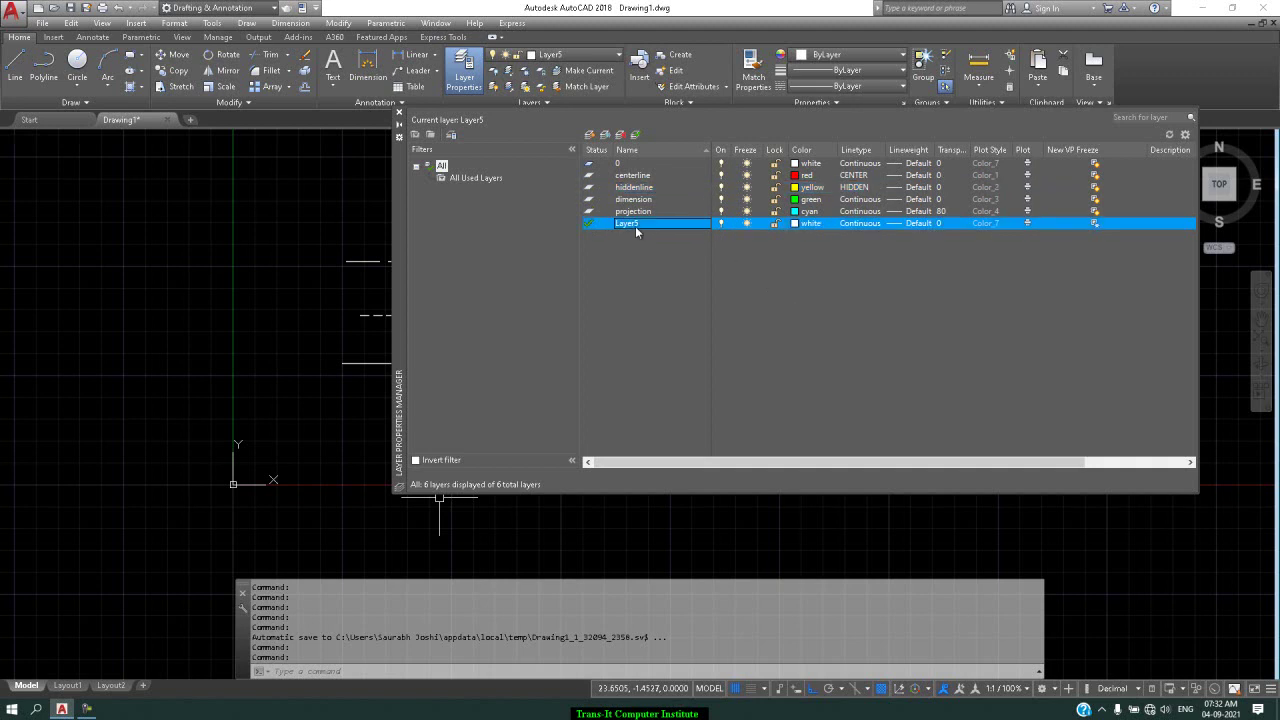
right_click(636, 232)
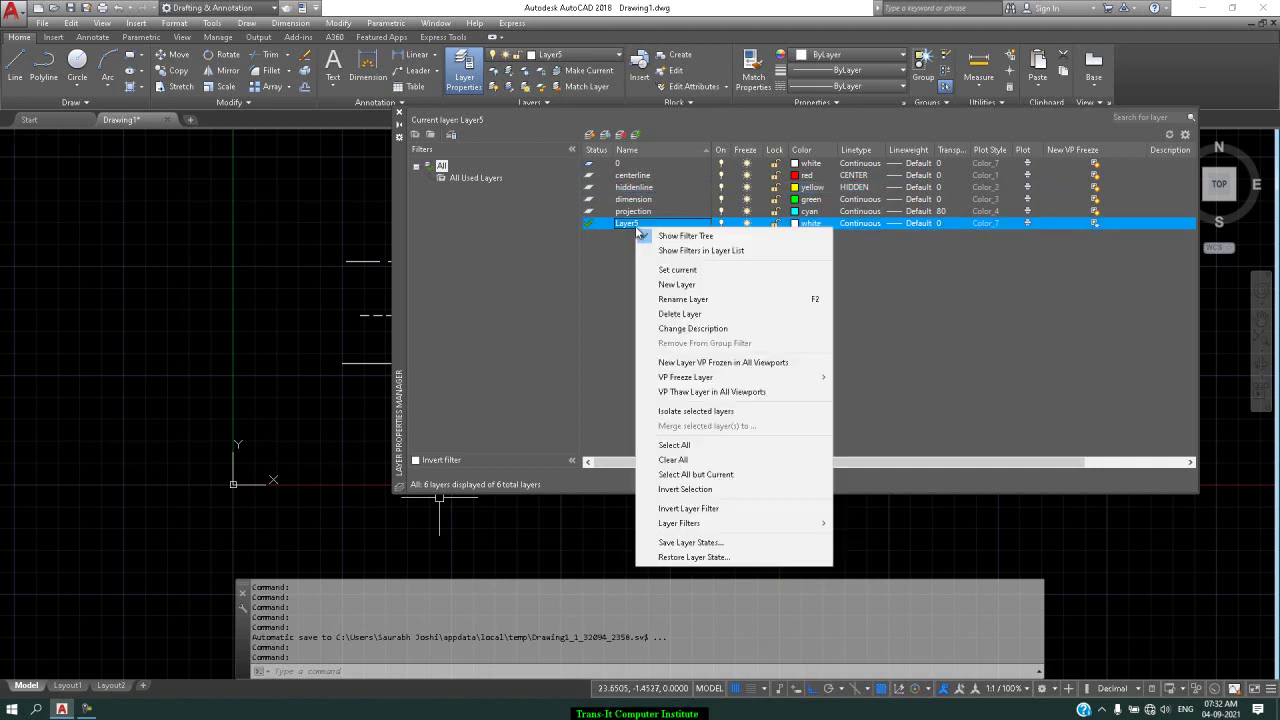
click(683, 299)
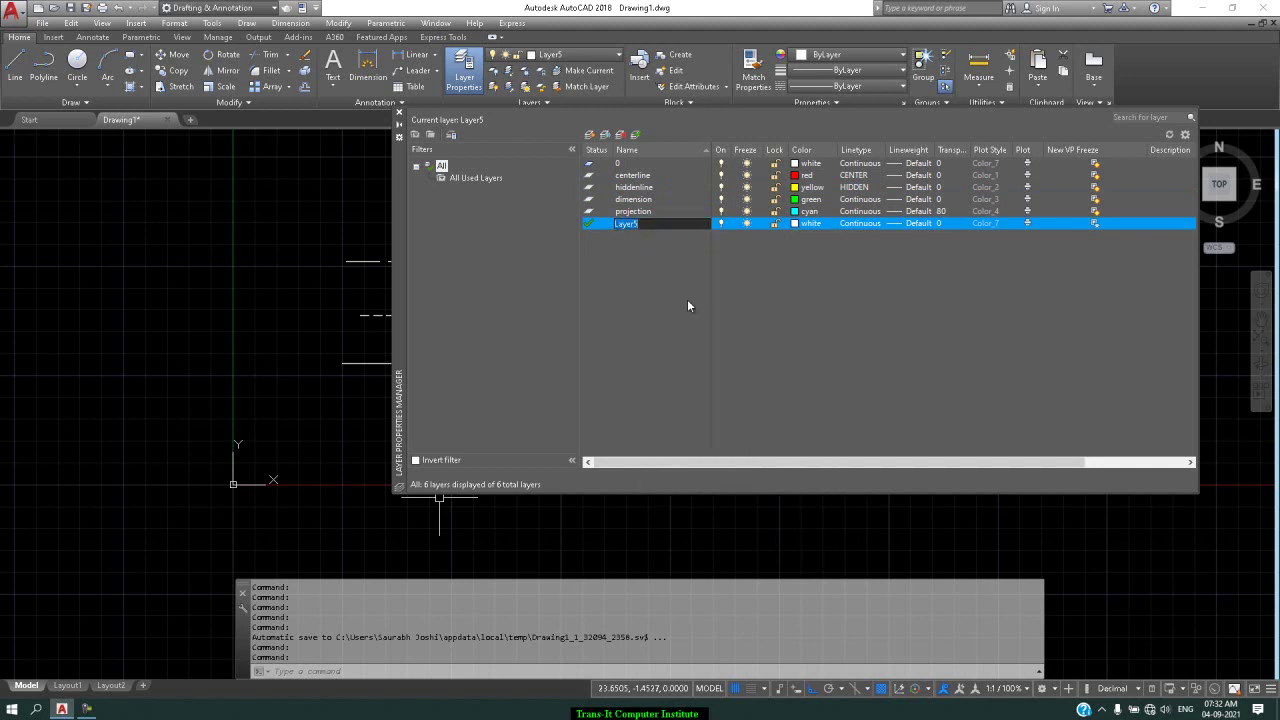
text(hatch)
click(801, 225)
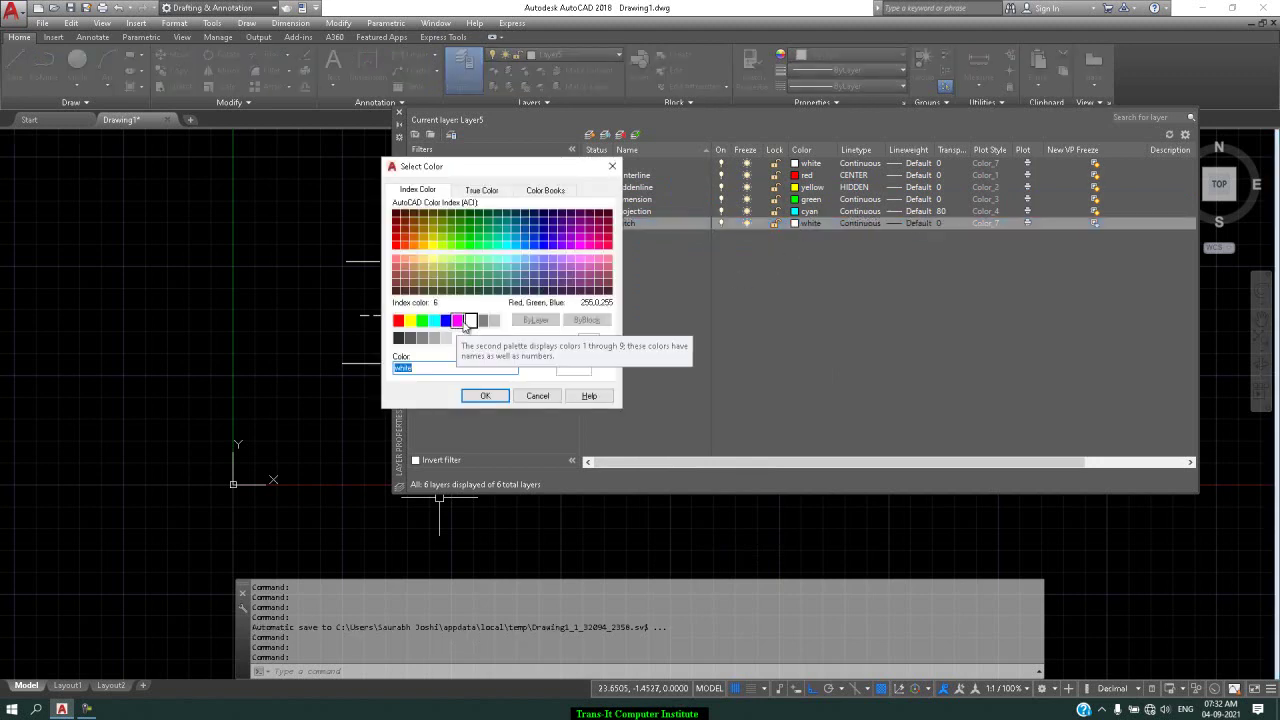
click(458, 320)
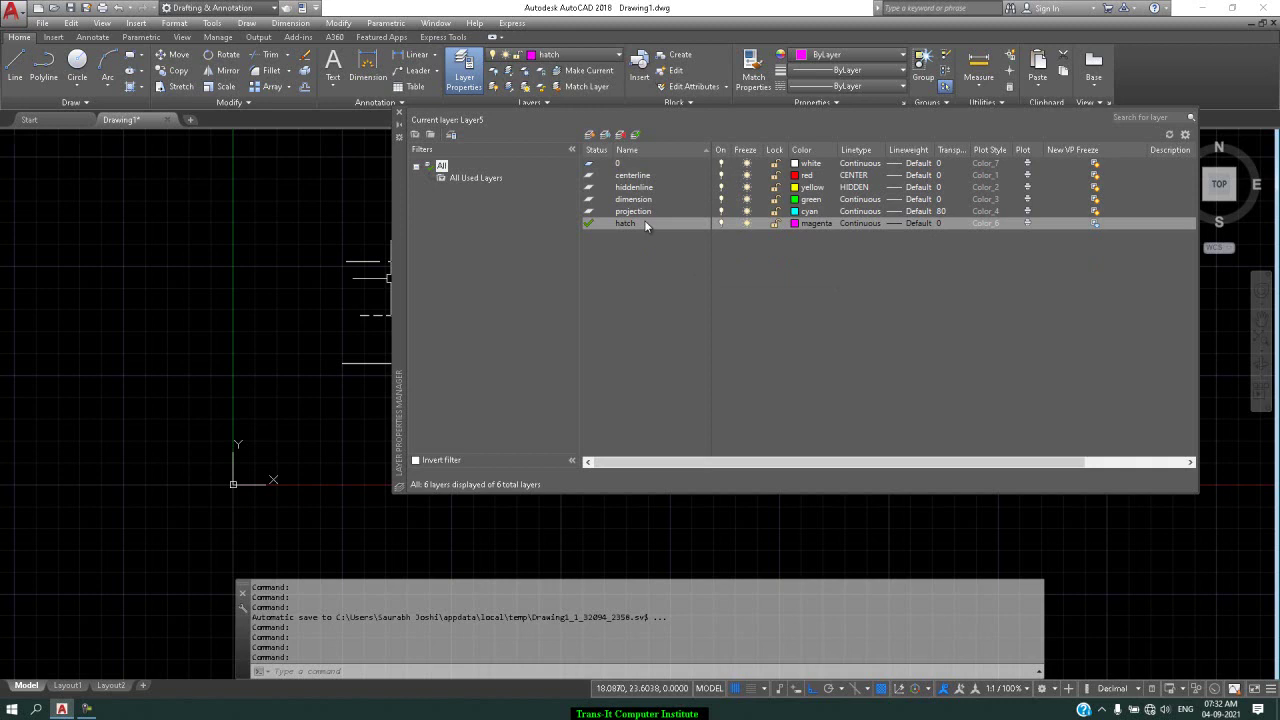
Add two new layers and name the second one text.
click(590, 137)
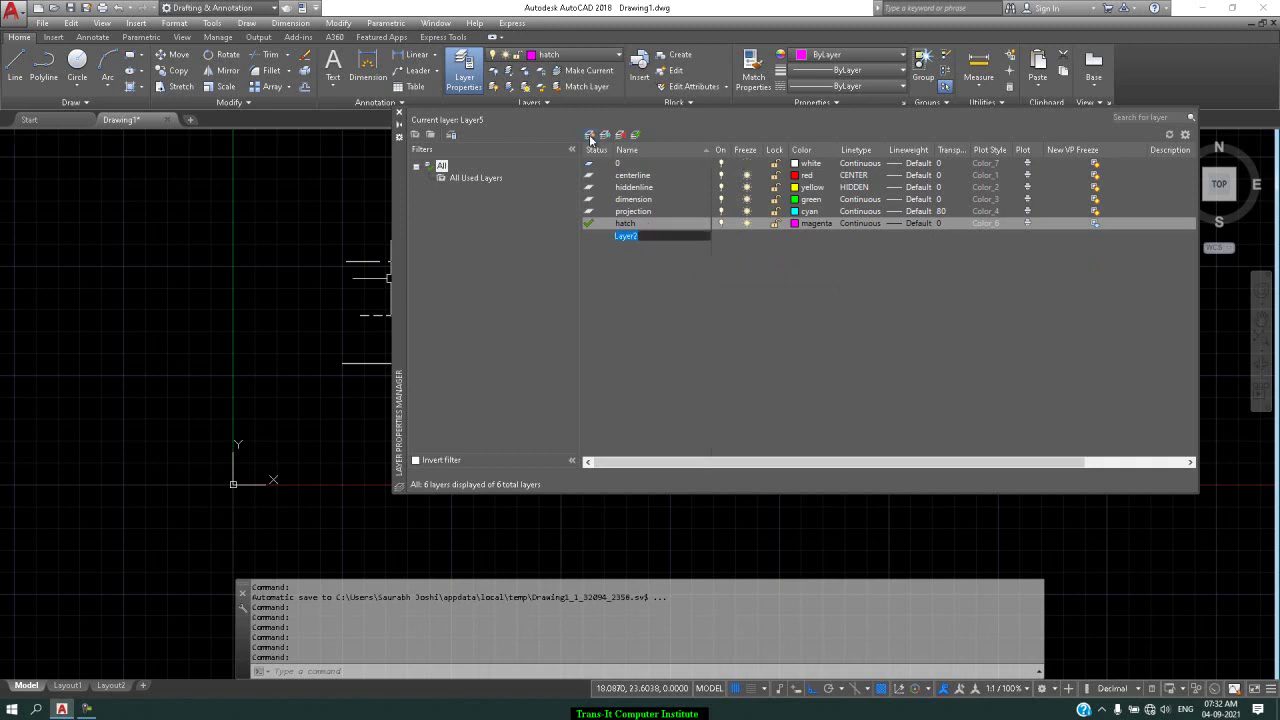
click(590, 137)
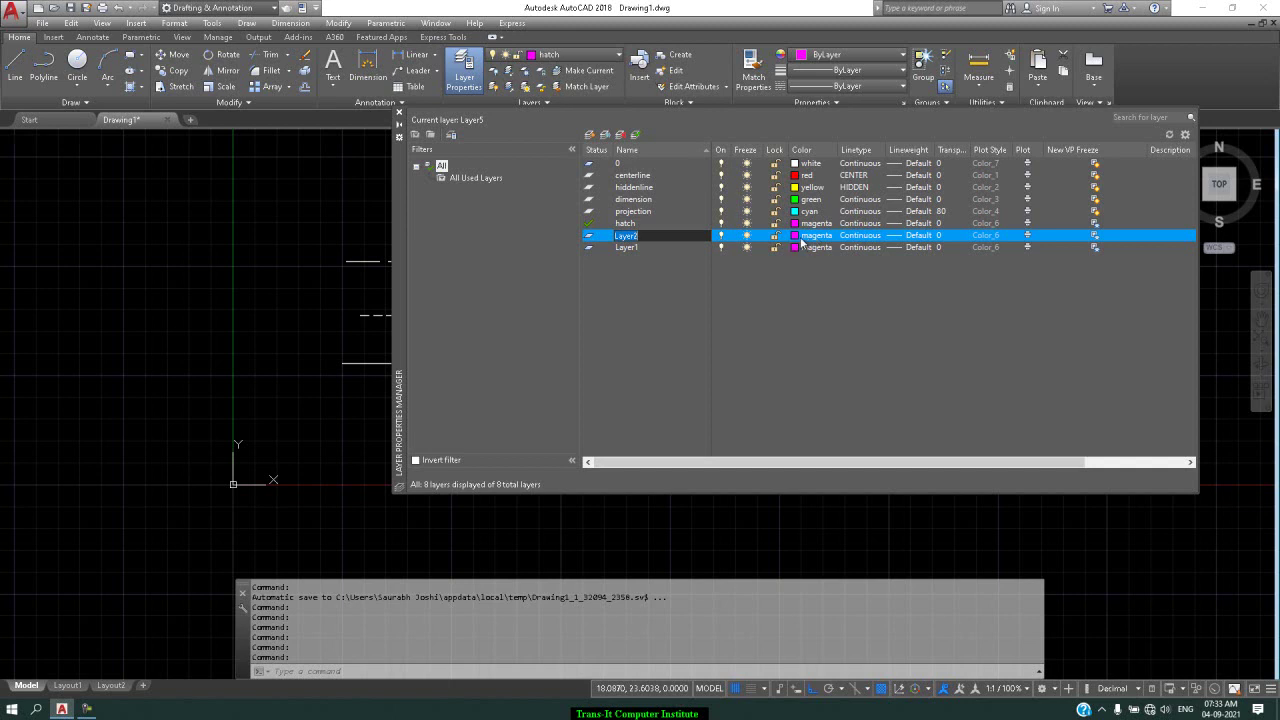
text(text)
Colour the text layer blue.
click(796, 237)
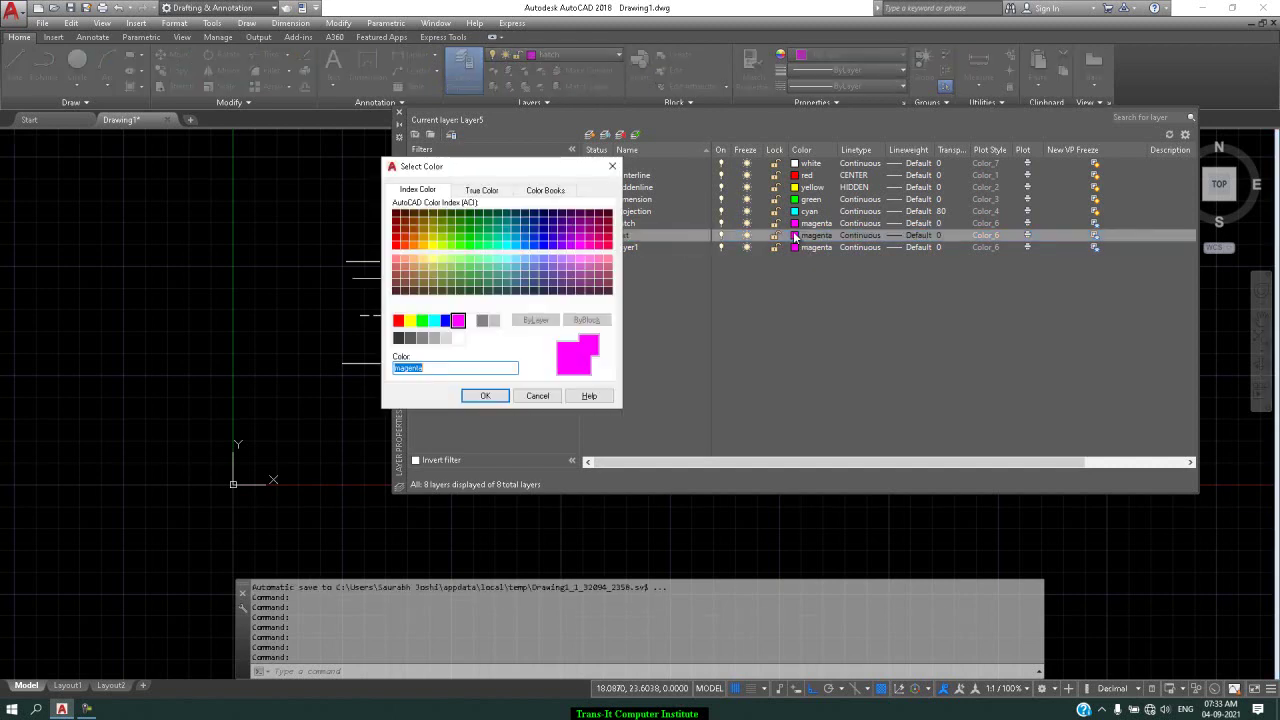
click(445, 321)
click(484, 394)
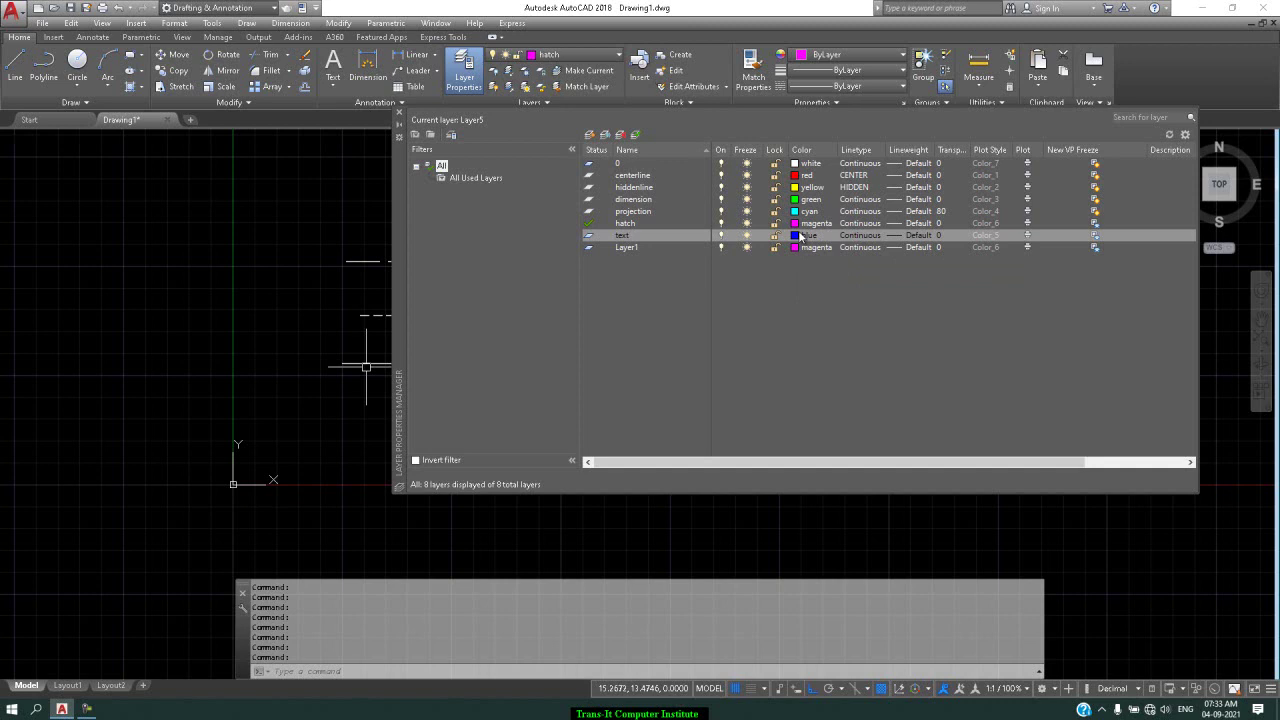
Delete the extra Layer1 and sort the layer list by name, descending.
double_click(636, 247)
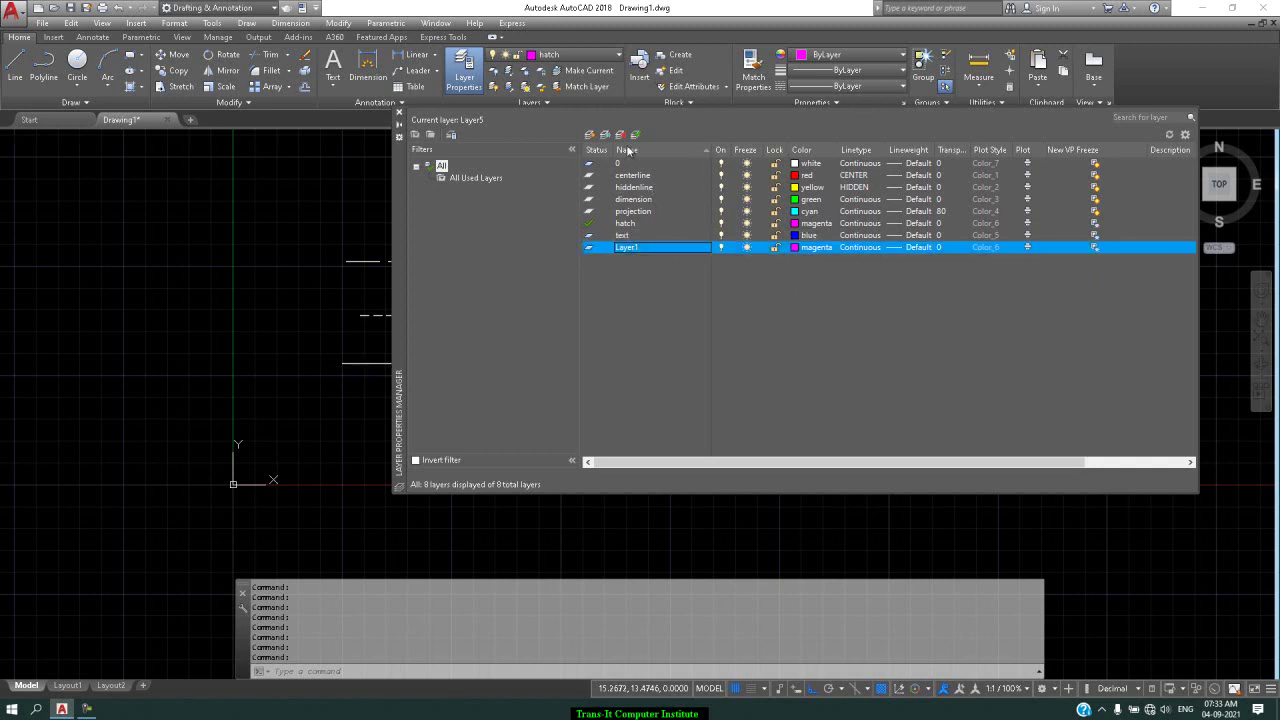
right_click(640, 253)
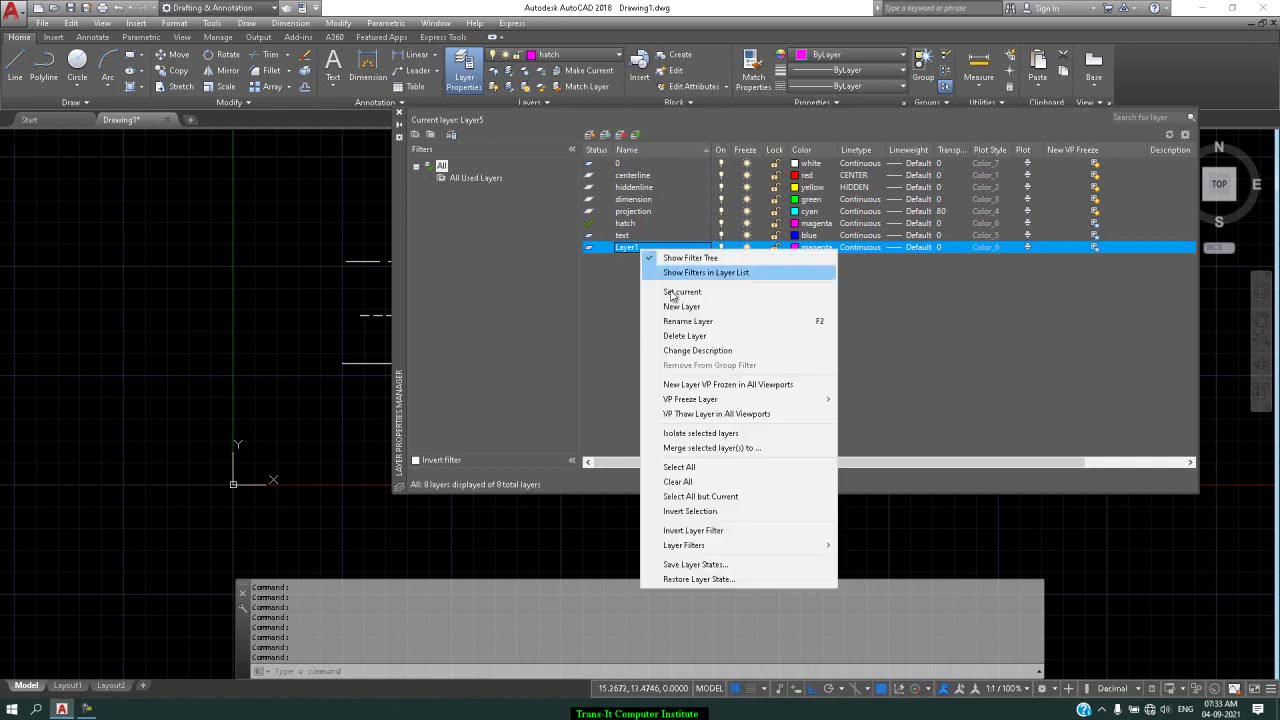
click(693, 334)
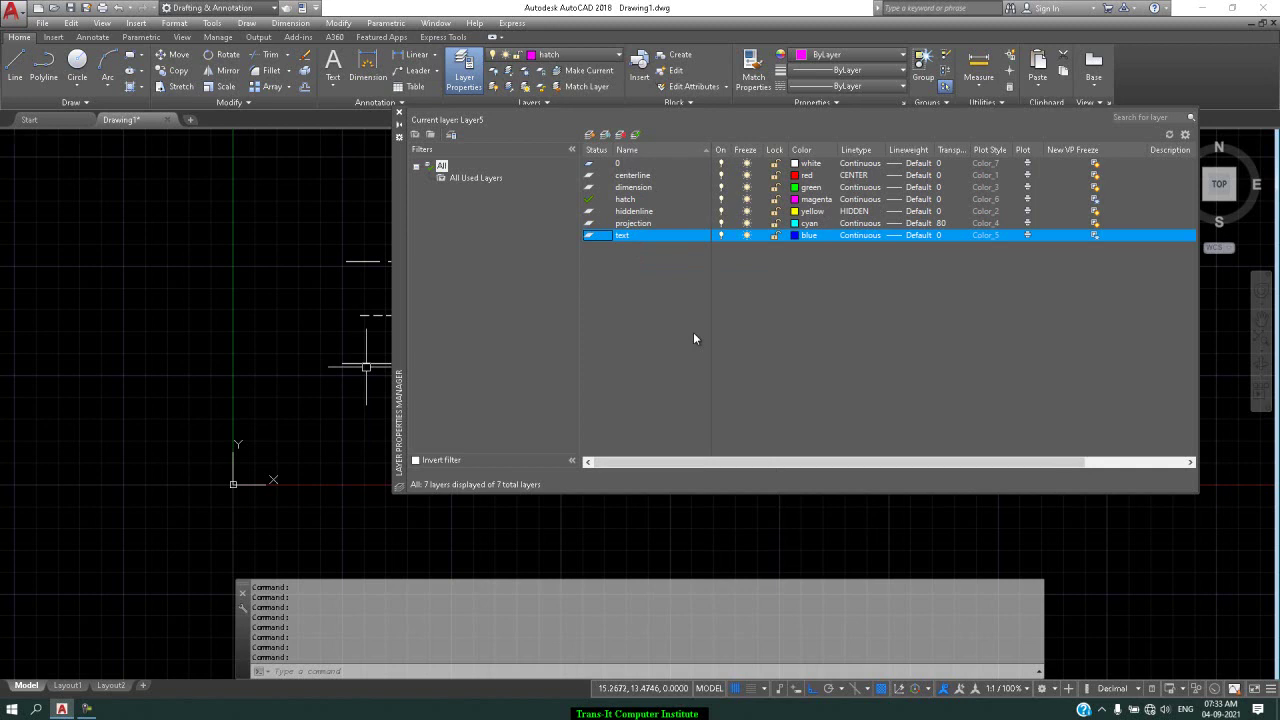
click(651, 148)
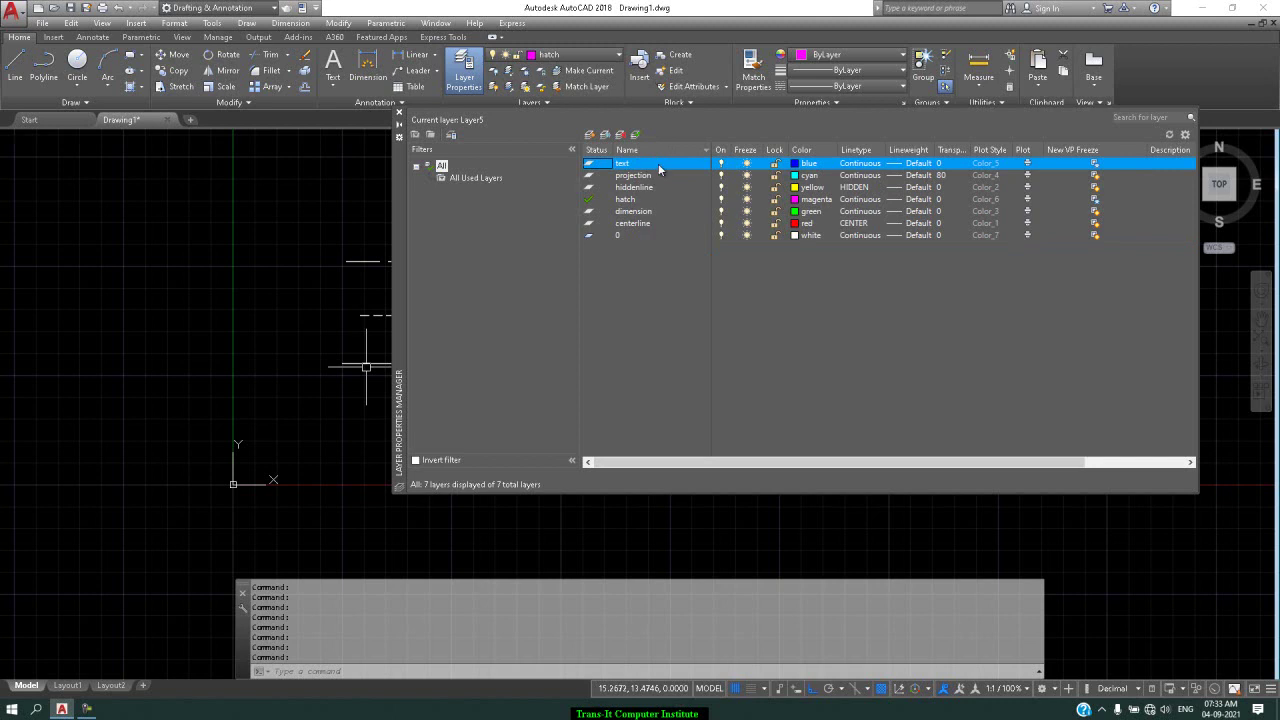
Sort the layers by name ascending, from 0 to text, and select centerline's On setting.
click(660, 150)
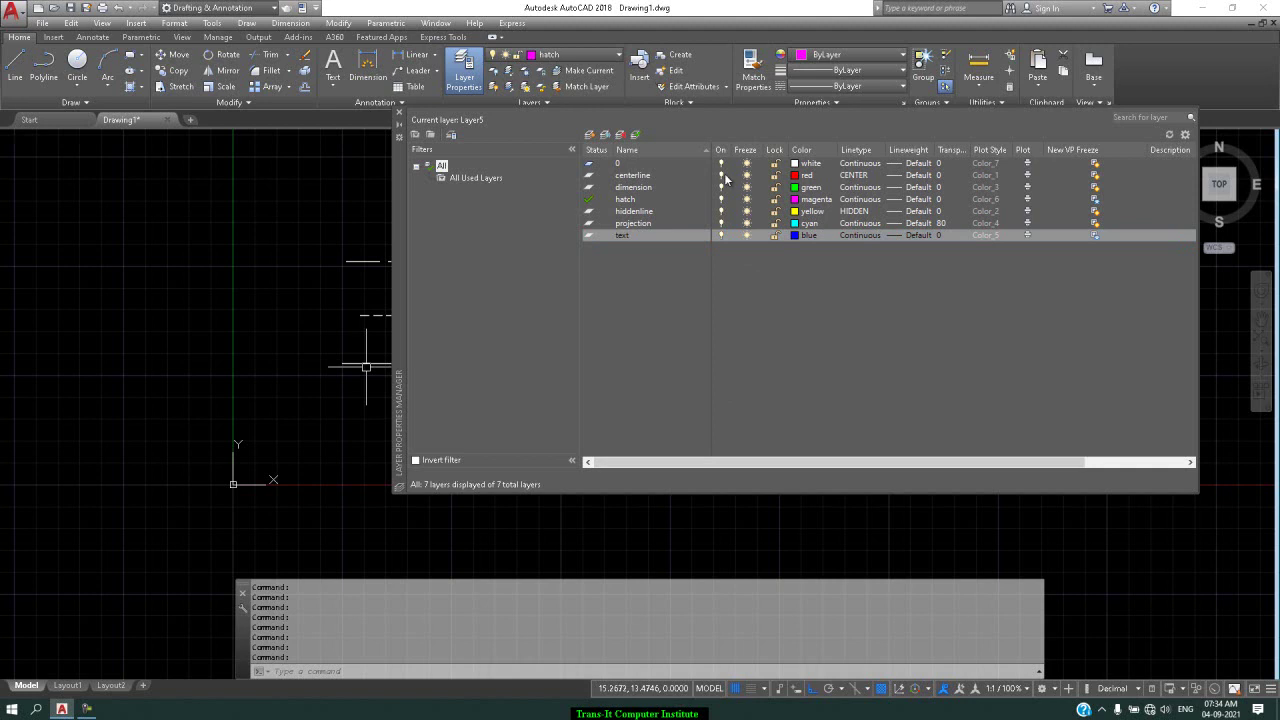
click(724, 176)
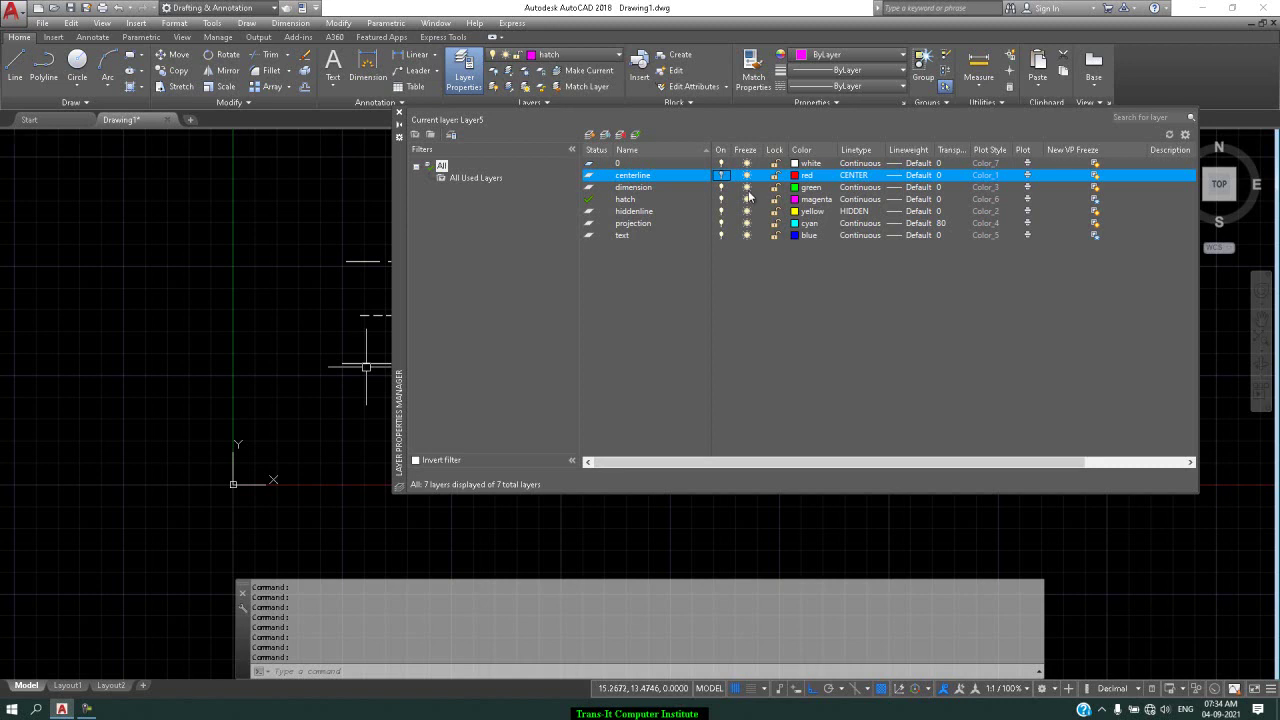
Freeze the dimension layer using its sun icon in the Freeze column.
click(748, 191)
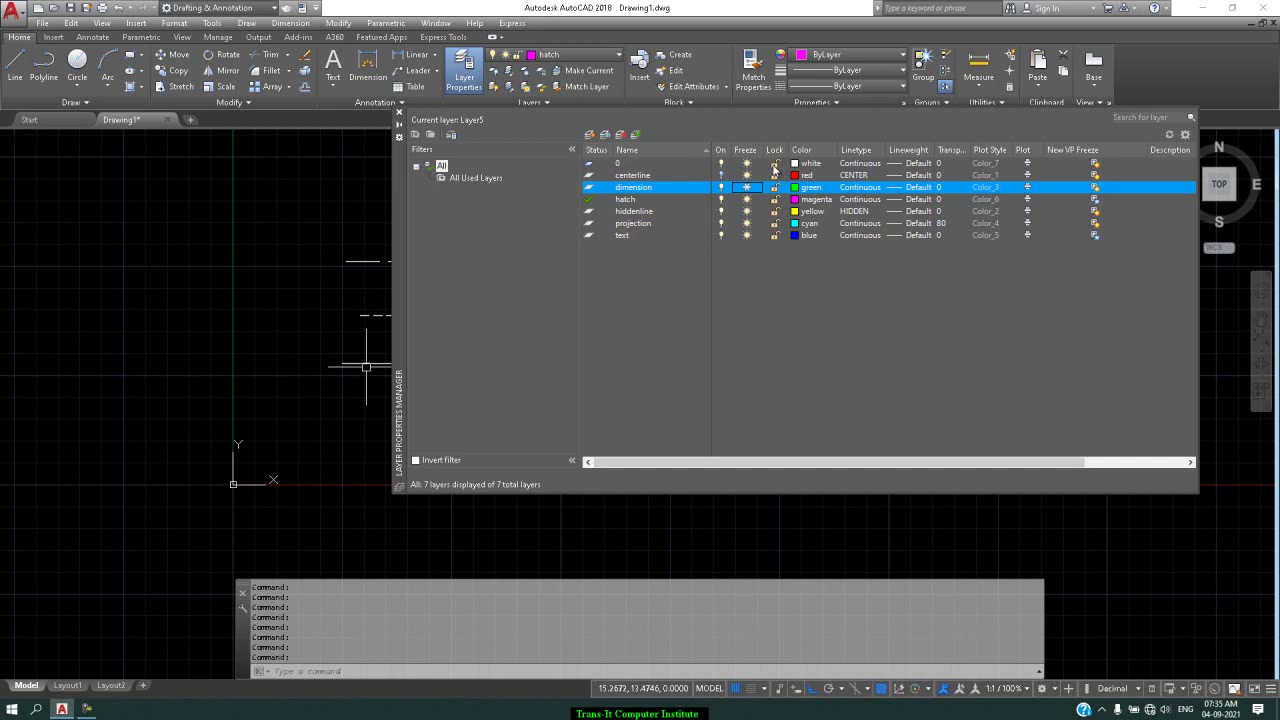
Lock layer 0 using the padlock icon in the Lock column.
click(775, 165)
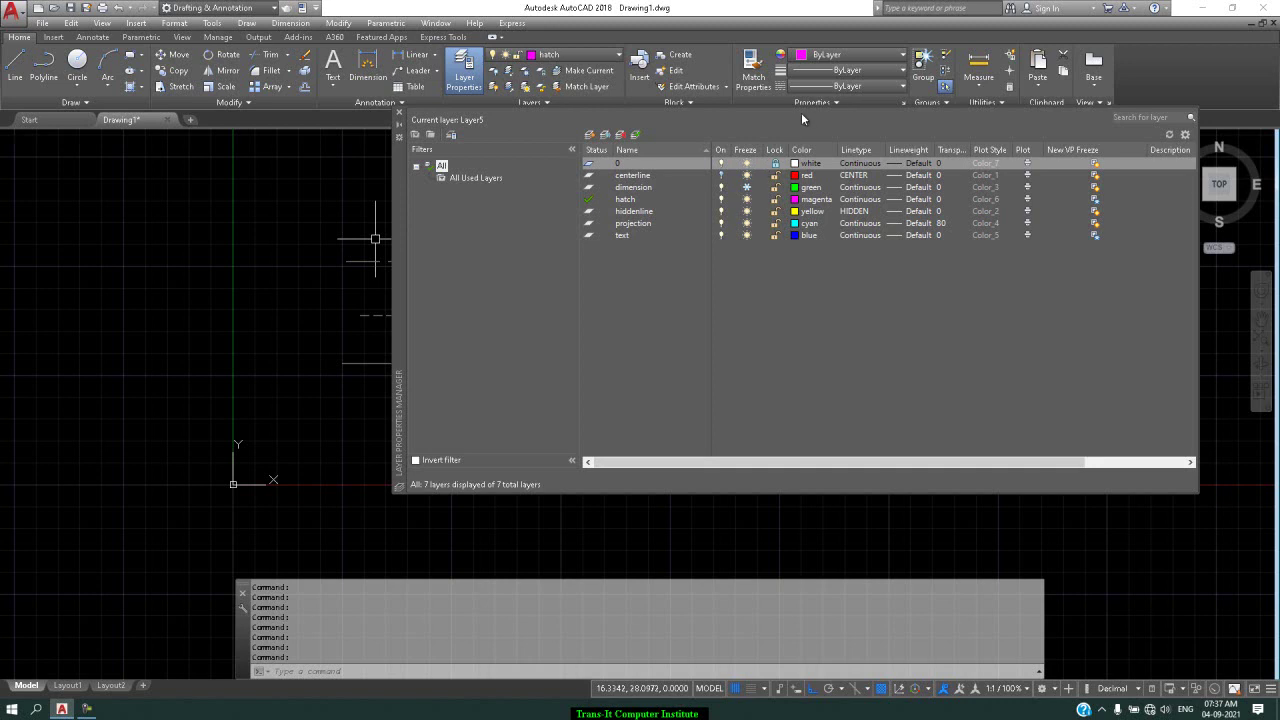
Sort the layers by the Linetype column so CENTER comes first.
double_click(857, 152)
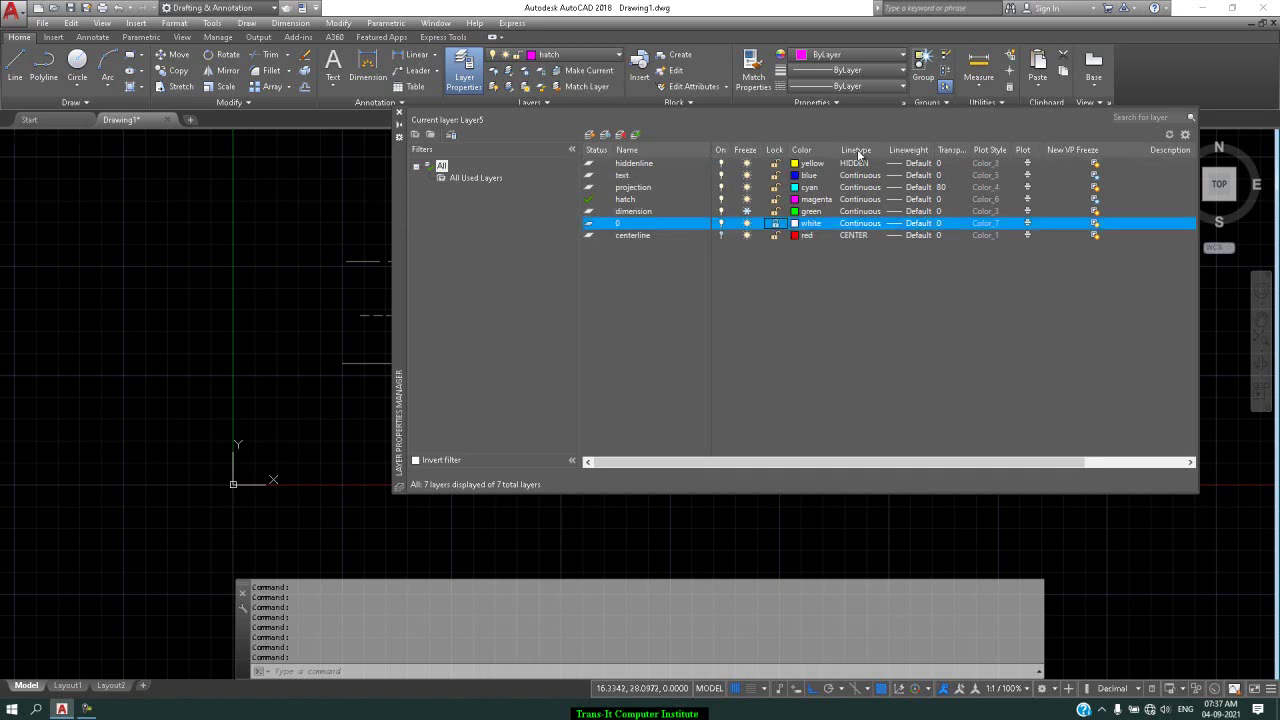
click(857, 152)
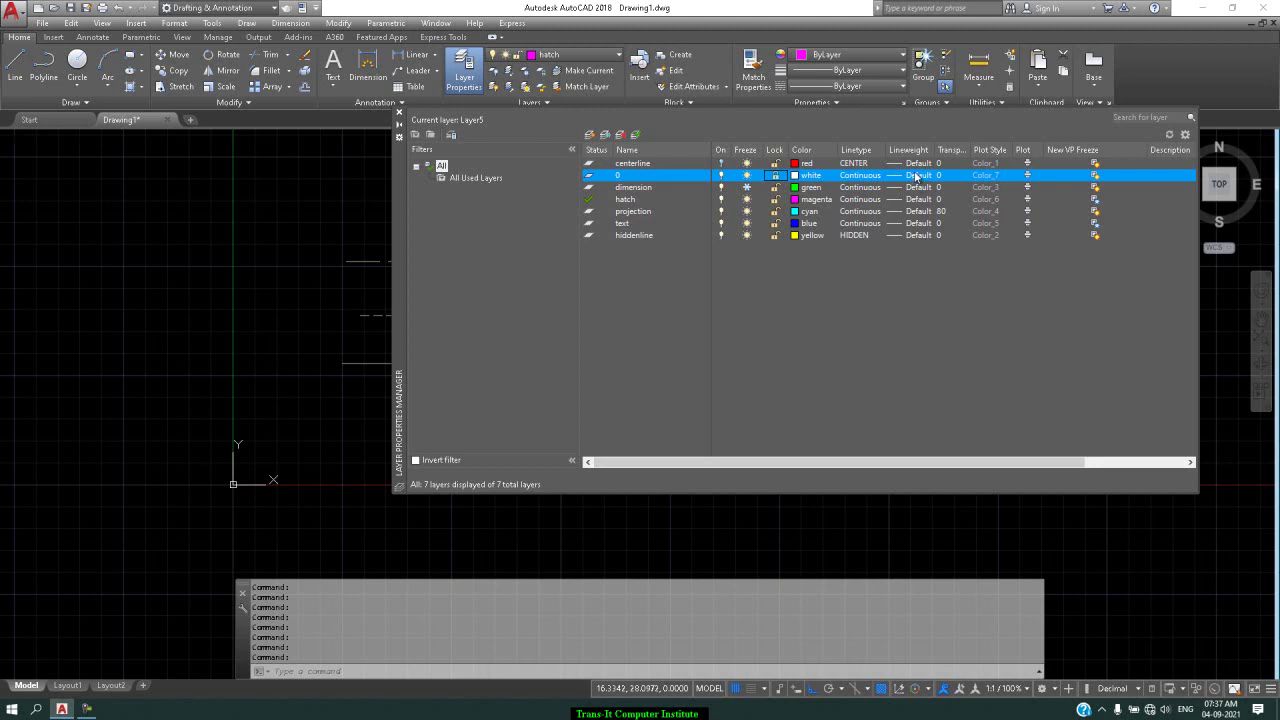
Change the centerline layer's lineweight from Default to 0.50 mm.
click(916, 164)
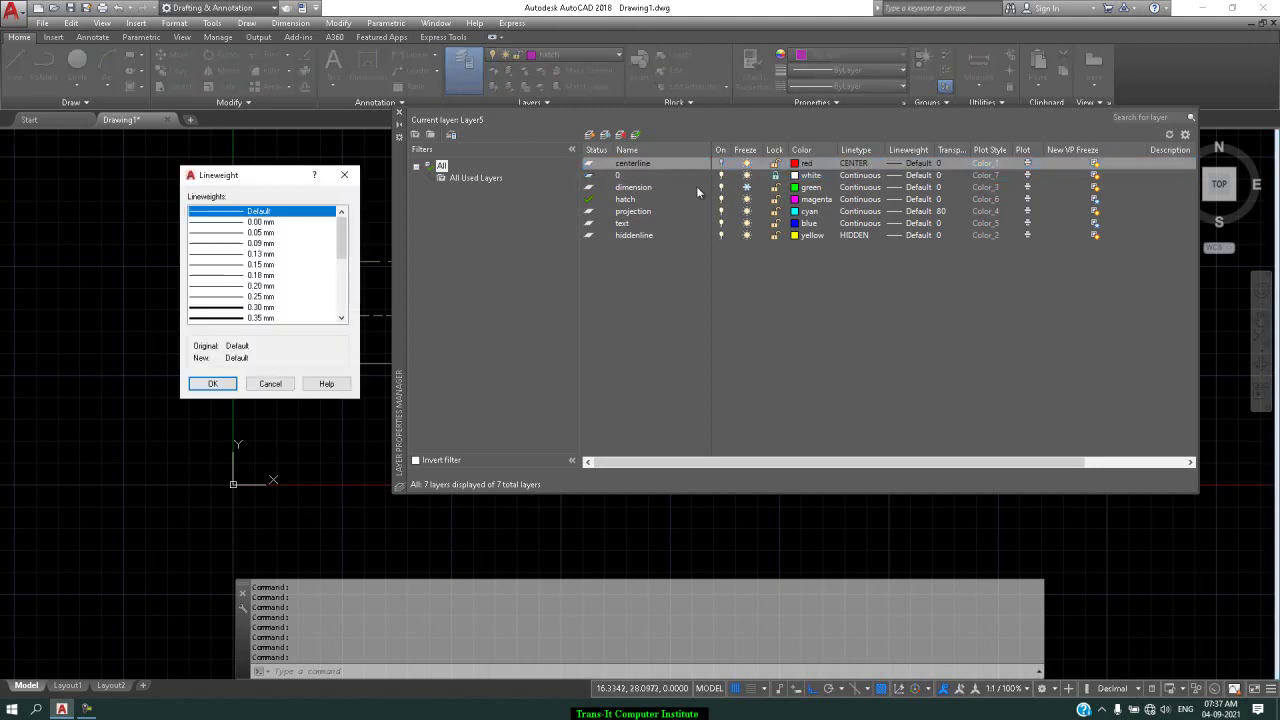
mouse_move(277, 177)
mouse_down()
mouse_move(391, 188)
mouse_move(344, 166)
mouse_up()
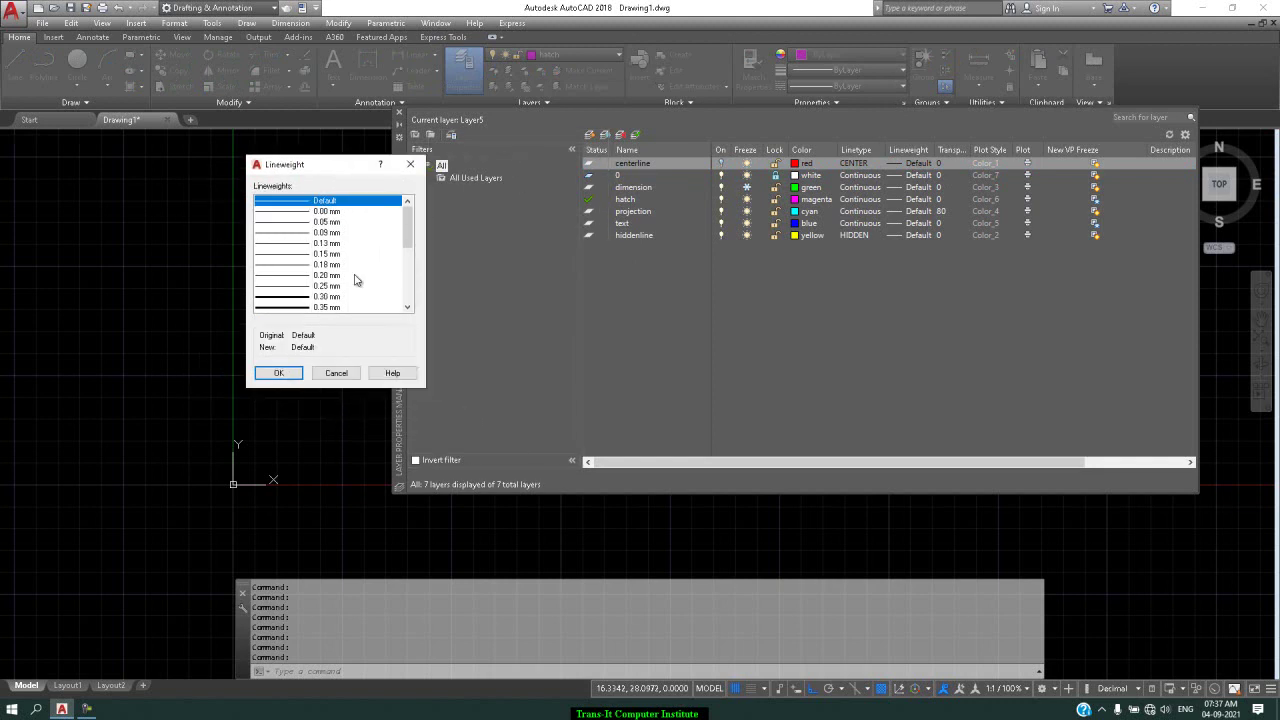
drag(408, 237, 408, 258)
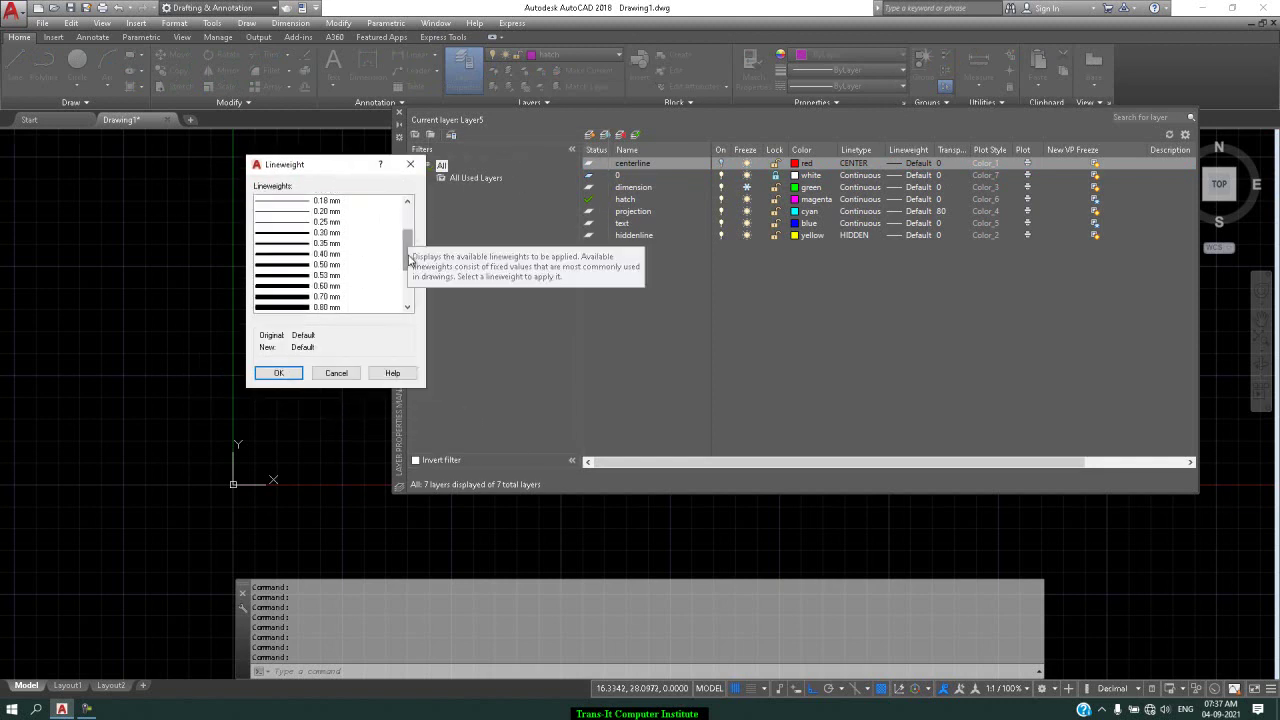
click(335, 264)
click(300, 374)
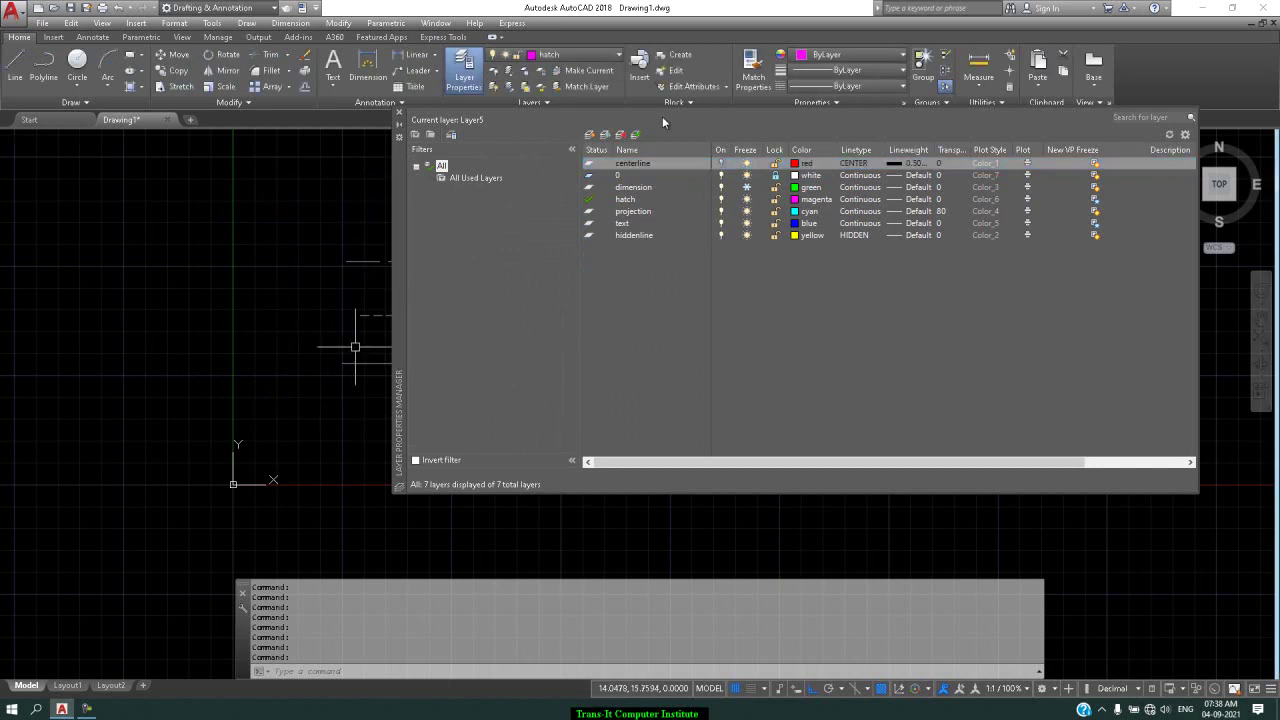
click(174, 22)
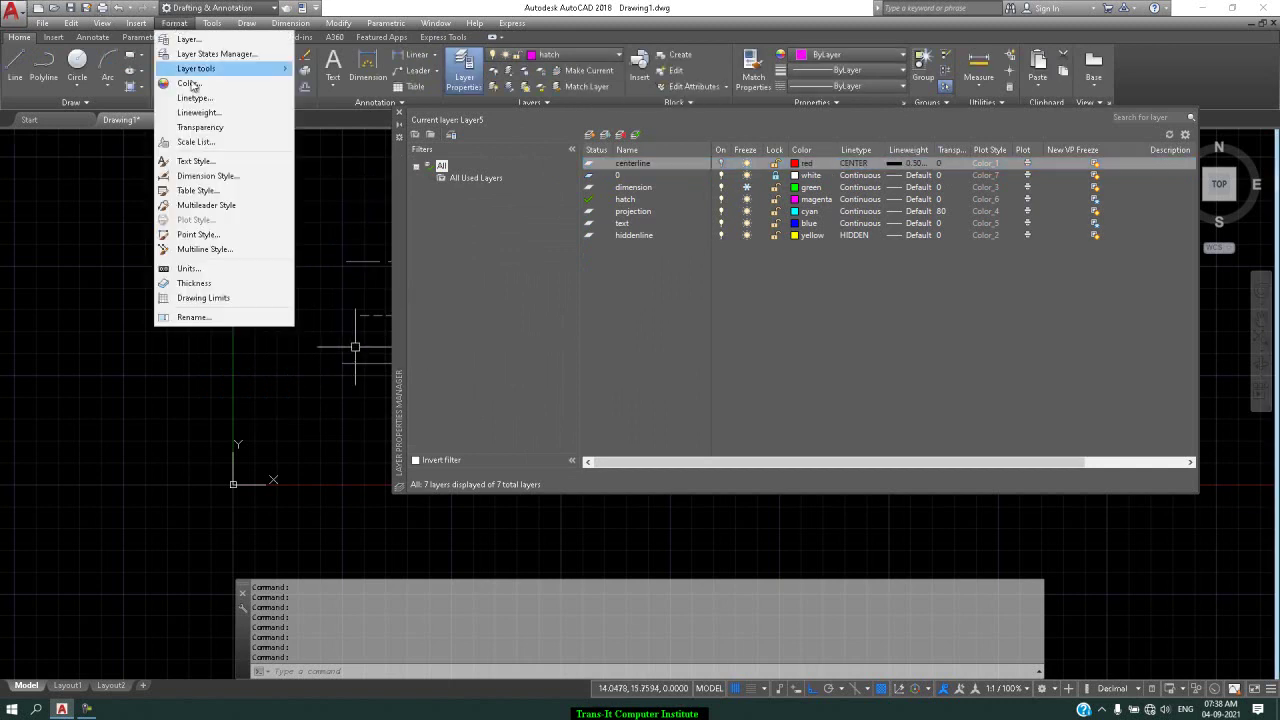
click(213, 113)
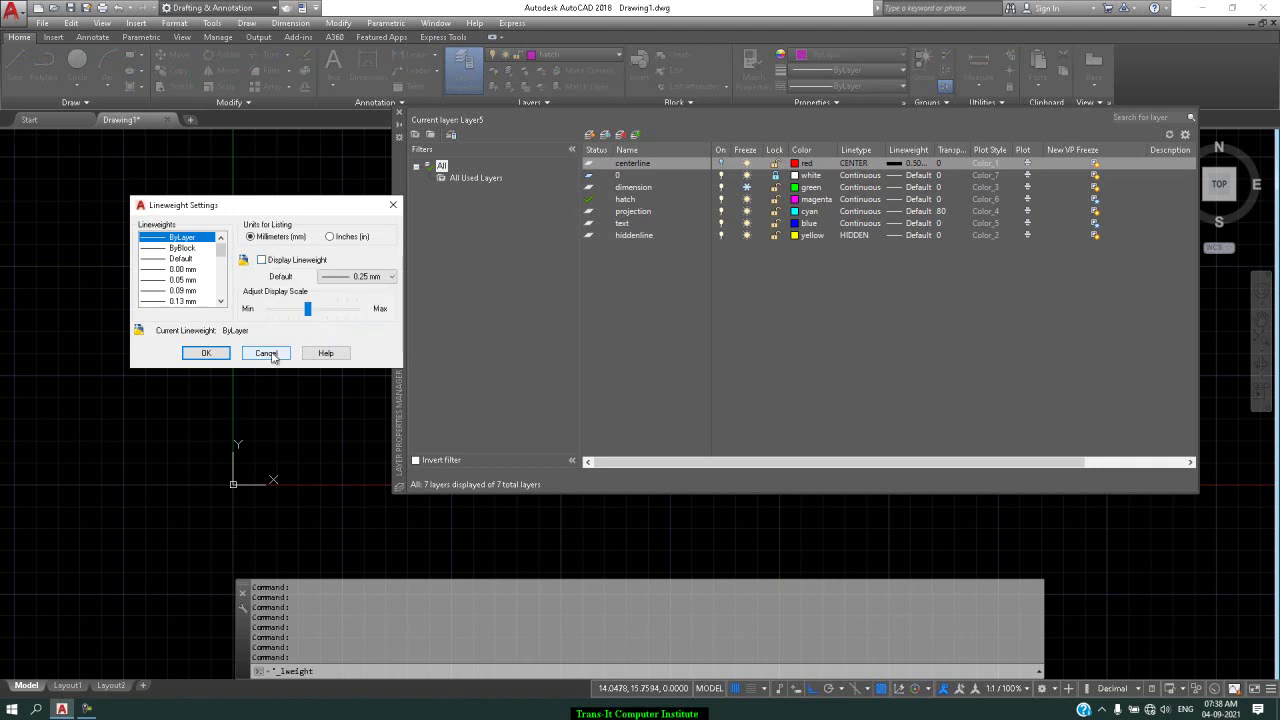
click(270, 353)
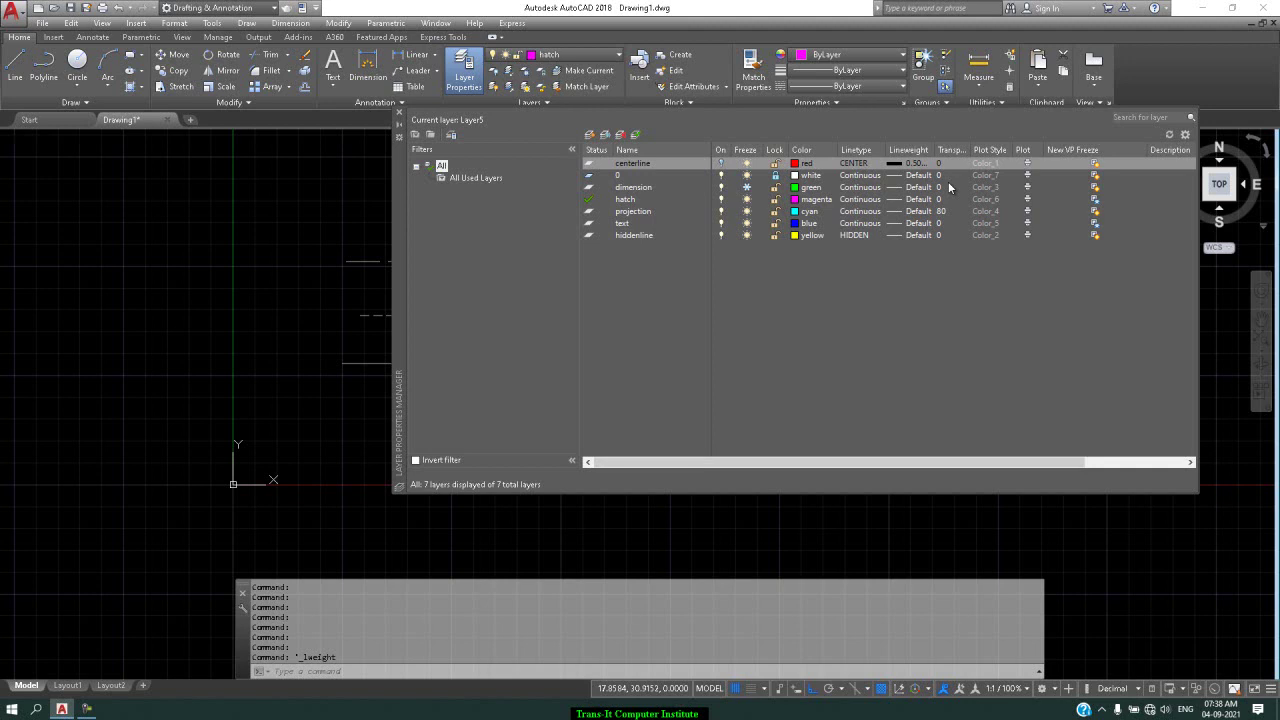
Enter a custom transparency of 72 for the hiddenline layer.
double_click(949, 236)
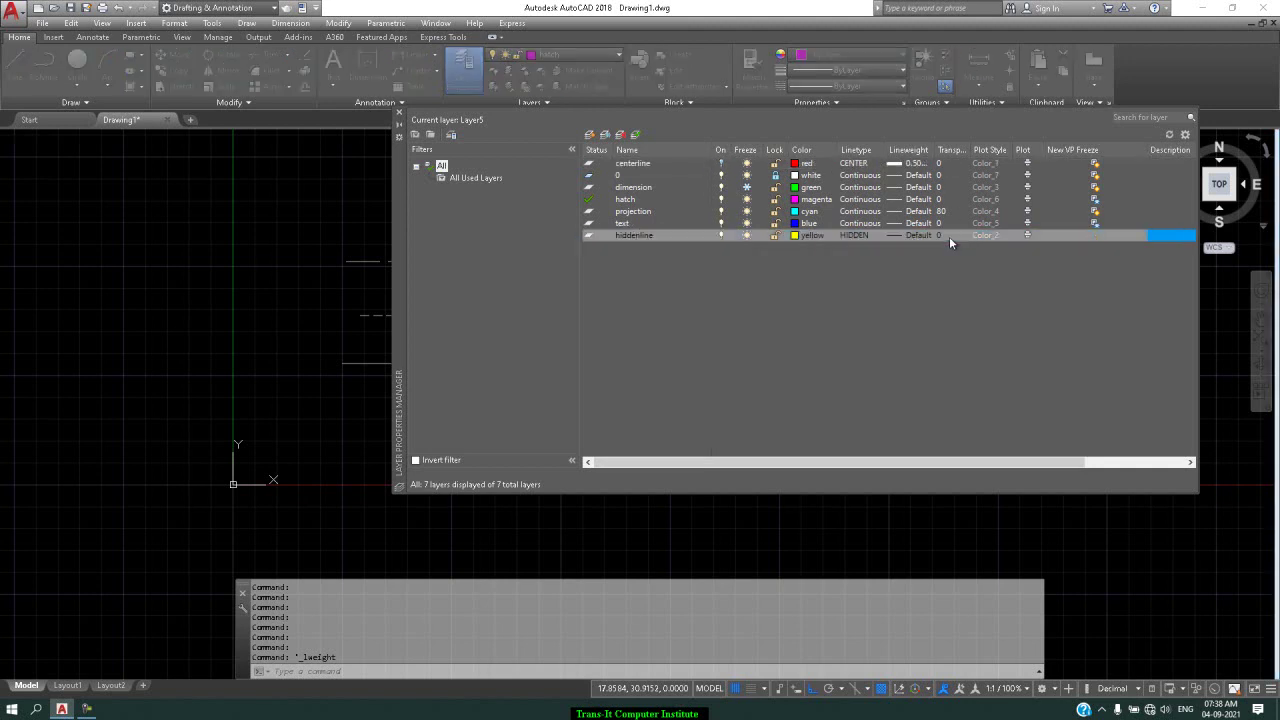
click(795, 286)
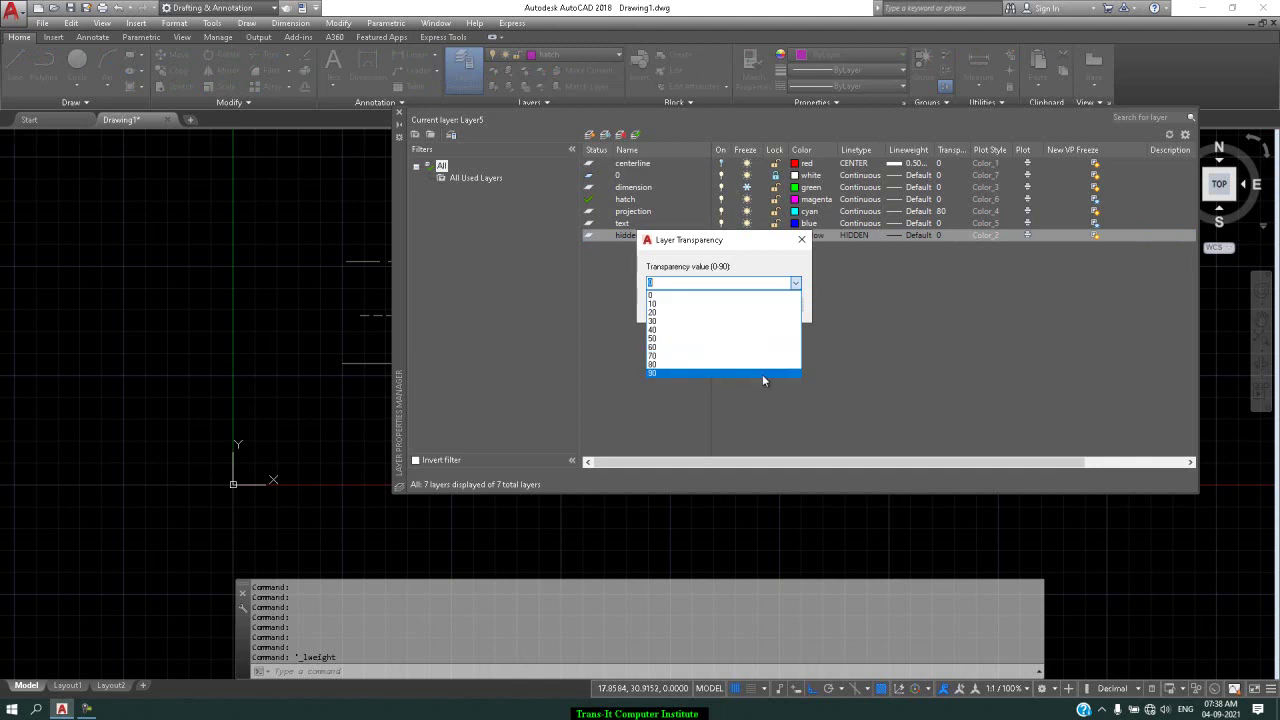
click(715, 281)
double_click(713, 282)
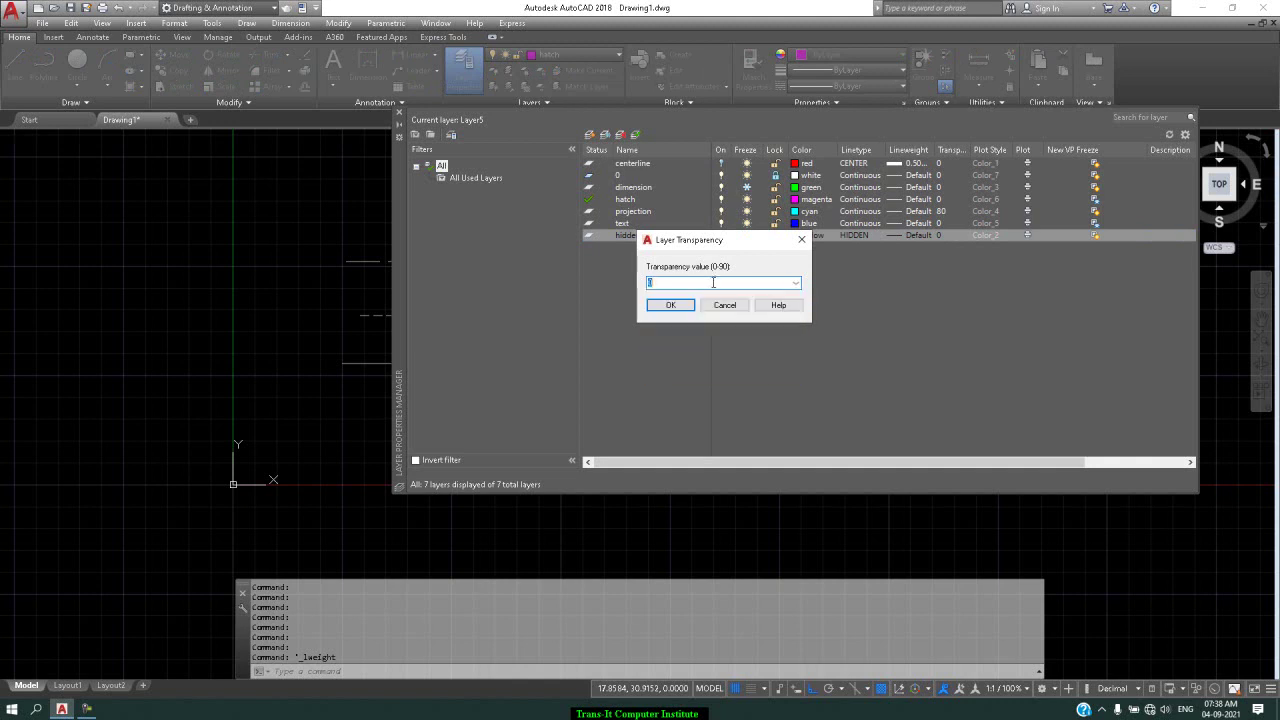
text(72)
key(Return)
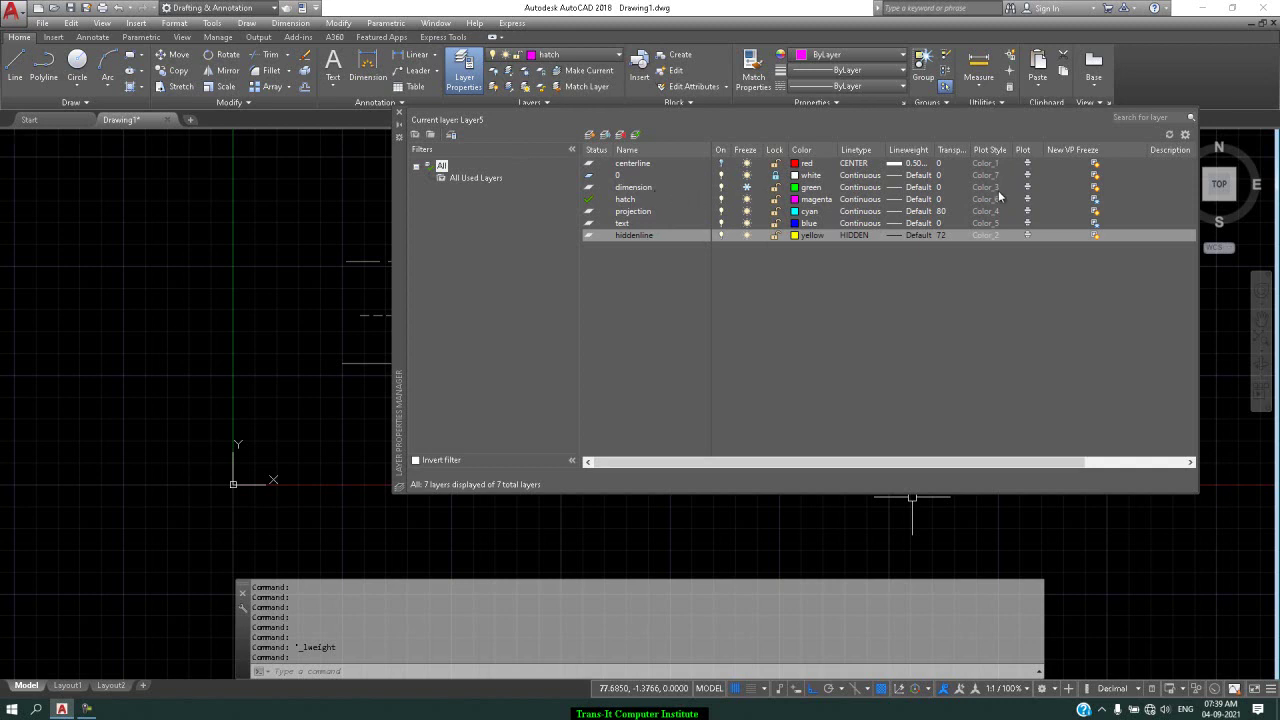
Select the dimension layer's Plot setting in the layer list.
click(1030, 188)
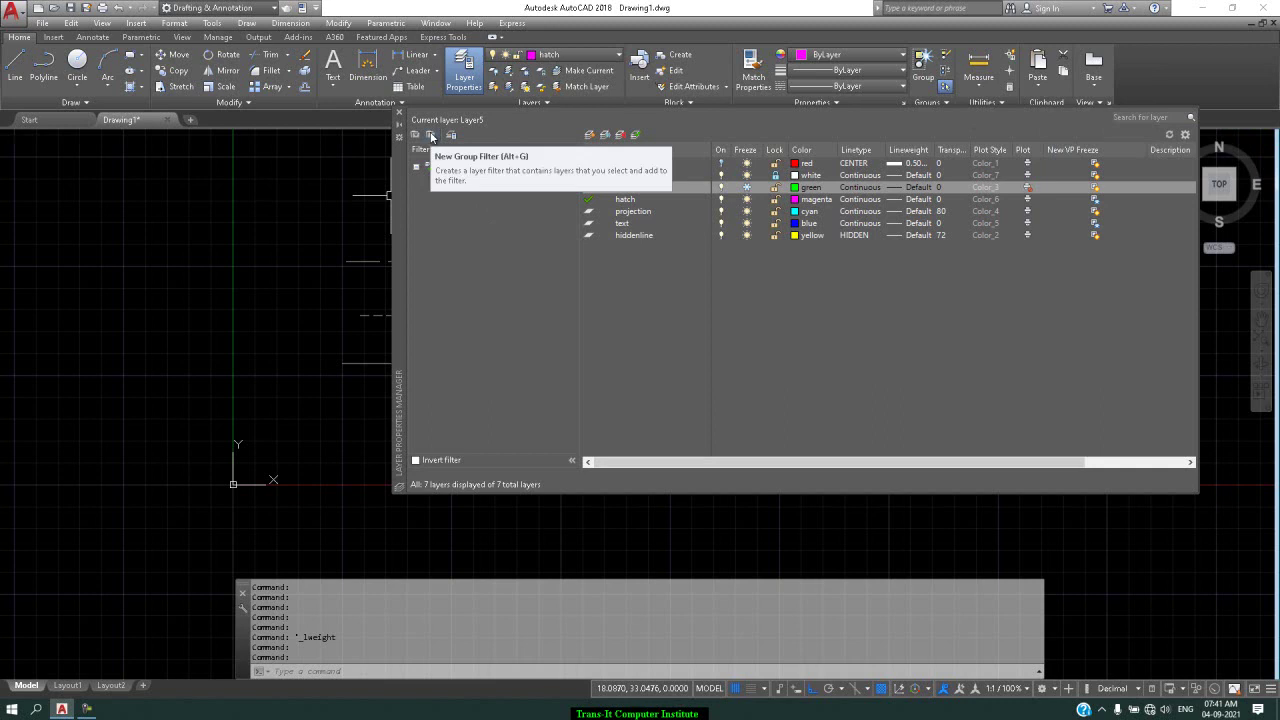
Create a new layer group filter named electrical.
click(431, 137)
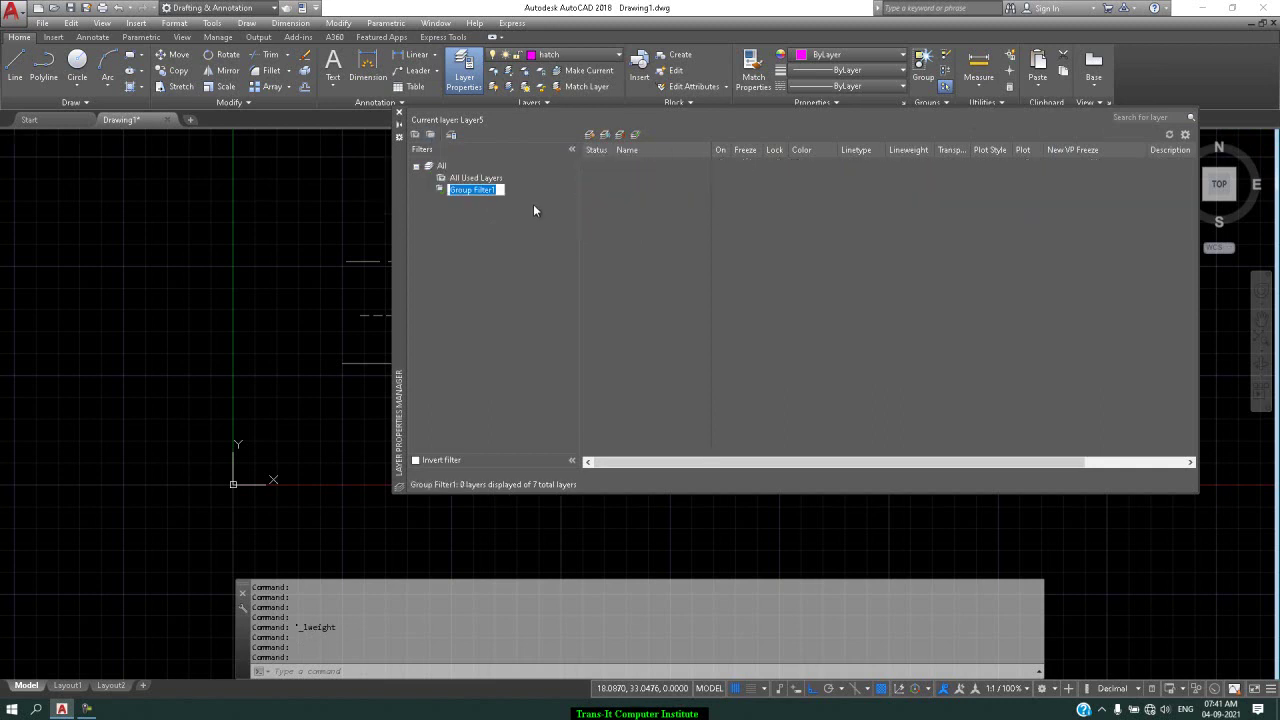
text(c)
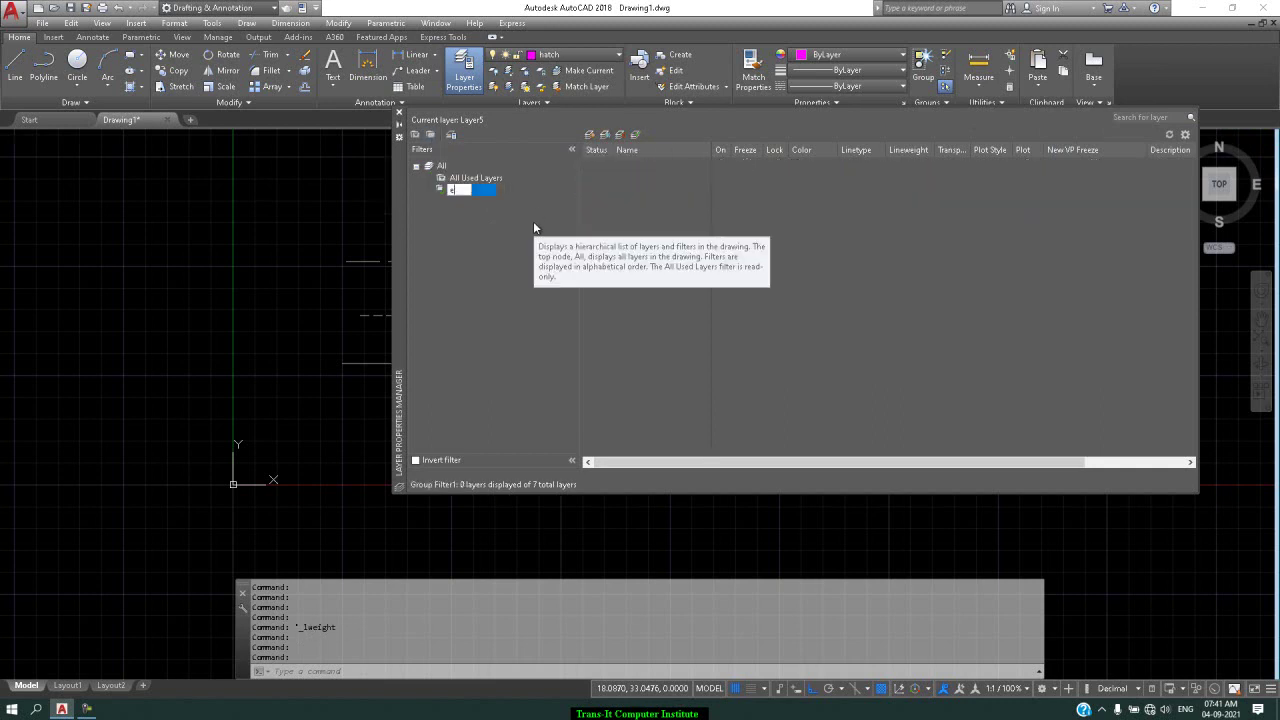
text(lectrica)
text(l)
key(Return)
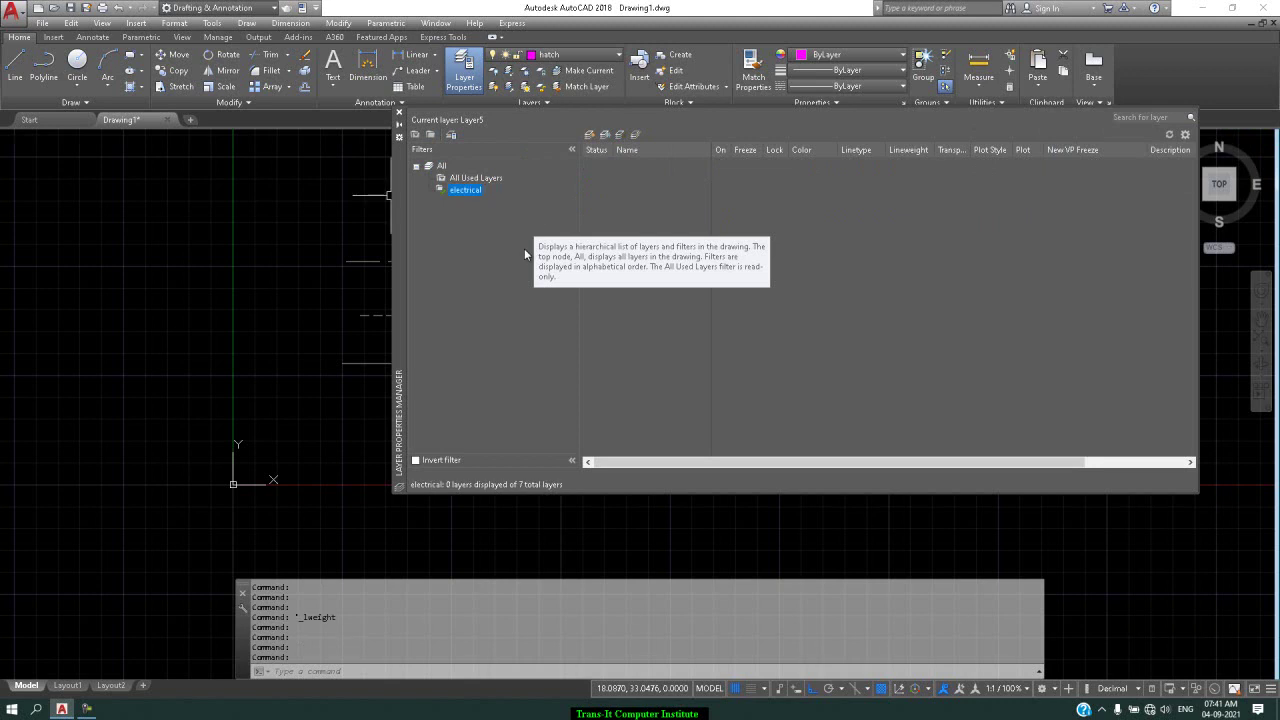
Add three layers named phase, neutral and earthing inside the electrical filter.
click(590, 134)
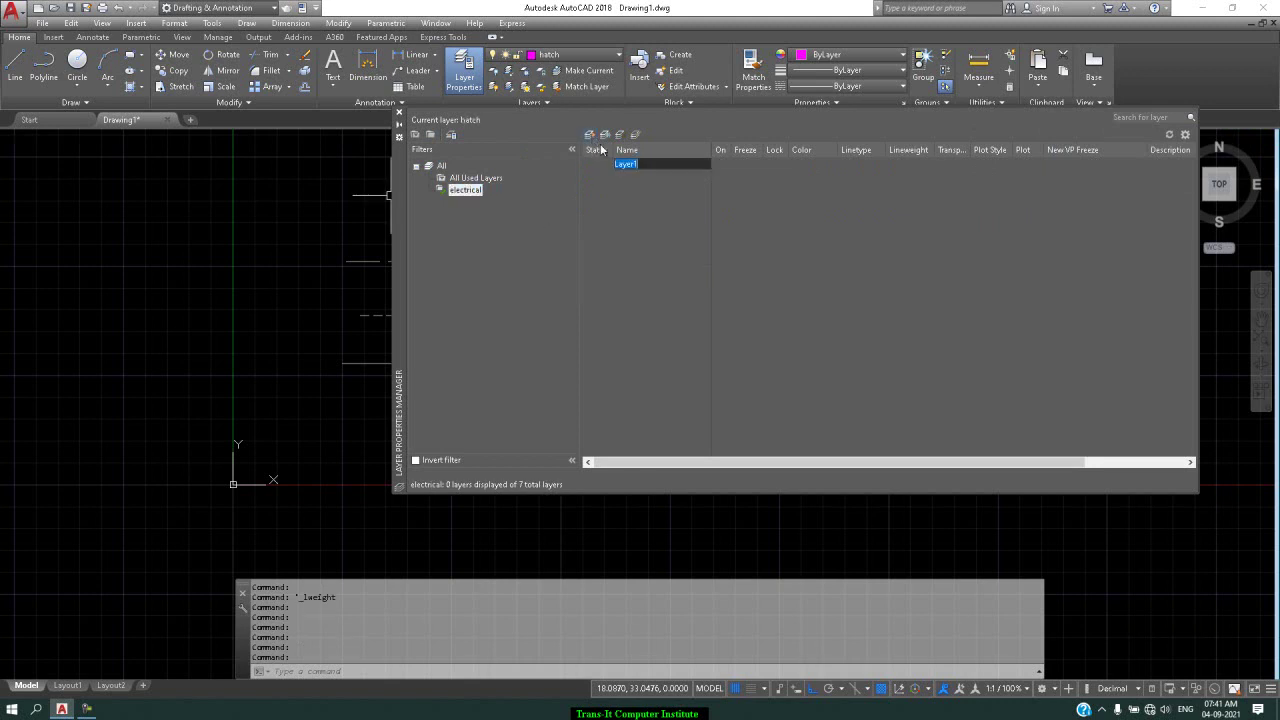
text(phase)
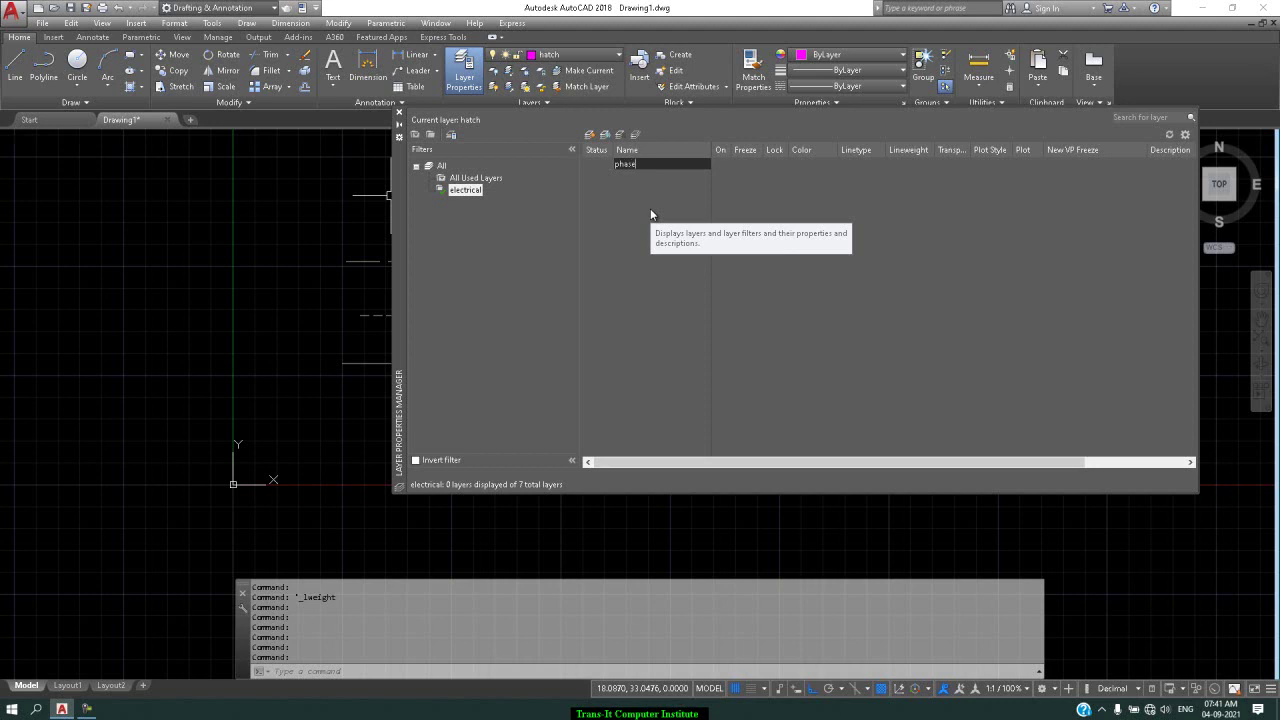
key(Return)
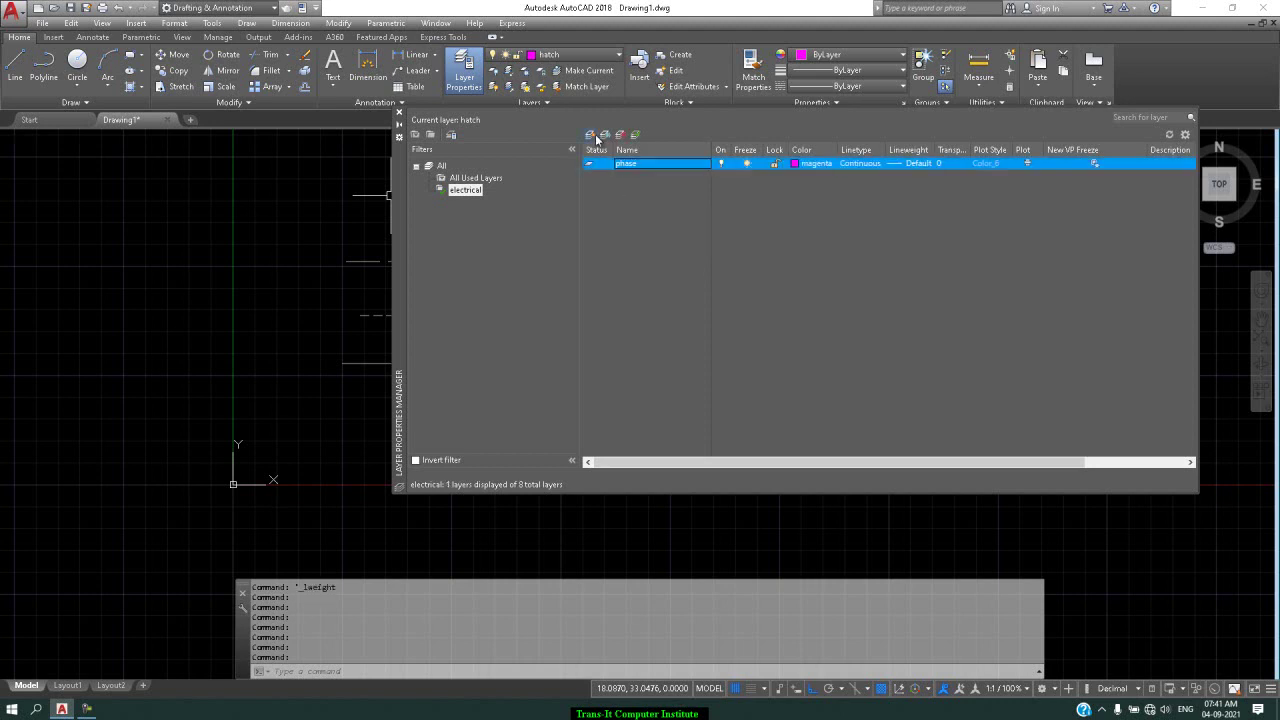
click(596, 138)
text(neutra)
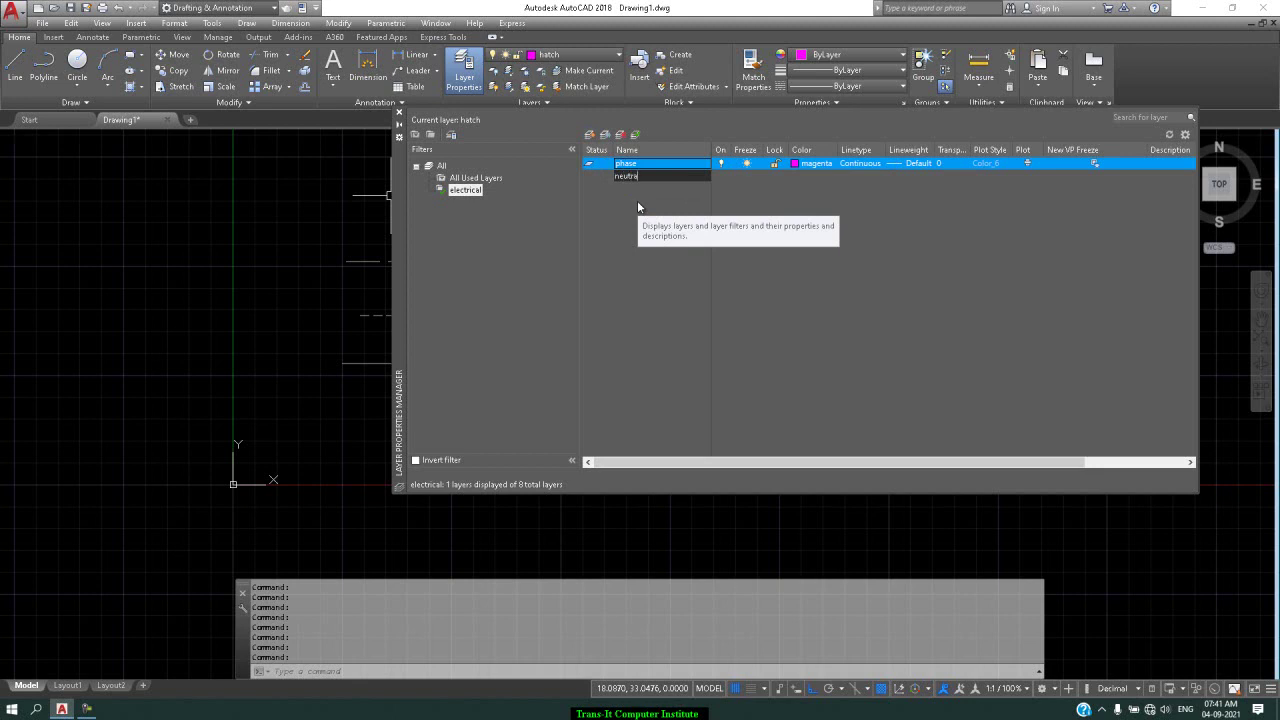
key(Return)
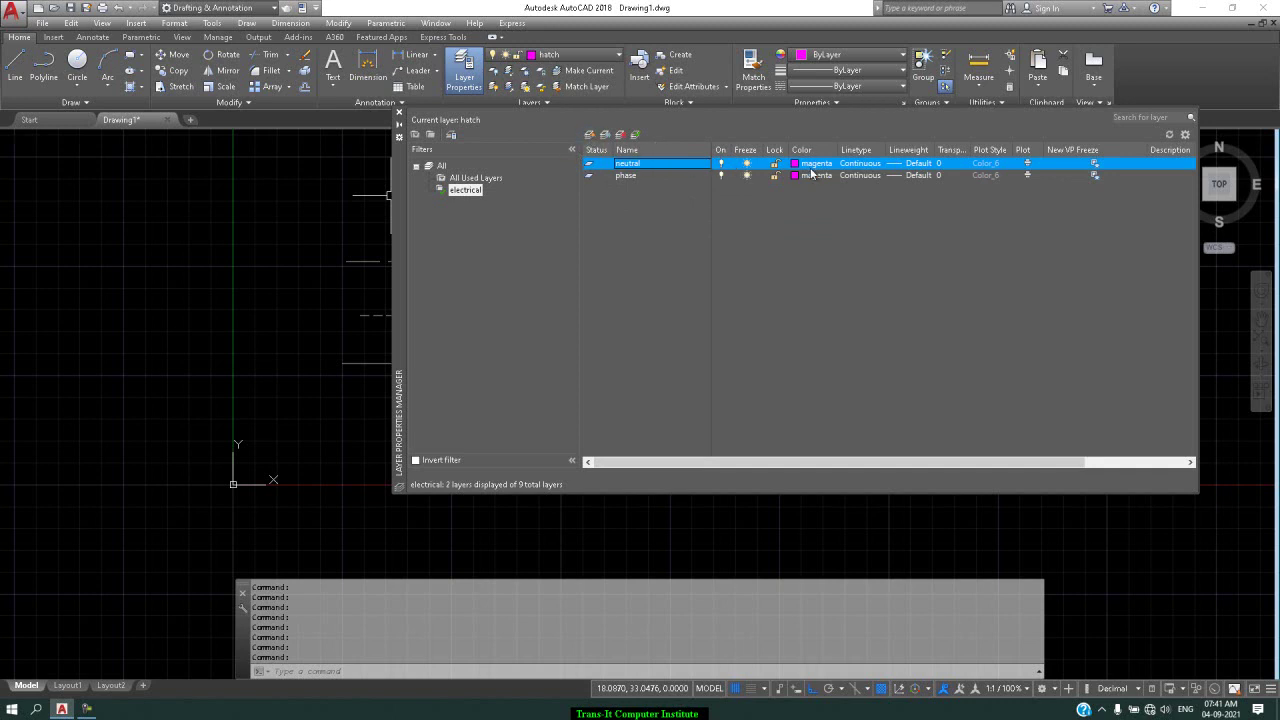
click(592, 135)
text(earthin)
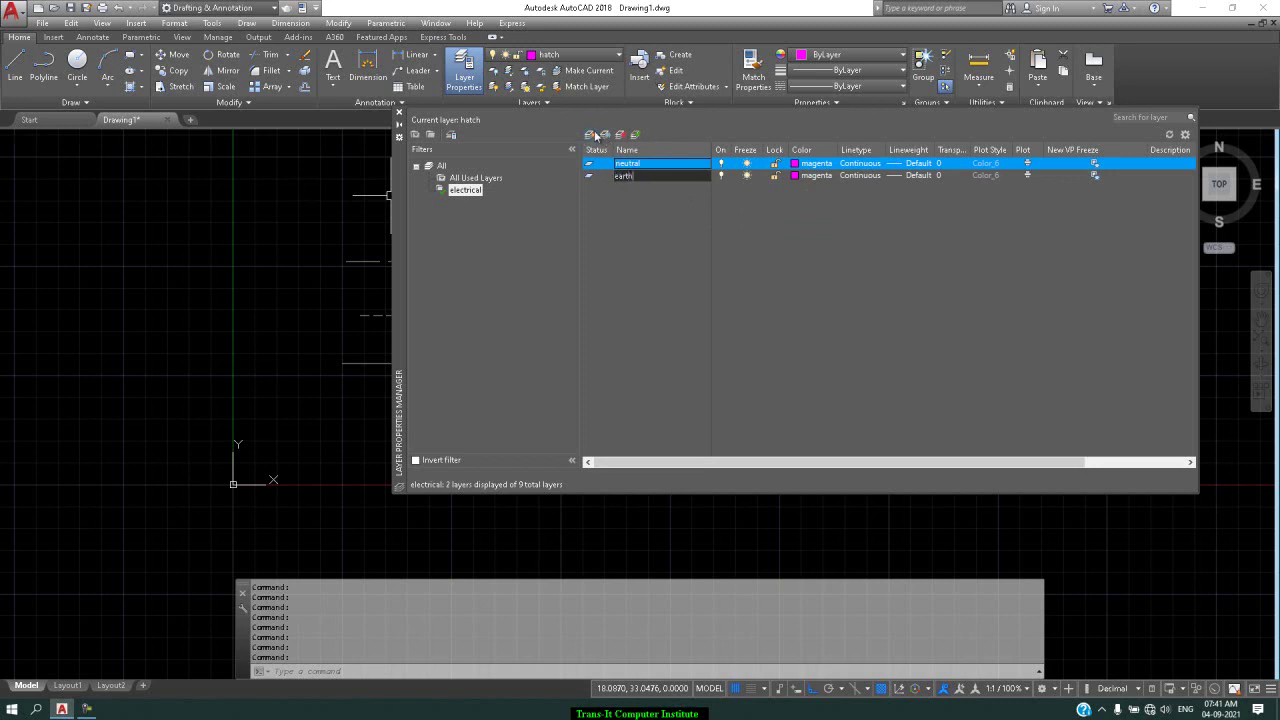
text(g)
key(Return)
click(567, 352)
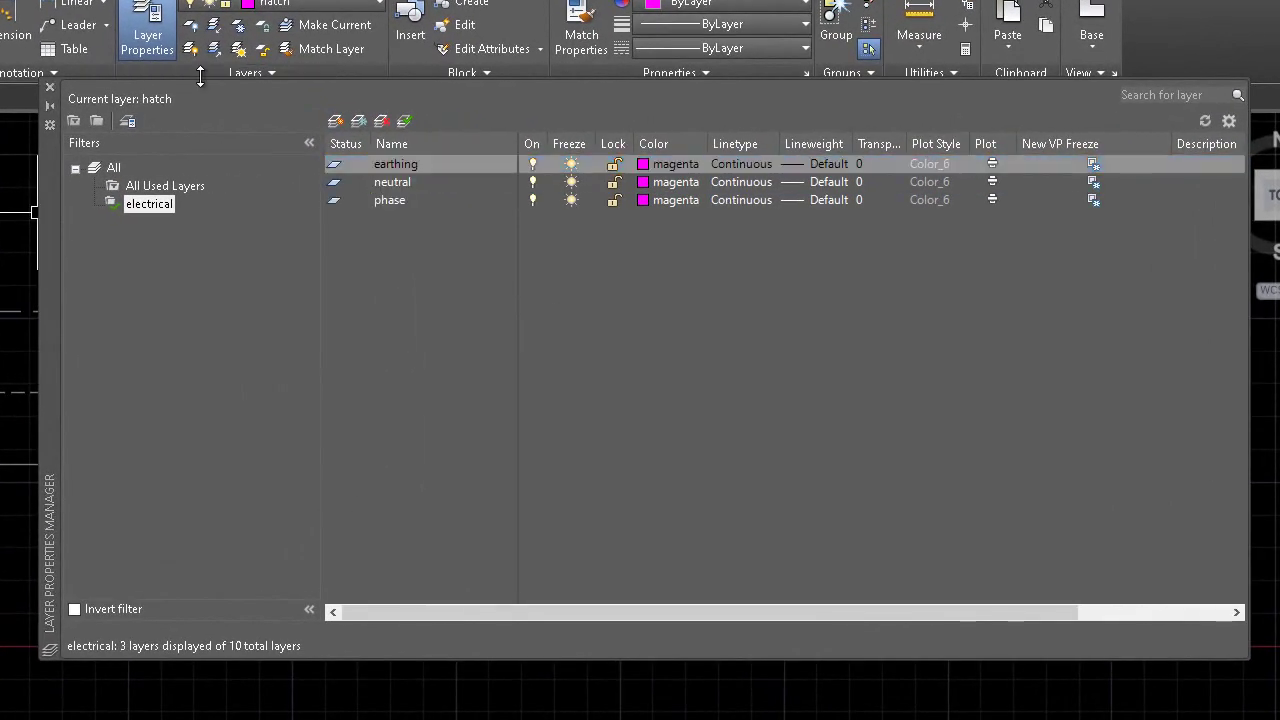
Create a furniture group filter containing new layers named chair and table.
click(94, 122)
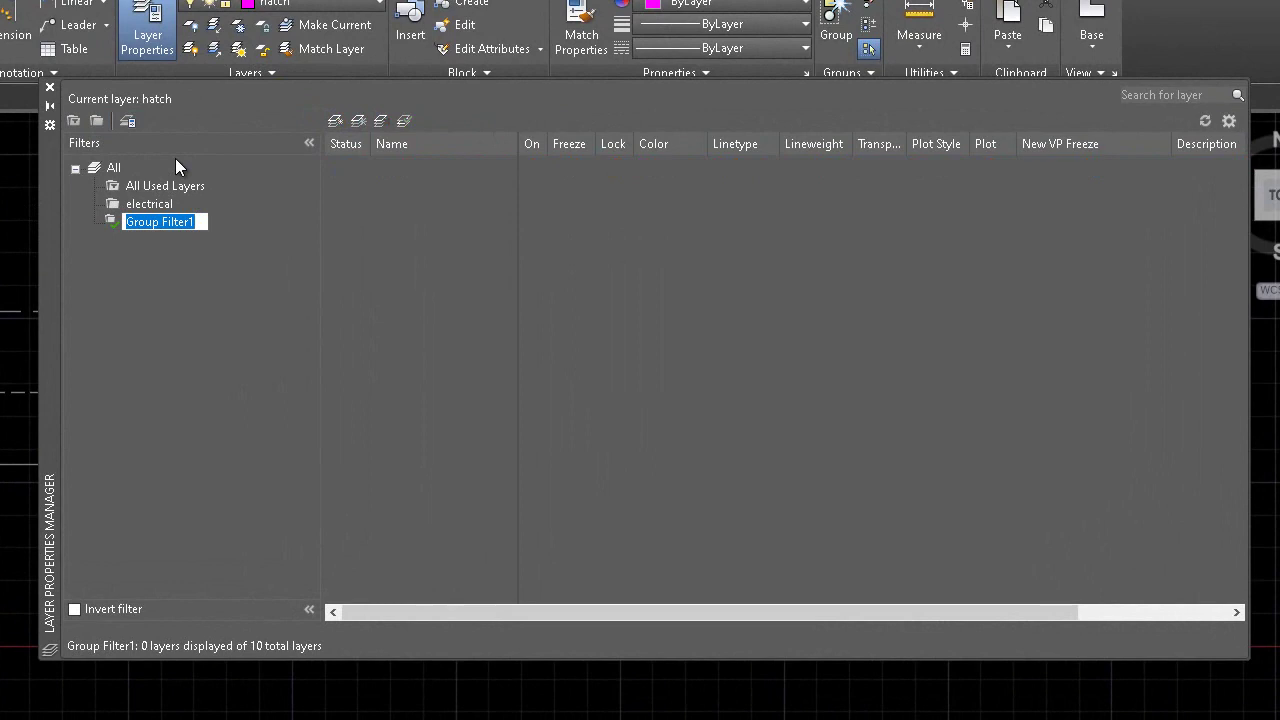
text(furniture)
key(Return)
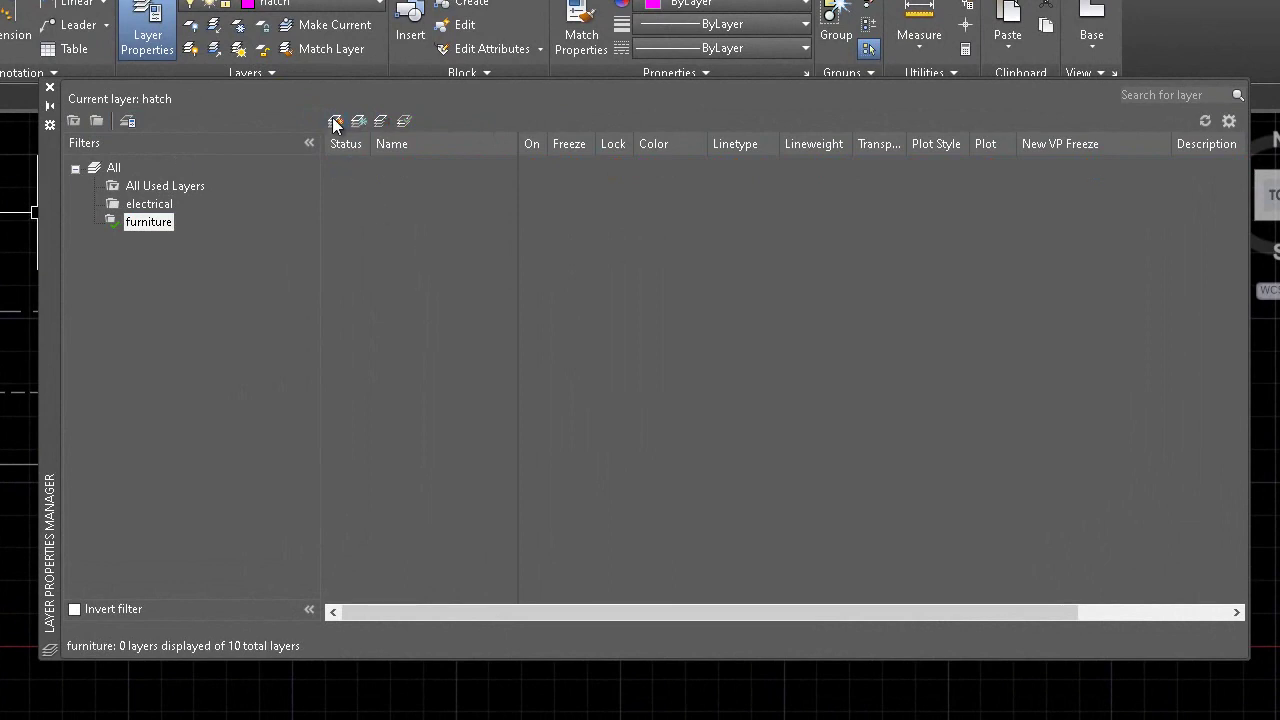
click(335, 122)
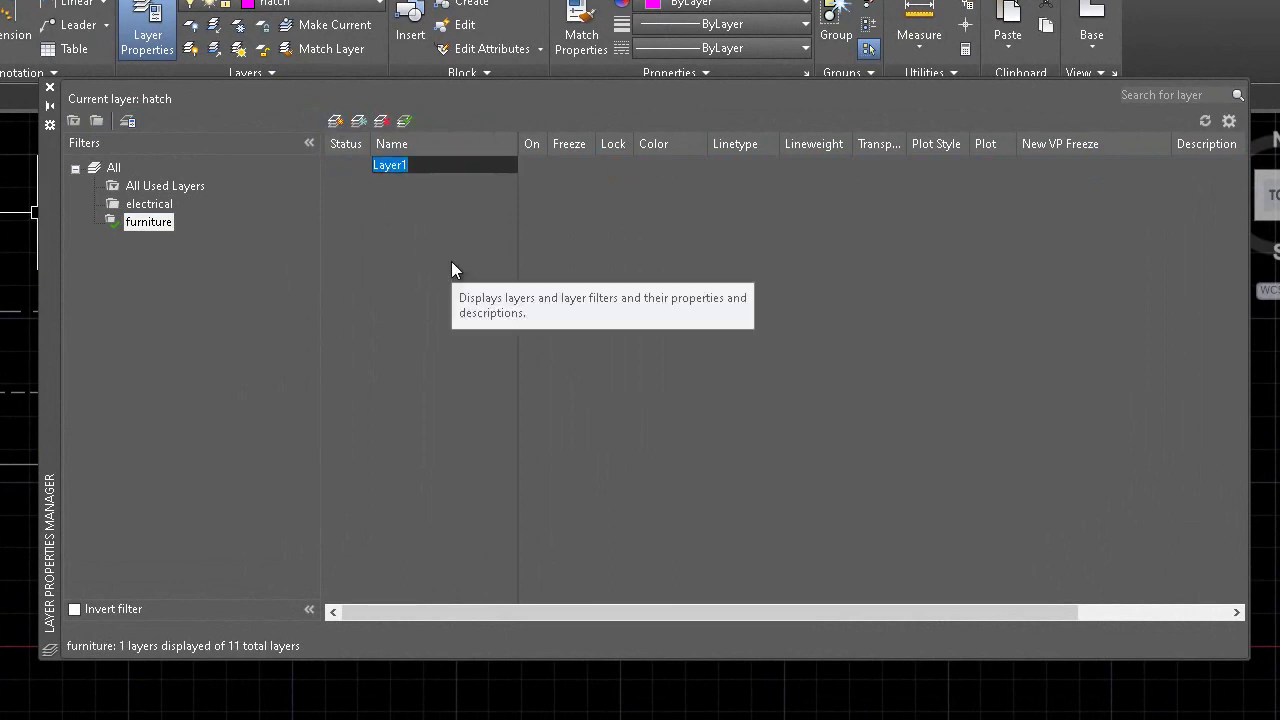
text(cha)
text(ir)
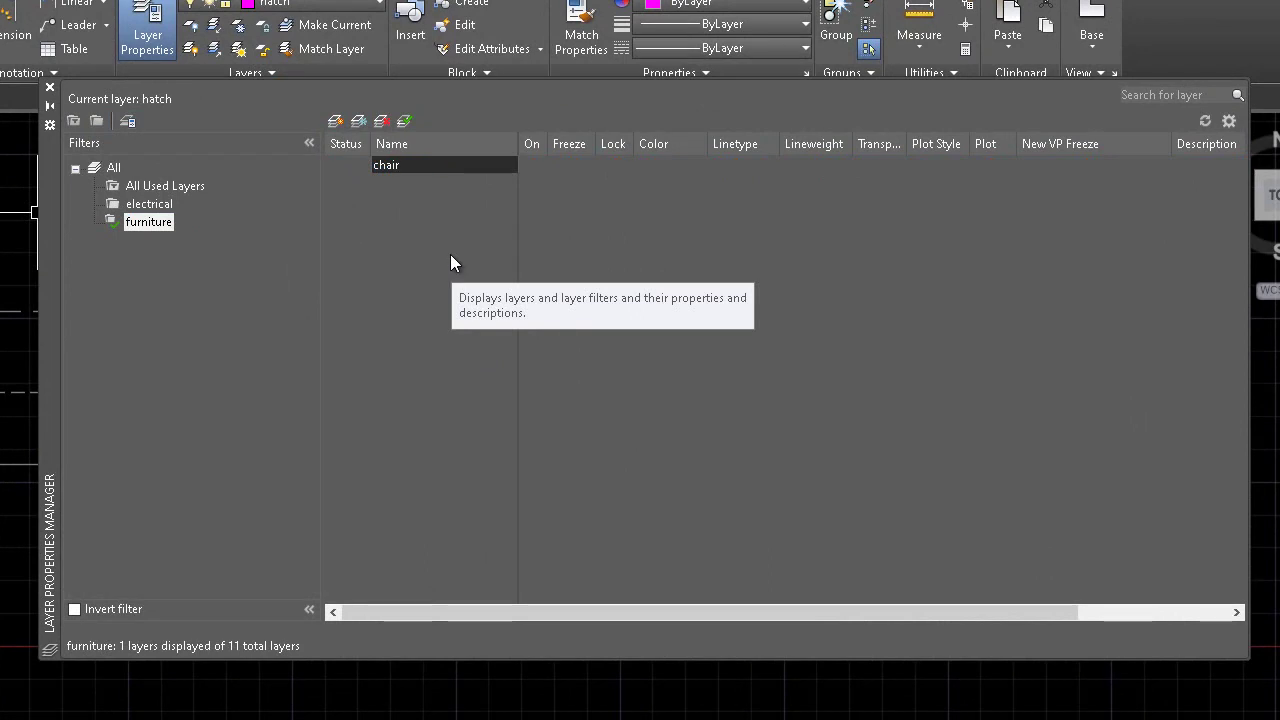
key(Escape)
click(337, 124)
text(table)
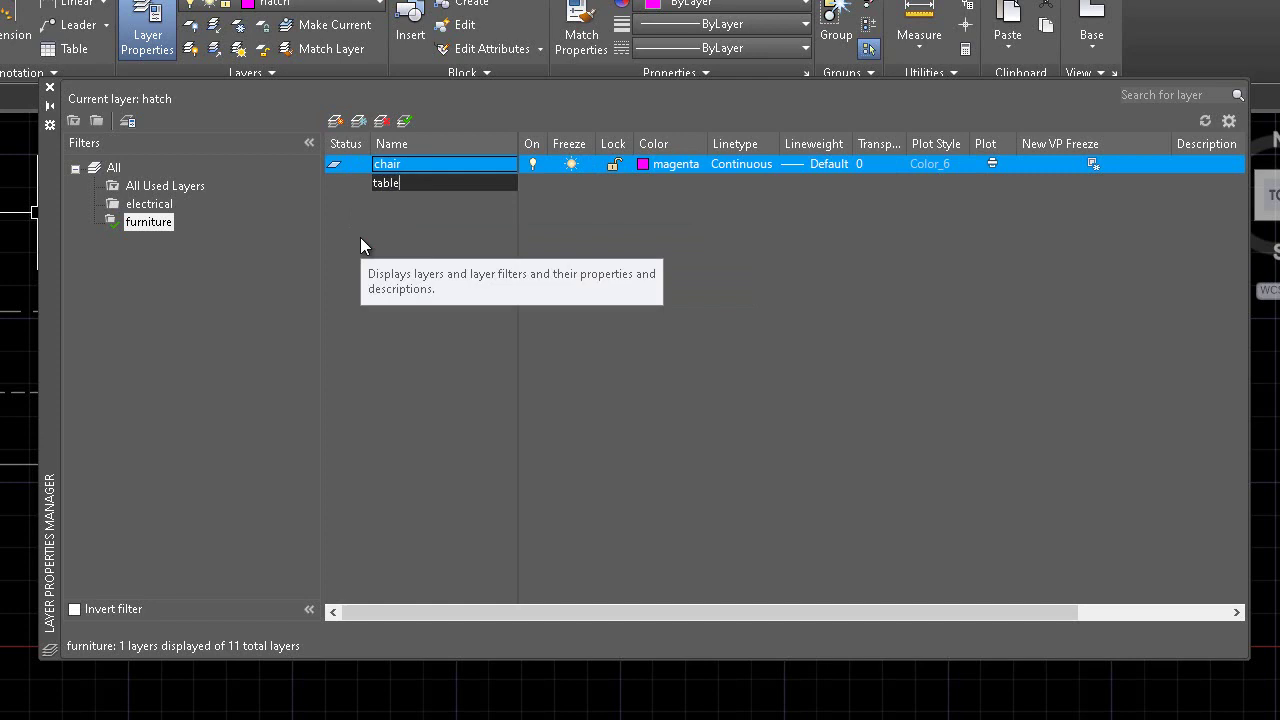
key(Return)
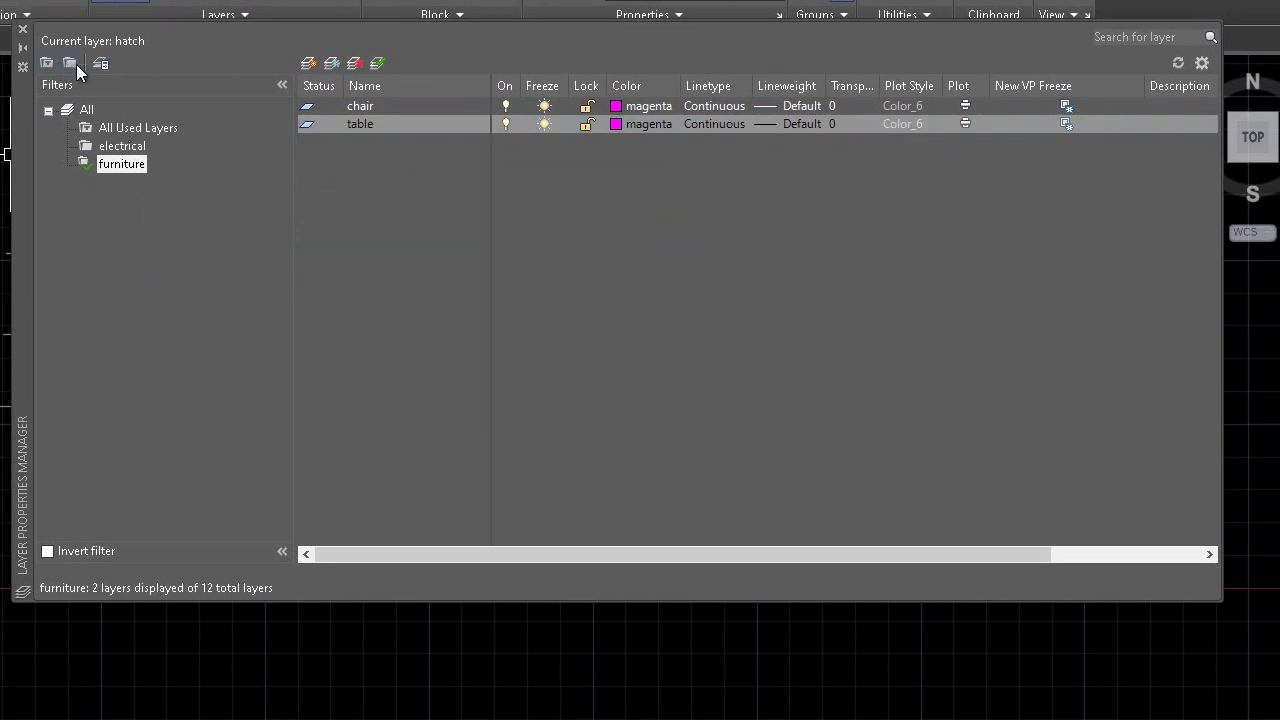
Create a piping group filter containing new layers named drainage and drinking.
click(76, 64)
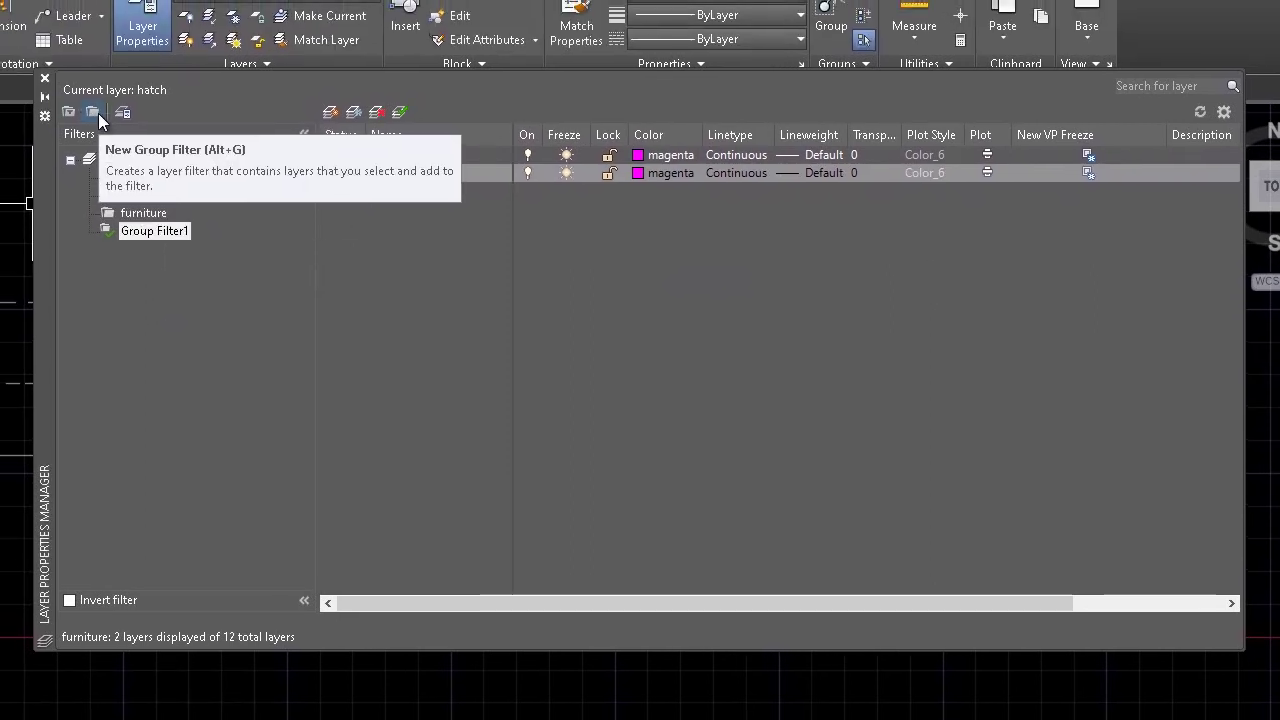
text(piping)
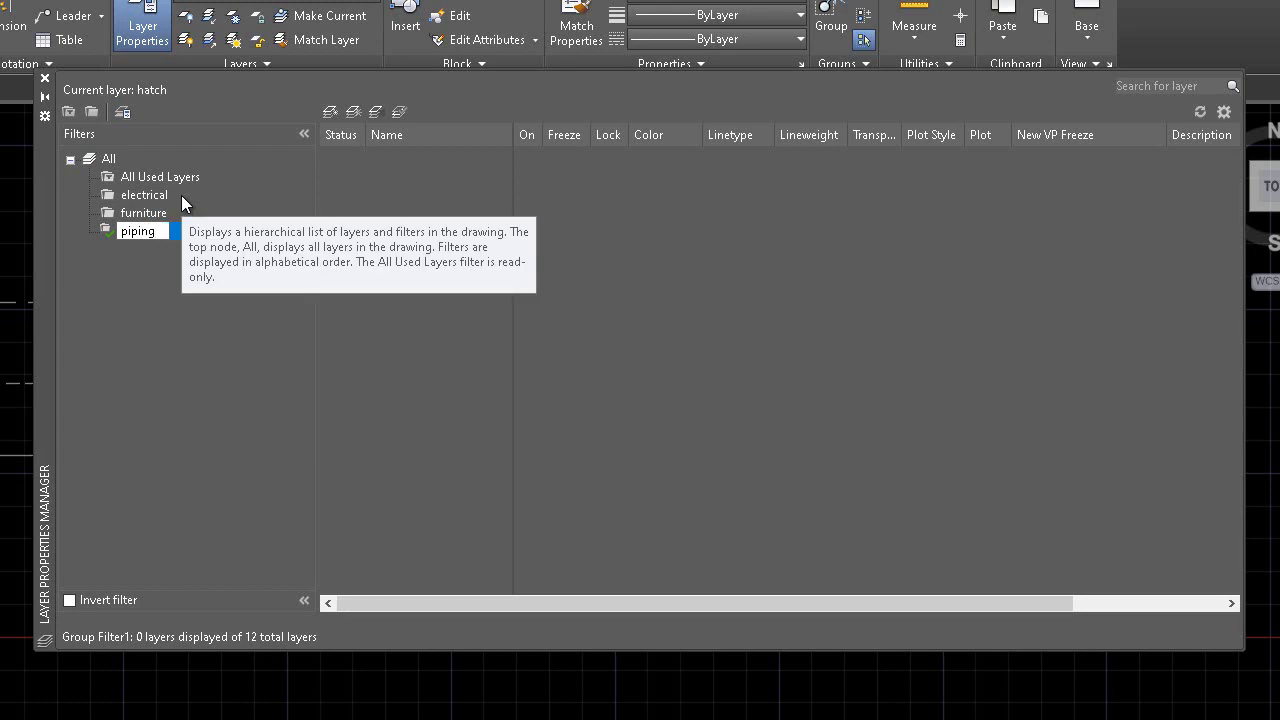
key(Return)
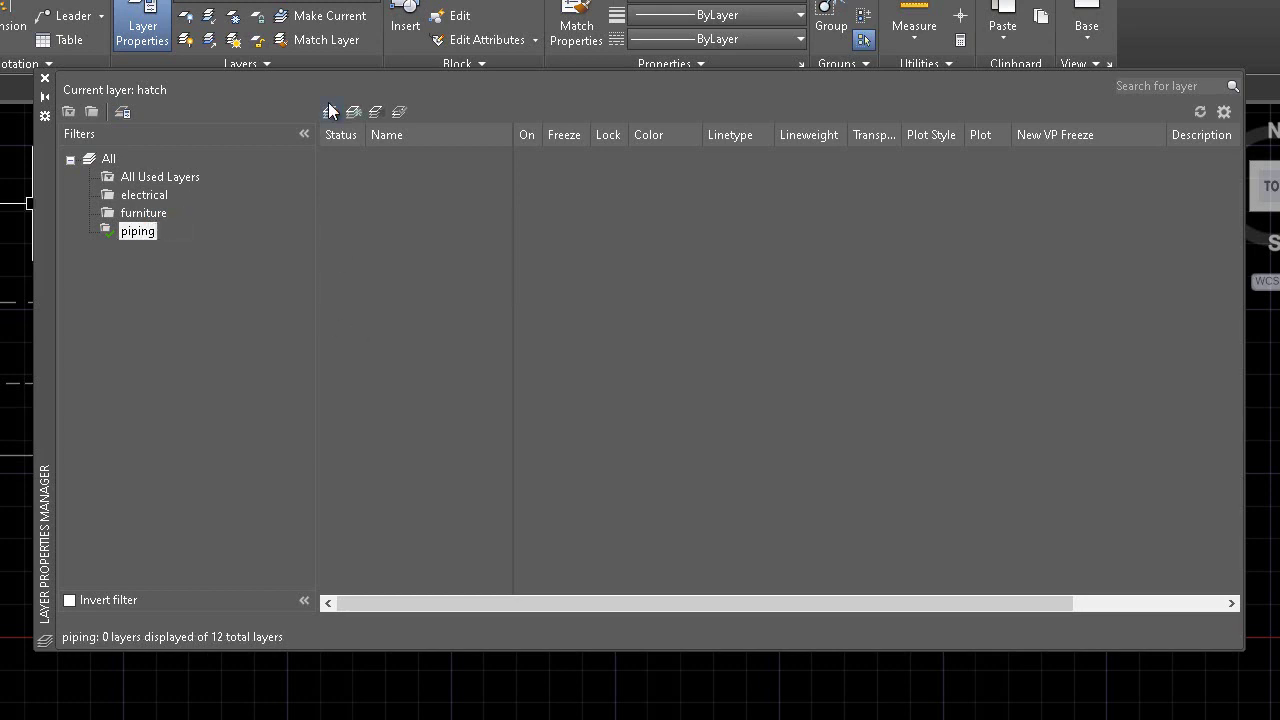
click(330, 111)
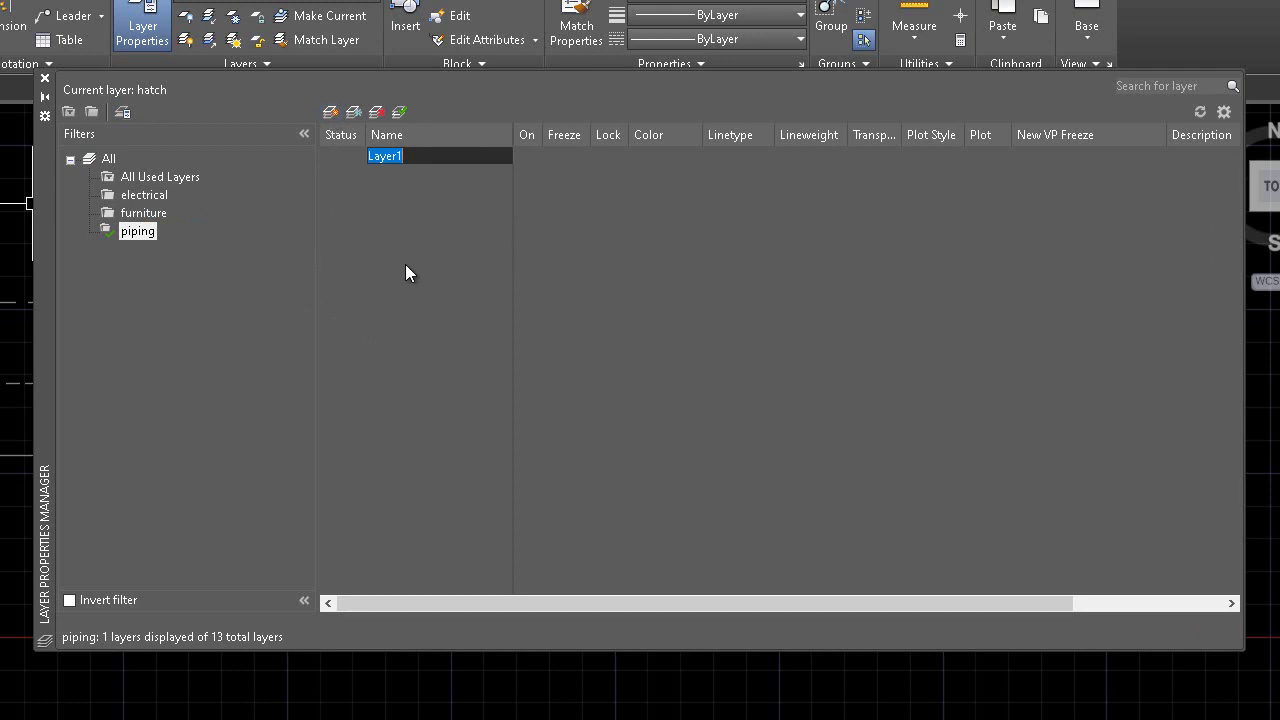
text(dr)
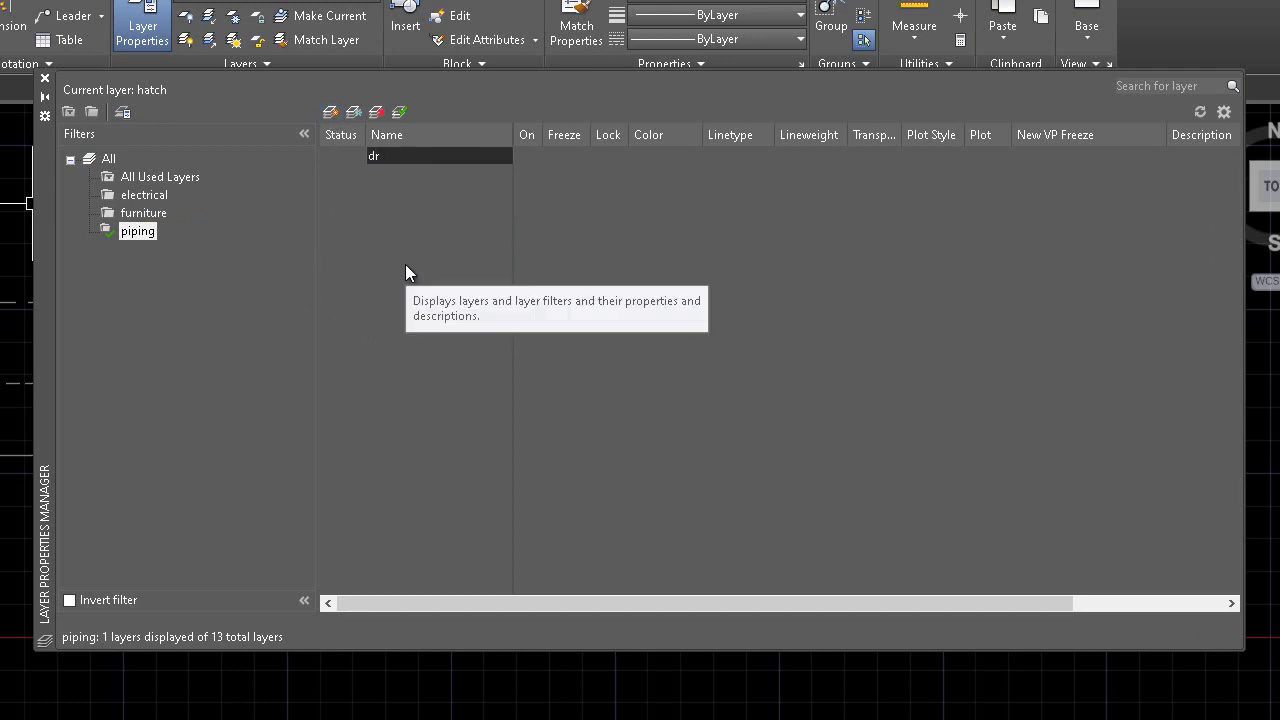
text(ainage)
key(Escape)
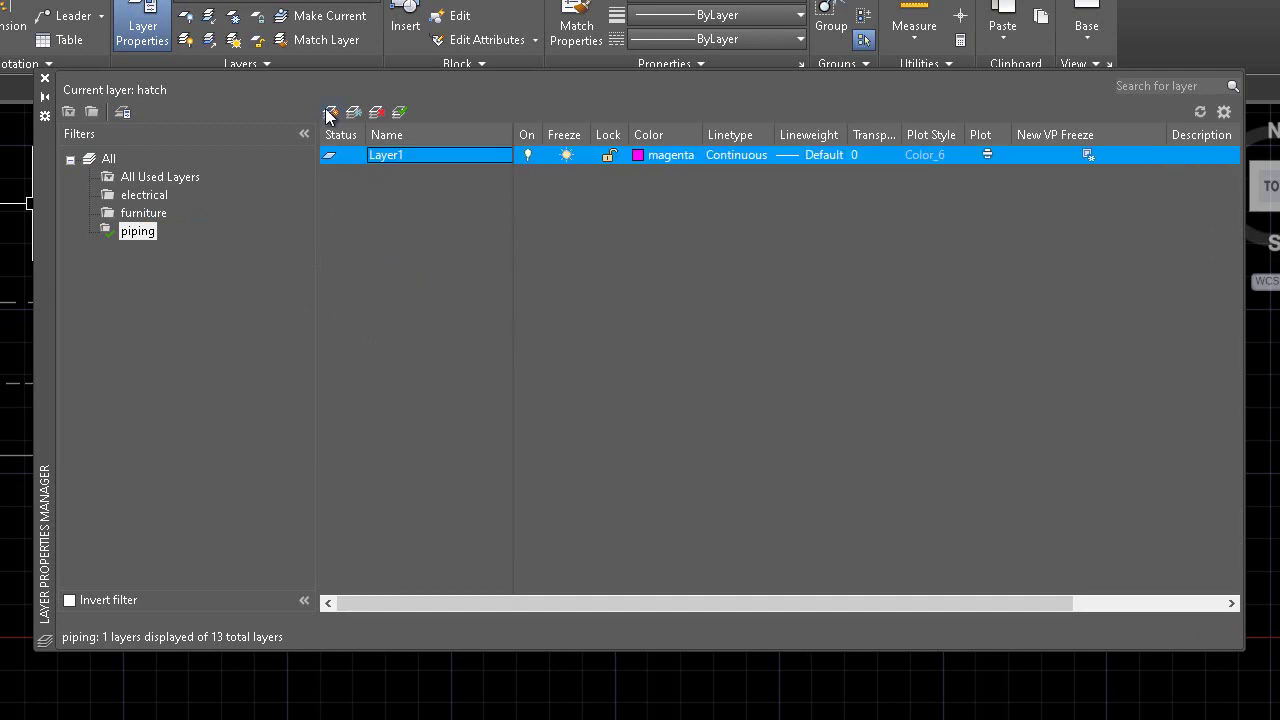
click(329, 112)
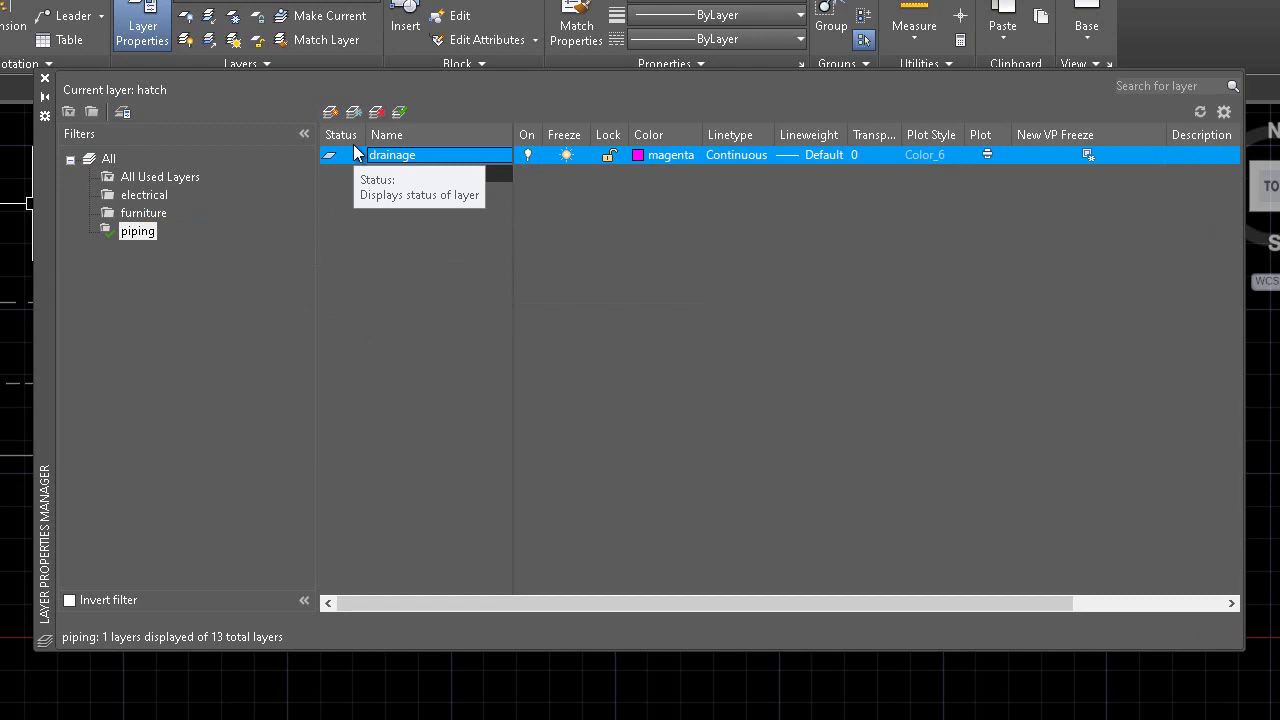
text(drainage)
text(drinking)
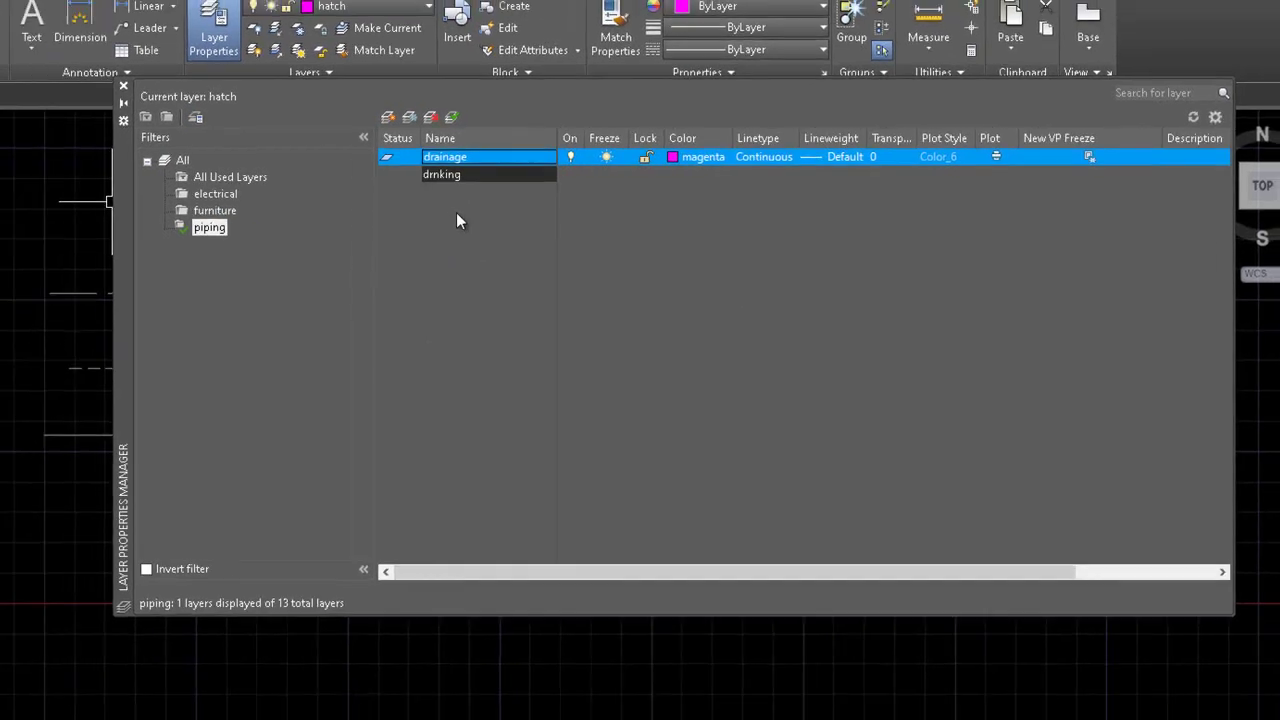
key(Return)
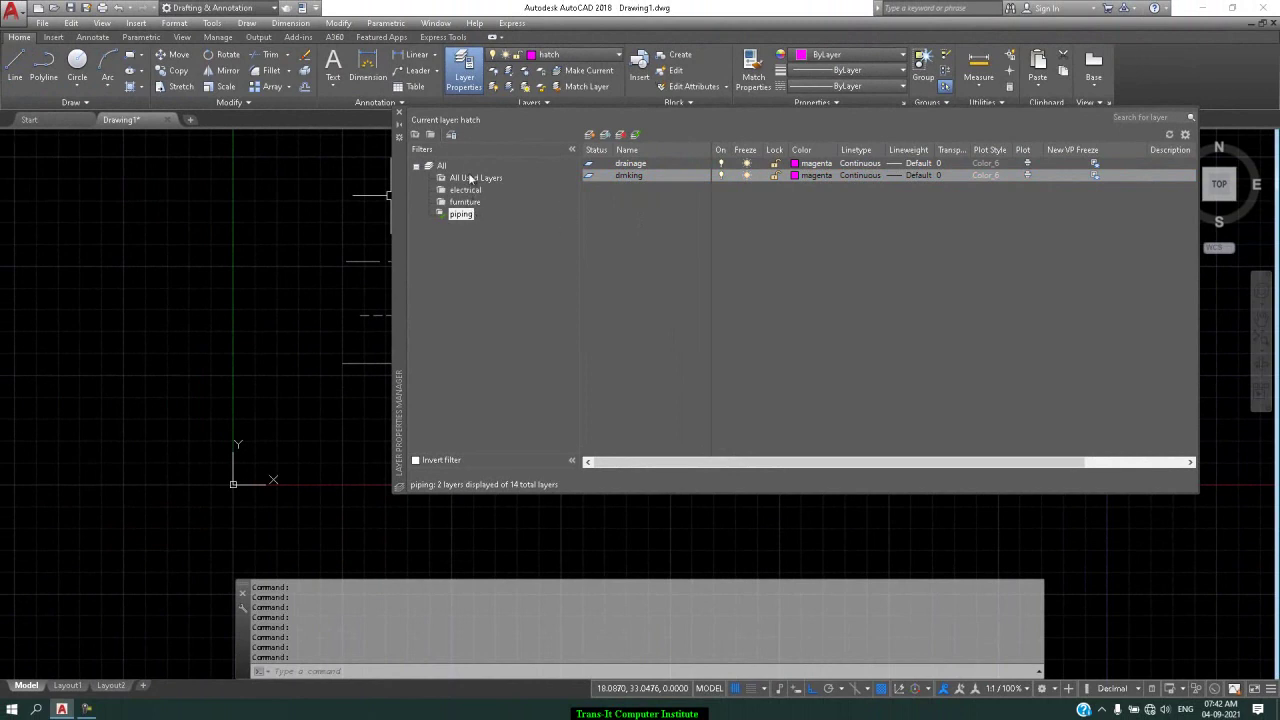
Select the electrical filter so only its layers are listed.
click(441, 166)
double_click(441, 166)
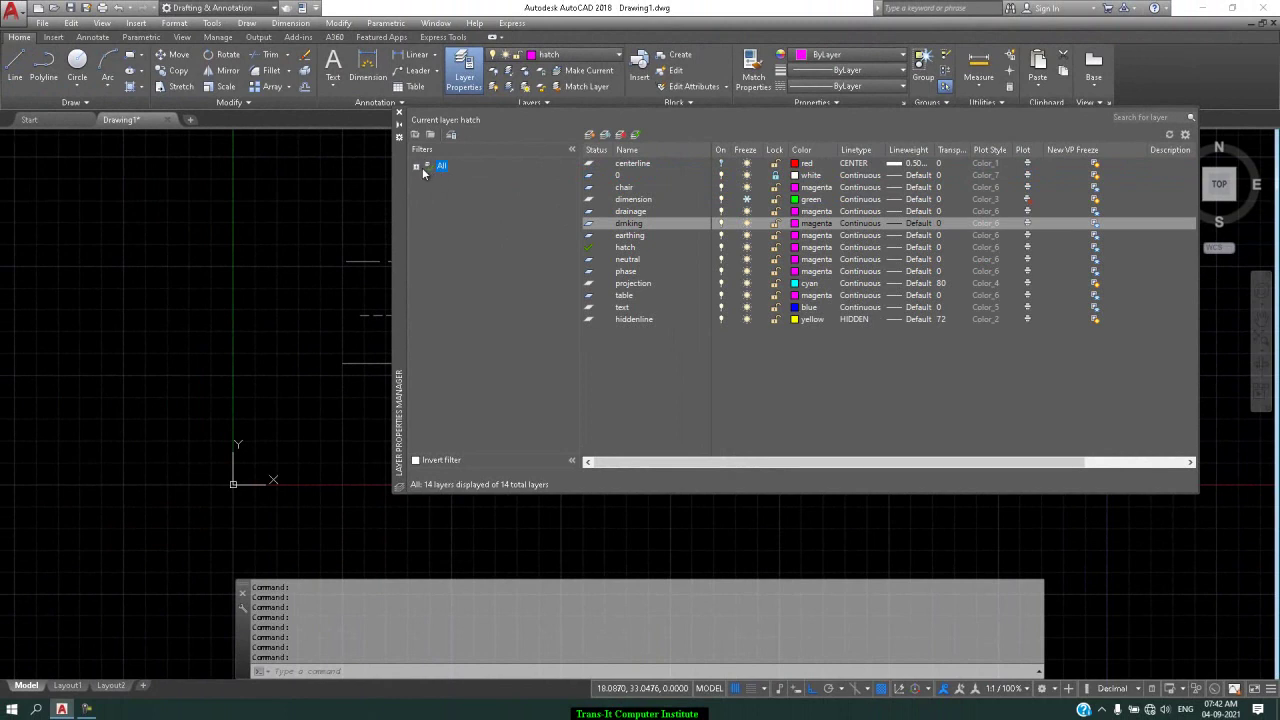
click(417, 167)
click(460, 192)
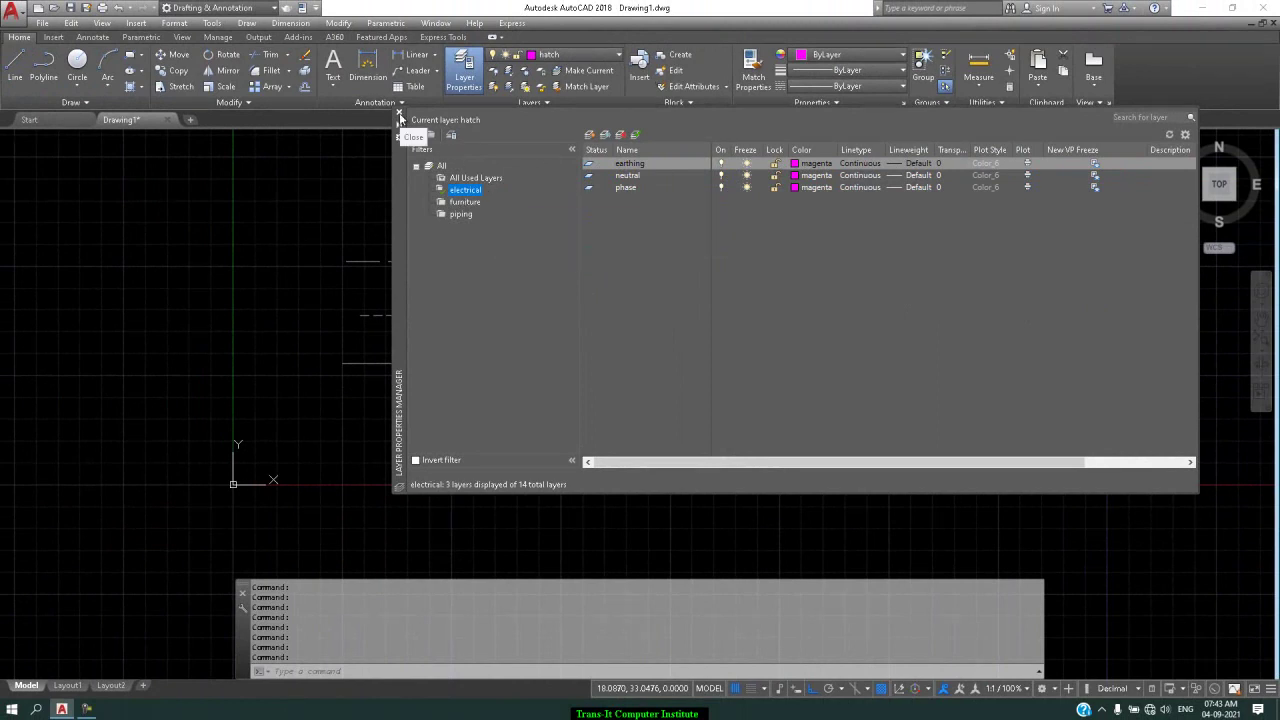
Check the Layer dropdown's choices, then reopen the layer manager on the All filter.
click(399, 112)
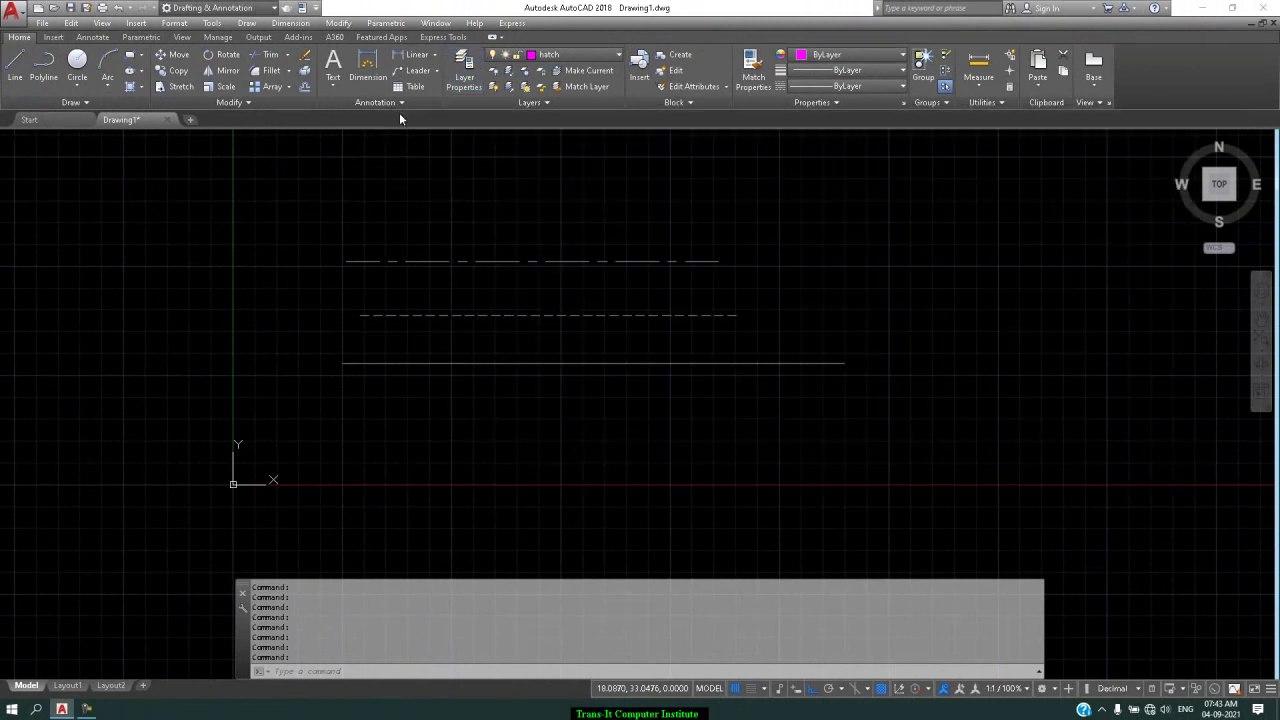
click(590, 56)
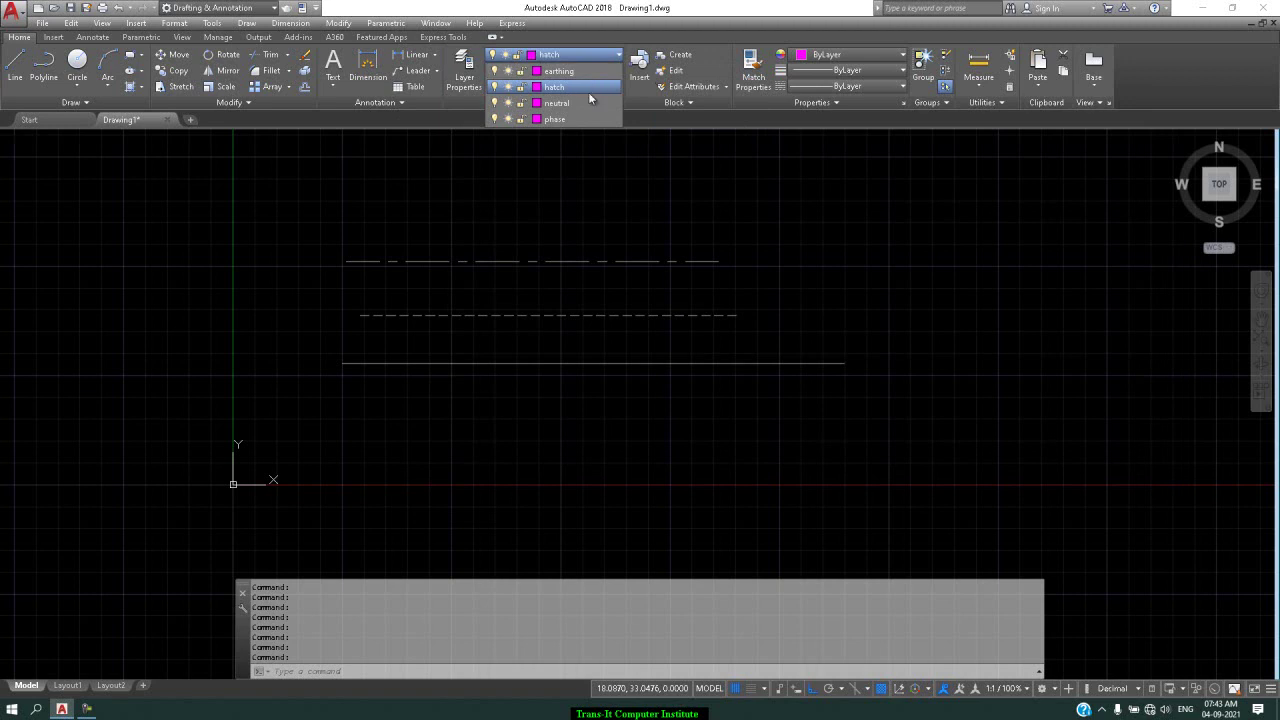
click(467, 62)
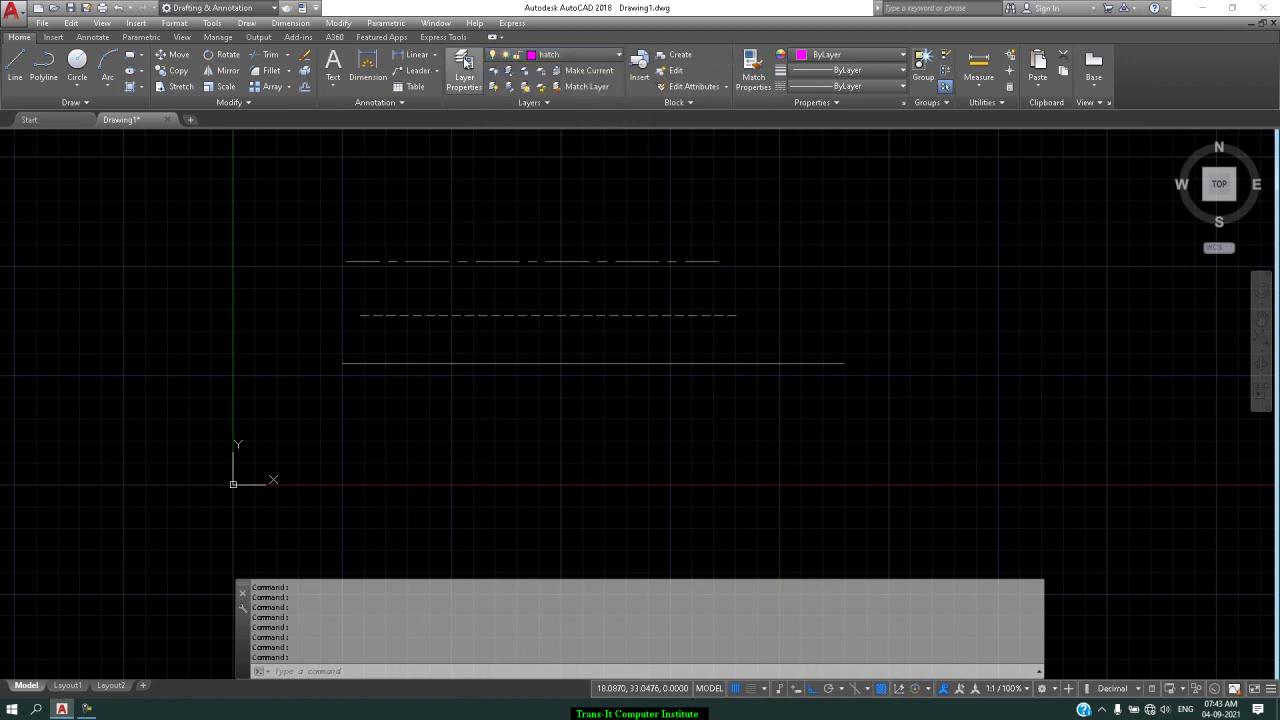
click(467, 62)
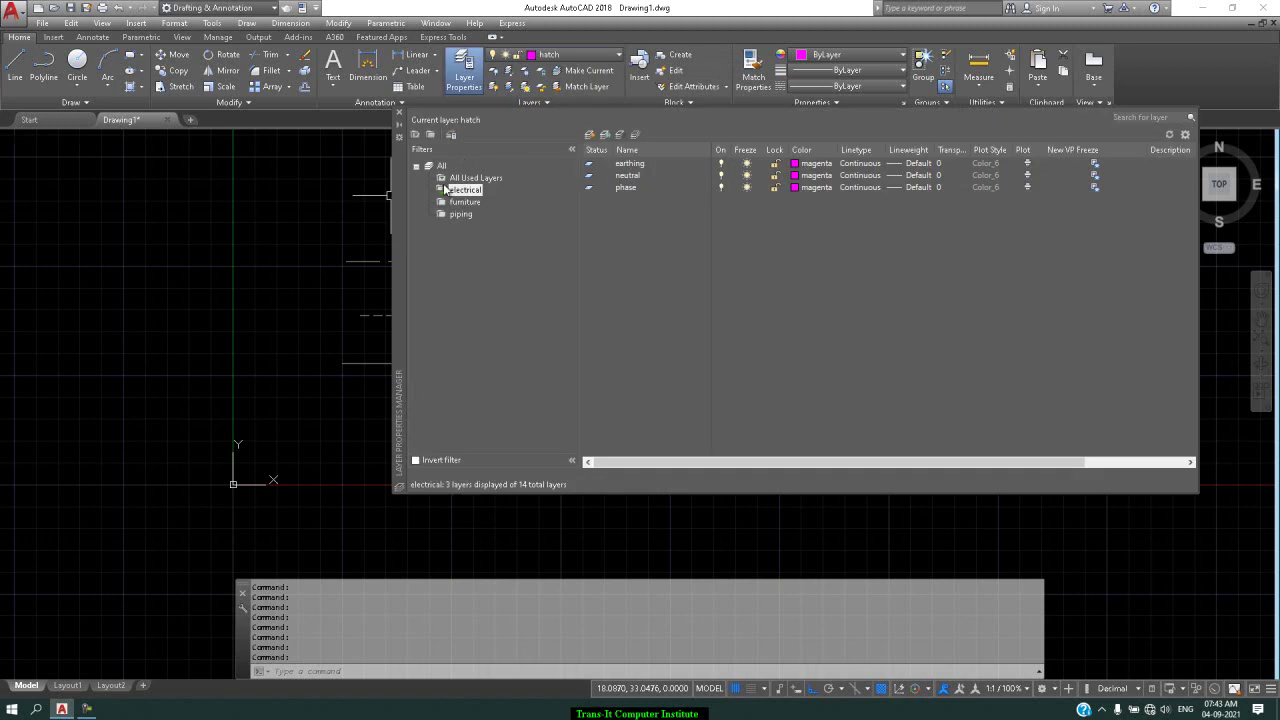
double_click(443, 166)
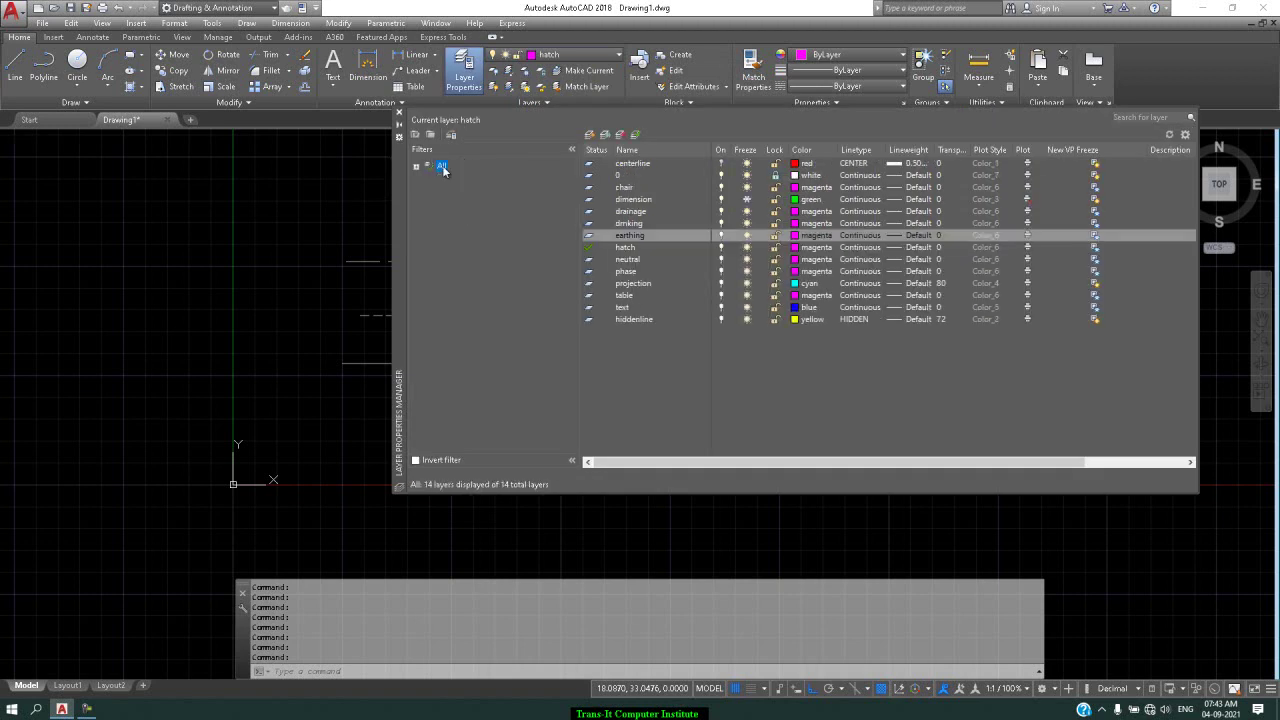
Delete the layers chair, drainage, drinking, earthing, neutral, phase and table together.
click(635, 190)
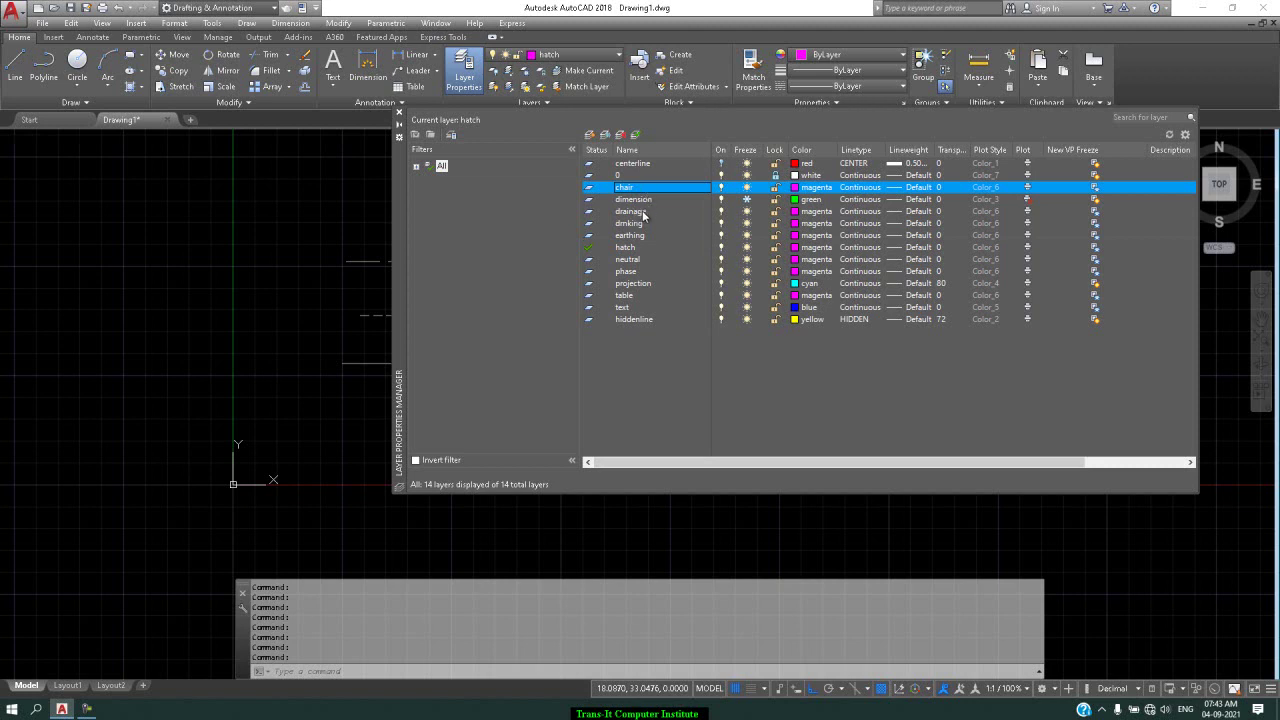
ctrl+click(641, 214)
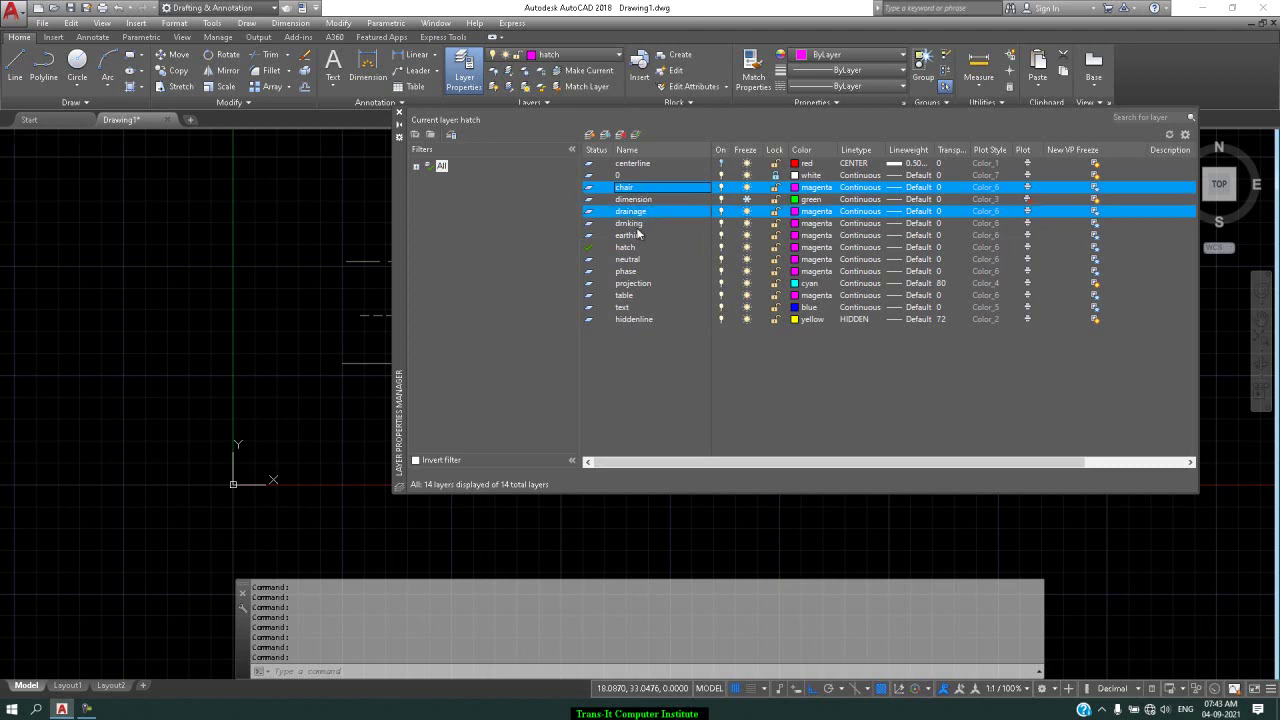
ctrl+click(637, 226)
ctrl+click(639, 238)
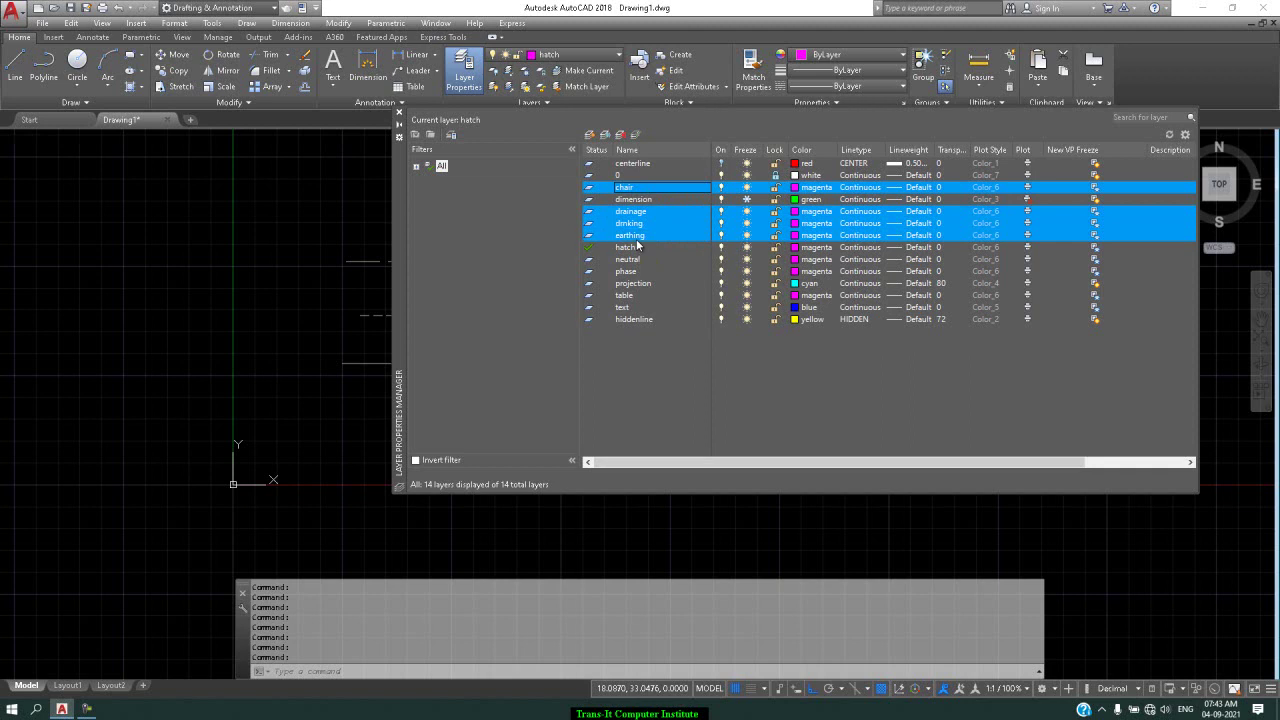
ctrl+click(634, 262)
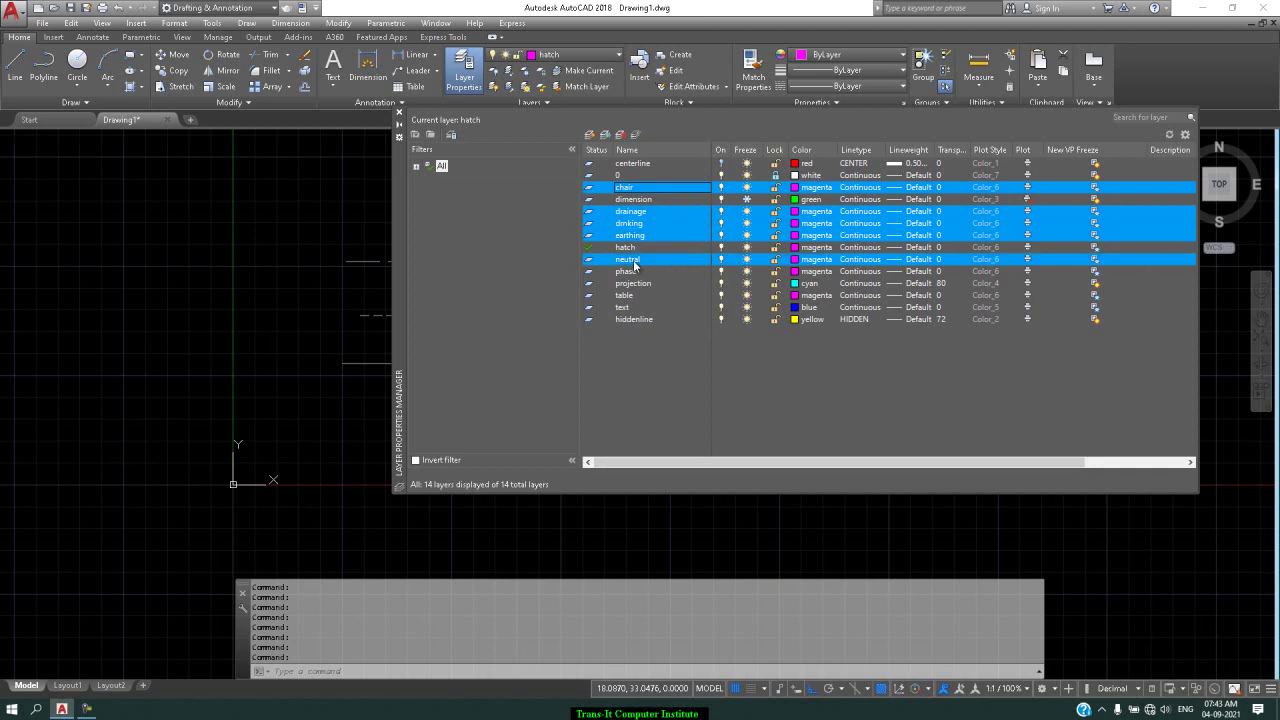
ctrl+click(631, 273)
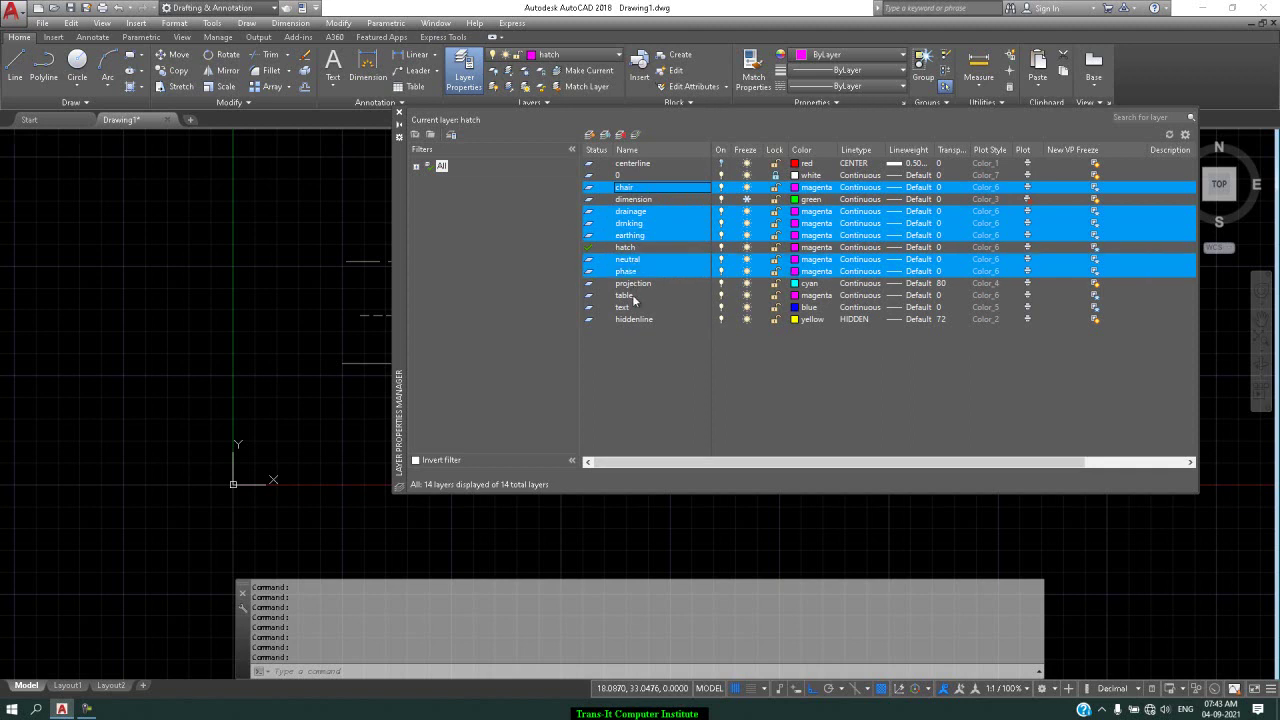
ctrl+click(636, 296)
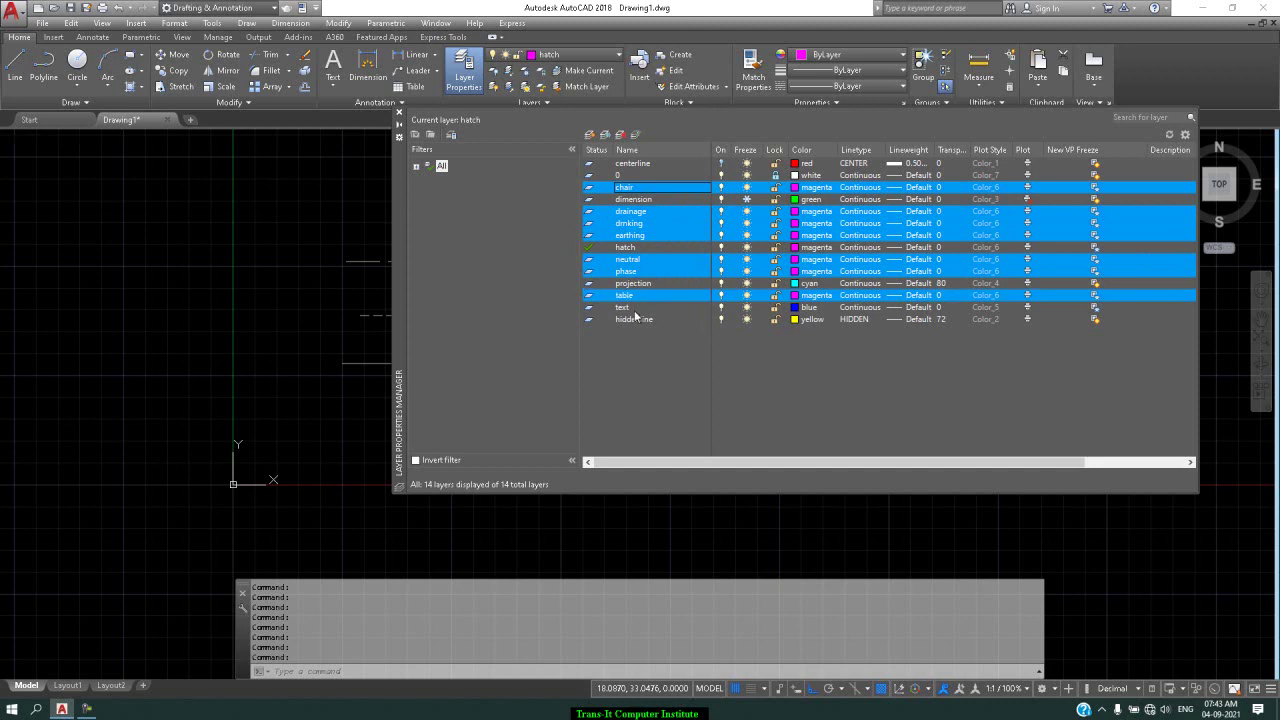
click(621, 135)
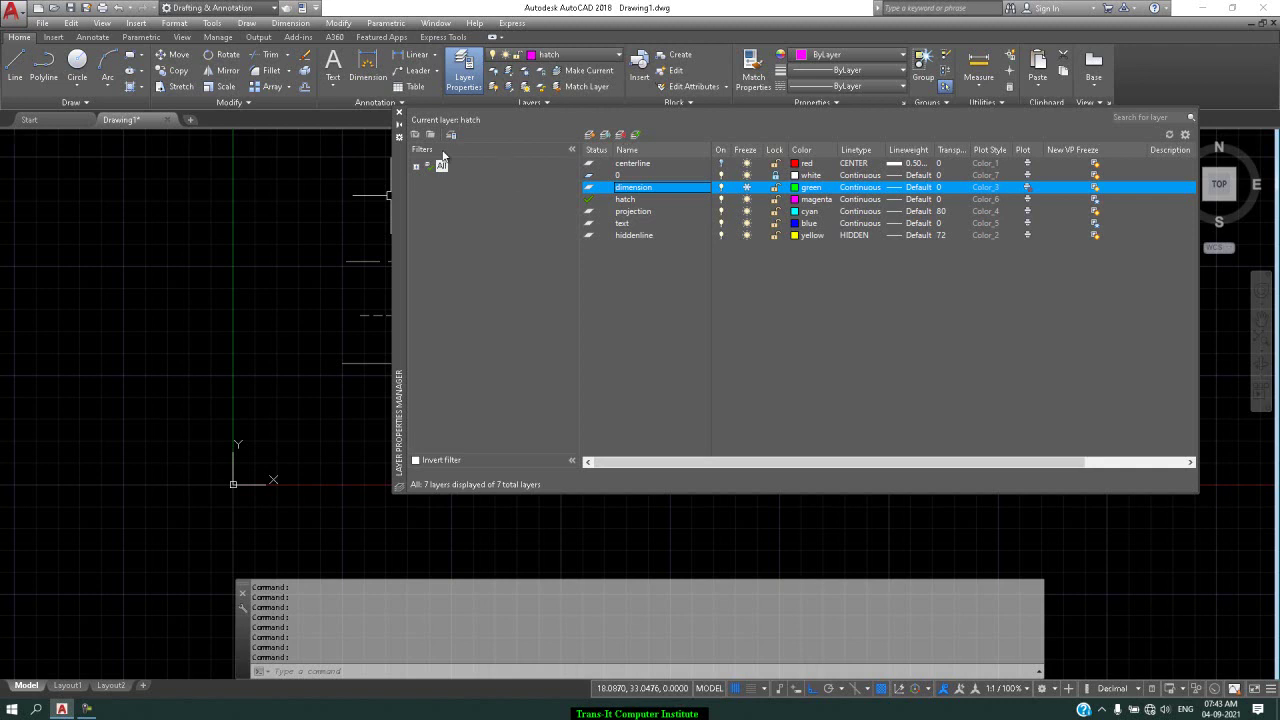
Select the electrical, furniture and piping filters together and delete them.
click(416, 167)
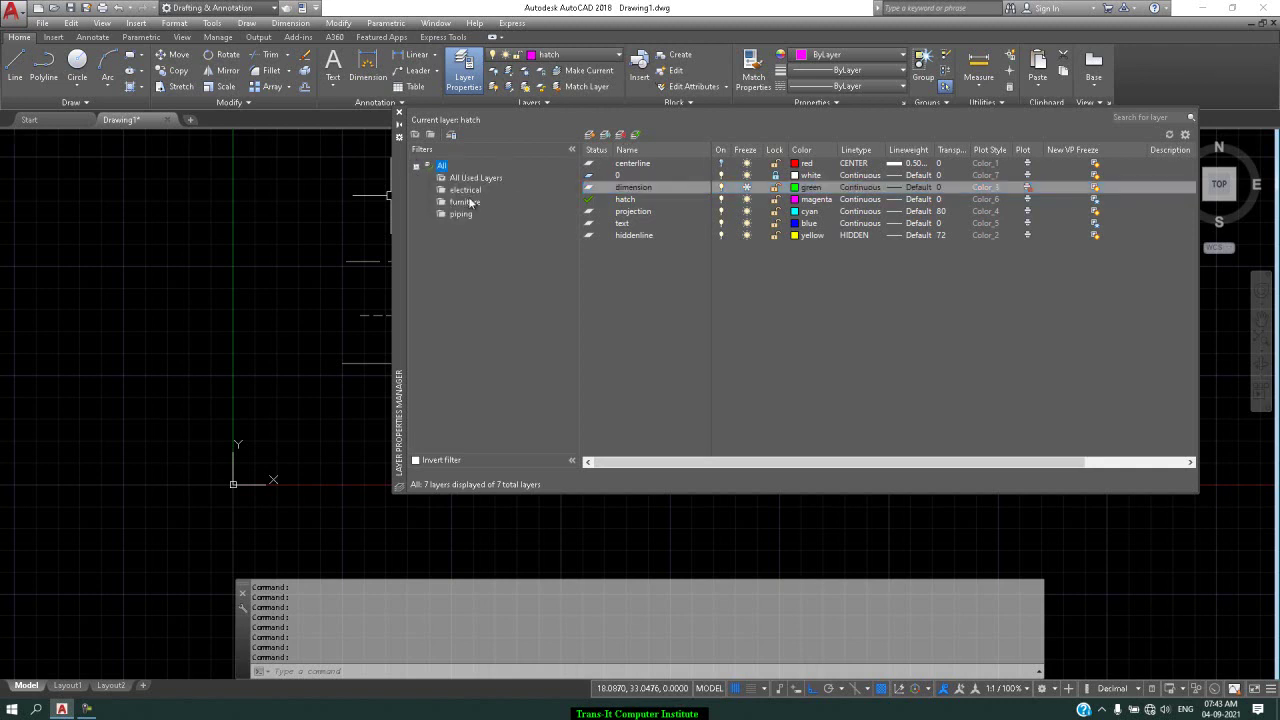
click(467, 191)
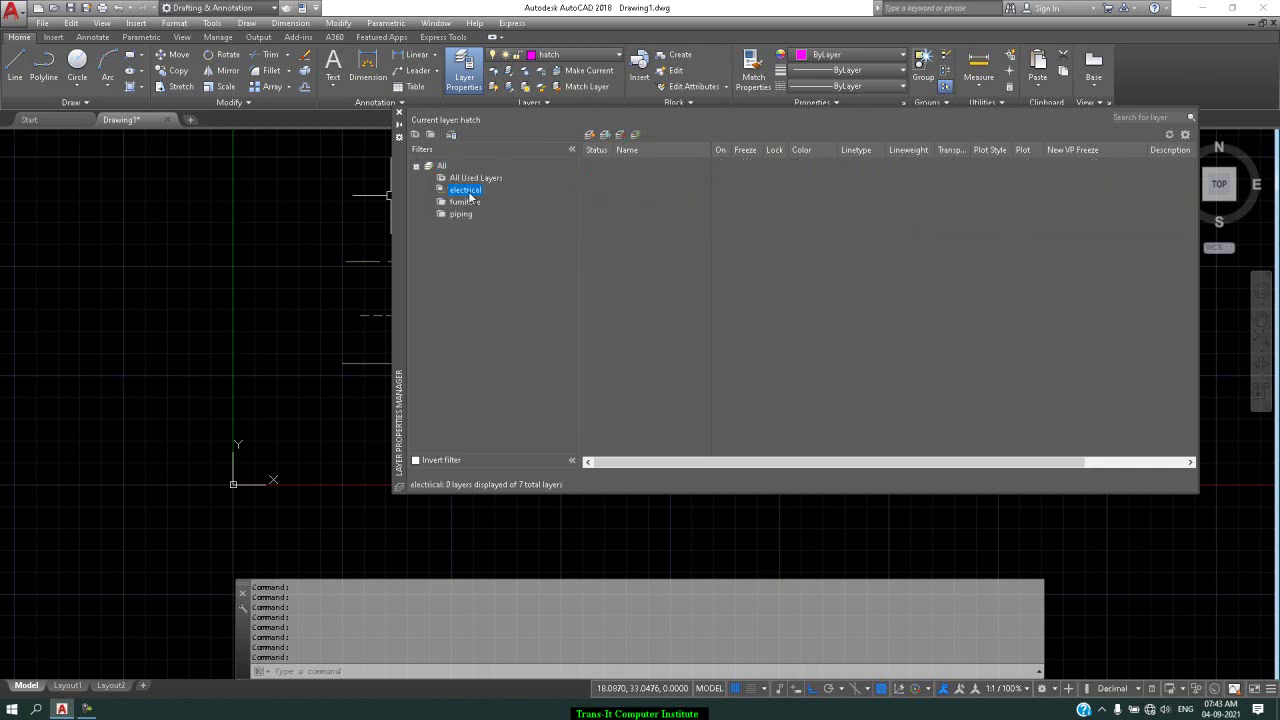
click(466, 203)
shift+click(466, 216)
right_click(467, 218)
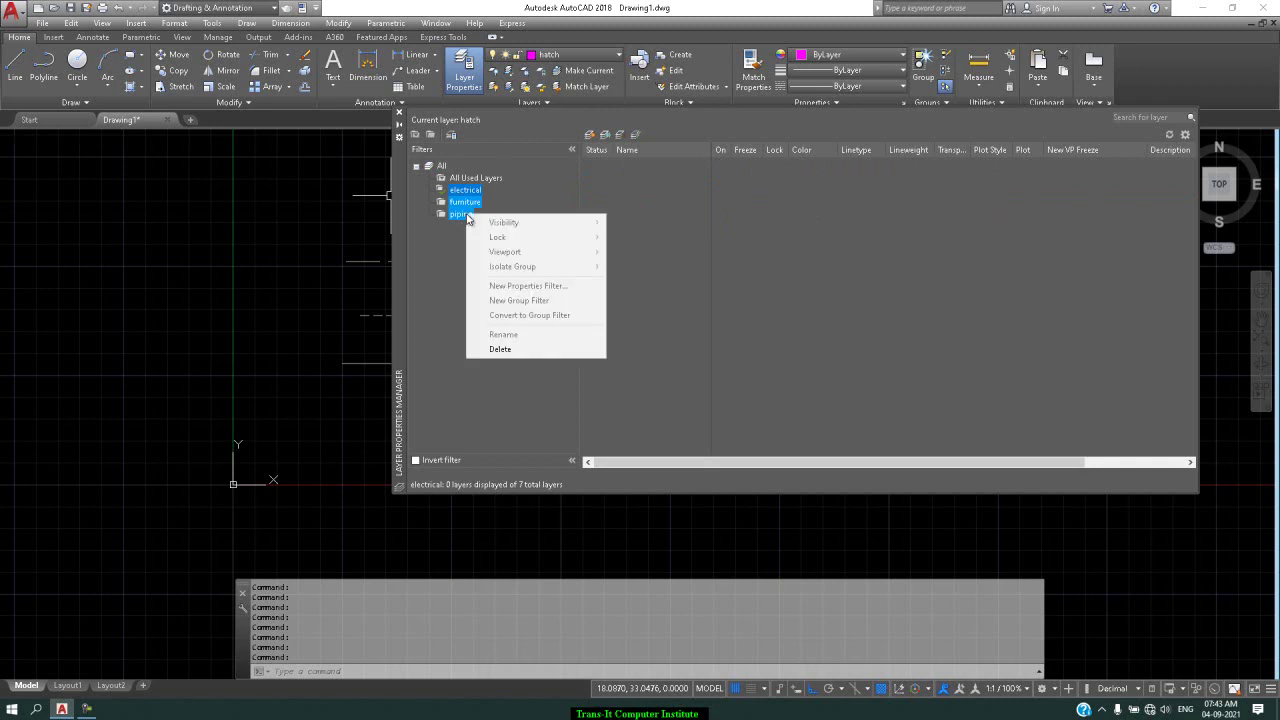
click(505, 348)
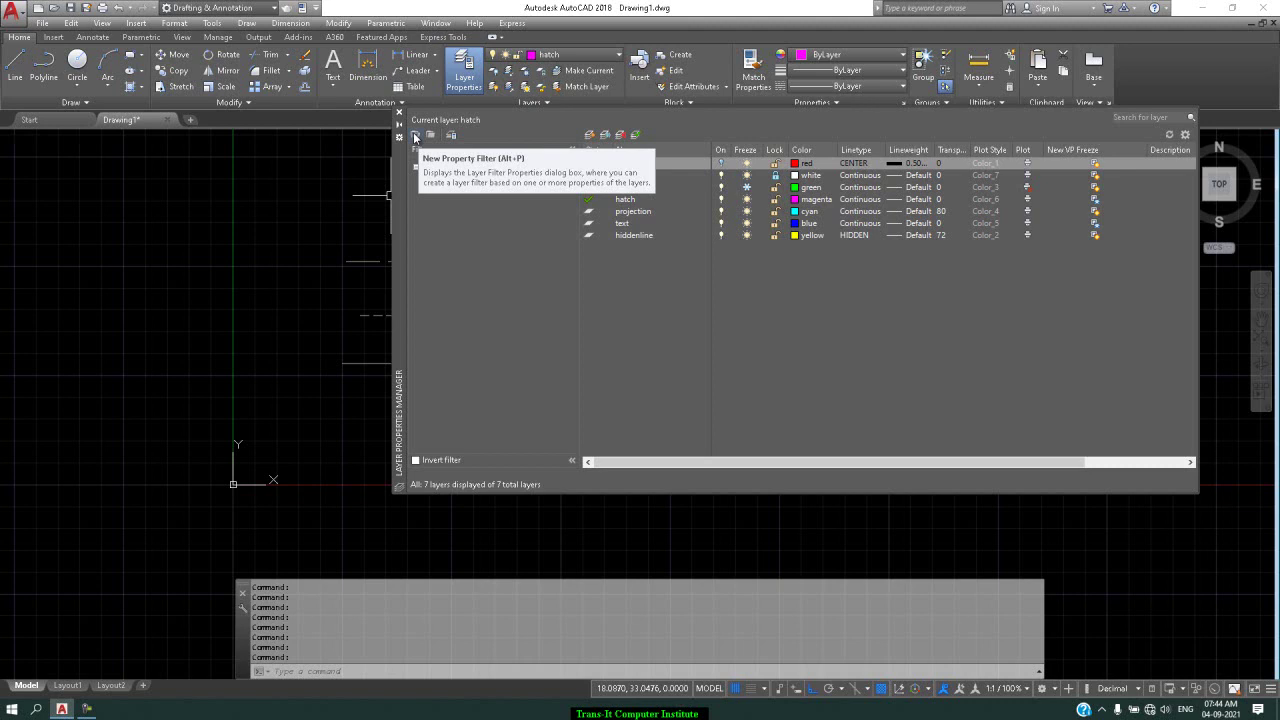
click(415, 137)
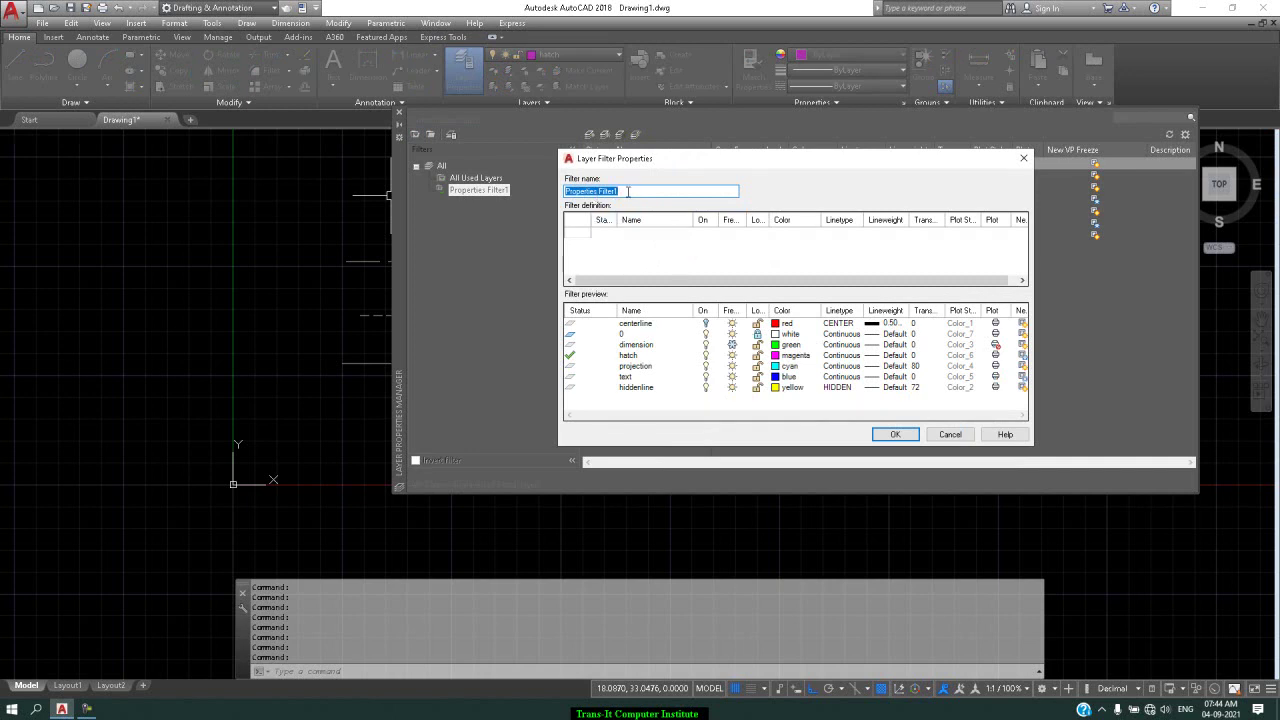
text(magenta)
click(586, 228)
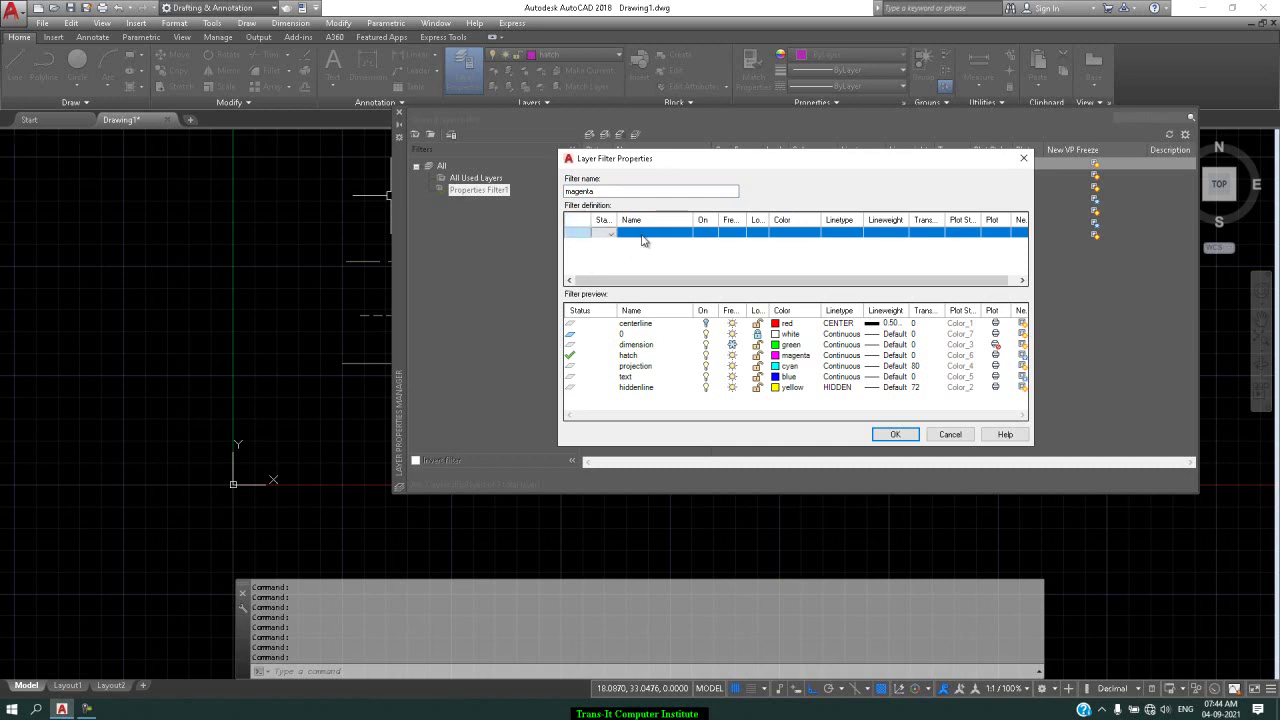
click(805, 237)
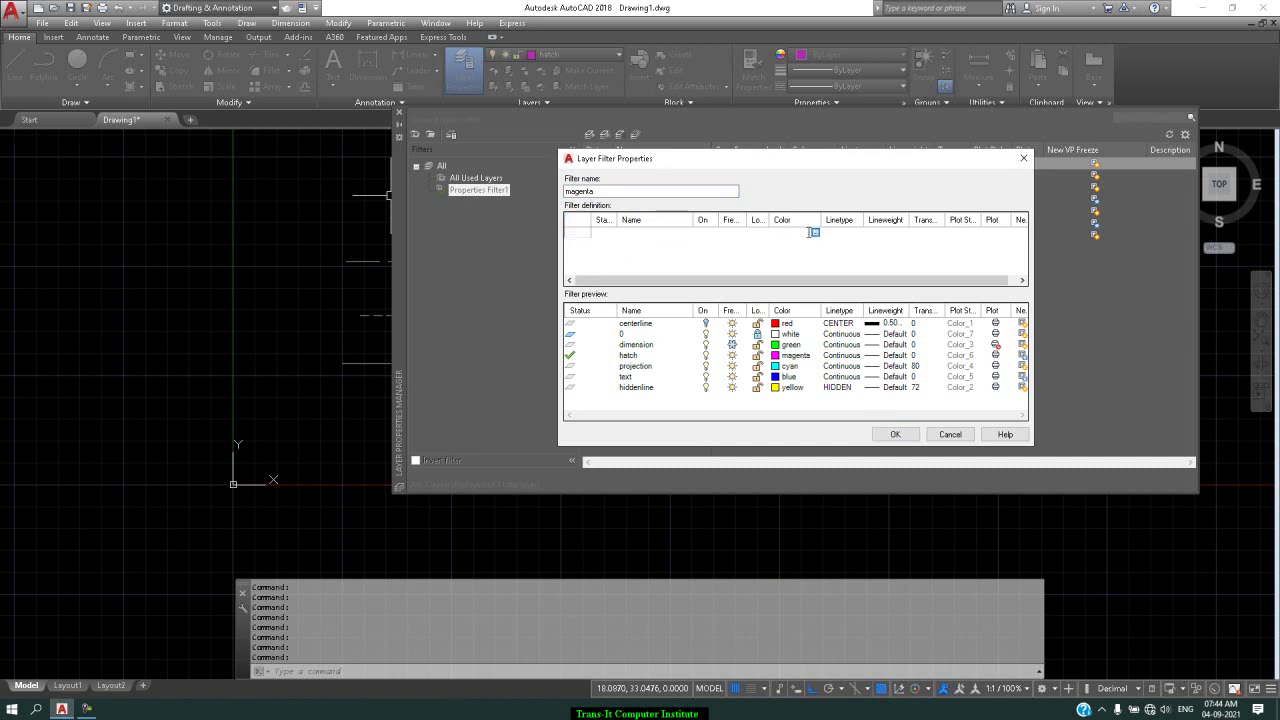
click(815, 234)
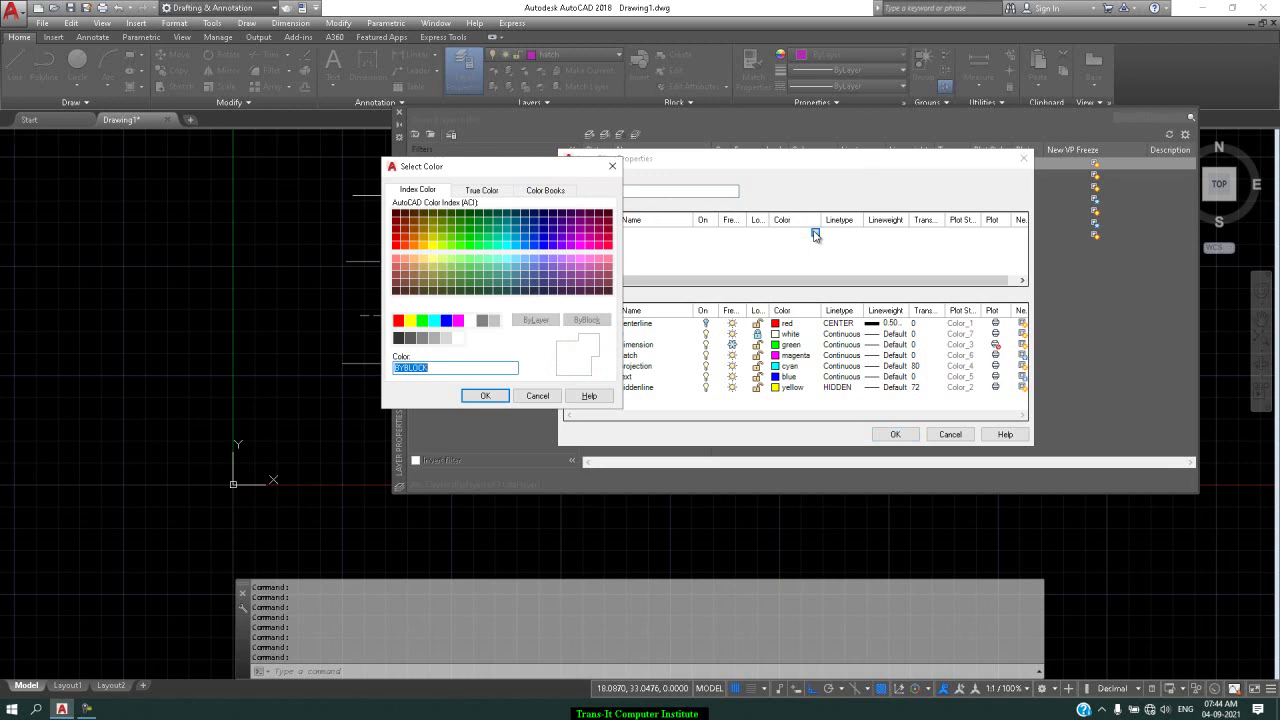
click(458, 320)
click(484, 397)
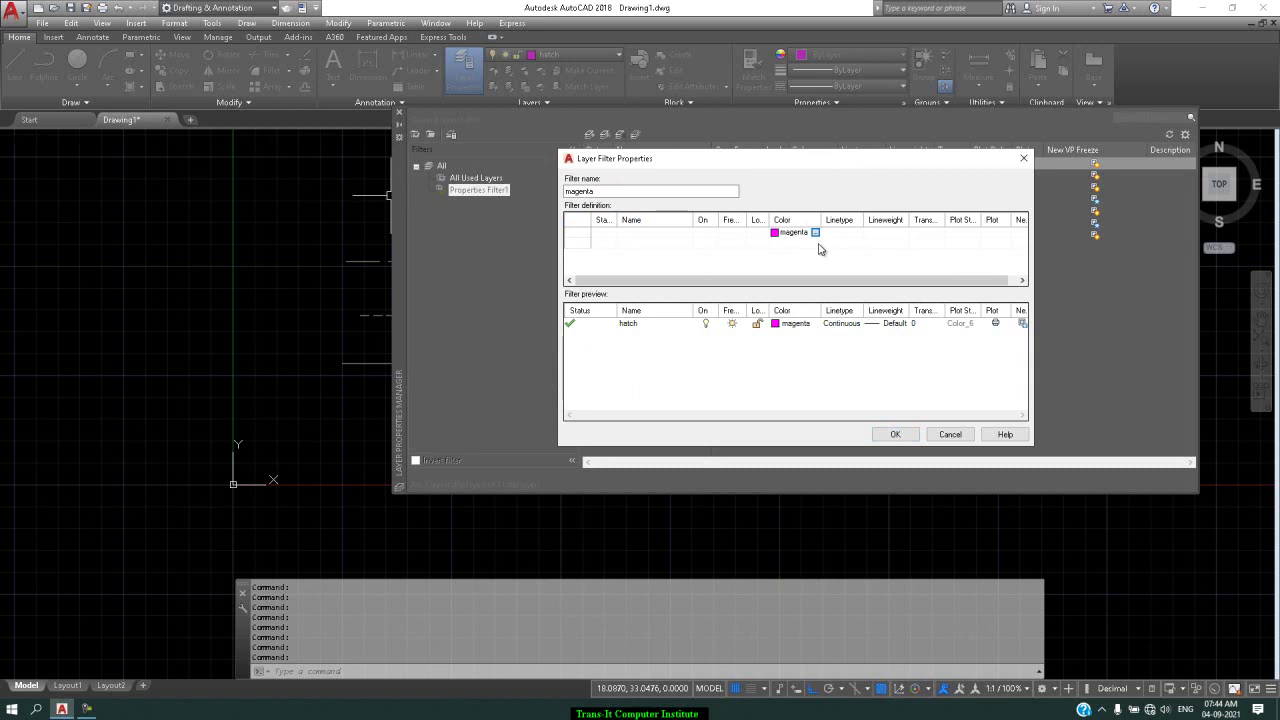
click(1023, 158)
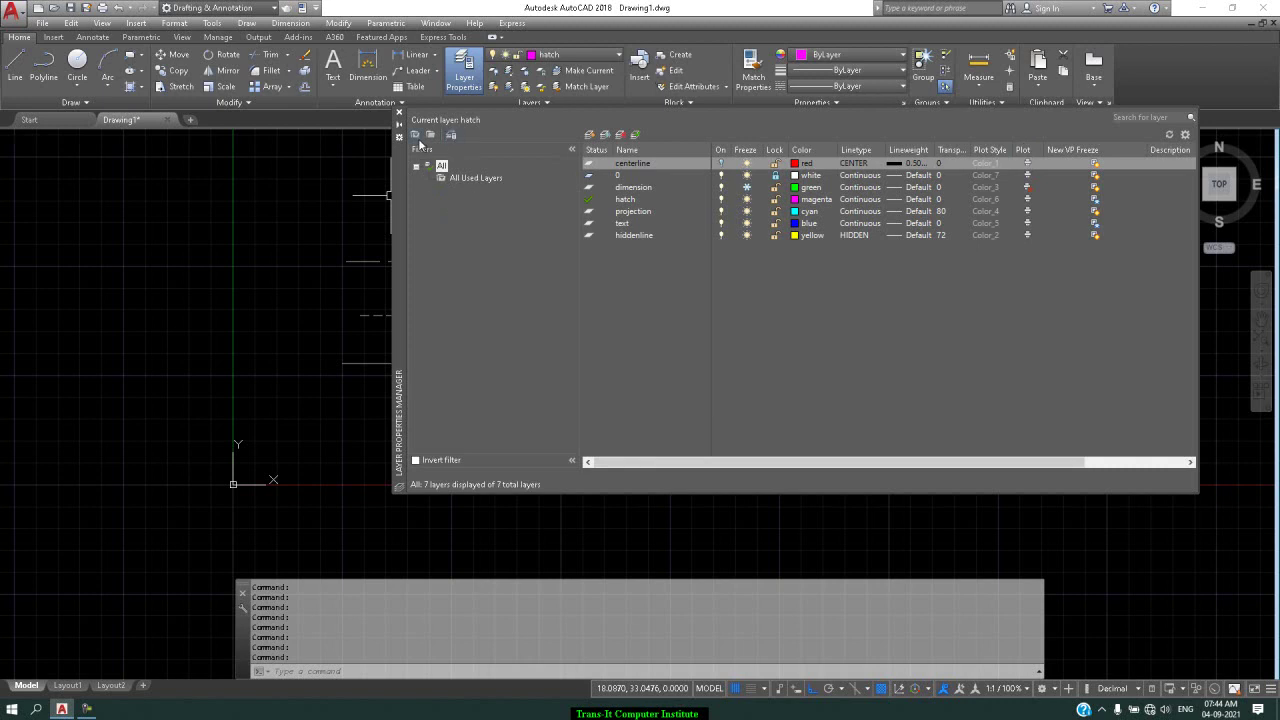
click(416, 135)
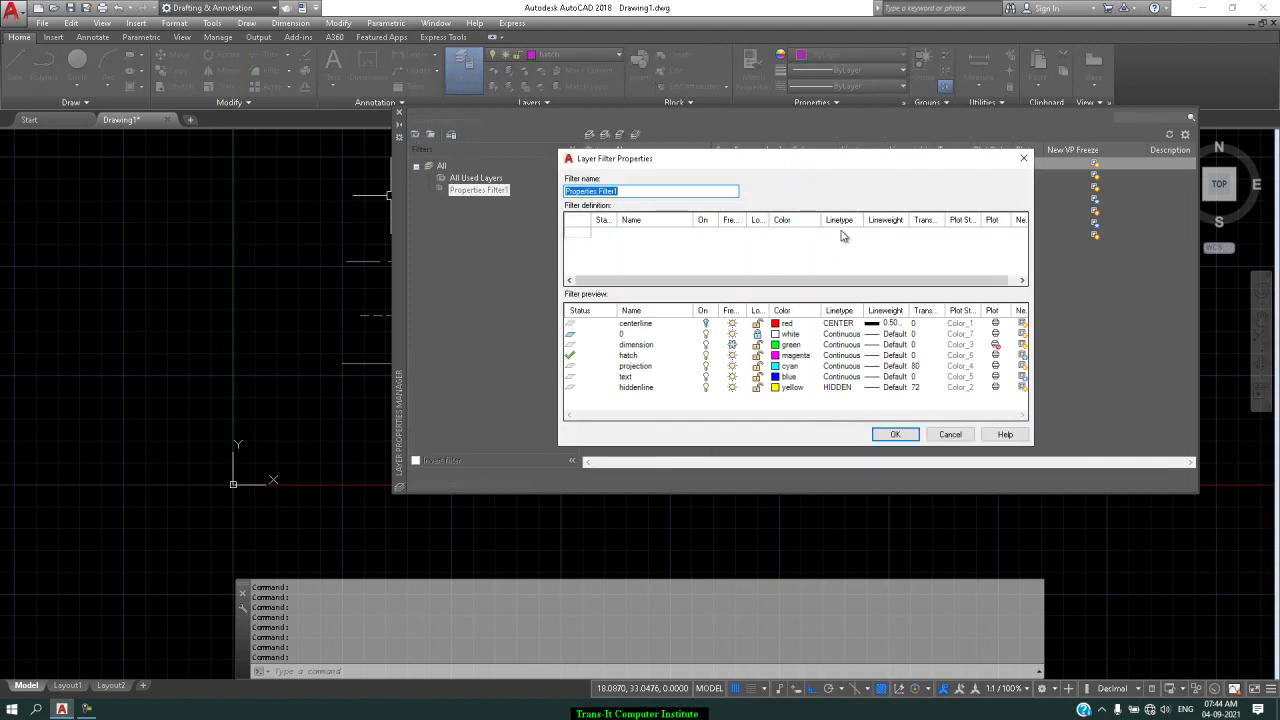
click(952, 436)
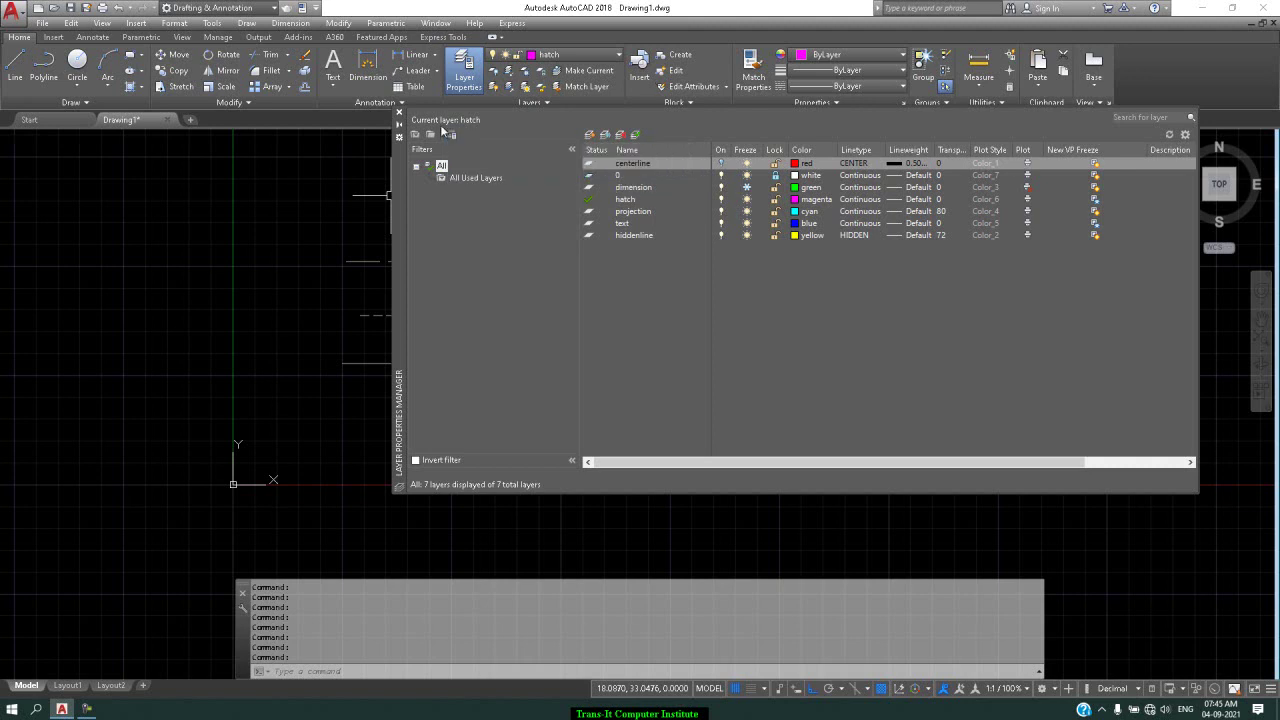
Start a blank Drawing2, view its layers, then return to Drawing1's layer manager.
click(399, 112)
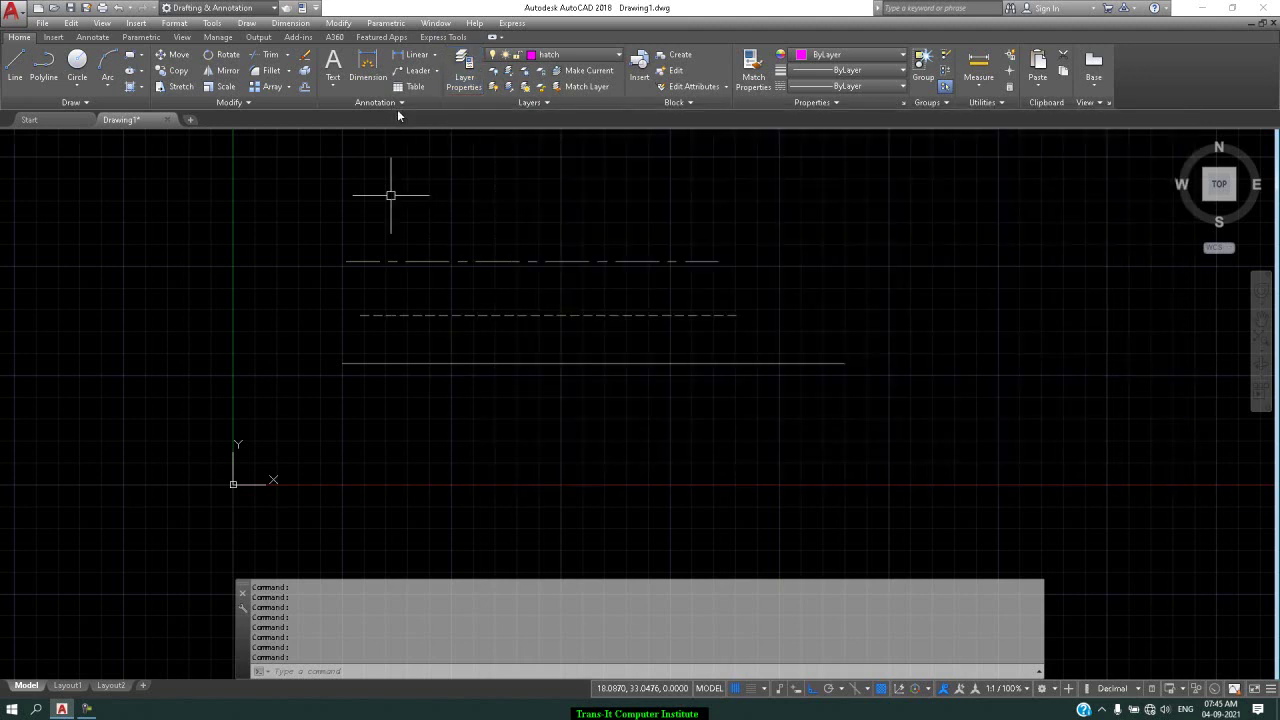
click(191, 120)
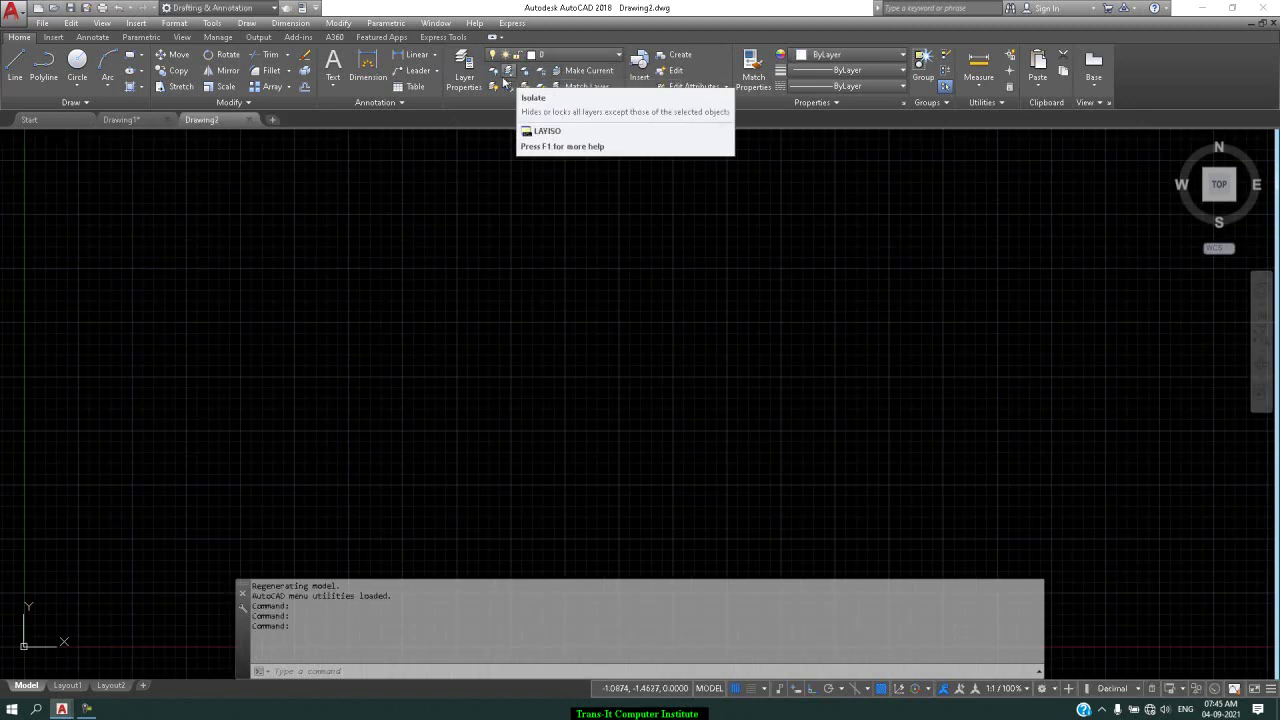
click(463, 72)
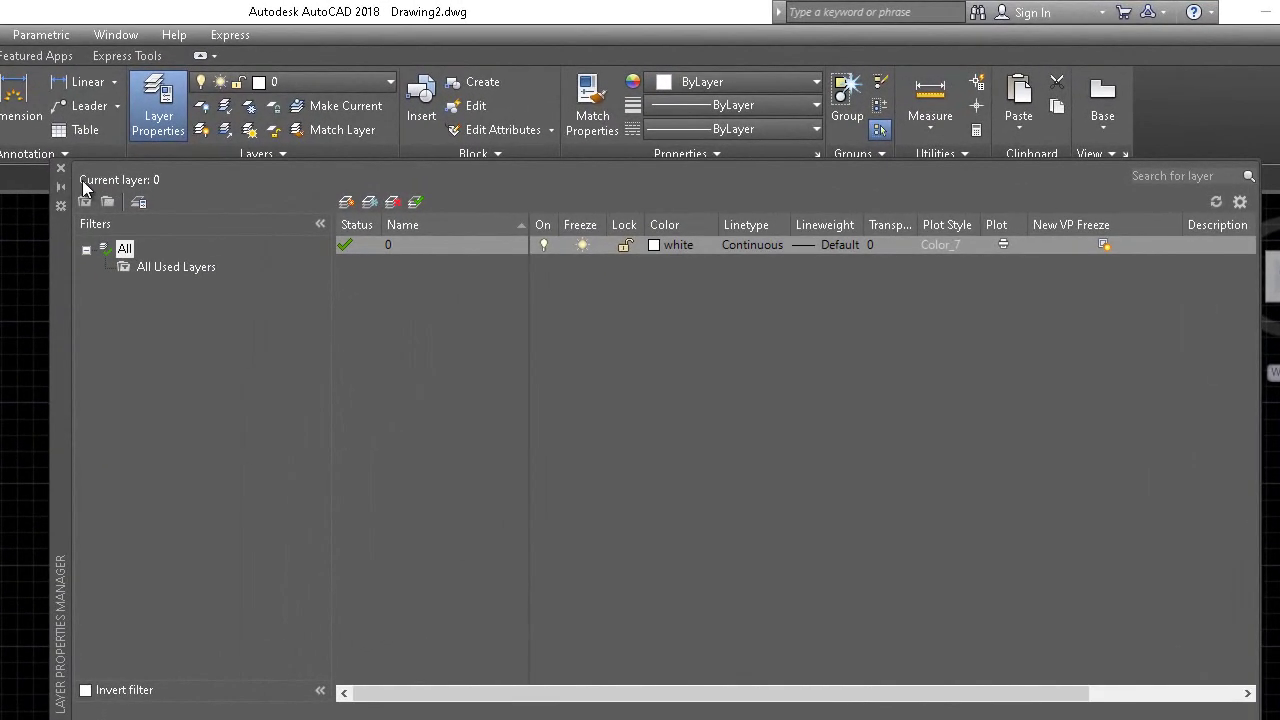
click(61, 168)
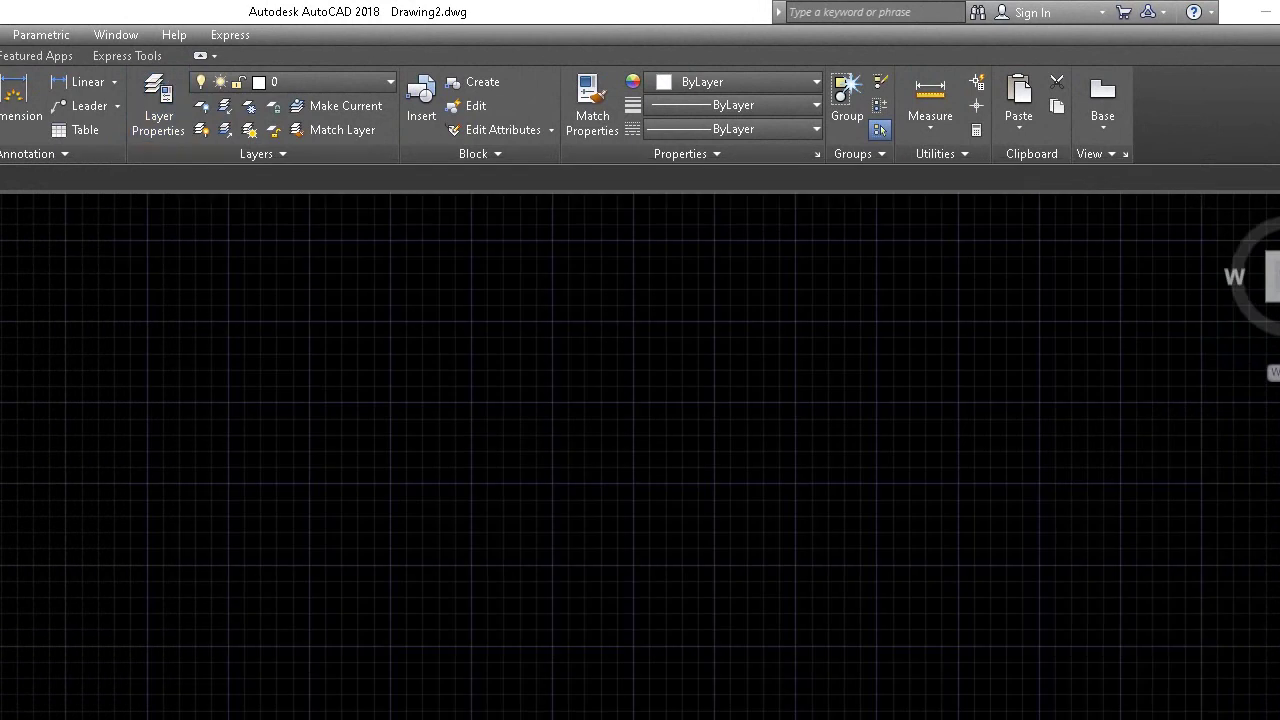
key(ctrl+Tab)
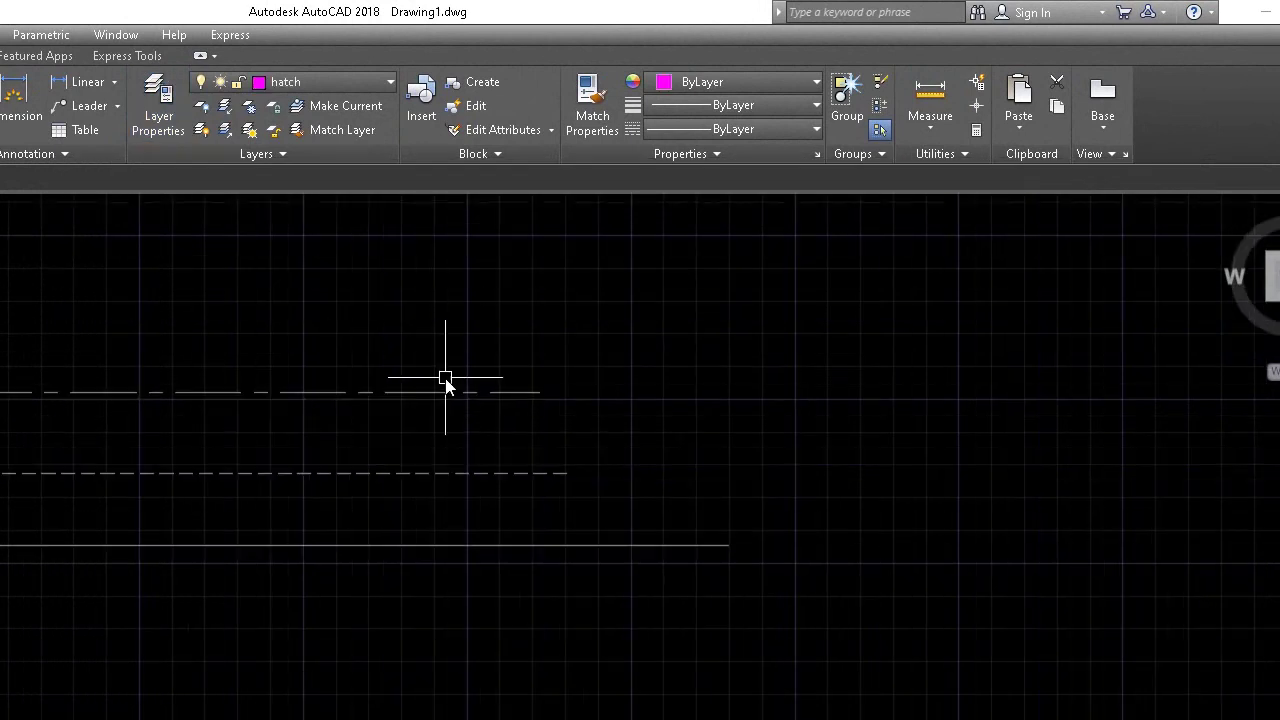
click(166, 88)
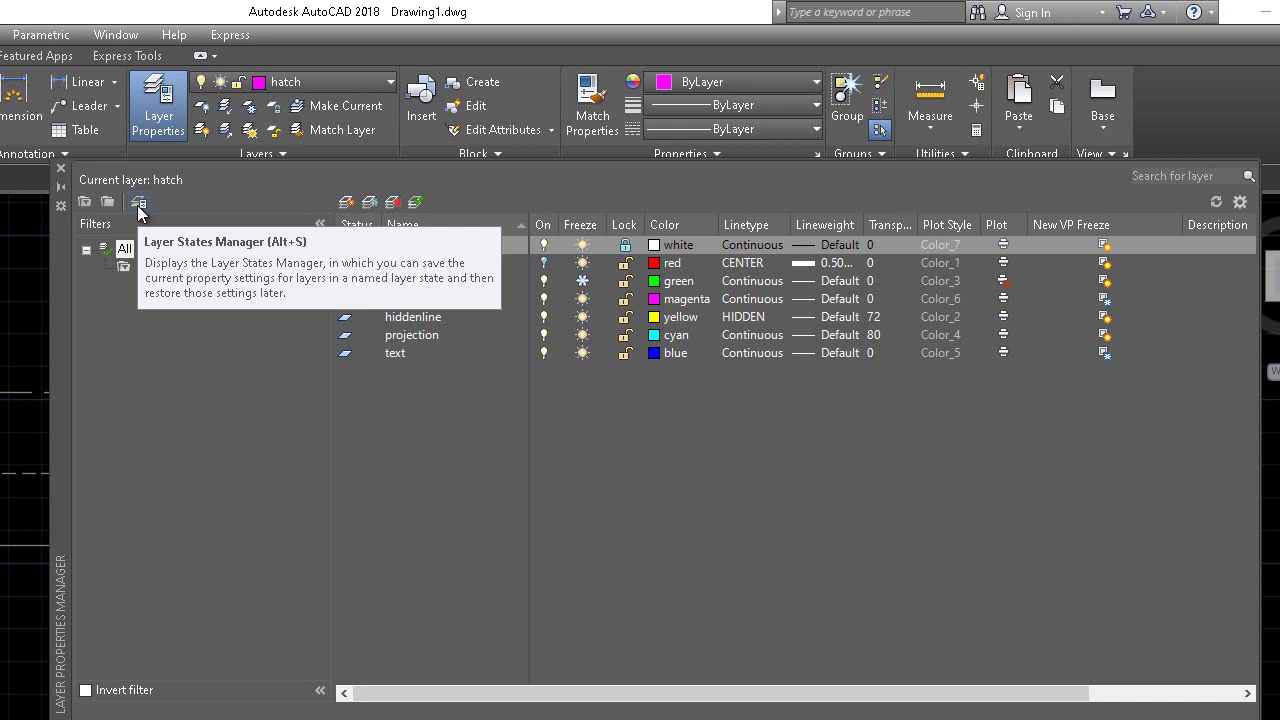
Save Drawing1's current layer settings as a new layer state named s1.
click(138, 204)
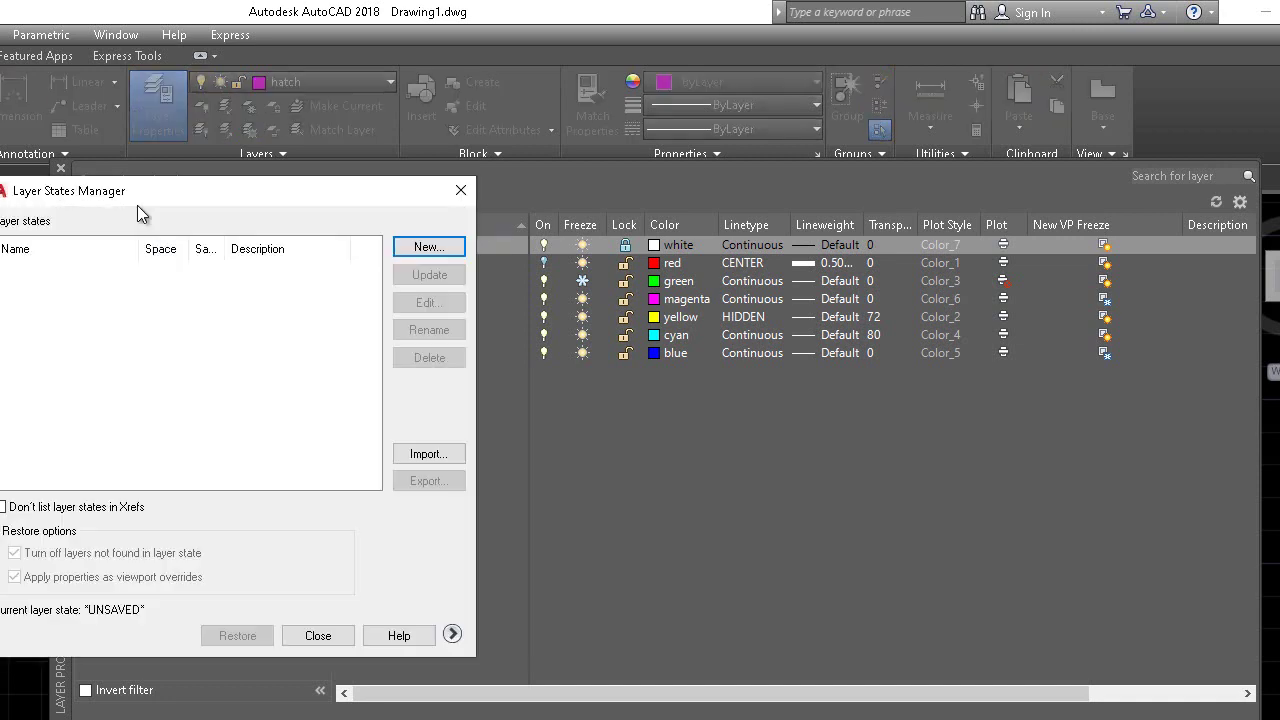
click(450, 249)
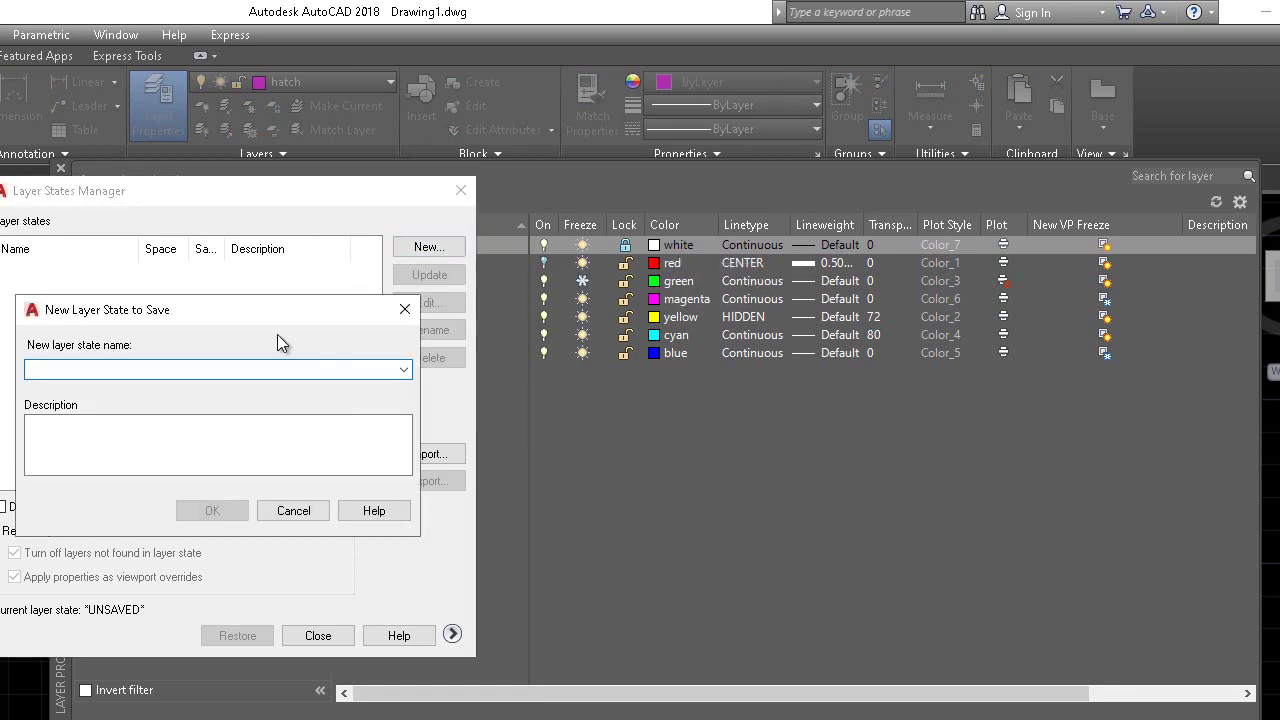
text(s1)
key(Return)
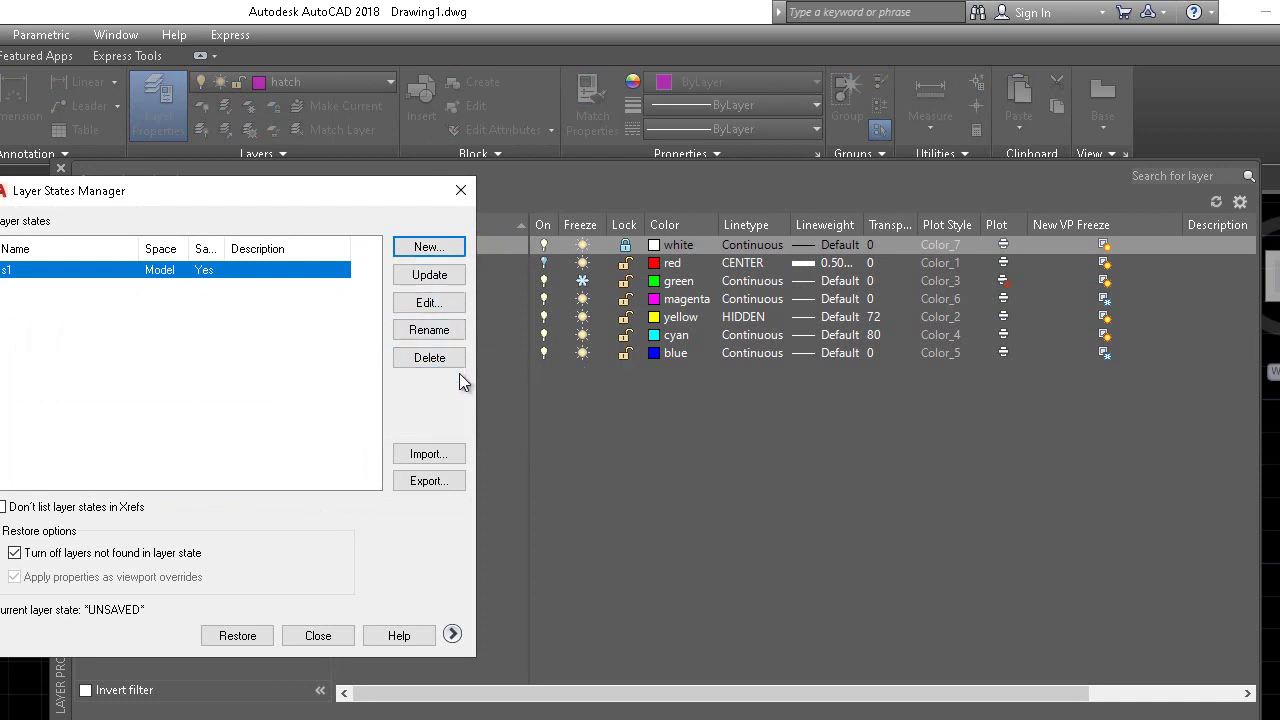
Export layer state s1 to Documents as s1.las, replacing the existing file.
click(428, 481)
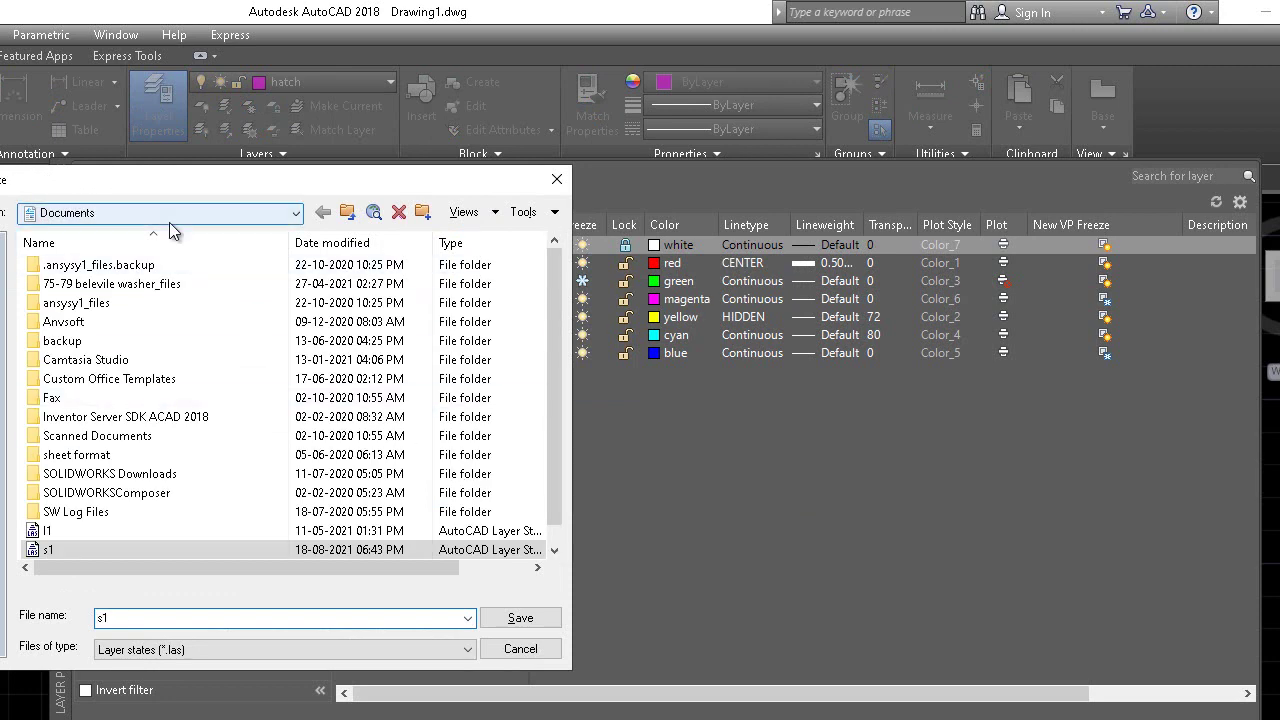
click(81, 553)
click(520, 615)
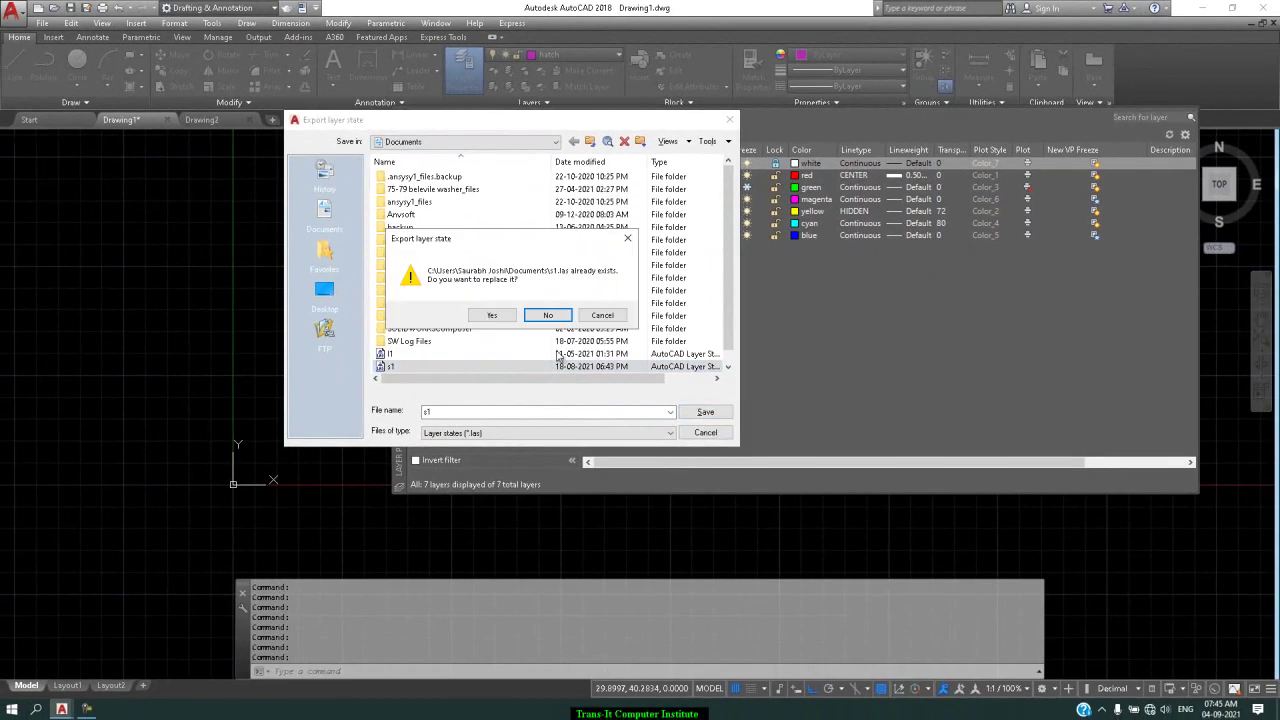
click(492, 315)
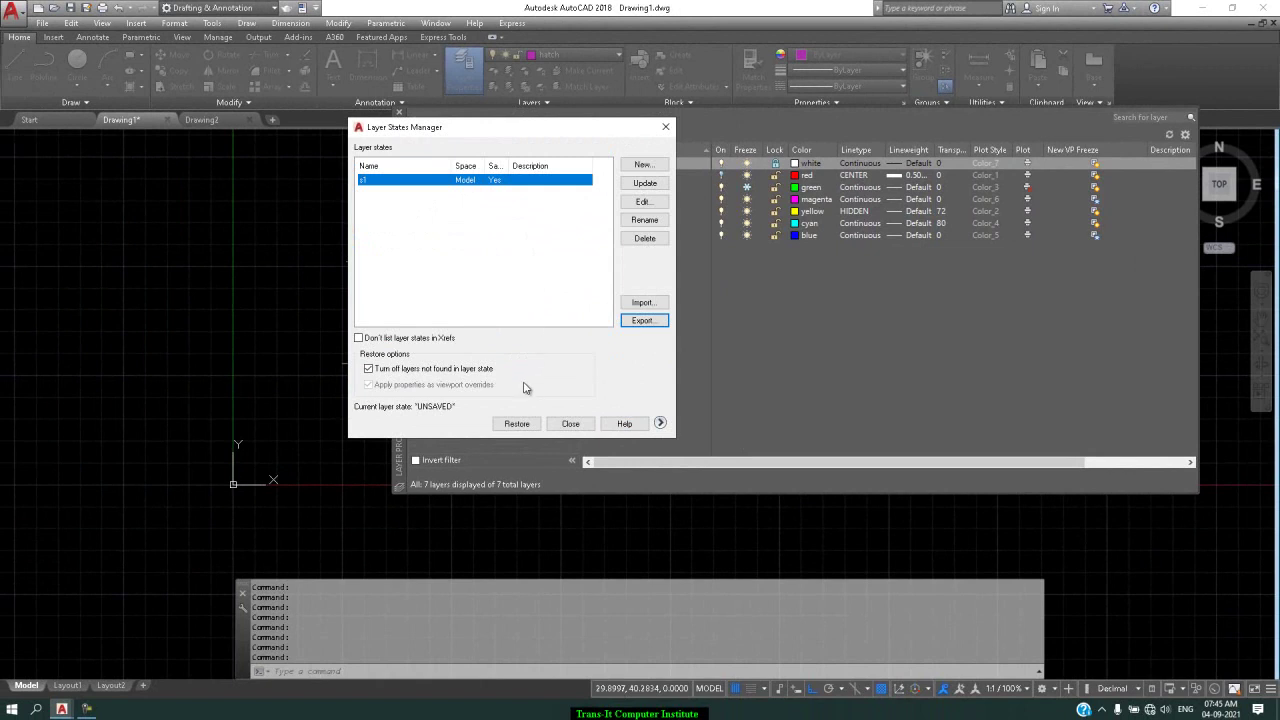
click(571, 424)
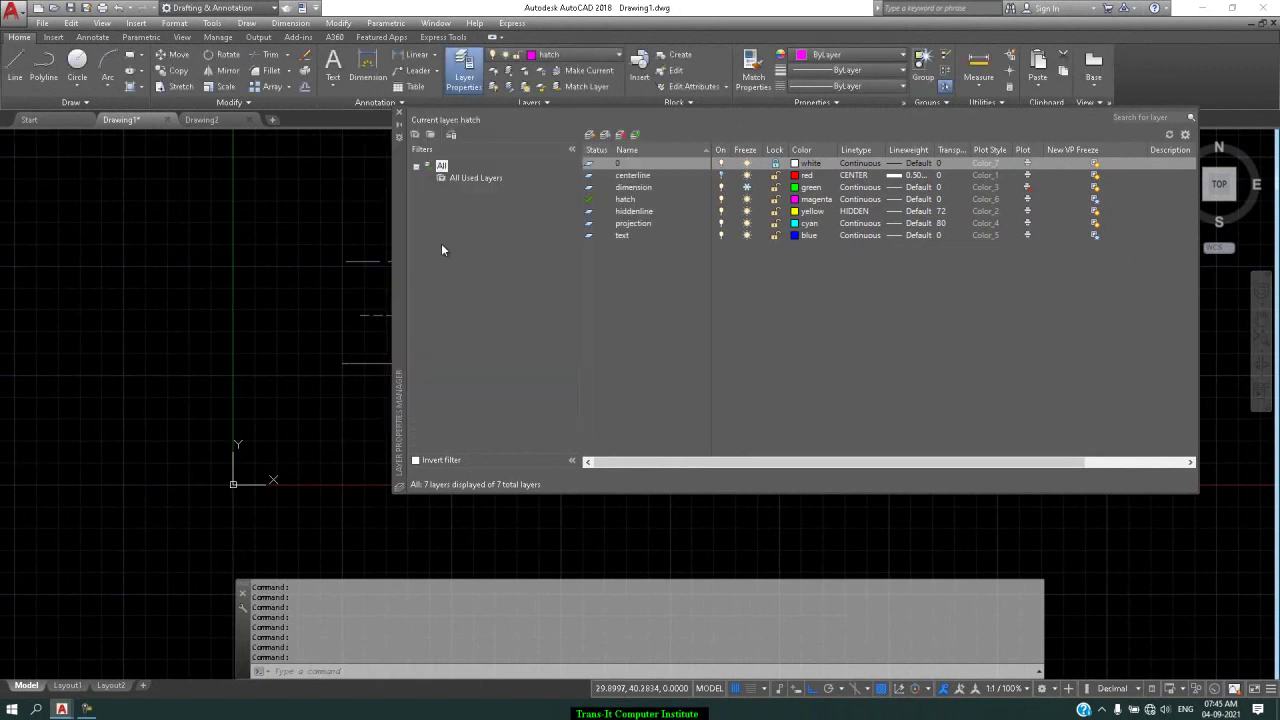
click(400, 113)
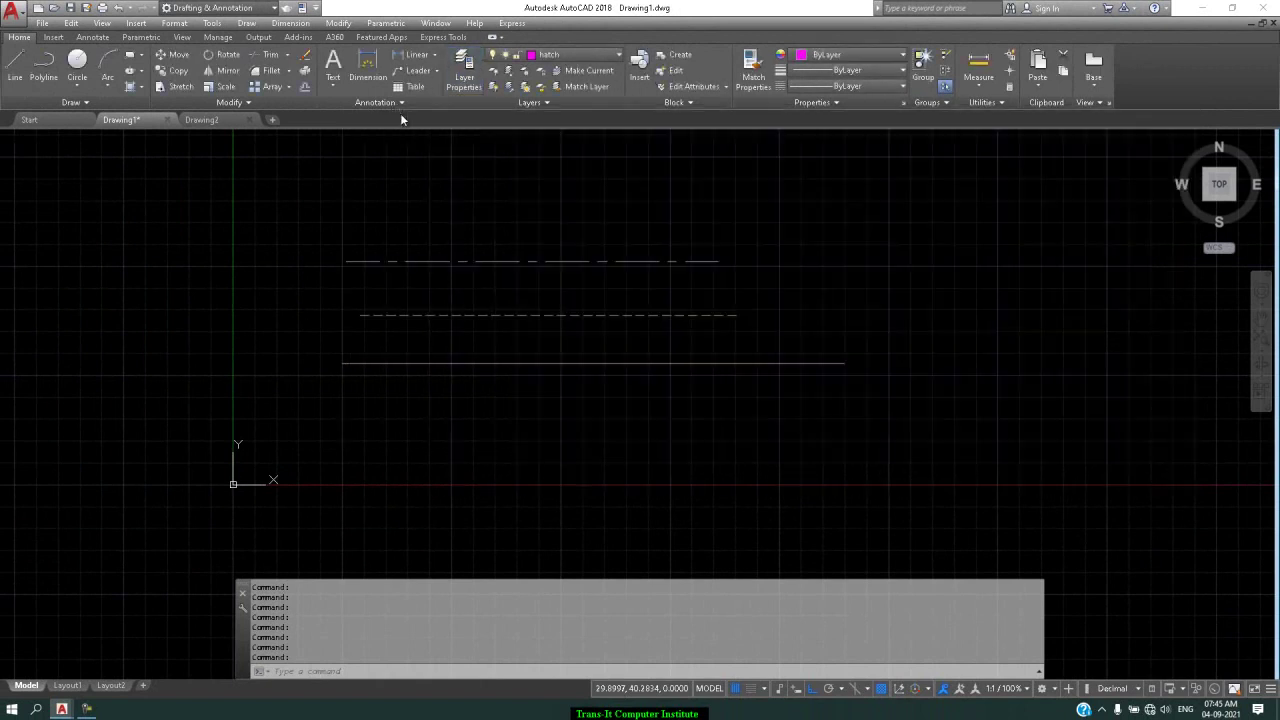
Switch to Drawing2 and open its Layer States Manager.
click(215, 118)
click(464, 72)
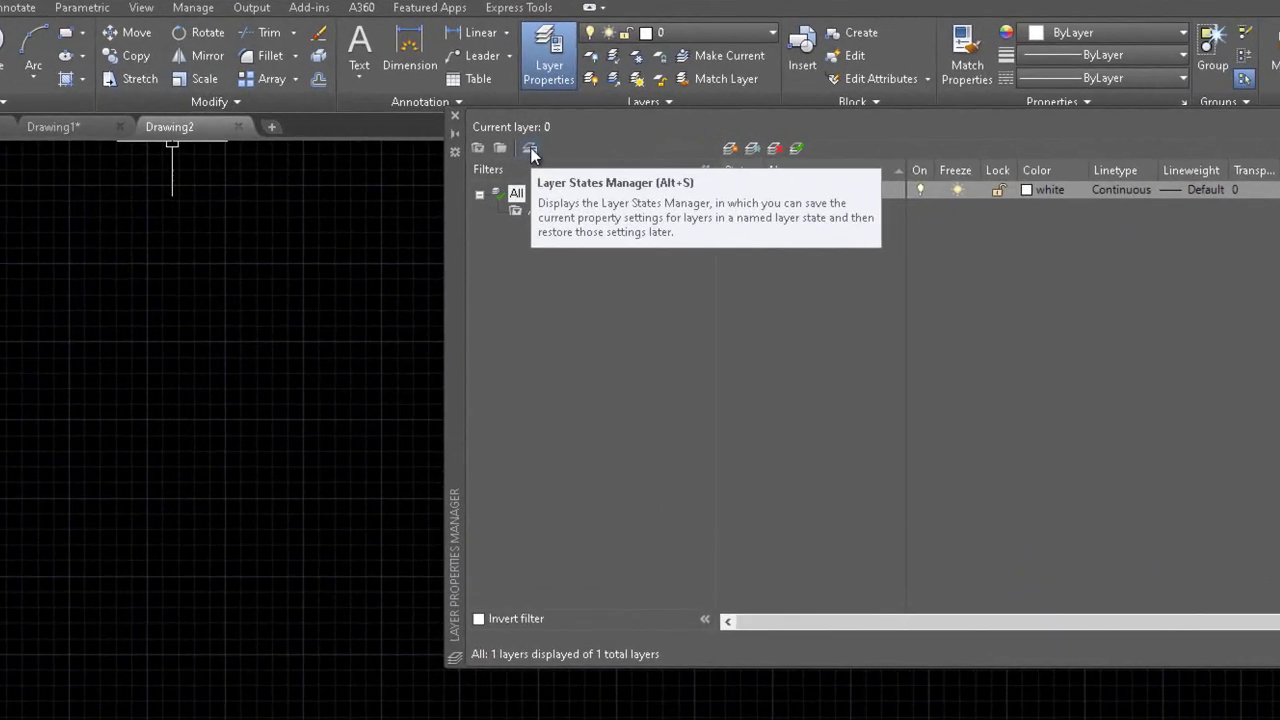
click(452, 137)
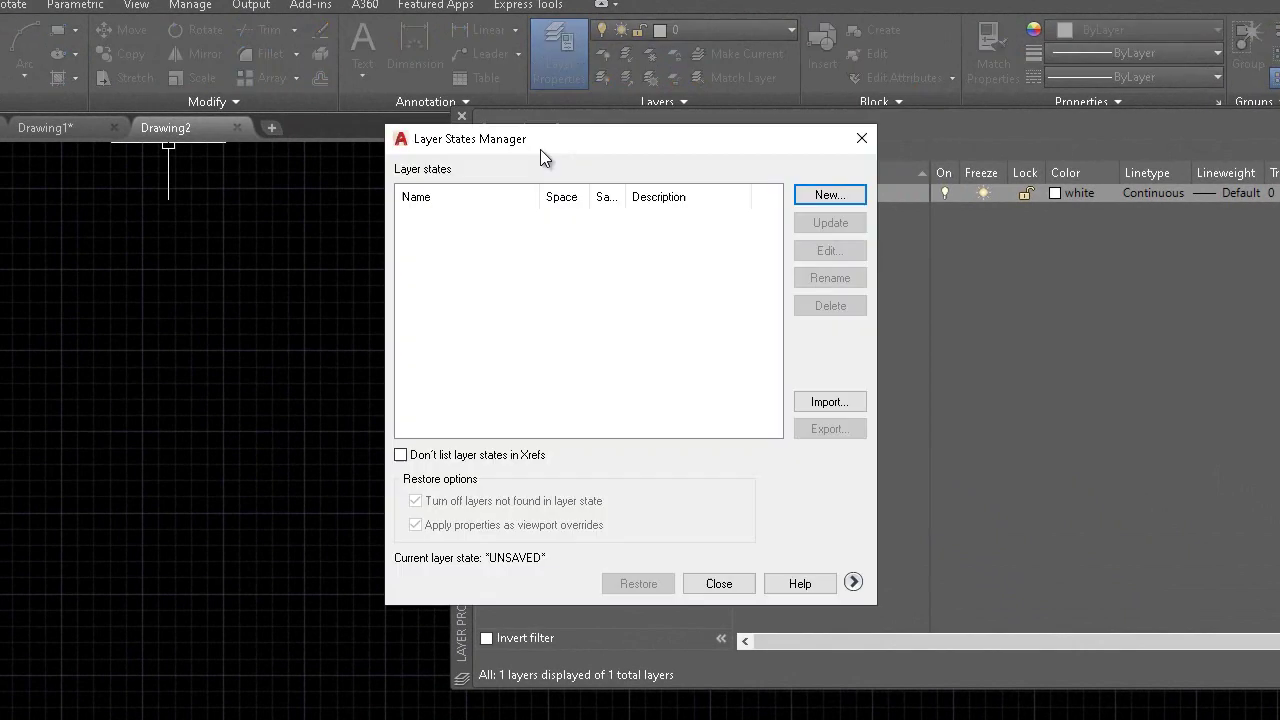
Import the s1.las layer state file, filtering by *.las, and accept the linetype warning.
click(812, 401)
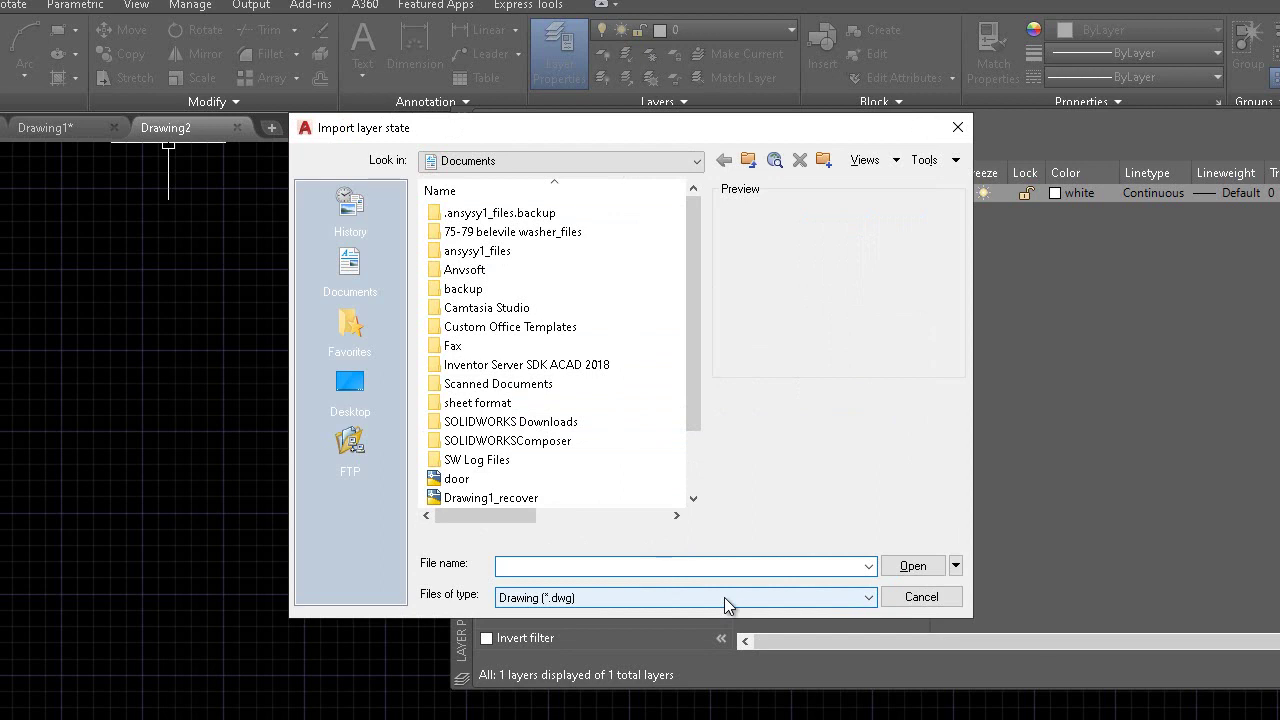
click(724, 597)
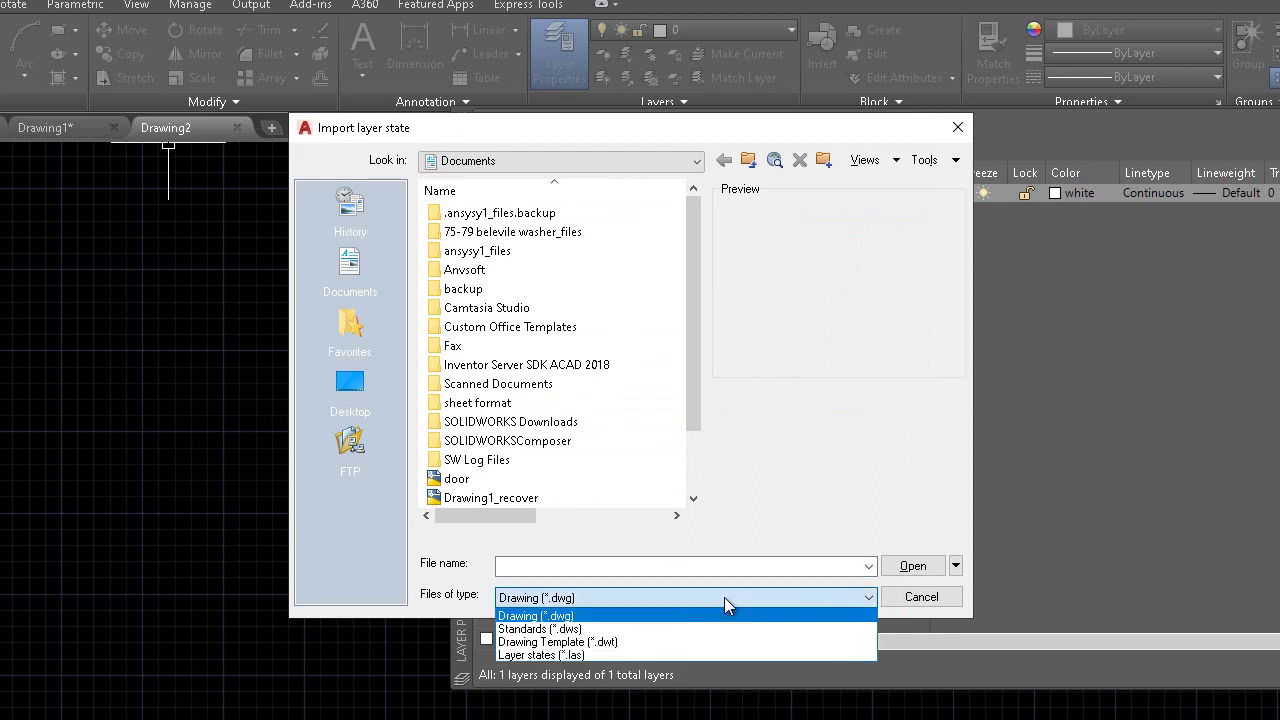
click(621, 655)
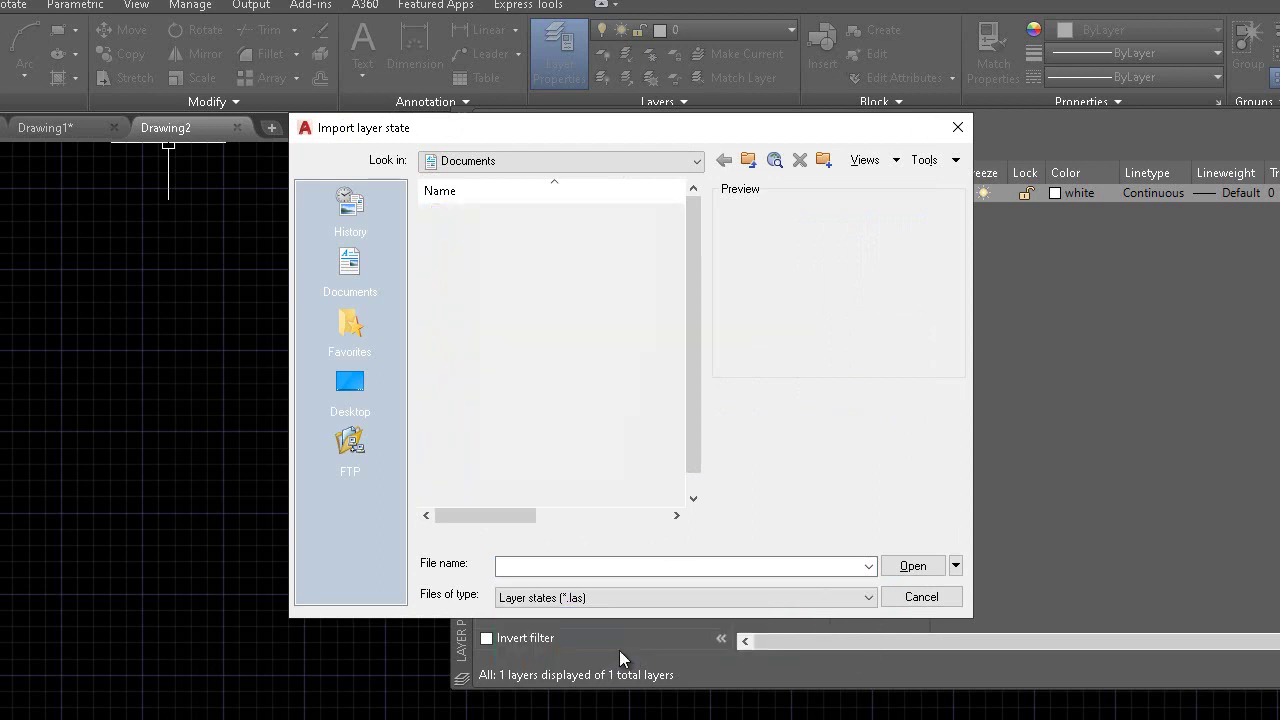
click(449, 497)
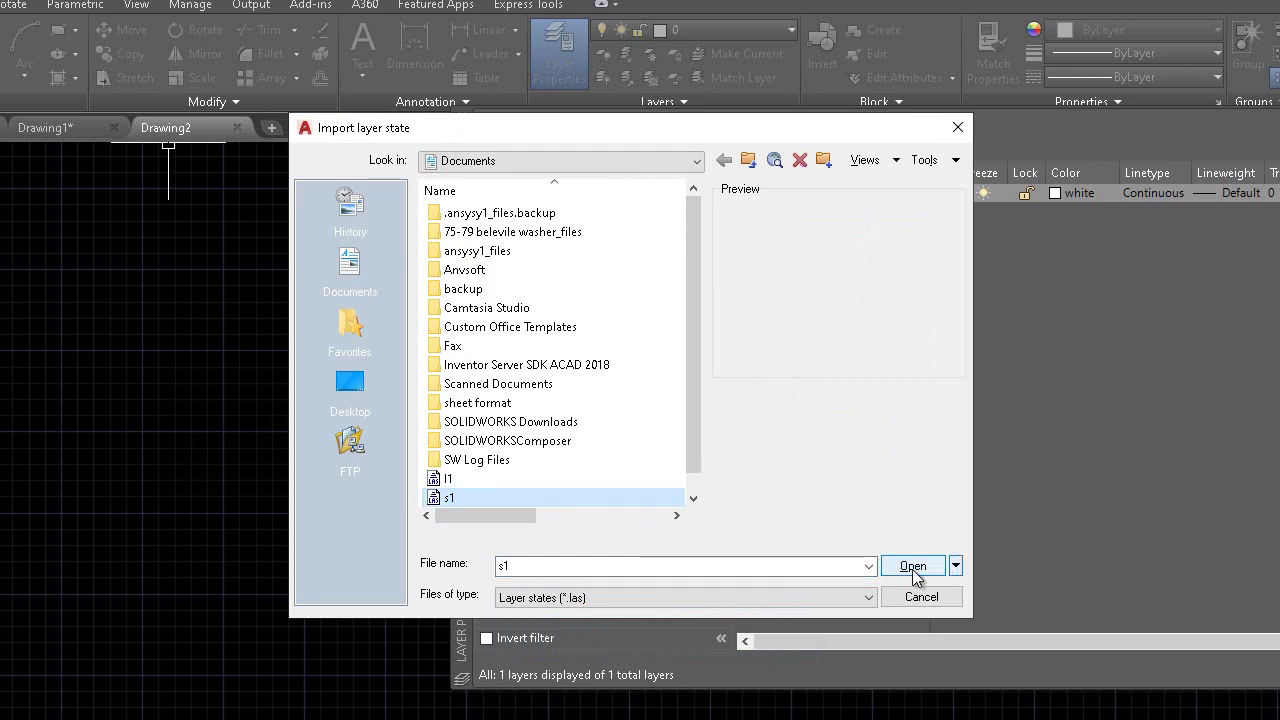
click(912, 566)
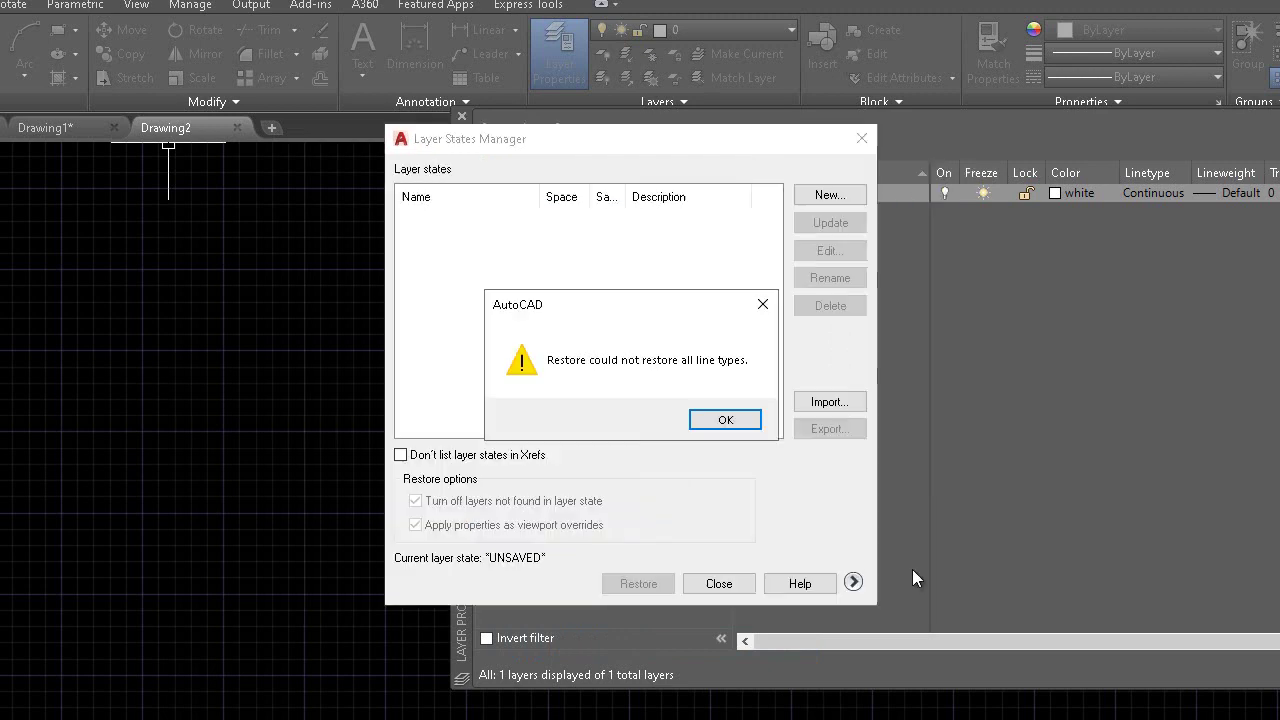
click(741, 418)
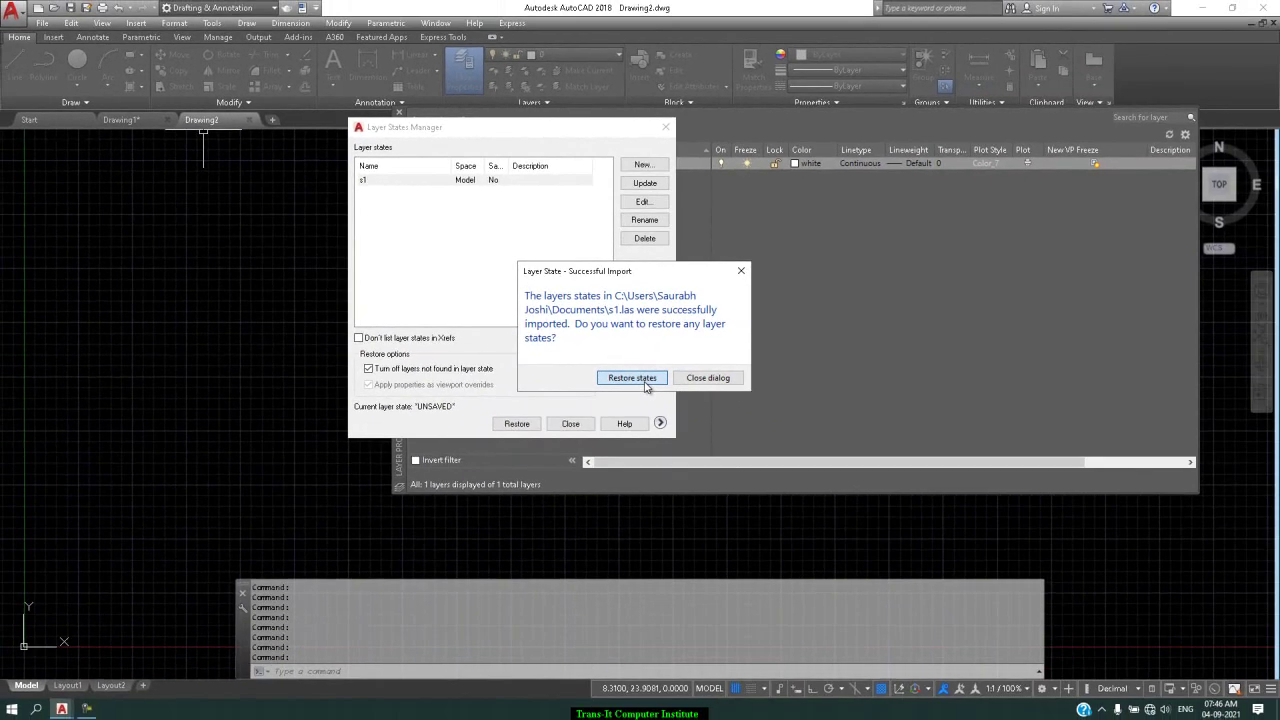
Restore the imported s1 state so its seven layers load with hatch current.
click(826, 510)
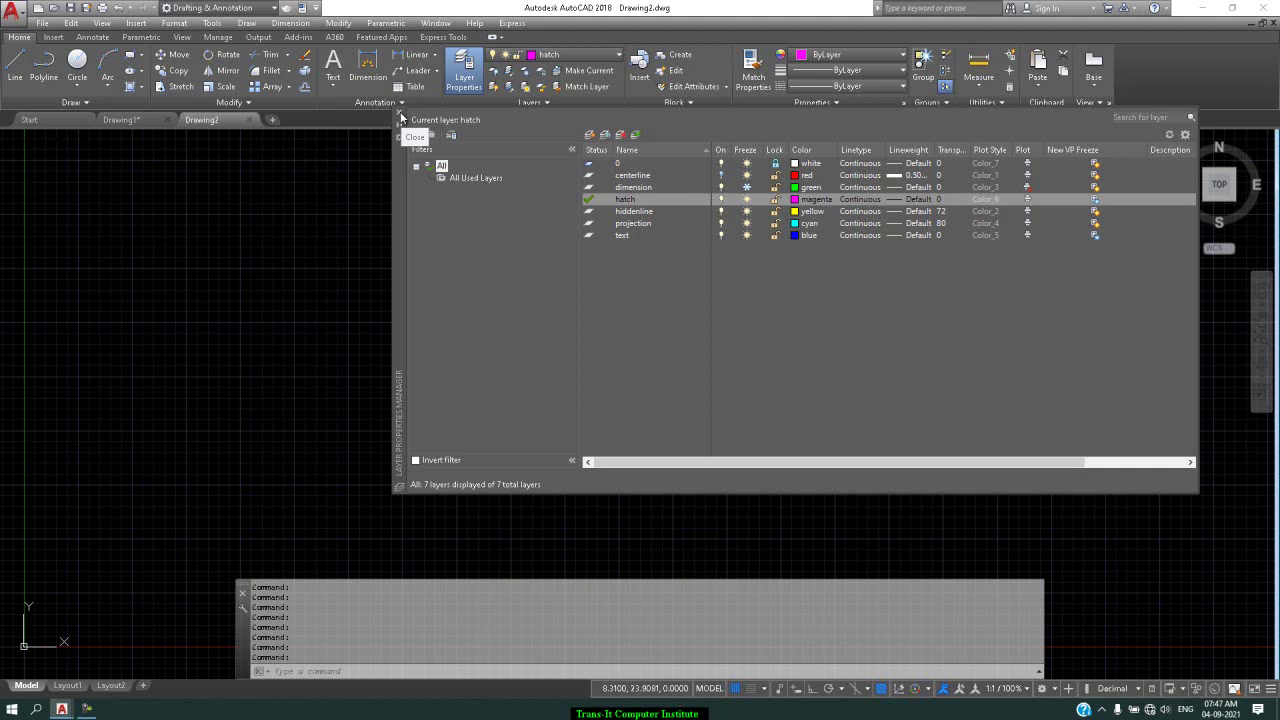
Return to Drawing1 and reopen its Layer Properties Manager.
click(400, 116)
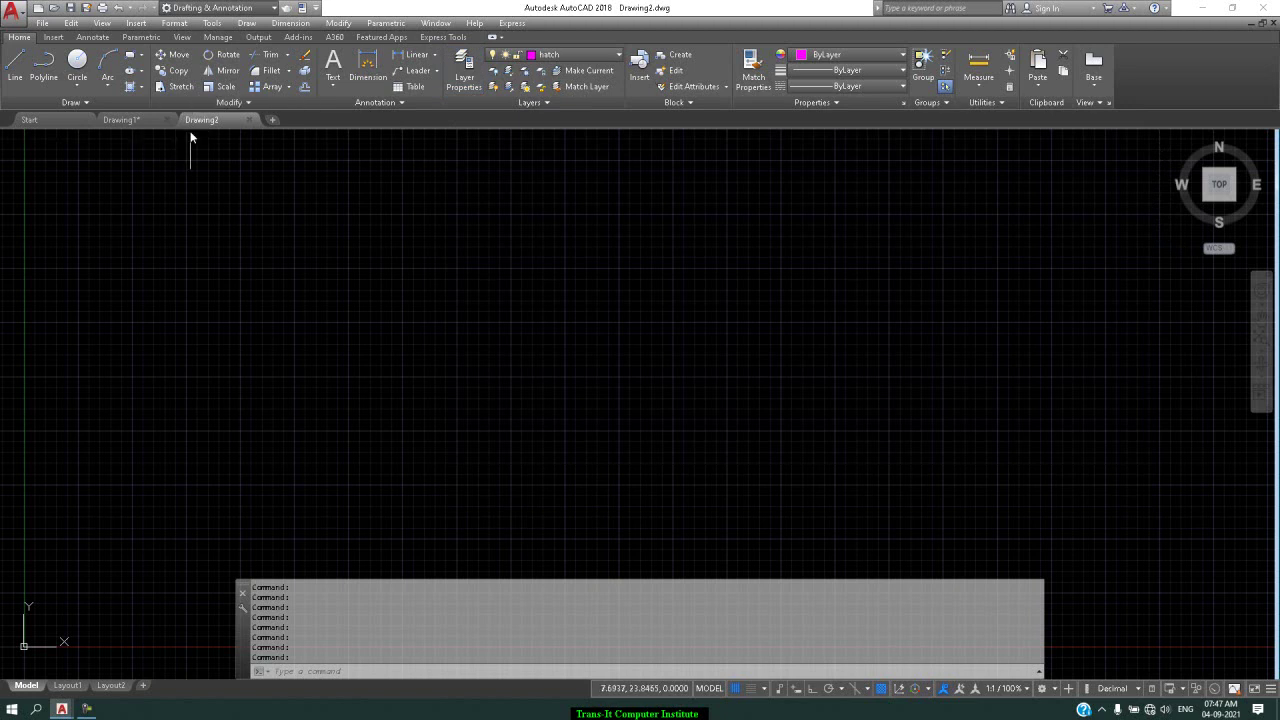
click(140, 124)
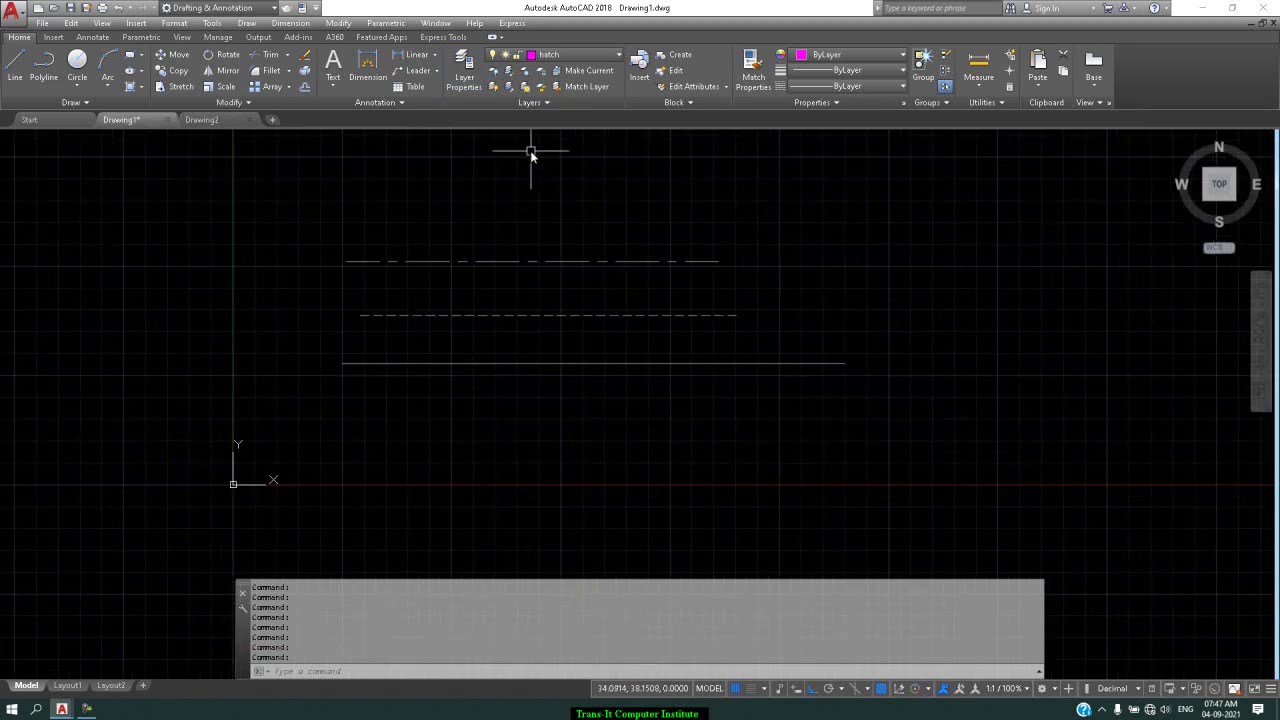
click(464, 72)
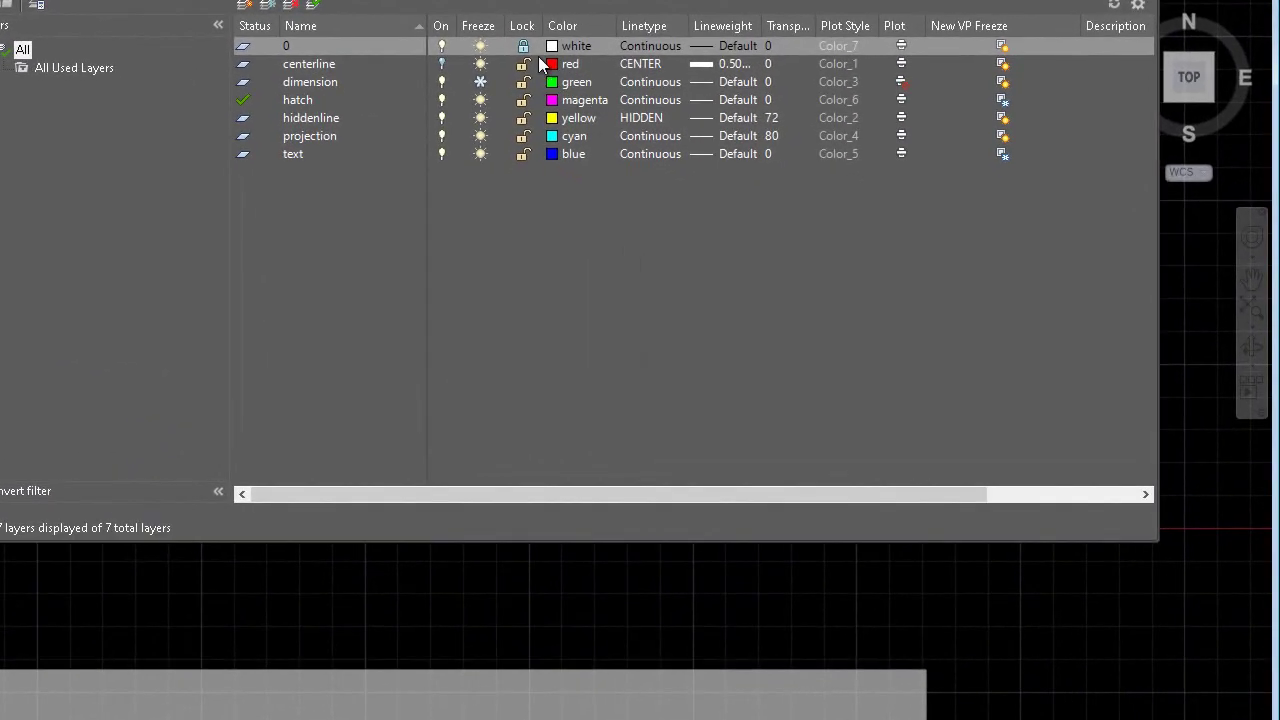
Unlock layer 0 and thaw the dimension layer in Drawing1.
click(526, 48)
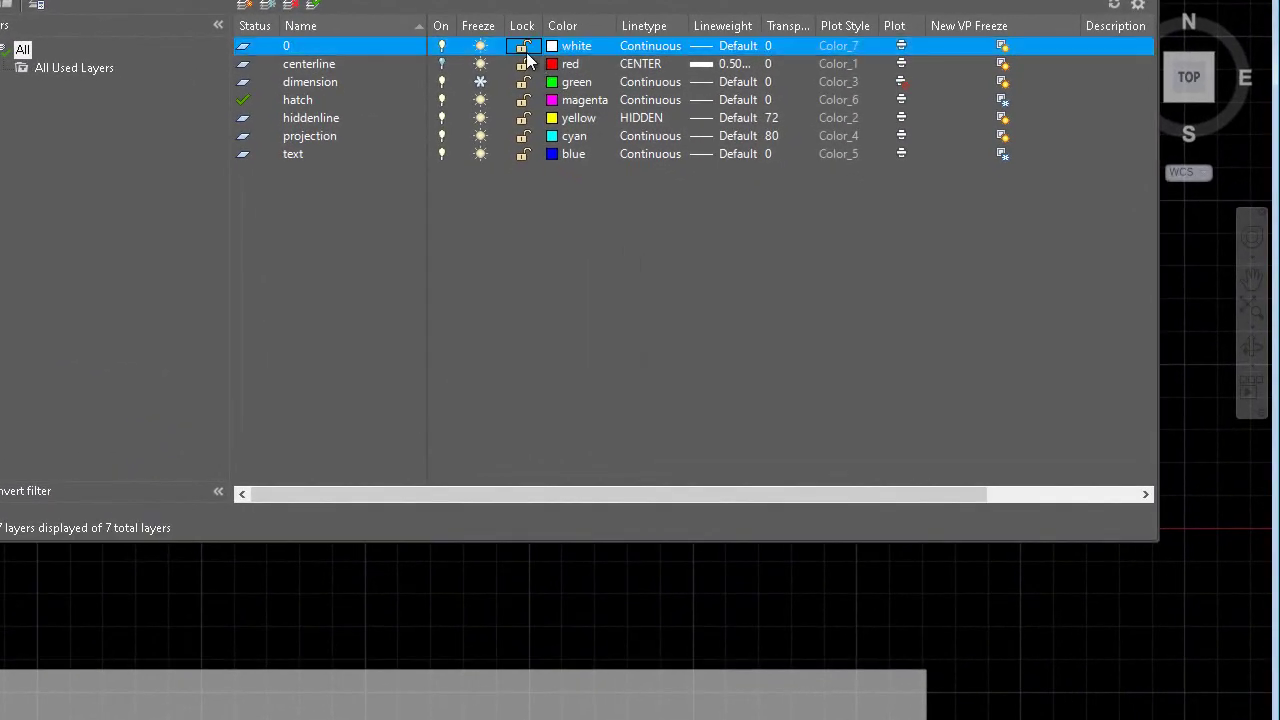
click(441, 66)
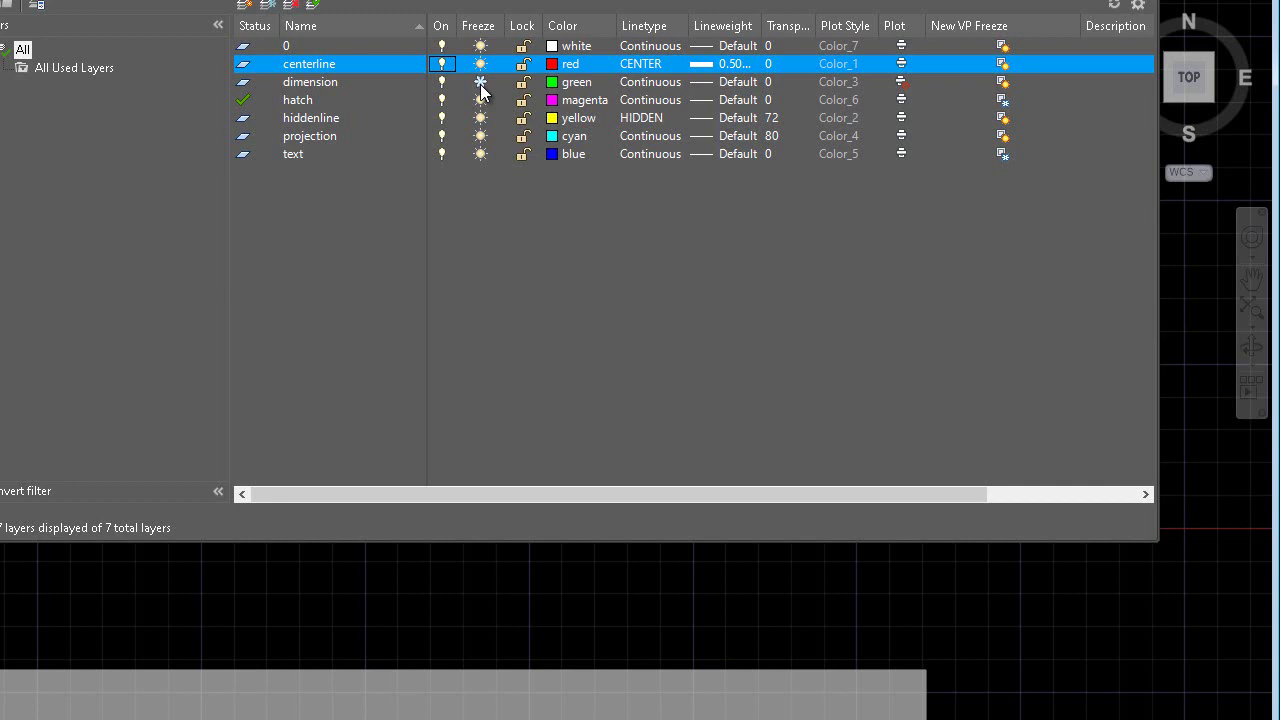
click(480, 86)
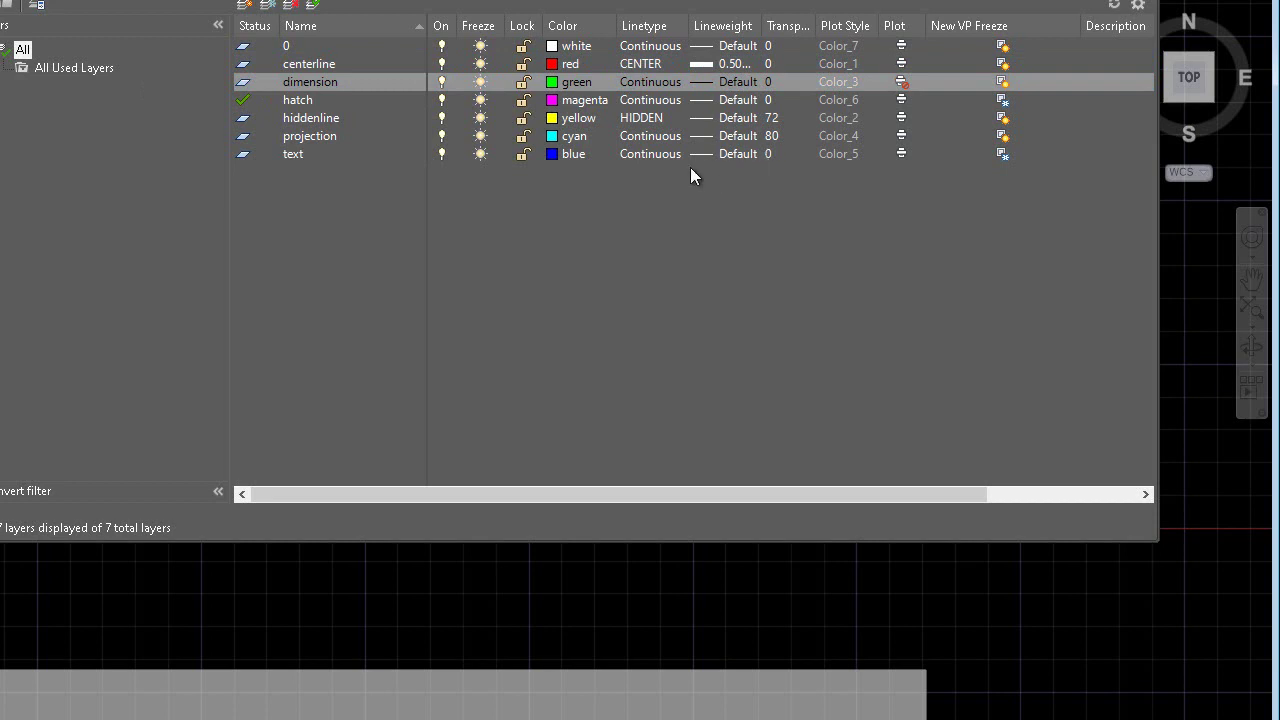
click(912, 83)
click(1070, 176)
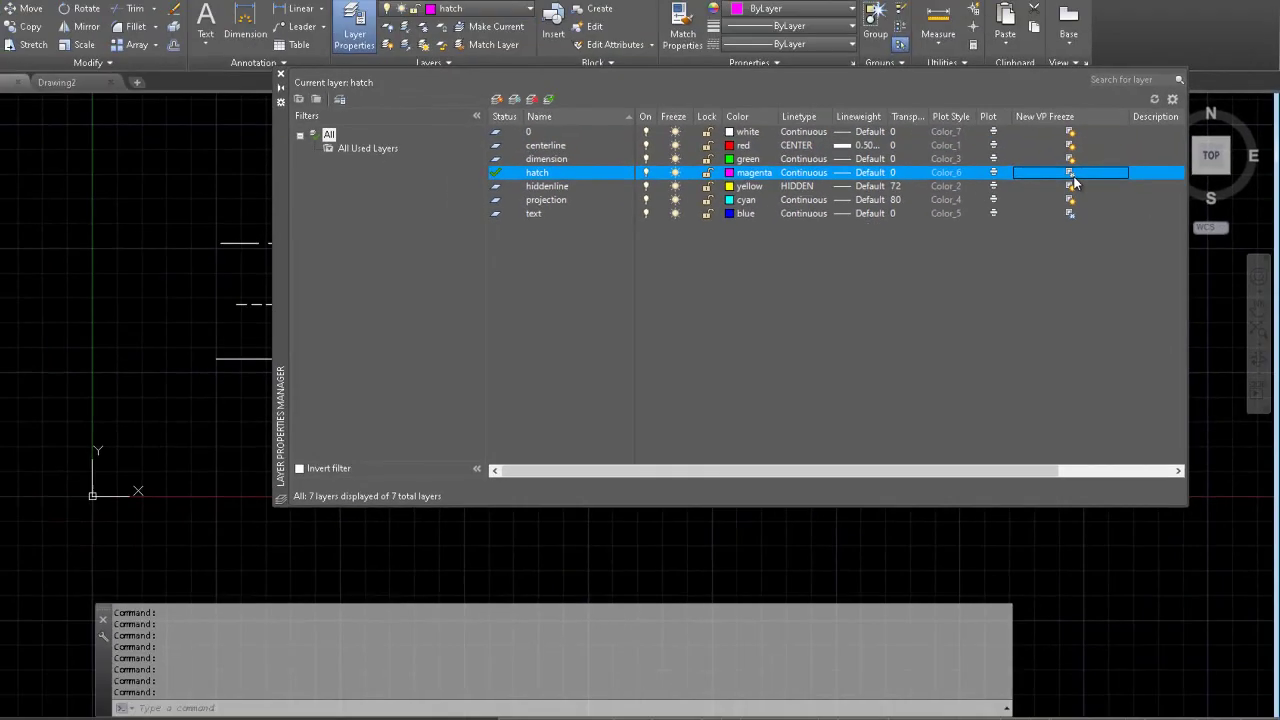
click(1096, 234)
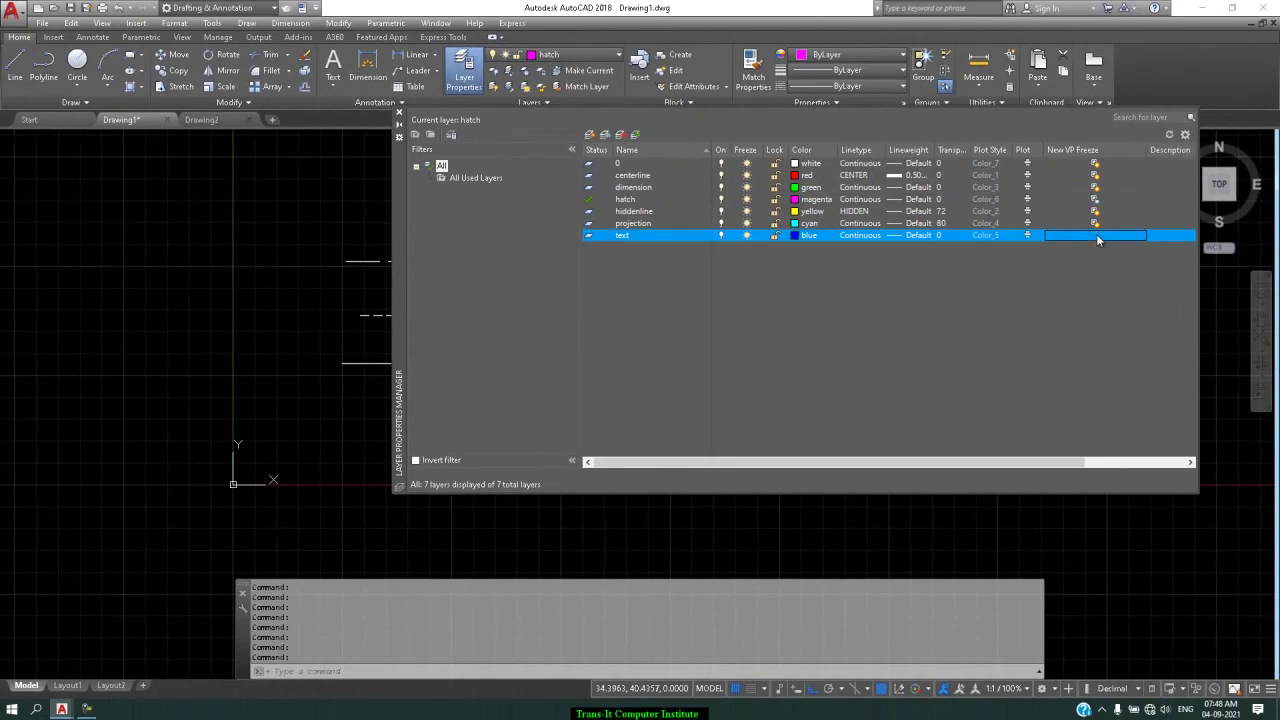
click(398, 112)
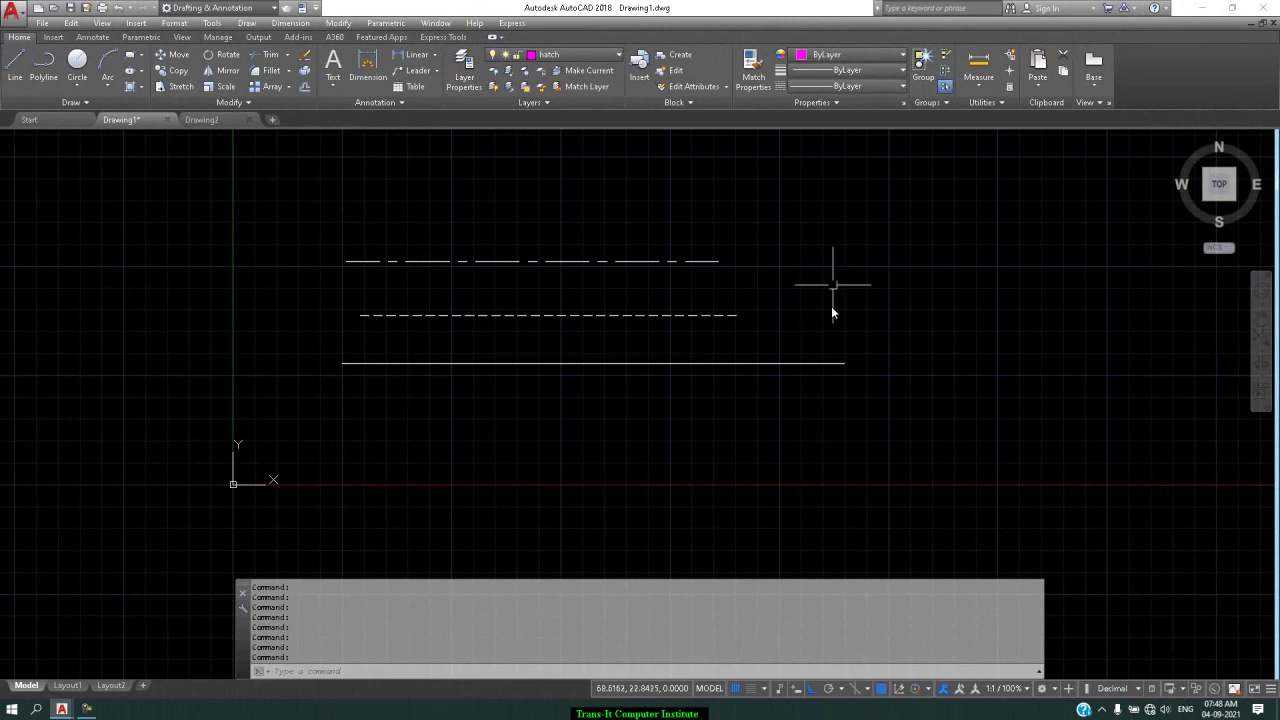
Turn the grid off and draw a magenta line on the hatch layer near the top.
click(736, 688)
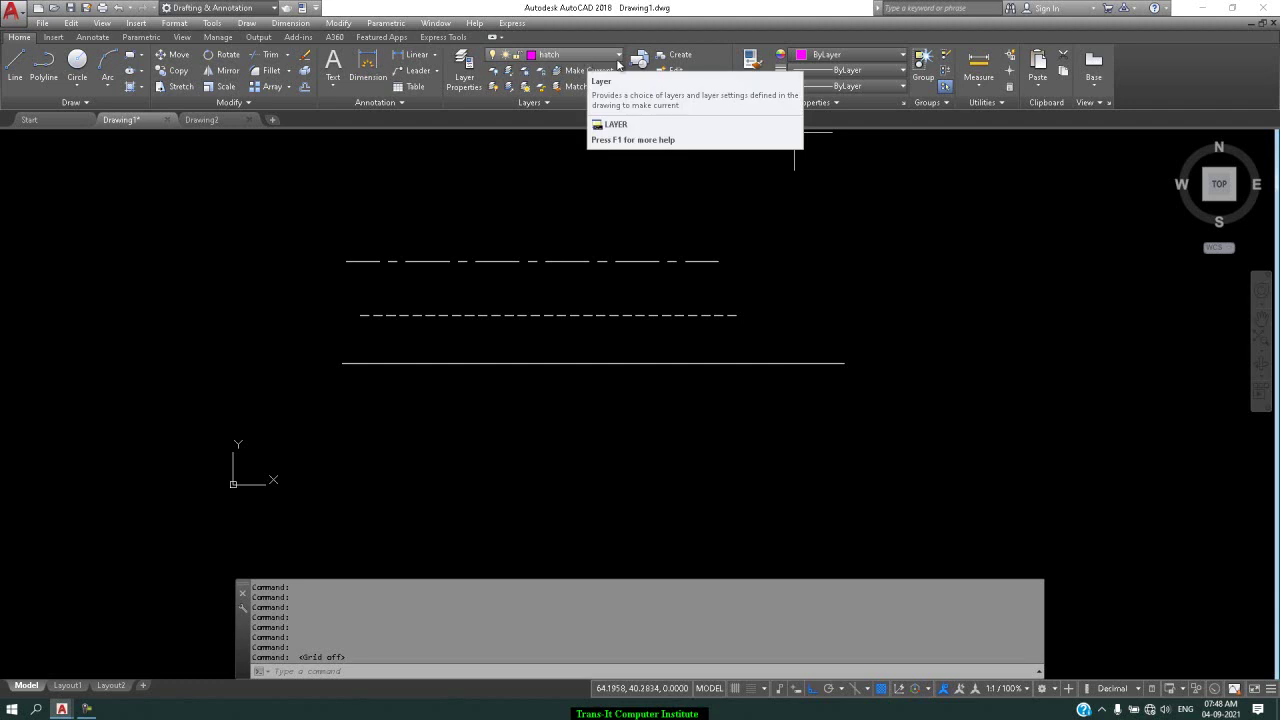
click(15, 64)
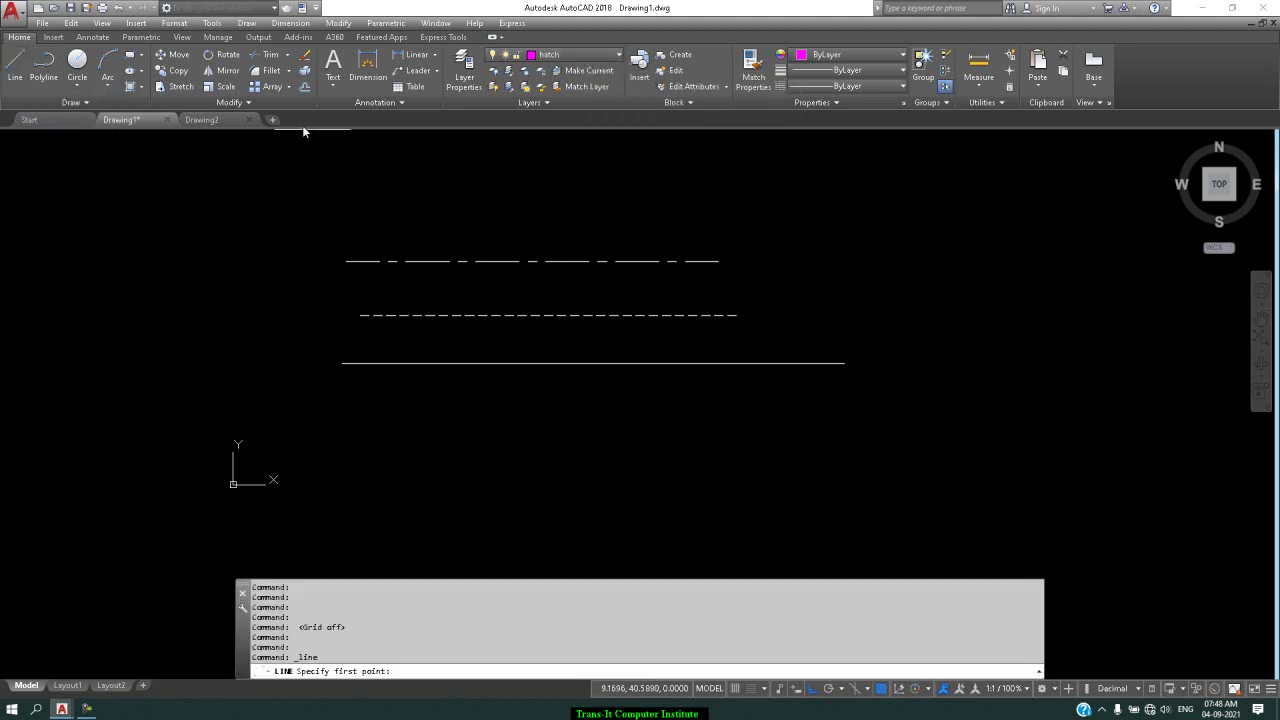
click(468, 165)
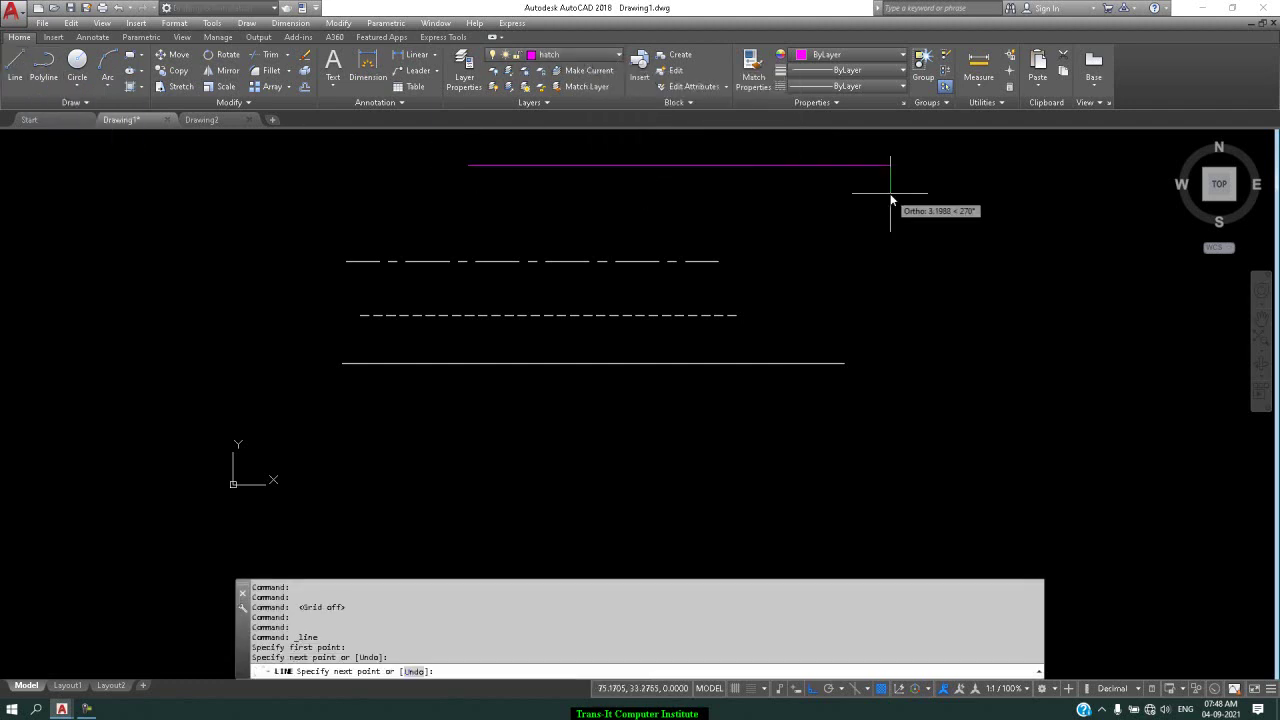
key(Return)
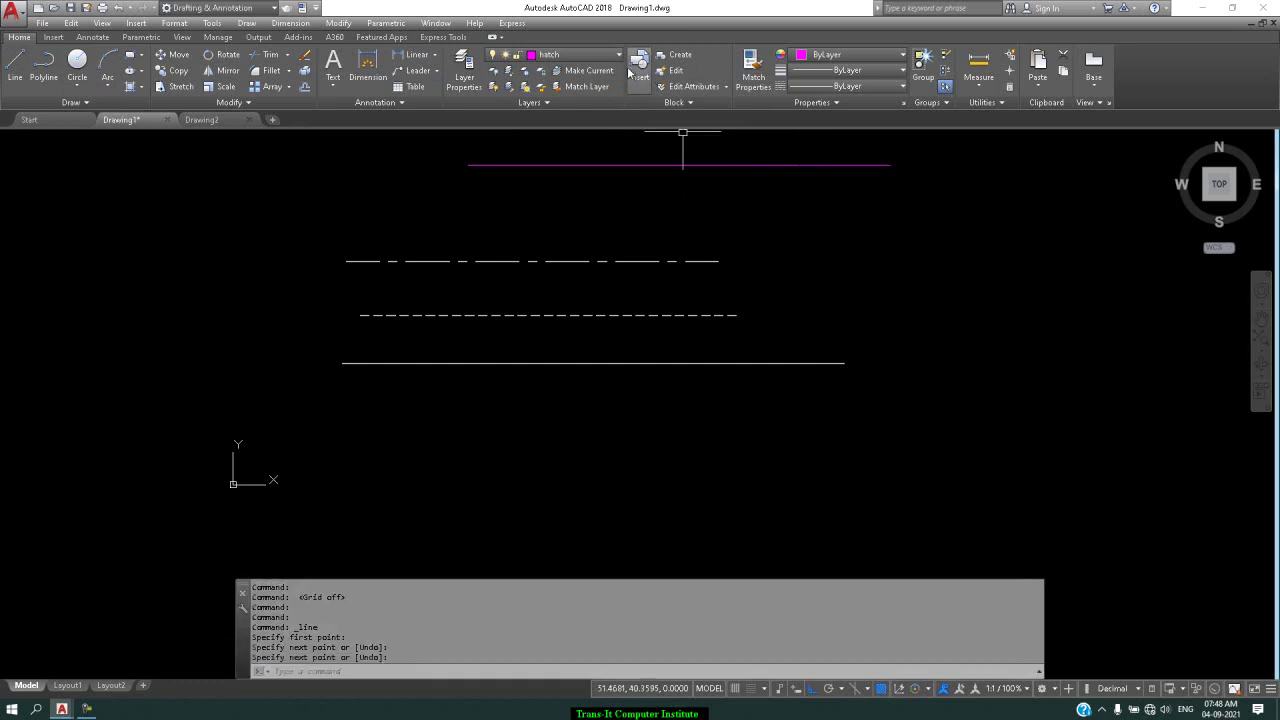
Make layer 0 current and draw a white horizontal line below the magenta one.
click(602, 58)
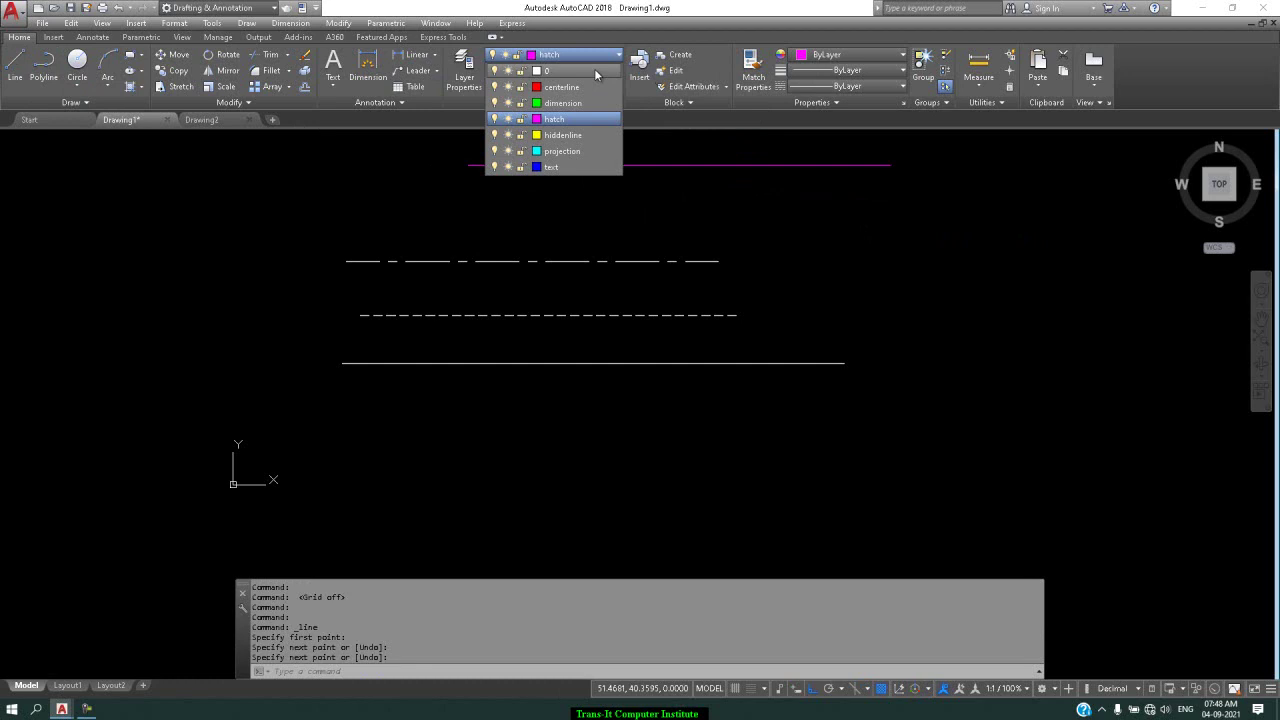
click(595, 71)
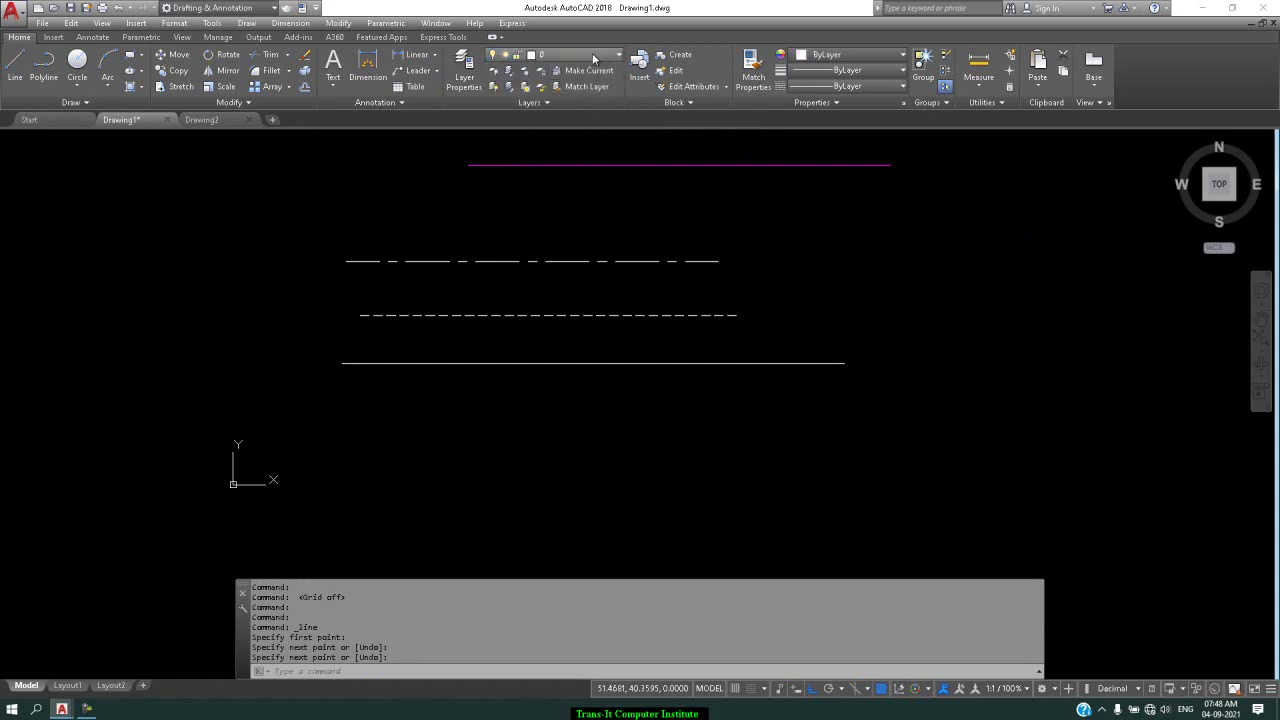
click(15, 66)
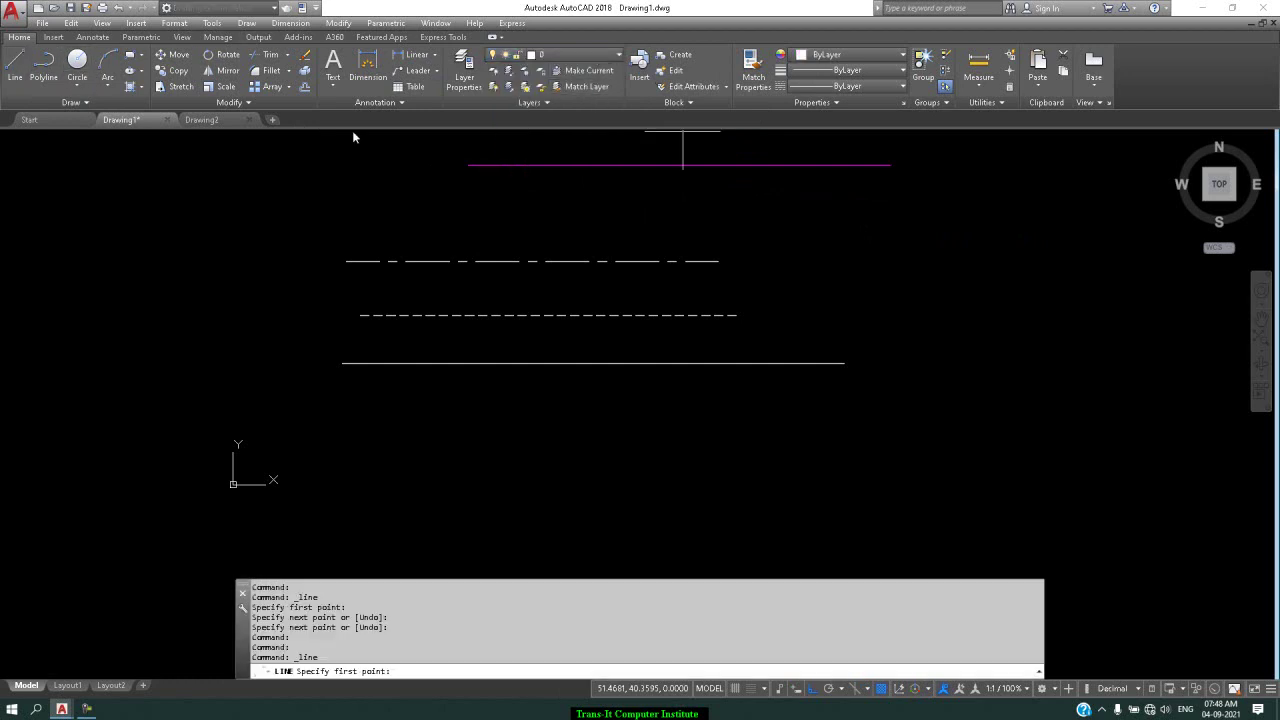
click(439, 202)
click(965, 224)
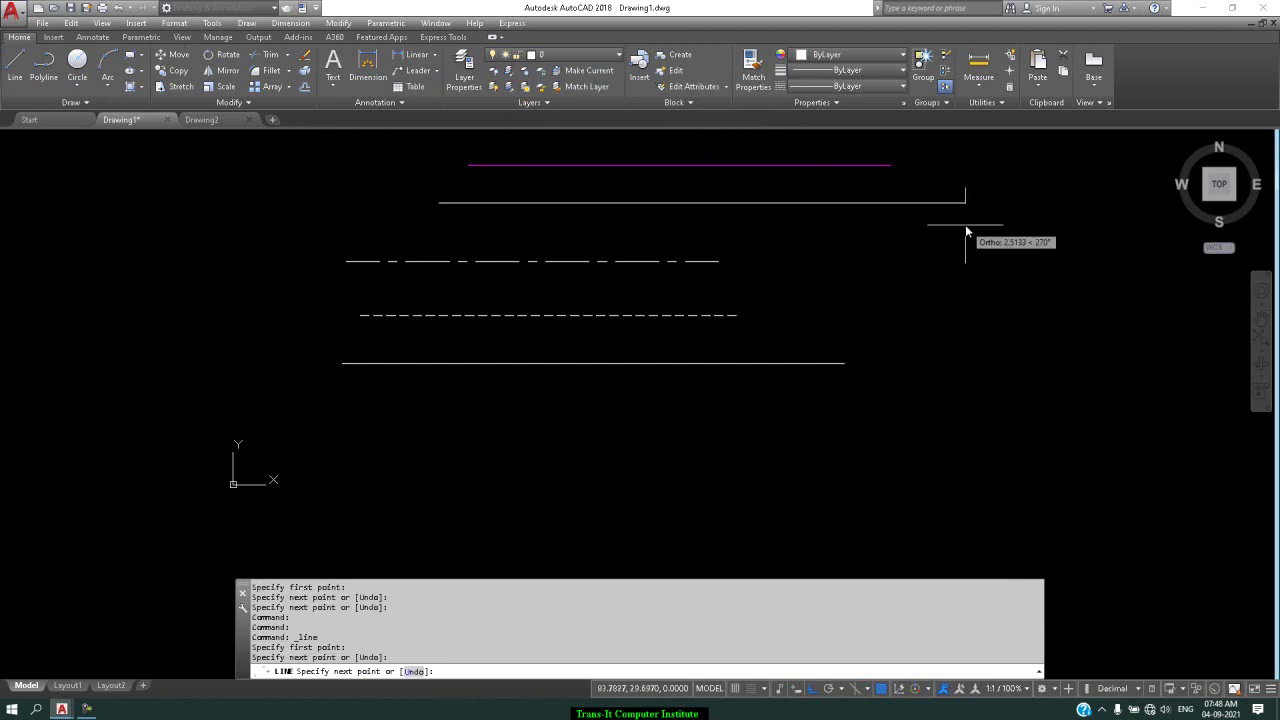
key(Return)
Erase the three old test lines with a crossing selection.
click(780, 251)
click(523, 448)
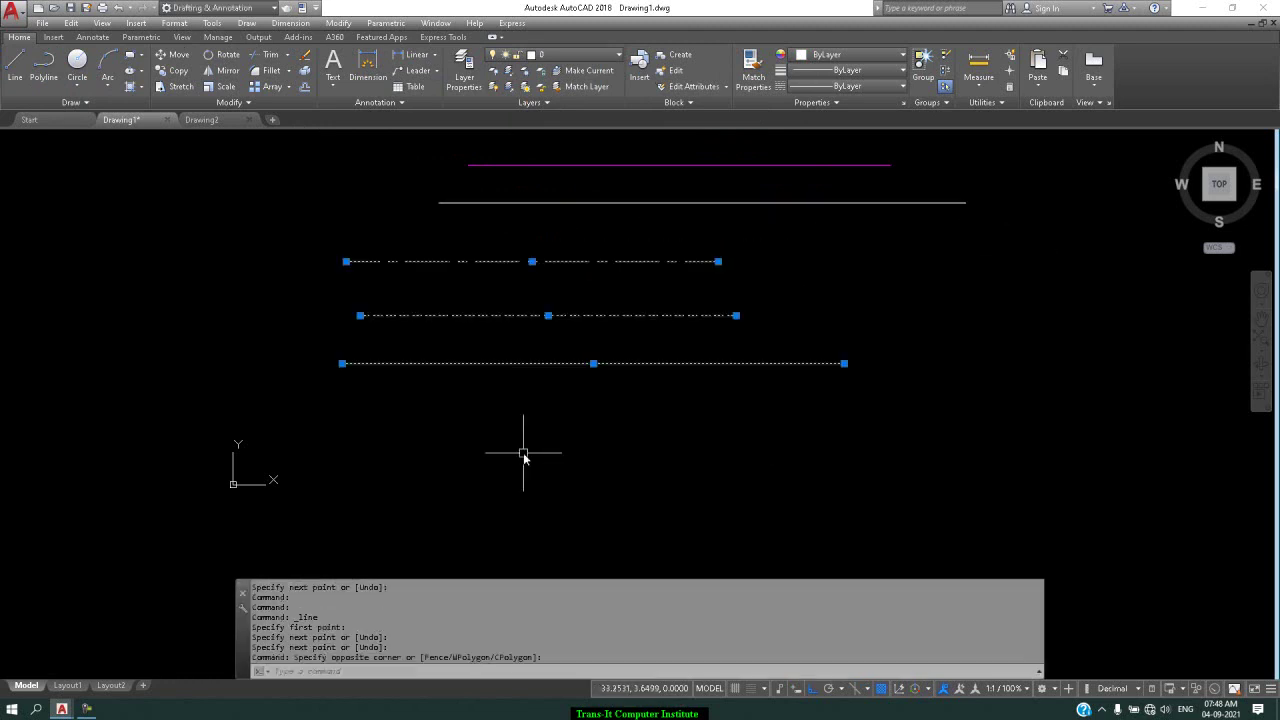
key(Delete)
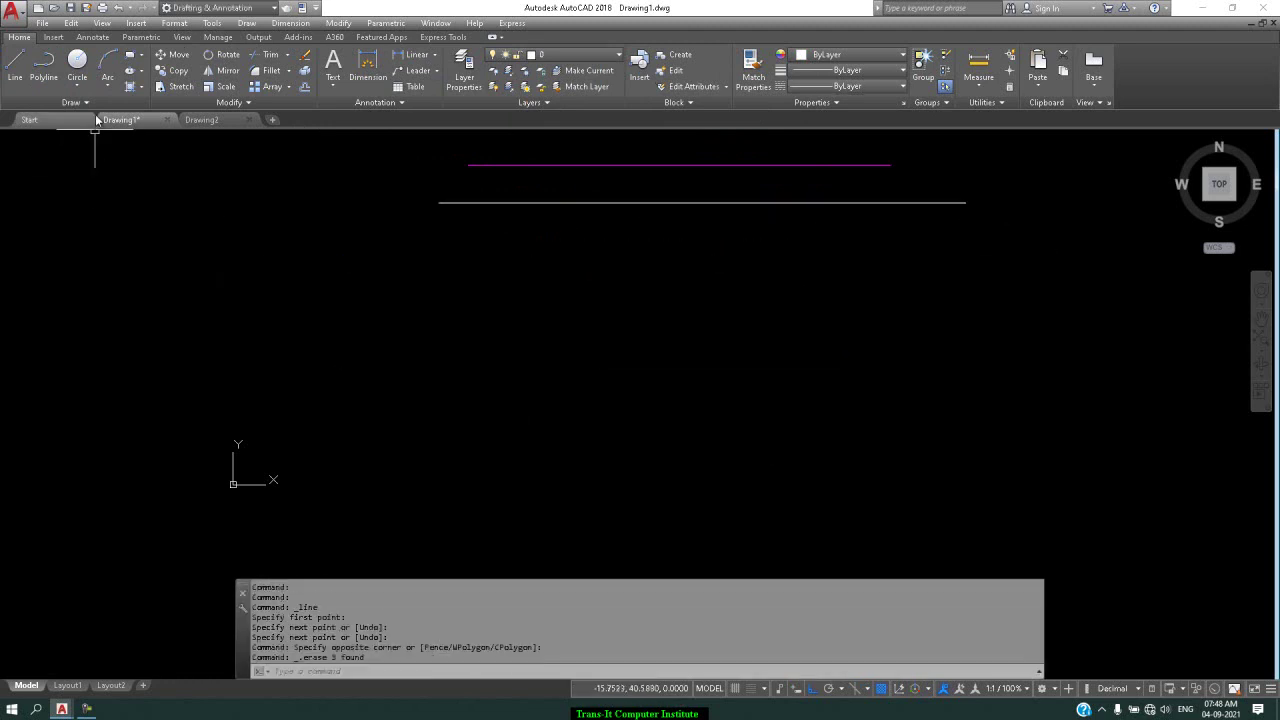
Make the dimension layer current and draw a green horizontal line.
click(591, 56)
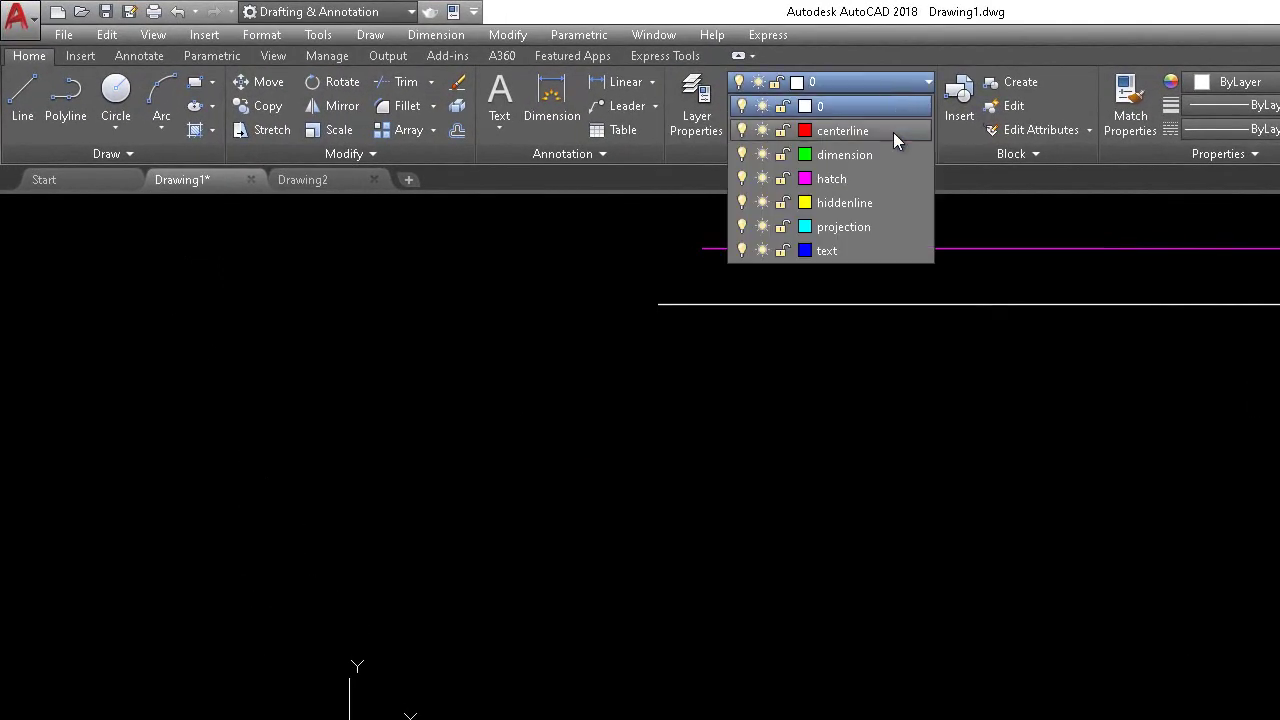
click(895, 164)
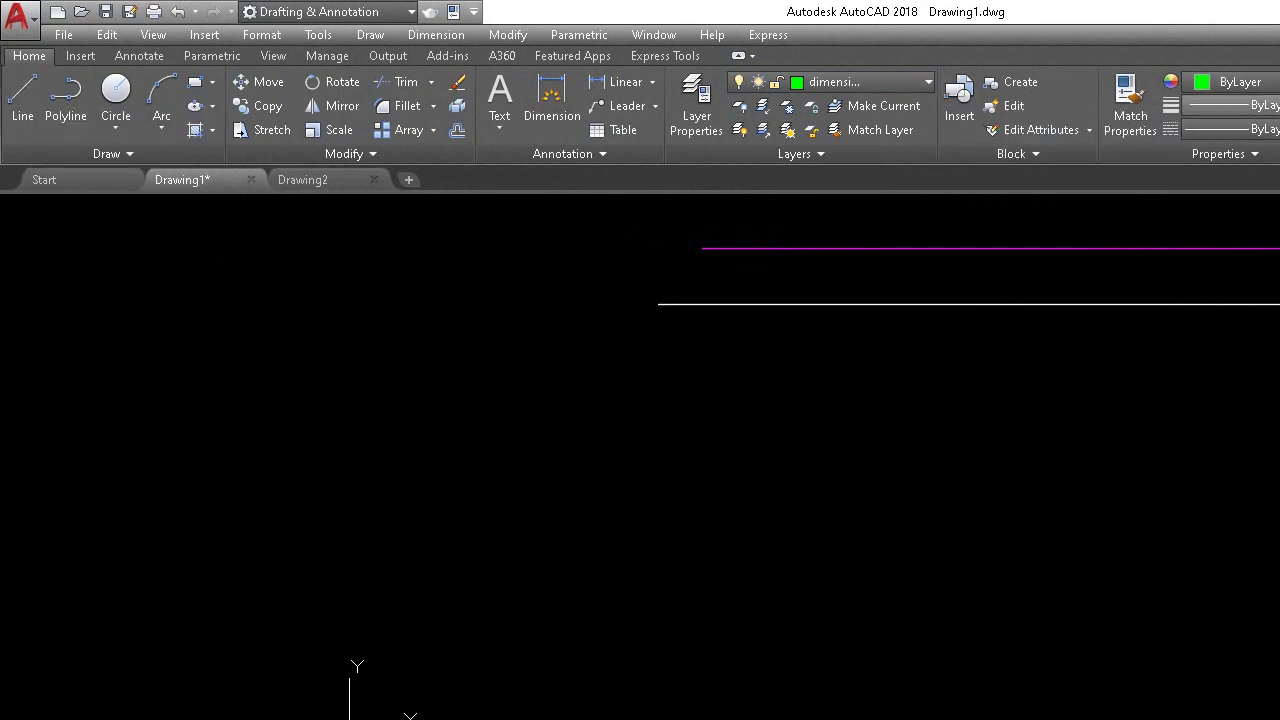
click(22, 100)
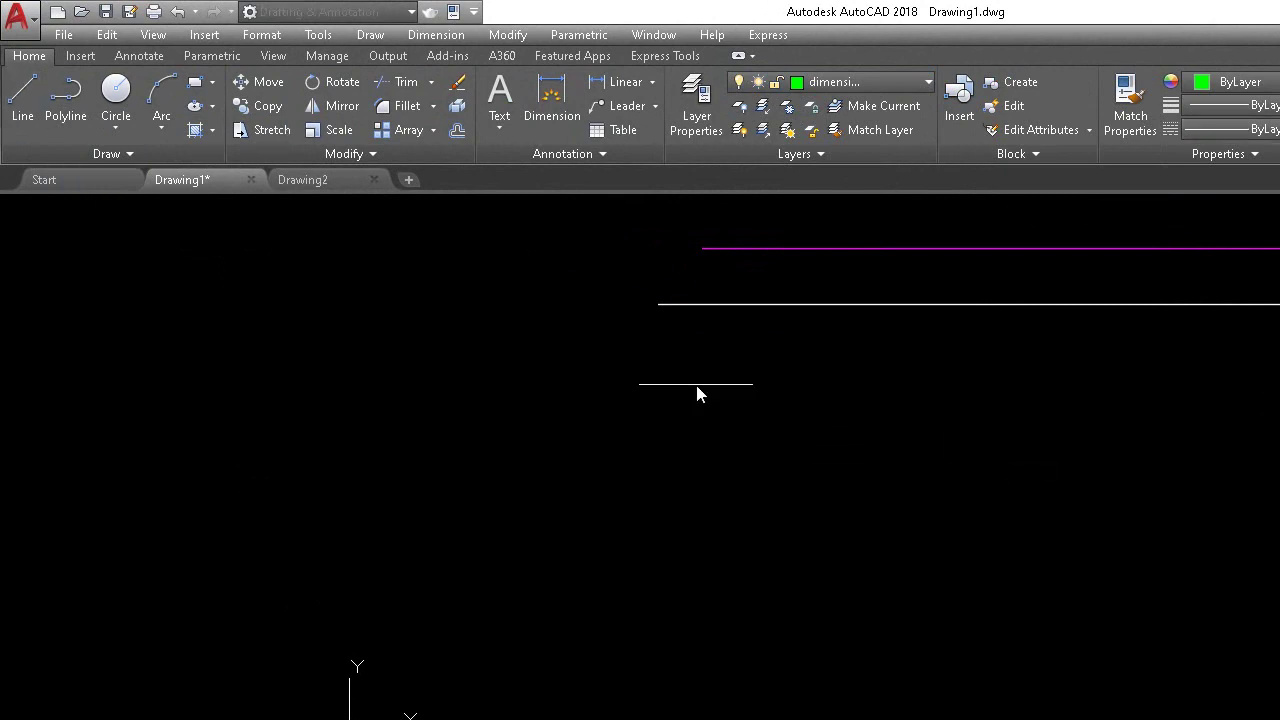
click(464, 257)
click(1002, 256)
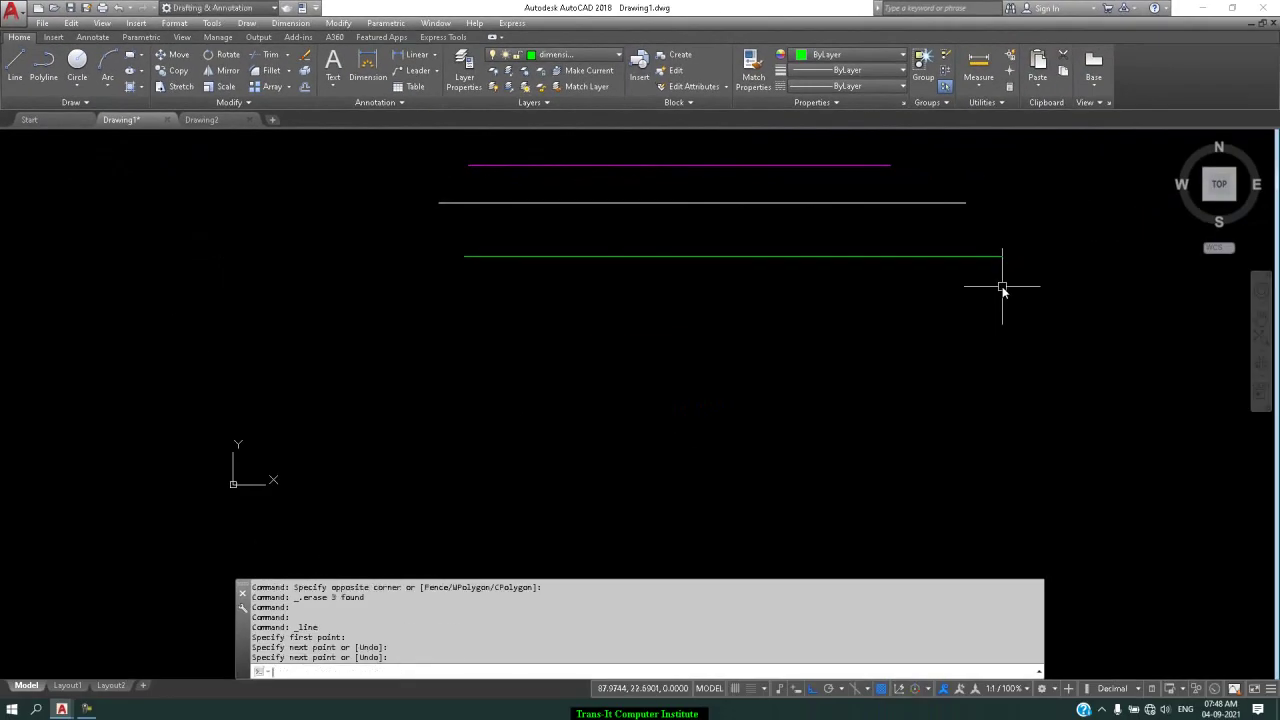
key(Return)
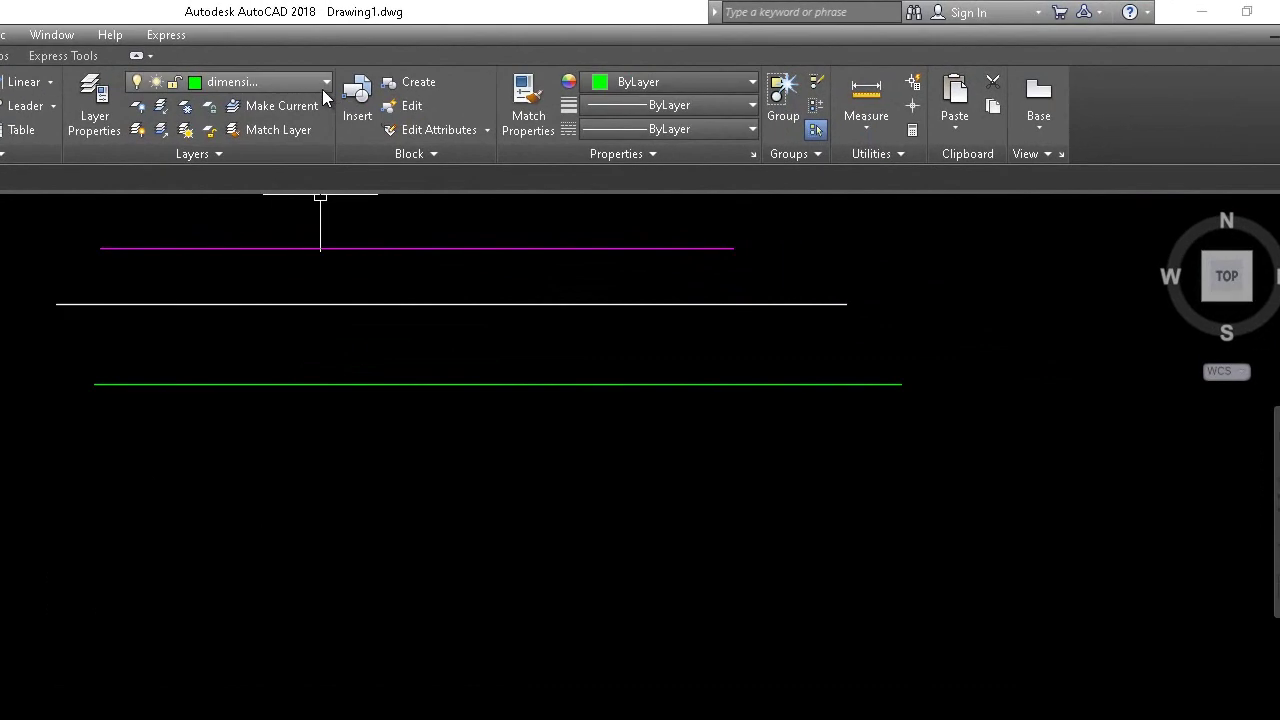
Make centerline current and draw a red dash-dot line below the green line.
click(318, 85)
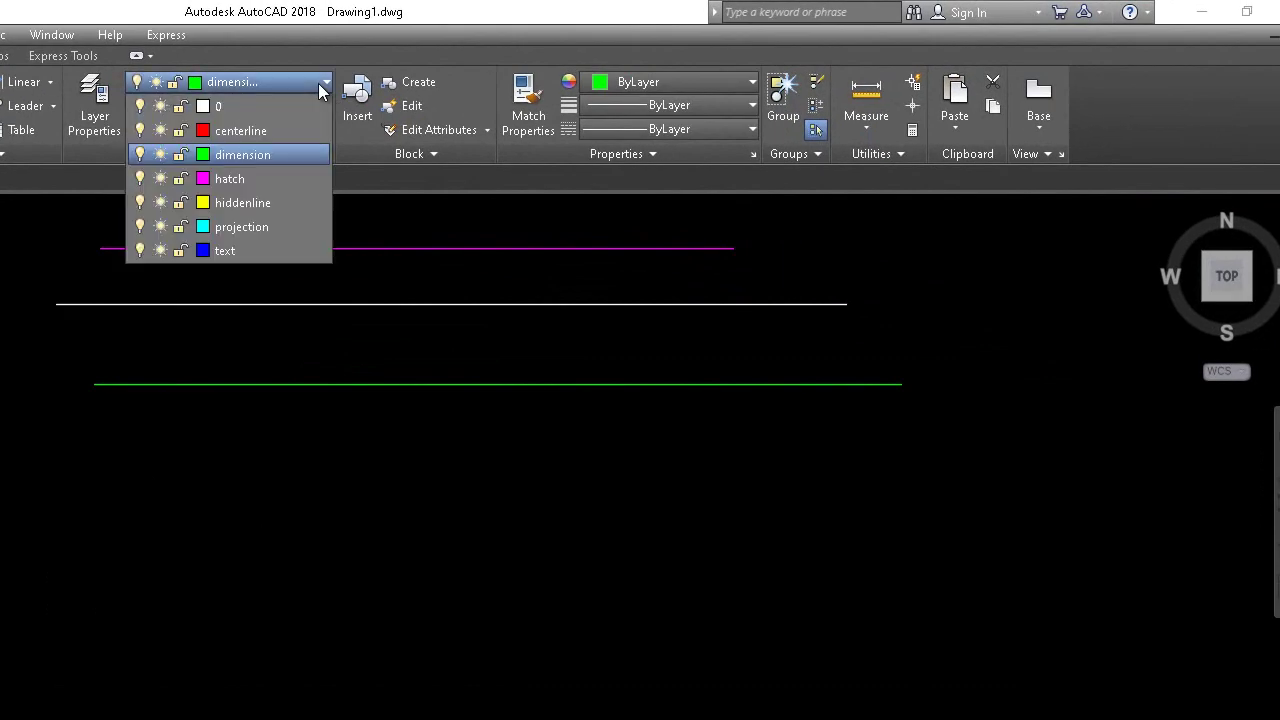
click(289, 134)
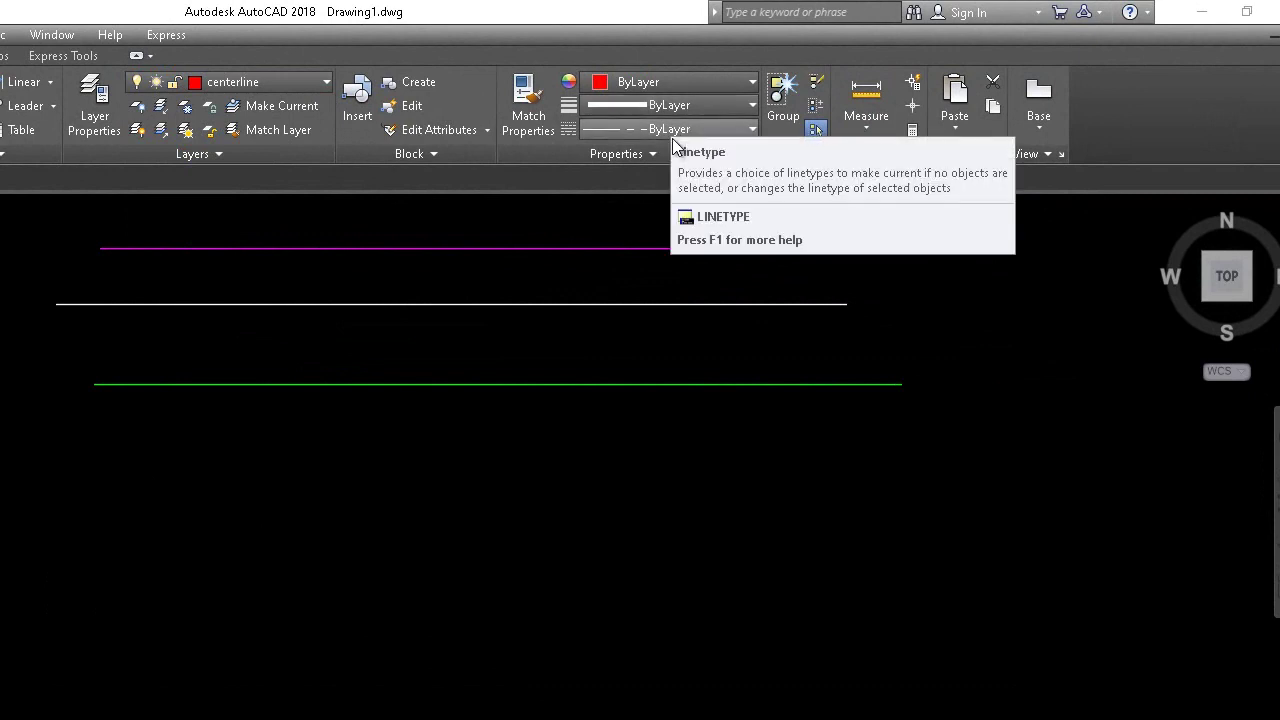
click(63, 443)
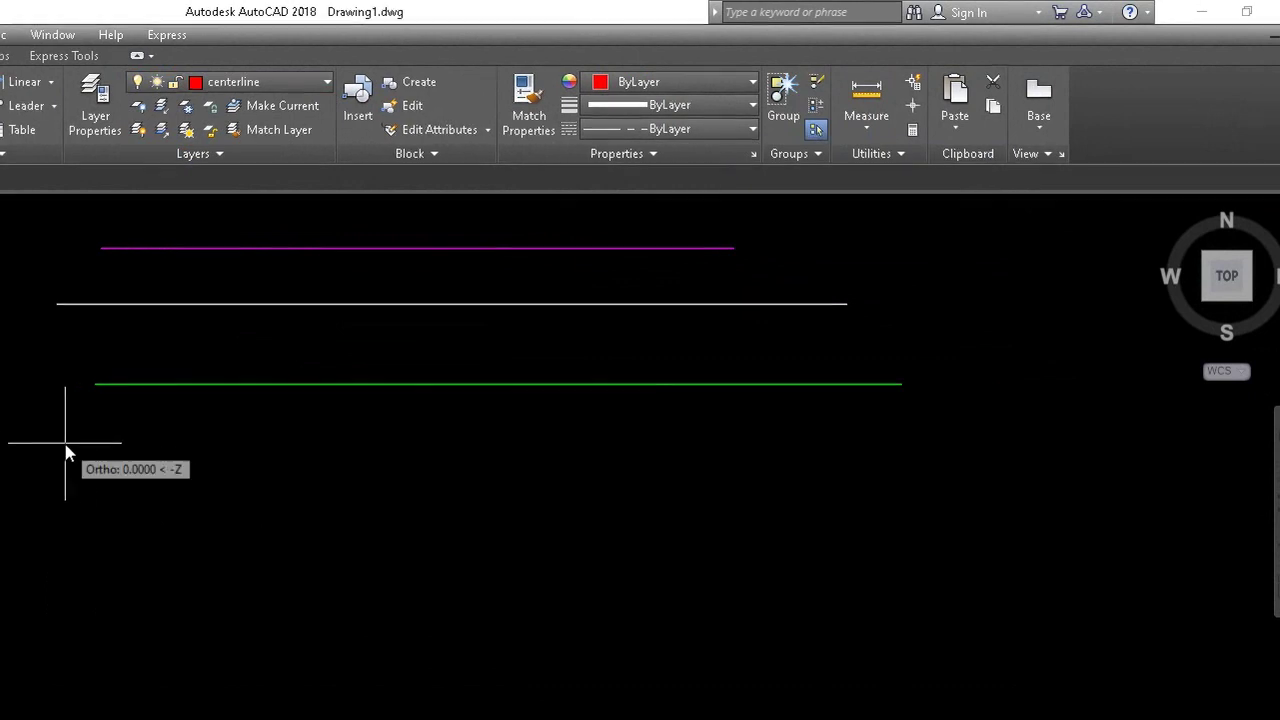
click(964, 294)
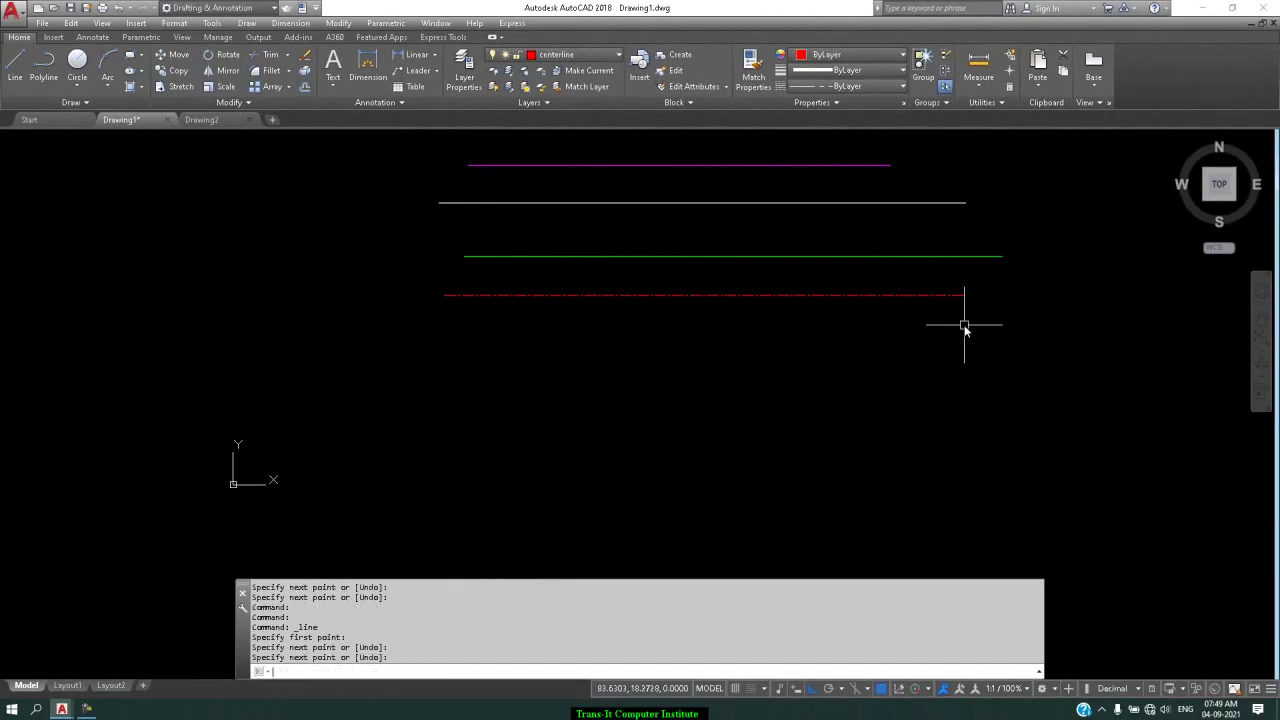
key(Return)
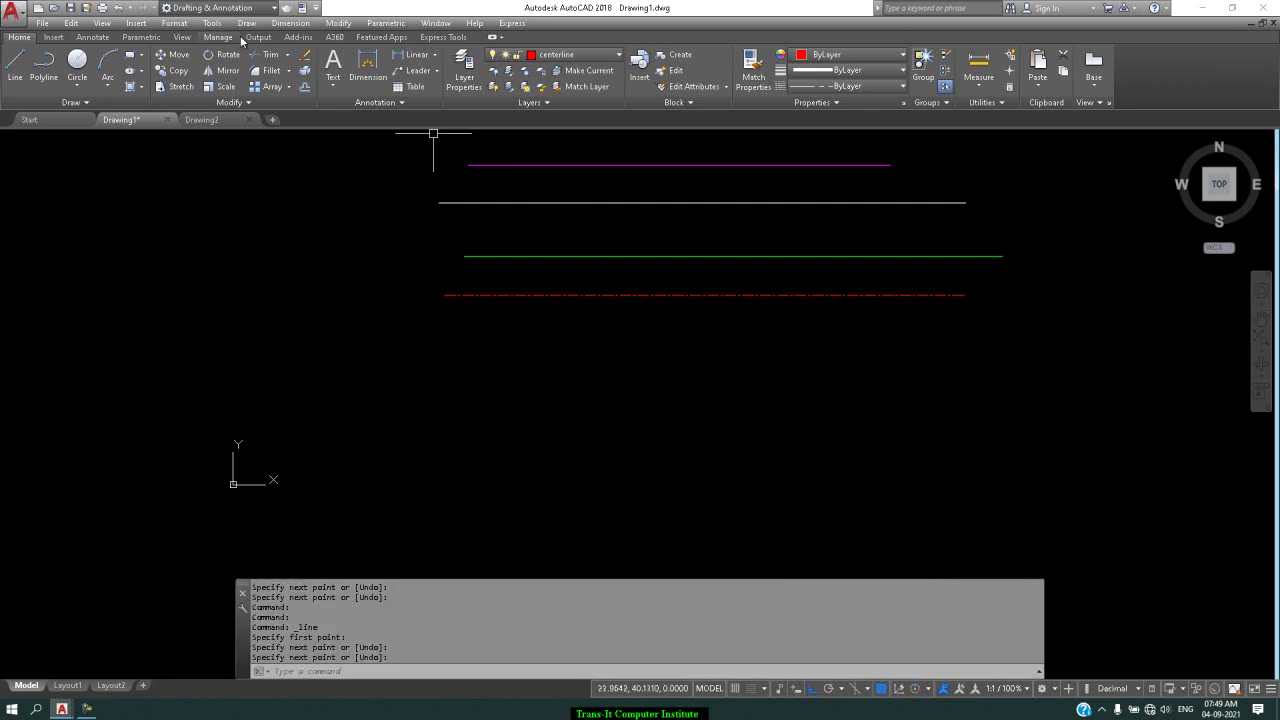
Turn on Display Lineweight in Format > Lineweight so the centerline line draws thick.
click(174, 23)
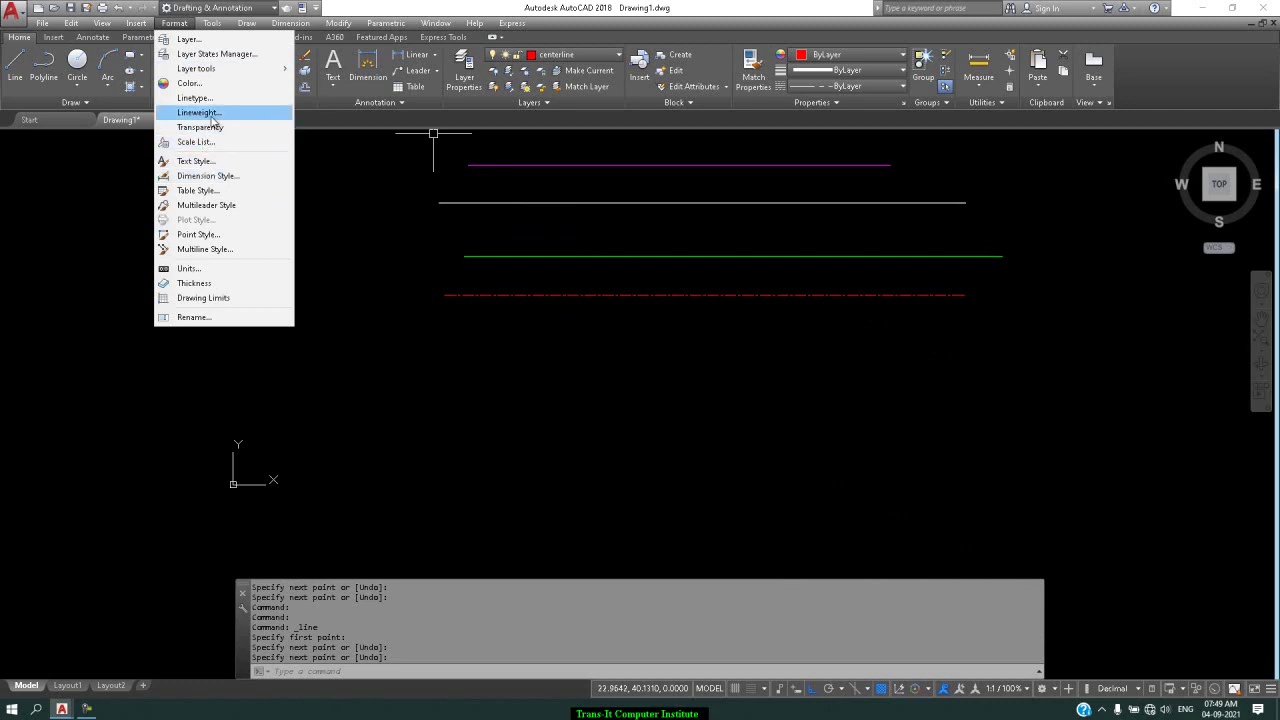
click(212, 115)
click(261, 259)
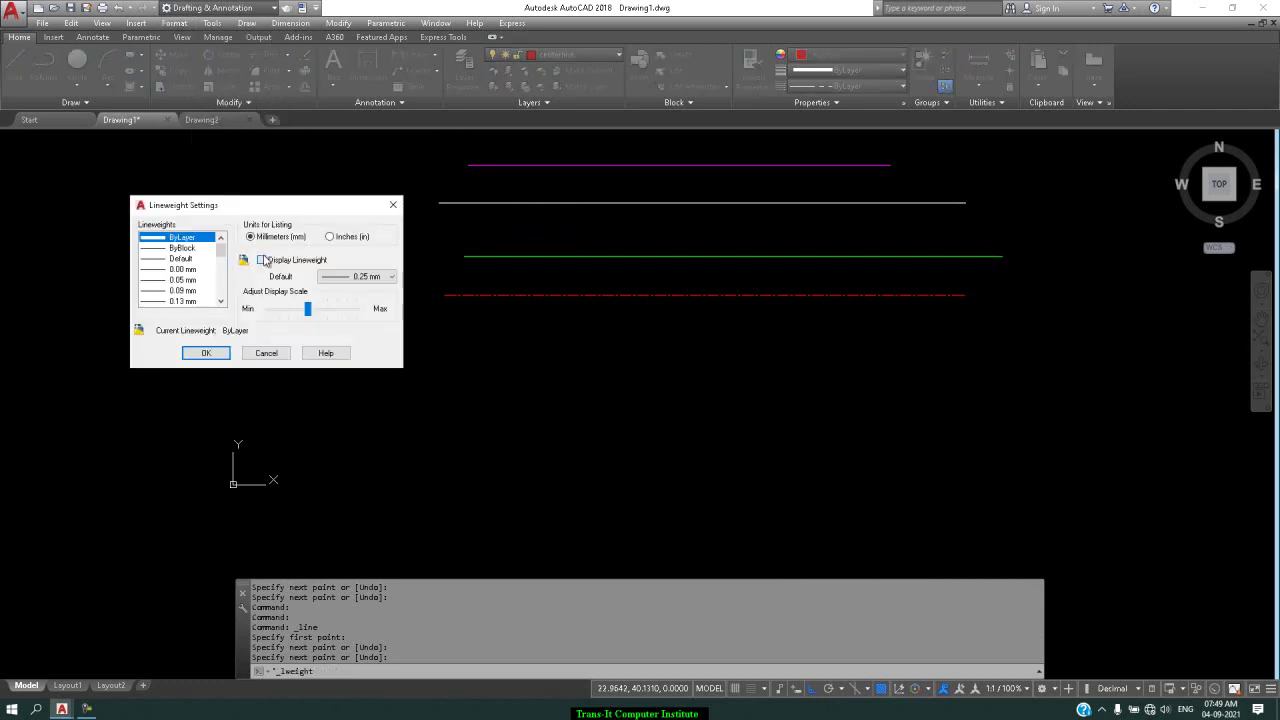
click(206, 353)
click(218, 331)
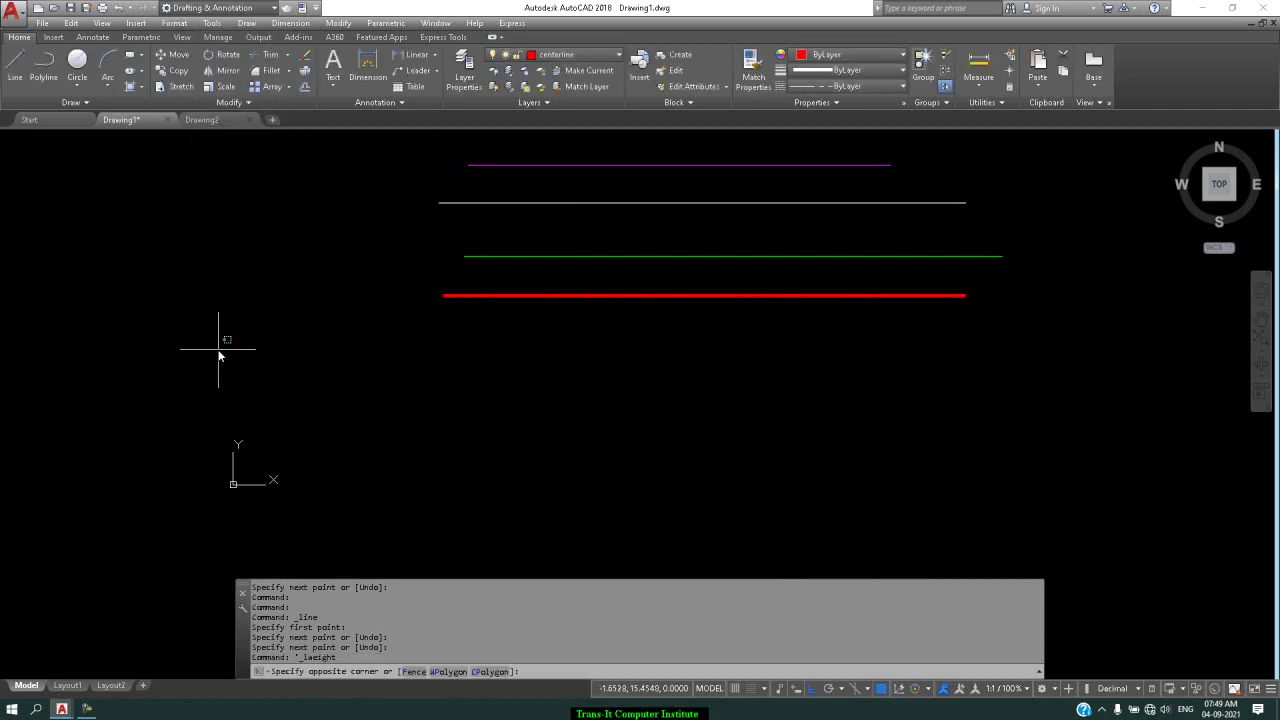
click(787, 345)
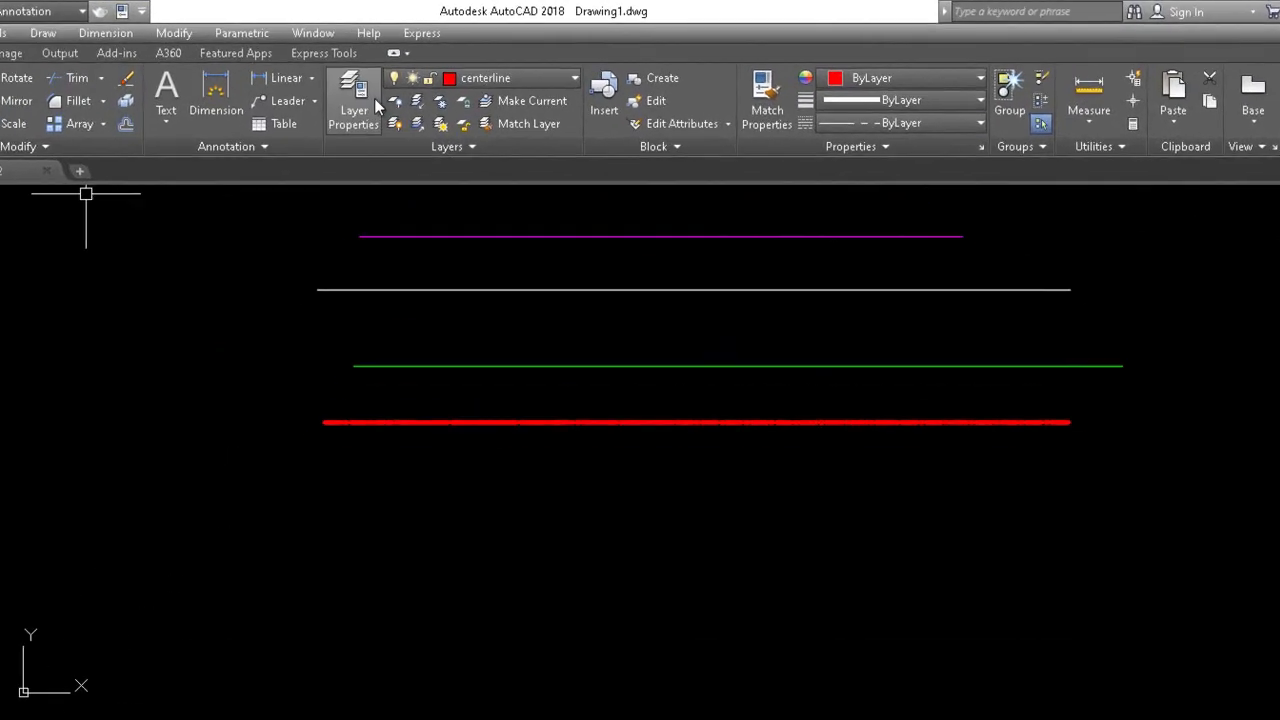
Change the centerline layer's lineweight from 0.50 mm to Default.
click(370, 106)
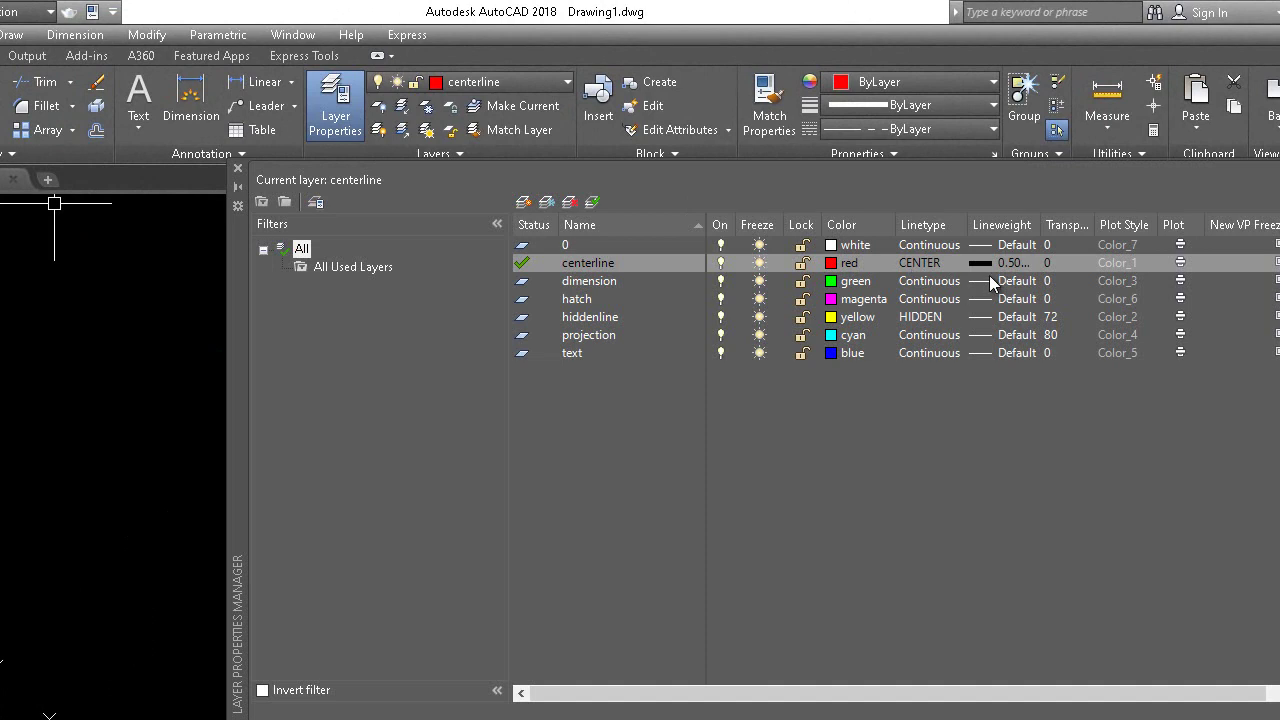
click(1015, 258)
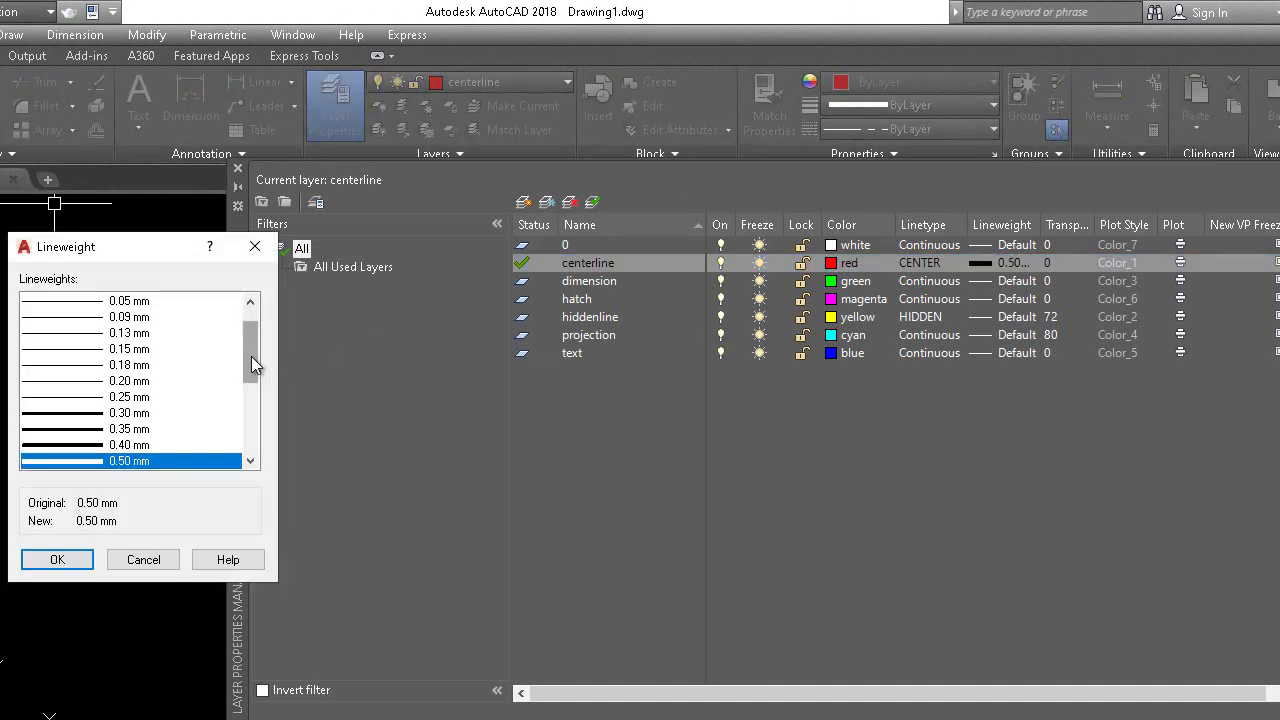
drag(251, 356, 249, 277)
click(118, 316)
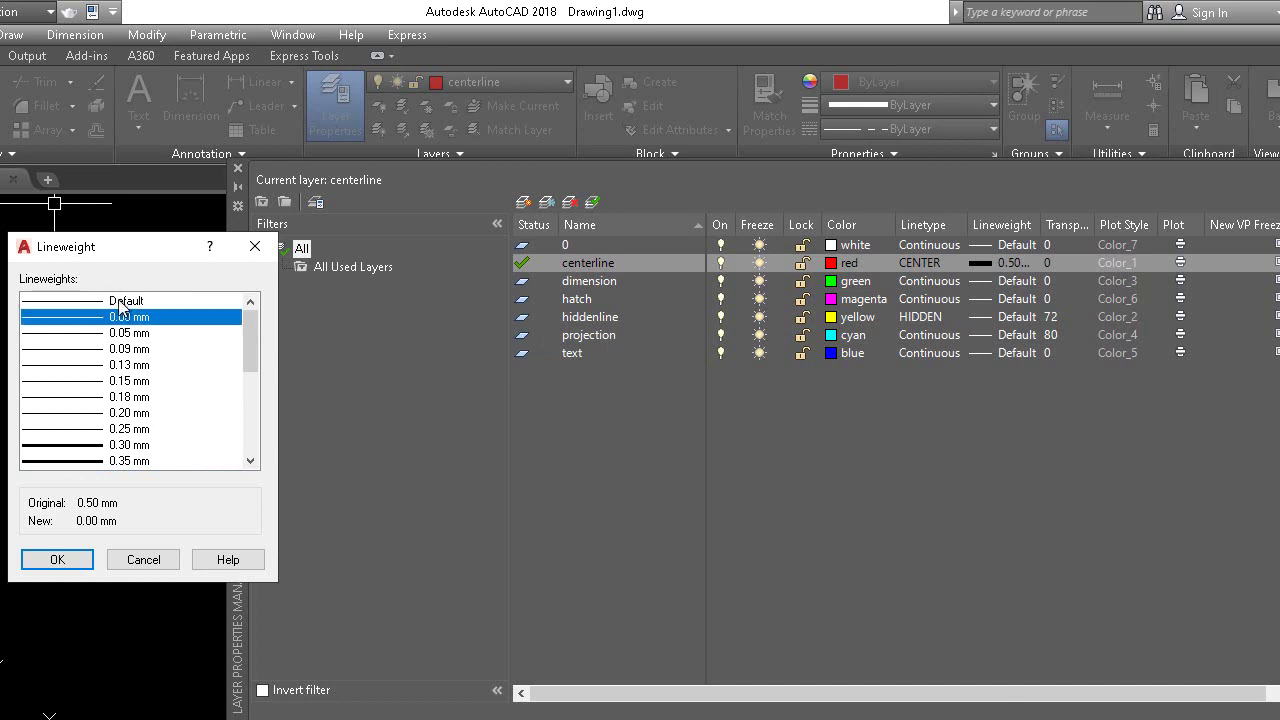
click(130, 300)
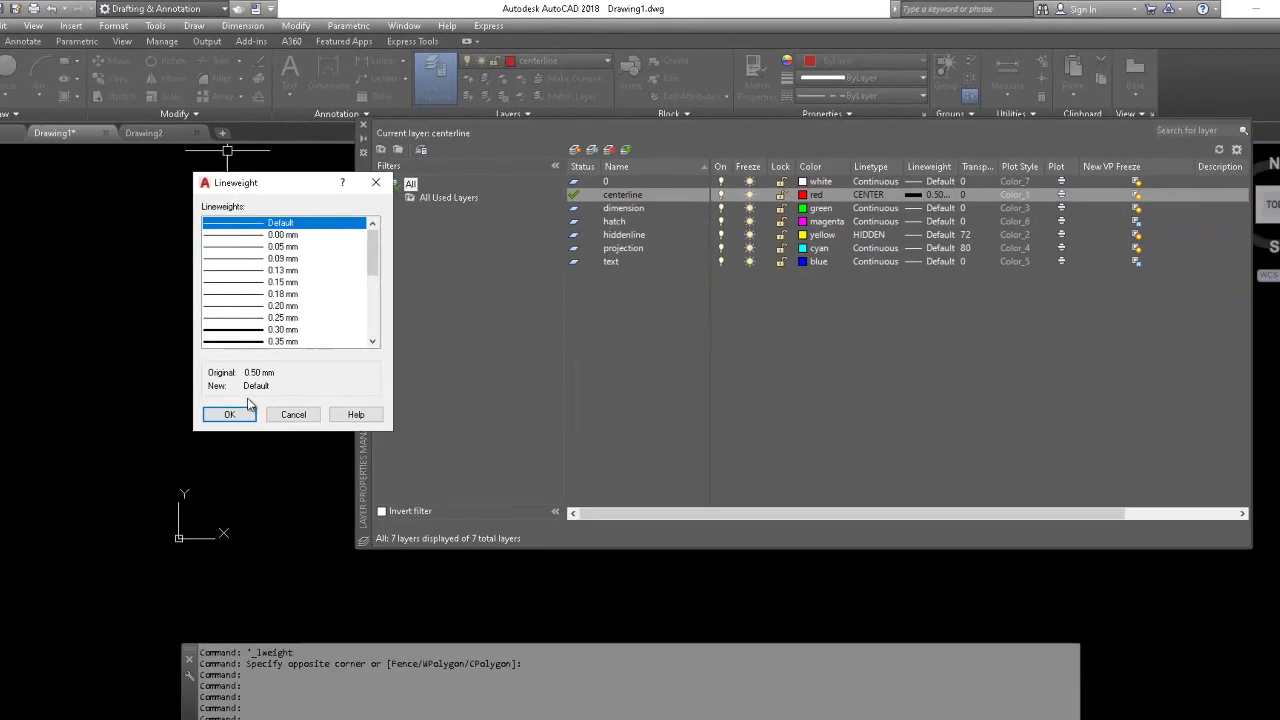
click(75, 544)
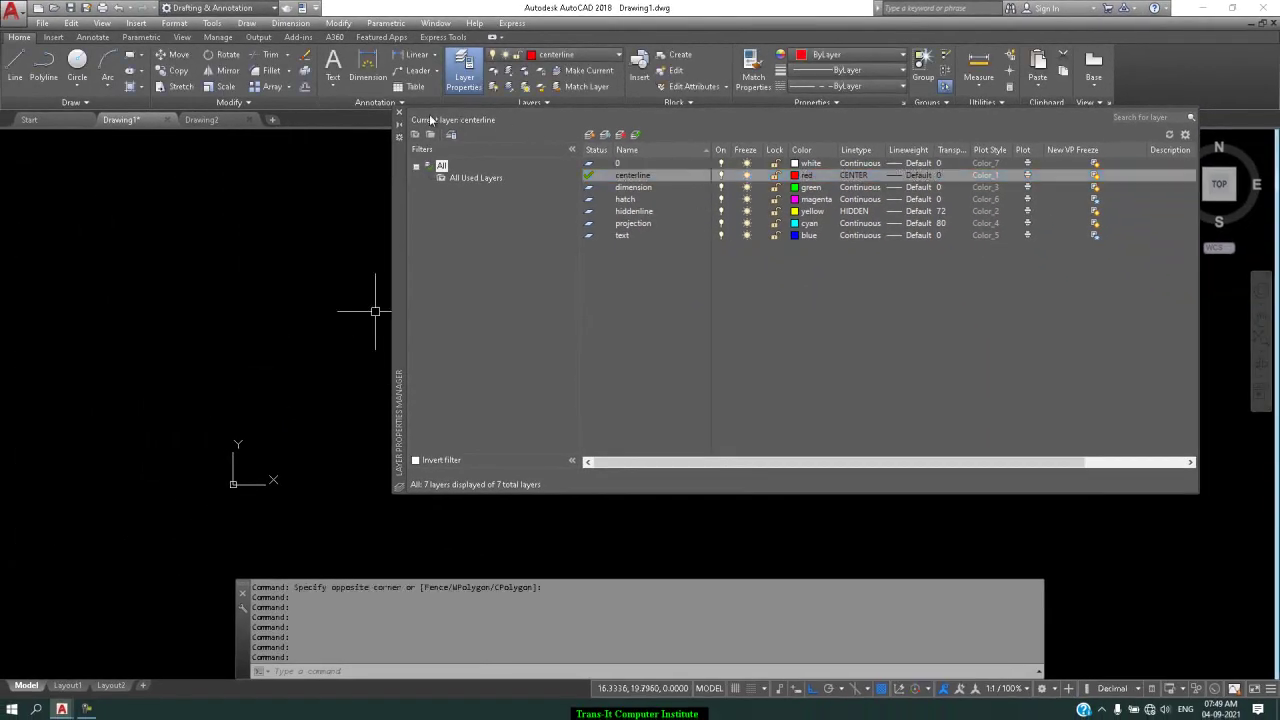
click(398, 112)
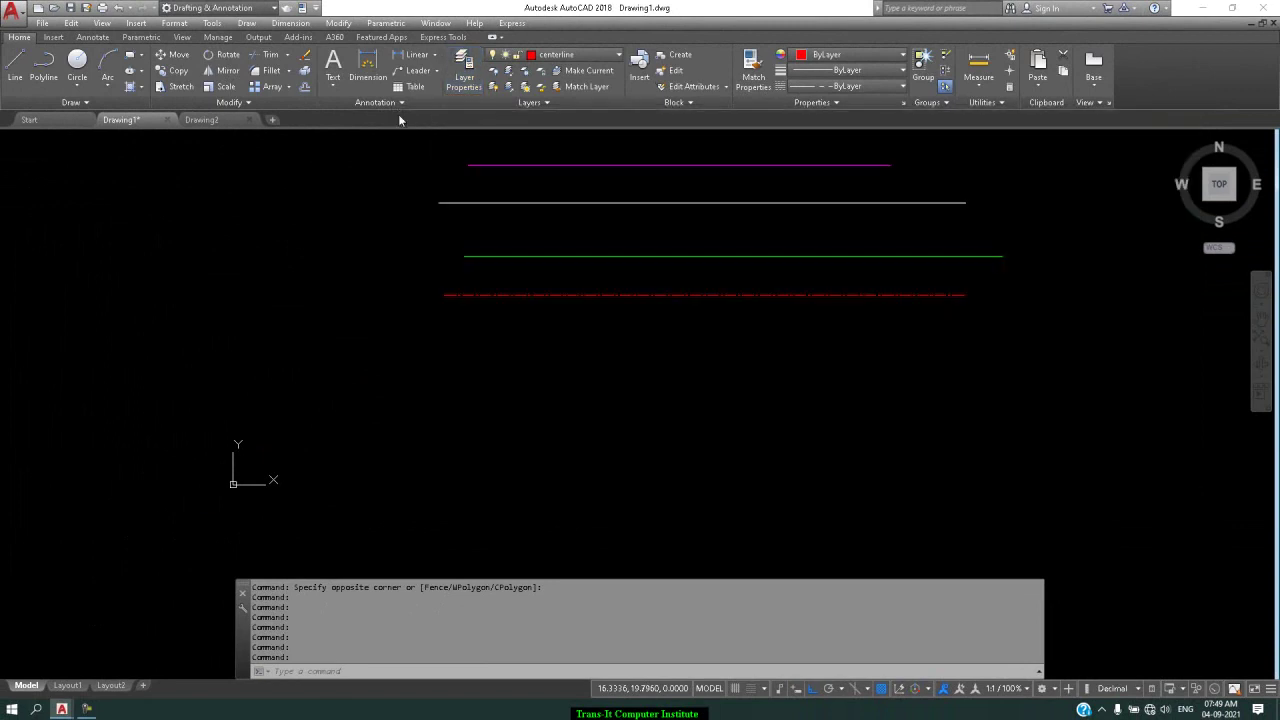
Reopen Format > Lineweight and confirm the settings unchanged.
click(174, 22)
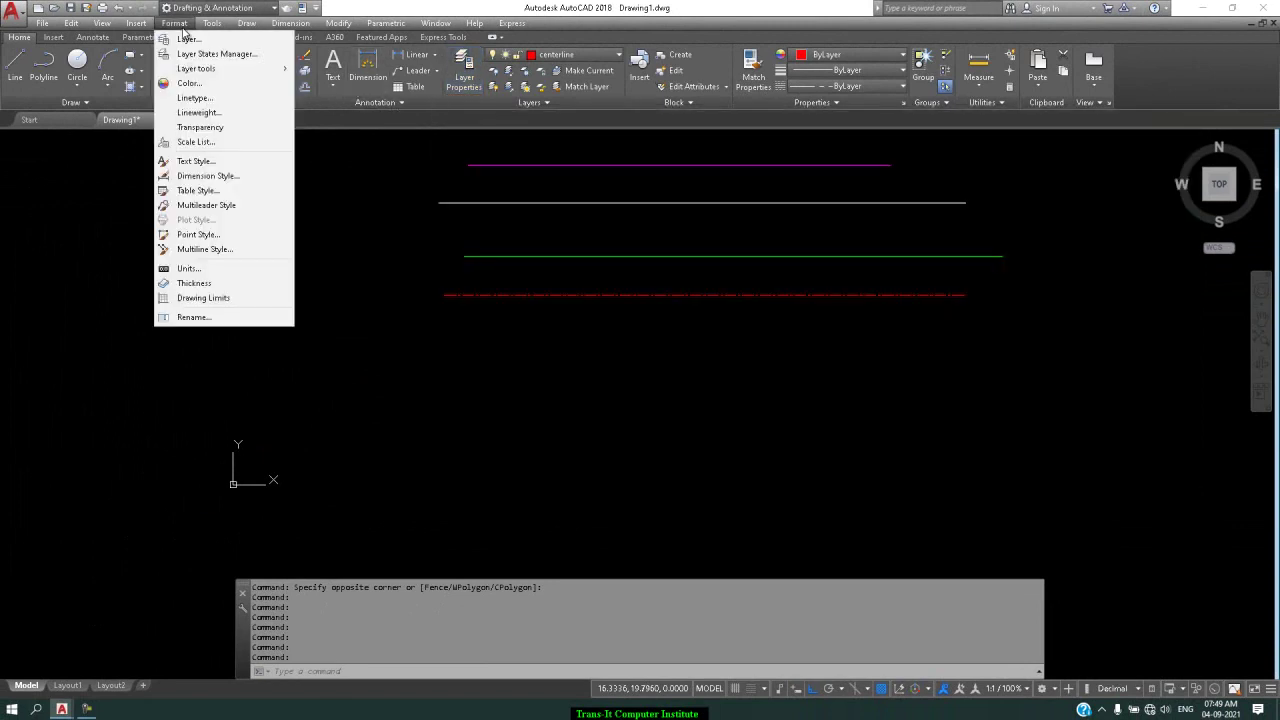
click(224, 113)
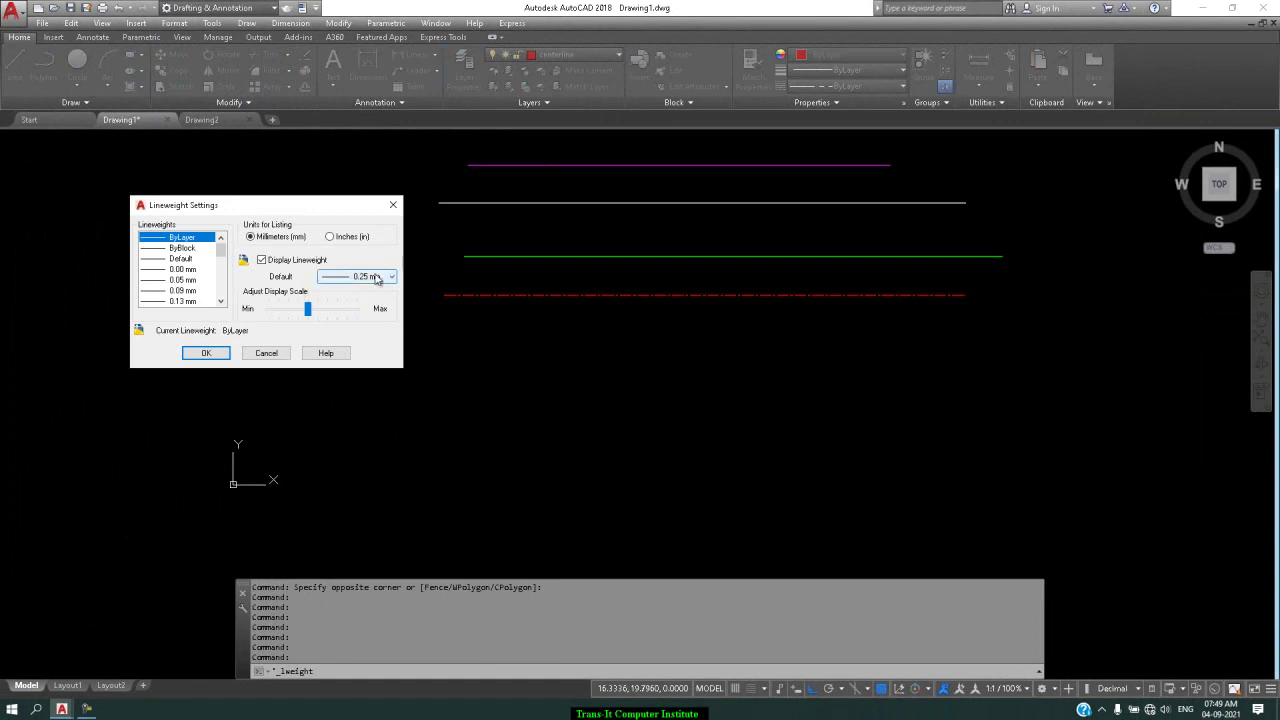
click(212, 355)
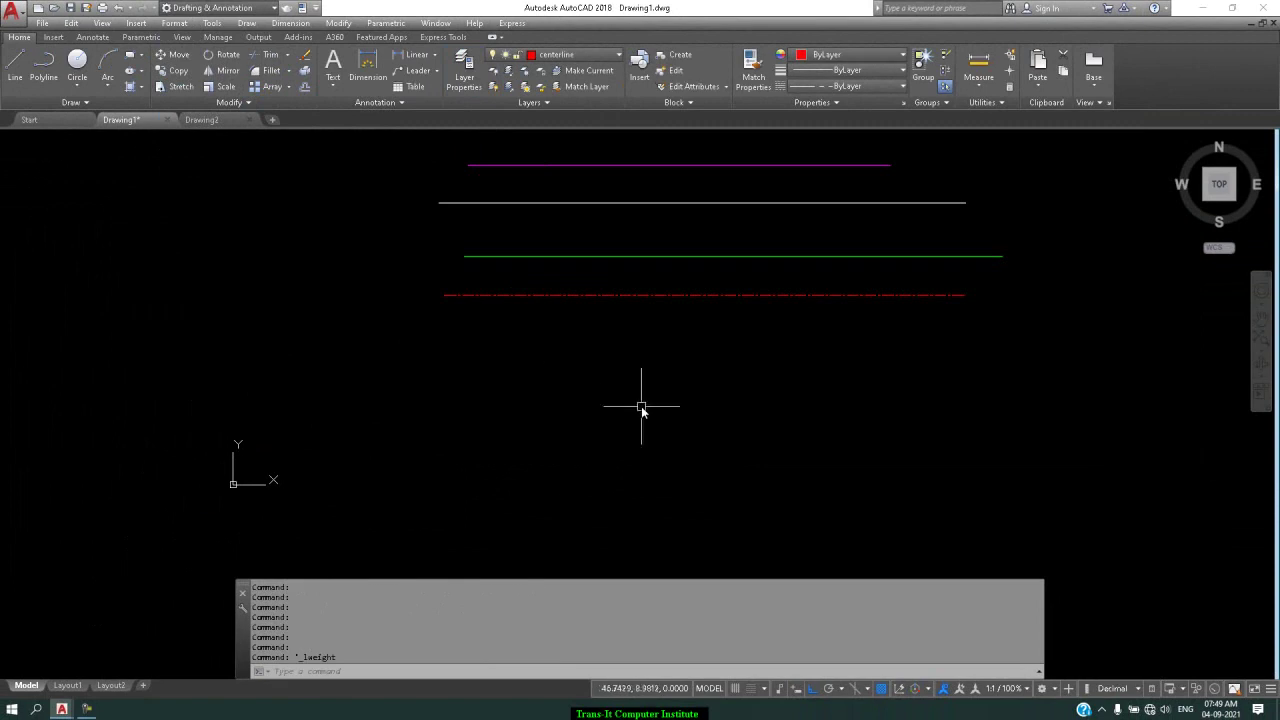
Make hiddenline current and draw a horizontal hiddenline test line below the red line.
click(580, 57)
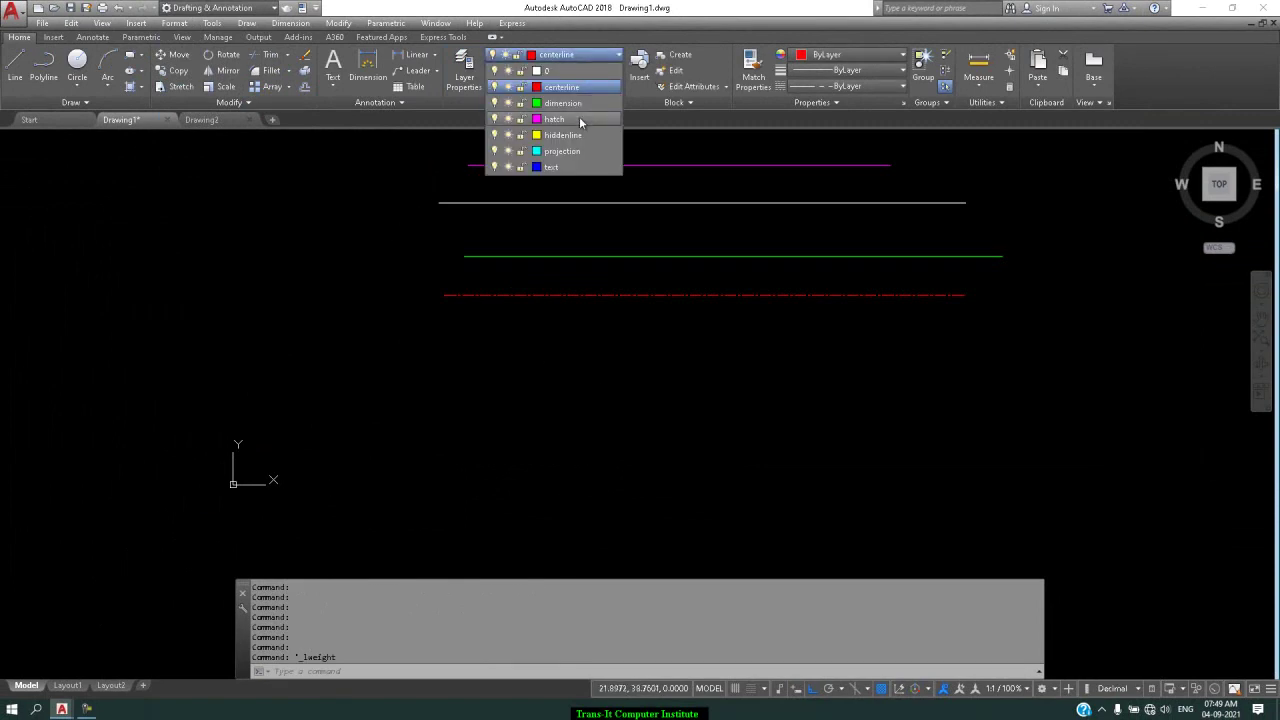
click(580, 135)
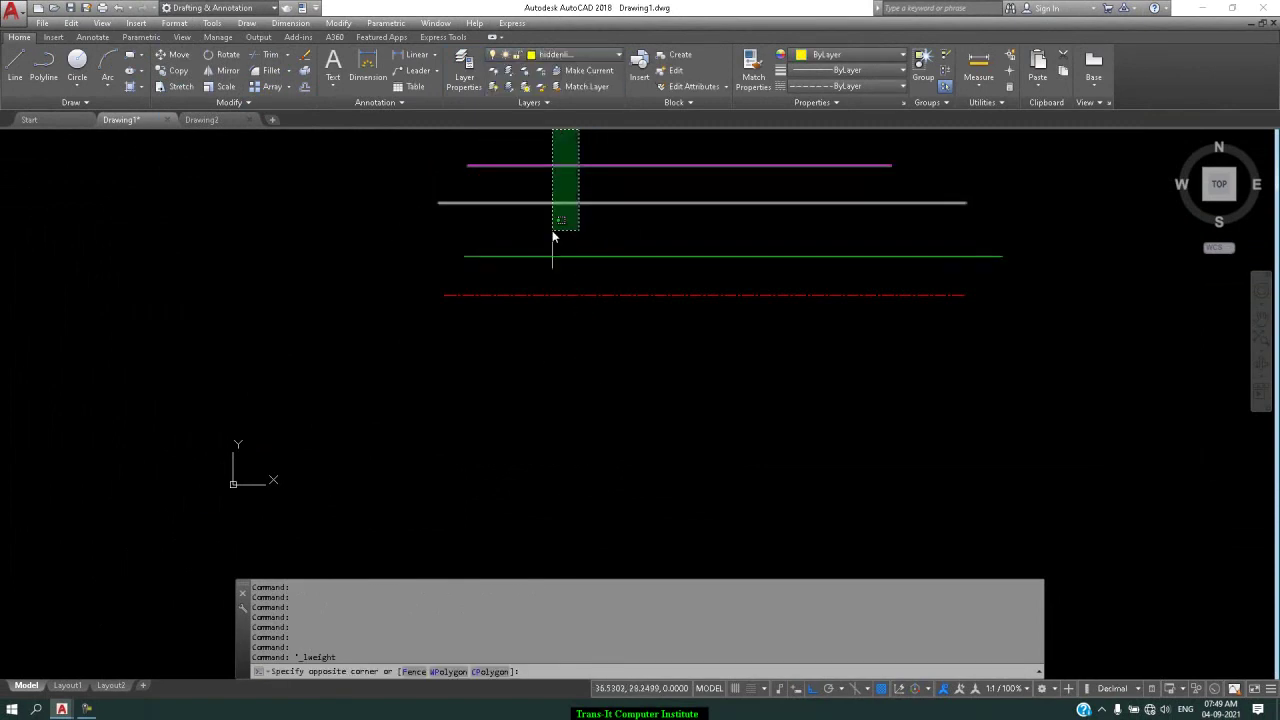
click(15, 66)
click(408, 326)
click(959, 351)
key(Return)
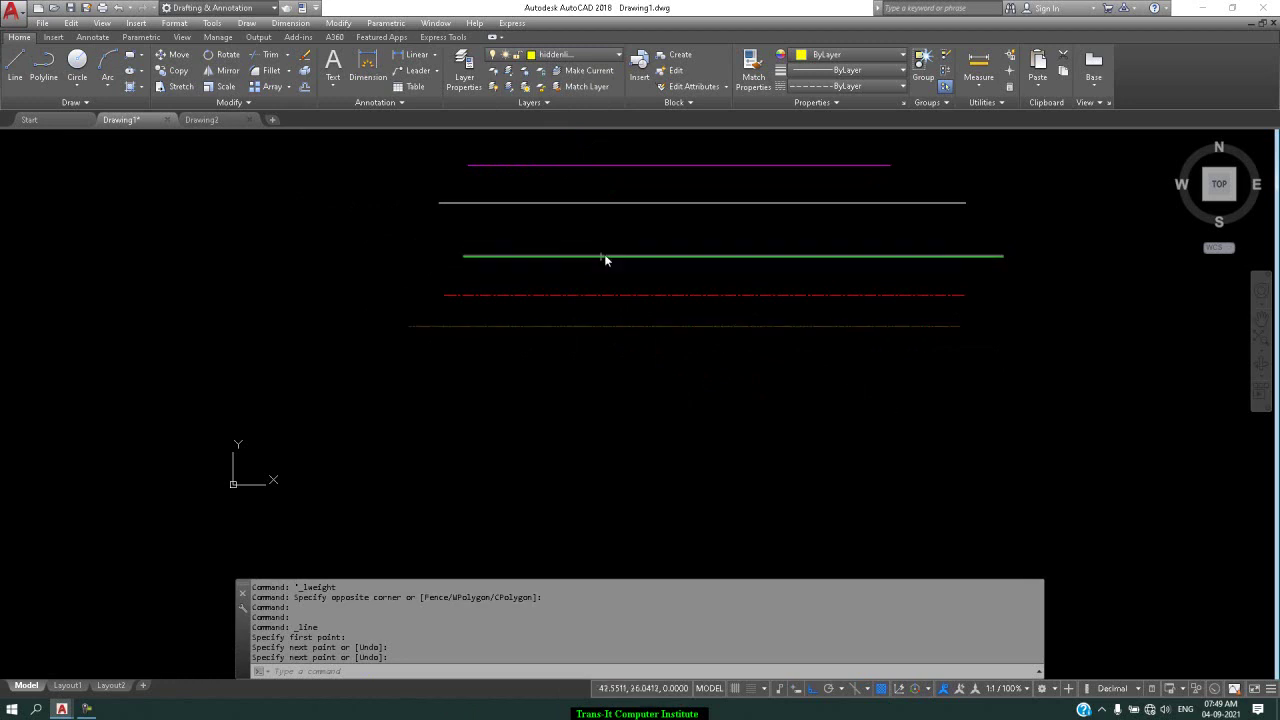
click(458, 72)
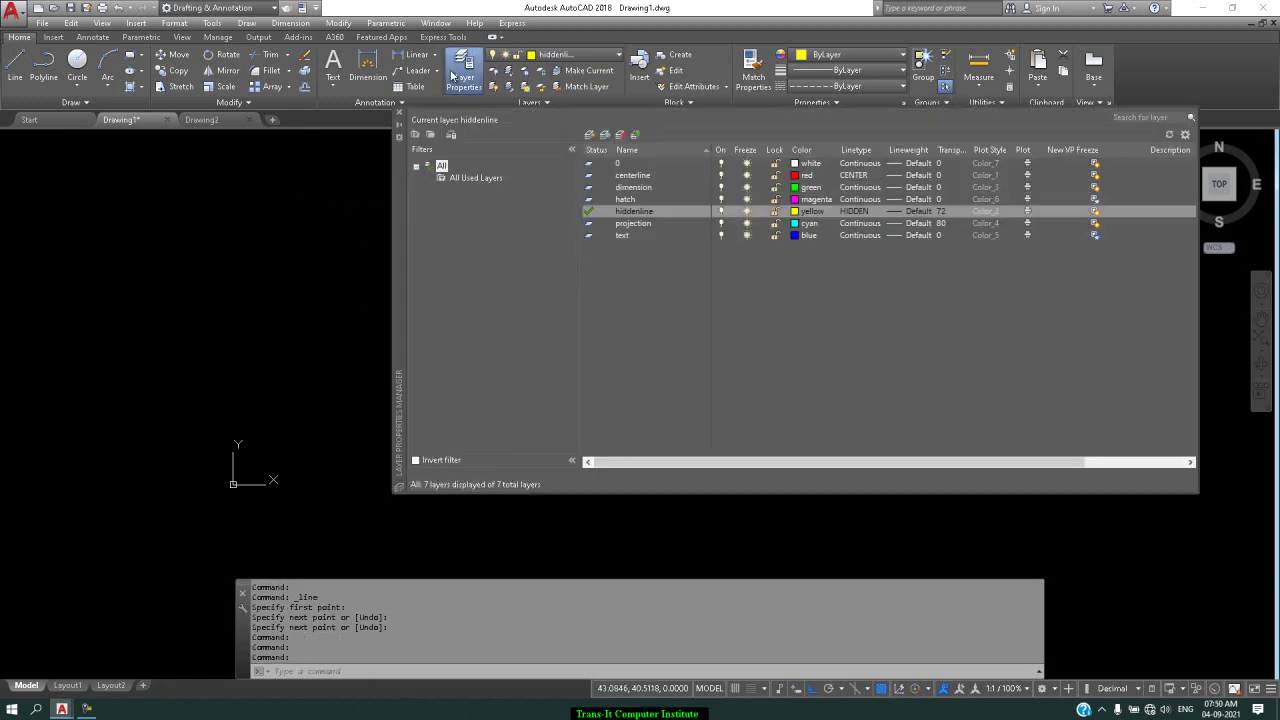
Change the hiddenline layer's transparency from 72 to 0.
click(942, 212)
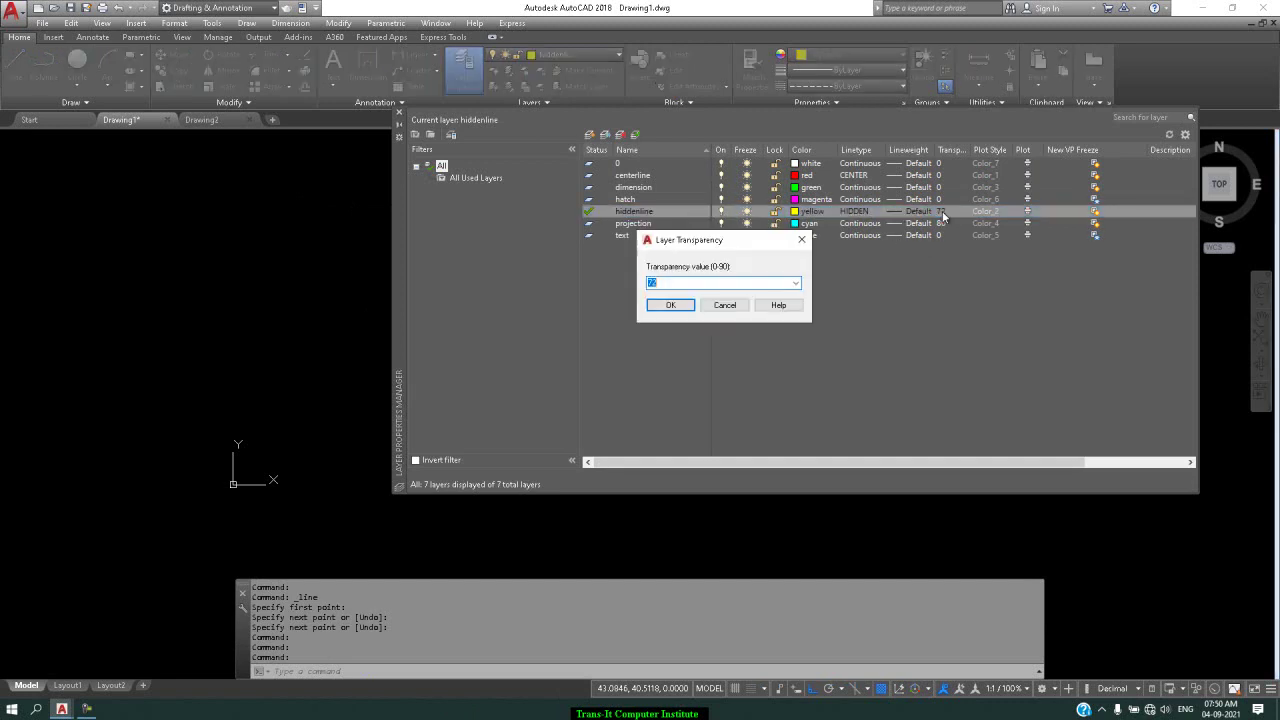
click(796, 283)
click(700, 296)
click(686, 310)
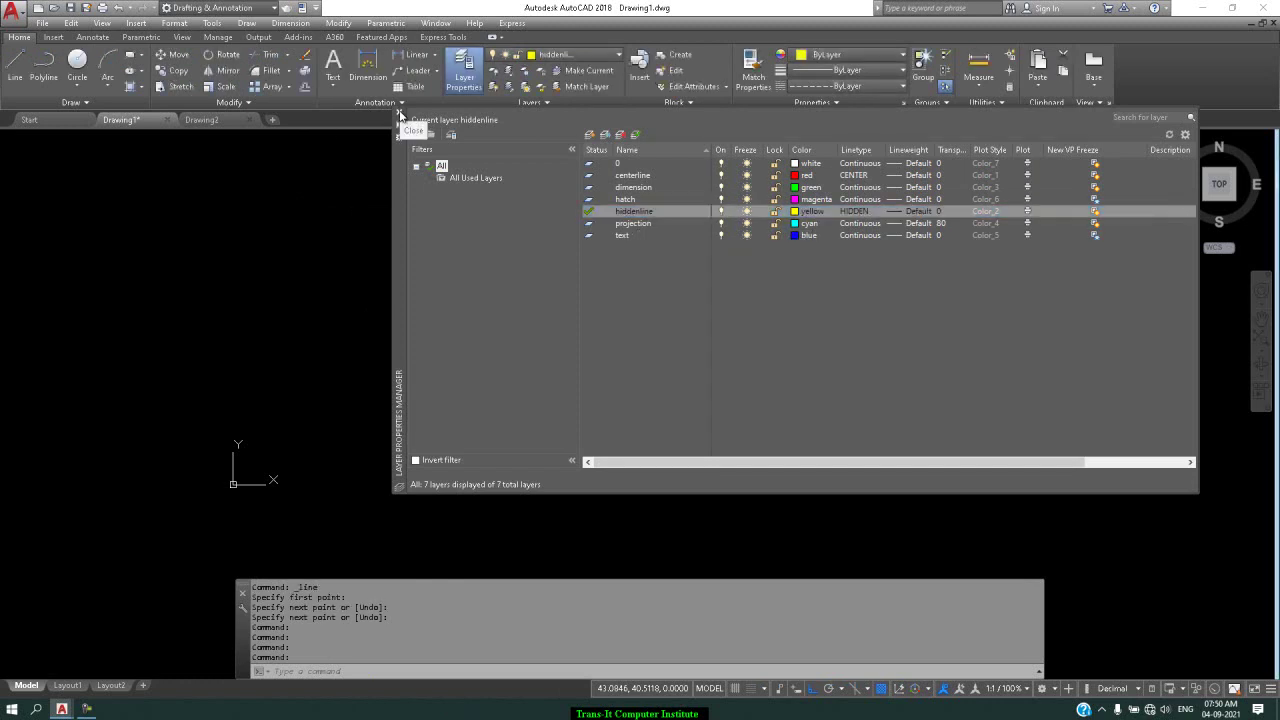
click(399, 106)
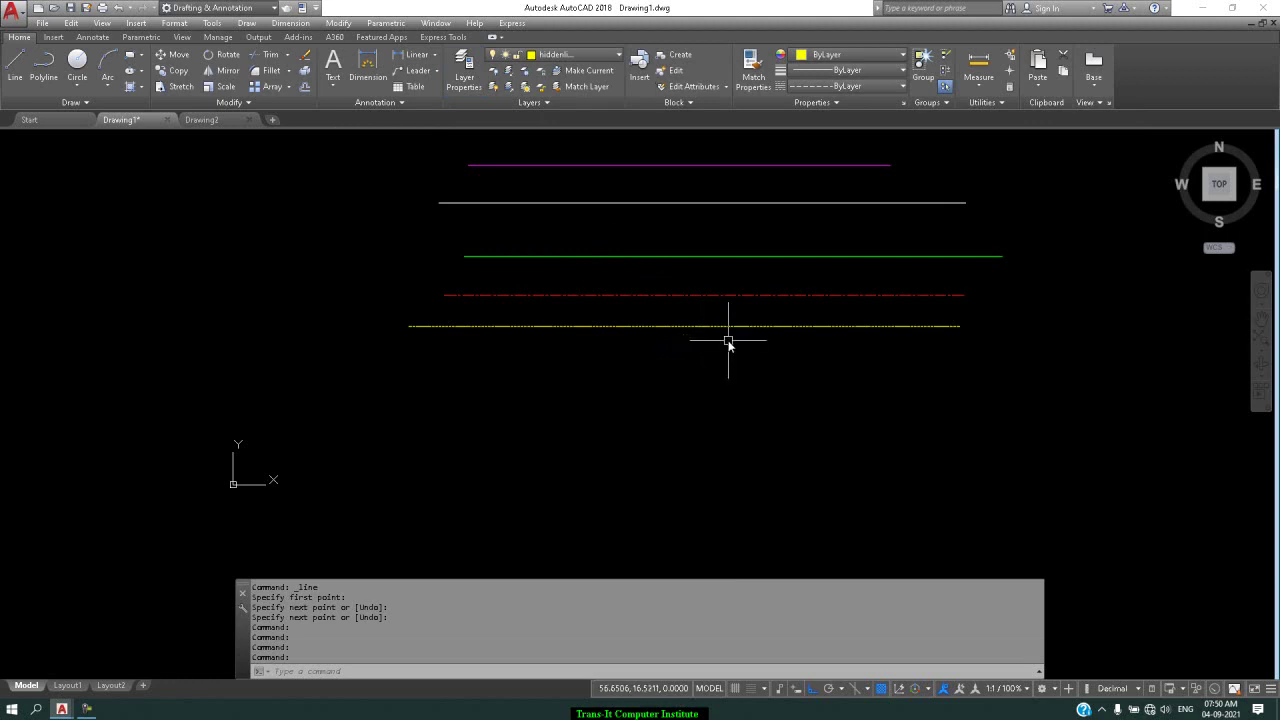
Set the global linetype scale to 5 with LTS.
text(lLTS)
key(Return)
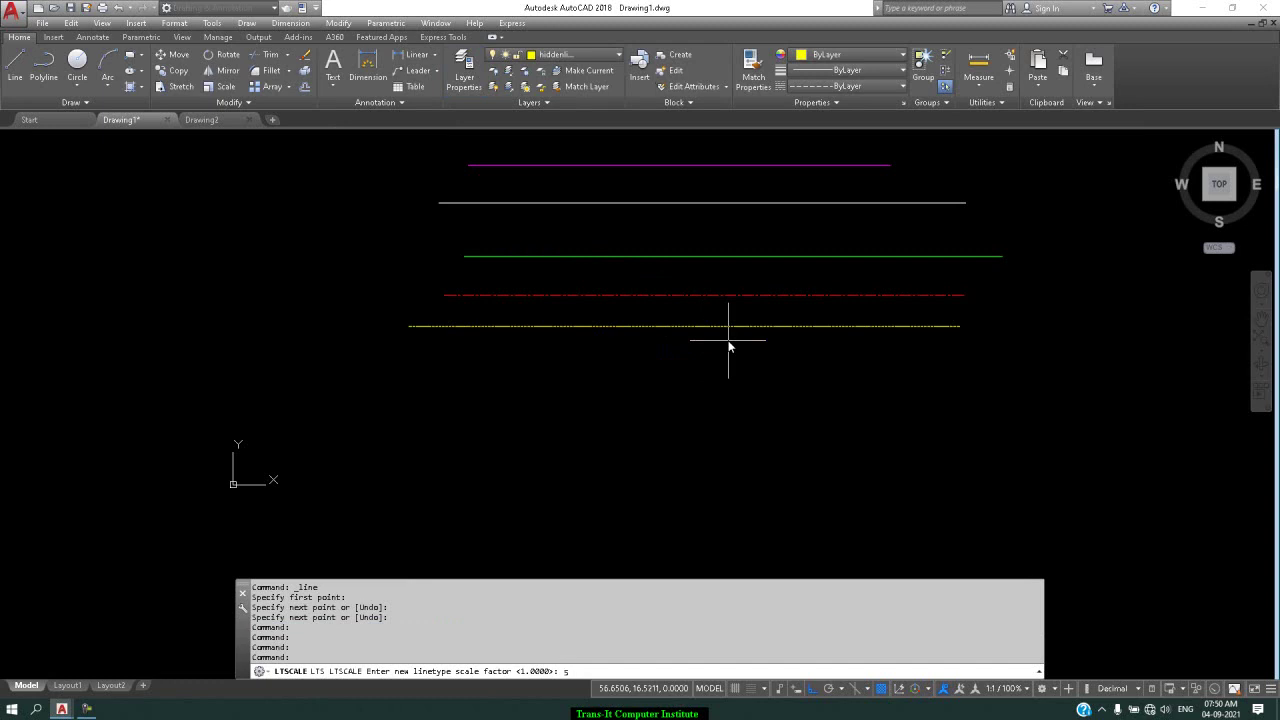
key(Return)
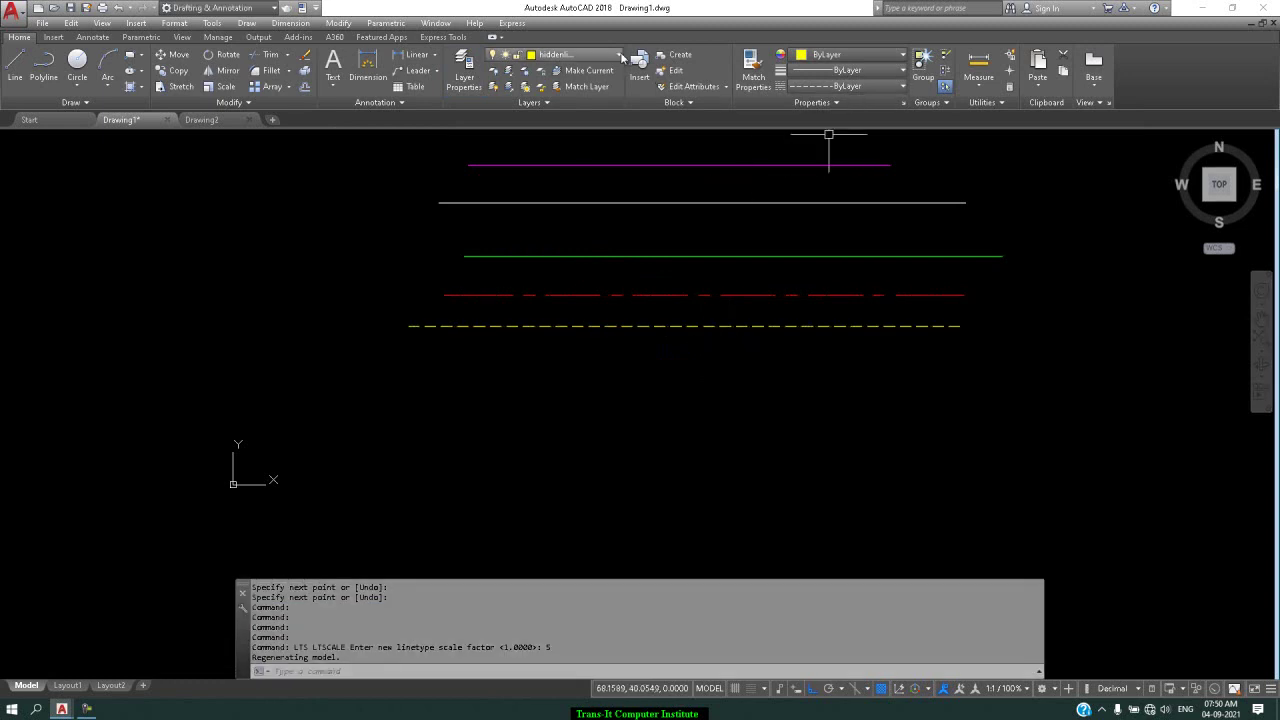
Draw two more yellow hiddenline dashed lines across the drawing below the red centerline.
text(l)
key(Return)
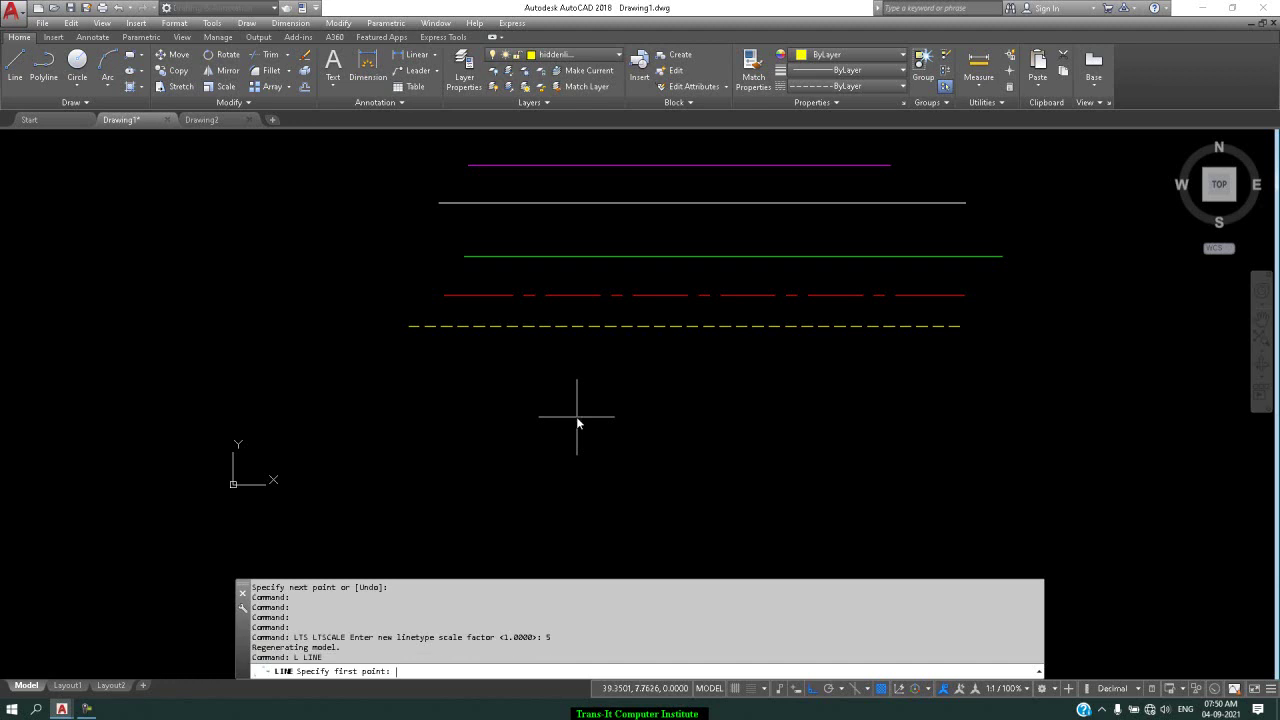
click(447, 360)
click(905, 395)
key(Return)
key(Return)
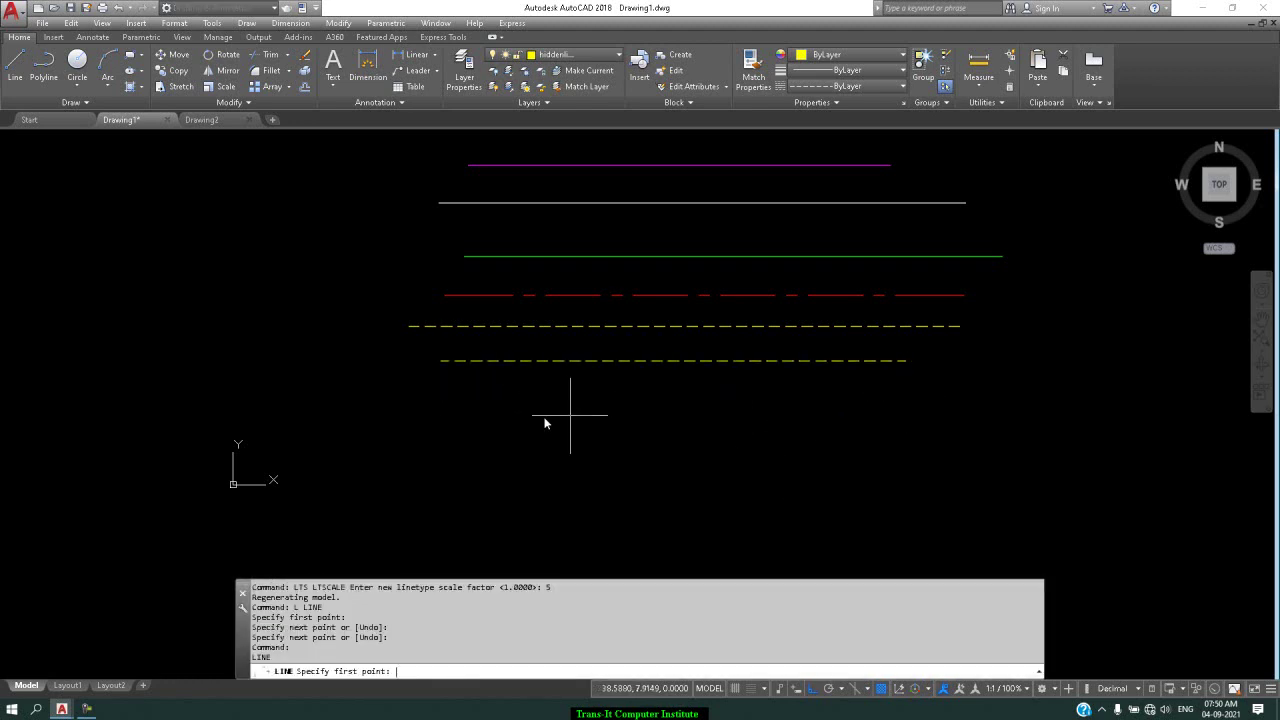
click(396, 400)
click(950, 405)
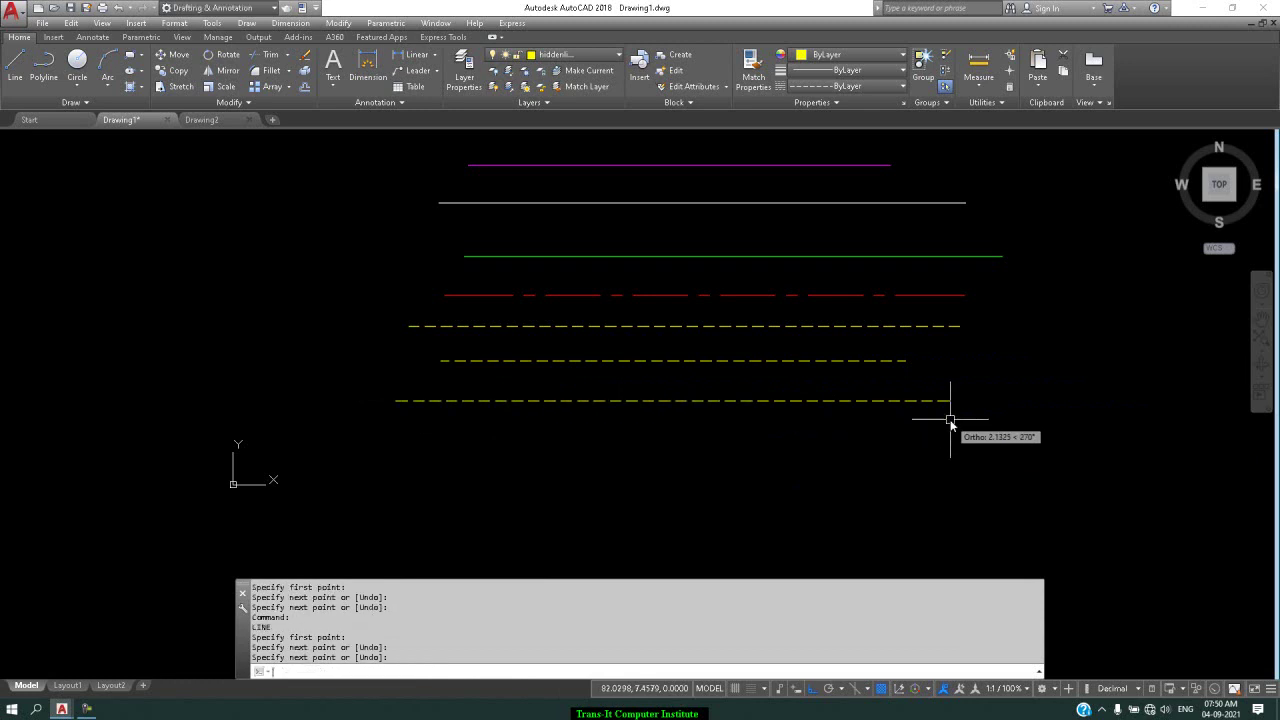
key(Return)
Make projection the current layer and draw a cyan line below the yellow dashes.
click(587, 52)
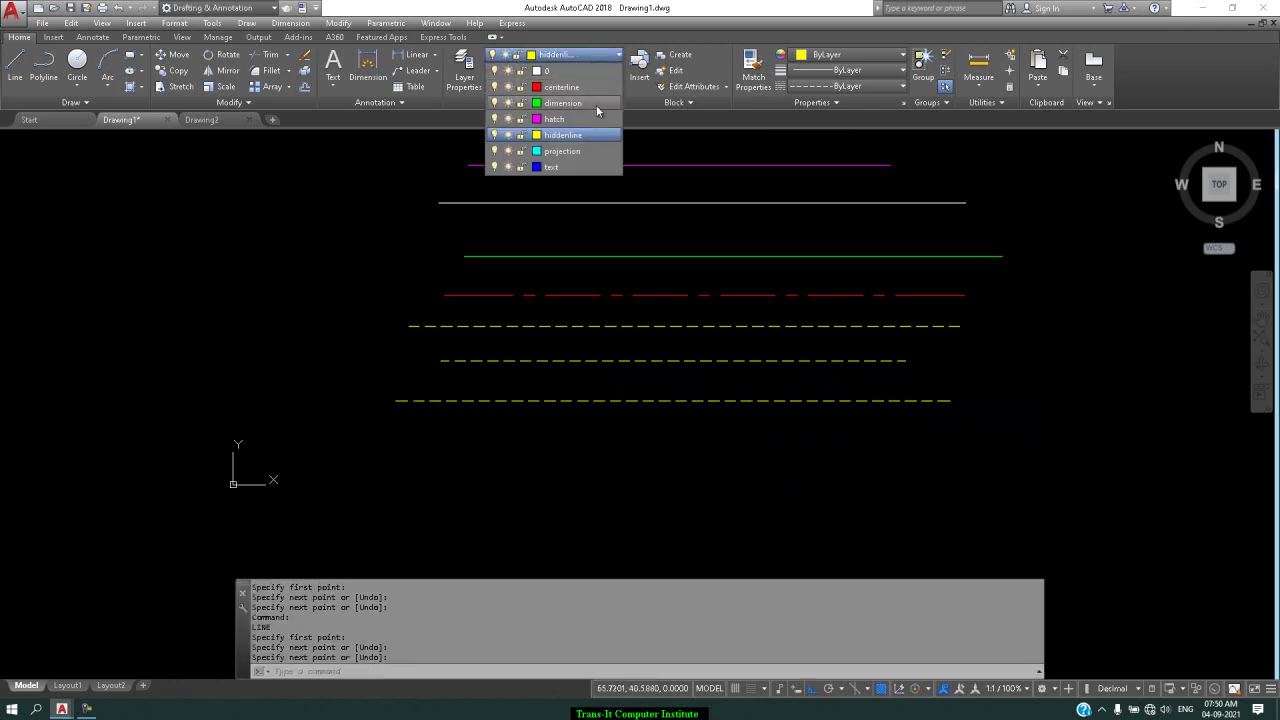
click(589, 153)
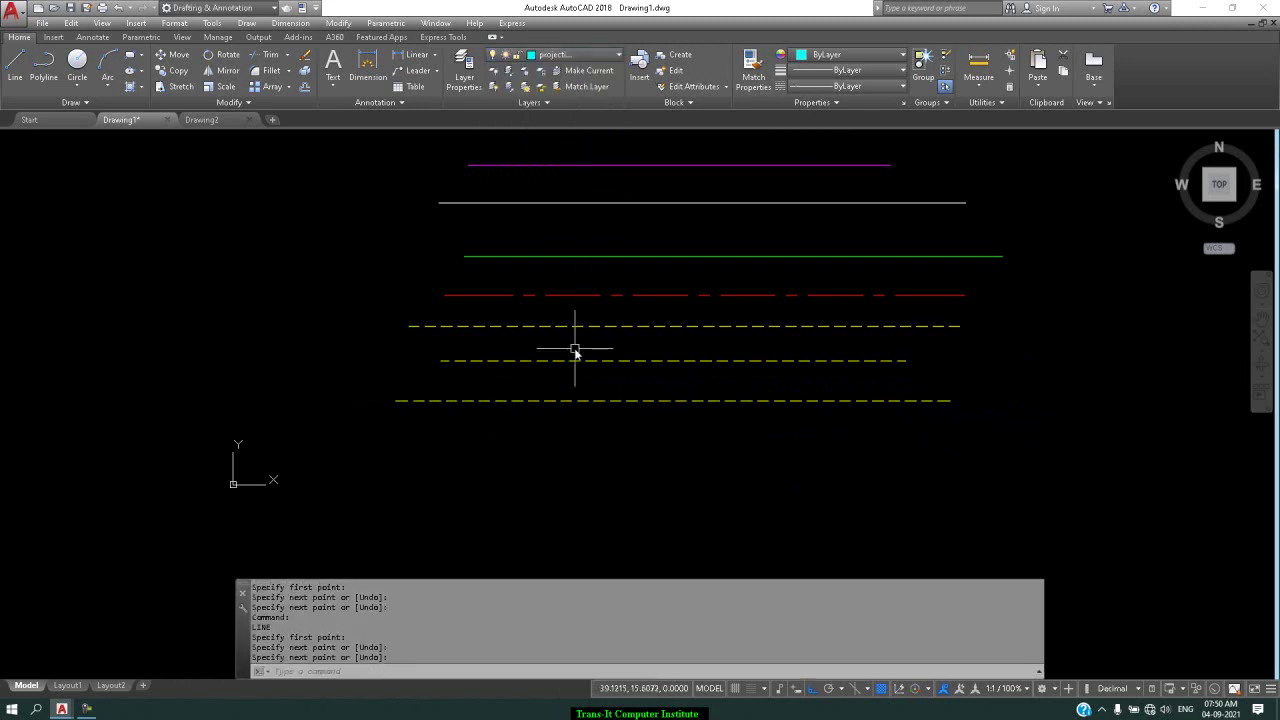
text(l)
key(Return)
click(389, 426)
click(981, 428)
key(Return)
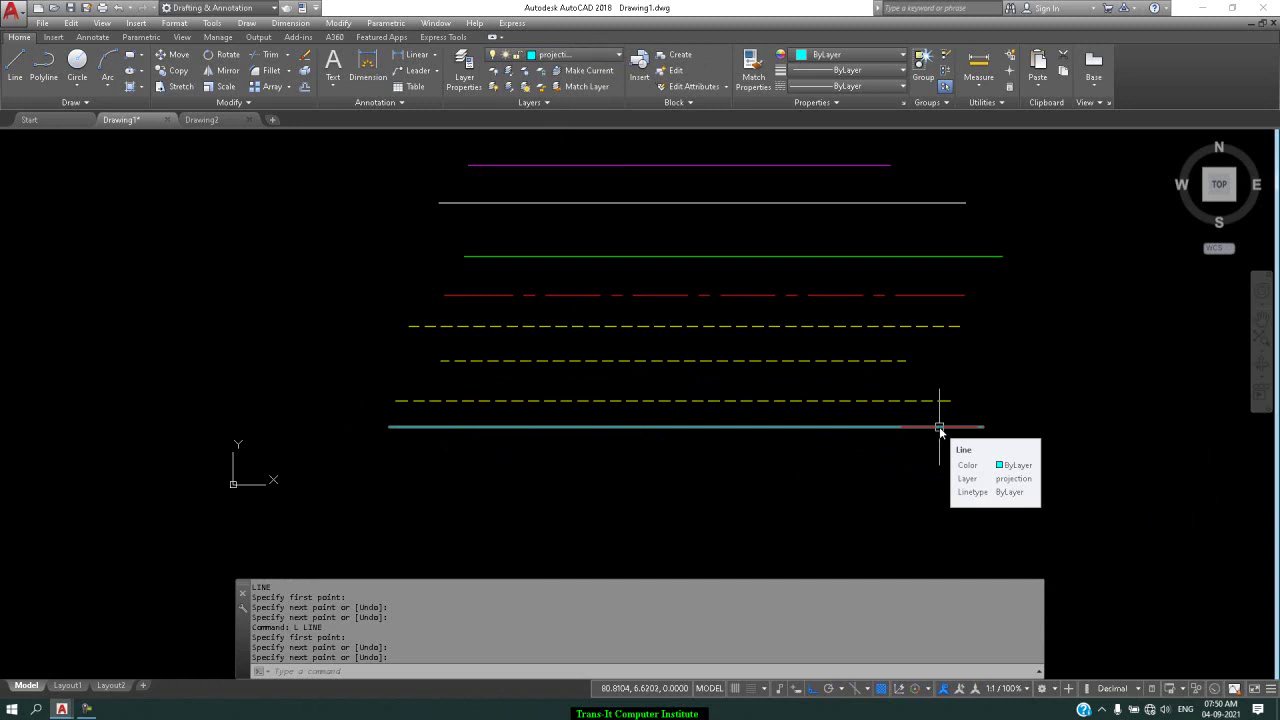
Check the new line's layer, then draw a second projection line beneath it.
click(908, 424)
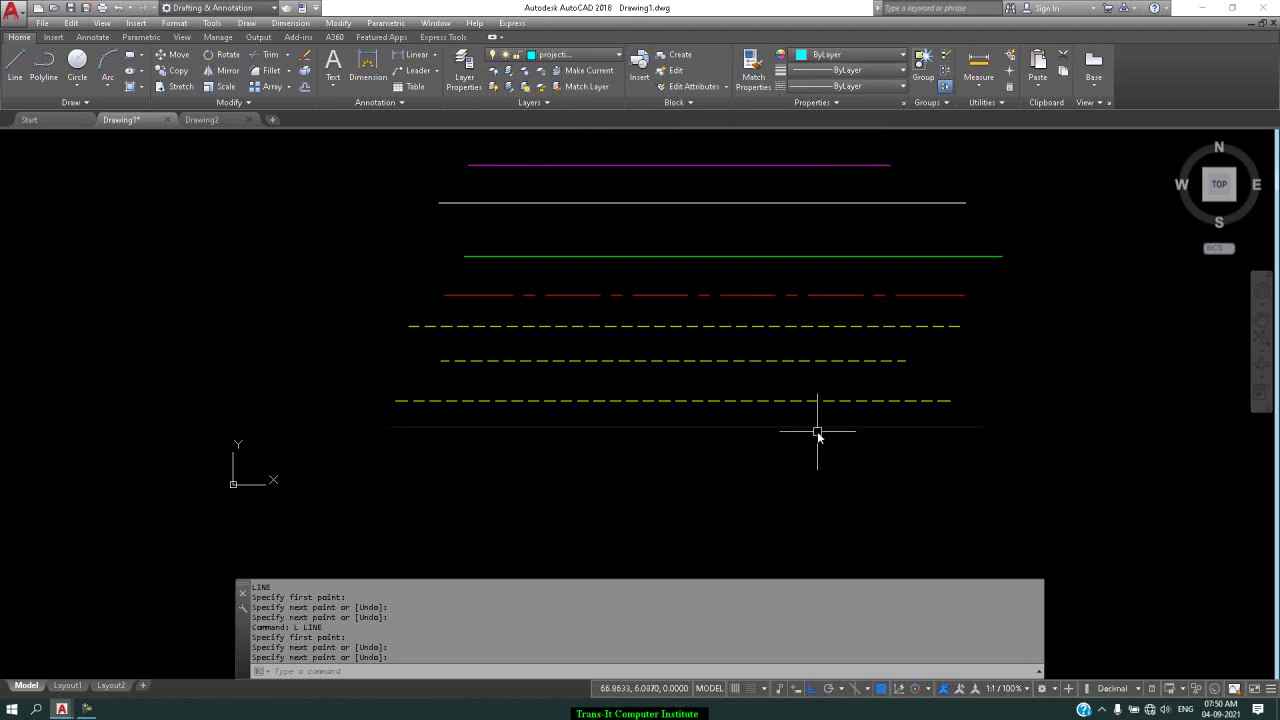
click(600, 55)
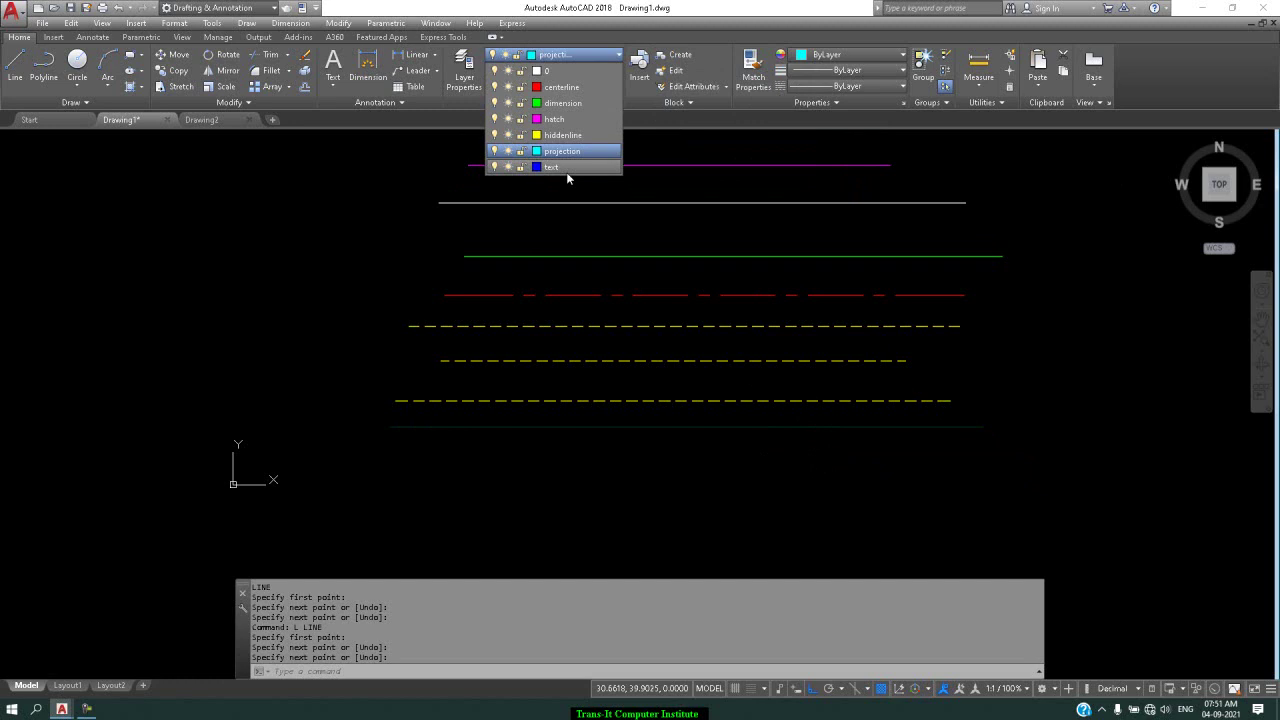
click(335, 208)
click(15, 66)
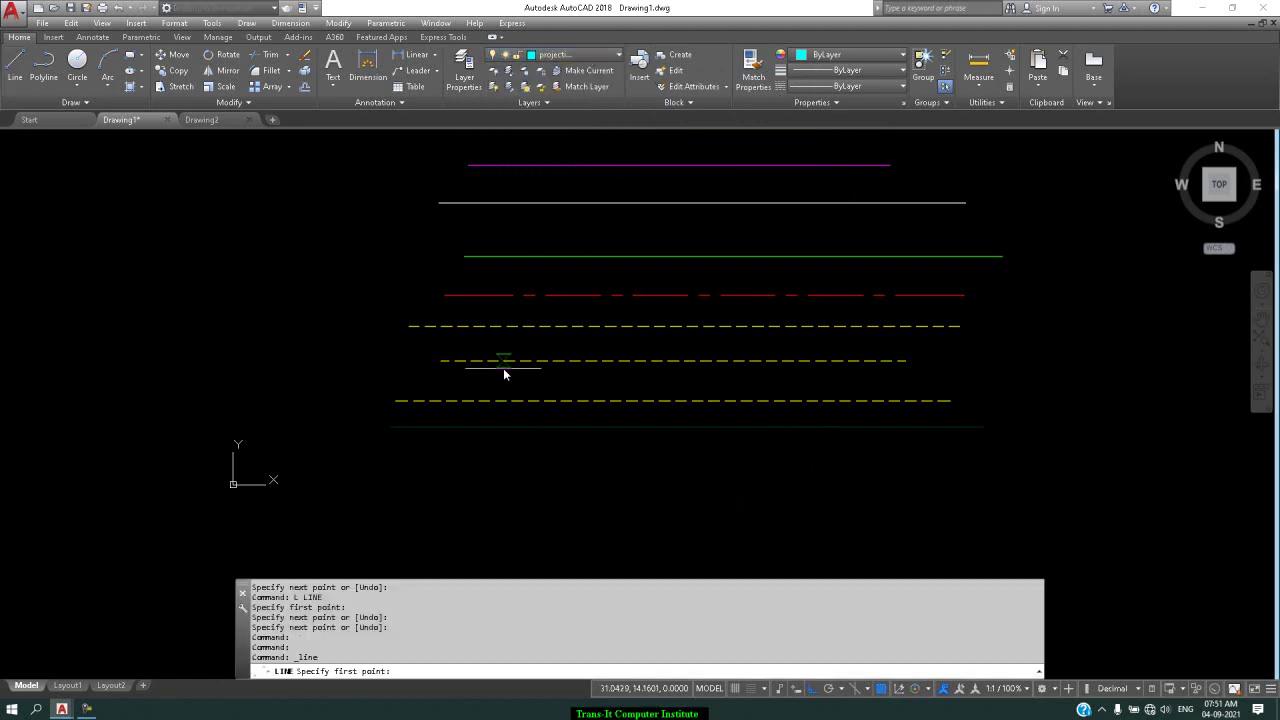
click(393, 452)
click(905, 466)
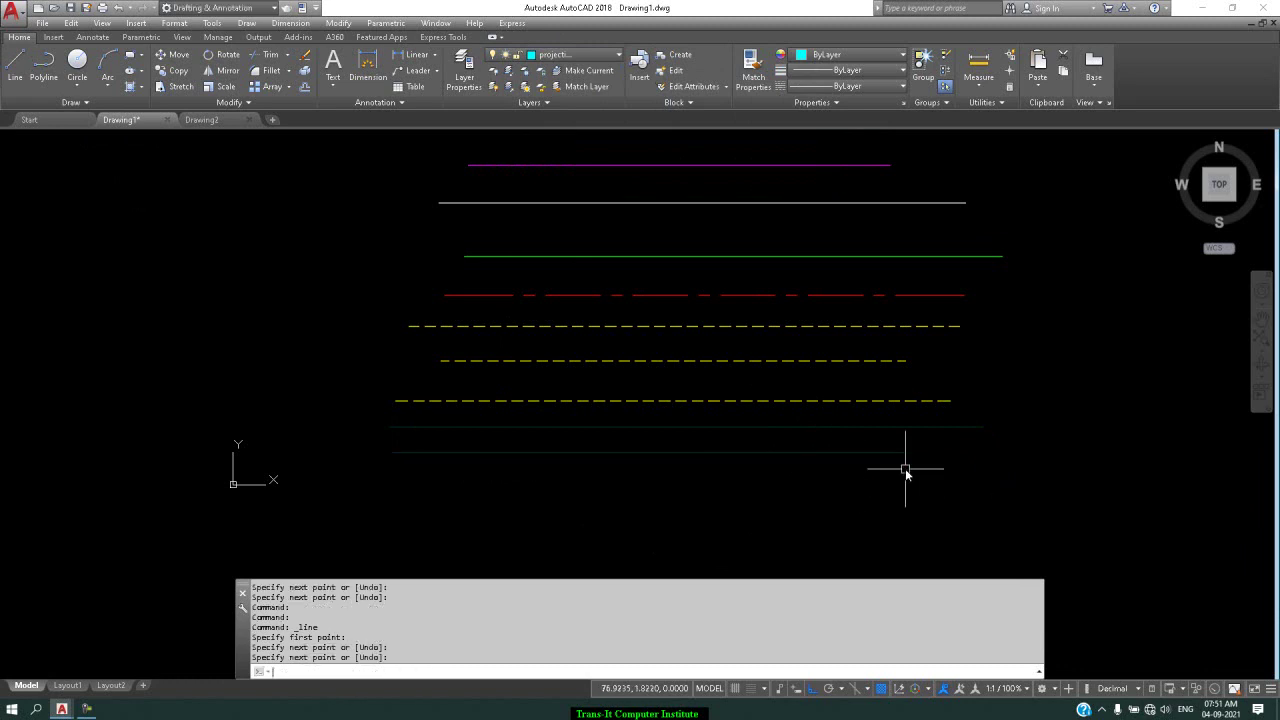
key(Return)
Switch the current layer to text and draw a blue line below the projection lines.
click(560, 54)
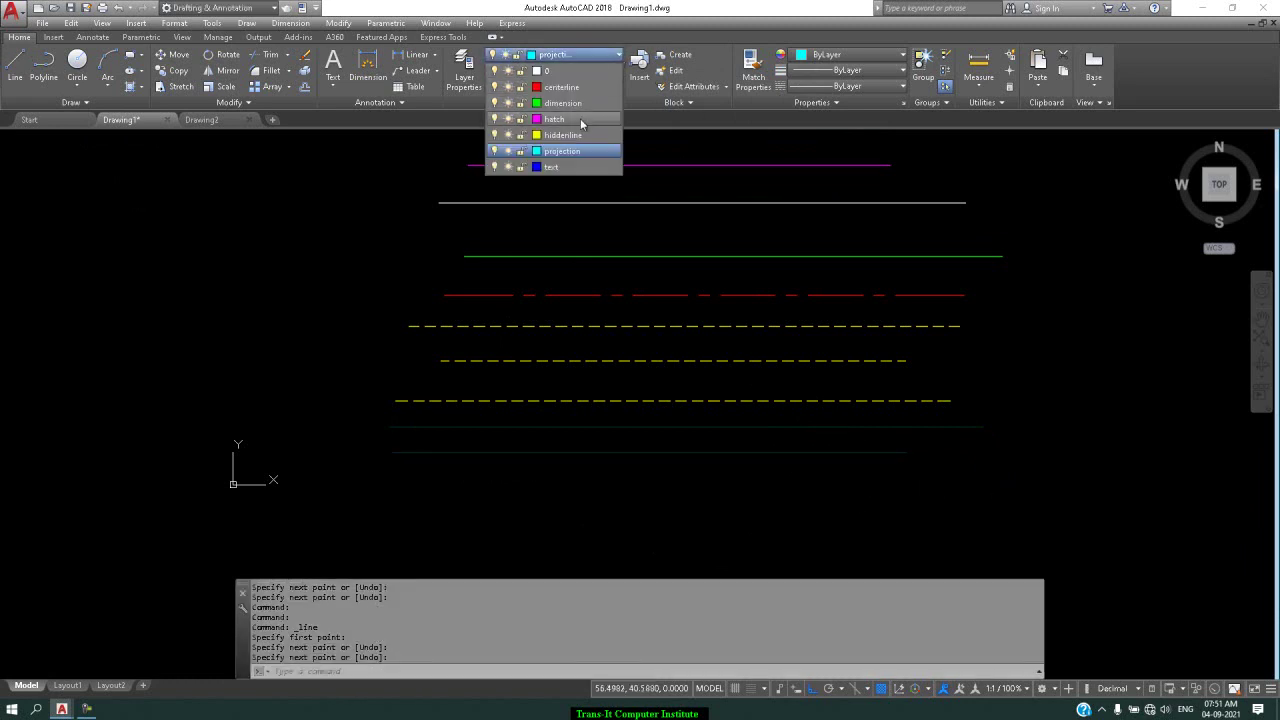
click(568, 167)
click(15, 65)
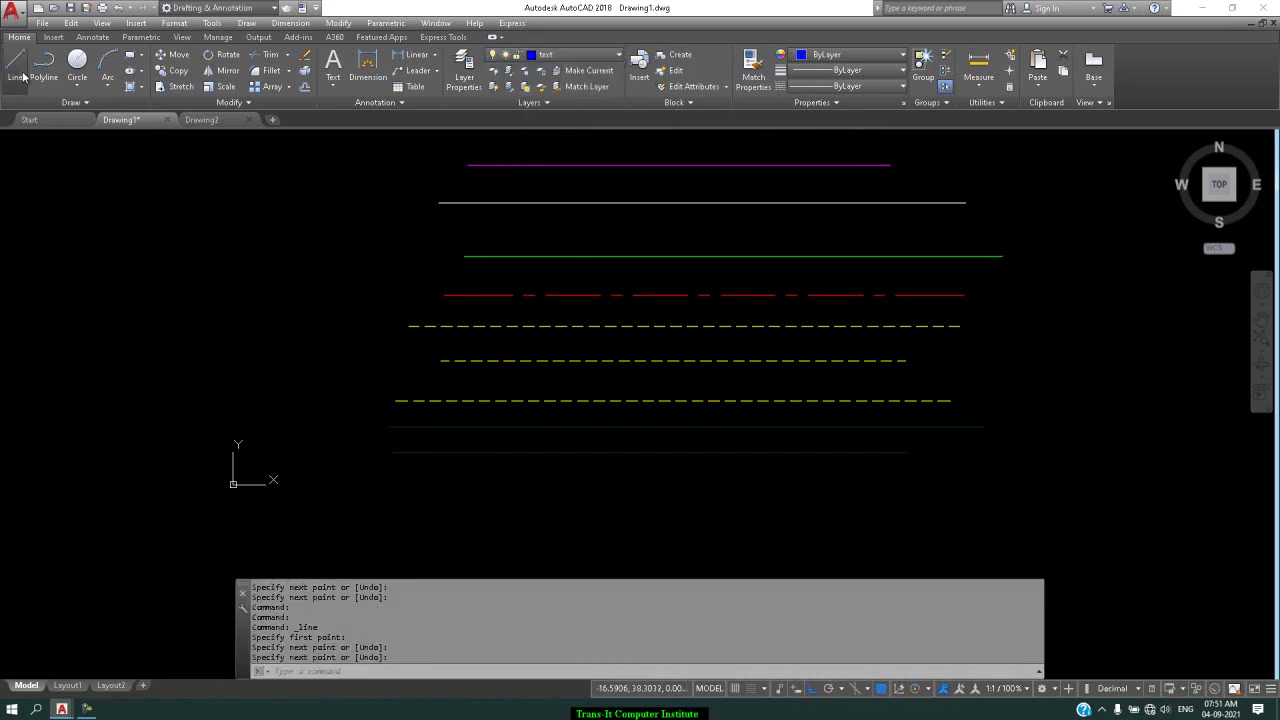
click(447, 499)
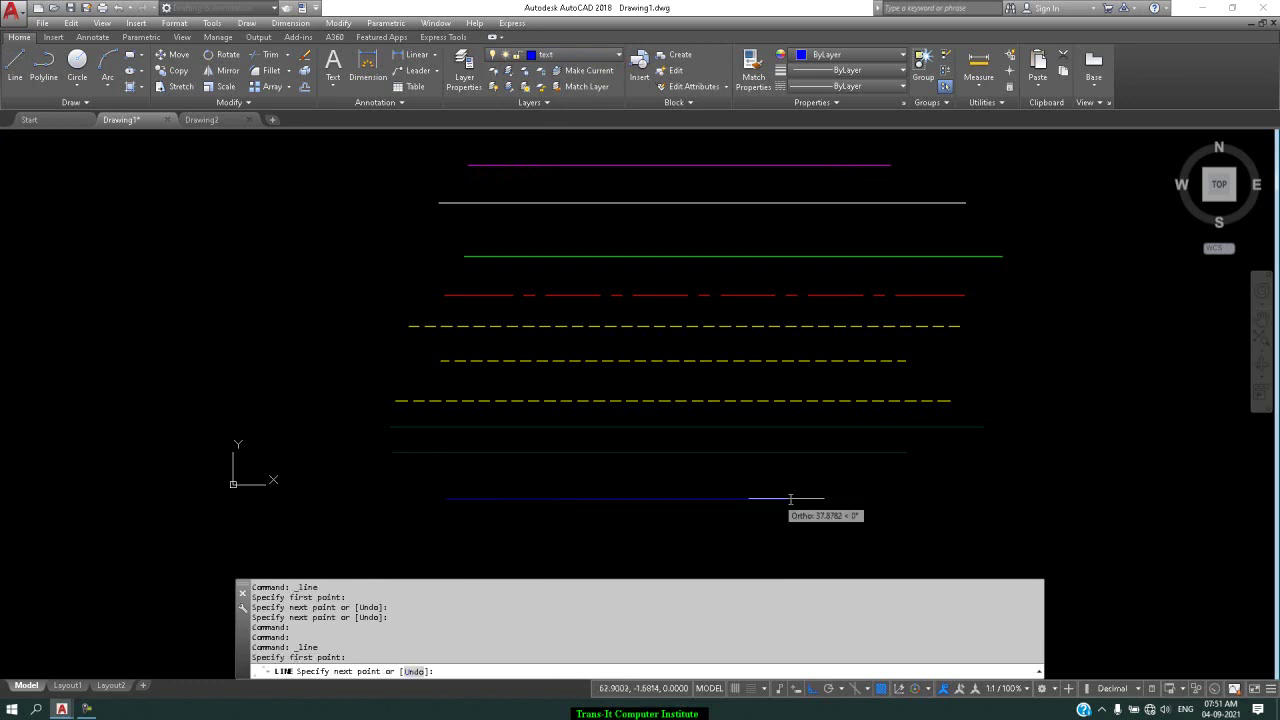
click(838, 499)
key(Return)
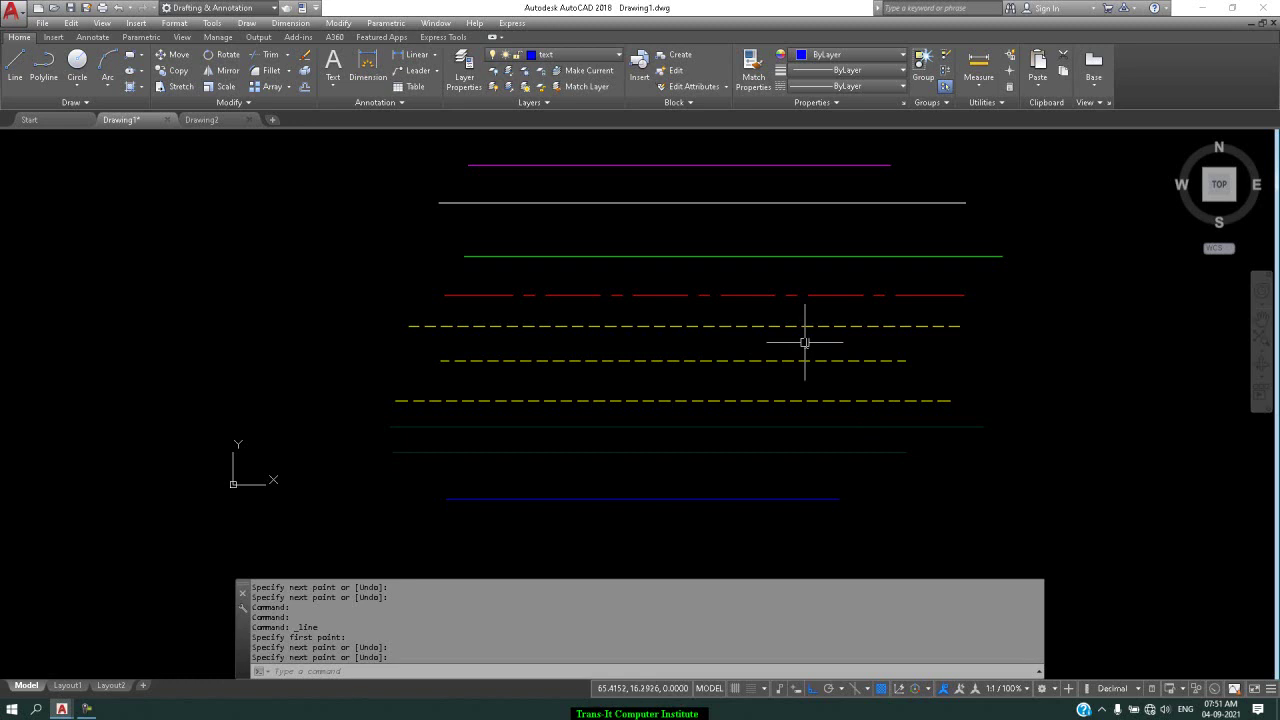
Move the lower projection line onto the centerline layer so it shows red dash-dot.
click(805, 452)
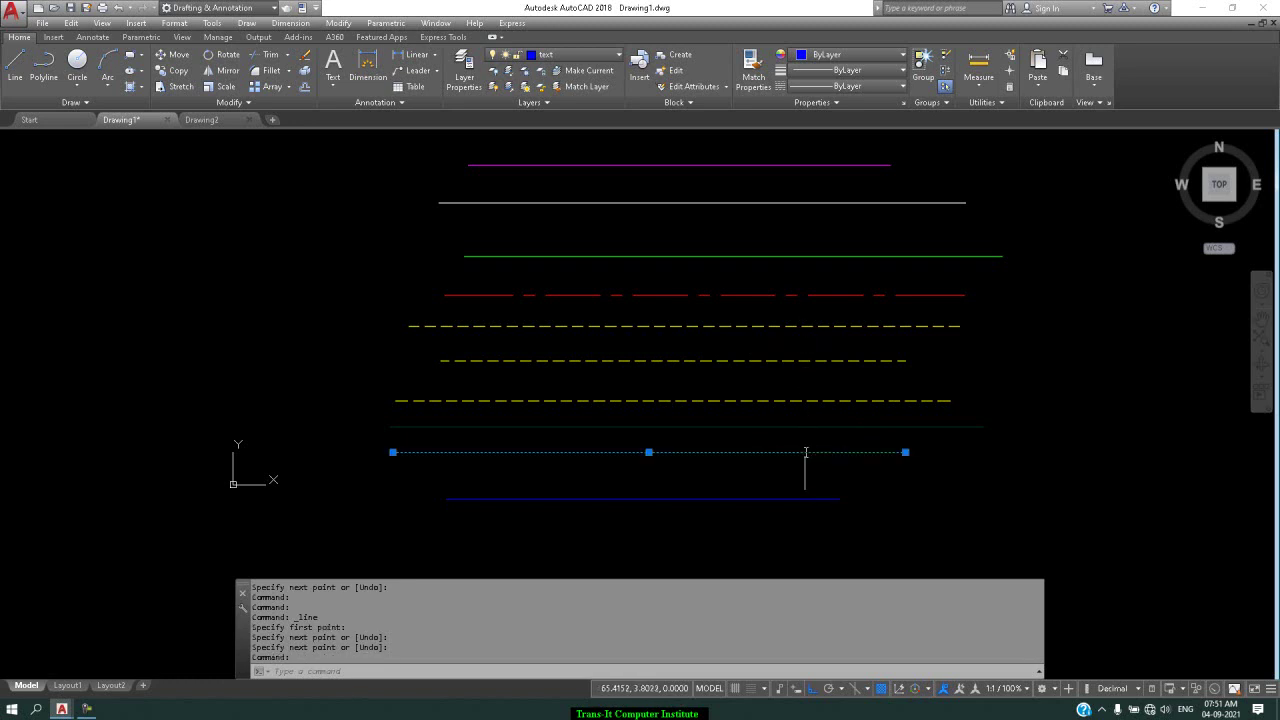
click(588, 55)
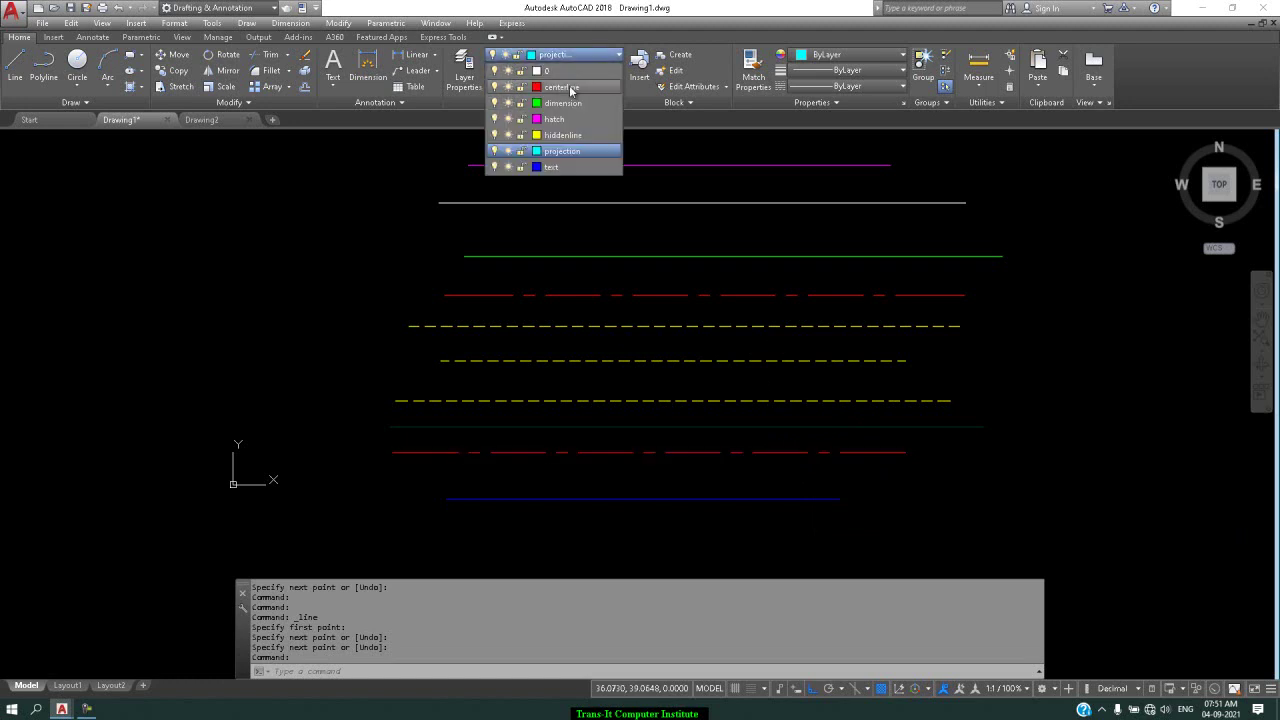
click(572, 88)
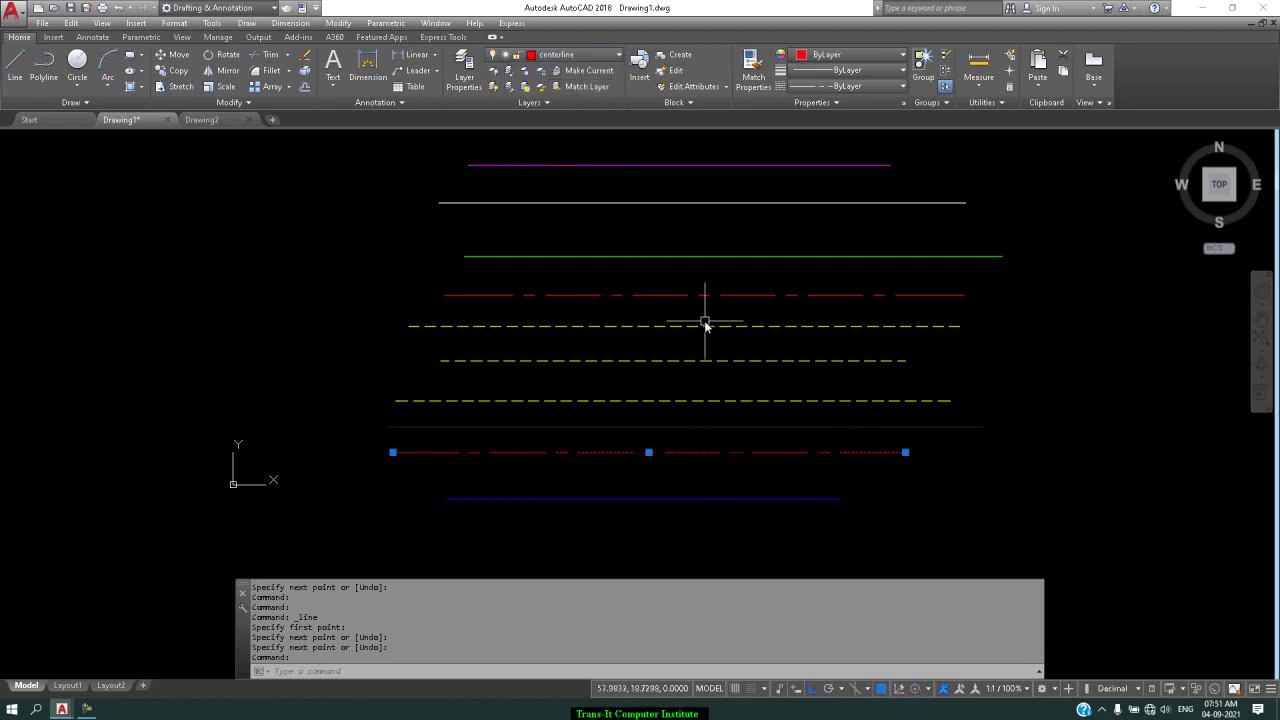
key(Escape)
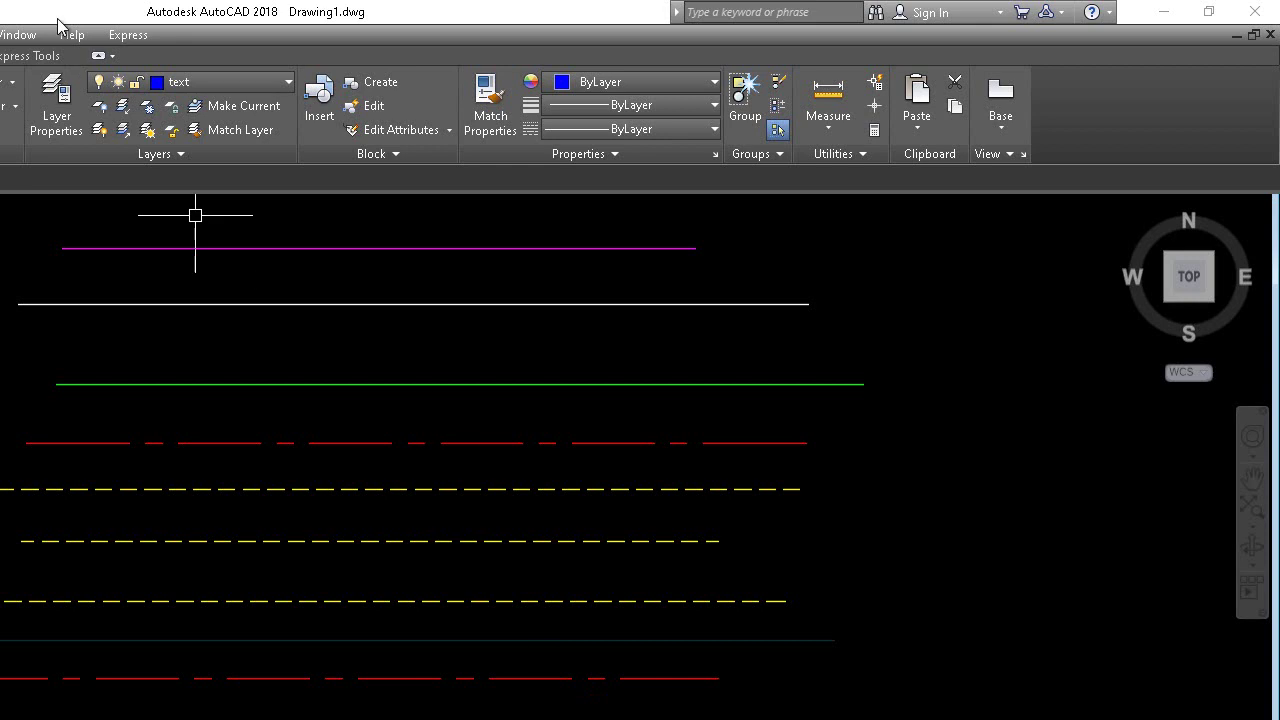
click(235, 82)
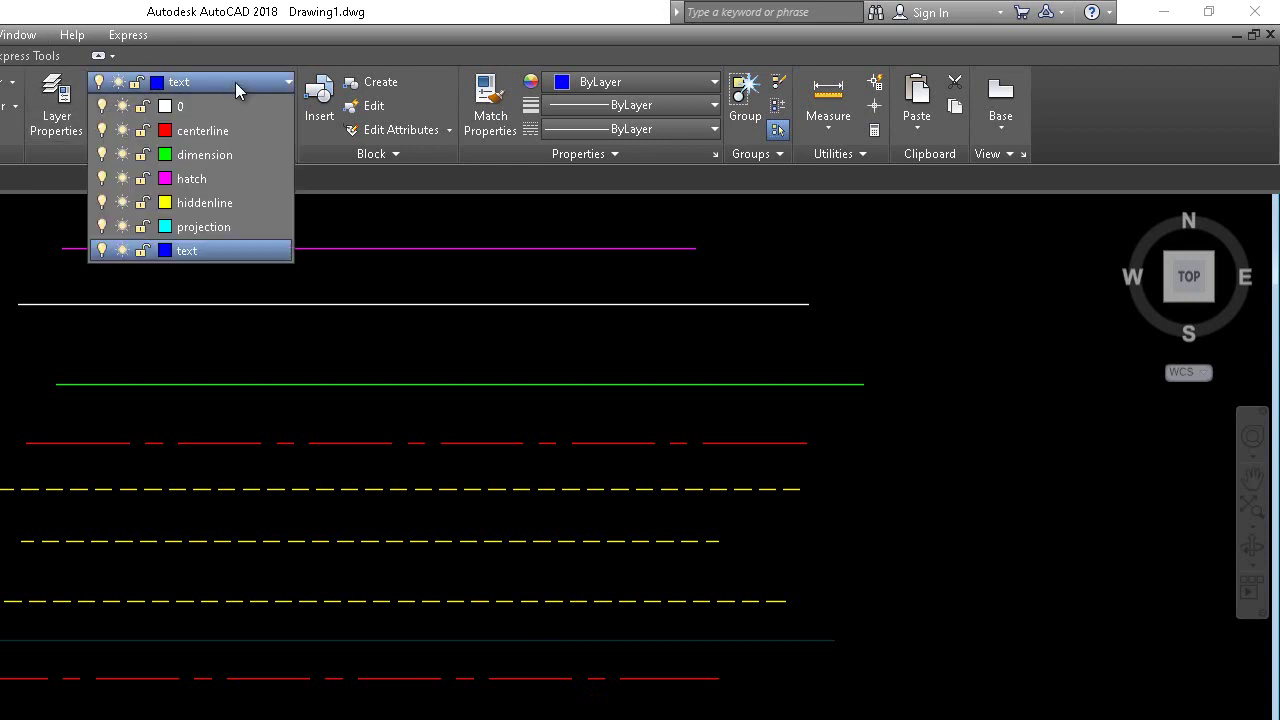
click(235, 82)
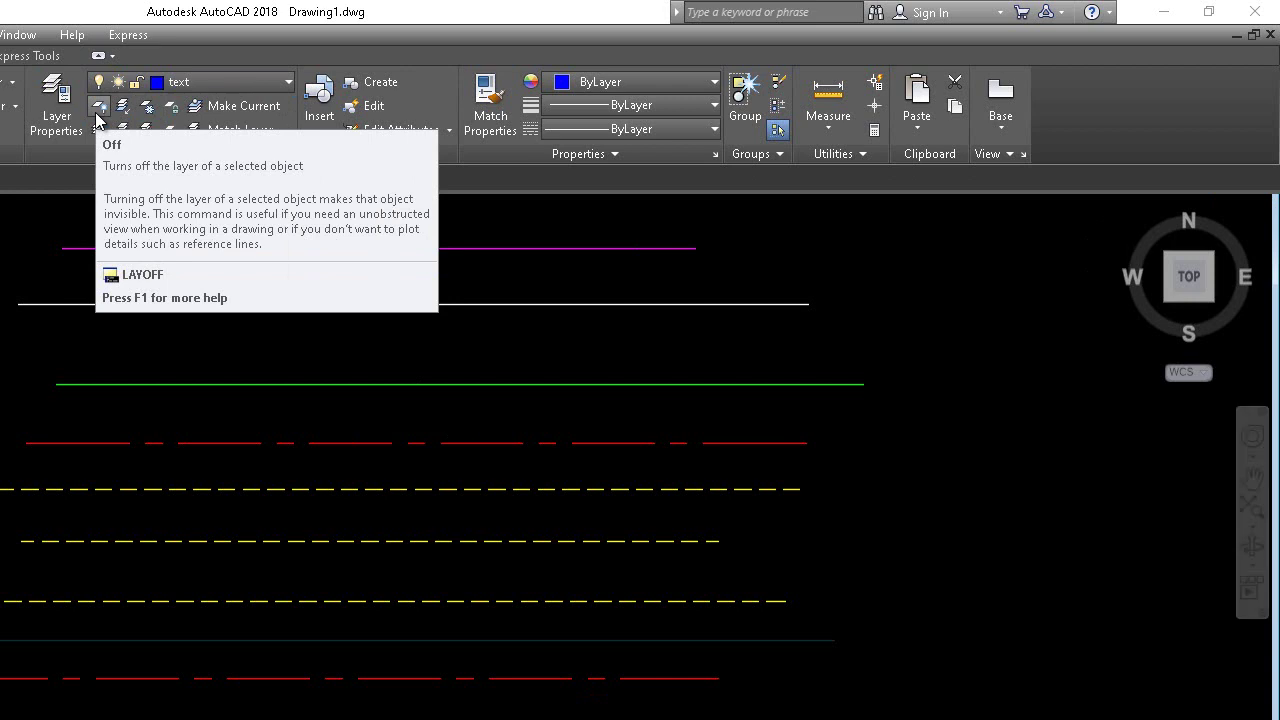
click(97, 118)
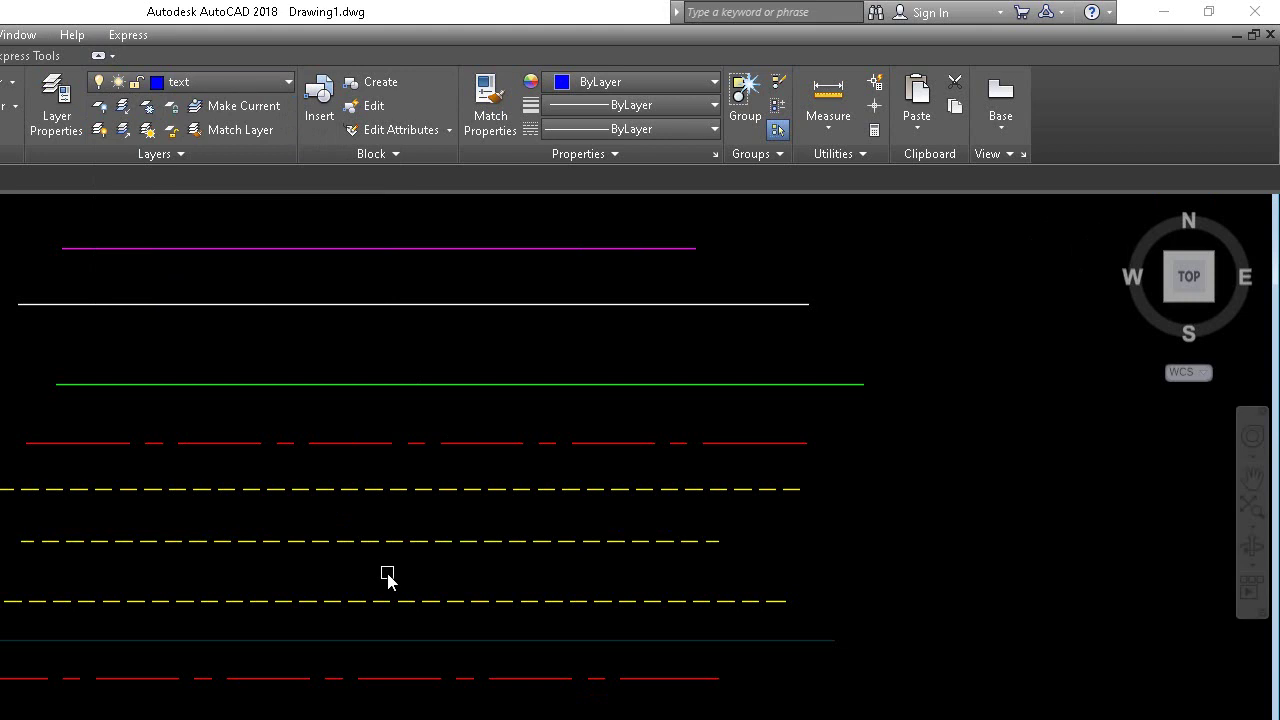
click(395, 489)
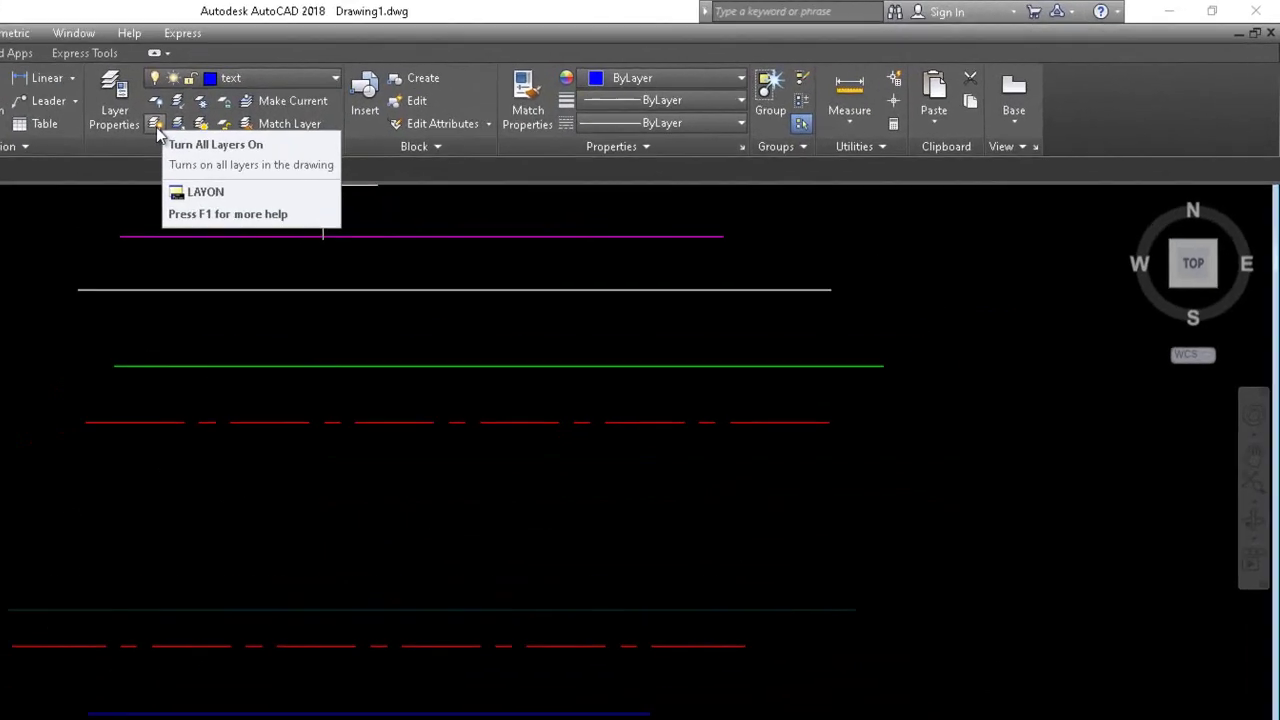
click(438, 93)
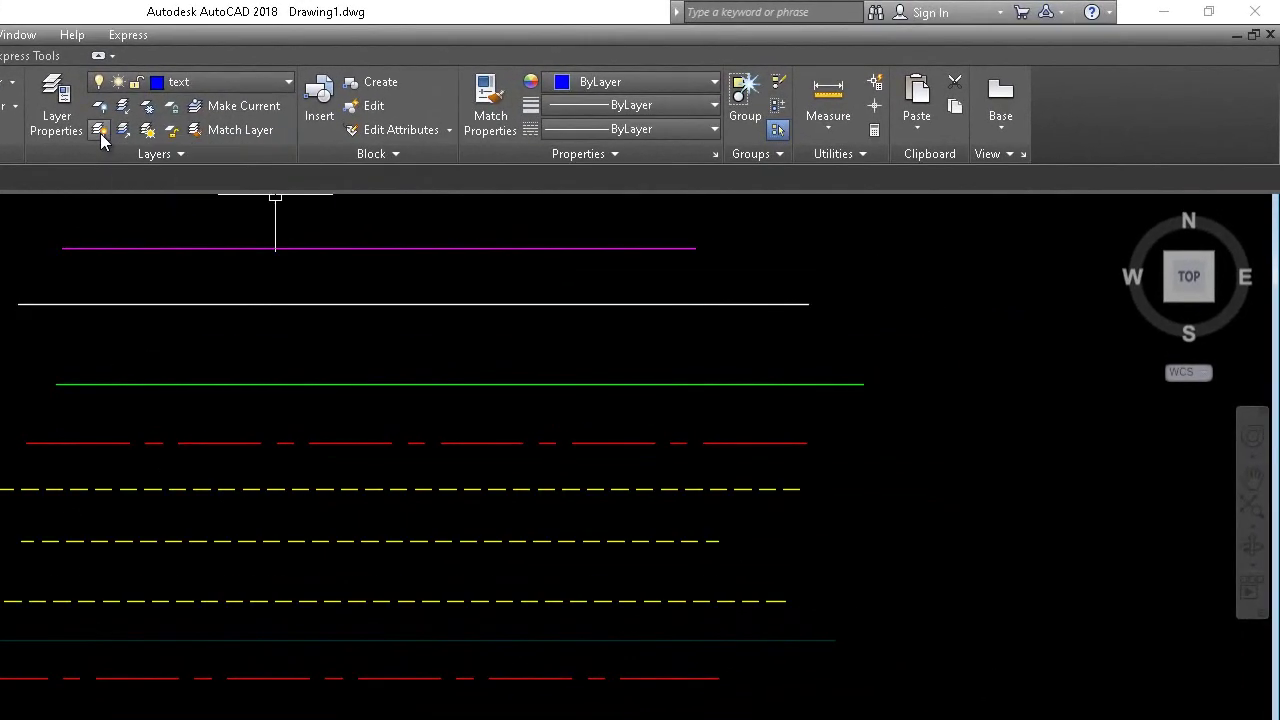
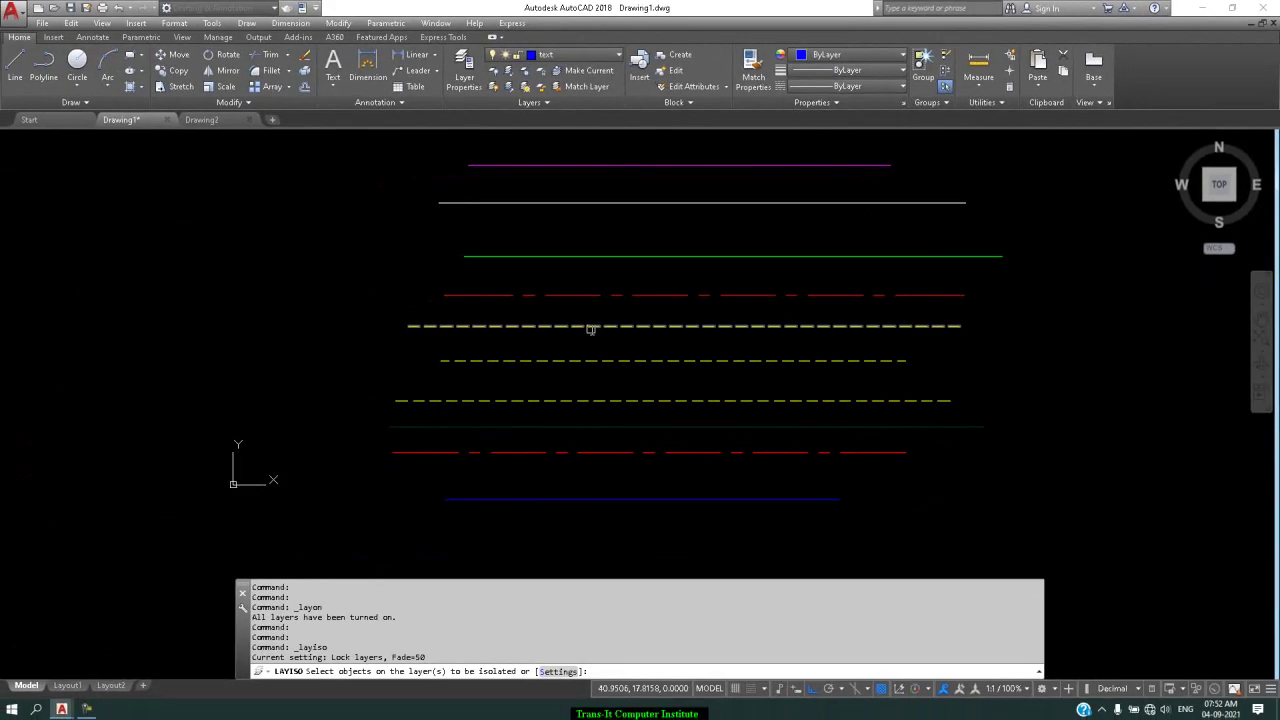
Isolate the hiddenline layer from a yellow dashed line, then check the layer list.
click(591, 327)
key(Return)
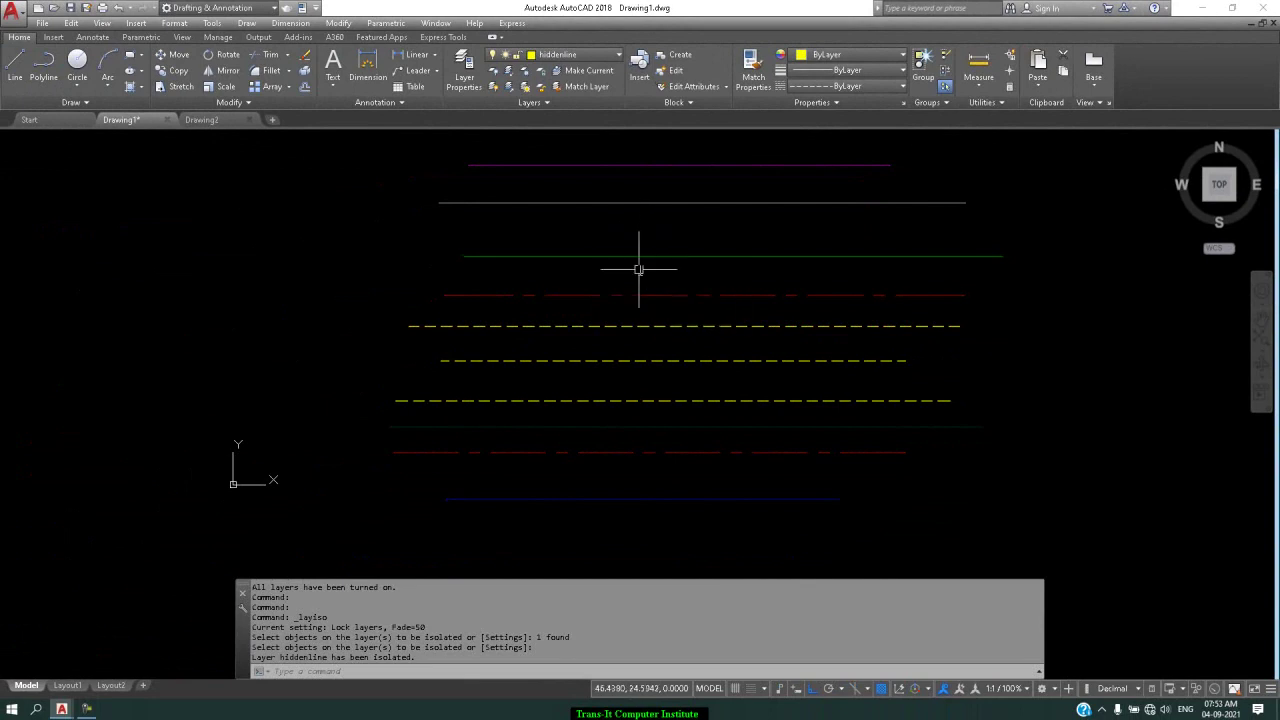
click(598, 58)
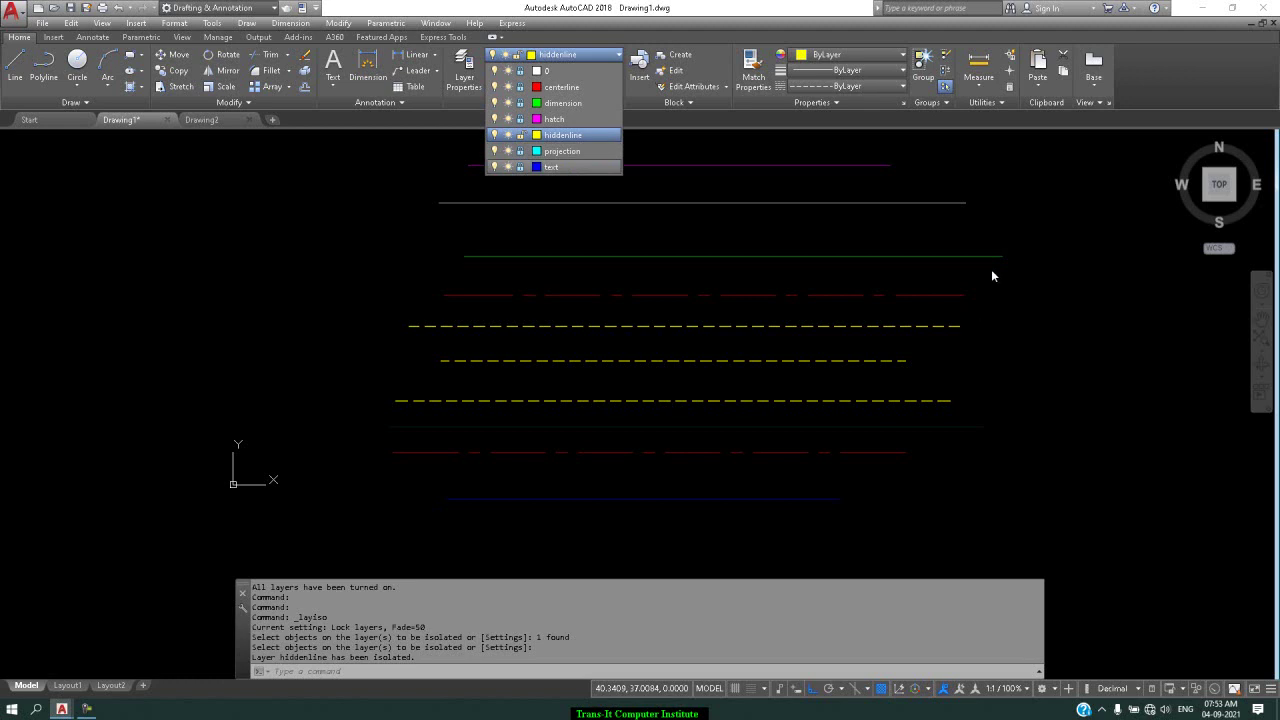
click(1010, 230)
Try erasing window-selected lines, which fails on the locked layers, and cancel.
click(983, 150)
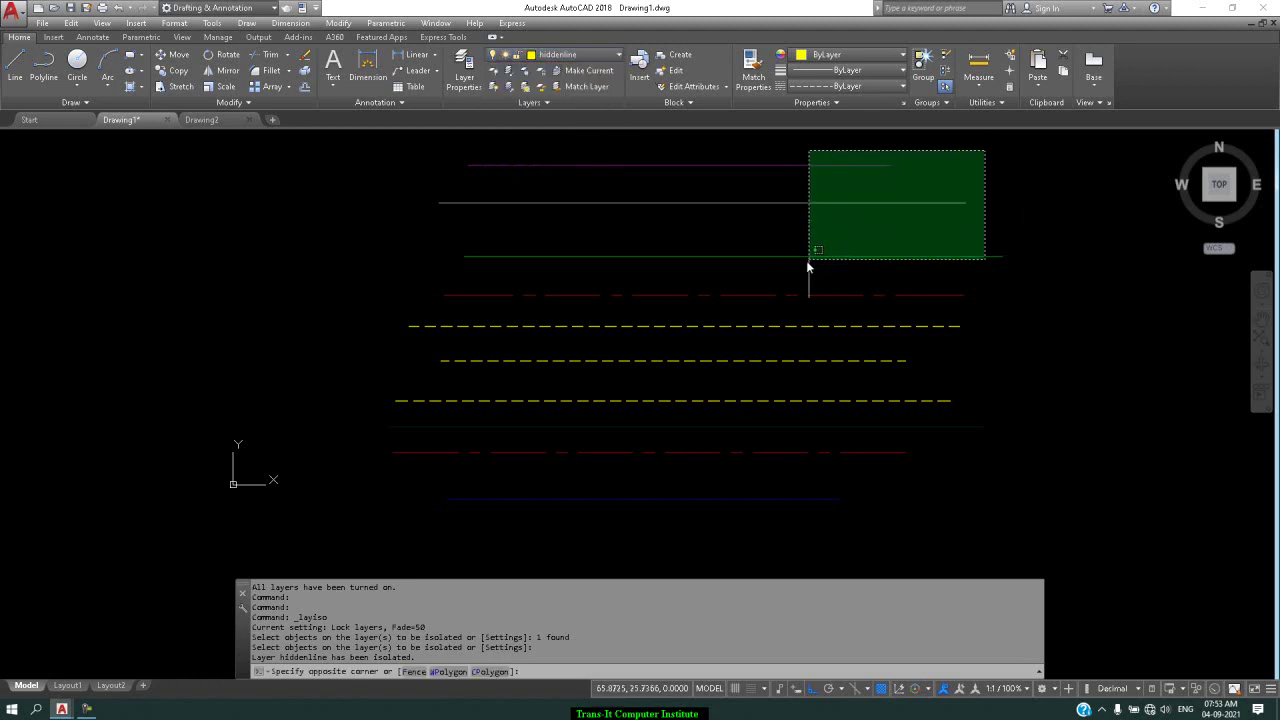
click(784, 300)
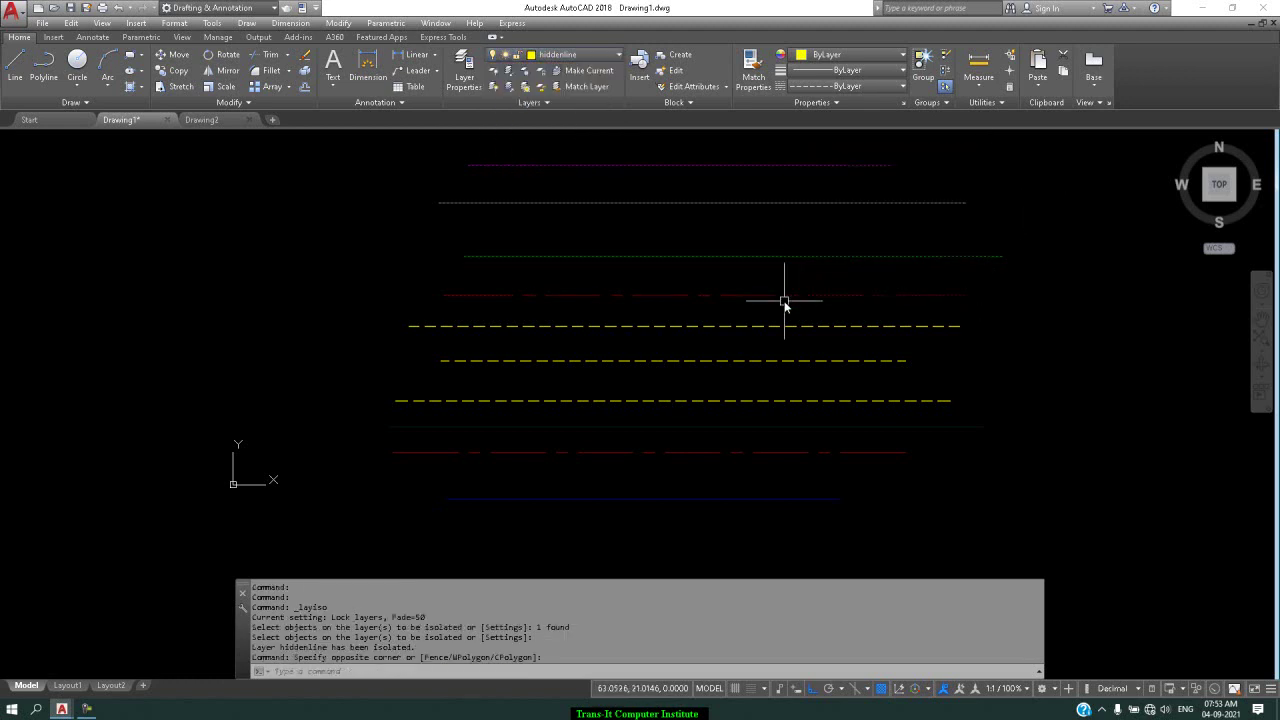
key(Delete)
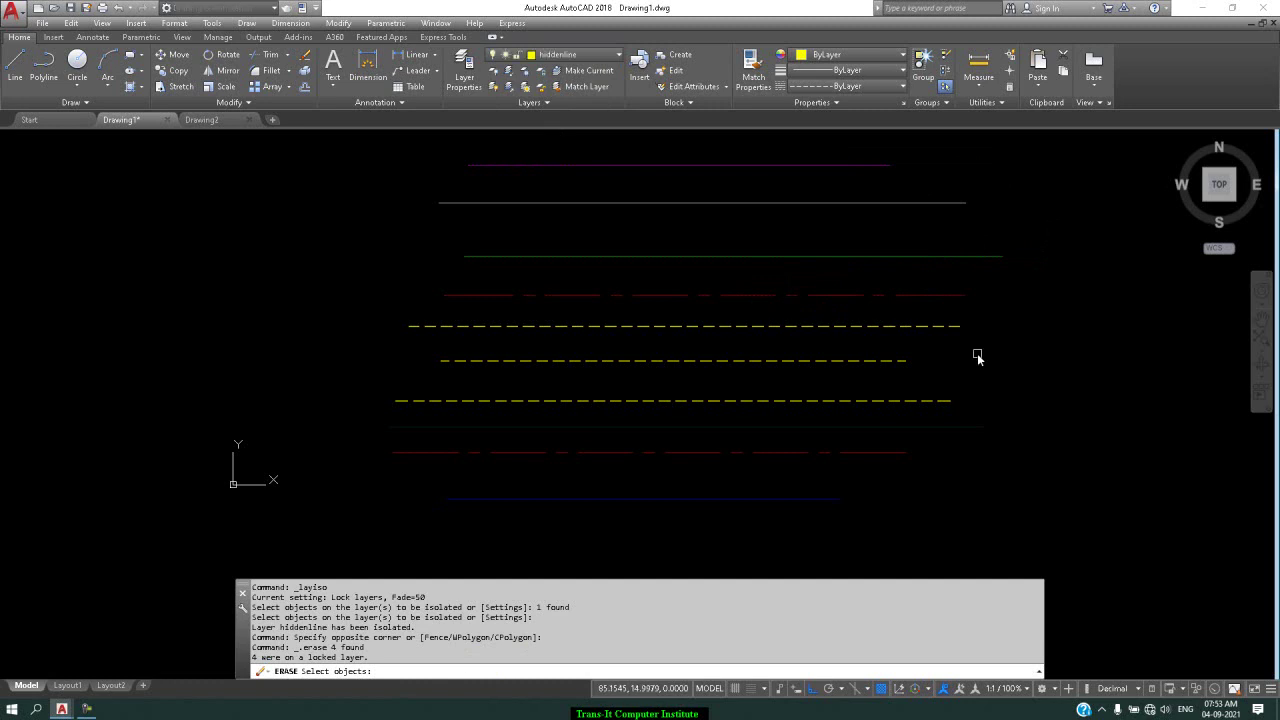
key(Escape)
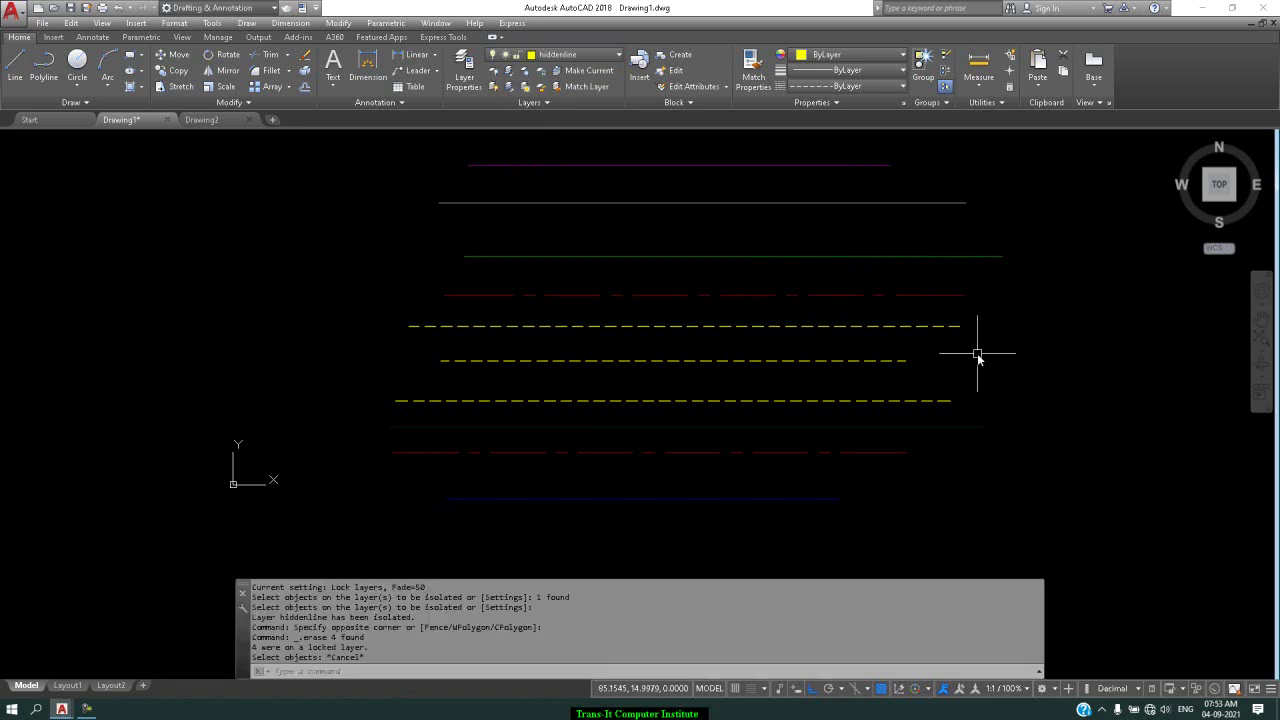
Unisolate the layers so every line is at full colour again, then review the layer list.
click(512, 87)
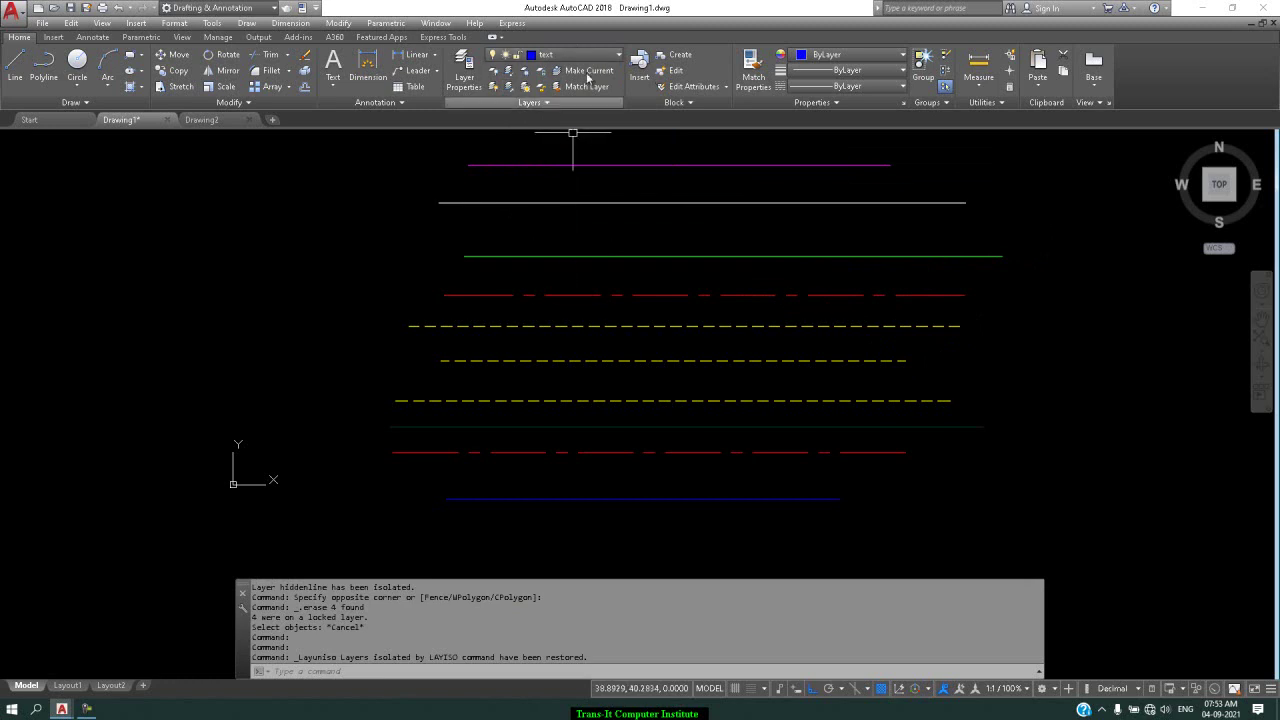
click(565, 55)
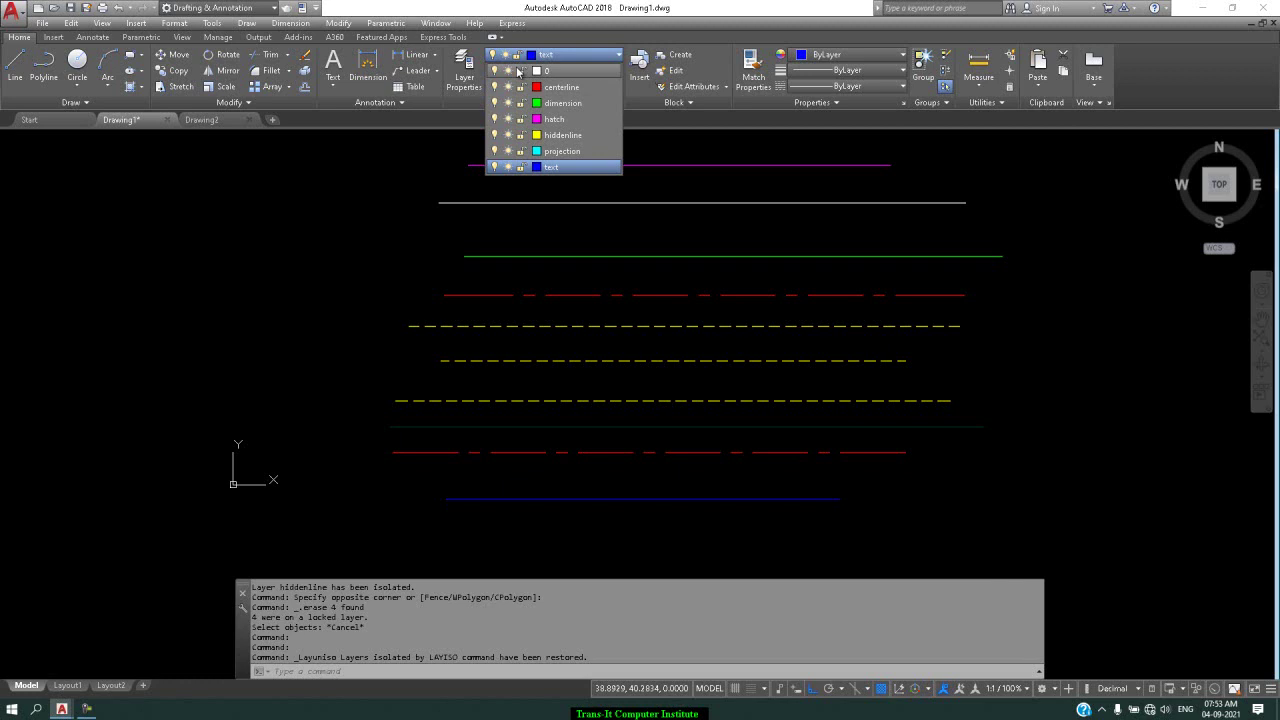
click(986, 181)
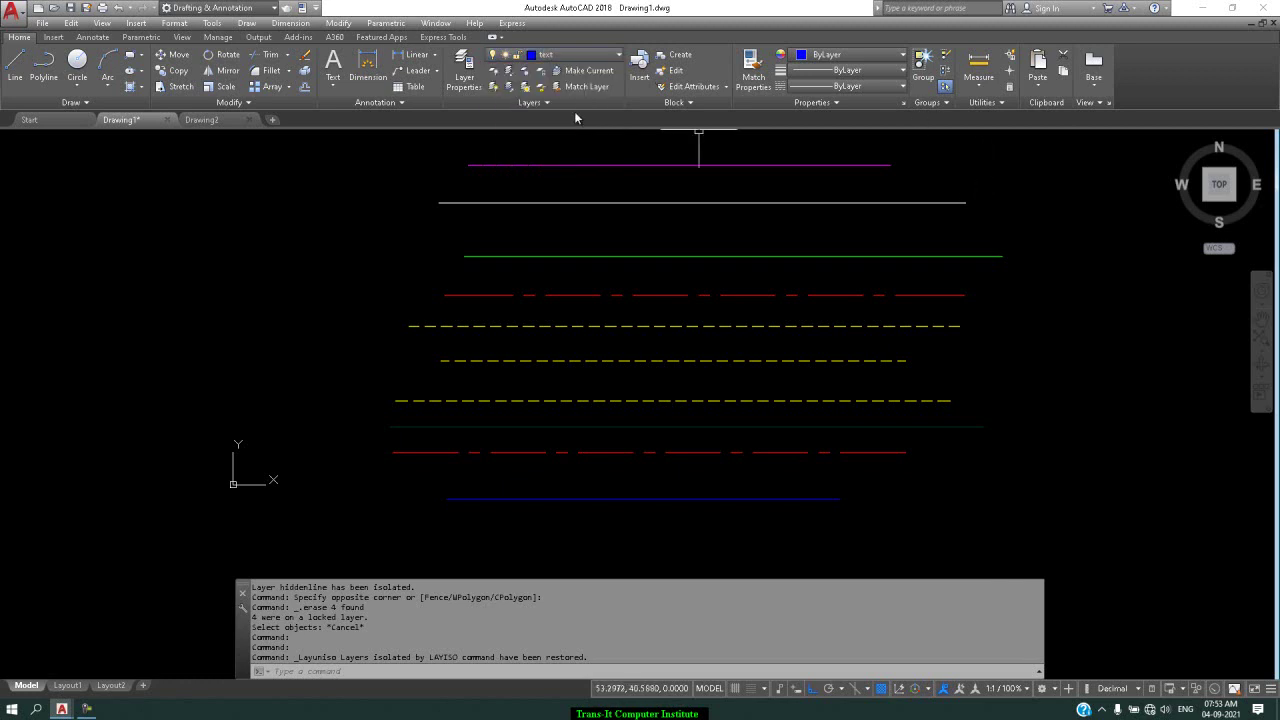
Freeze the centerline layer by picking a red line, then thaw all layers.
triple_click(524, 73)
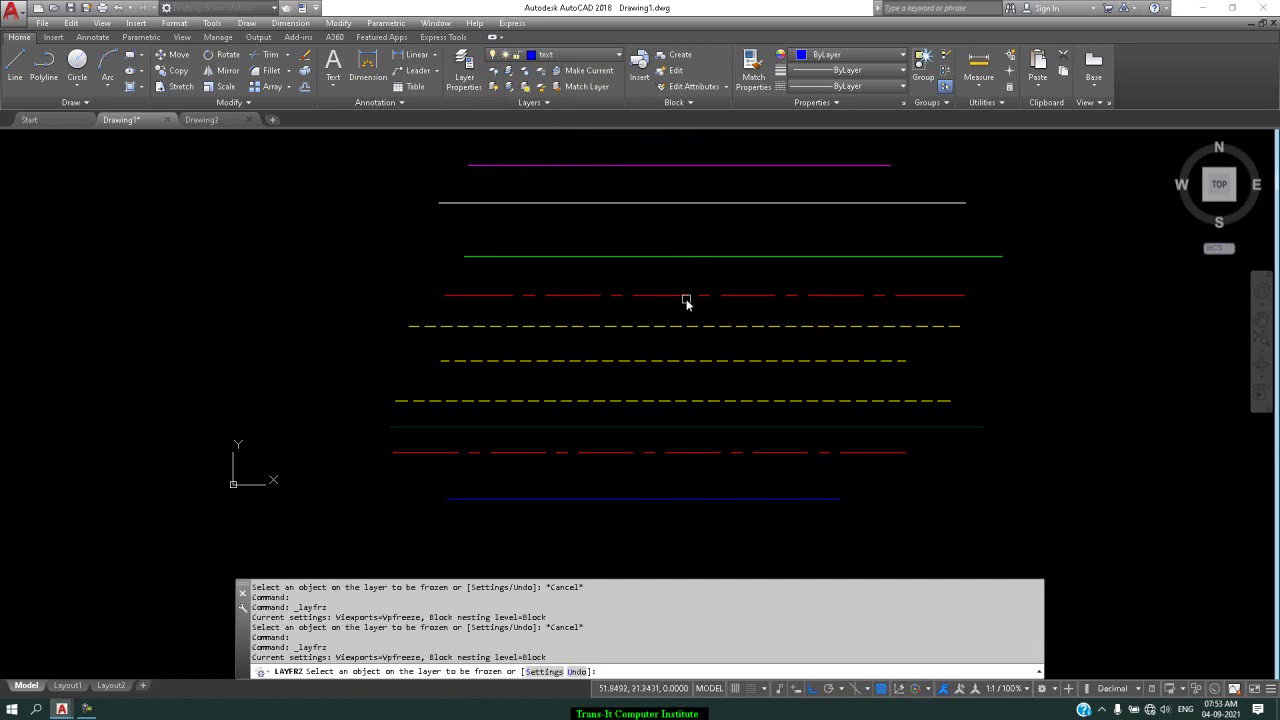
click(685, 288)
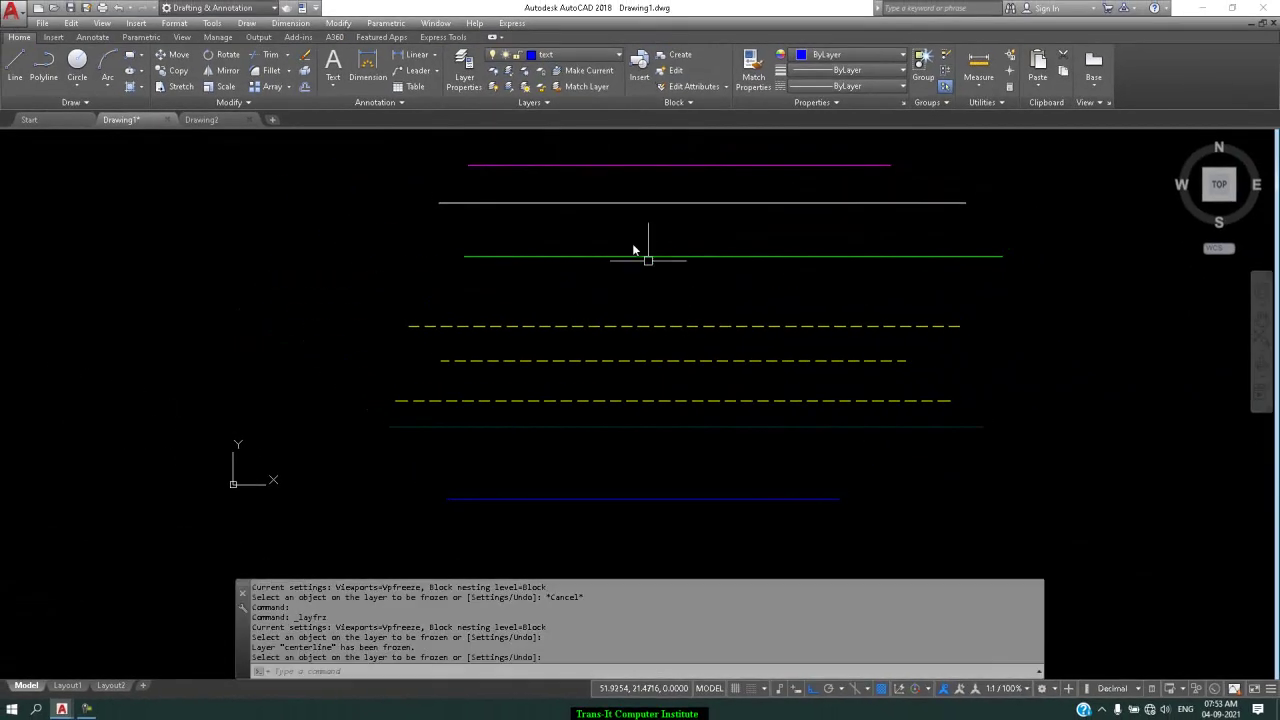
click(581, 57)
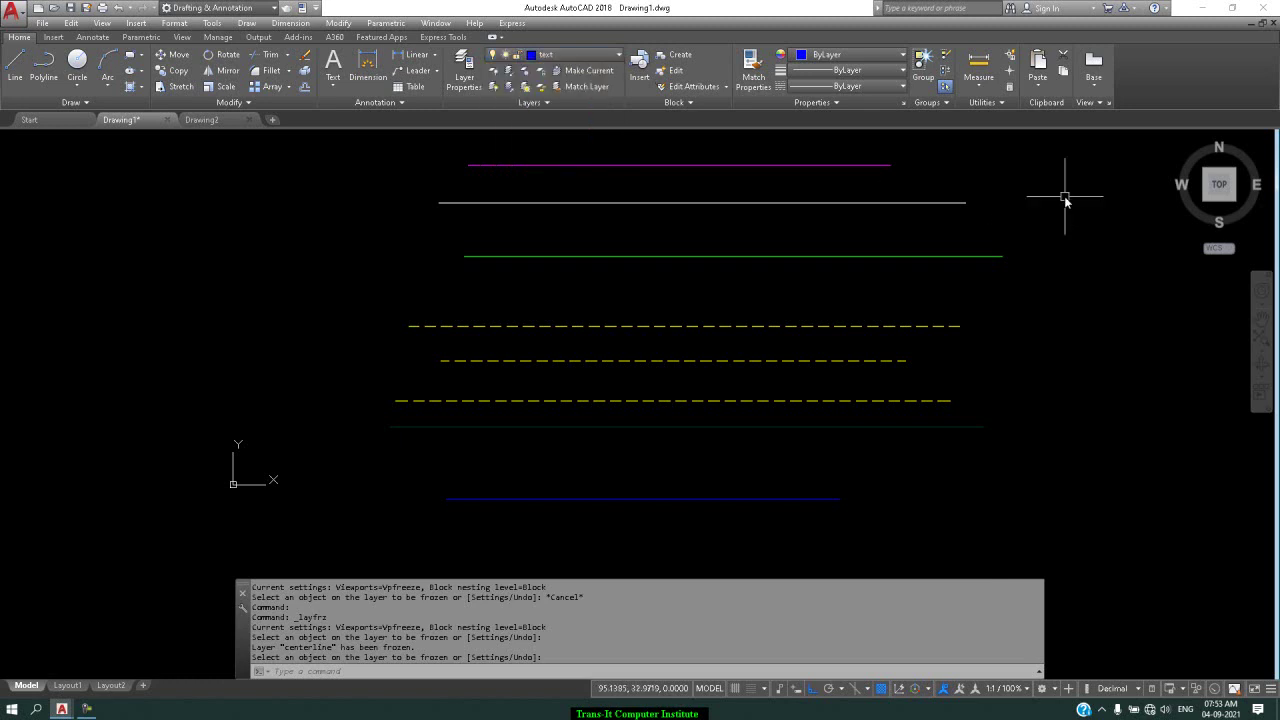
click(525, 88)
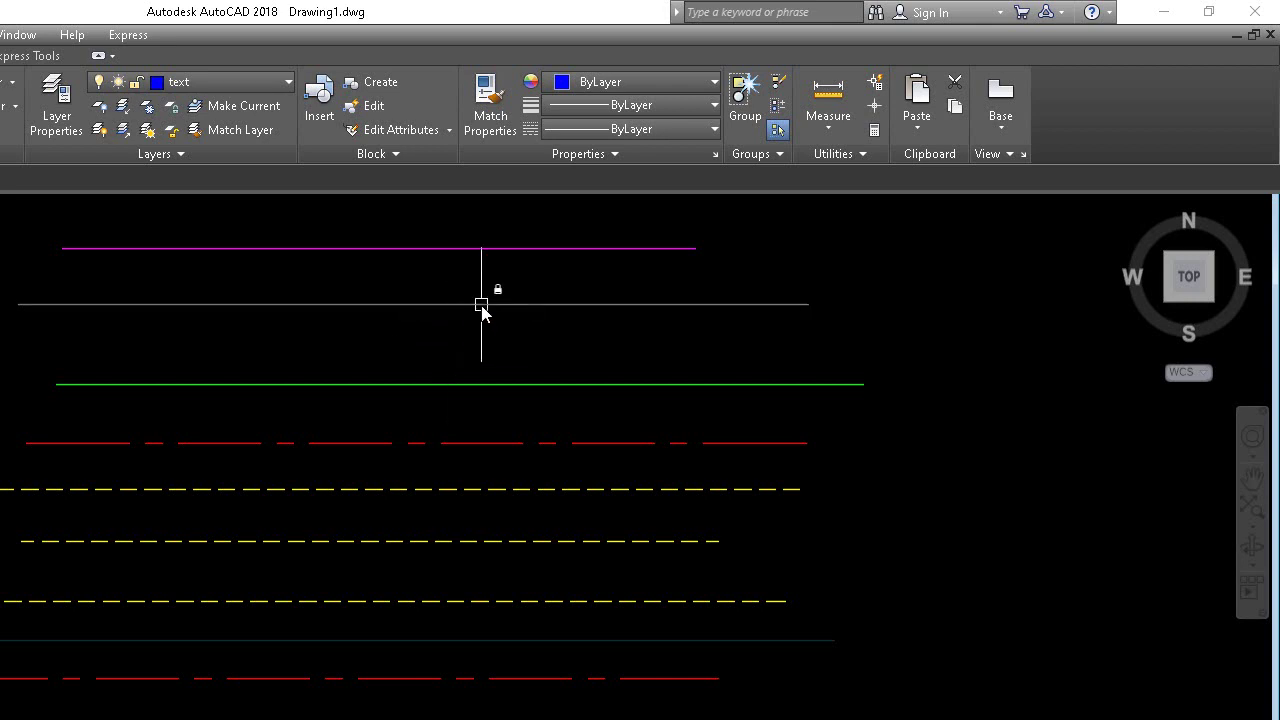
Try deleting the locked white line, then unlock layer 0 by picking that line.
click(541, 304)
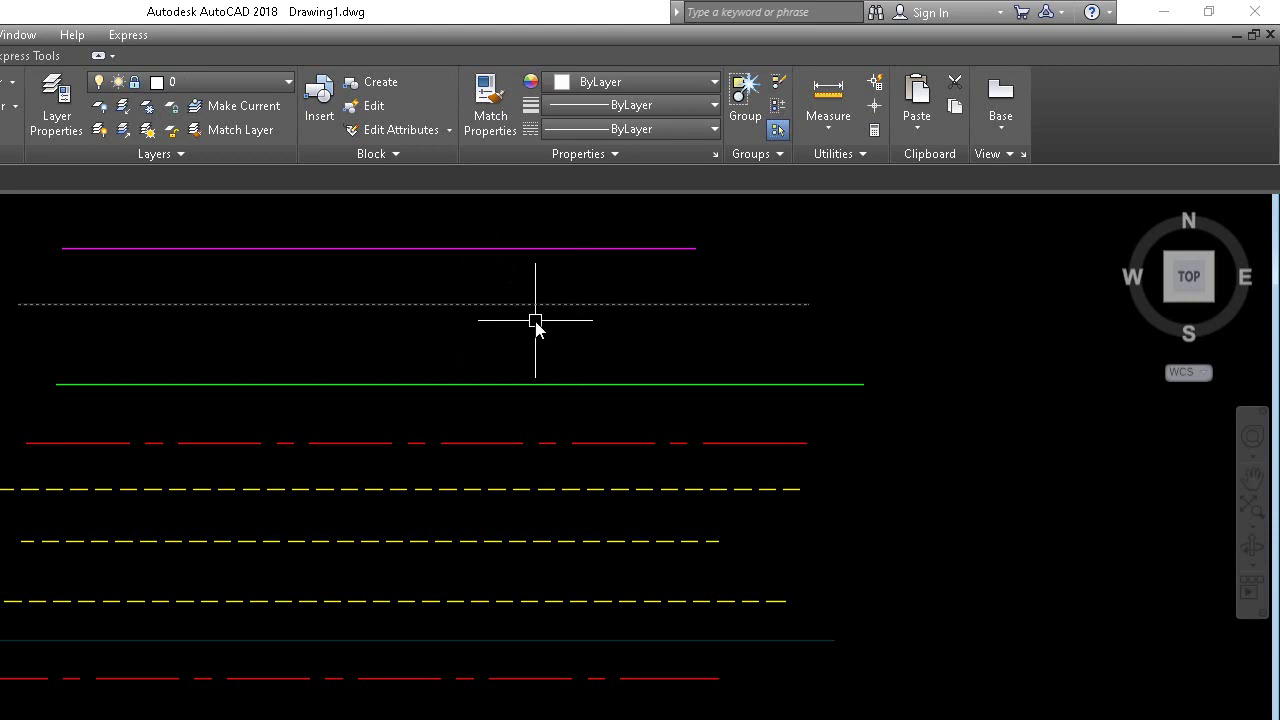
key(Delete)
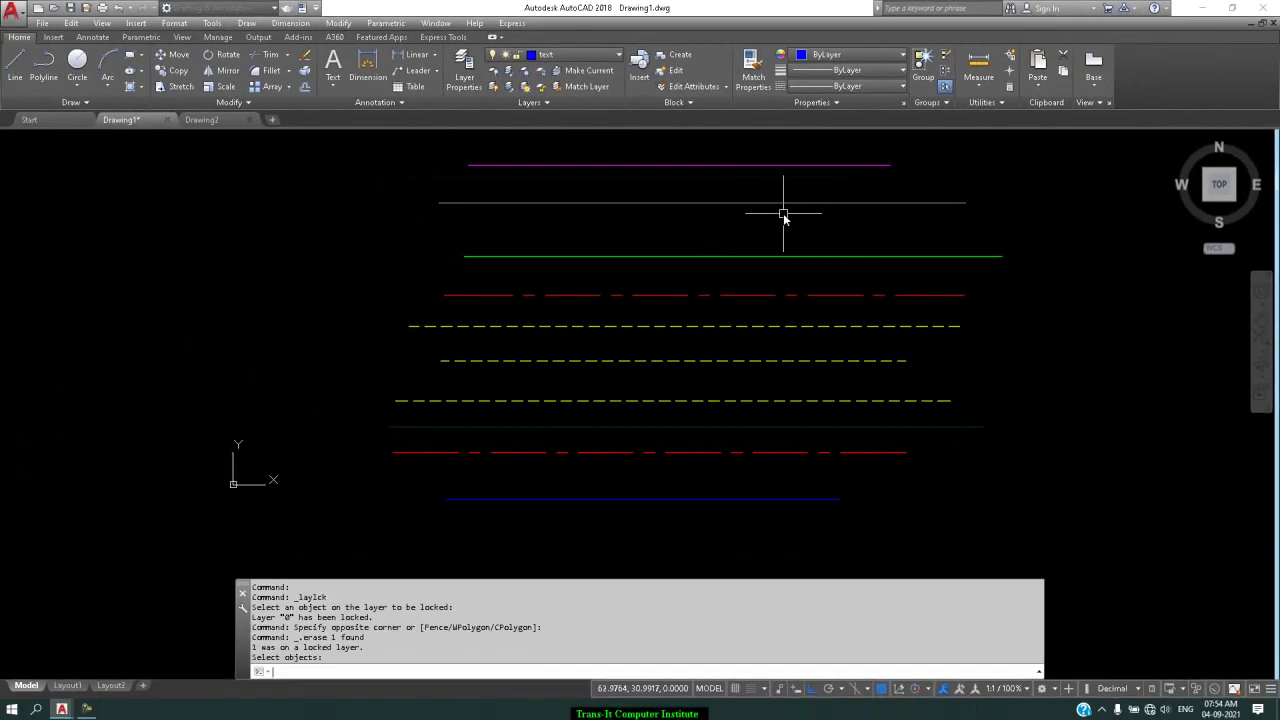
key(Return)
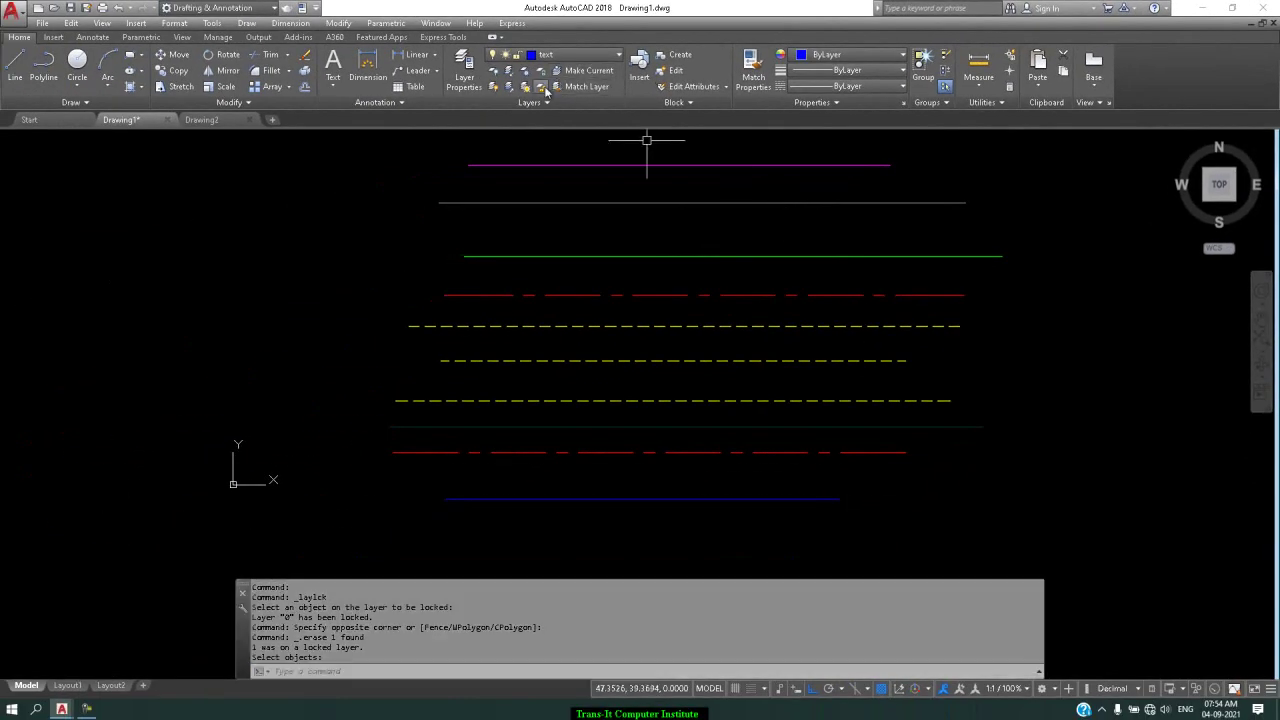
double_click(545, 88)
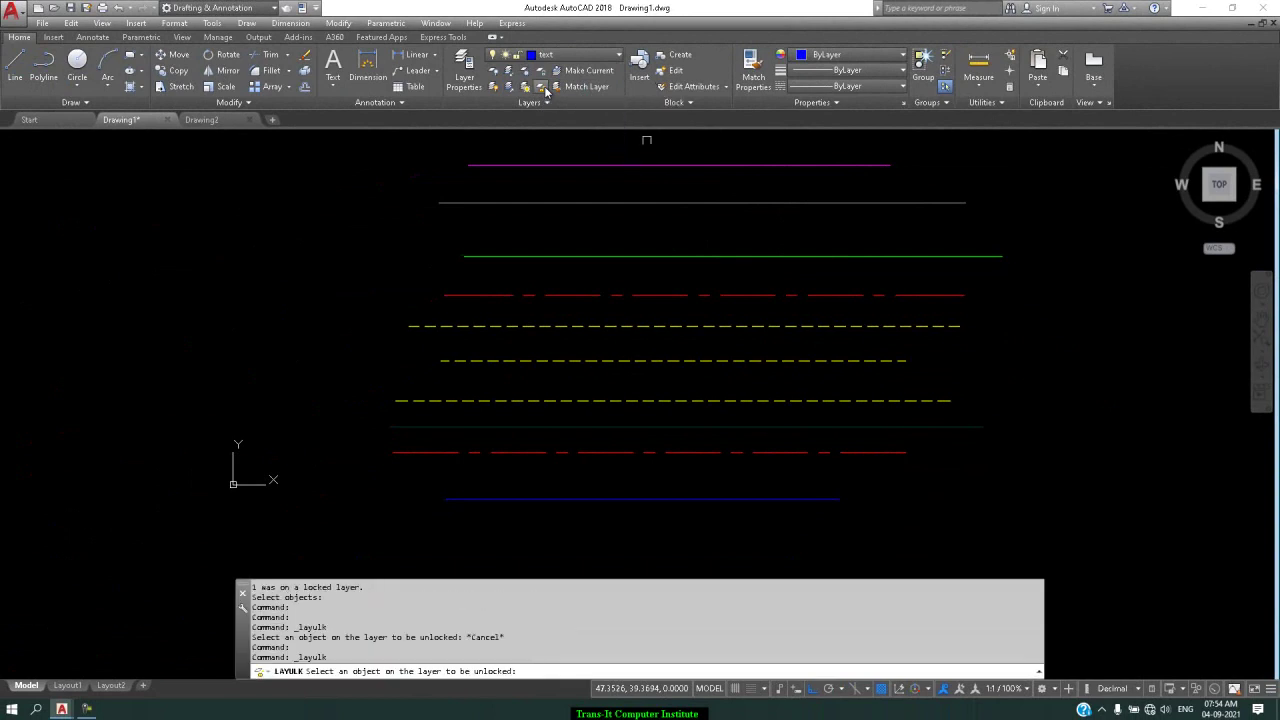
click(670, 202)
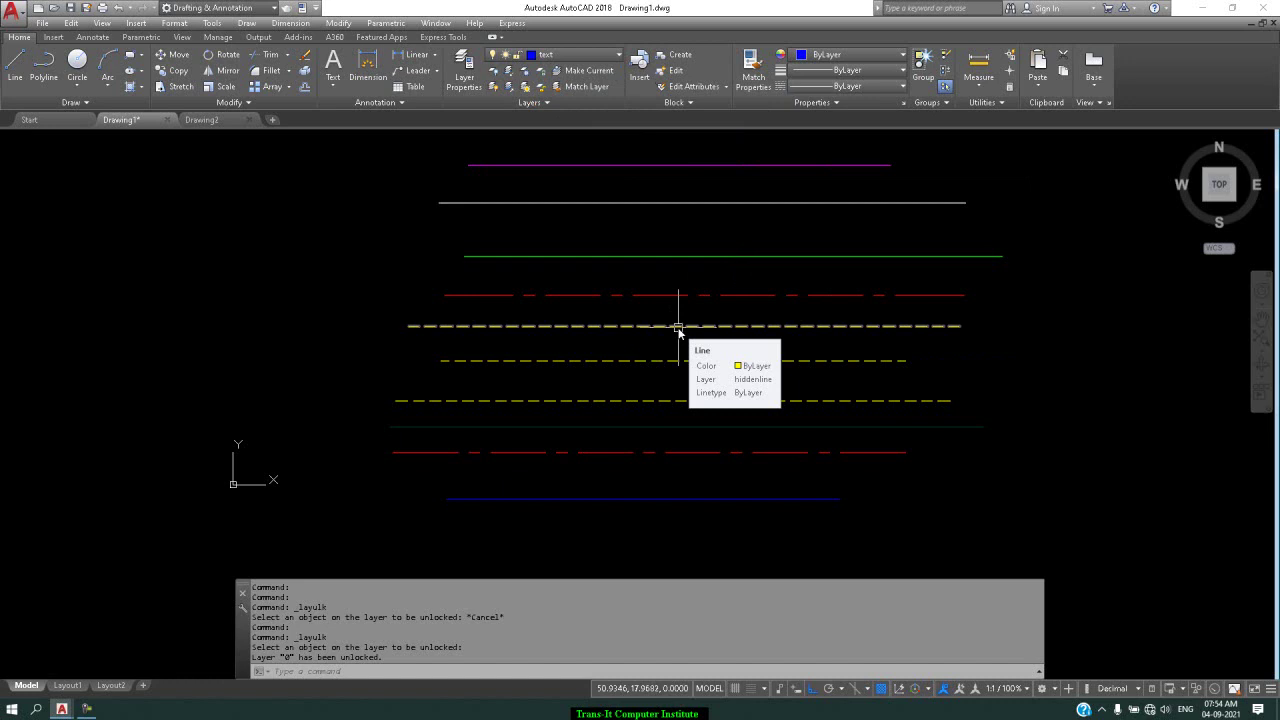
Make hiddenline current from the yellow dashed line, then make layer 0 current from the white line.
click(585, 70)
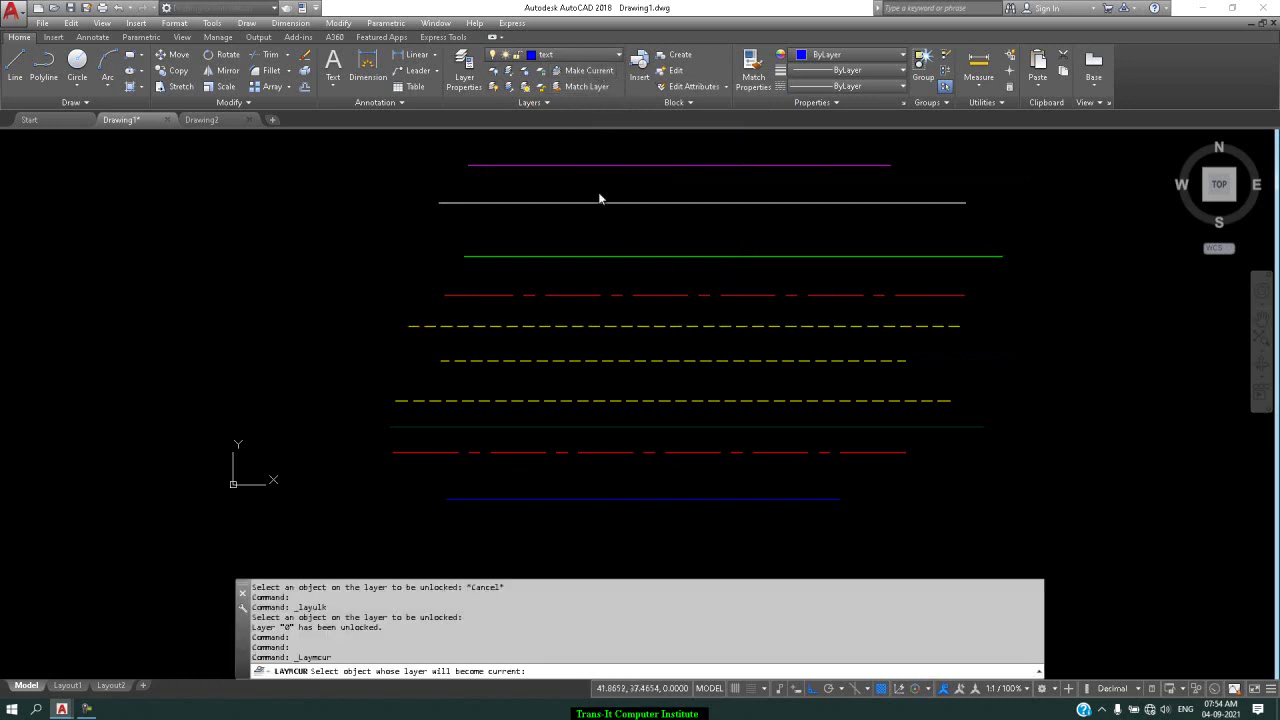
click(614, 326)
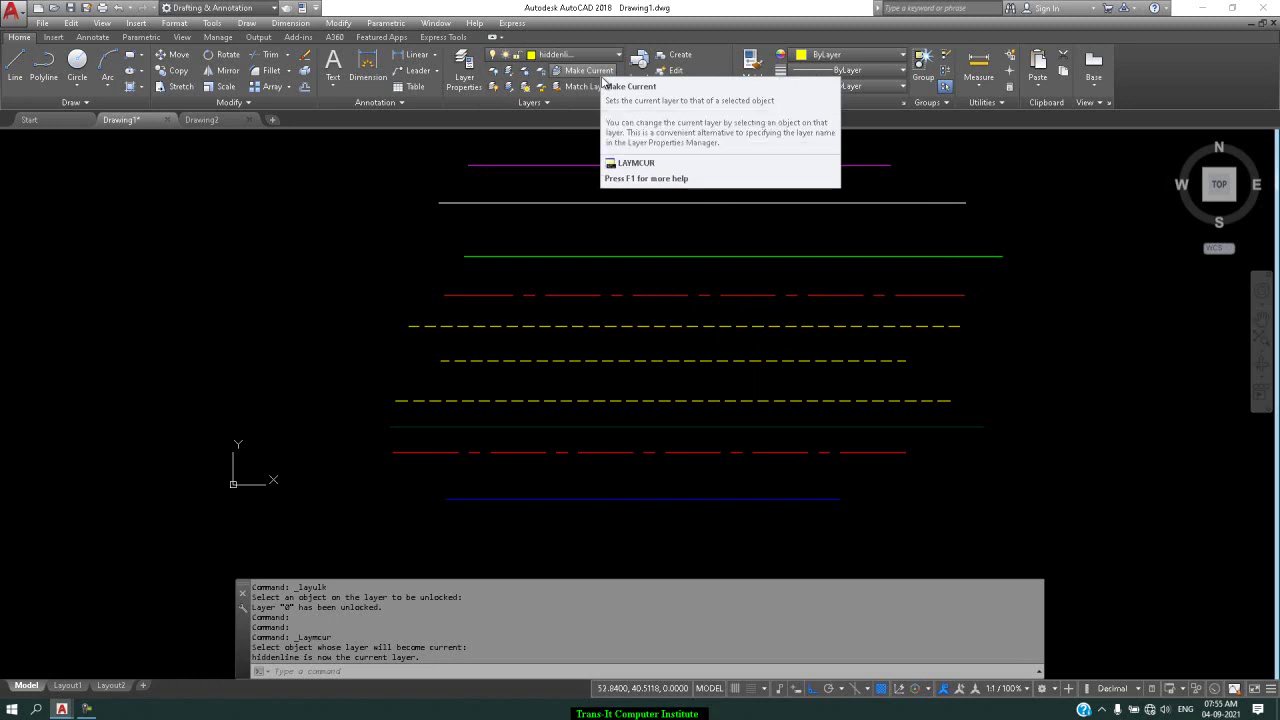
click(595, 72)
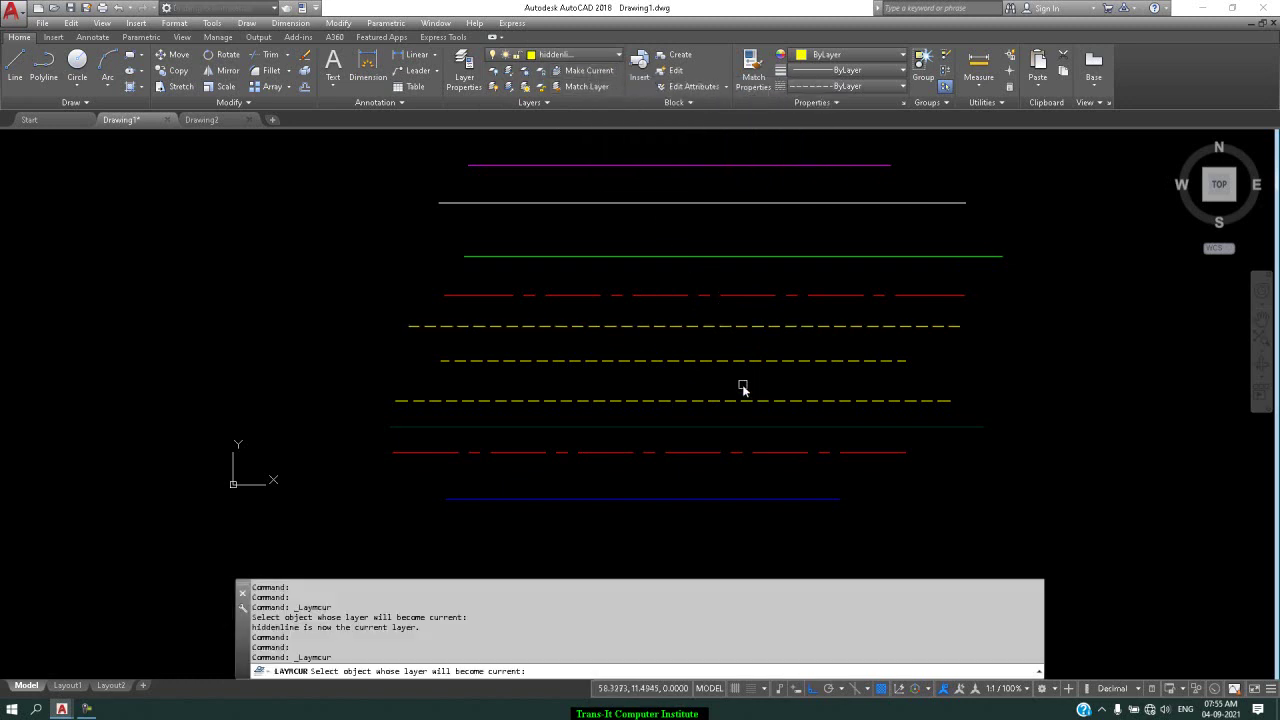
click(759, 204)
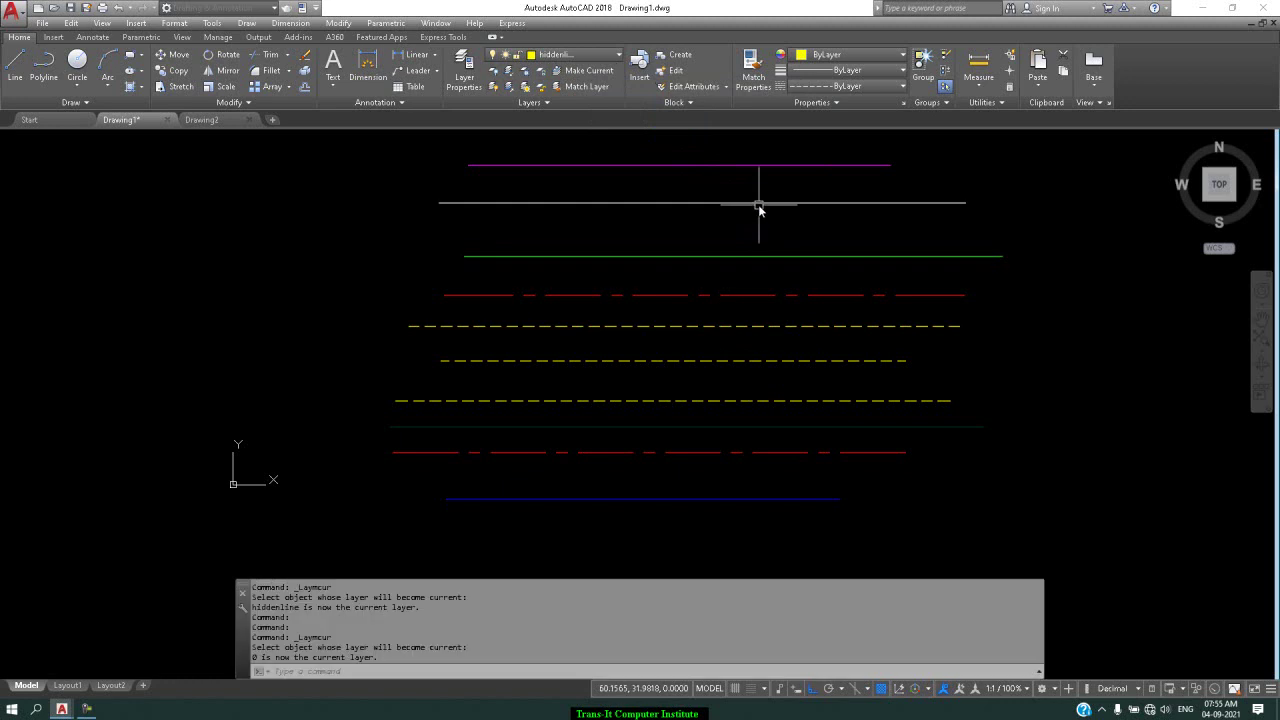
click(589, 70)
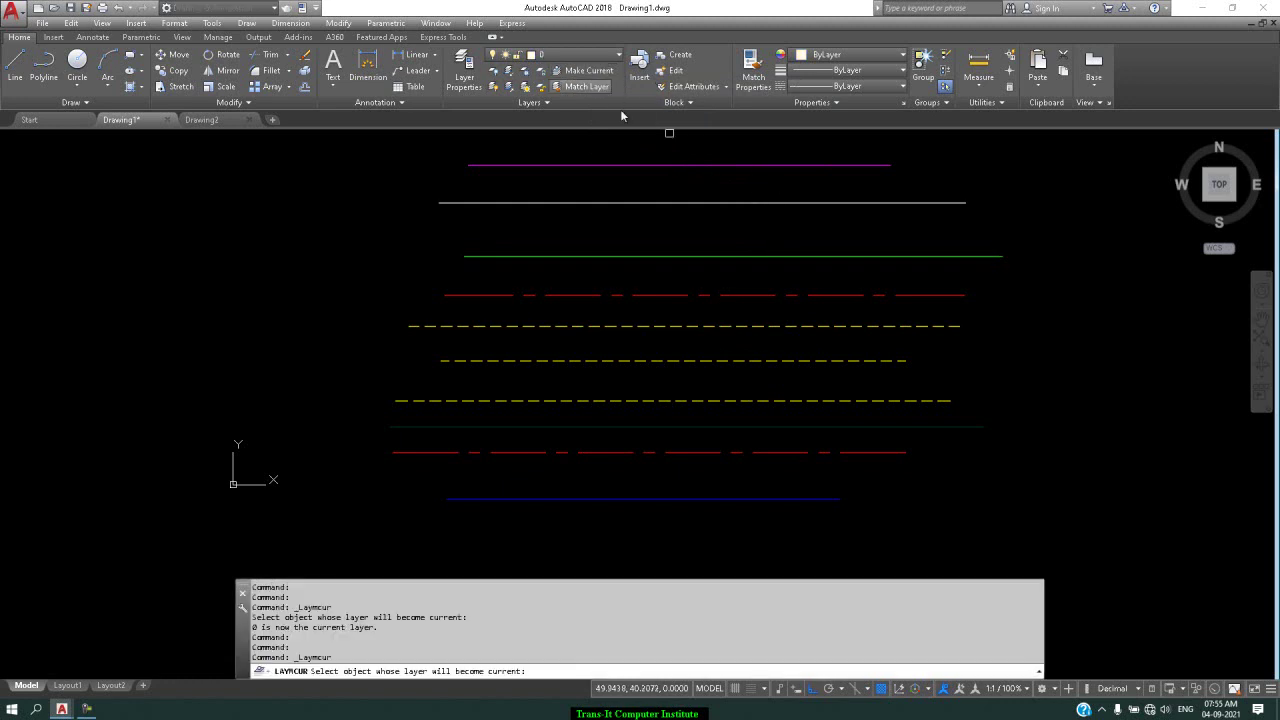
click(649, 203)
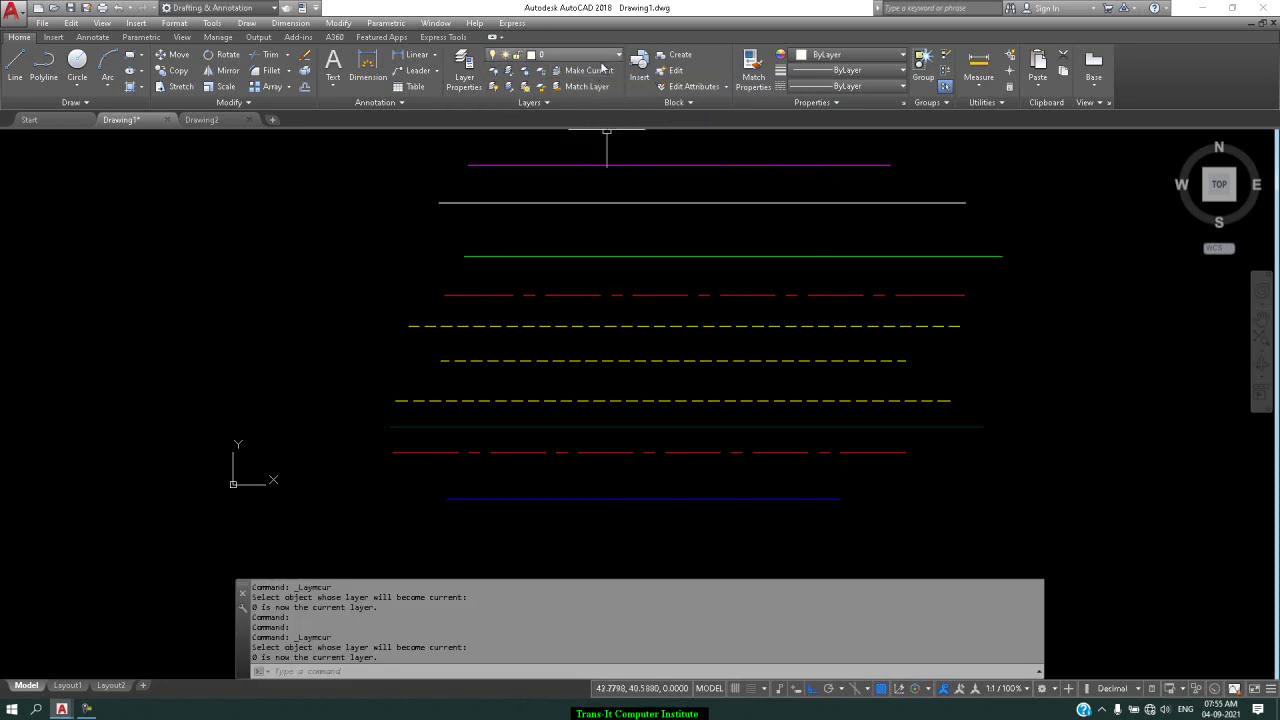
Draw a circle left of the sample lines and a rectangle to their right.
click(88, 64)
click(202, 230)
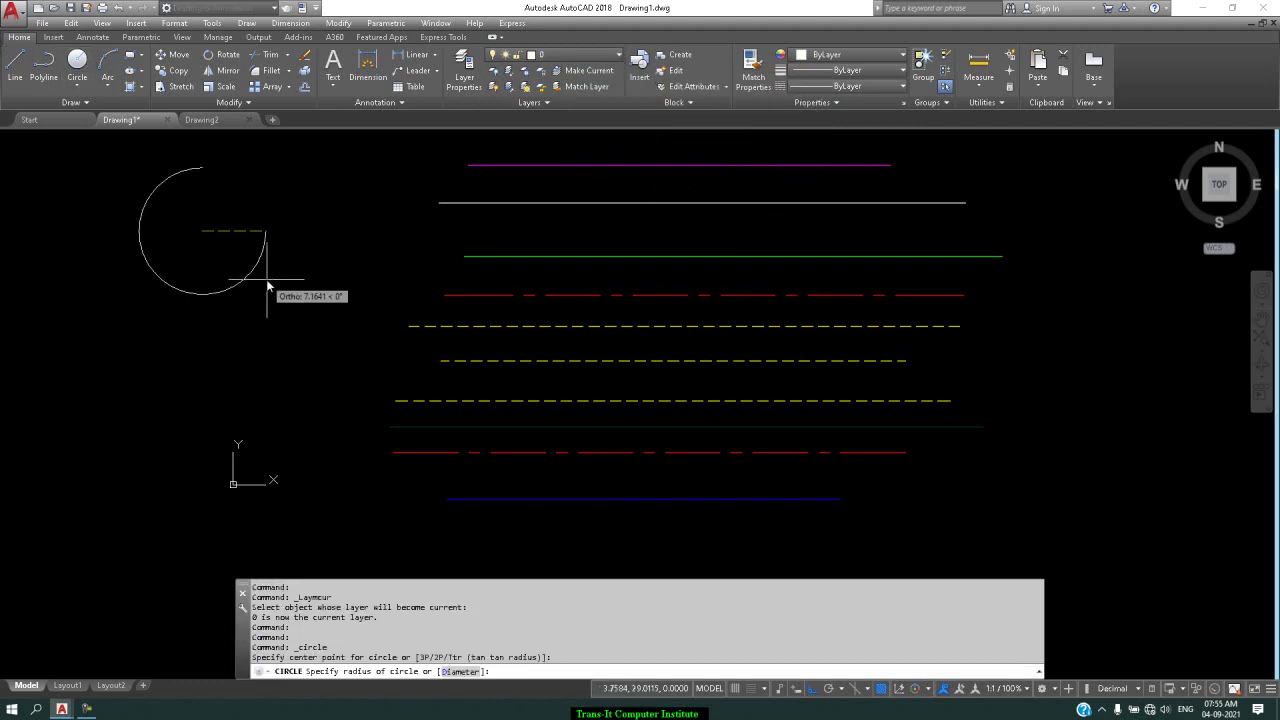
click(266, 279)
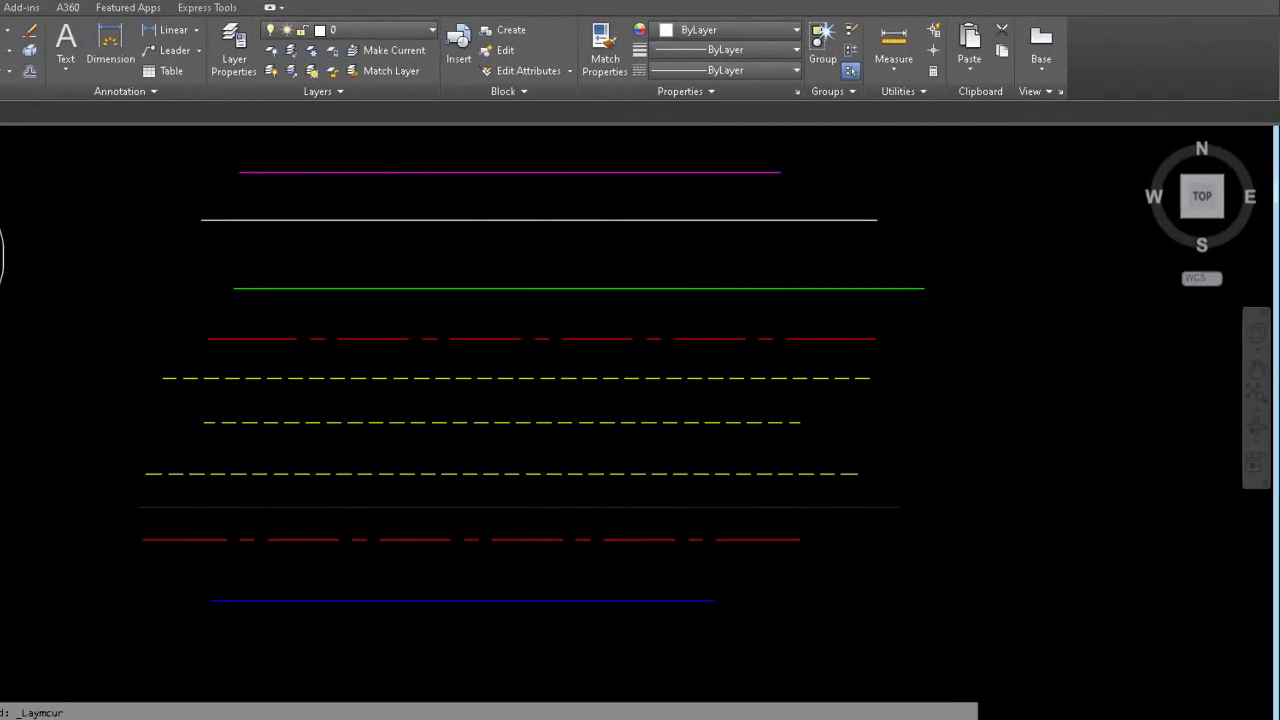
click(951, 383)
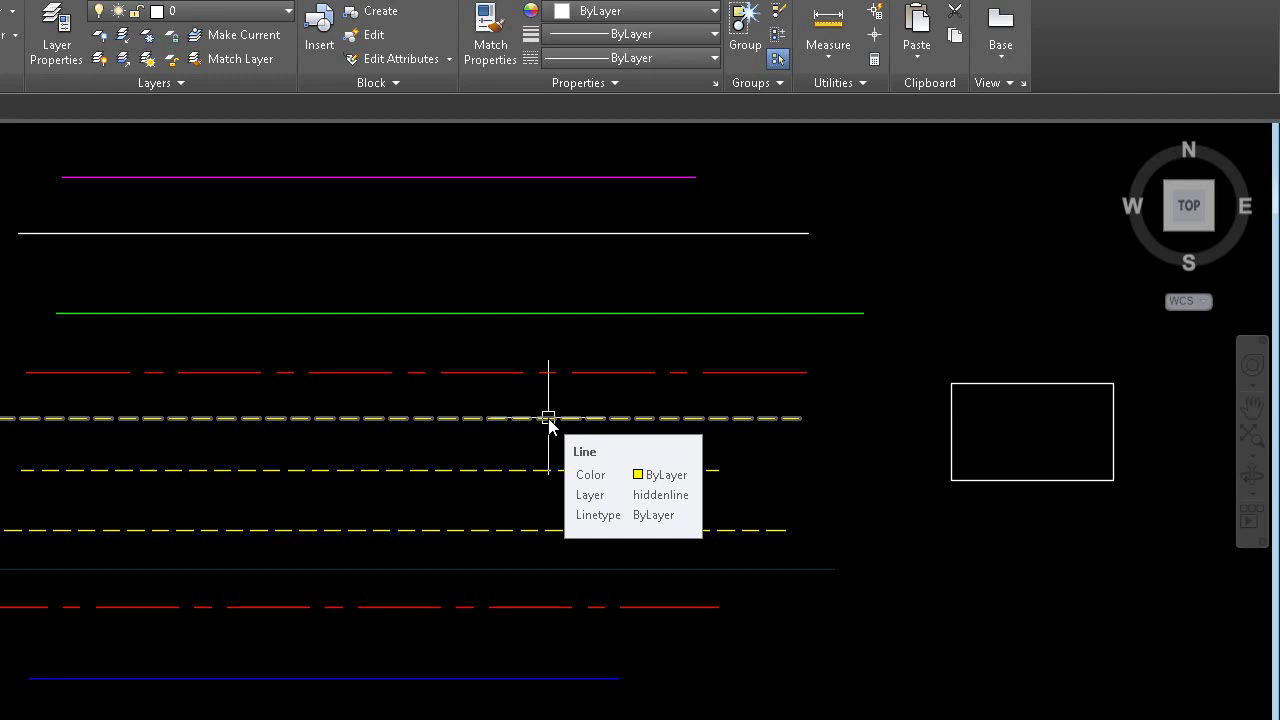
Move one yellow dashed line onto layer 0 with Layer Match.
click(272, 64)
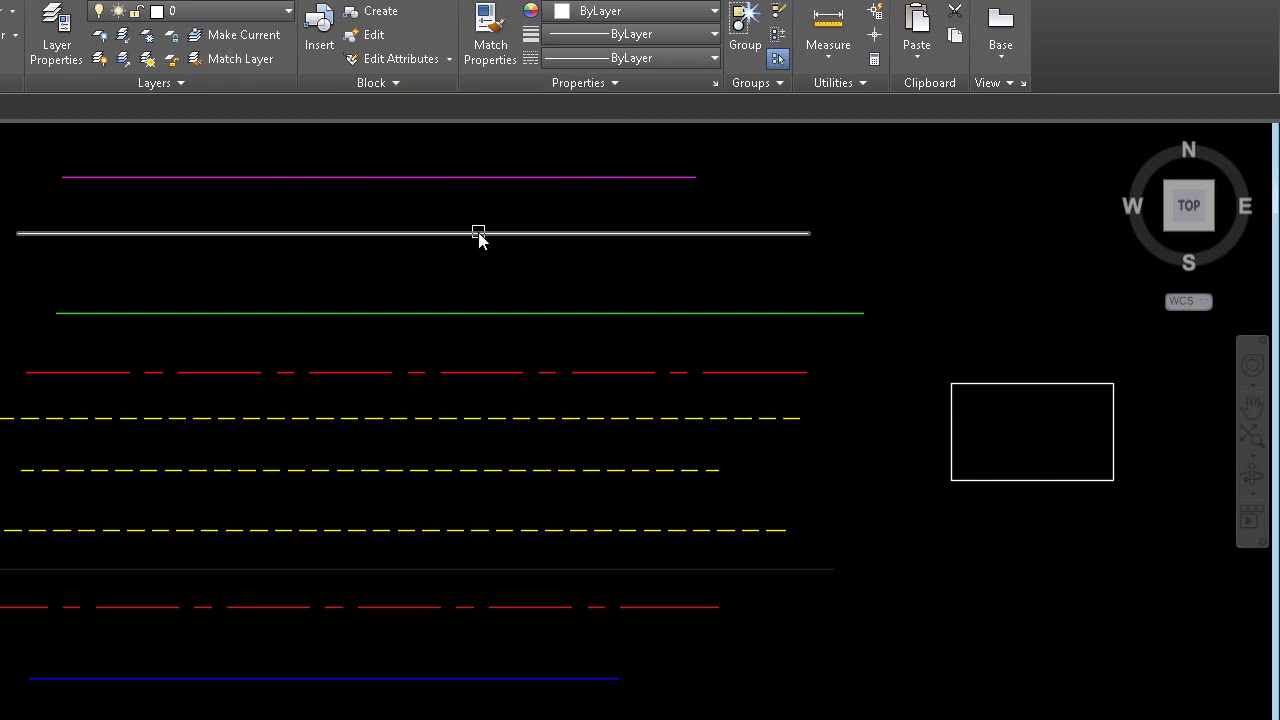
click(479, 235)
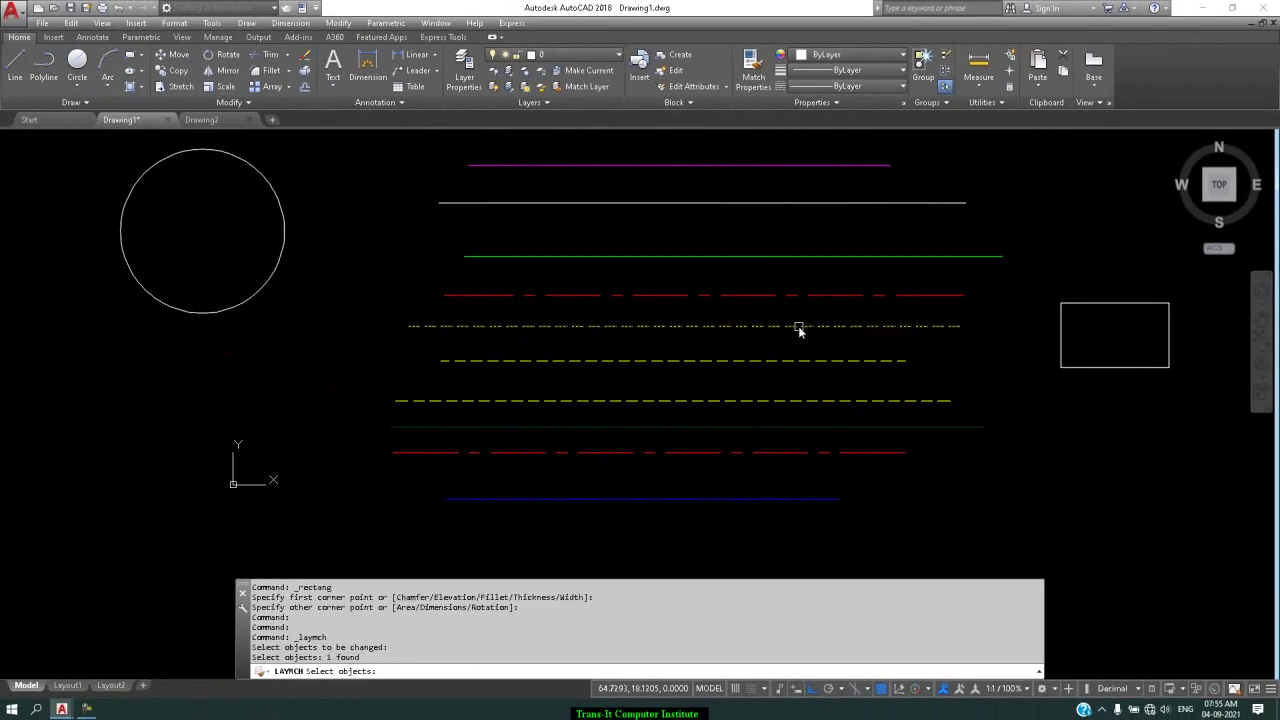
key(Return)
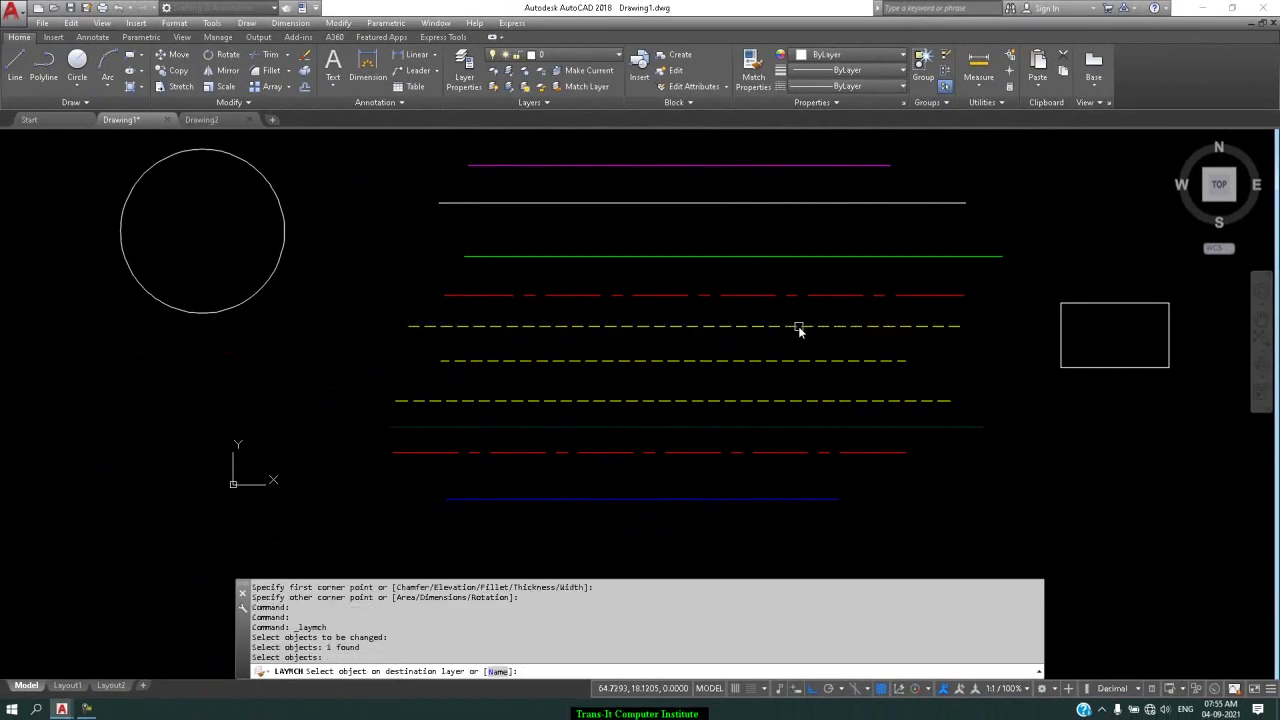
click(802, 204)
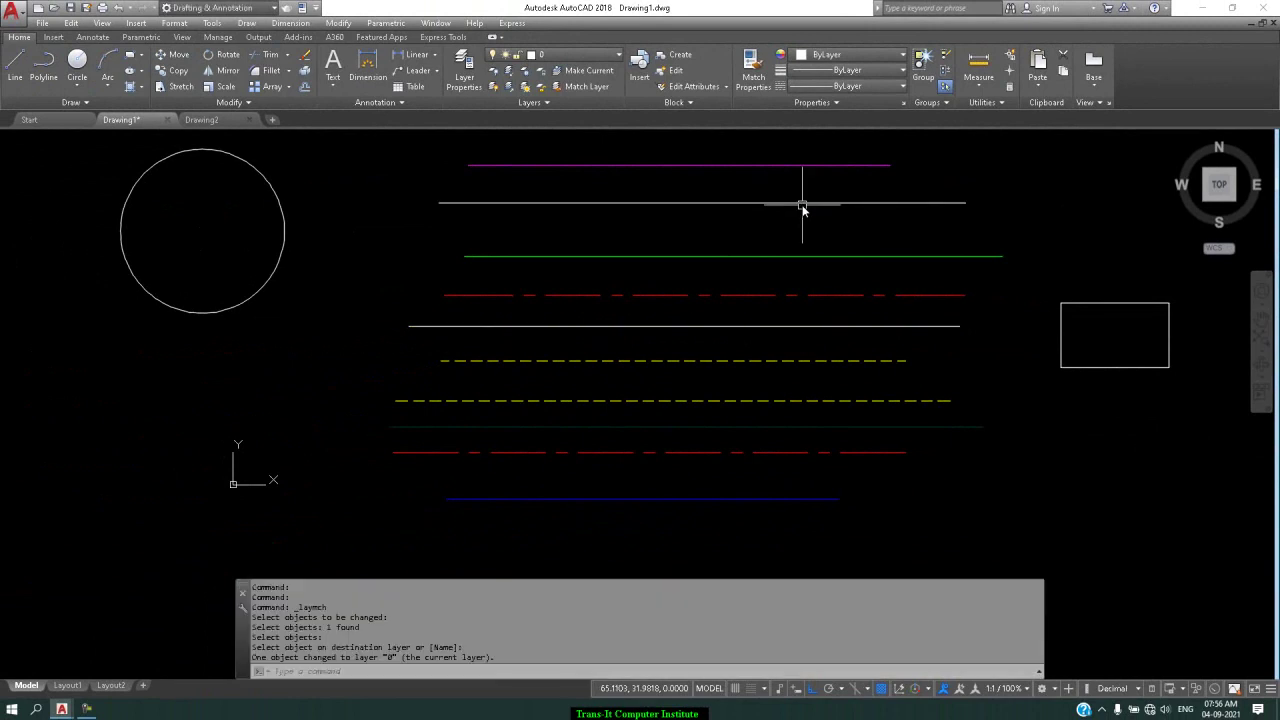
Put the other yellow dashed line on layer 0 using the Layer dropdown.
click(827, 361)
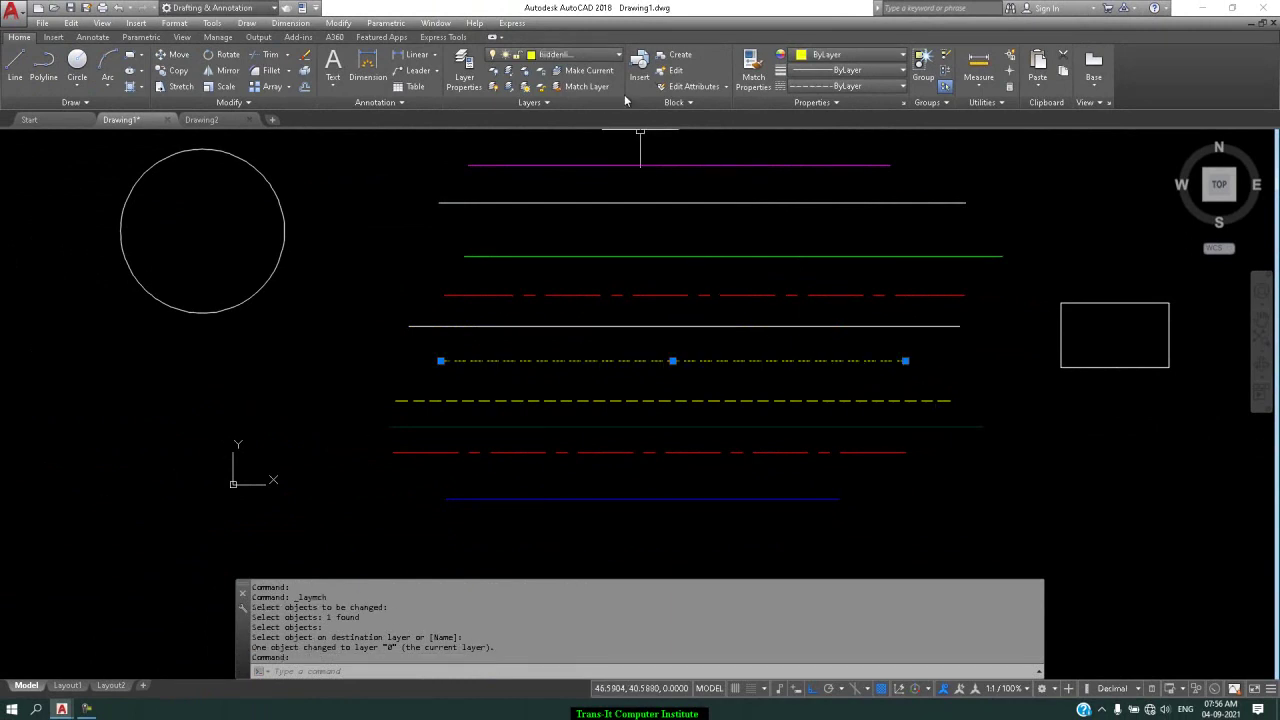
click(607, 58)
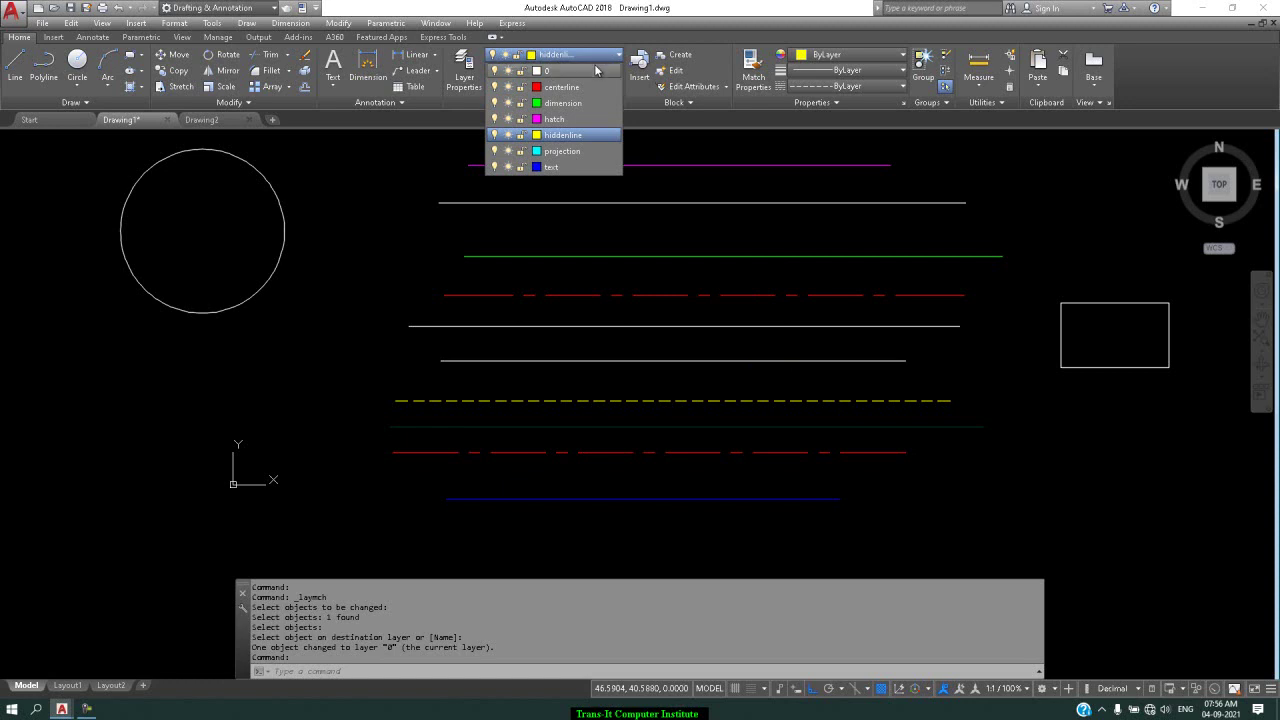
click(596, 70)
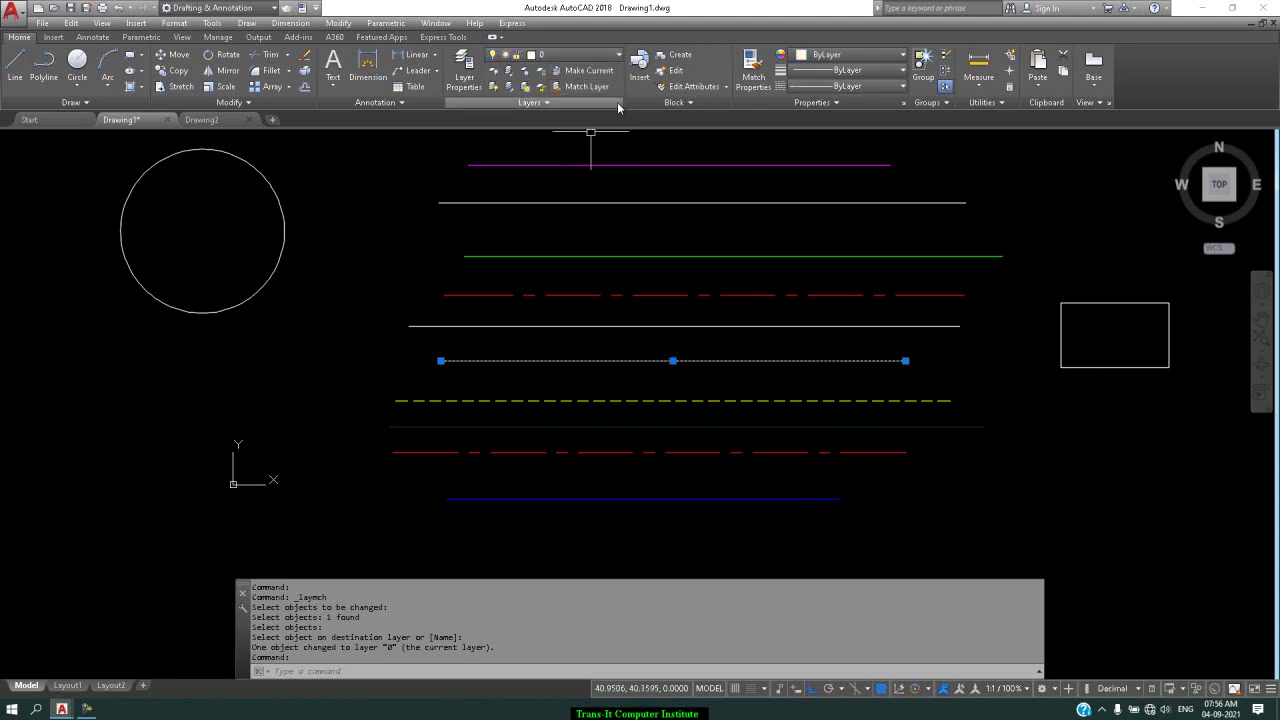
key(Escape)
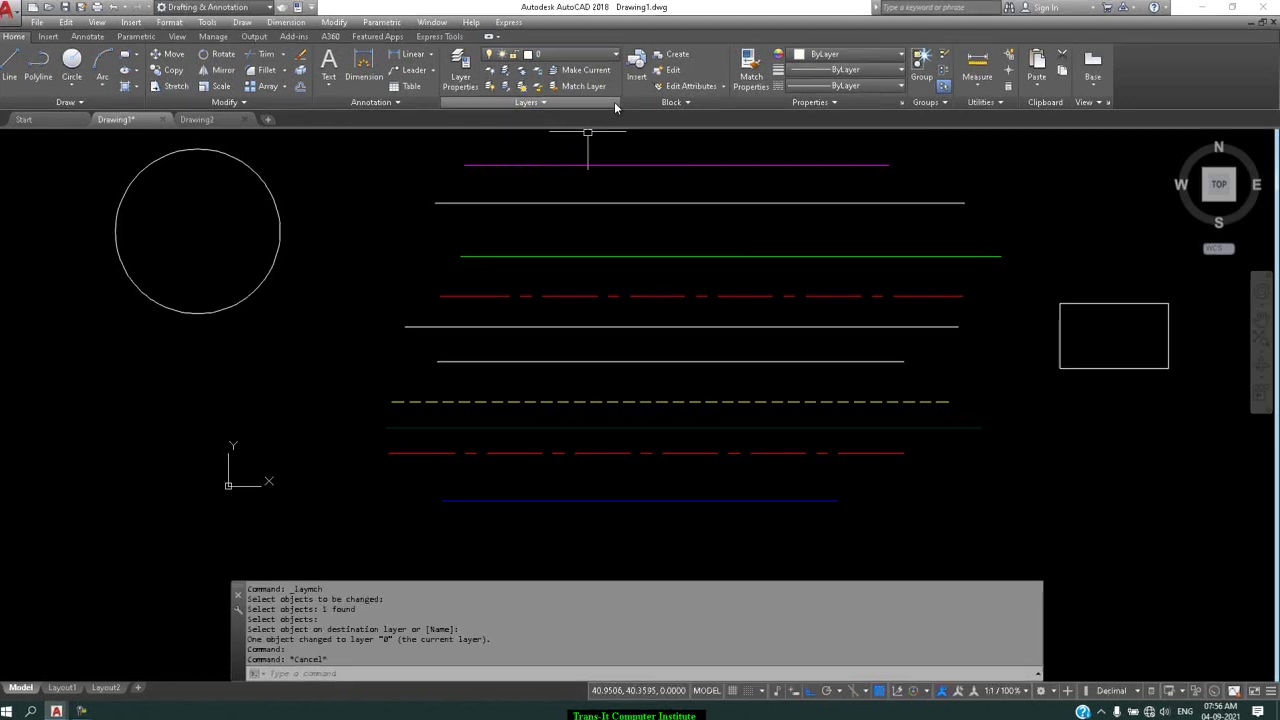
click(617, 102)
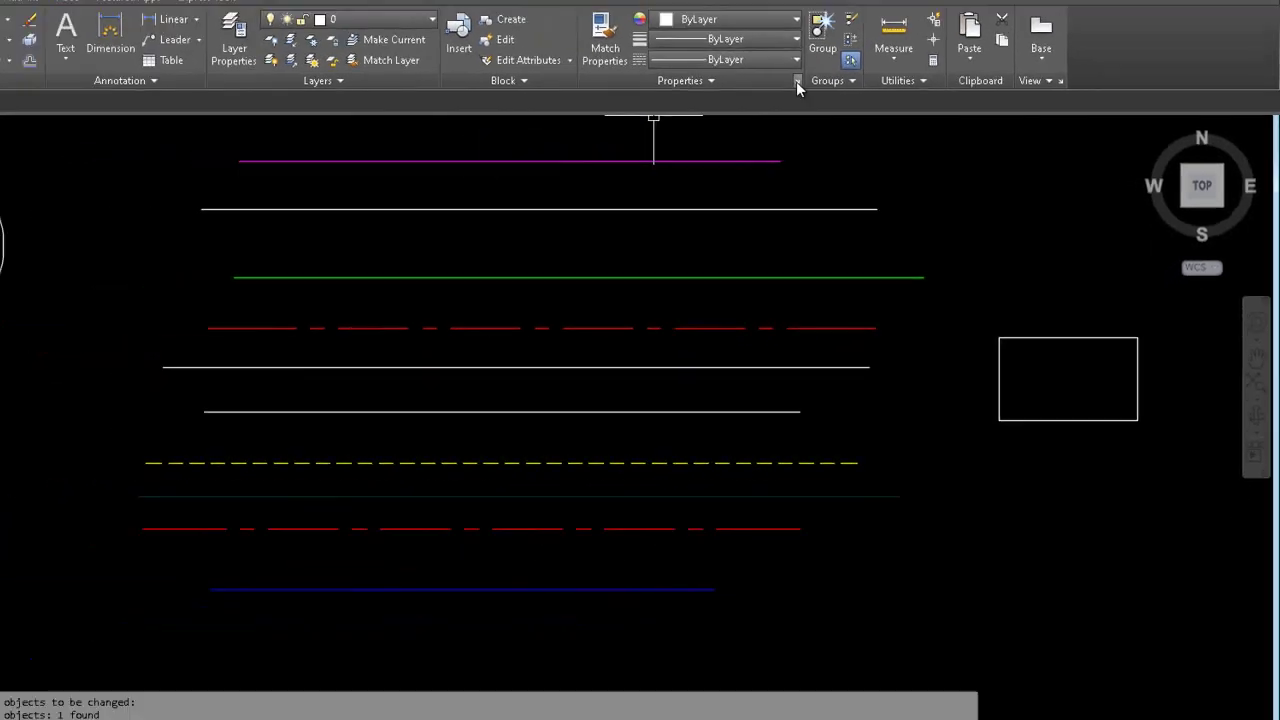
In the Properties palette, change the red dash-dot line's layer to hiddenline.
click(715, 64)
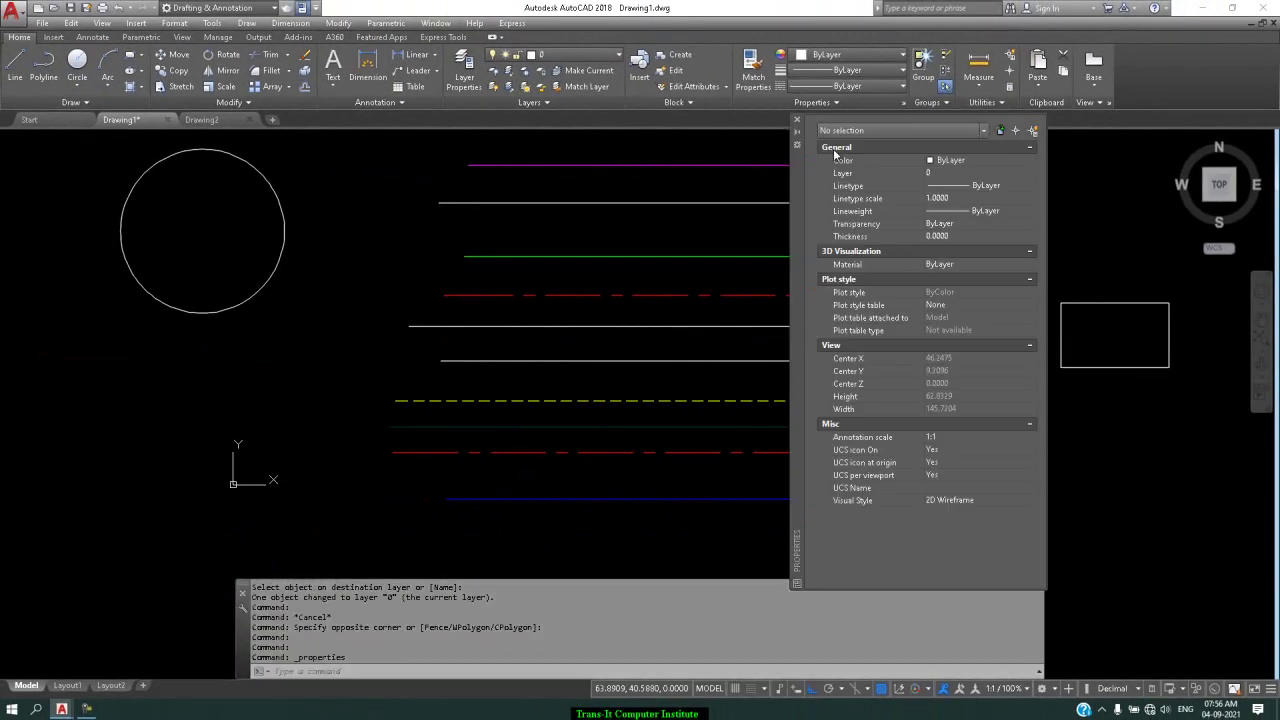
click(1015, 133)
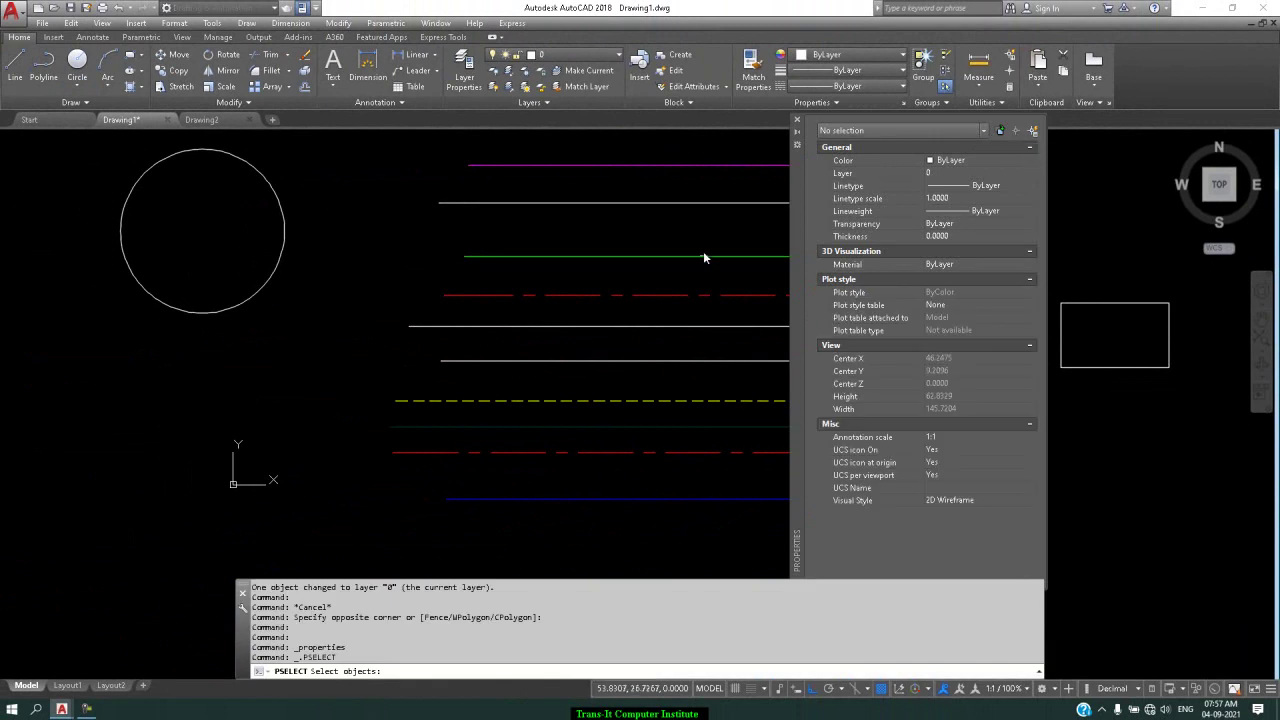
click(696, 286)
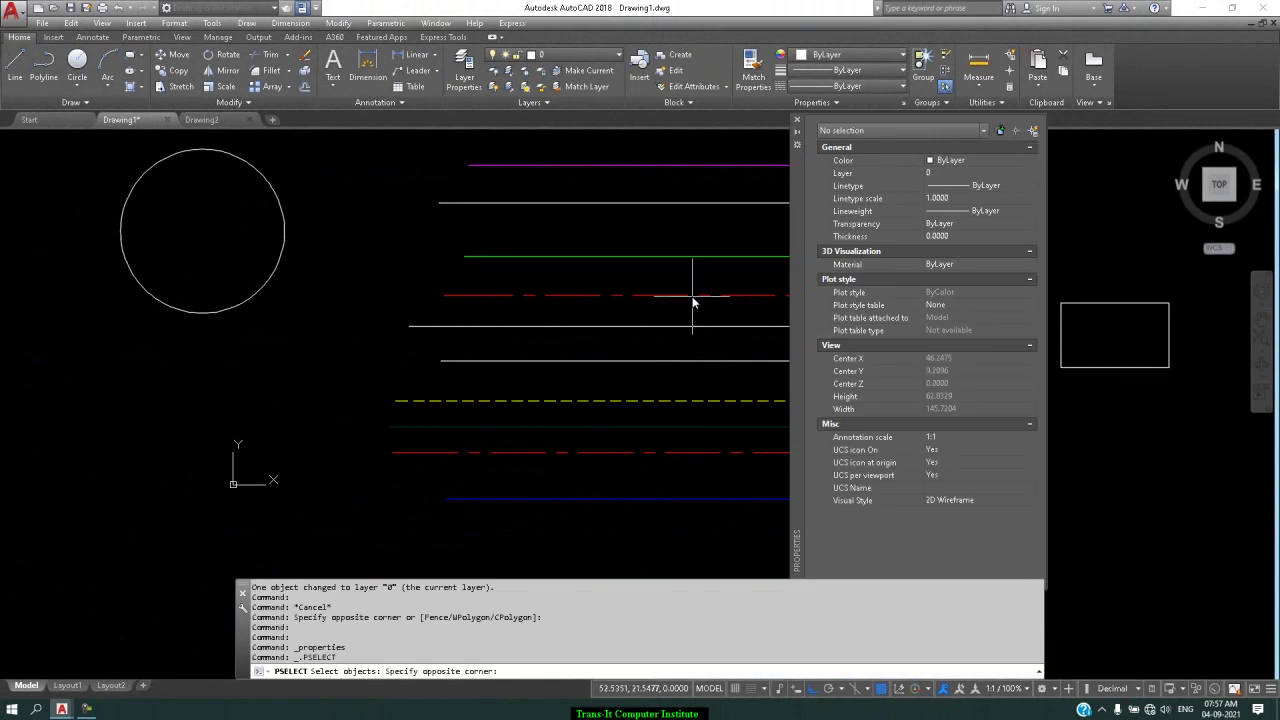
click(686, 304)
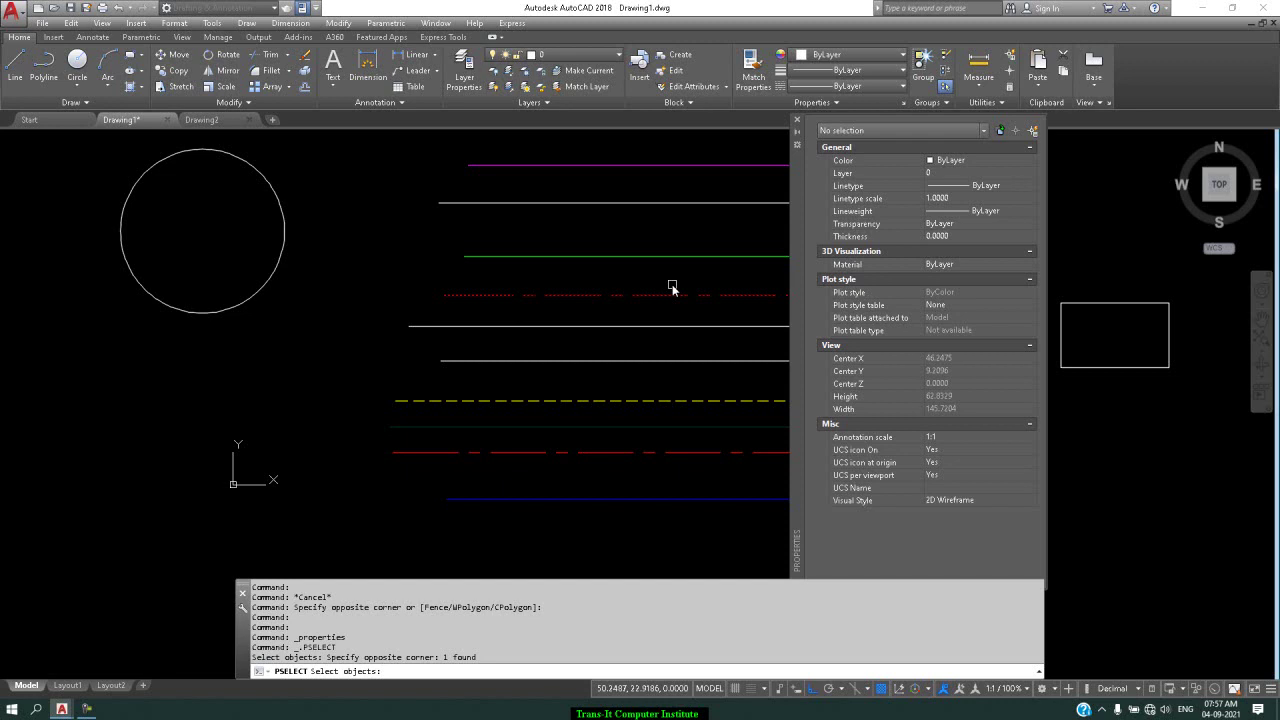
key(Return)
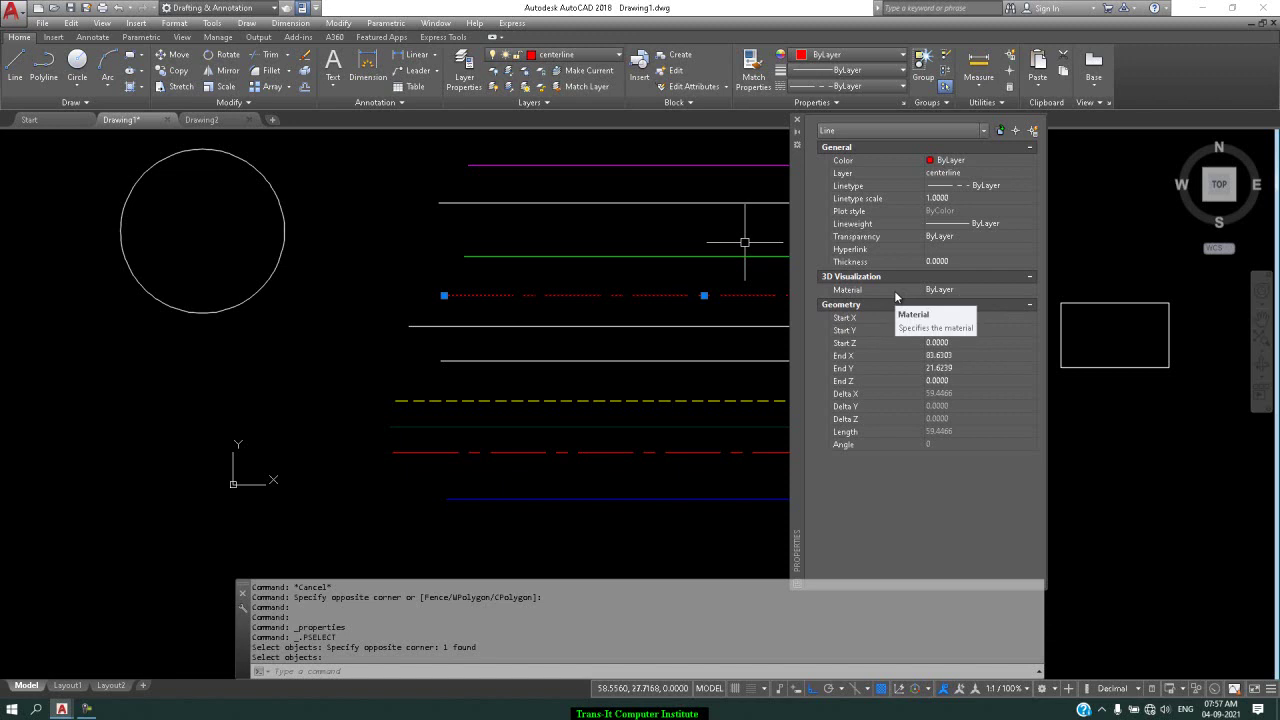
click(1026, 176)
click(1033, 174)
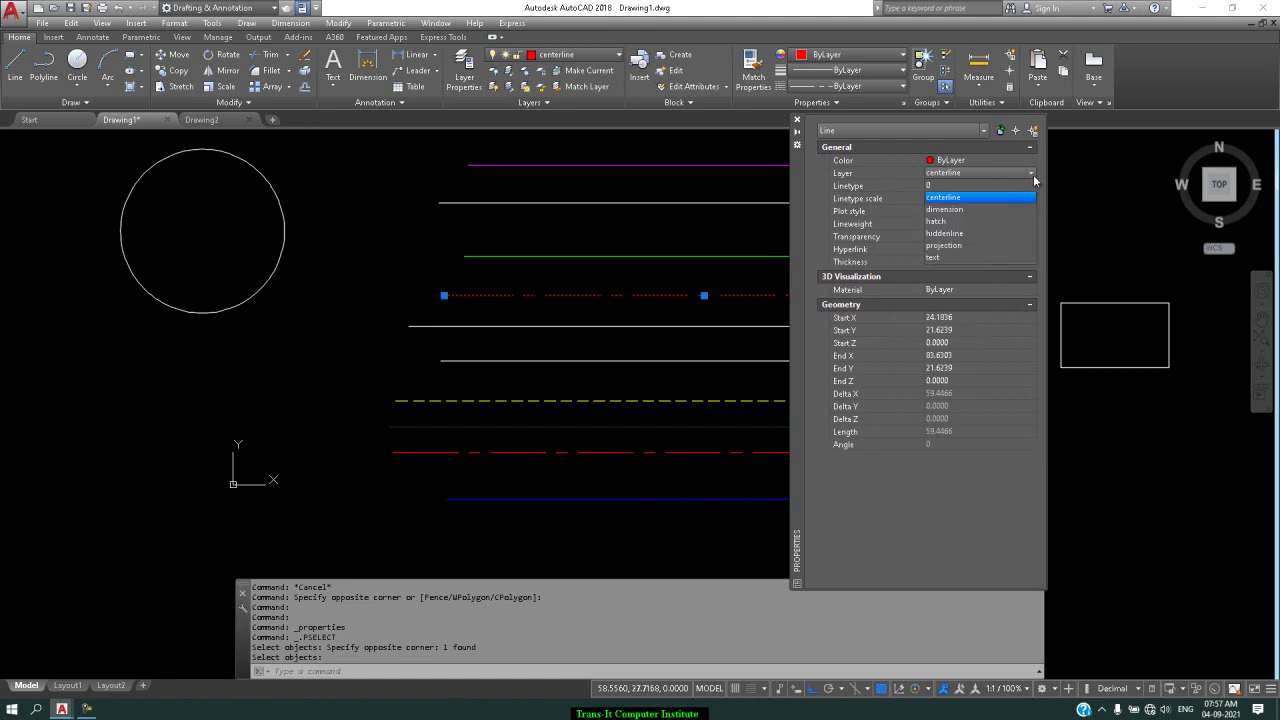
click(1003, 234)
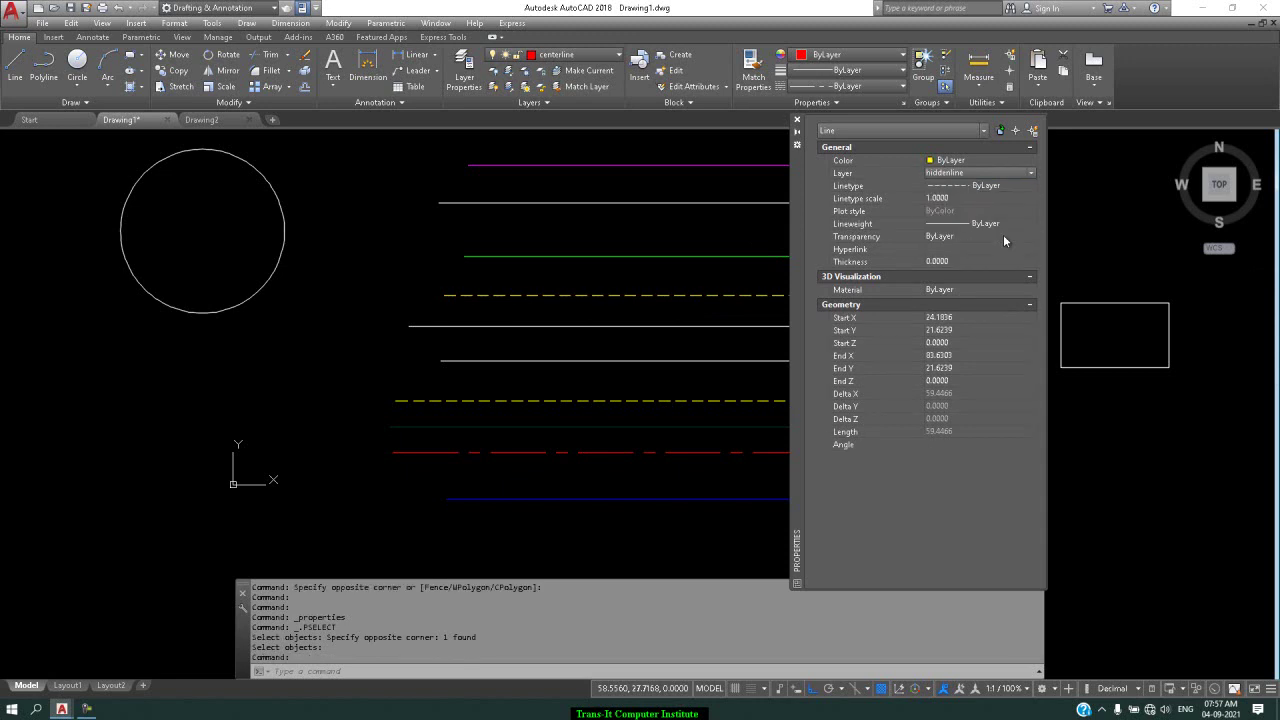
click(797, 120)
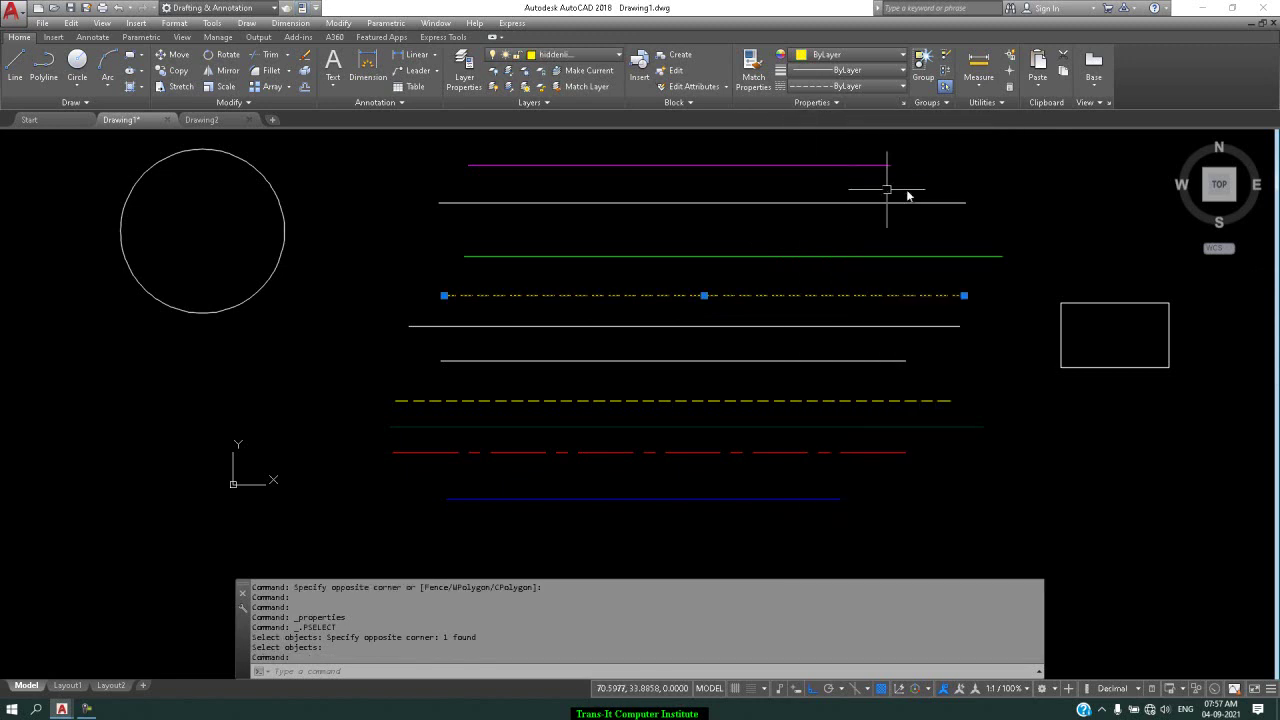
key(Escape)
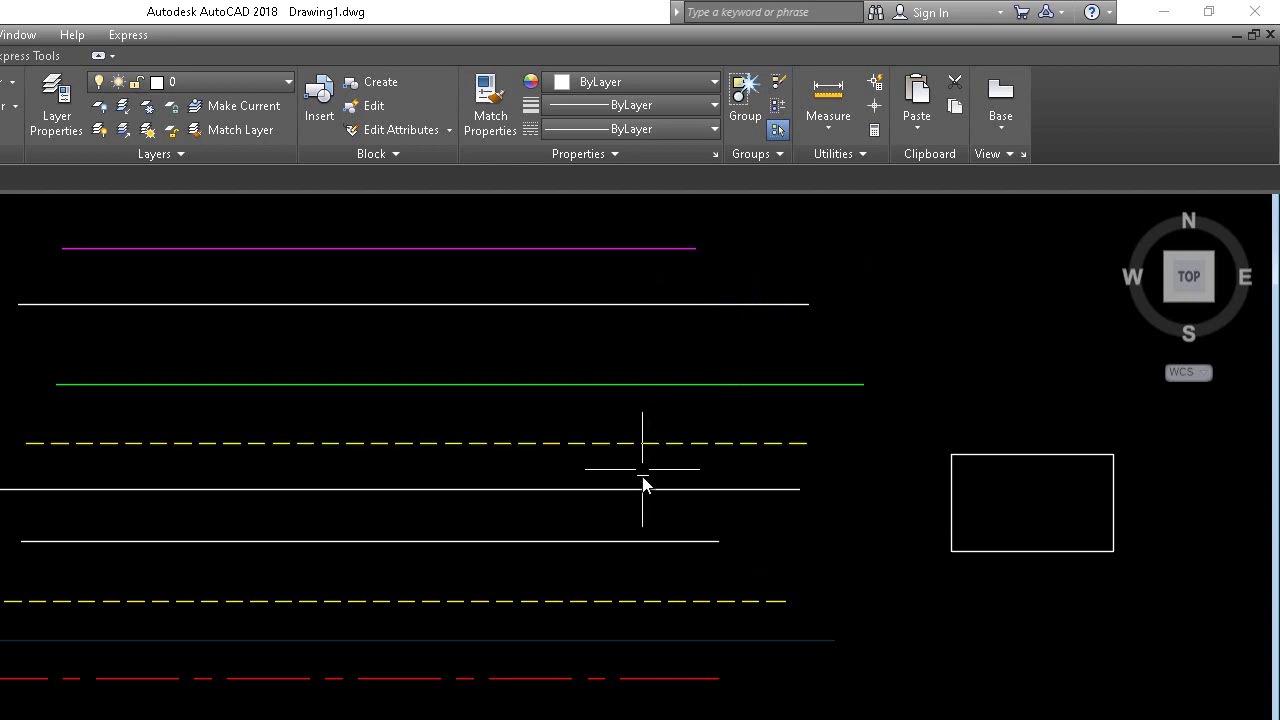
Copy the red centre line's properties onto the white line and the rectangle.
click(501, 113)
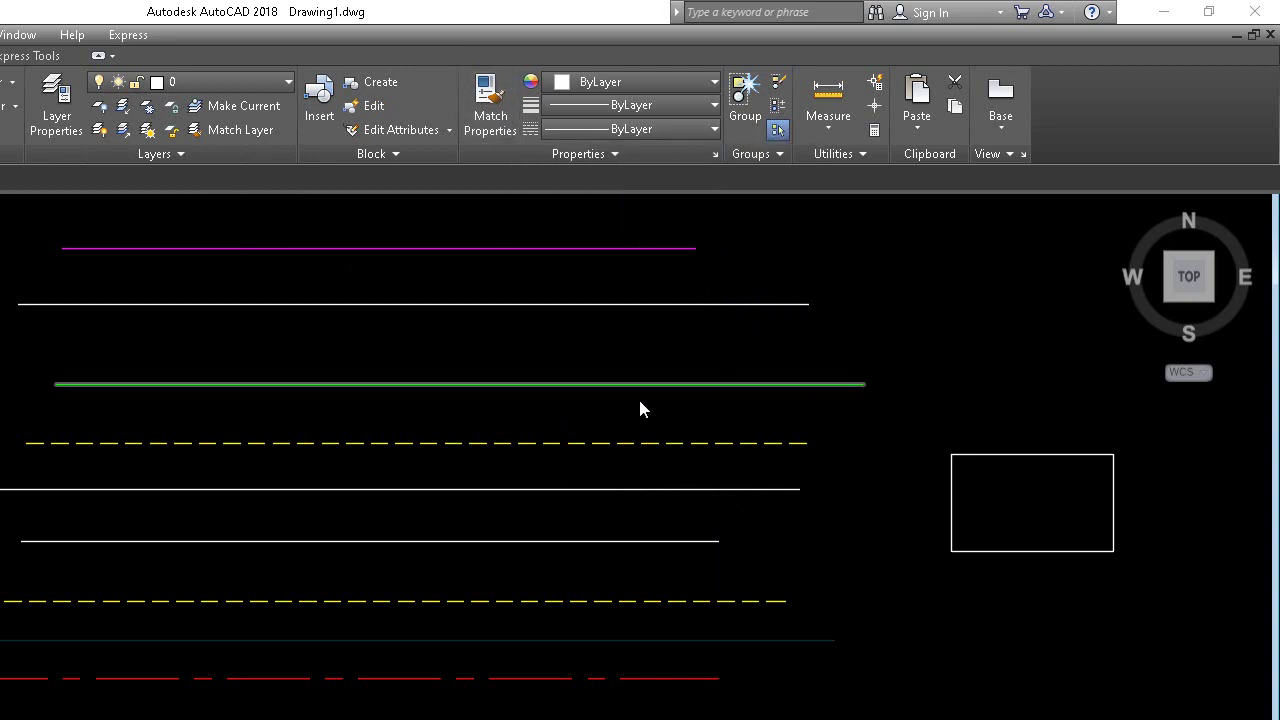
click(607, 678)
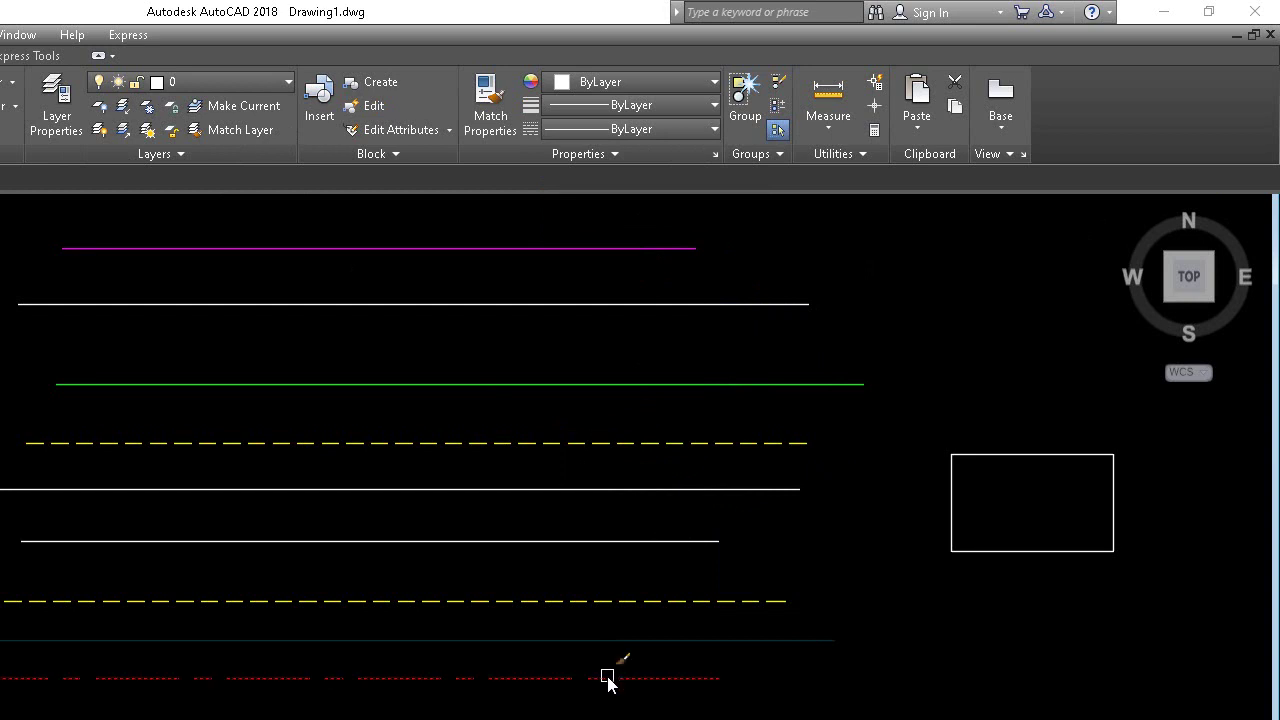
click(616, 490)
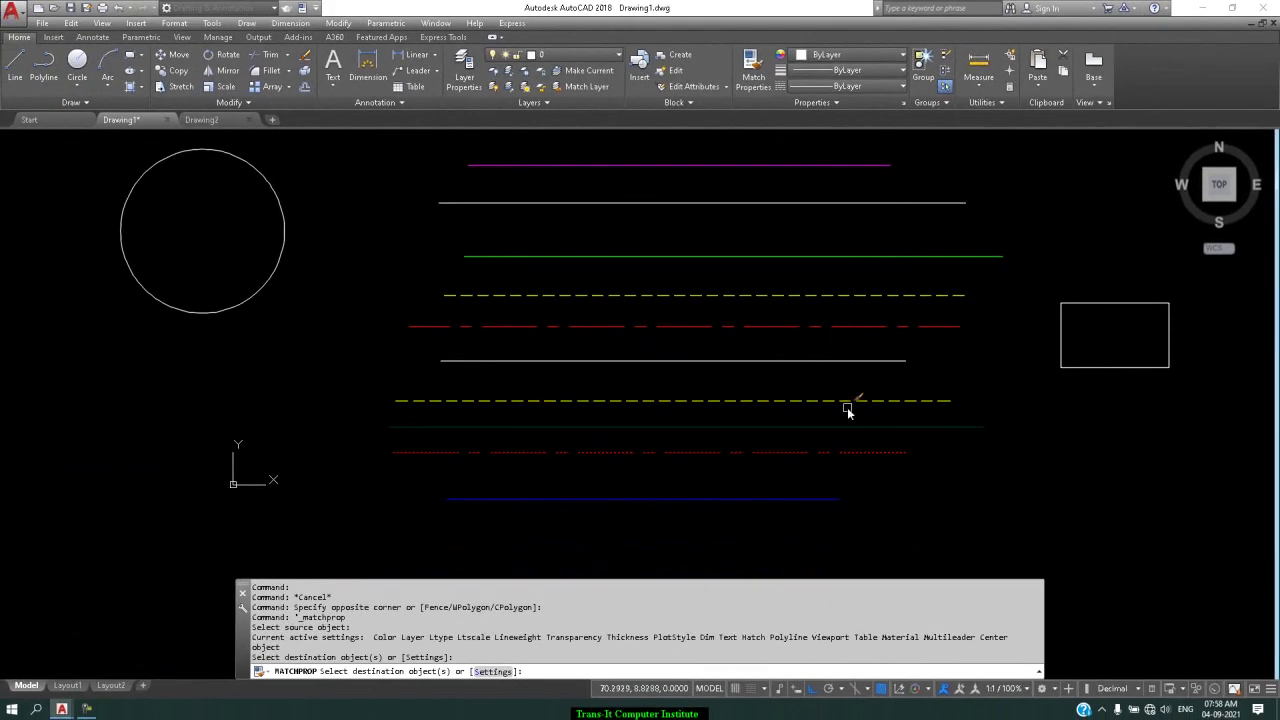
click(1064, 341)
key(Return)
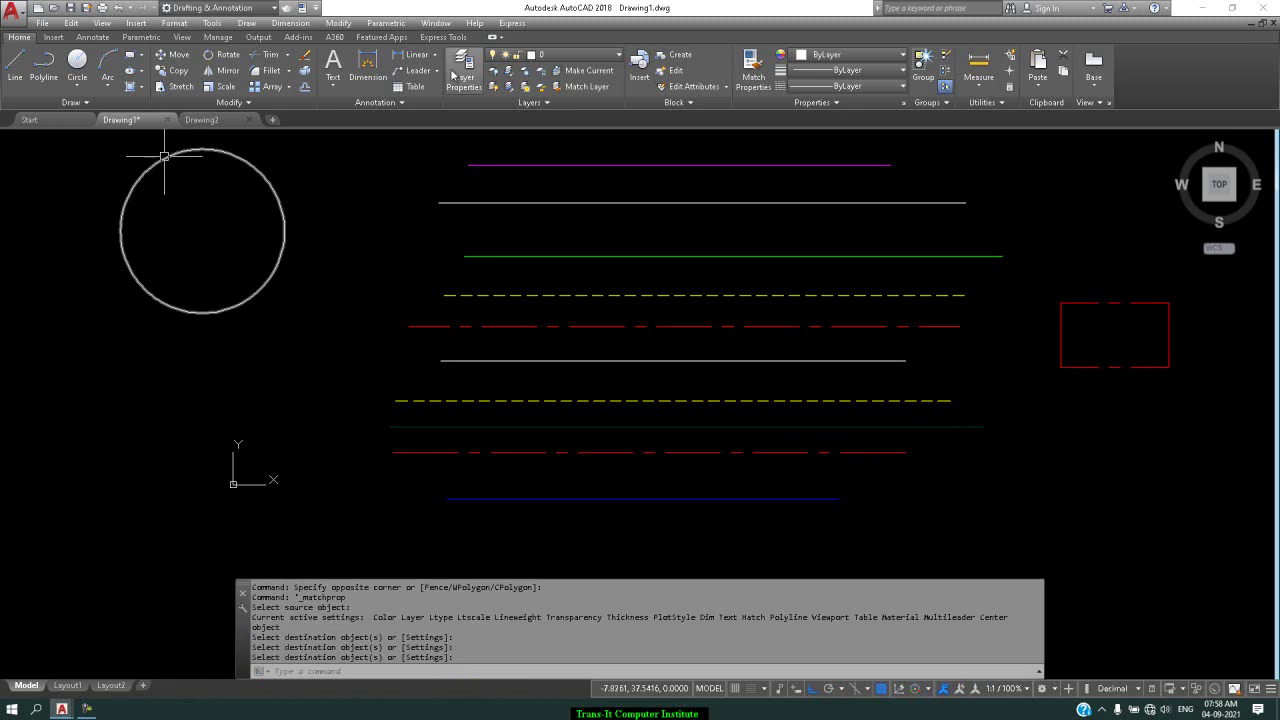
click(338, 23)
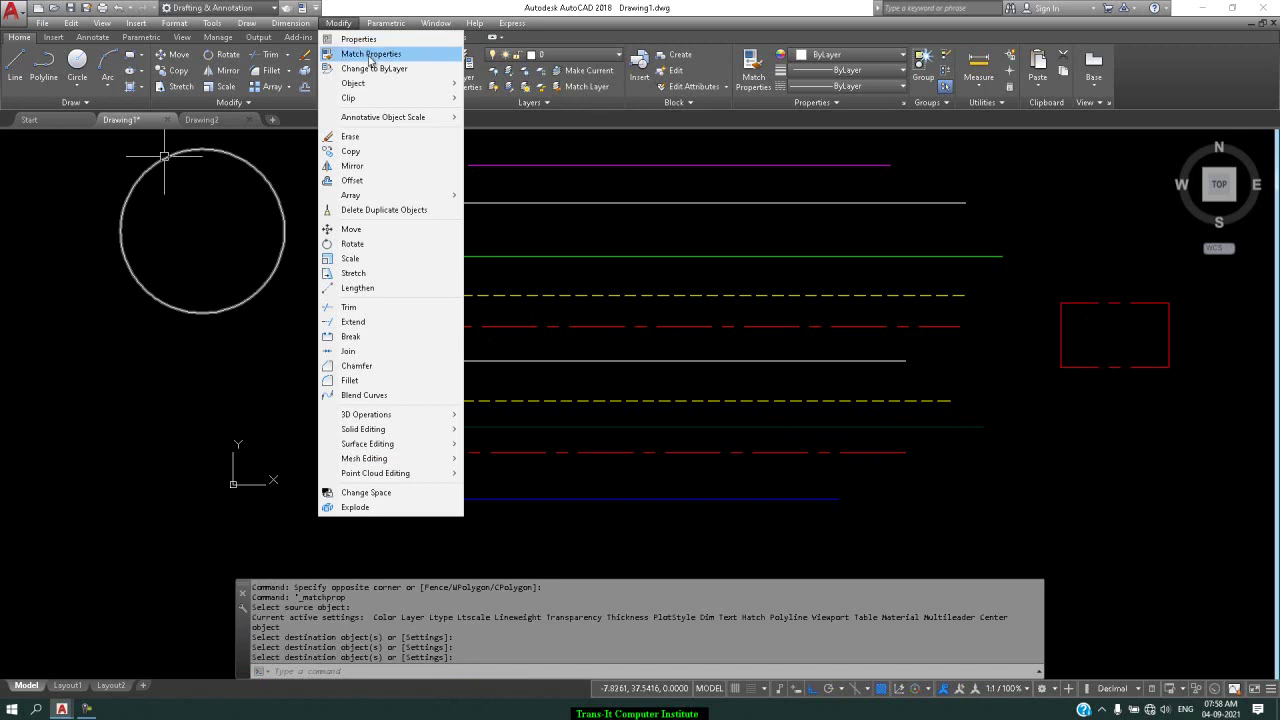
Browse the editing commands menu and close it again.
click(1088, 202)
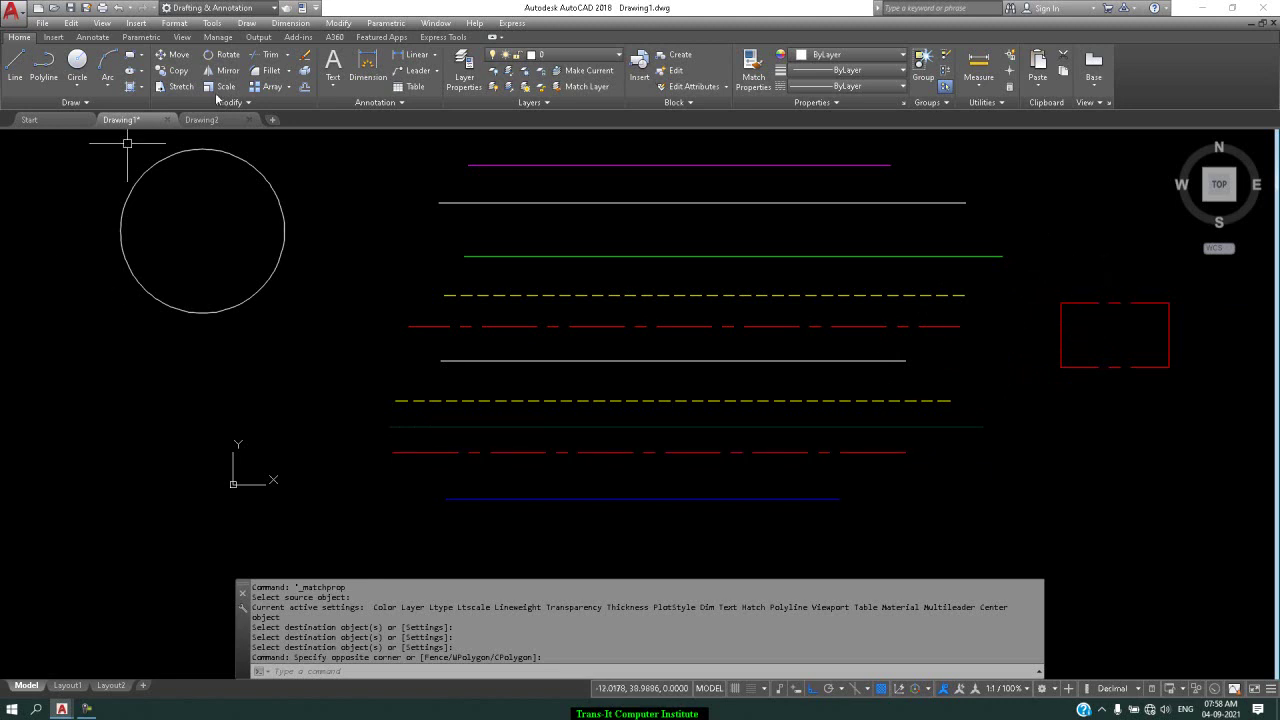
click(340, 23)
click(343, 23)
click(343, 23)
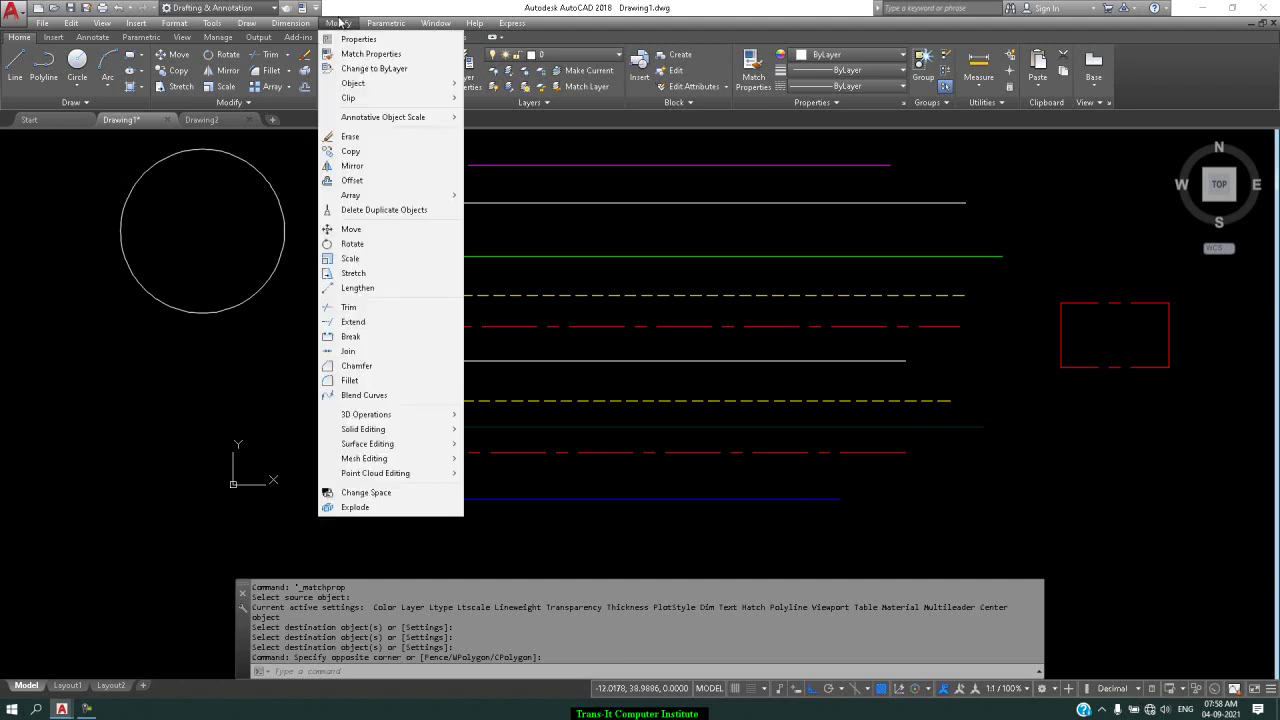
click(570, 142)
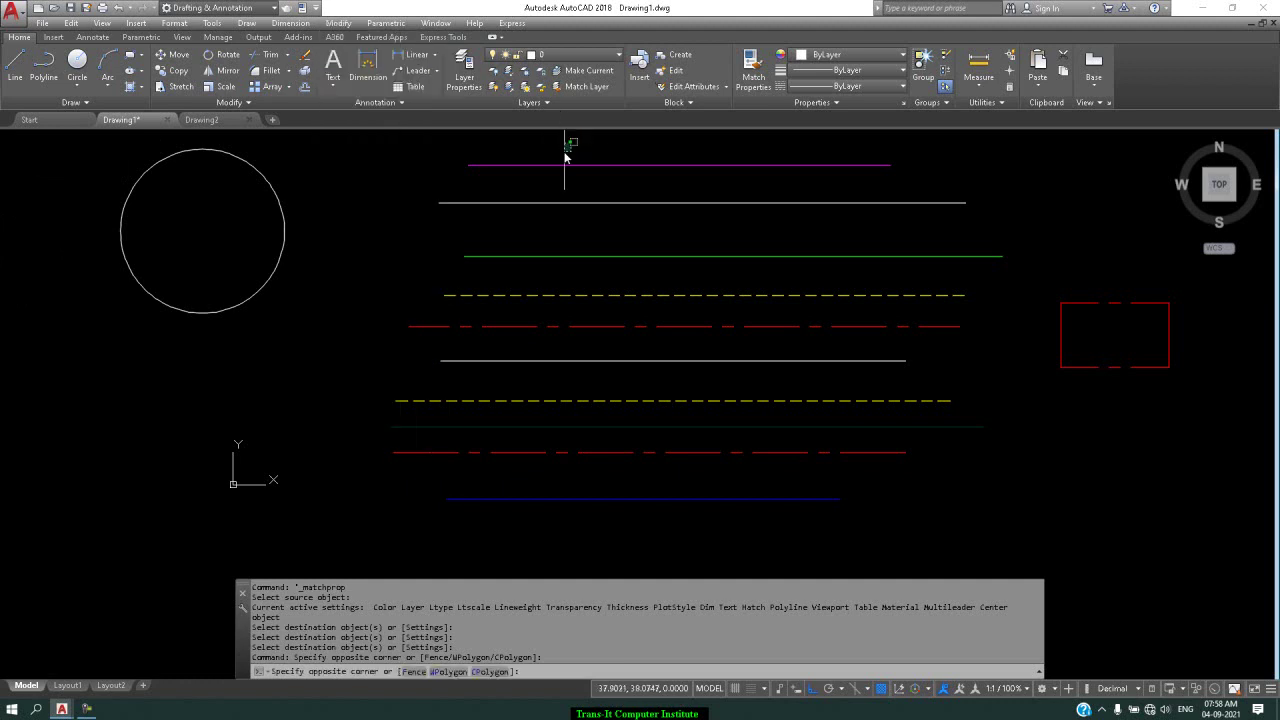
click(588, 134)
Match the red centre line's style onto the yellow dashed line below the green line.
click(753, 68)
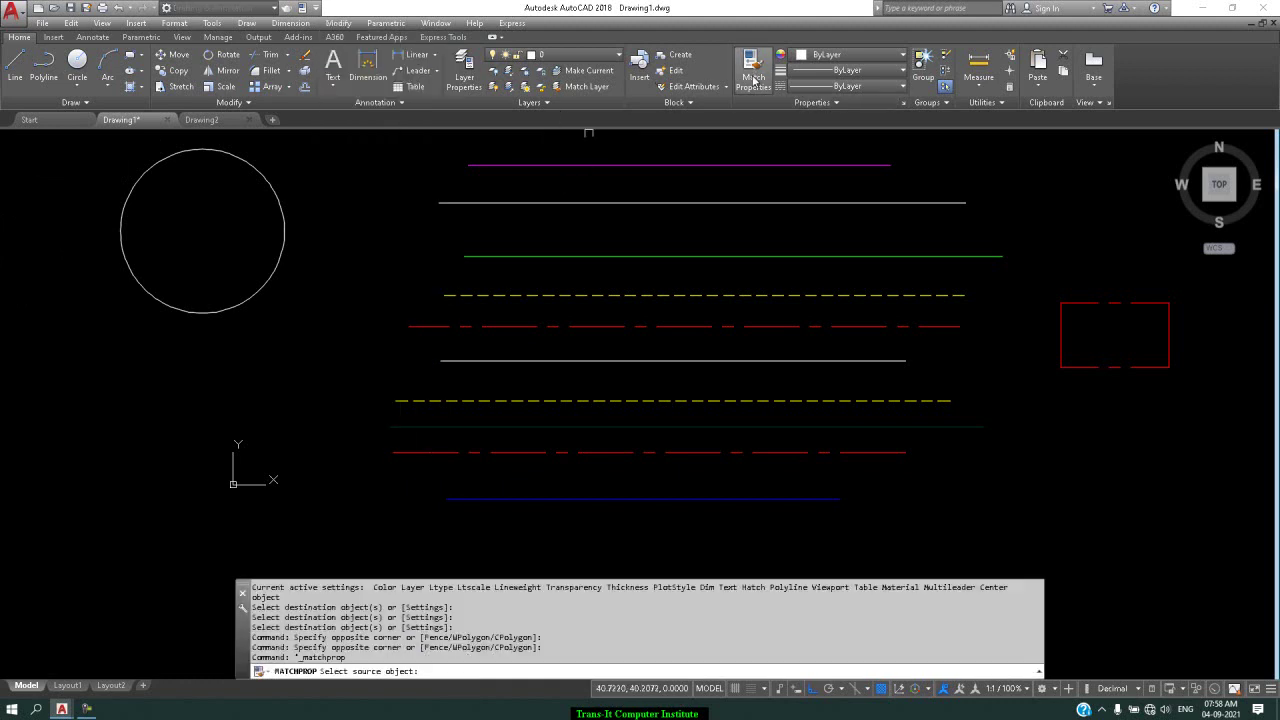
click(746, 452)
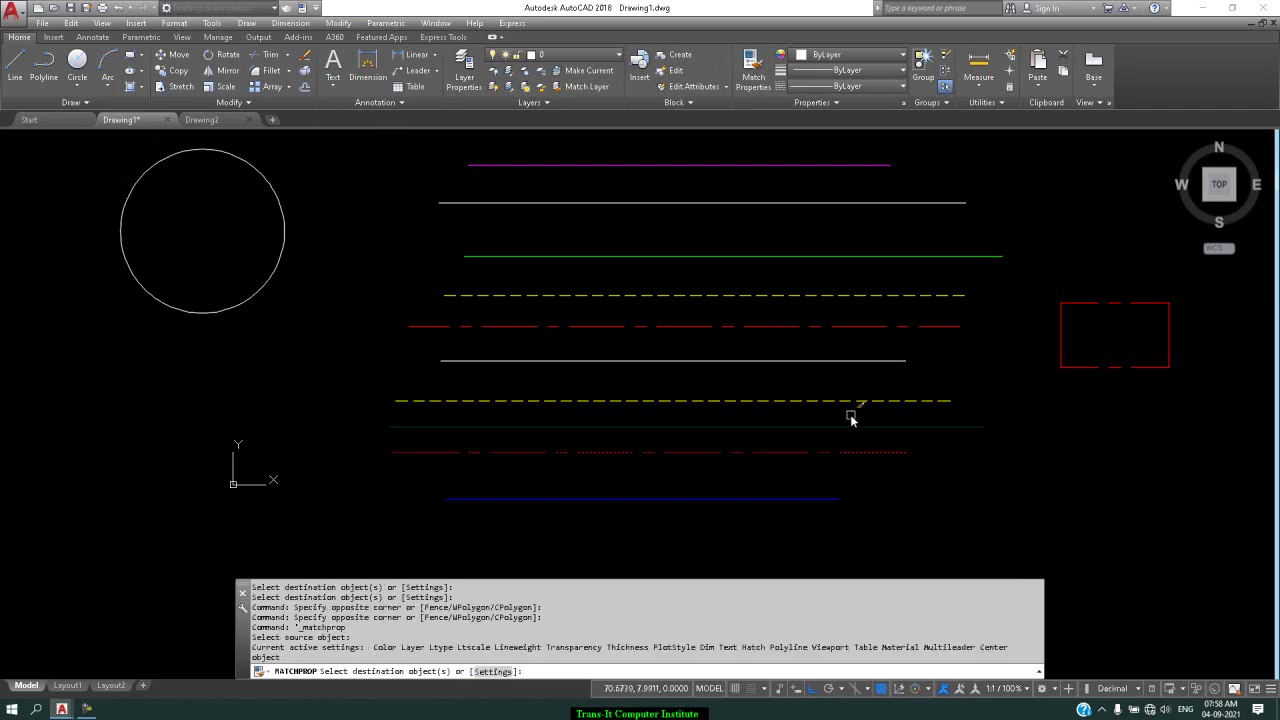
click(856, 296)
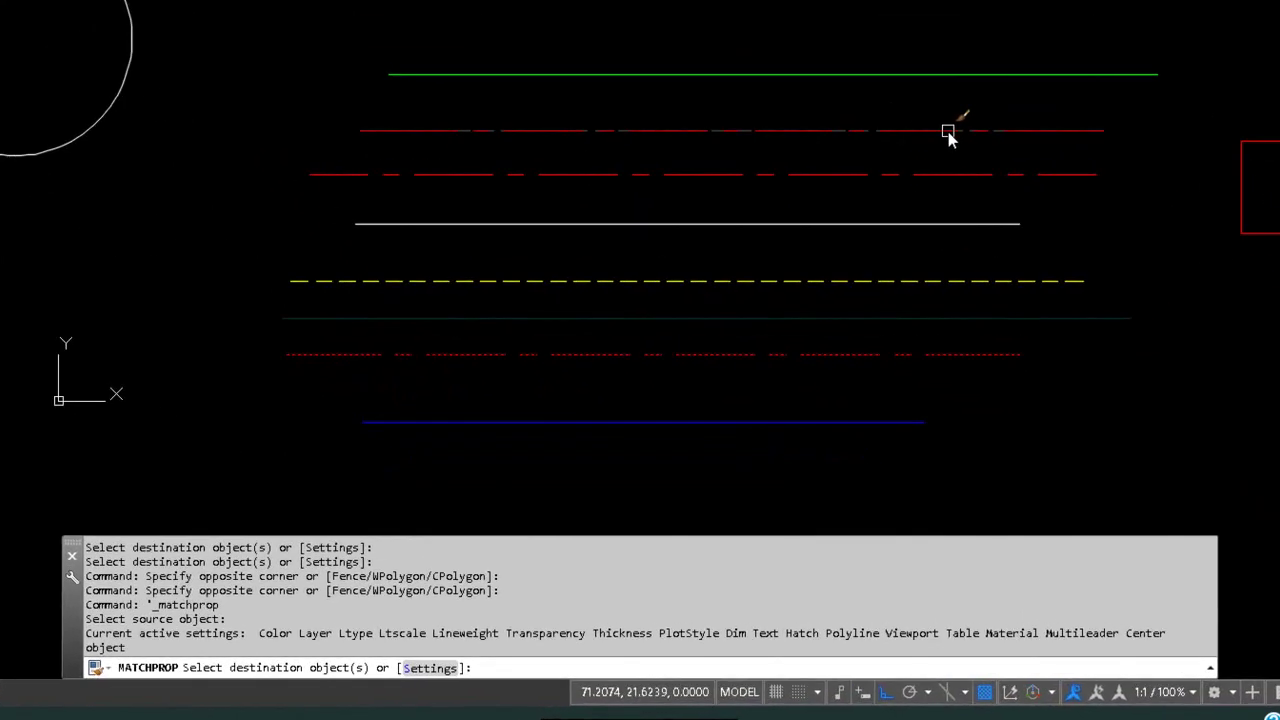
click(948, 131)
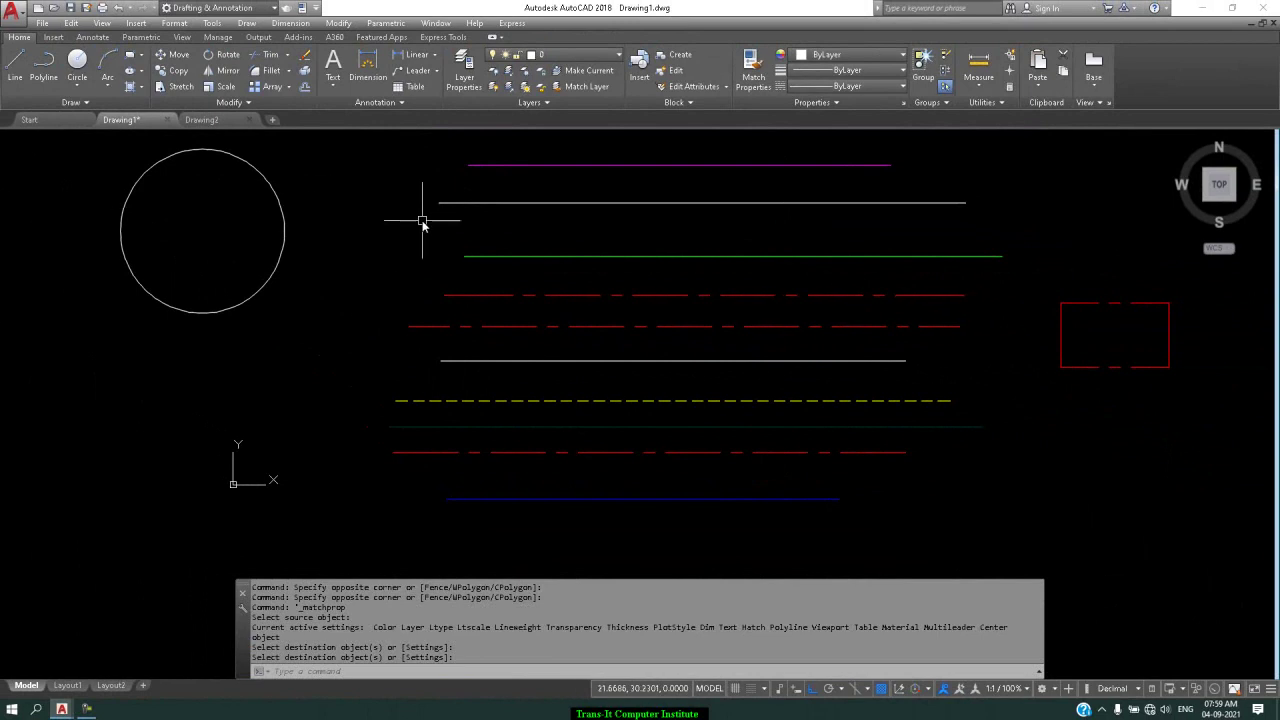
scroll(422, 222, down, 2)
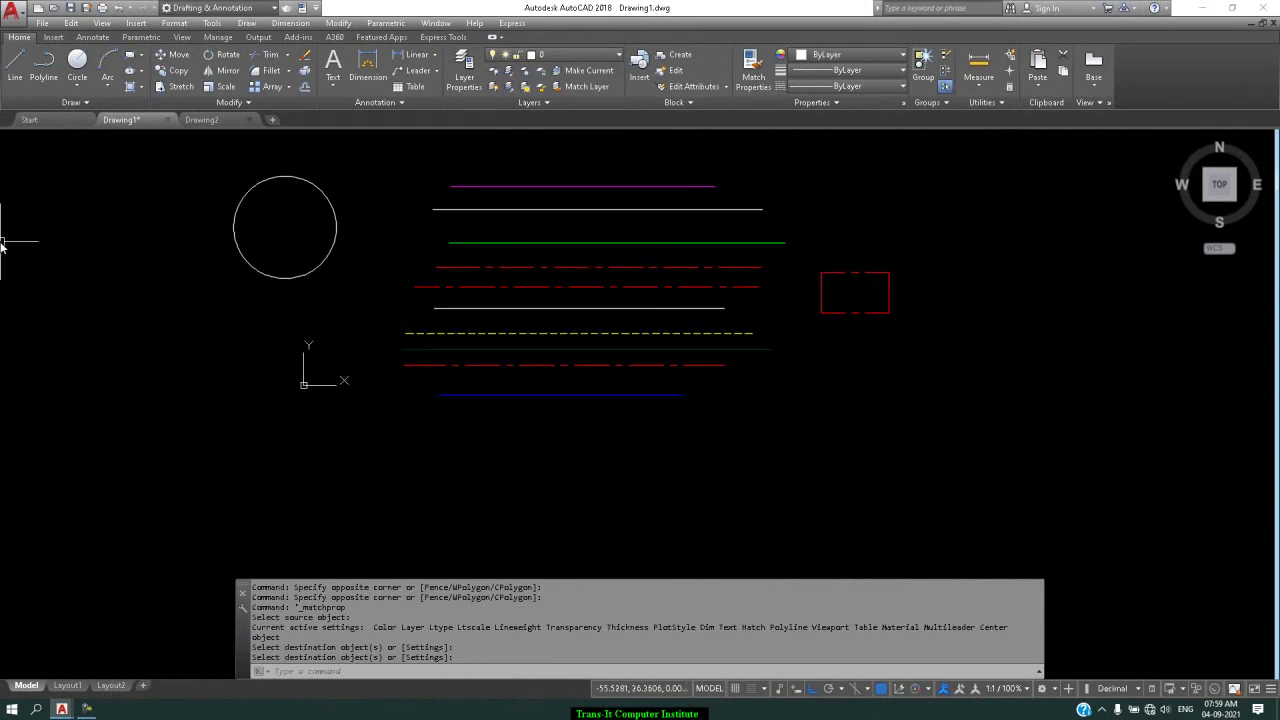
Restore the AutoCAD window, pan the old practice lines off screen, and open the reference PDF.
click(1233, 8)
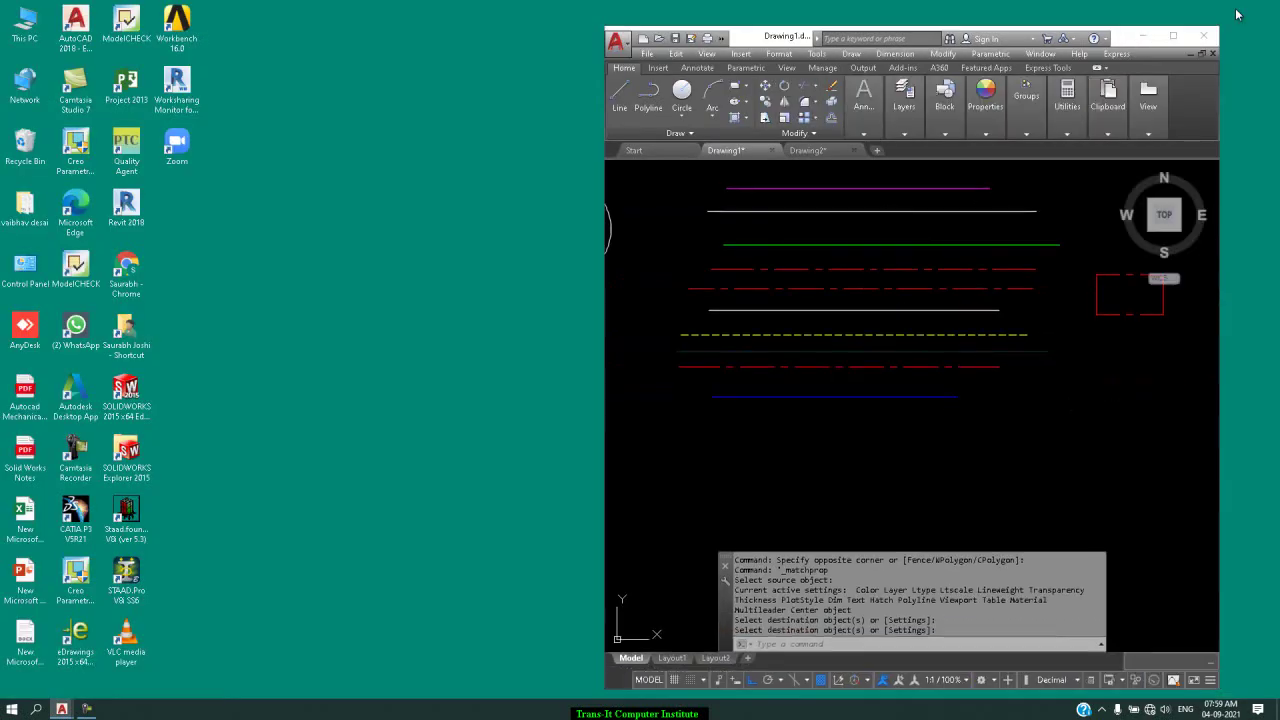
scroll(1111, 400, down, 2)
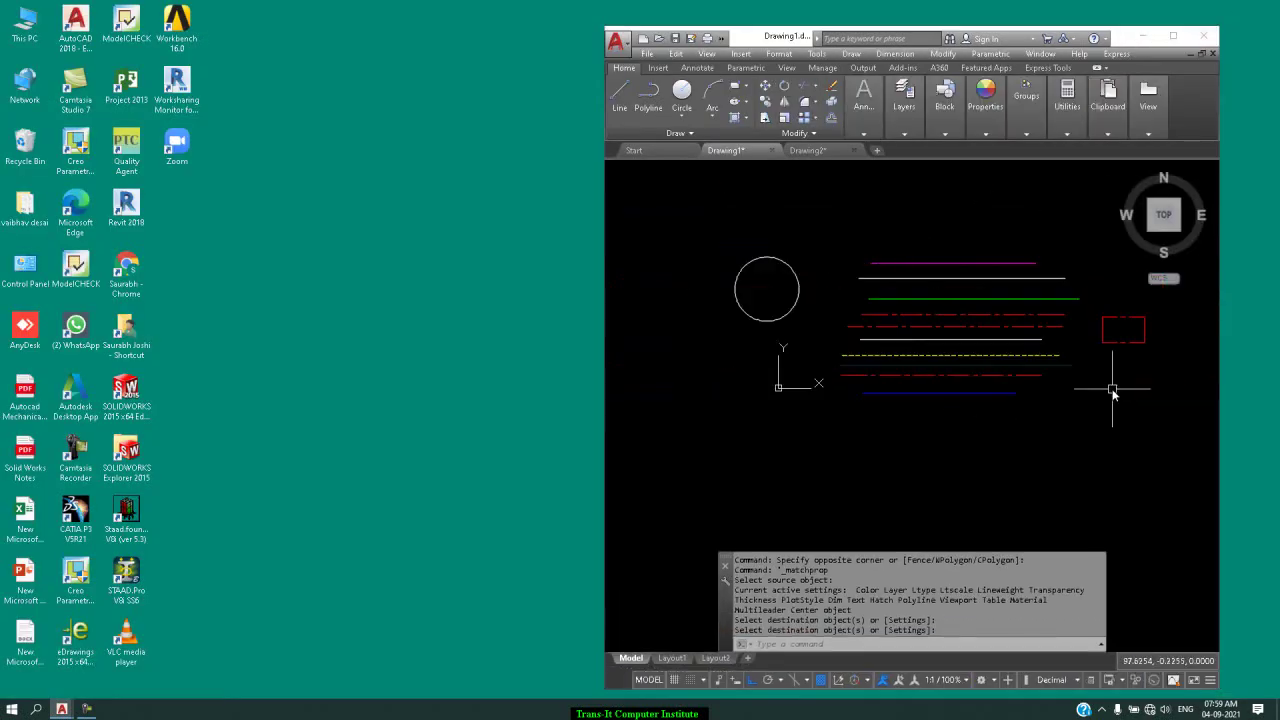
text(p)
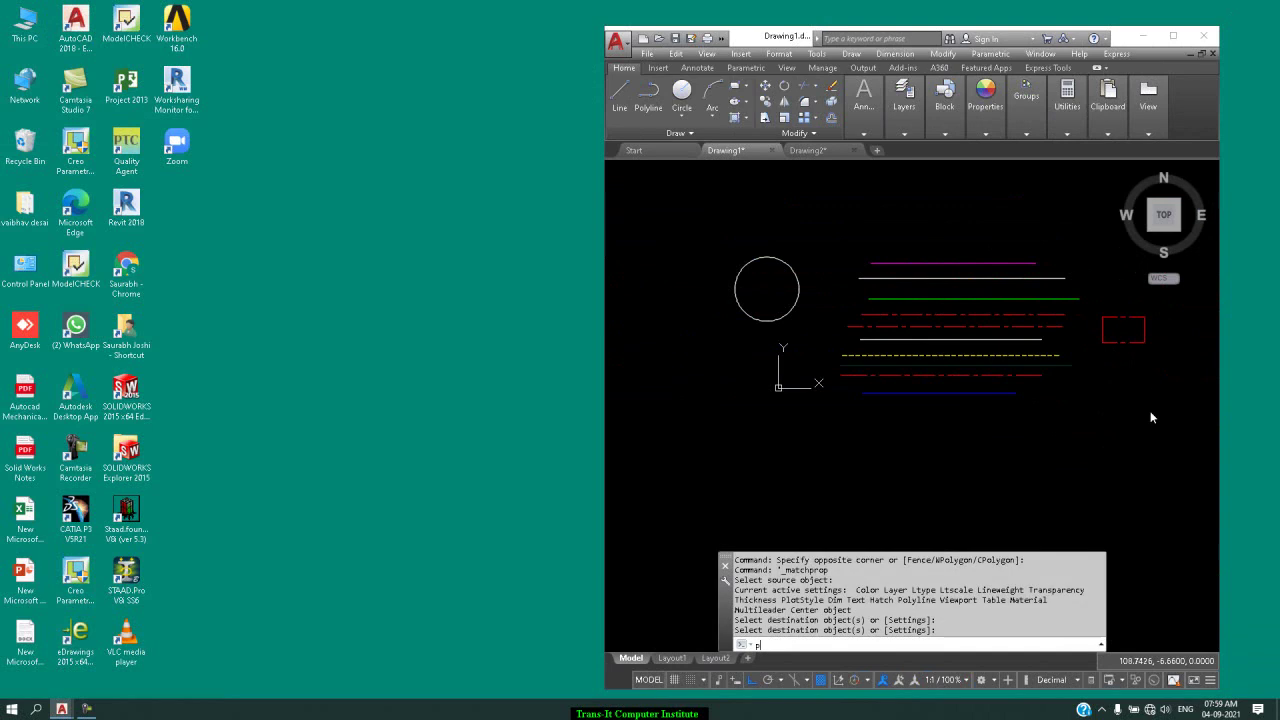
key(Return)
drag(1150, 415, 538, 335)
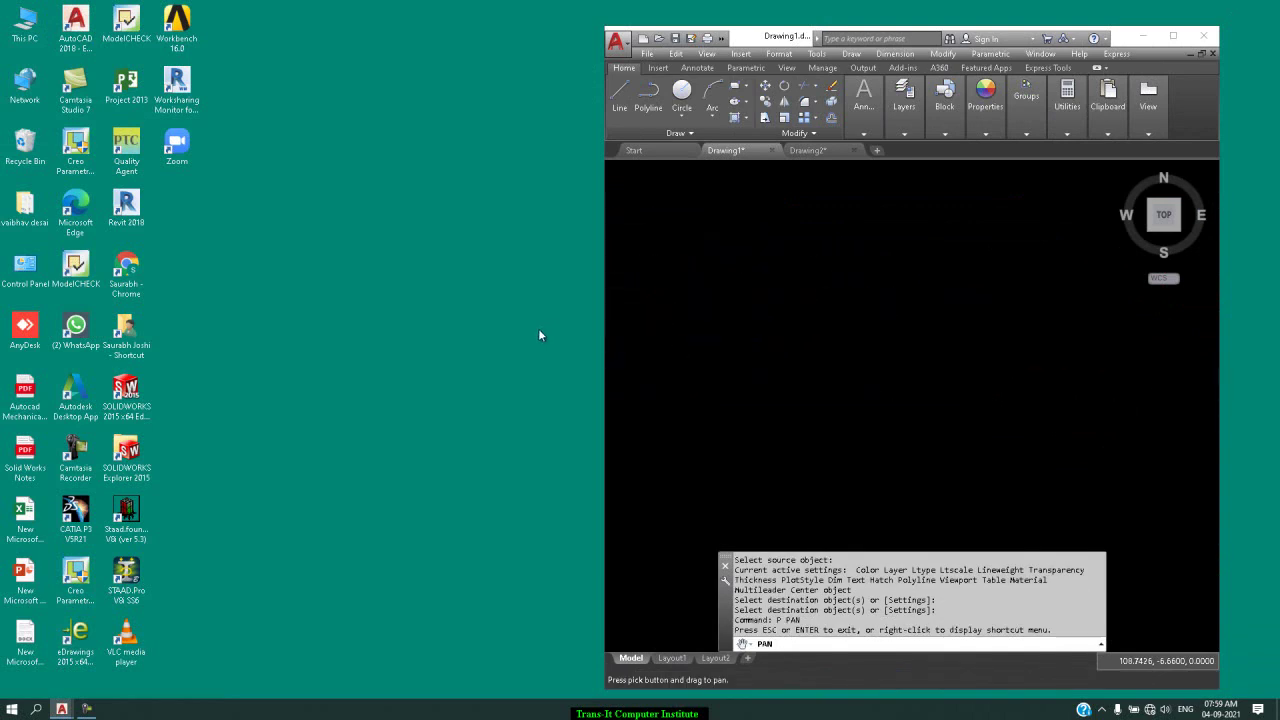
key(Escape)
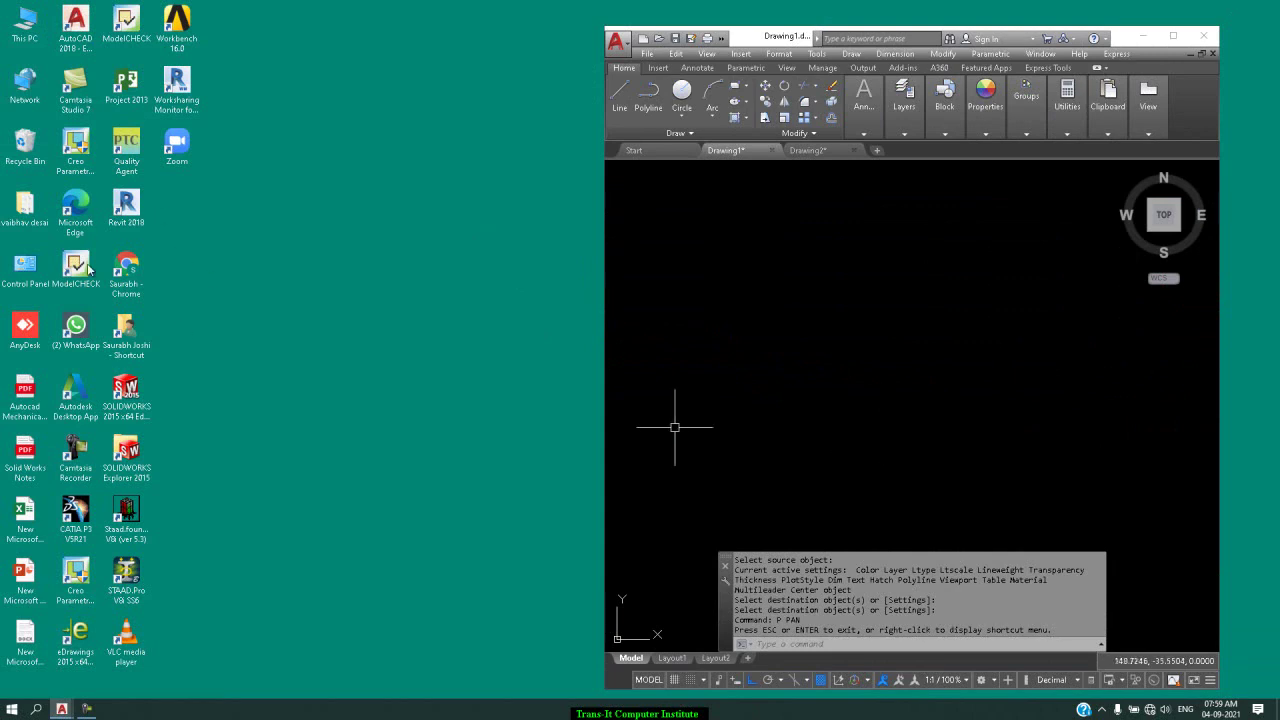
double_click(25, 392)
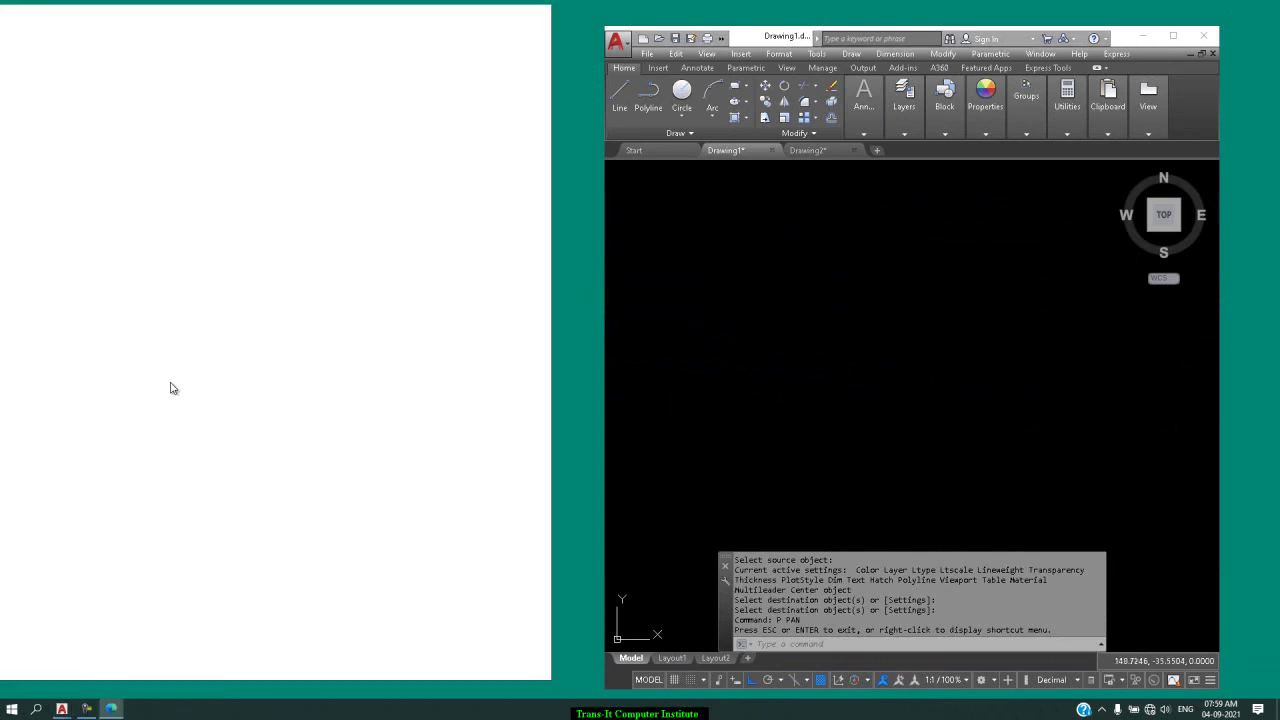
Scroll the project-book PDF to page 25's exercise: a 100 by 50 part with a Ø15 hole.
scroll(220, 320, down, 5)
scroll(260, 287, down, 5)
scroll(260, 287, down, 5)
scroll(262, 288, down, 5)
scroll(265, 289, down, 5)
scroll(270, 290, down, 5)
scroll(270, 290, down, 5)
scroll(272, 291, down, 5)
scroll(274, 292, down, 5)
scroll(277, 294, down, 10)
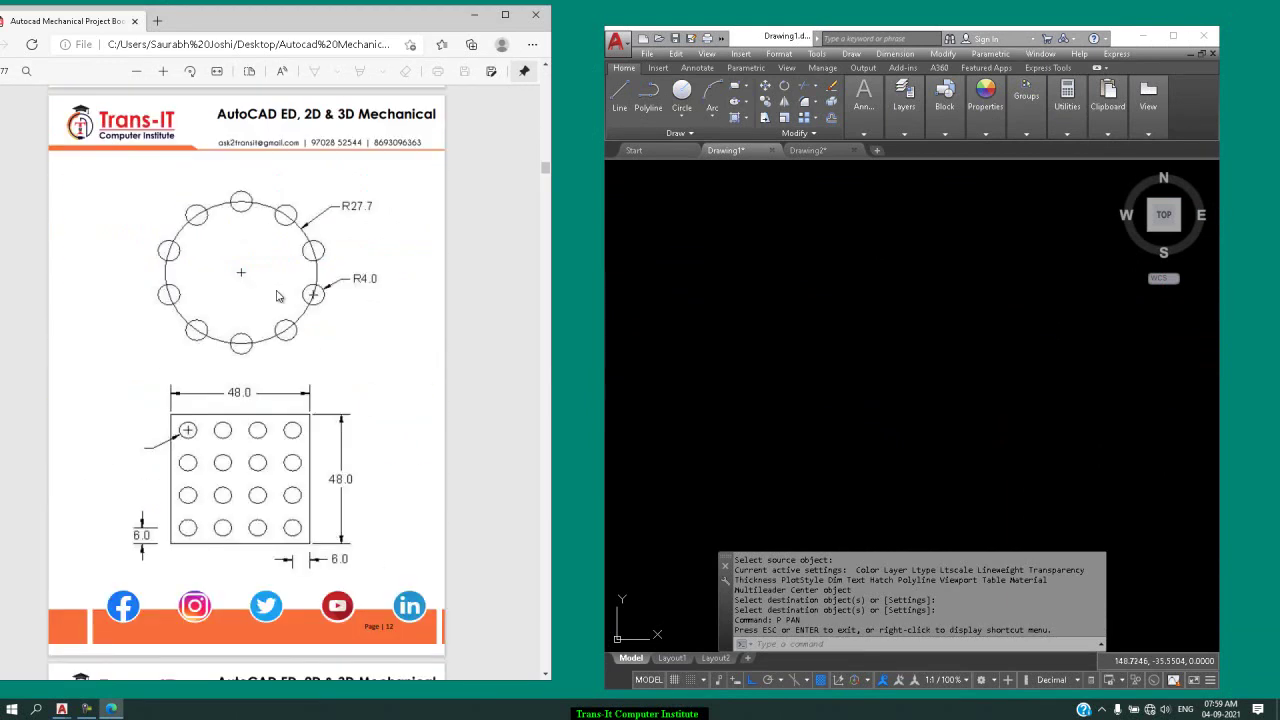
scroll(278, 296, down, 5)
scroll(278, 296, down, 5)
scroll(278, 296, down, 5)
scroll(279, 296, down, 5)
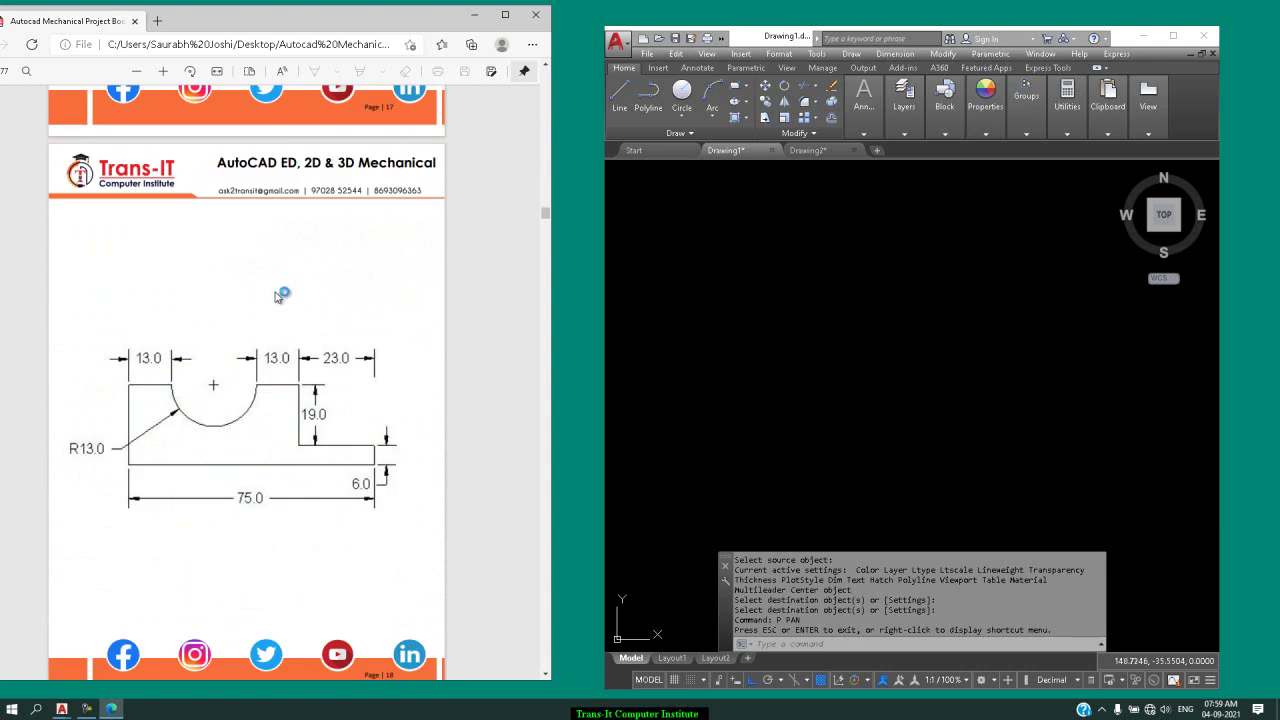
scroll(279, 296, up, 5)
scroll(546, 237, down, 5)
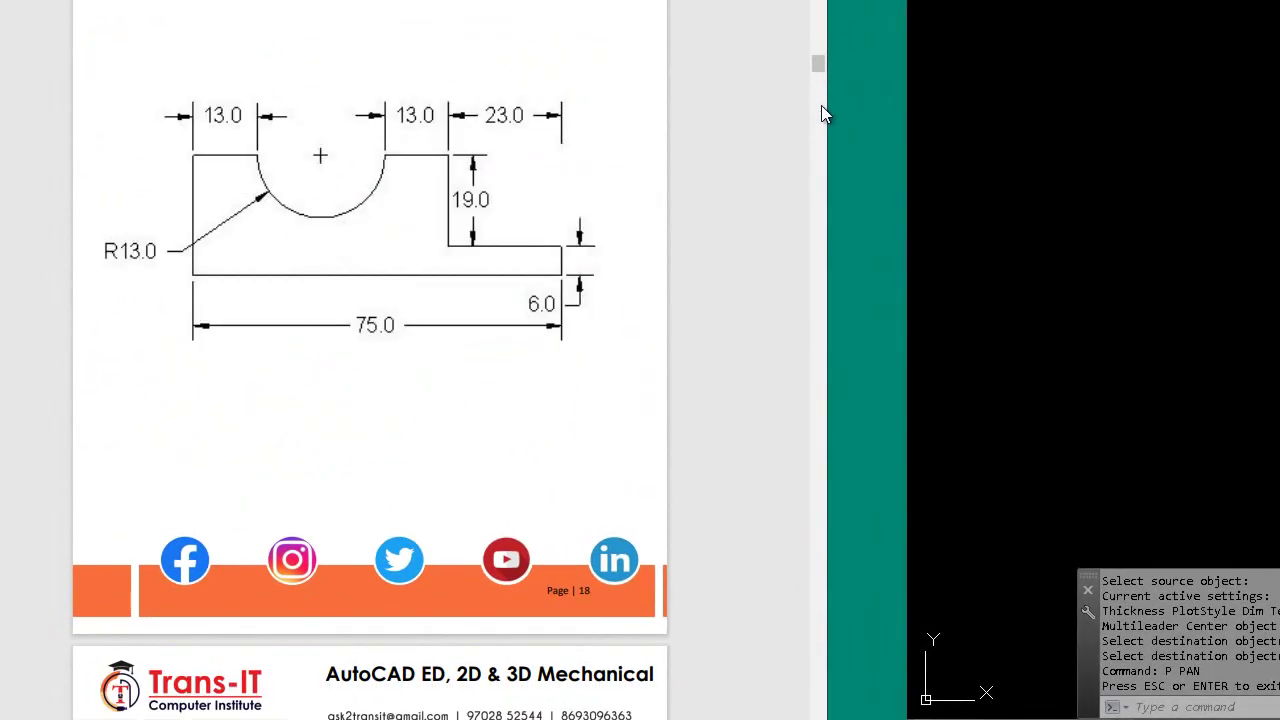
scroll(820, 100, down, 5)
scroll(819, 105, down, 10)
scroll(817, 120, down, 15)
scroll(817, 128, down, 5)
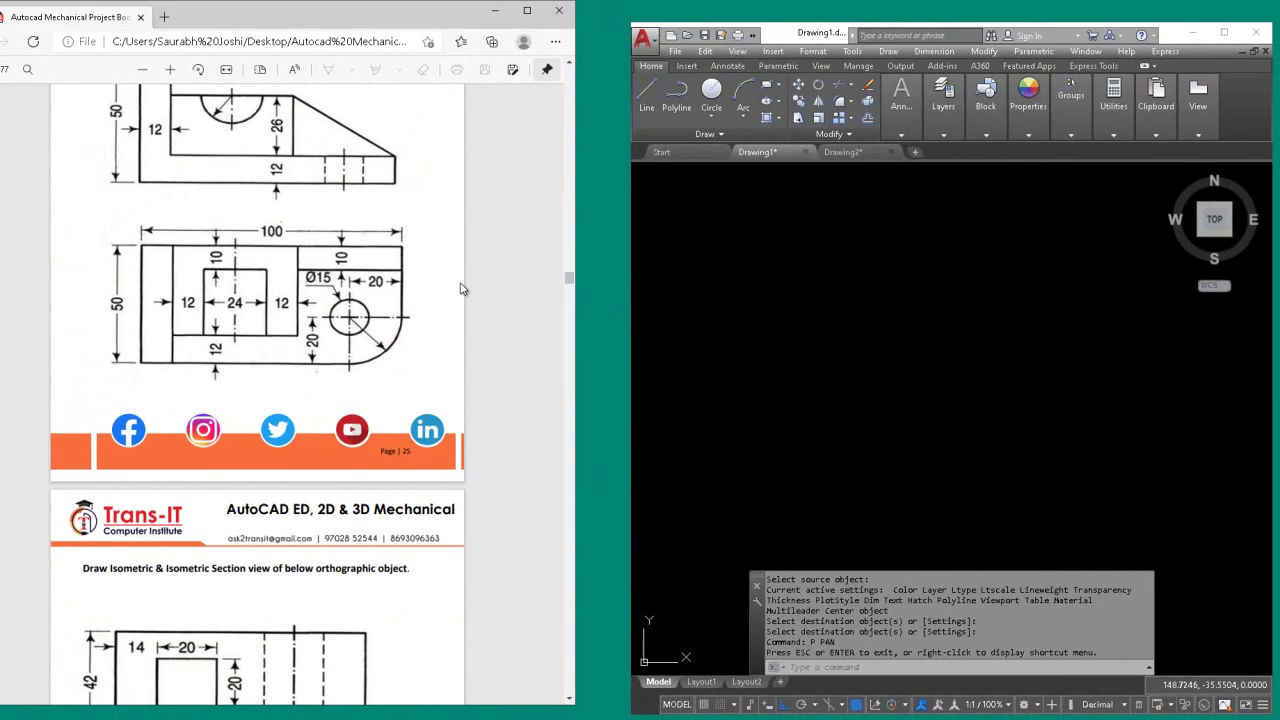
scroll(462, 289, up, 2)
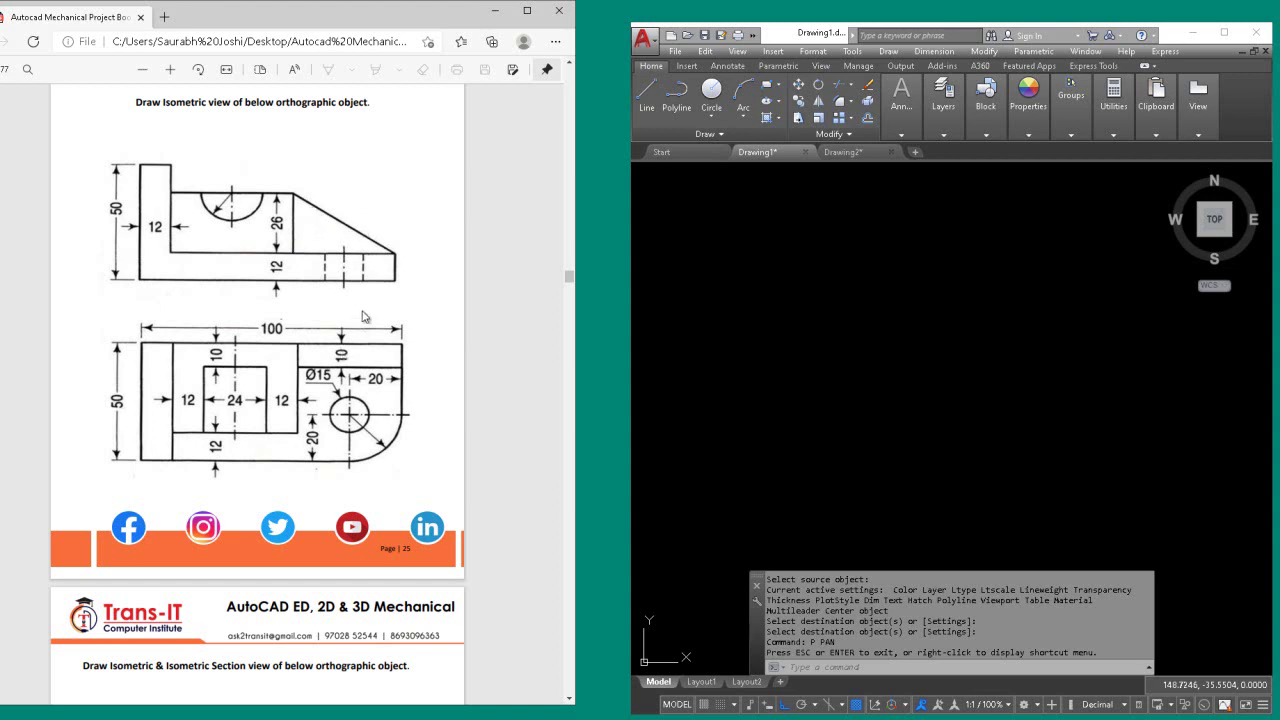
Tear off the Layers panel so the layer controls float over the canvas.
click(946, 131)
click(946, 132)
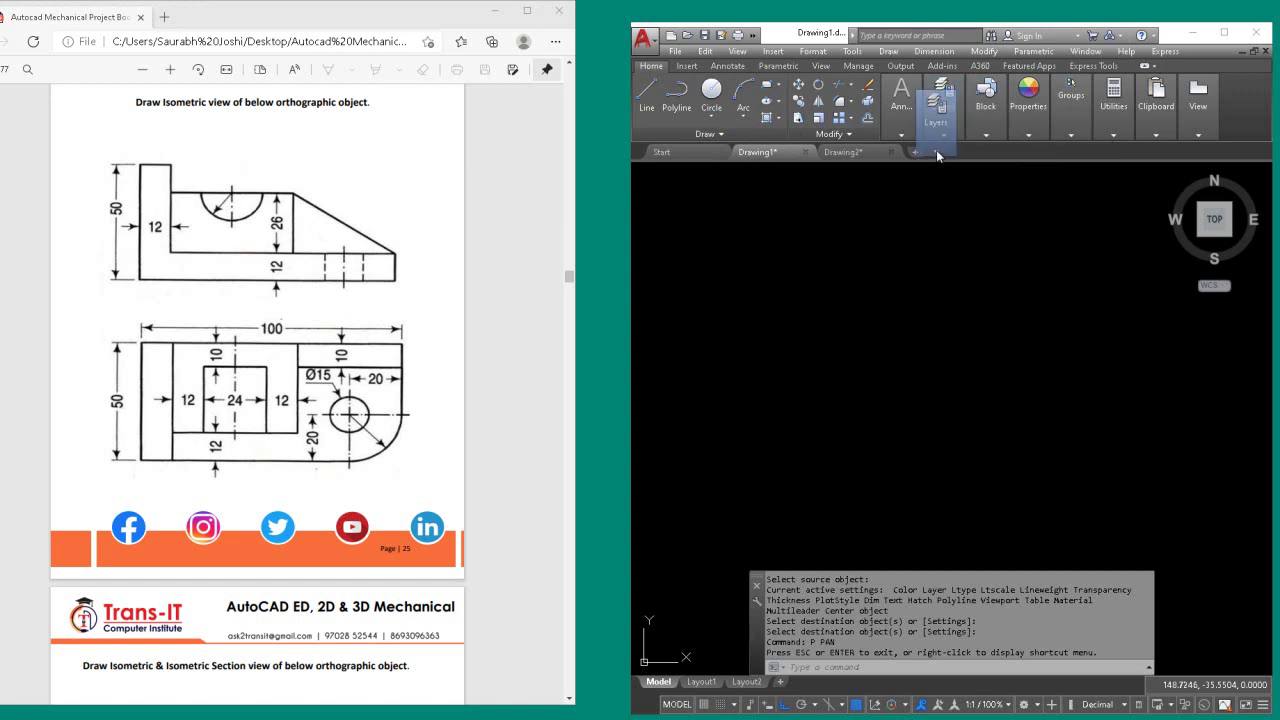
drag(948, 120, 758, 273)
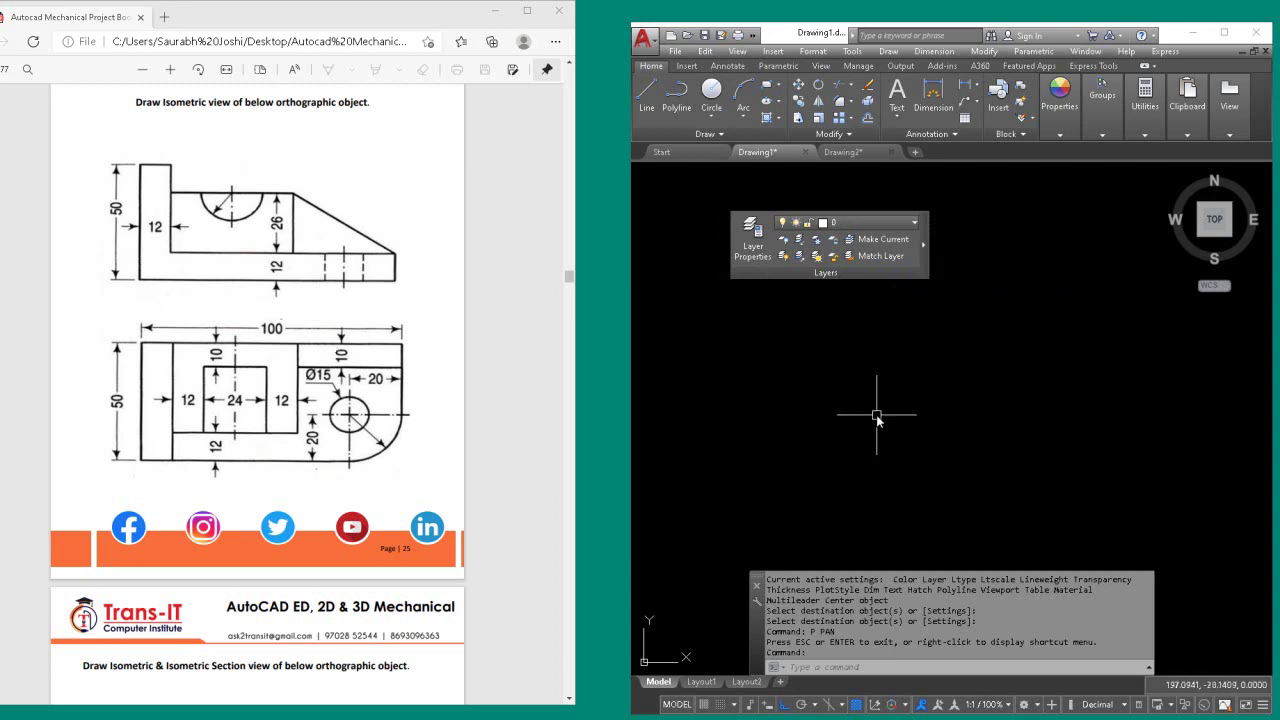
Draw the closed L-shaped outline with lines of 50, 100, 12, 88, 38 and 12.
text(l)
key(Return)
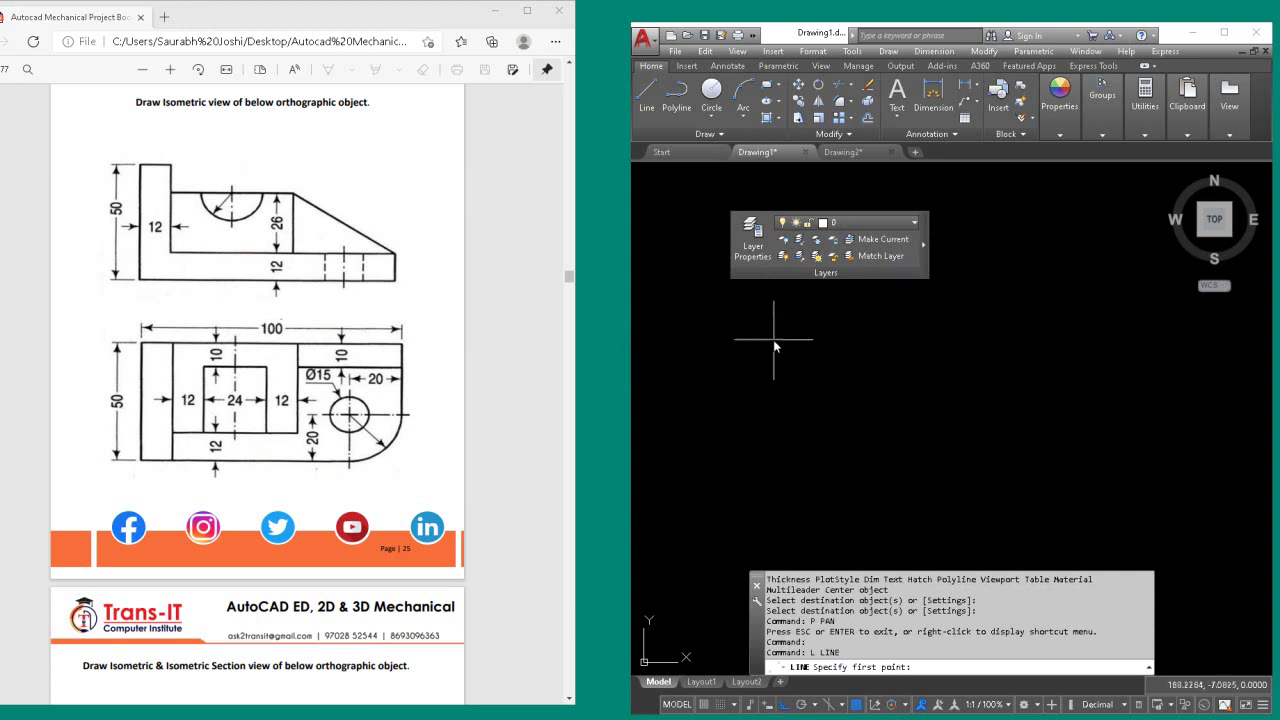
click(771, 343)
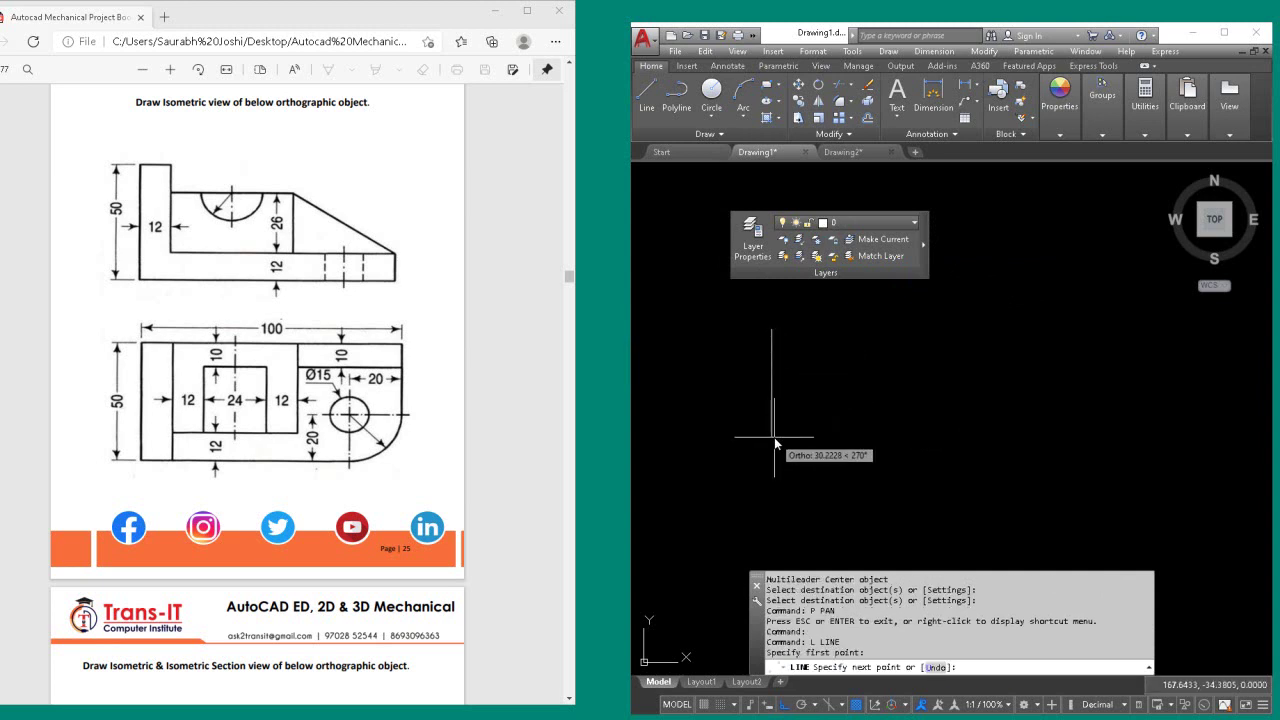
text(50)
key(Return)
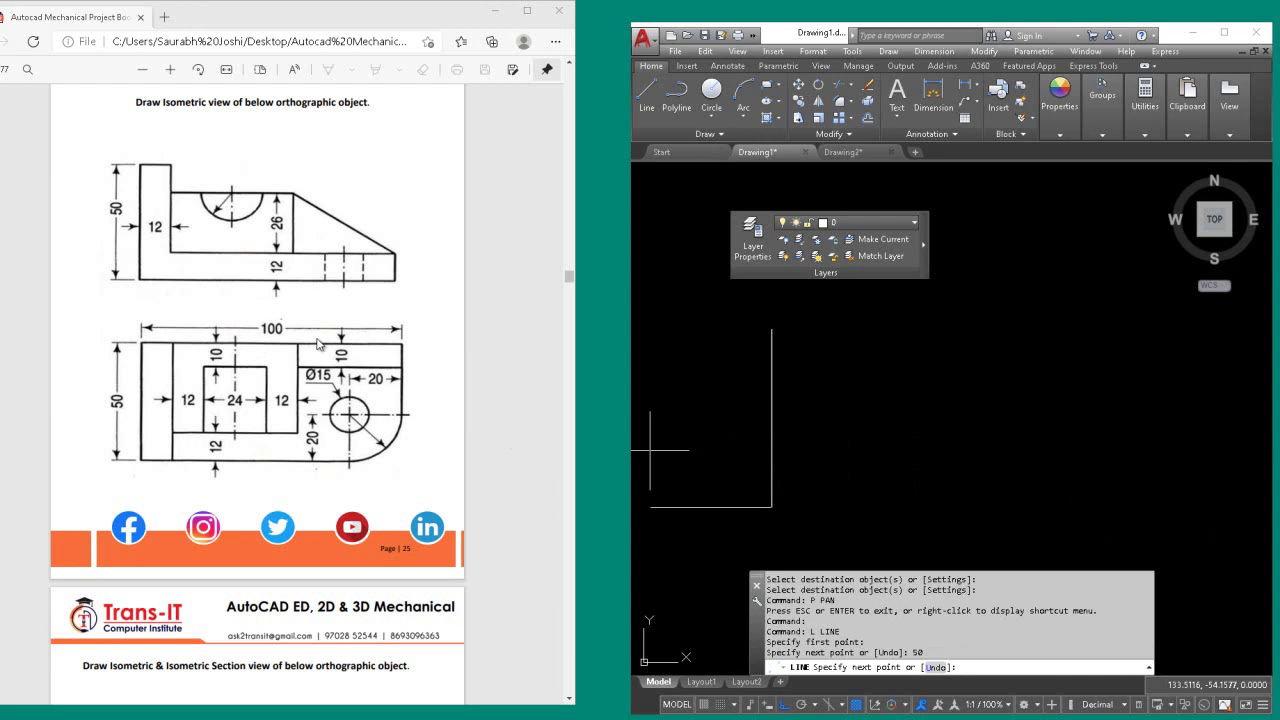
text(100)
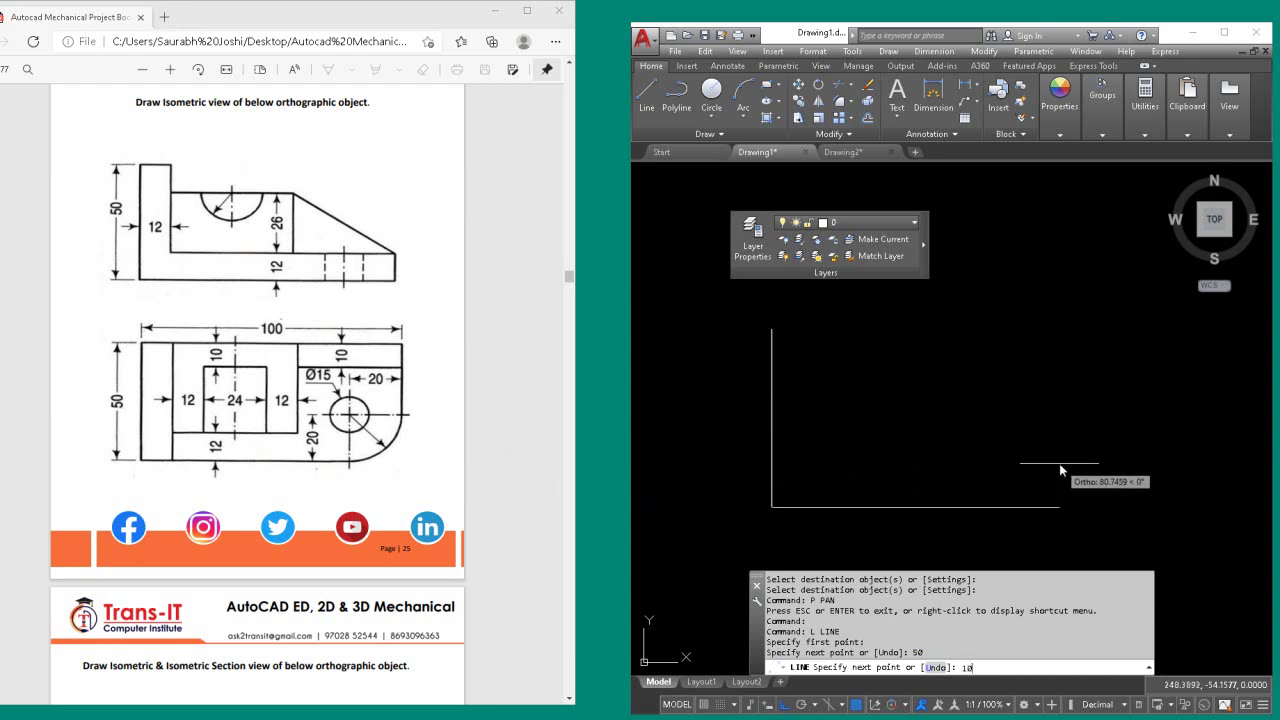
key(Return)
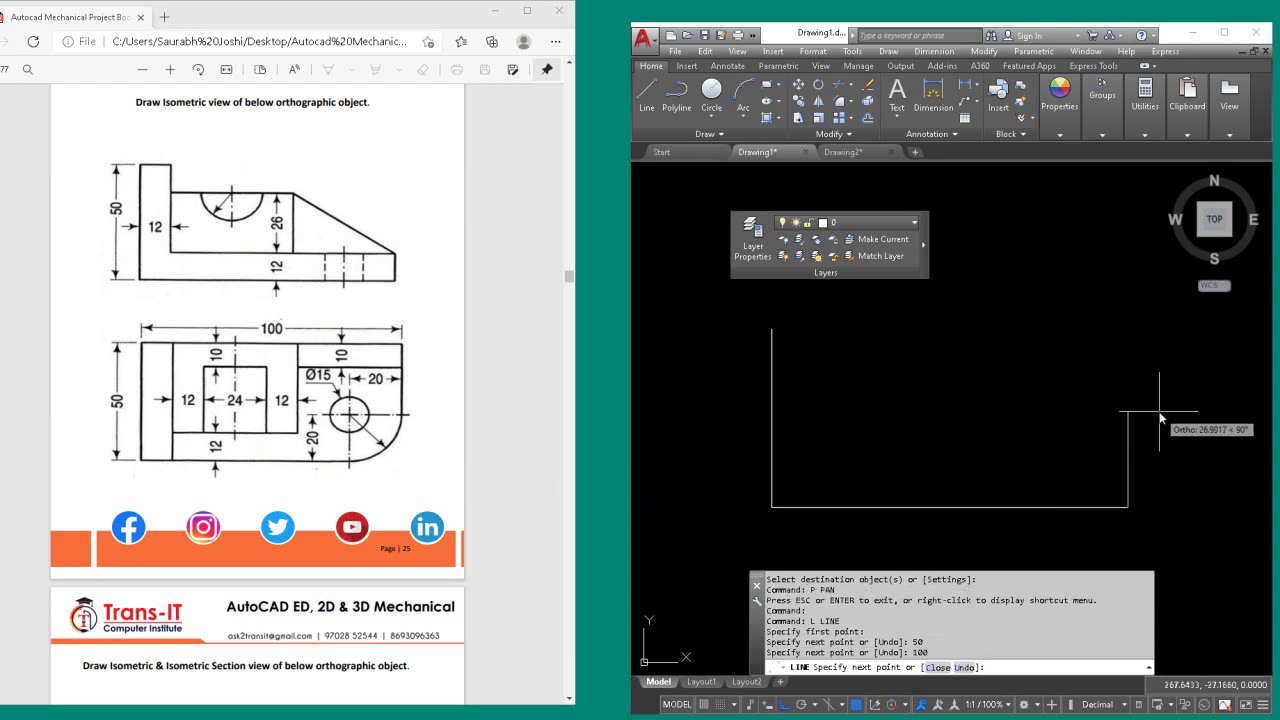
text(12)
key(Return)
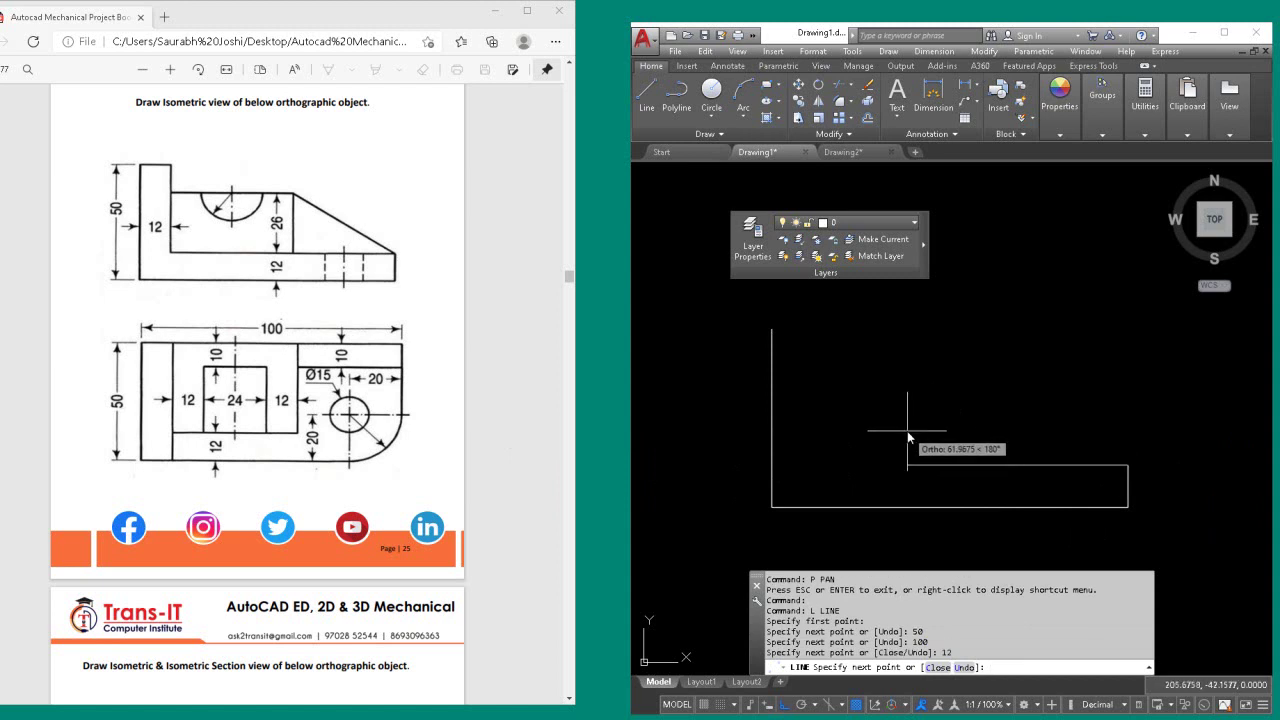
text(80)
key(Return)
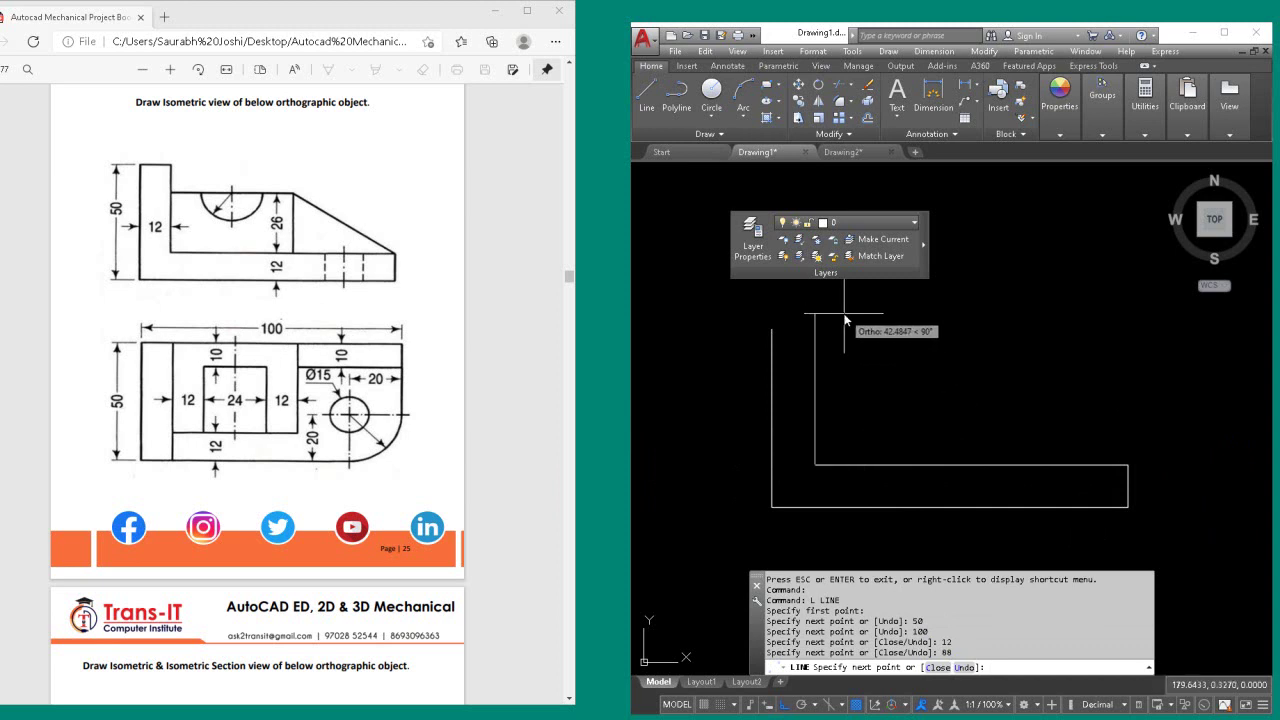
text(8)
key(Return)
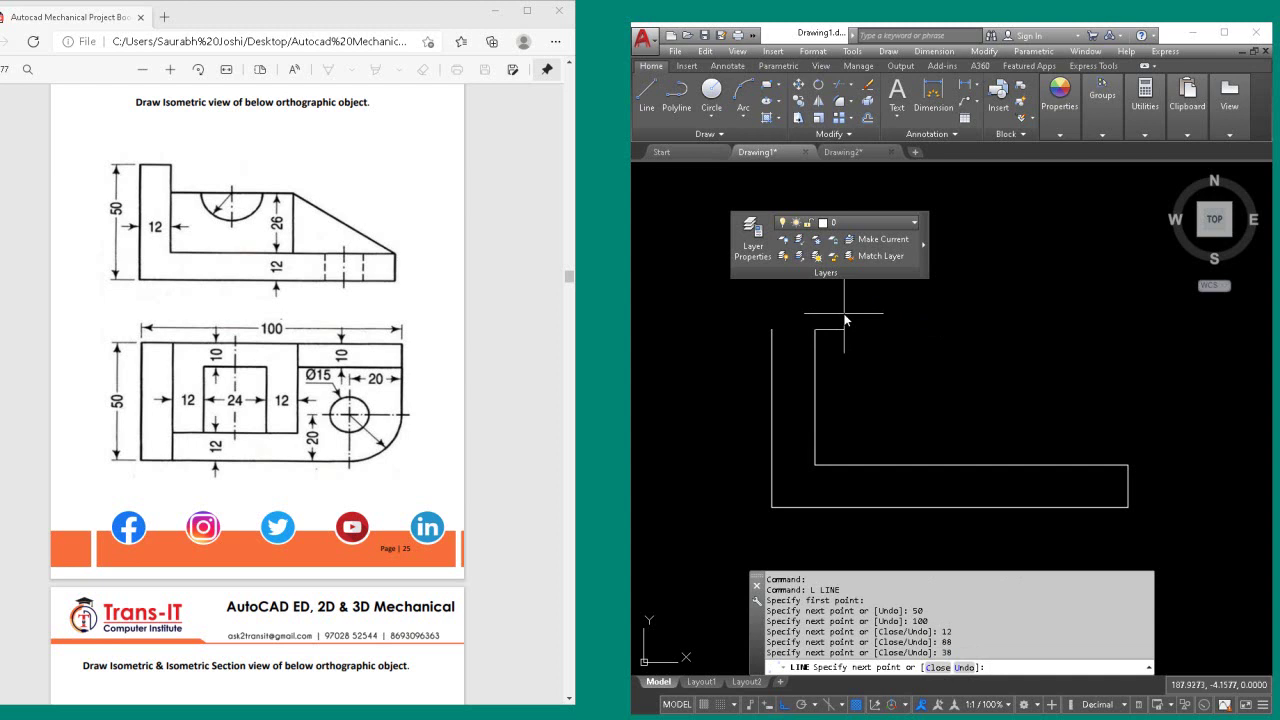
text(12)
key(Return)
key(Return)
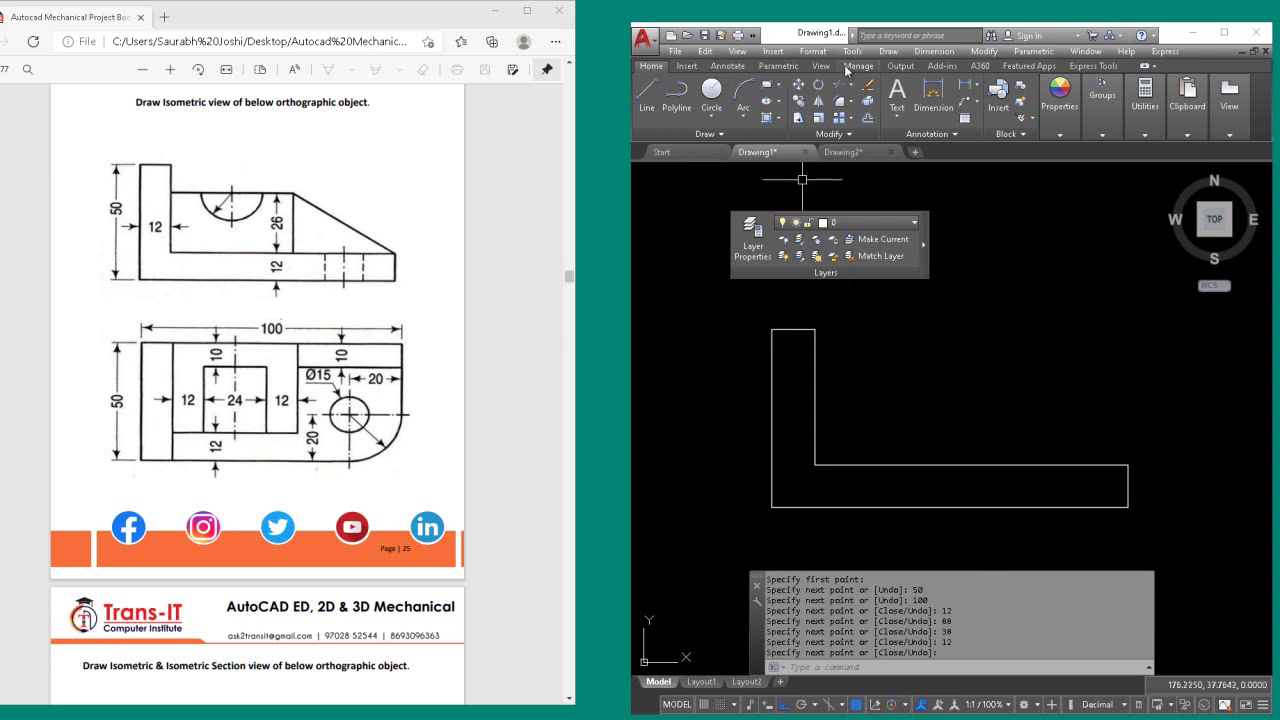
click(853, 52)
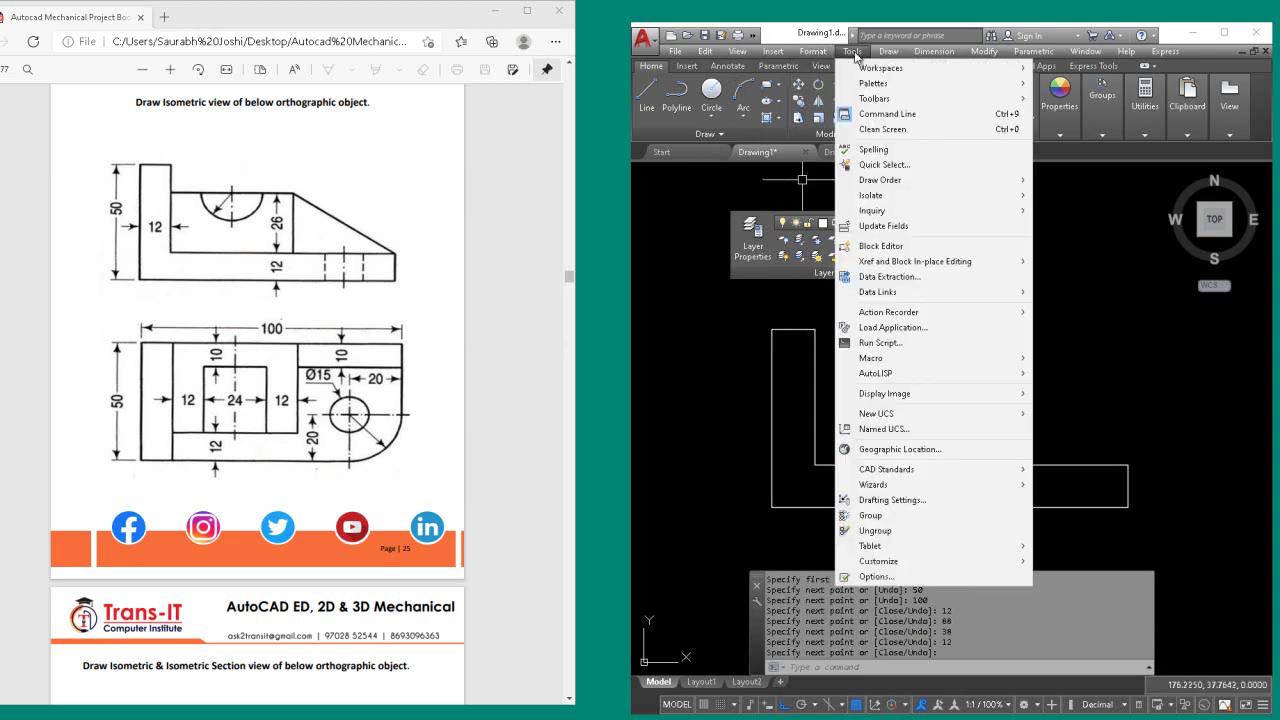
mouse_move(1072, 98)
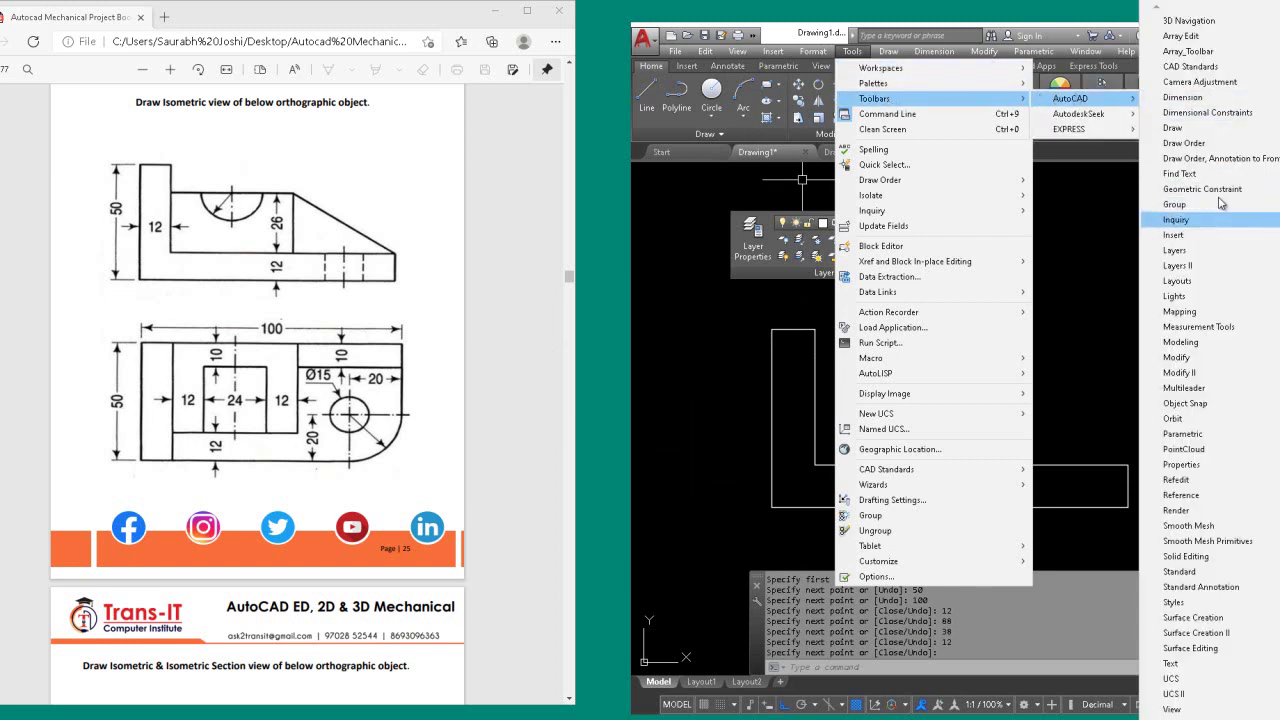
click(1214, 252)
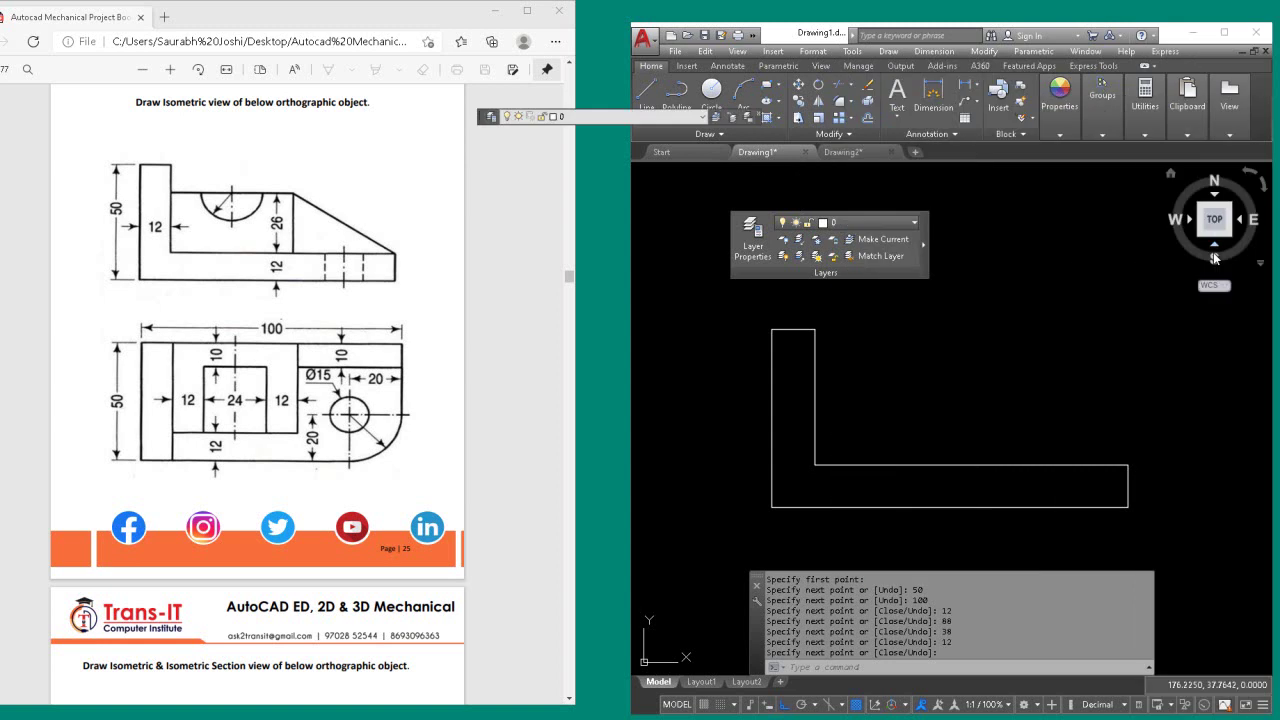
mouse_move(488, 116)
mouse_down()
mouse_move(946, 196)
mouse_move(1160, 196)
mouse_up()
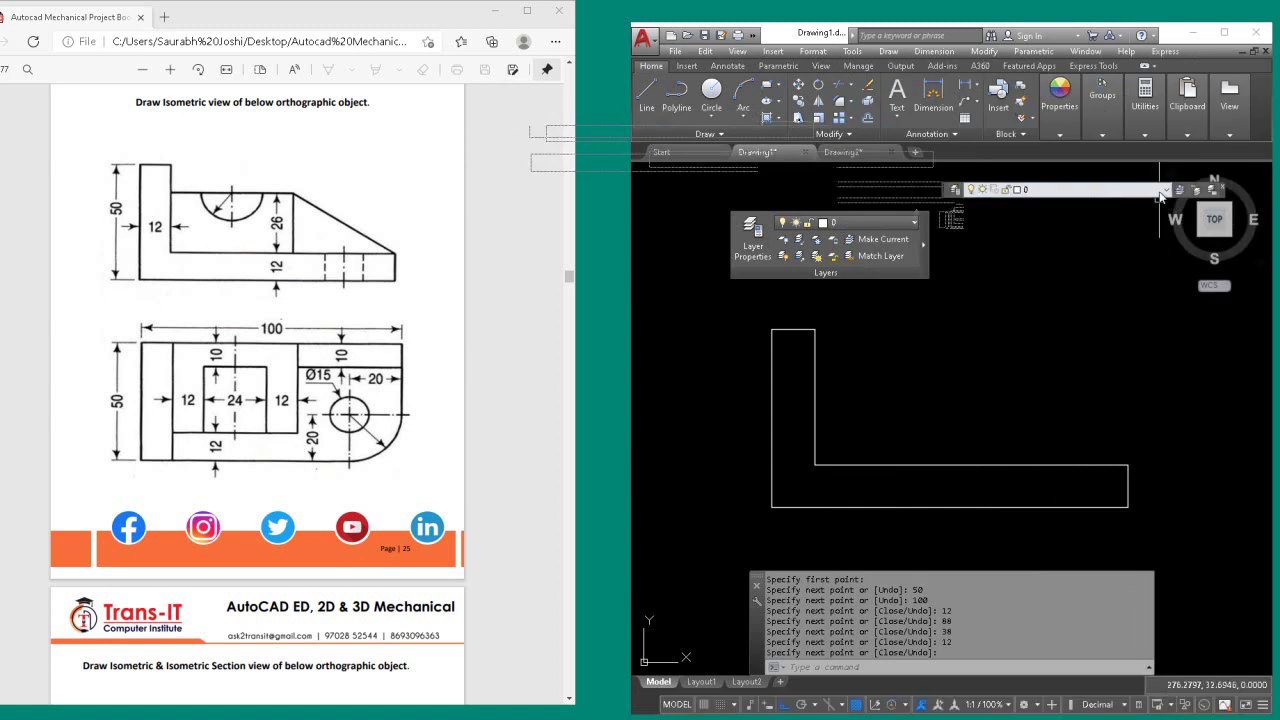
click(1160, 193)
click(1160, 193)
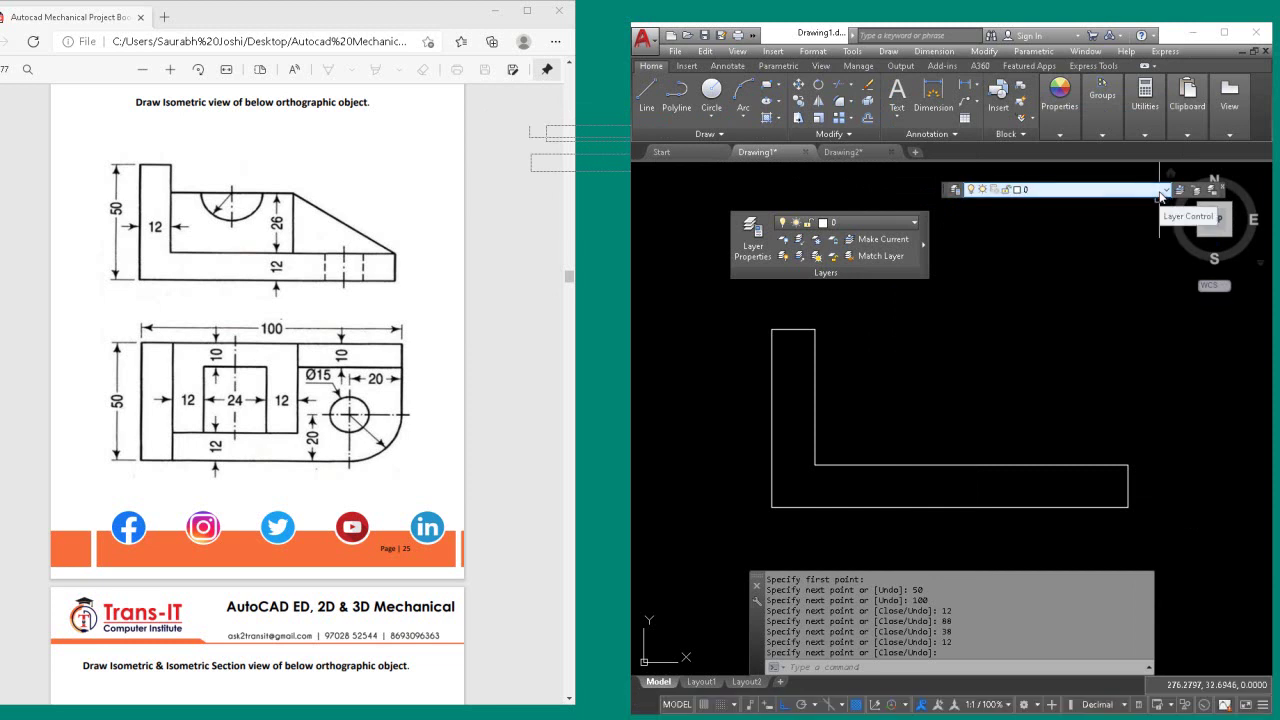
click(1224, 190)
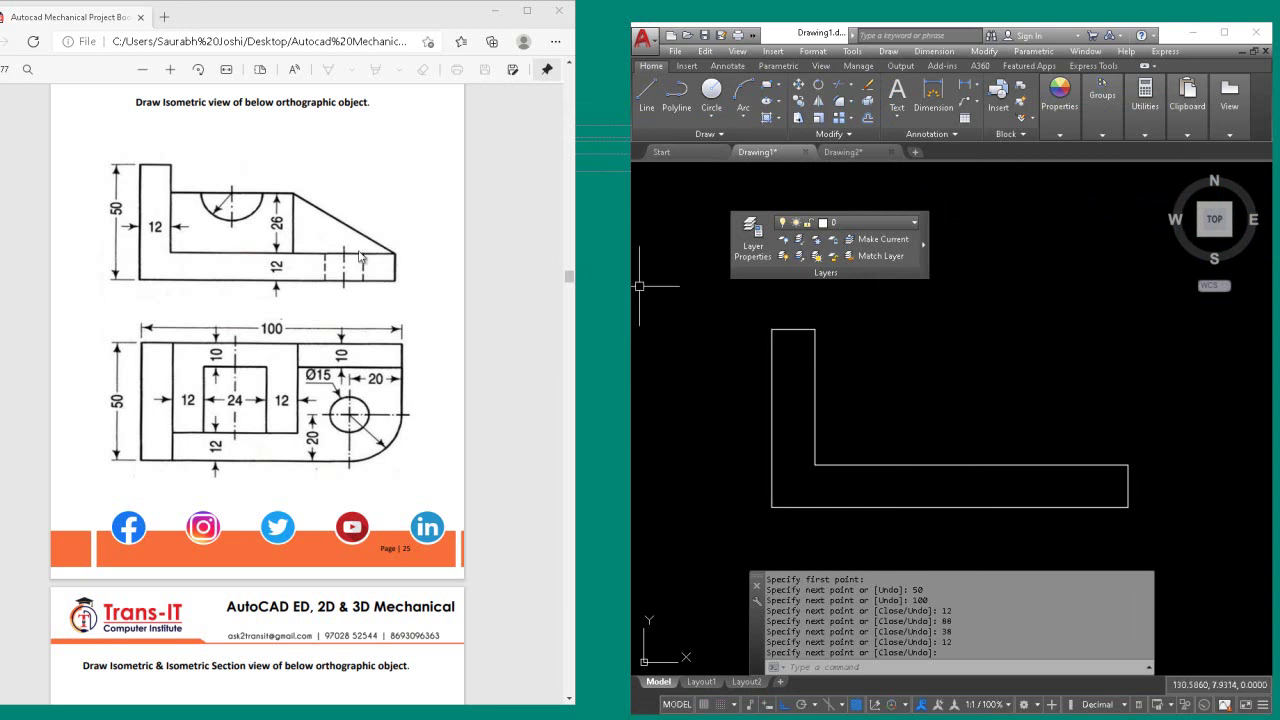
Draw the 48-wide, 26-tall block on the base from the L's inner corner.
key(Return)
text(l)
key(Return)
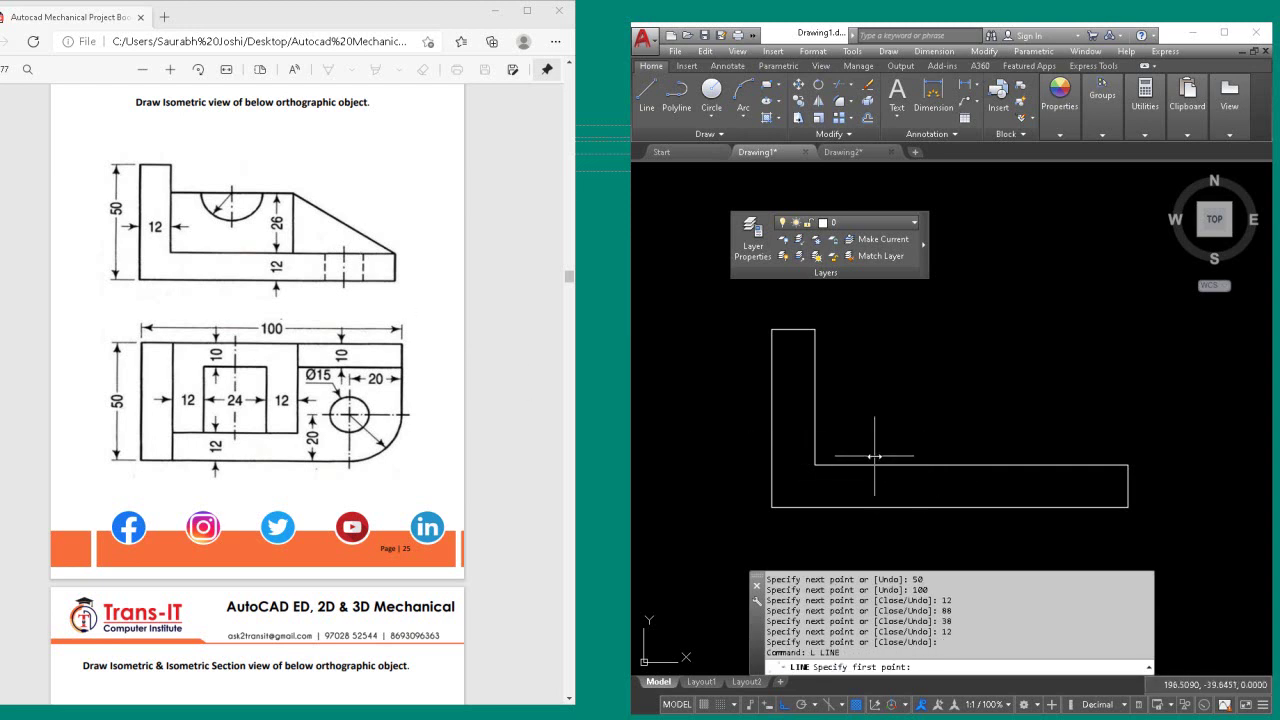
click(814, 464)
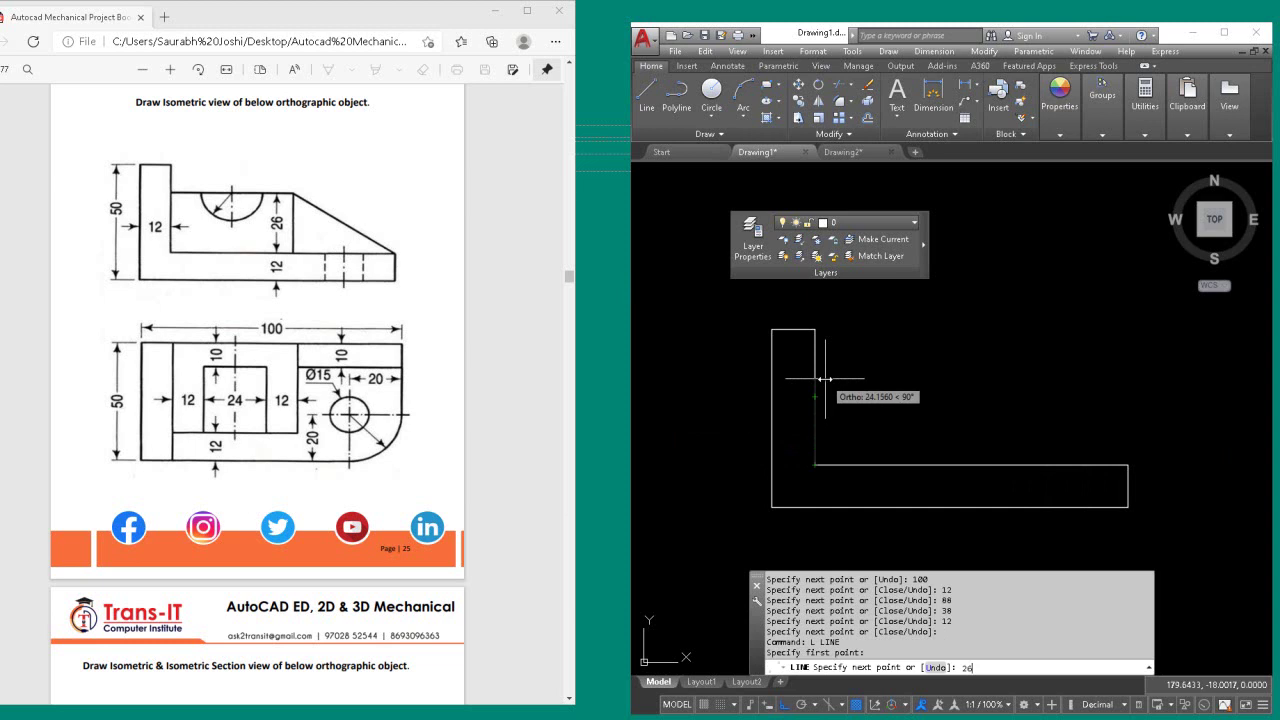
key(Return)
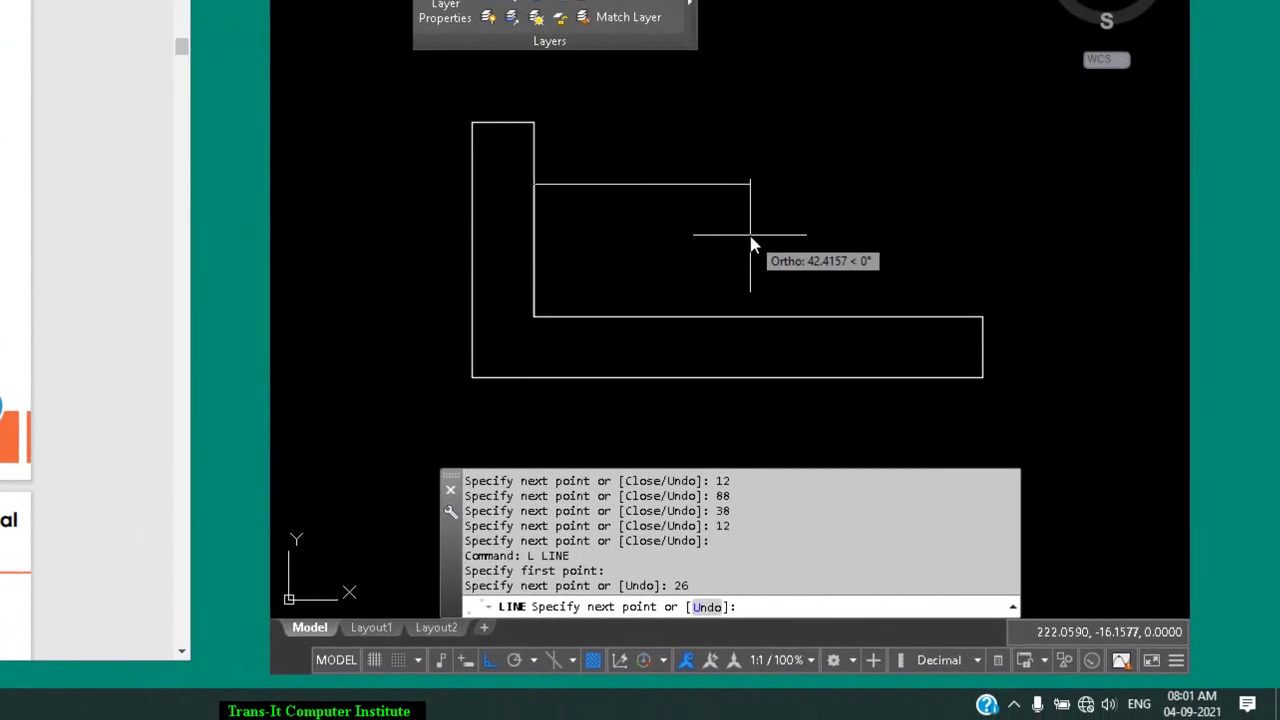
text(48)
key(Return)
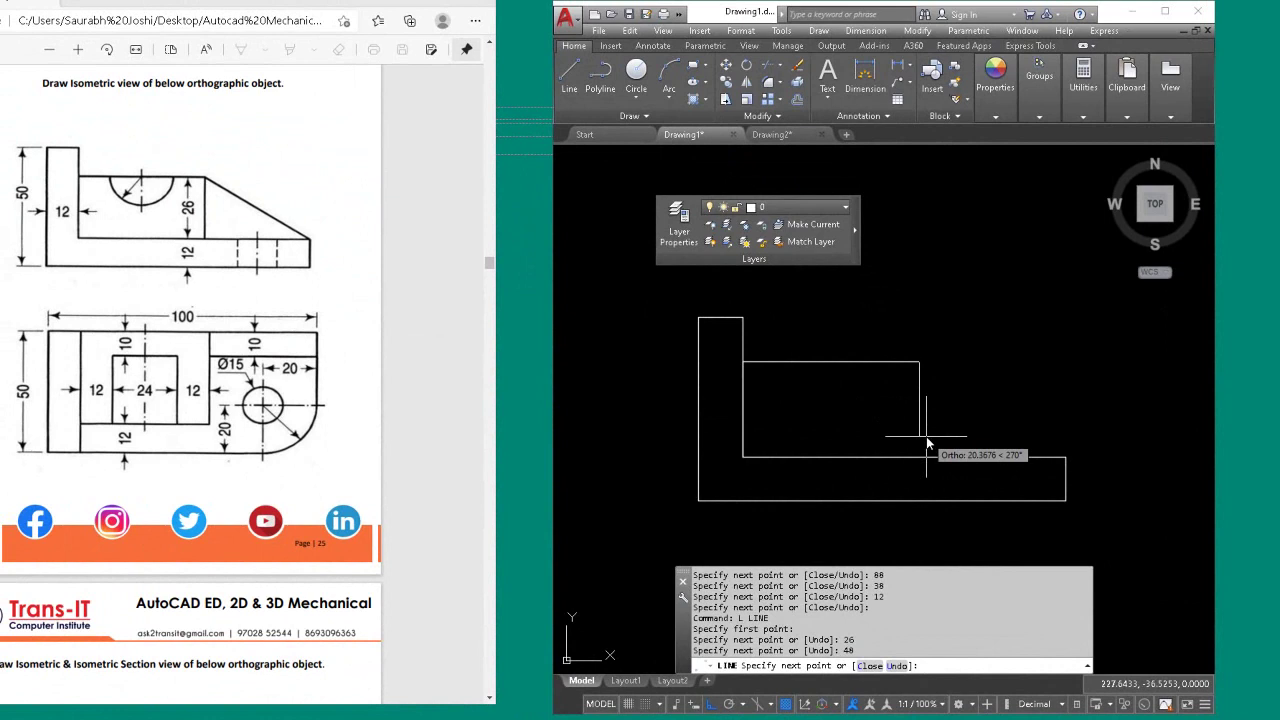
key(Return)
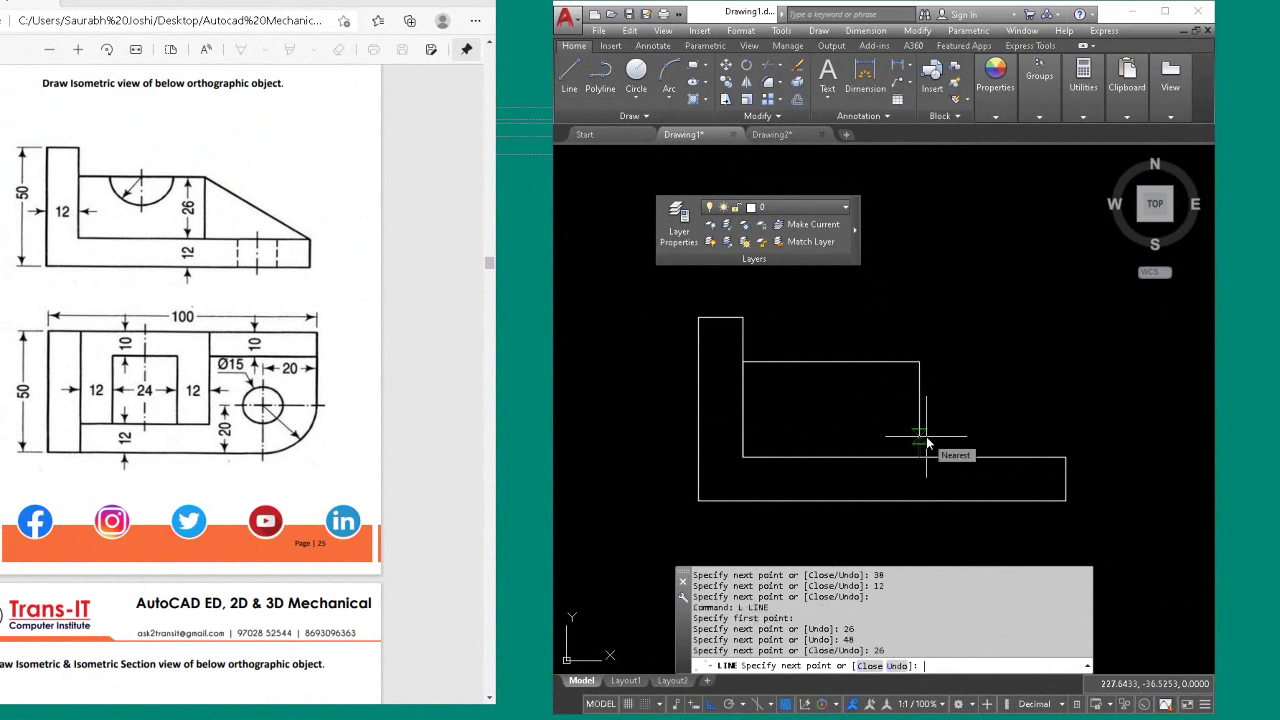
key(Return)
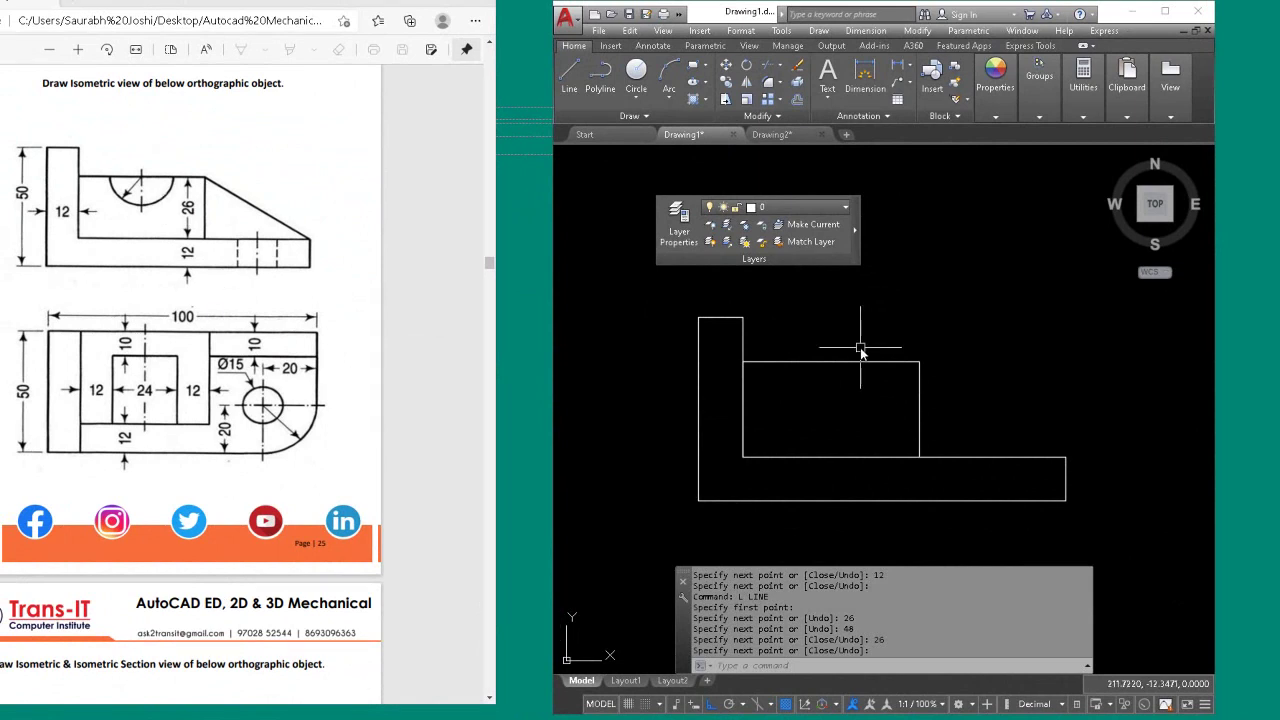
Draw the sloped edge from the block's top corner down to the base's right end.
text(a)
key(Return)
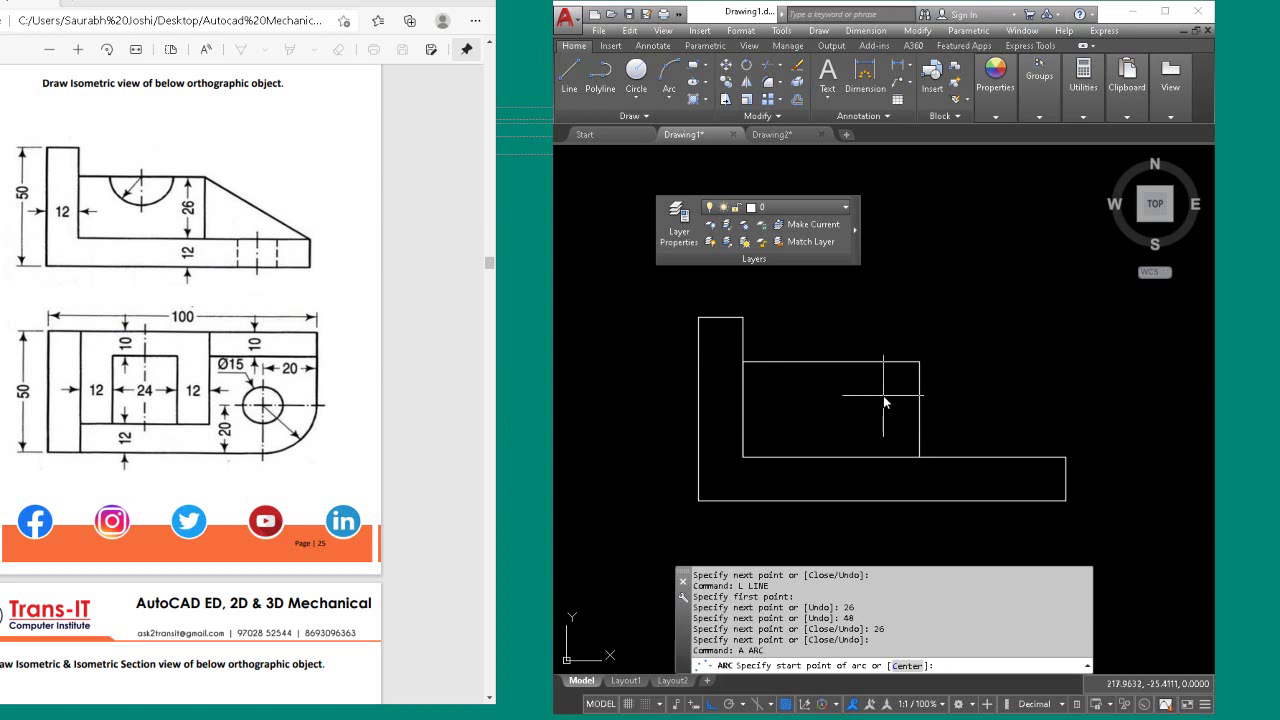
key(Escape)
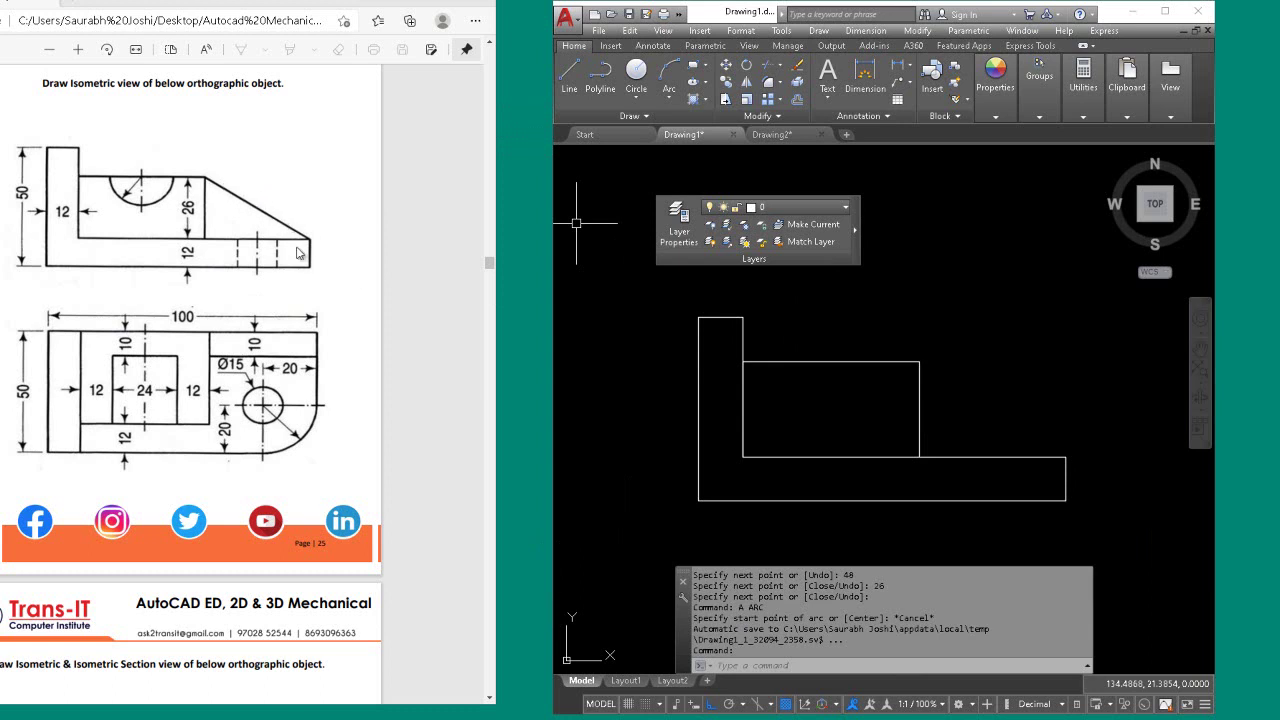
click(569, 74)
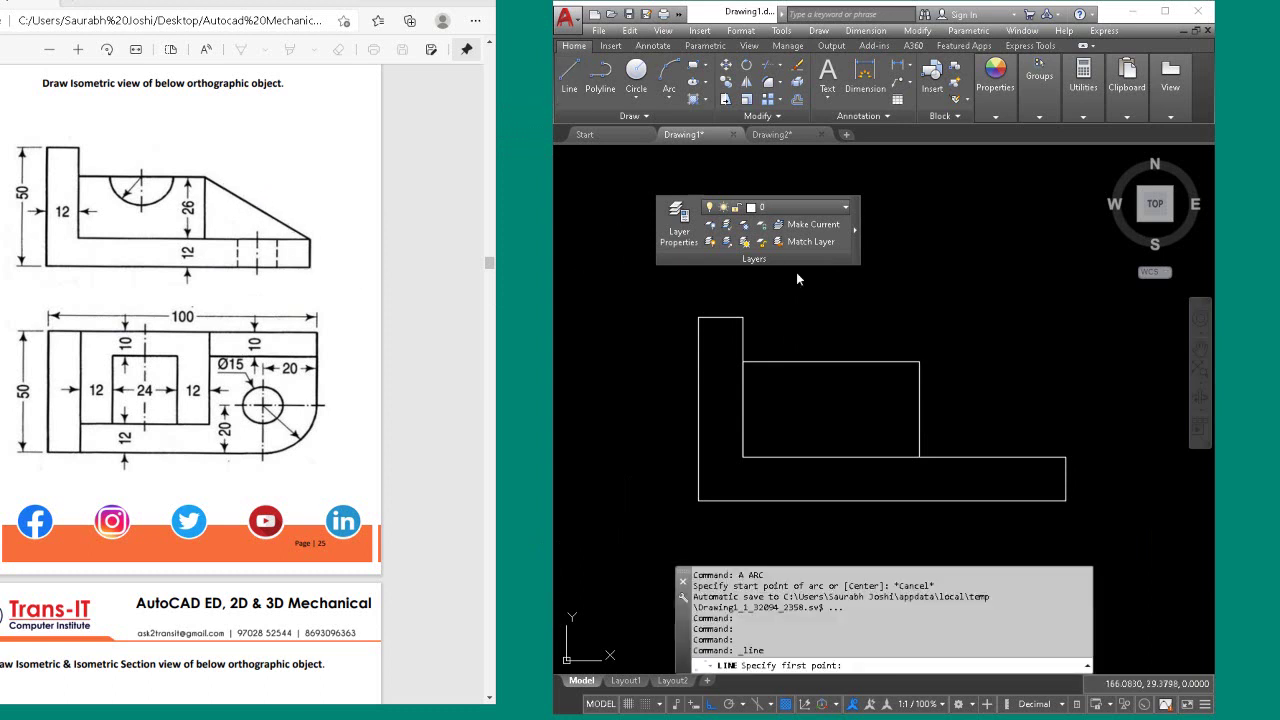
click(1064, 456)
key(Return)
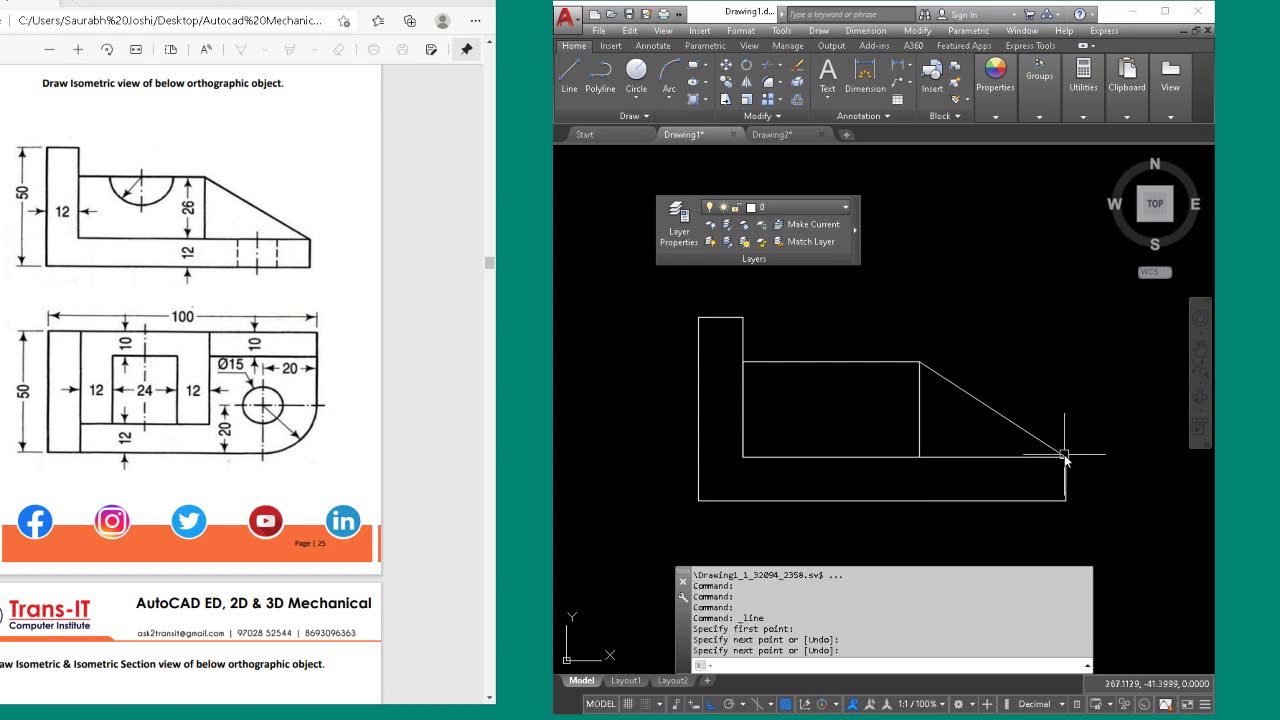
click(995, 80)
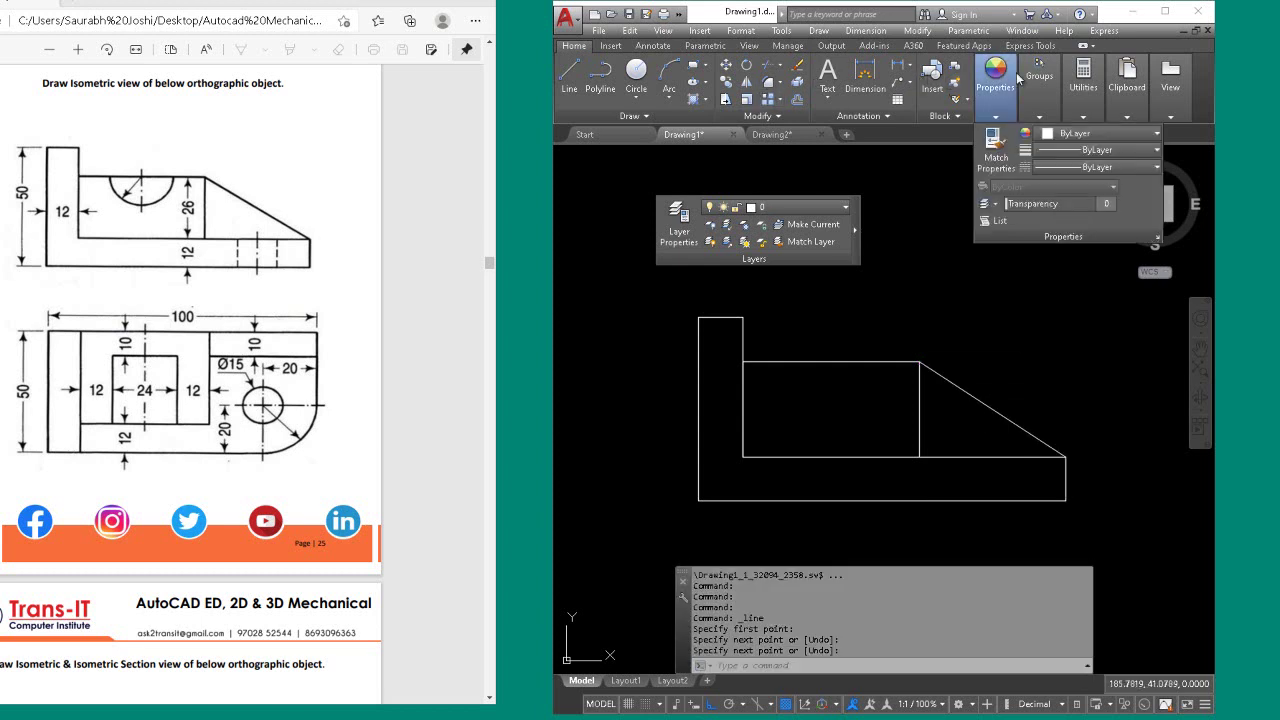
On the projection layer, place vertical construction lines through the front view's four key corners.
click(843, 207)
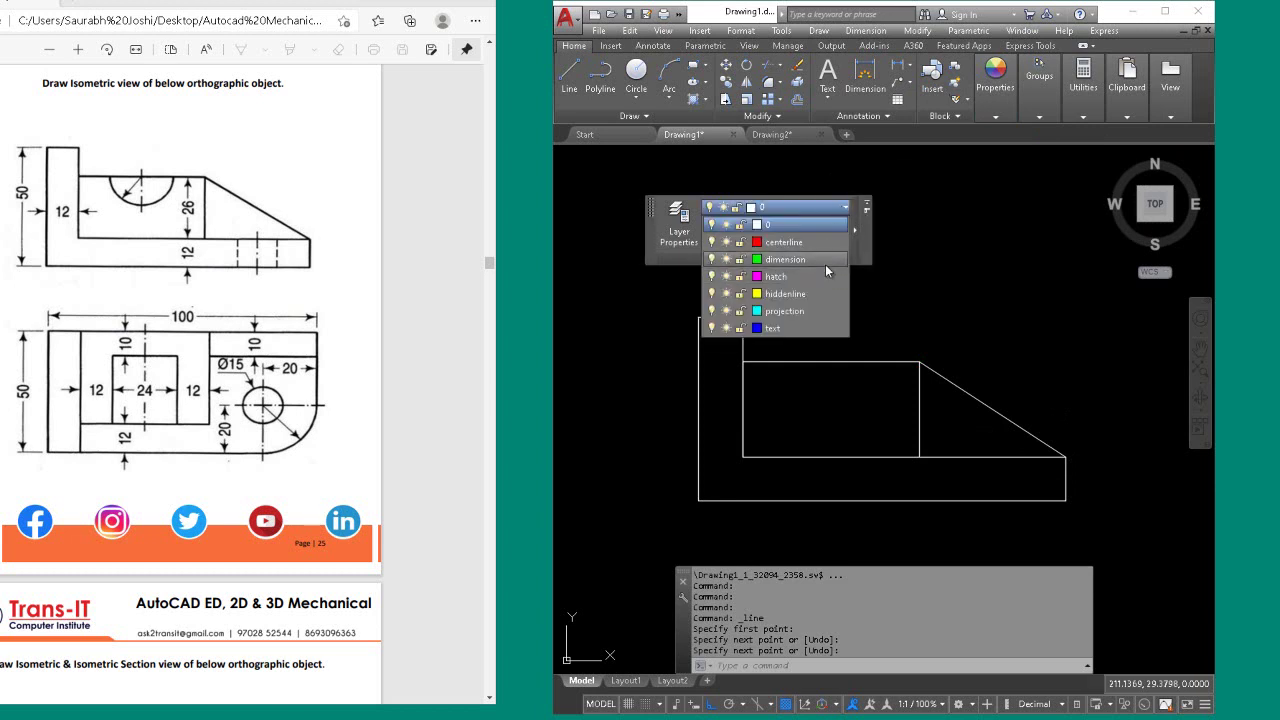
click(819, 310)
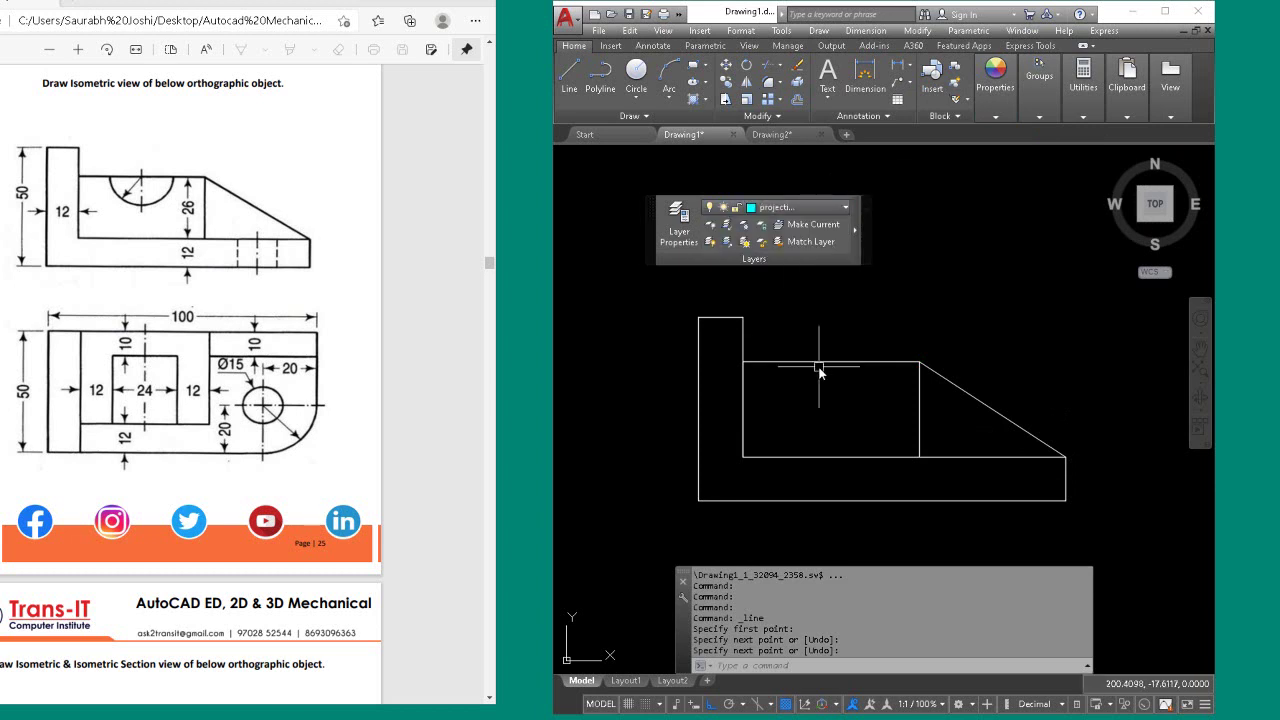
click(645, 113)
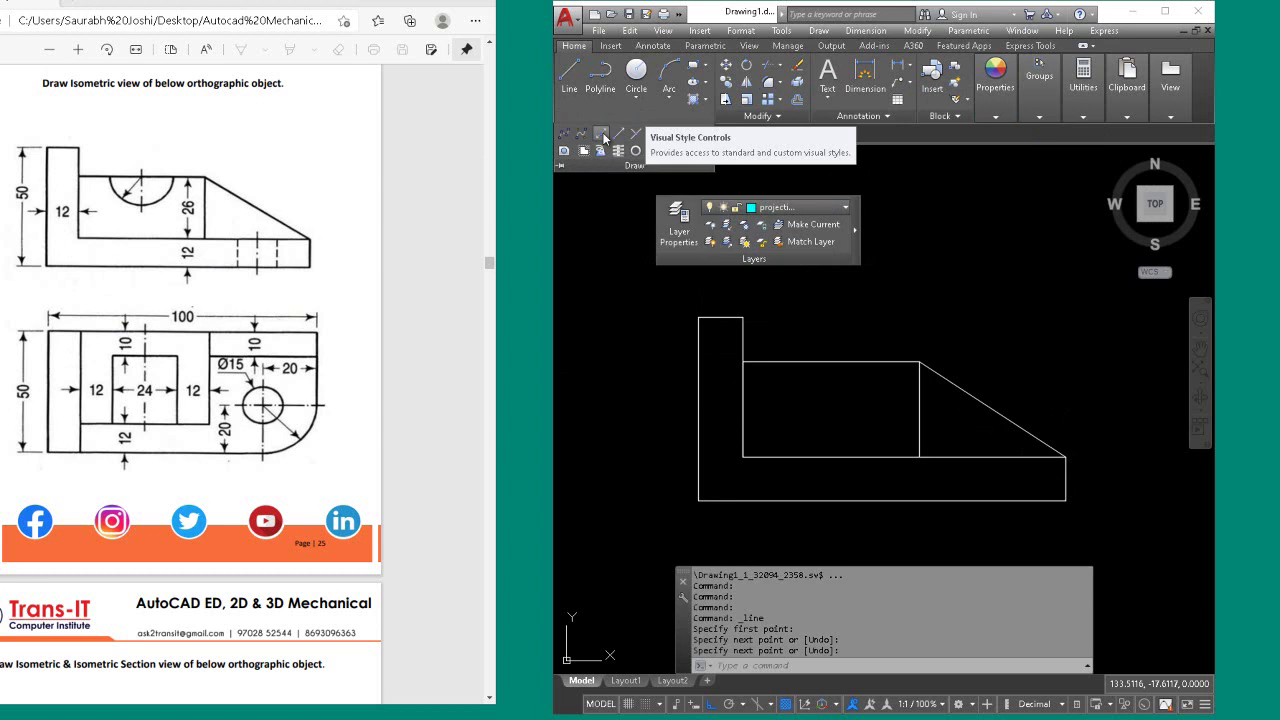
click(602, 134)
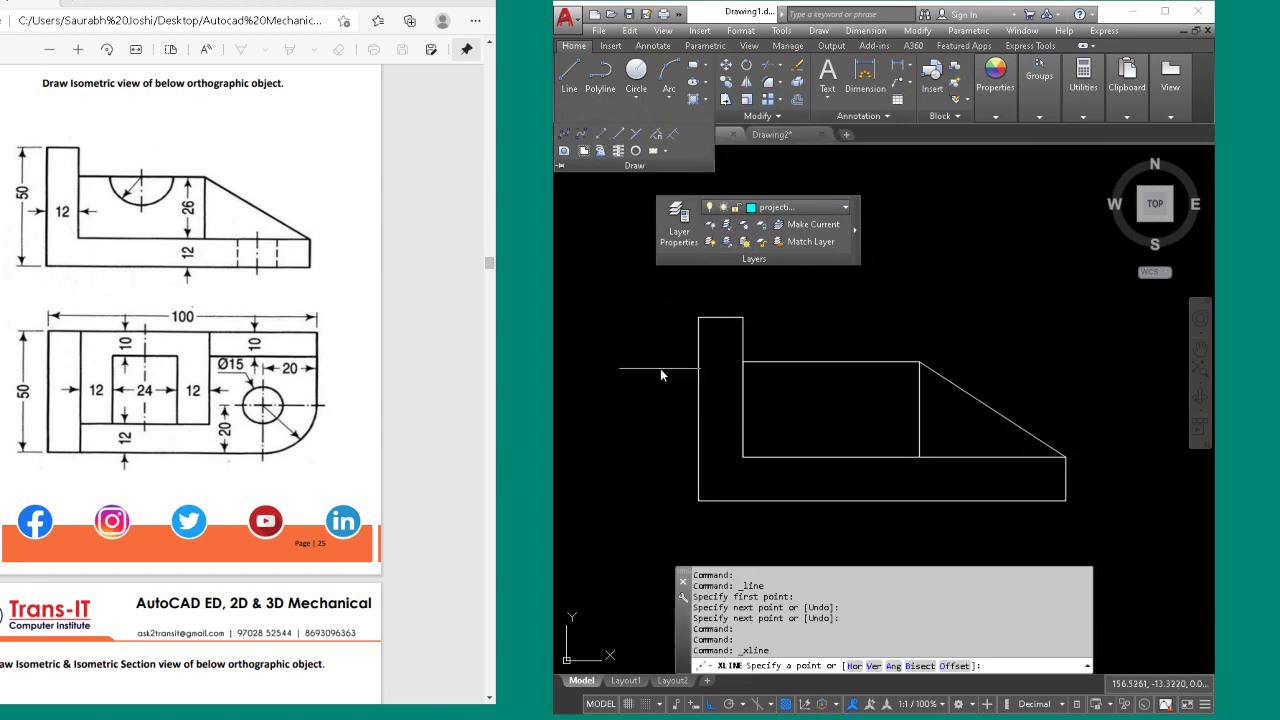
click(873, 665)
click(698, 500)
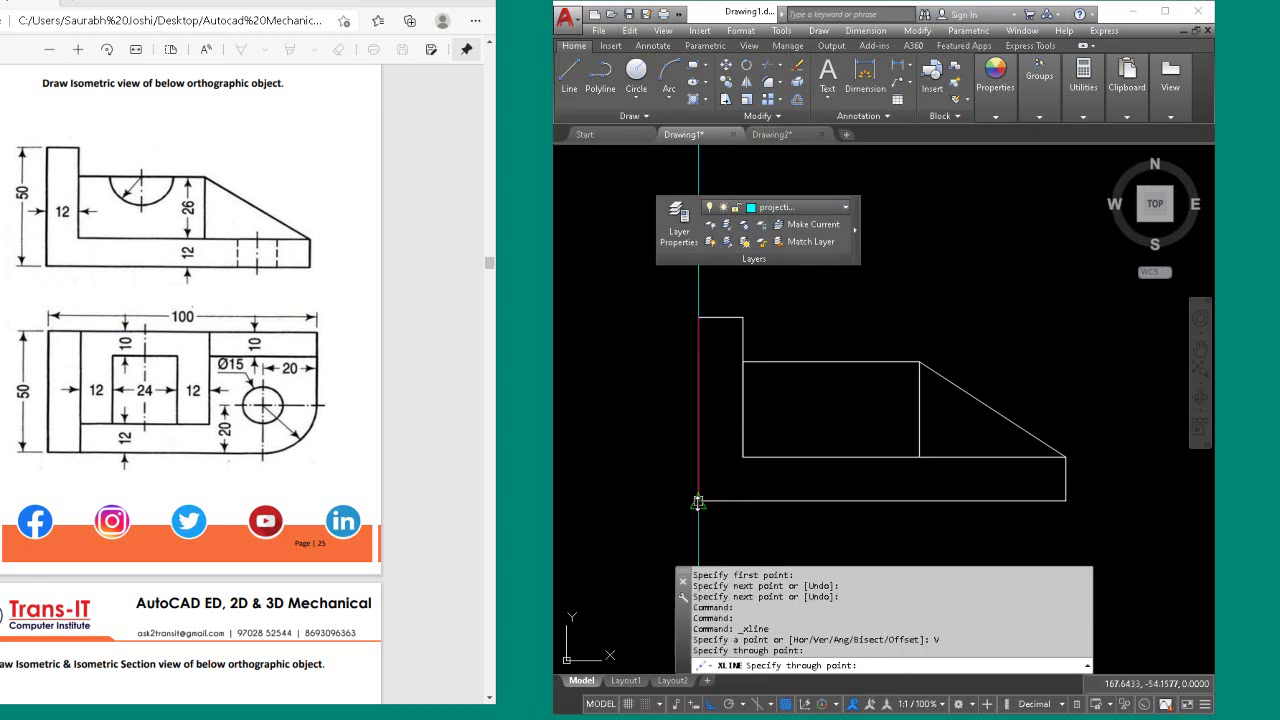
click(742, 457)
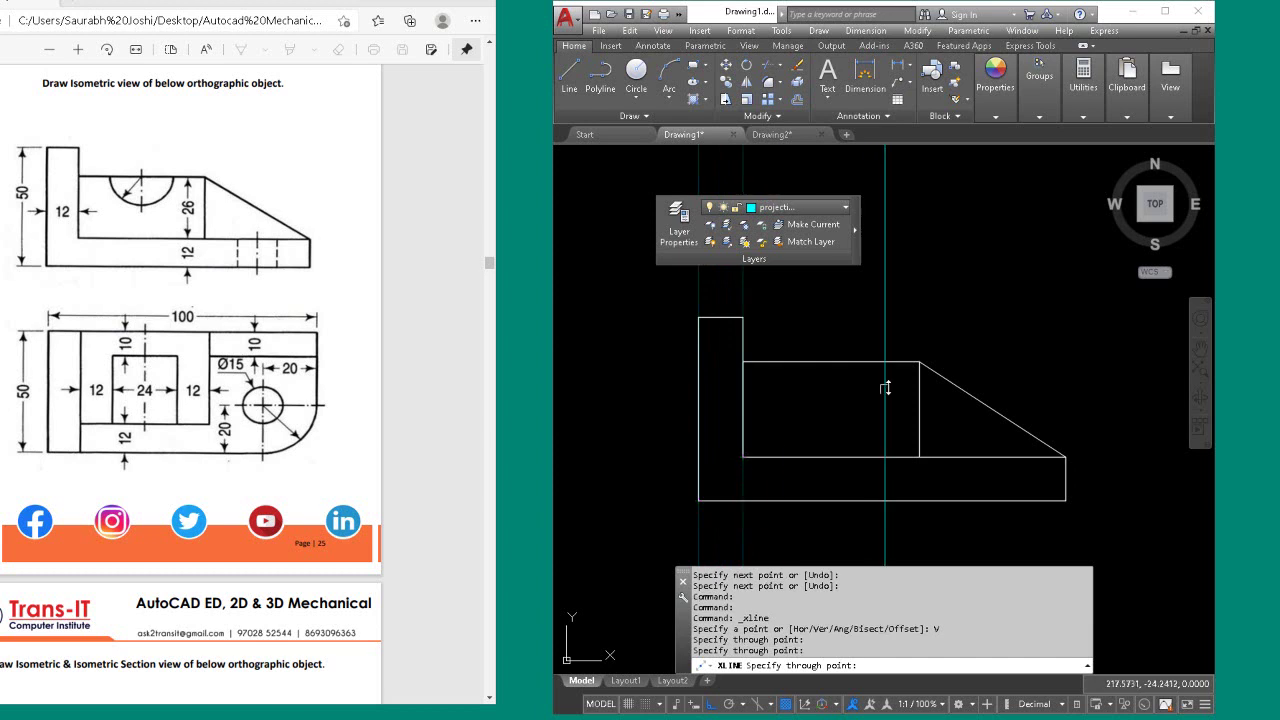
click(919, 362)
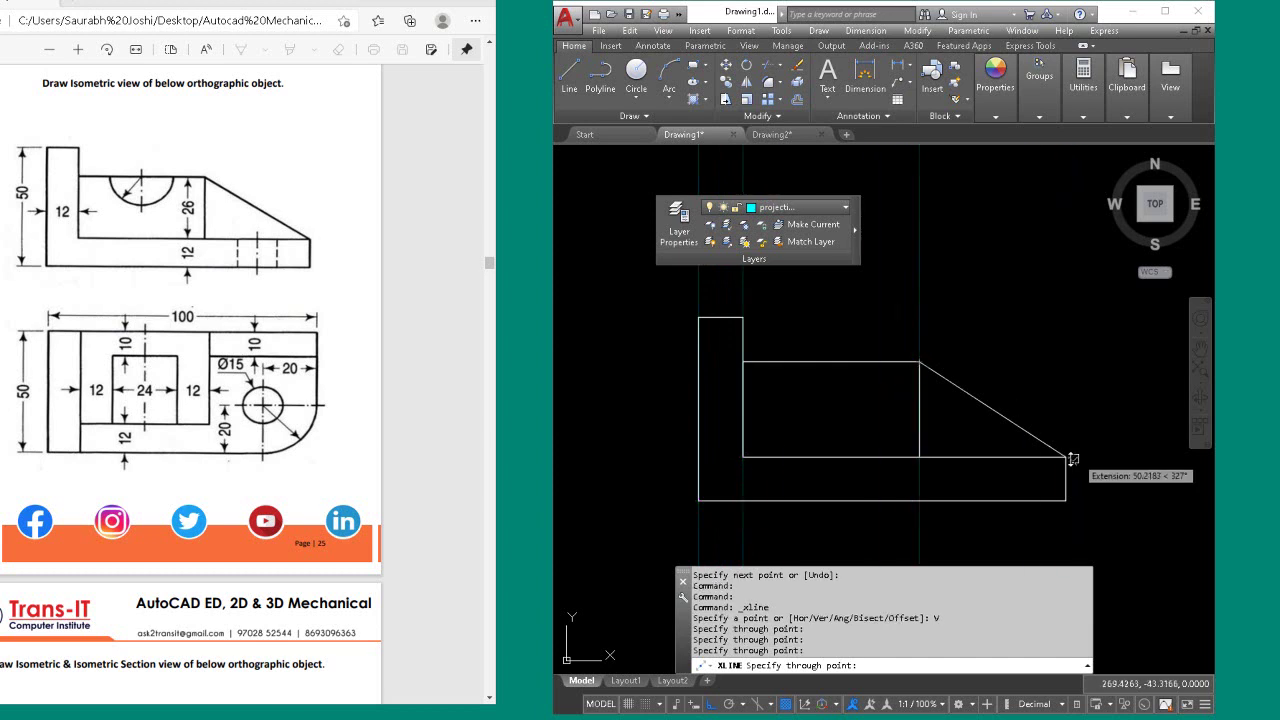
click(1065, 457)
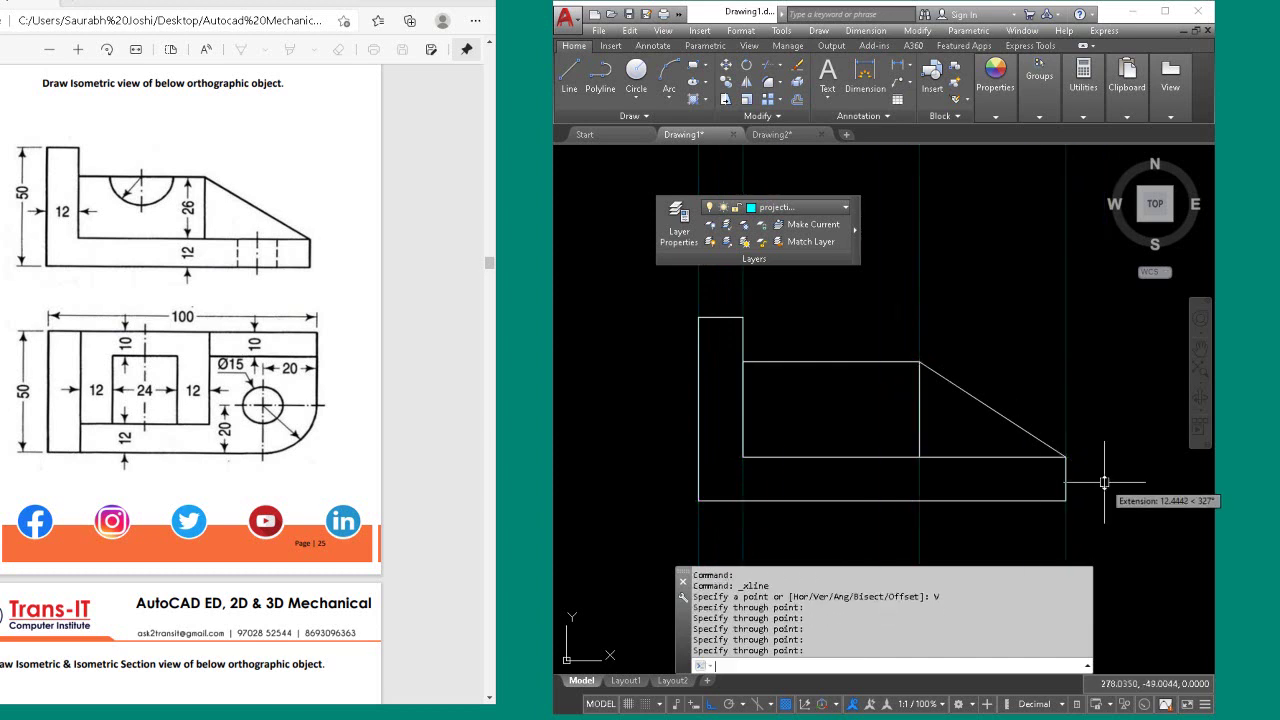
key(Return)
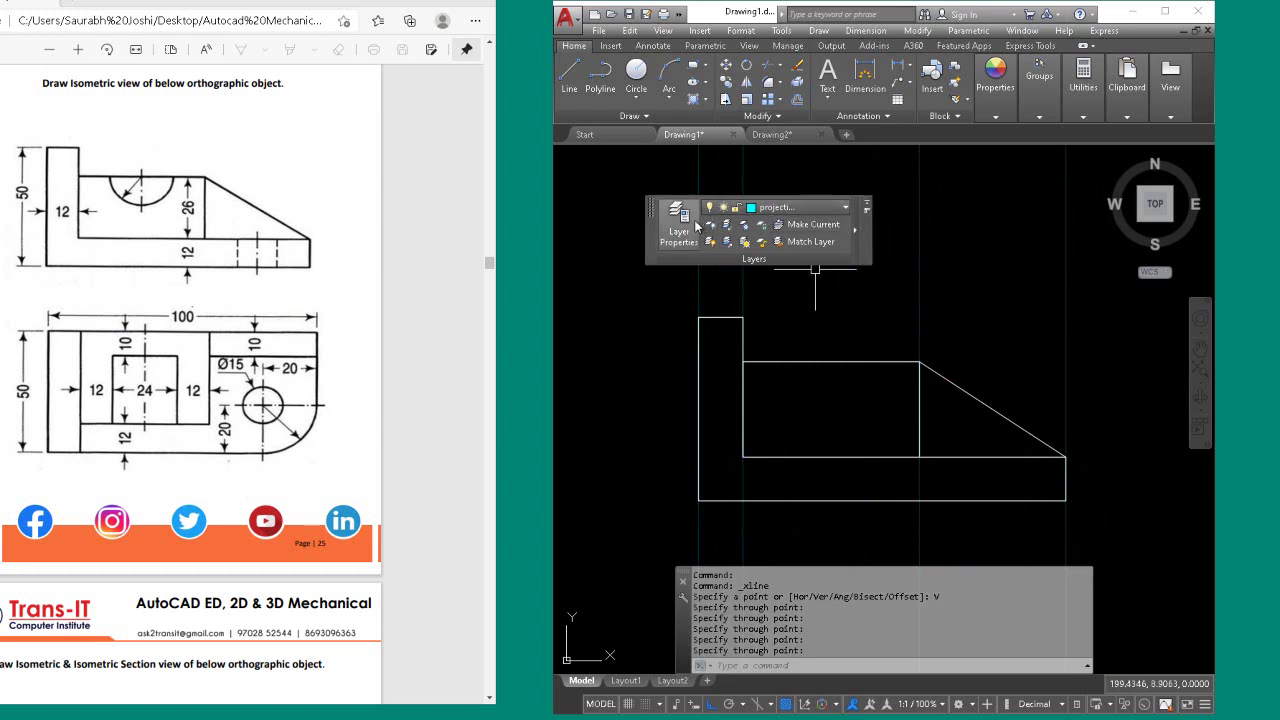
Set the projection layer's transparency to 80 in the Layer Properties Manager.
click(679, 218)
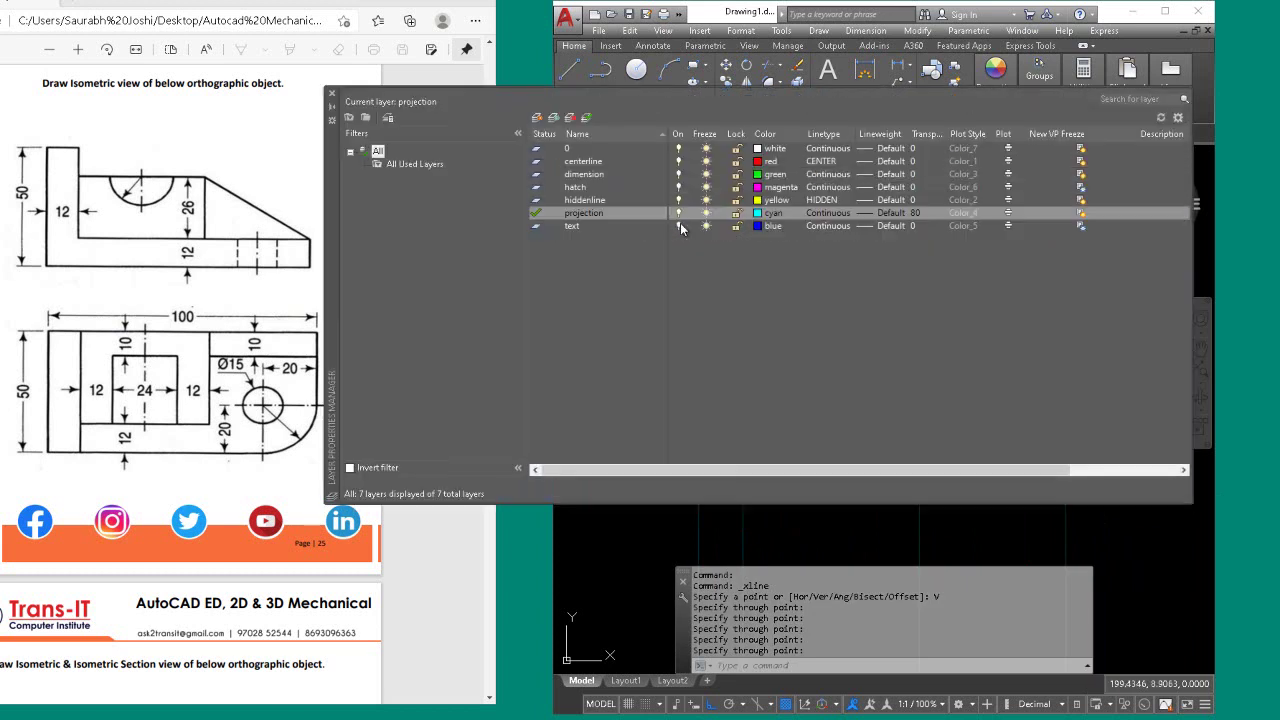
click(916, 213)
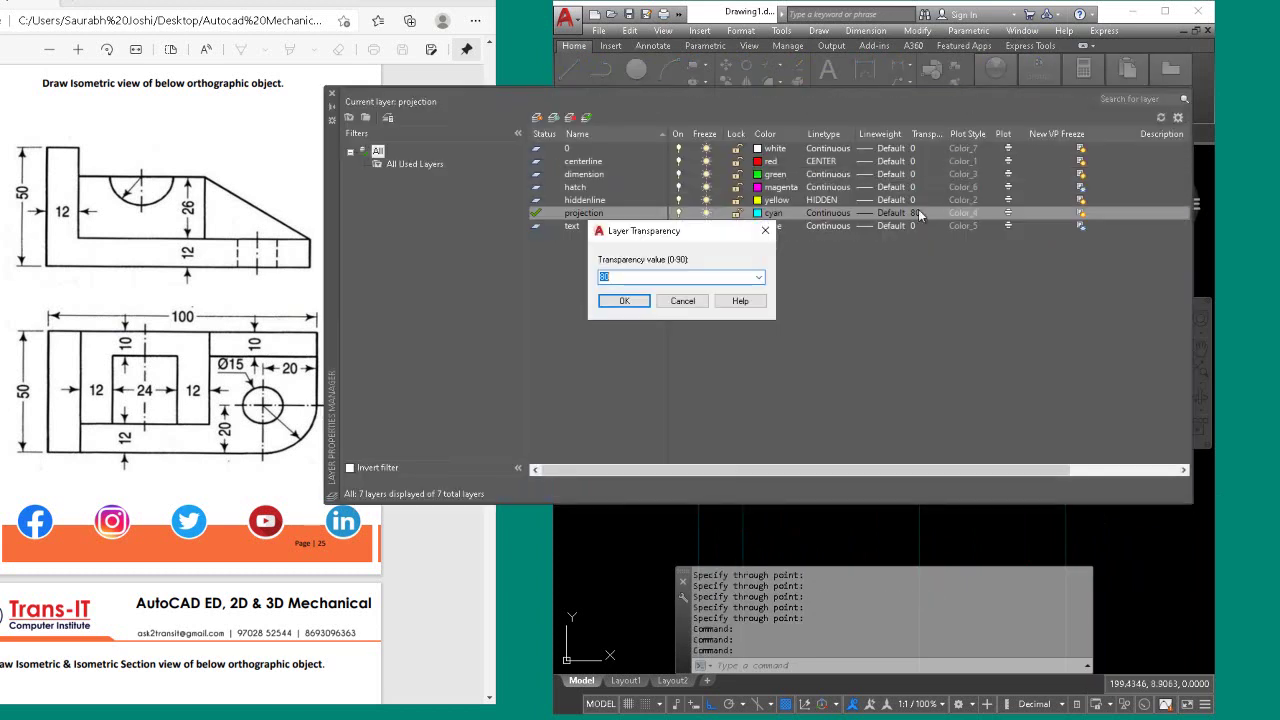
click(760, 278)
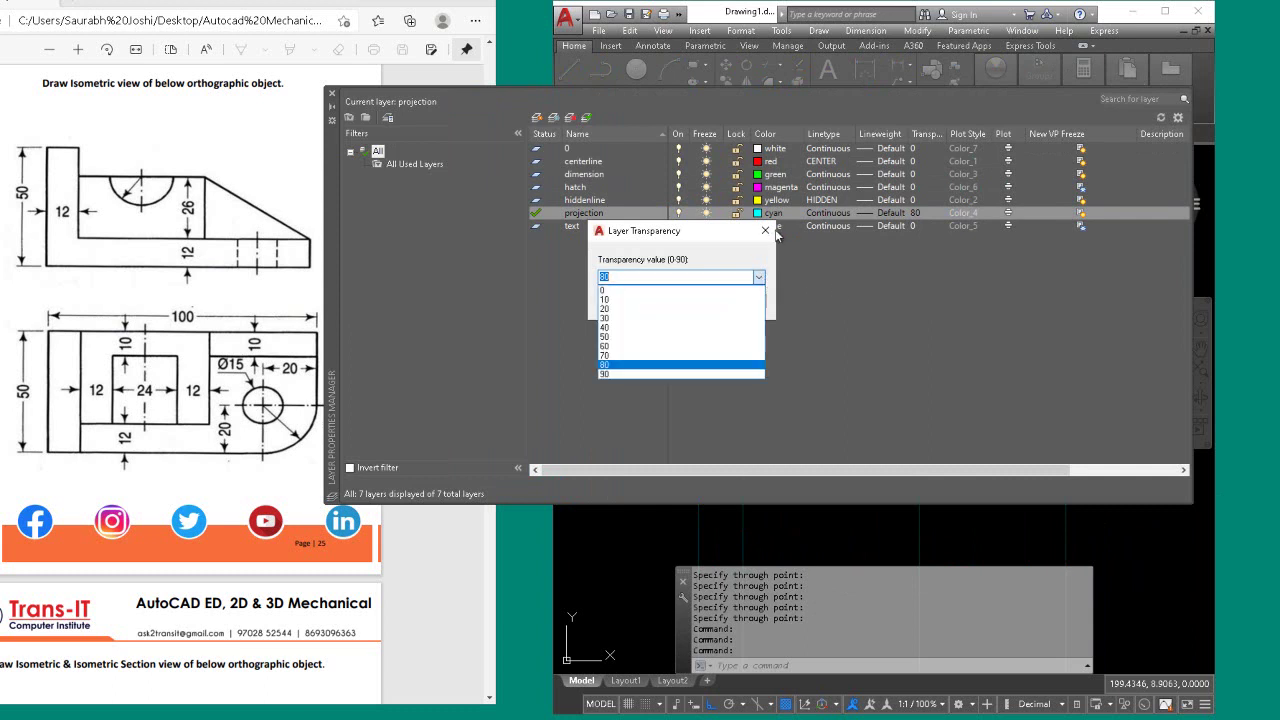
click(776, 233)
click(774, 232)
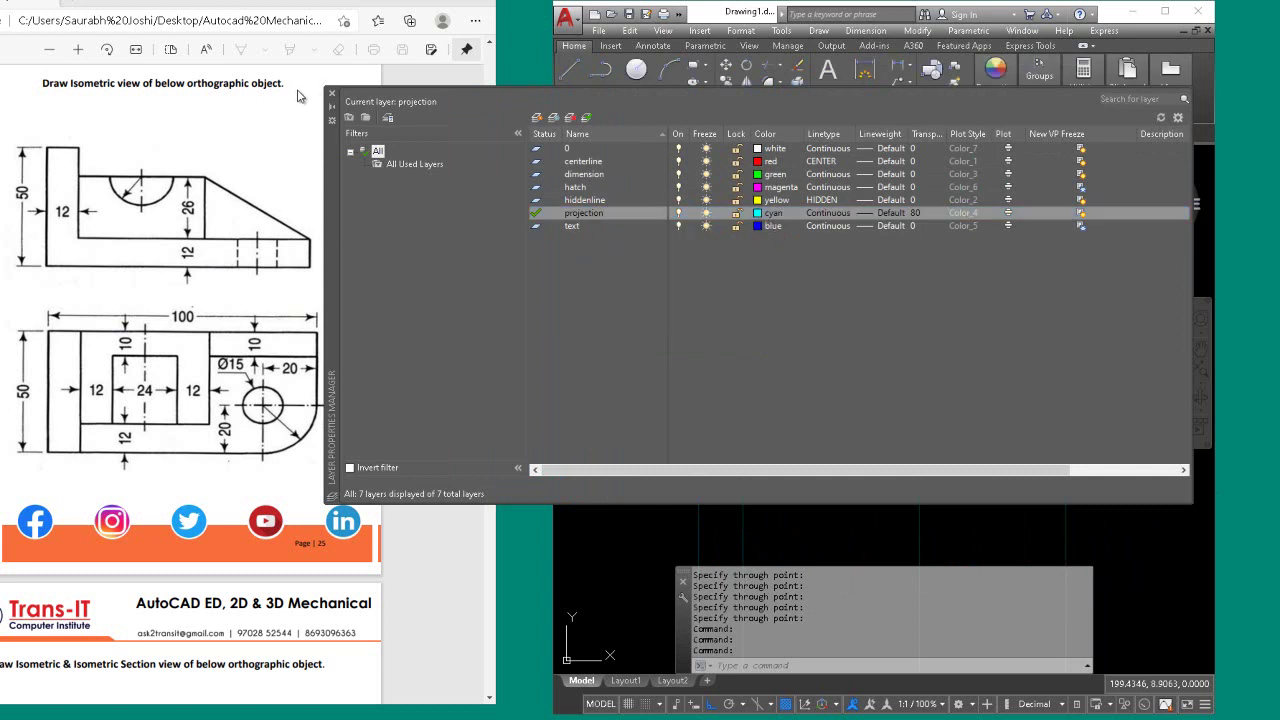
click(330, 95)
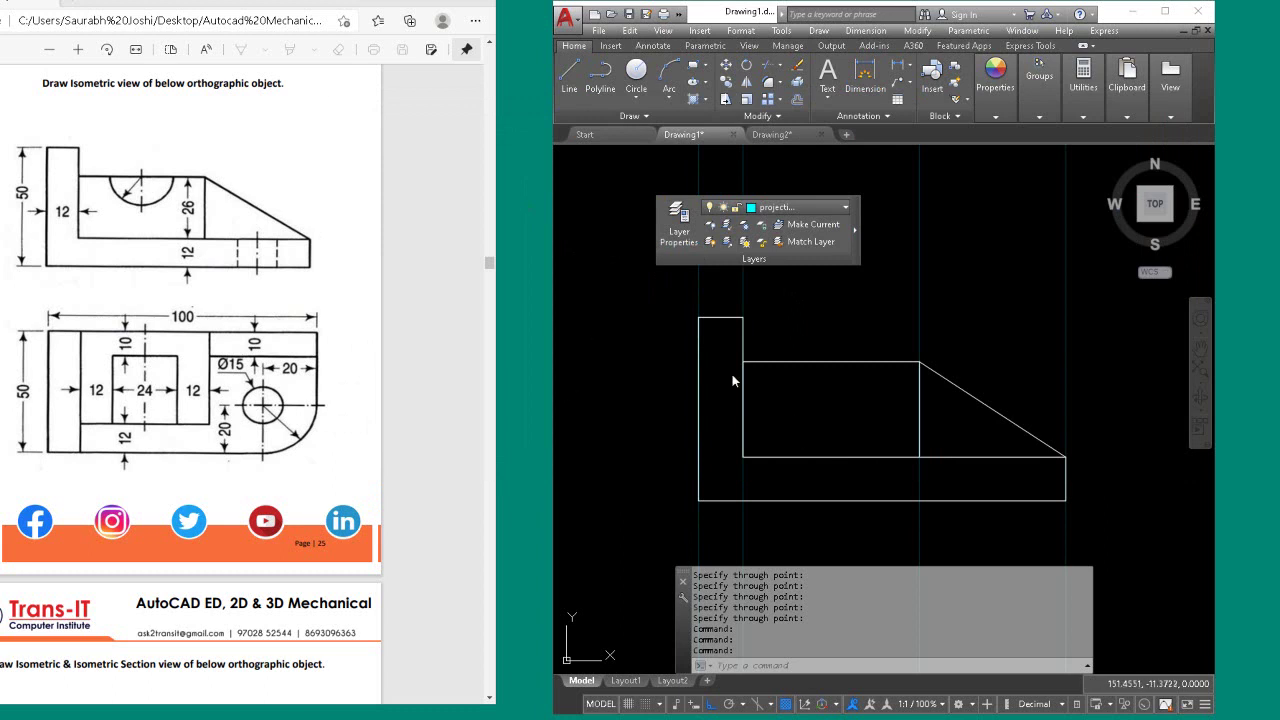
Pan to free space below the front view and make layer 0 current.
scroll(902, 403, down, 2)
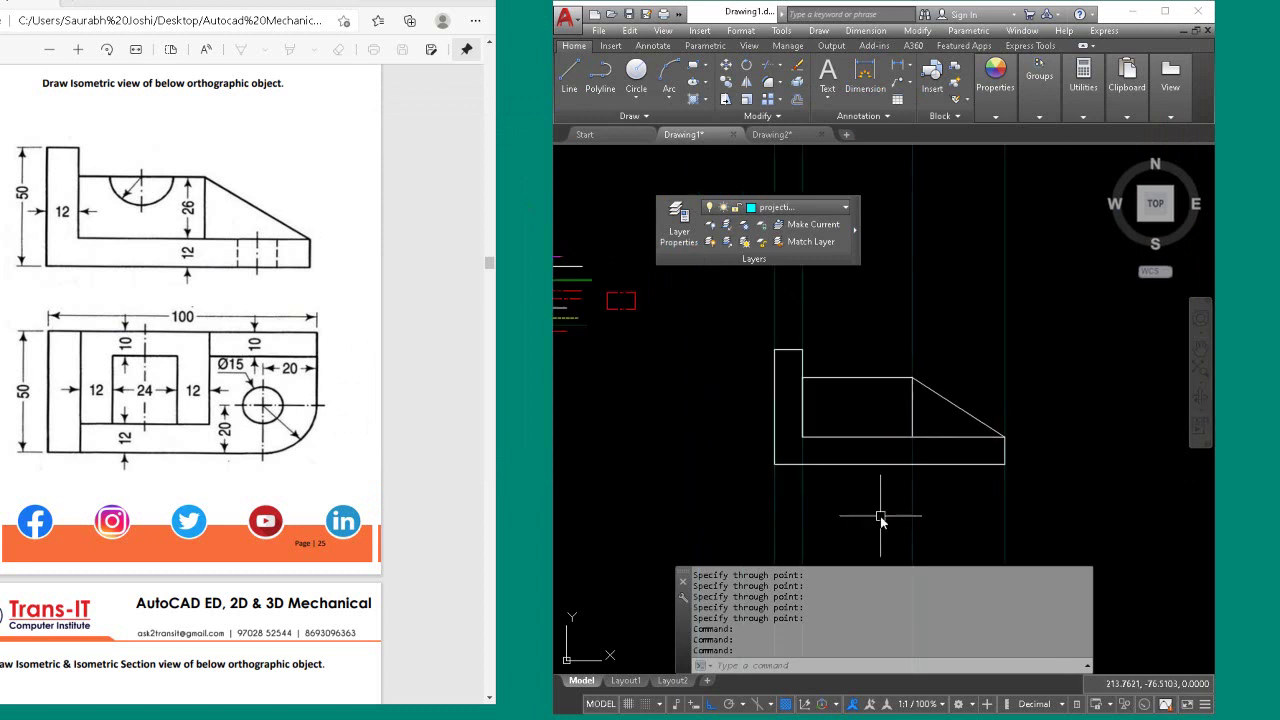
text(p)
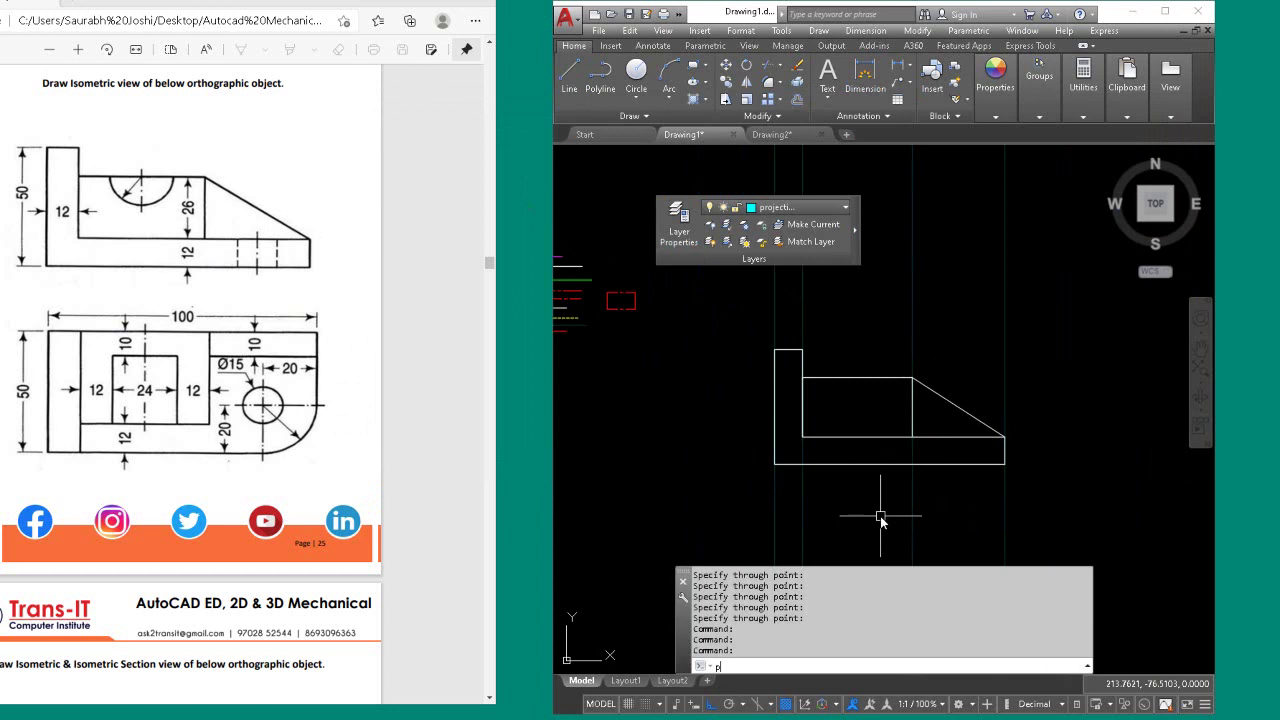
key(Return)
mouse_move(880, 517)
mouse_down()
mouse_move(894, 369)
mouse_move(984, 371)
mouse_up()
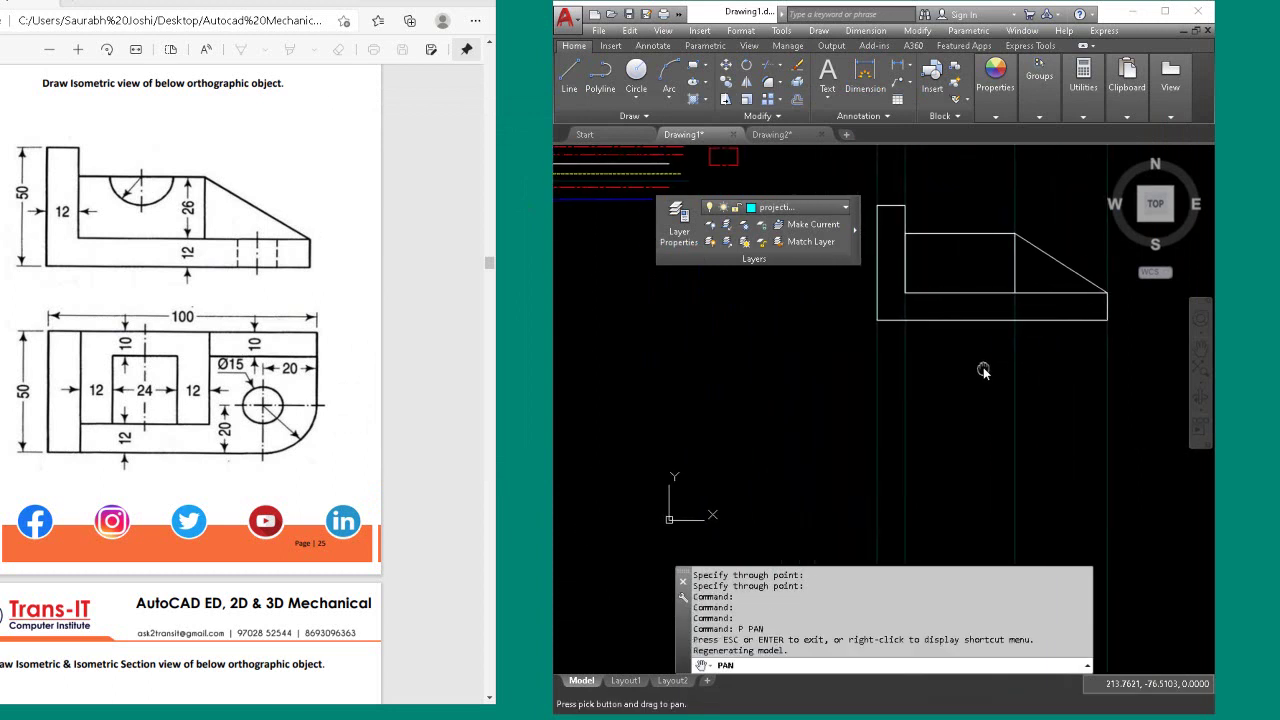
key(Escape)
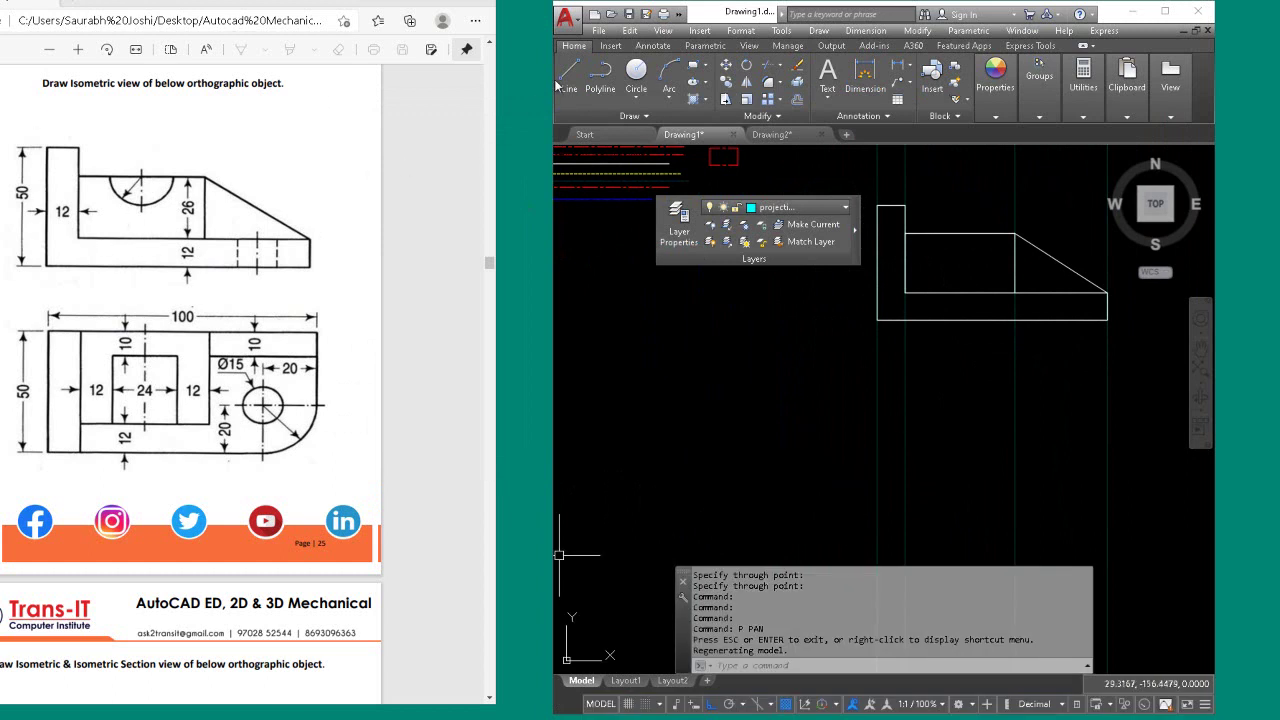
click(810, 205)
click(806, 219)
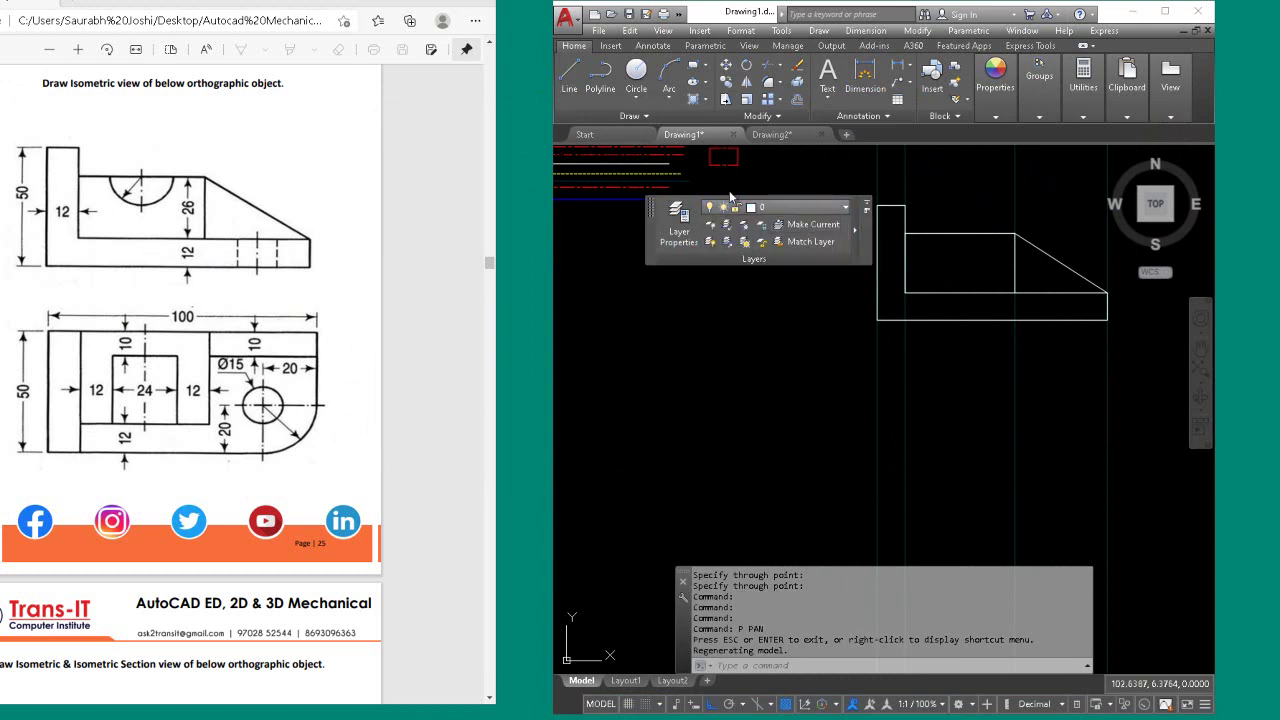
Draw the 100-by-50 top-view rectangle aligned with the construction lines.
click(569, 72)
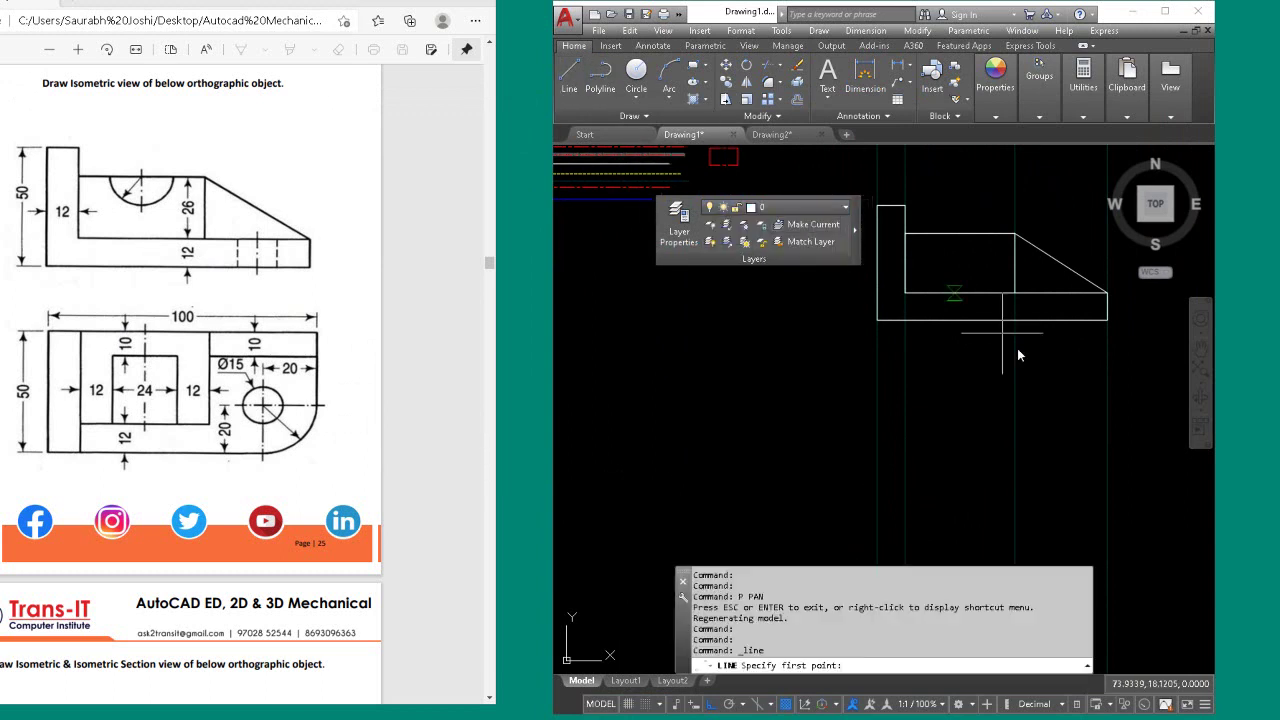
click(877, 466)
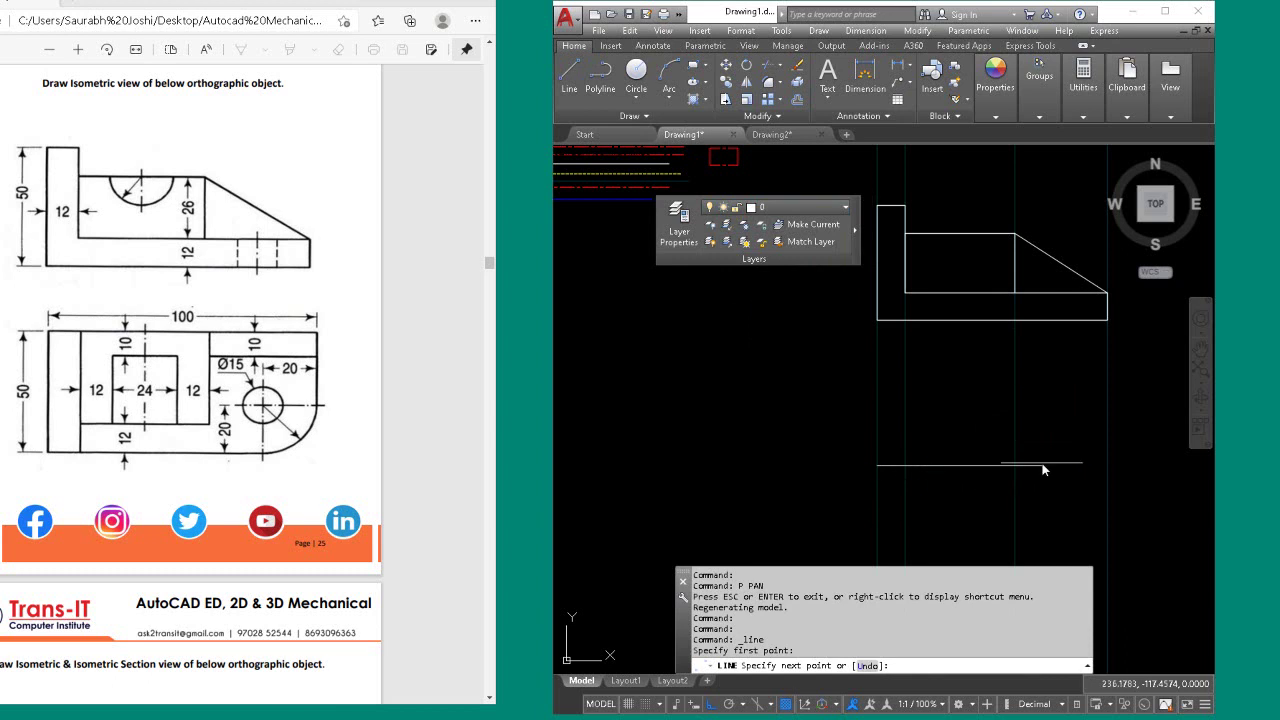
click(1107, 465)
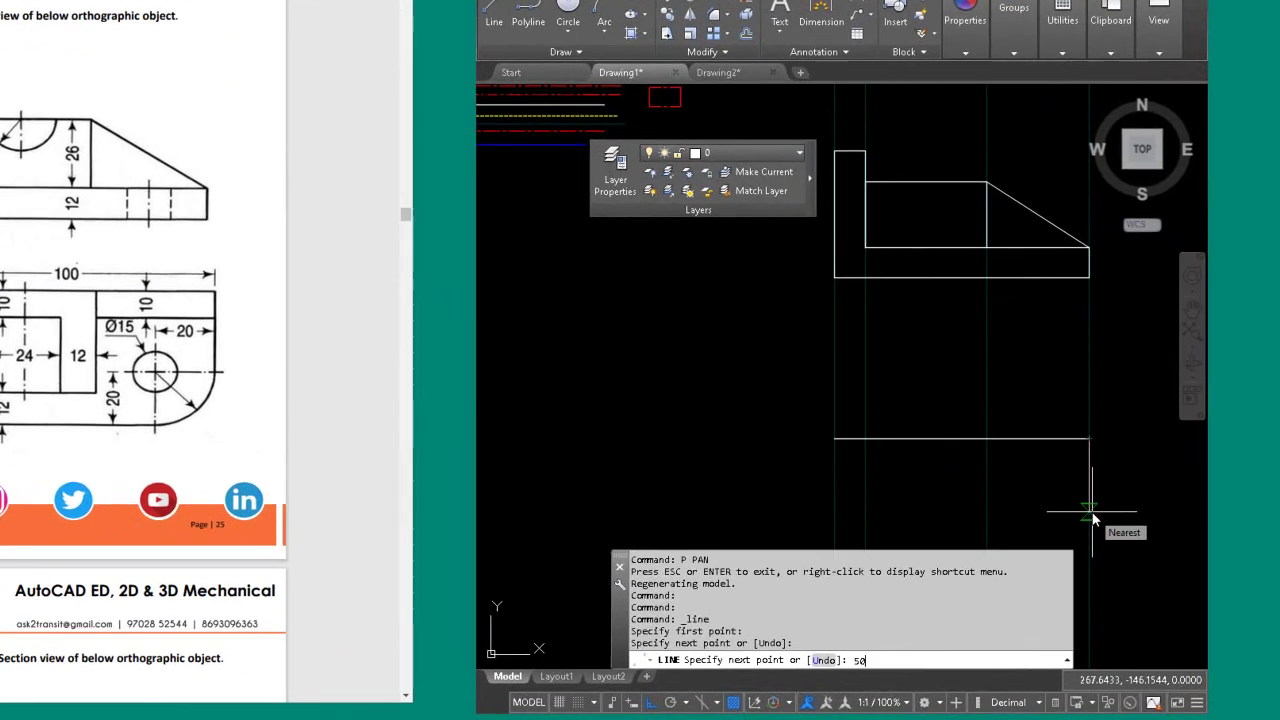
text(50)
key(Return)
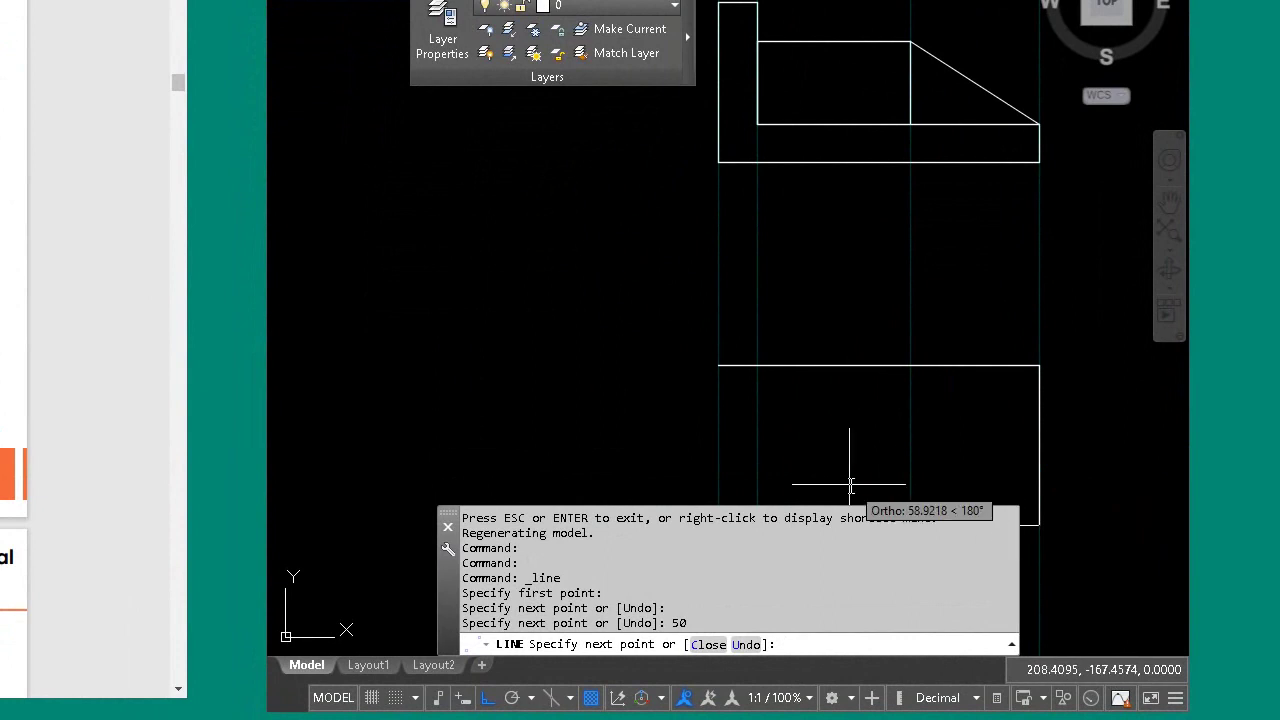
scroll(762, 459, down, 2)
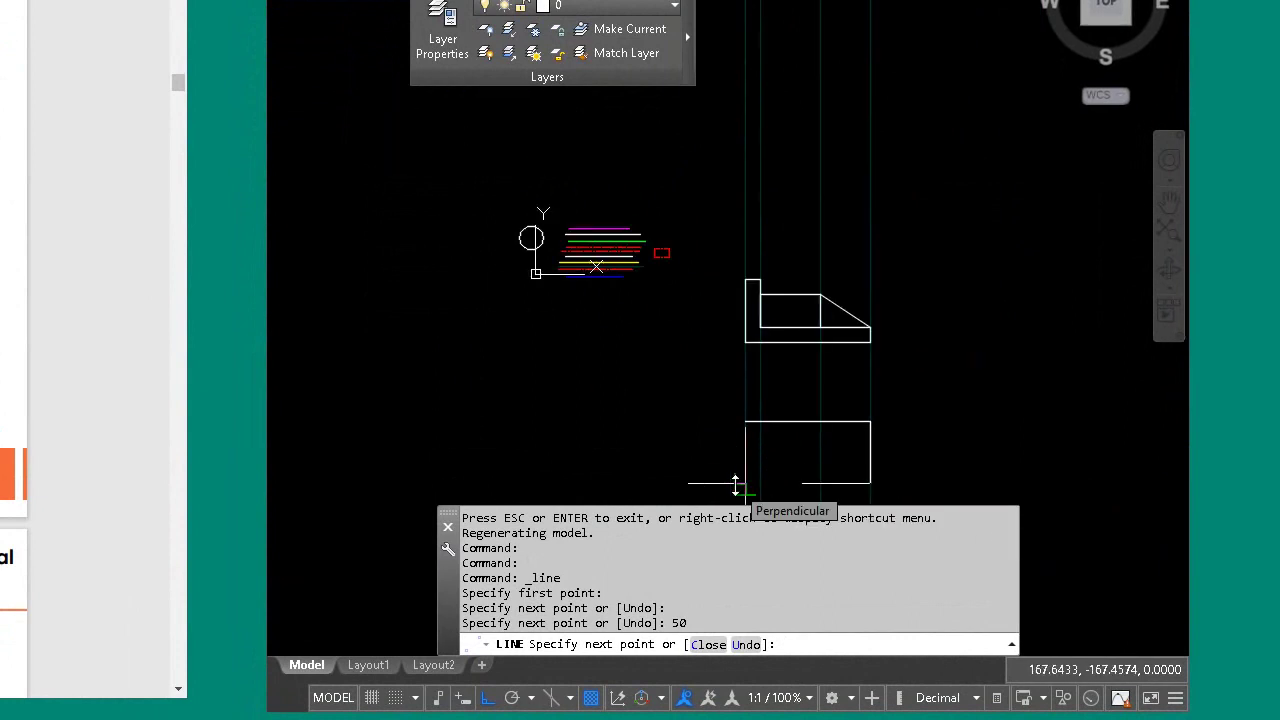
click(736, 484)
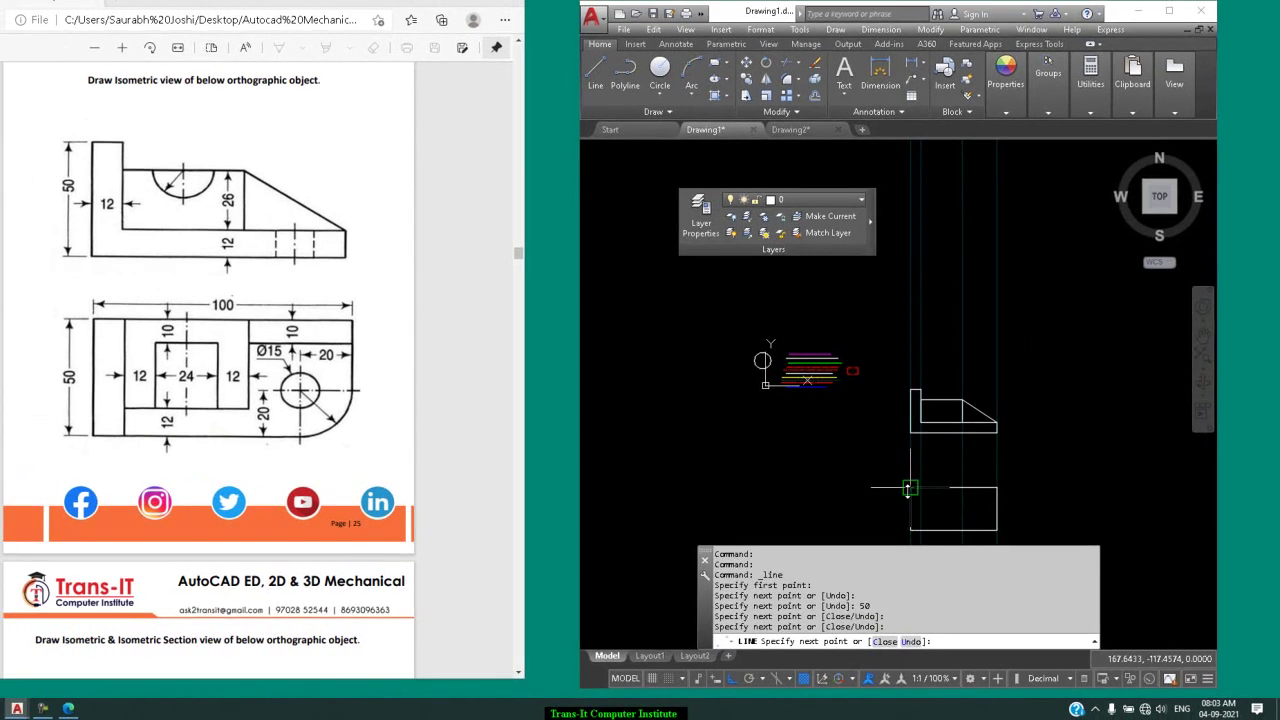
key(Return)
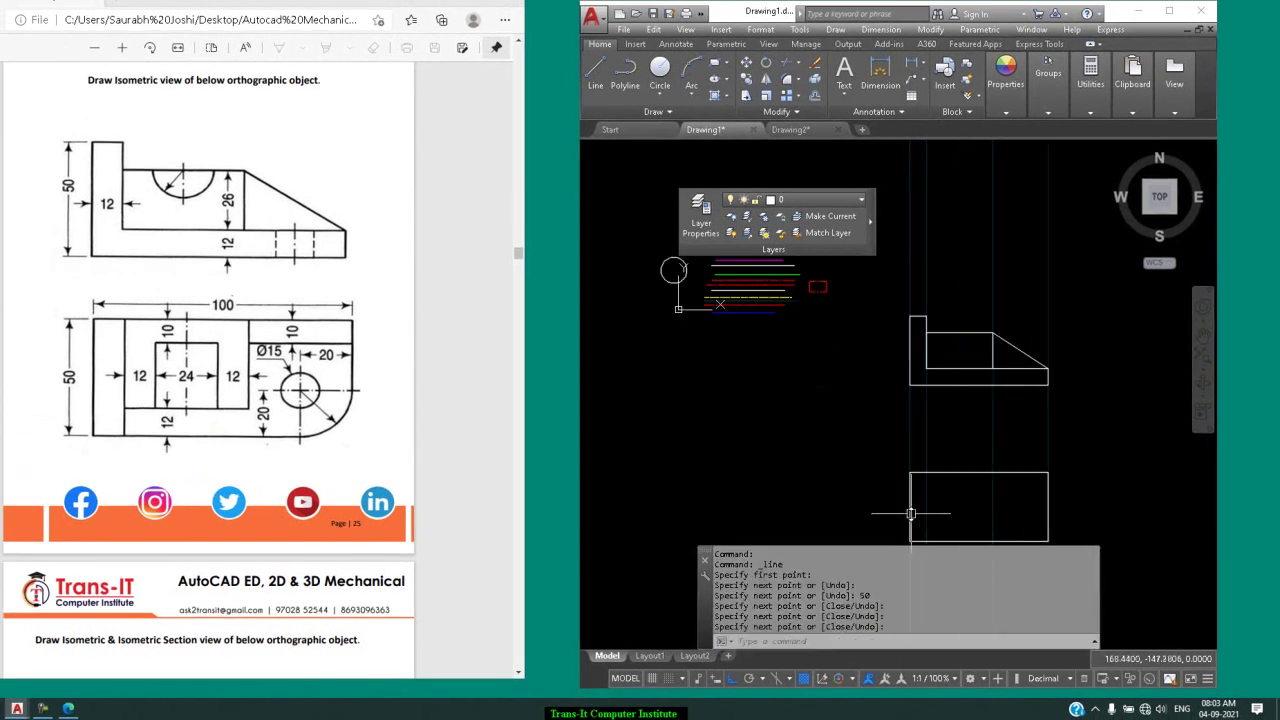
scroll(920, 500, down, 2)
scroll(930, 508, up, 2)
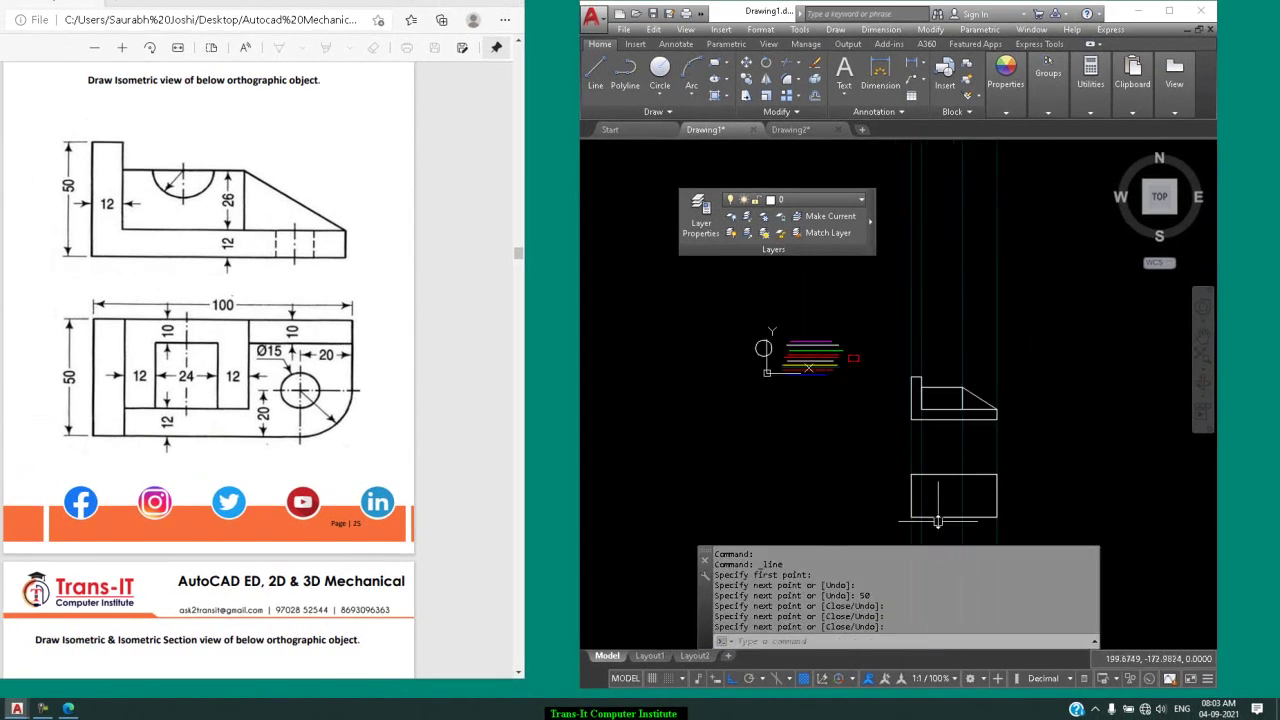
scroll(936, 518, up, 2)
Zoom to both views, move the floating layer tools aside, and shorten the command history.
click(1052, 282)
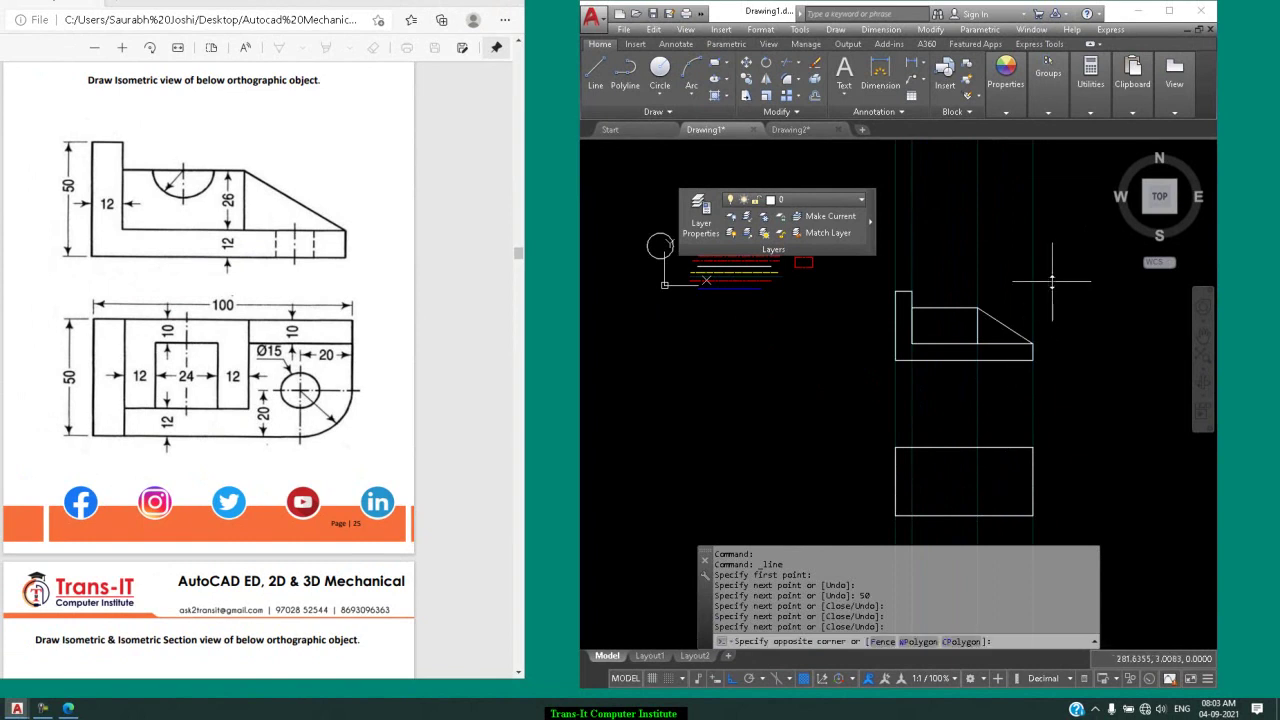
click(845, 533)
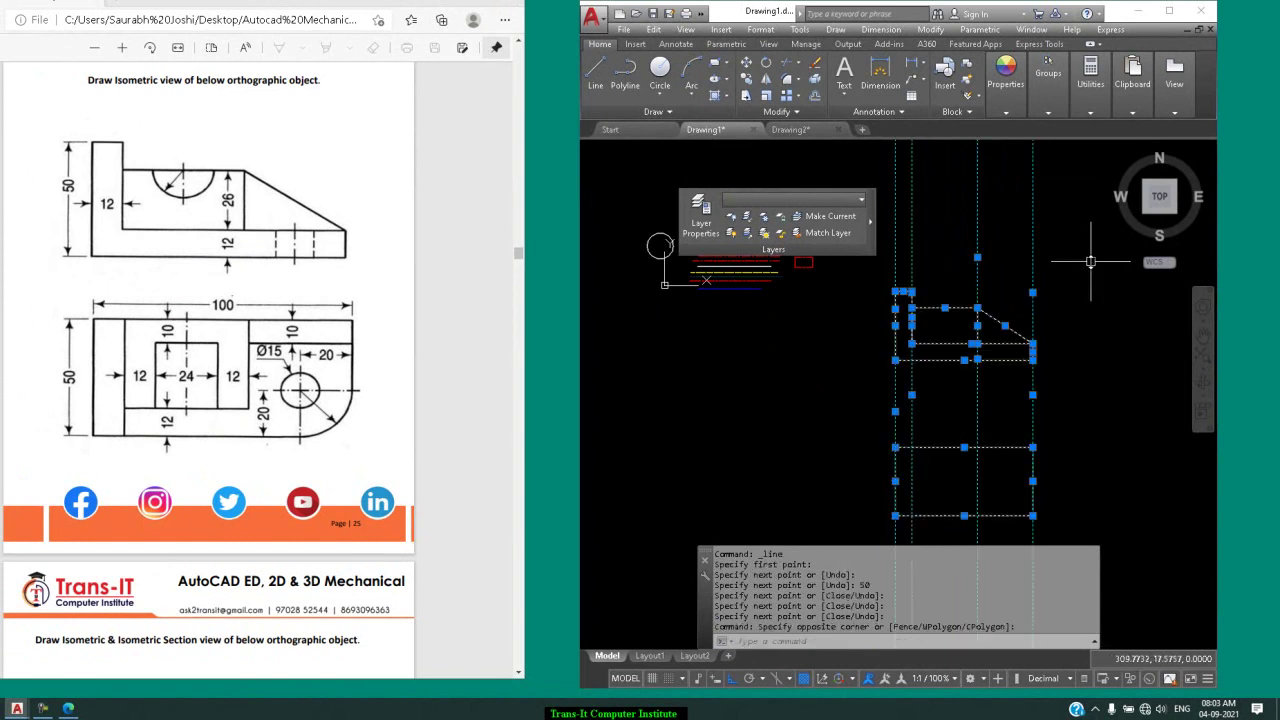
click(1168, 203)
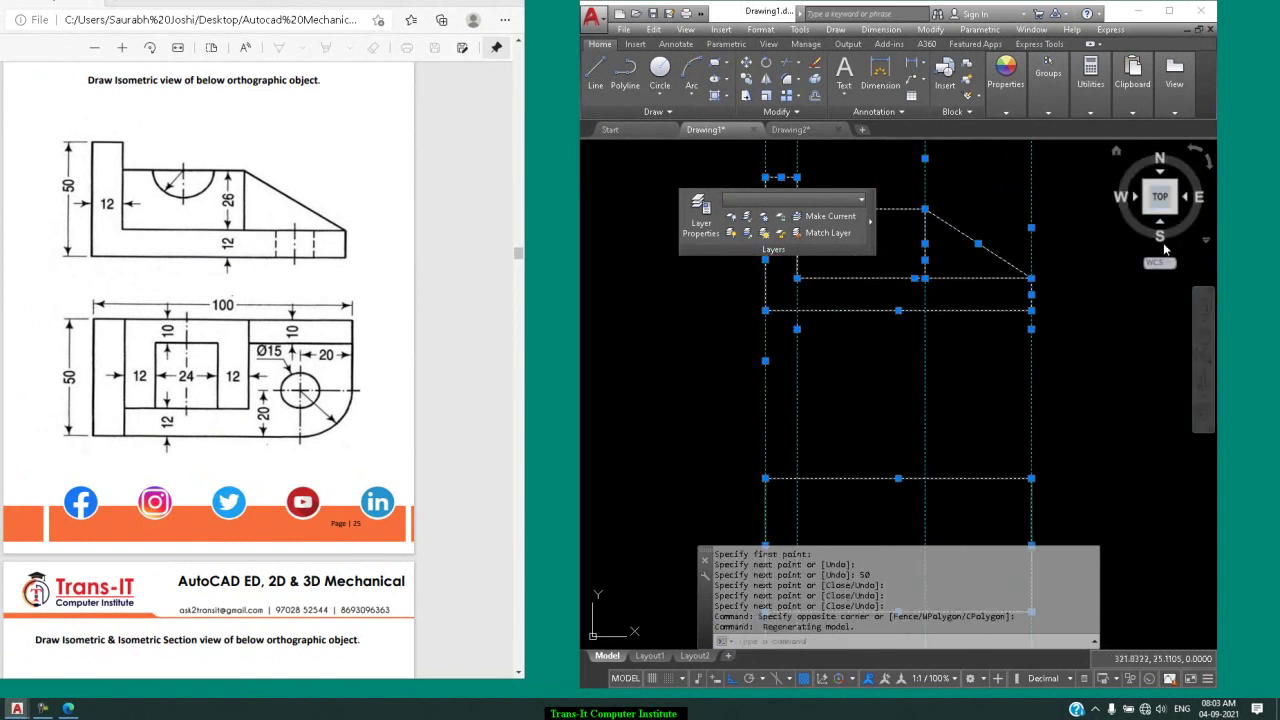
mouse_move(872, 240)
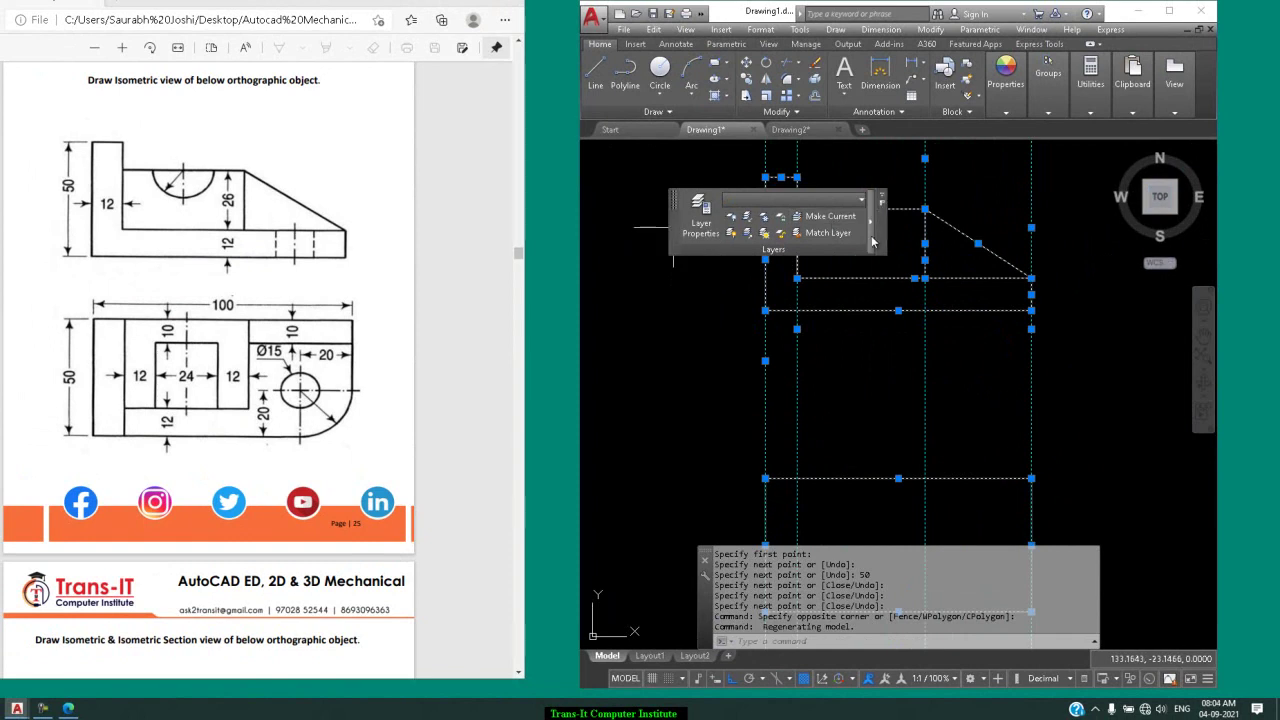
drag(872, 240, 741, 292)
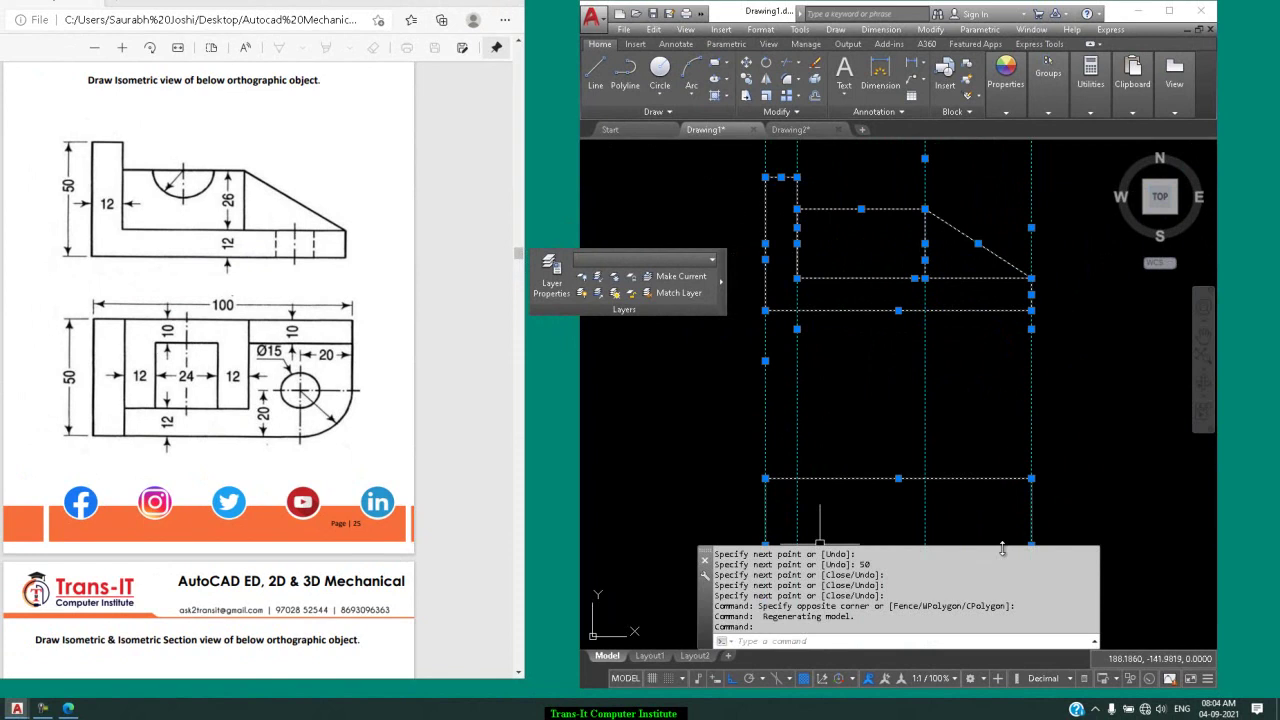
drag(1002, 549, 1008, 590)
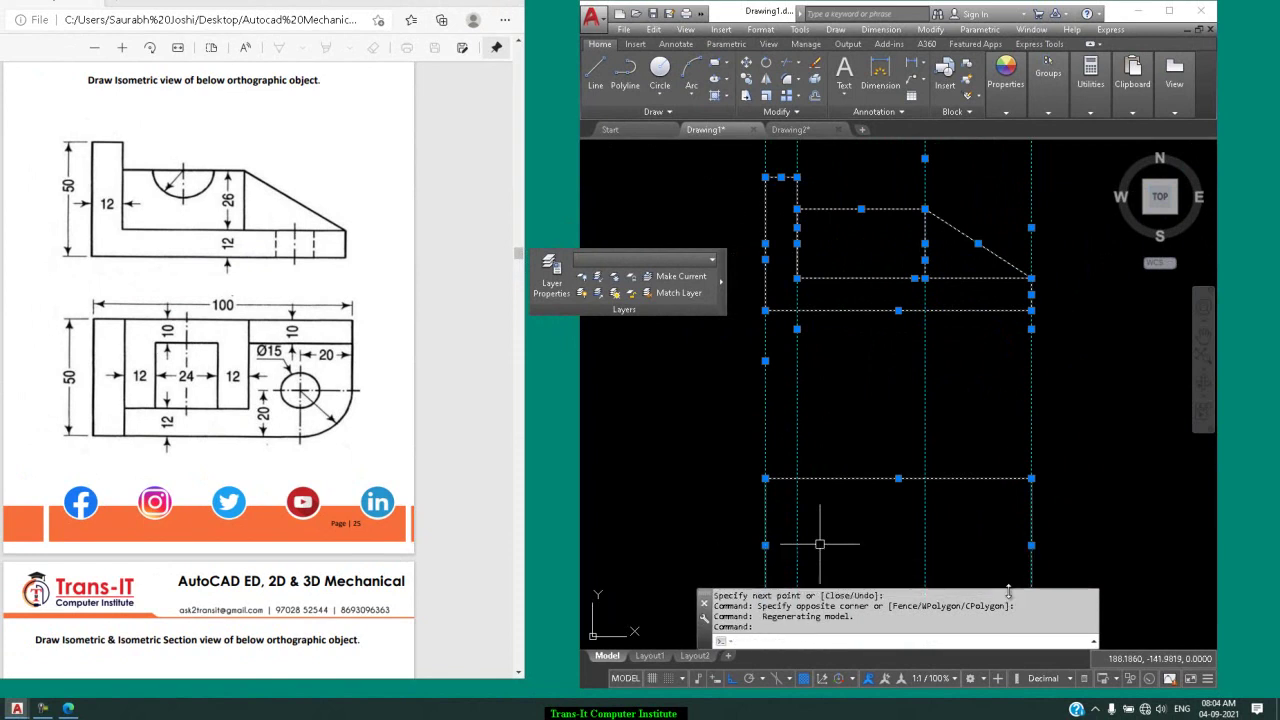
Start a vertical line from the top view rectangle's upper edge.
scroll(1080, 508, down, 3)
scroll(1070, 540, up, 3)
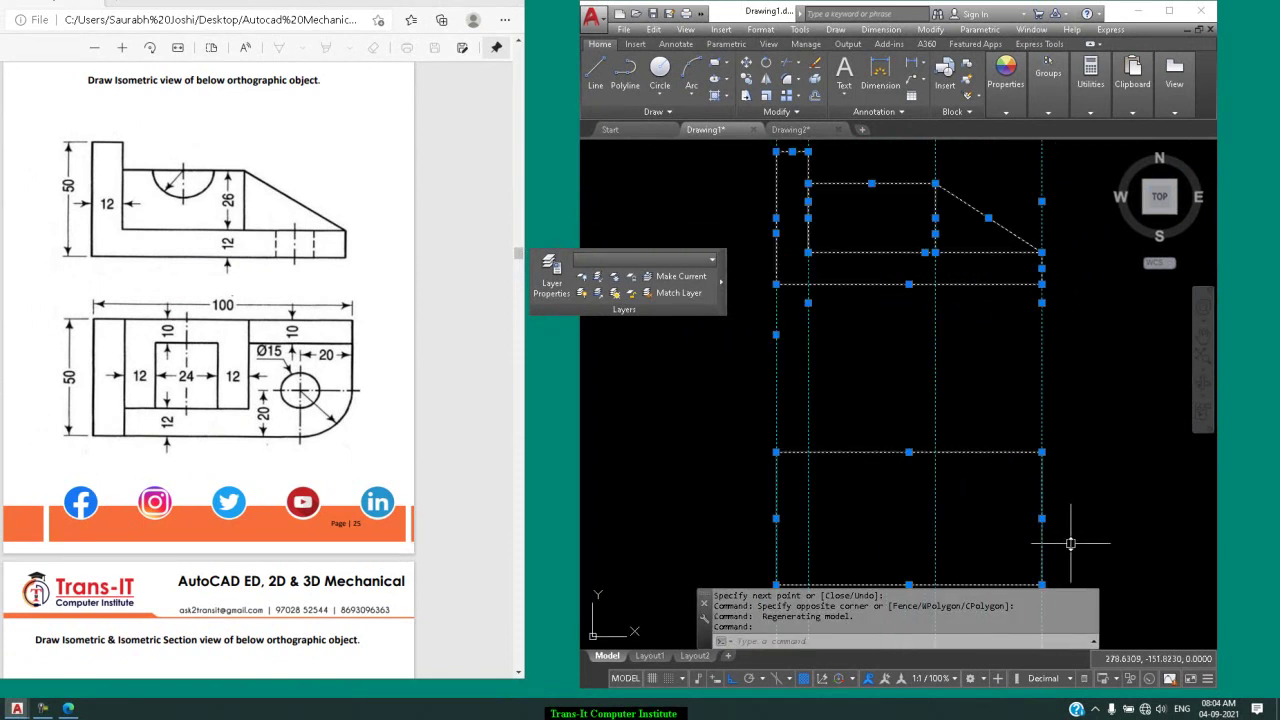
scroll(1070, 543, down, 3)
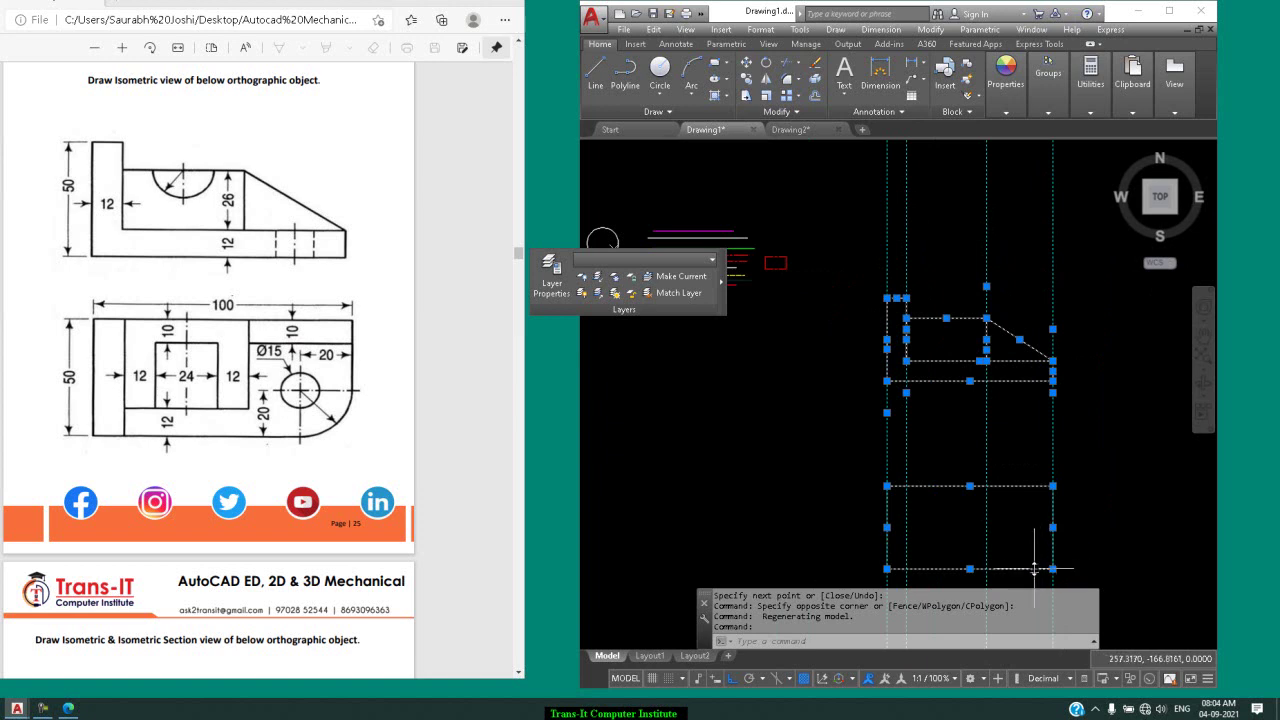
scroll(1034, 569, up, 3)
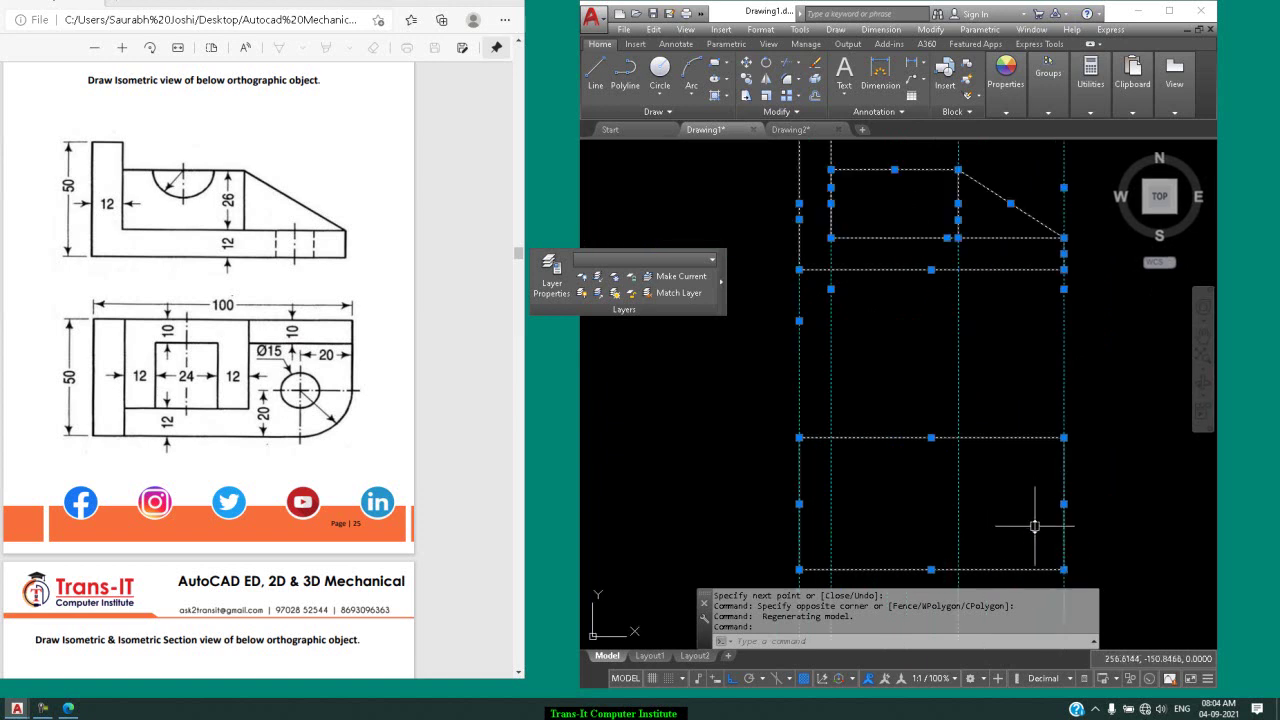
scroll(1034, 526, down, 2)
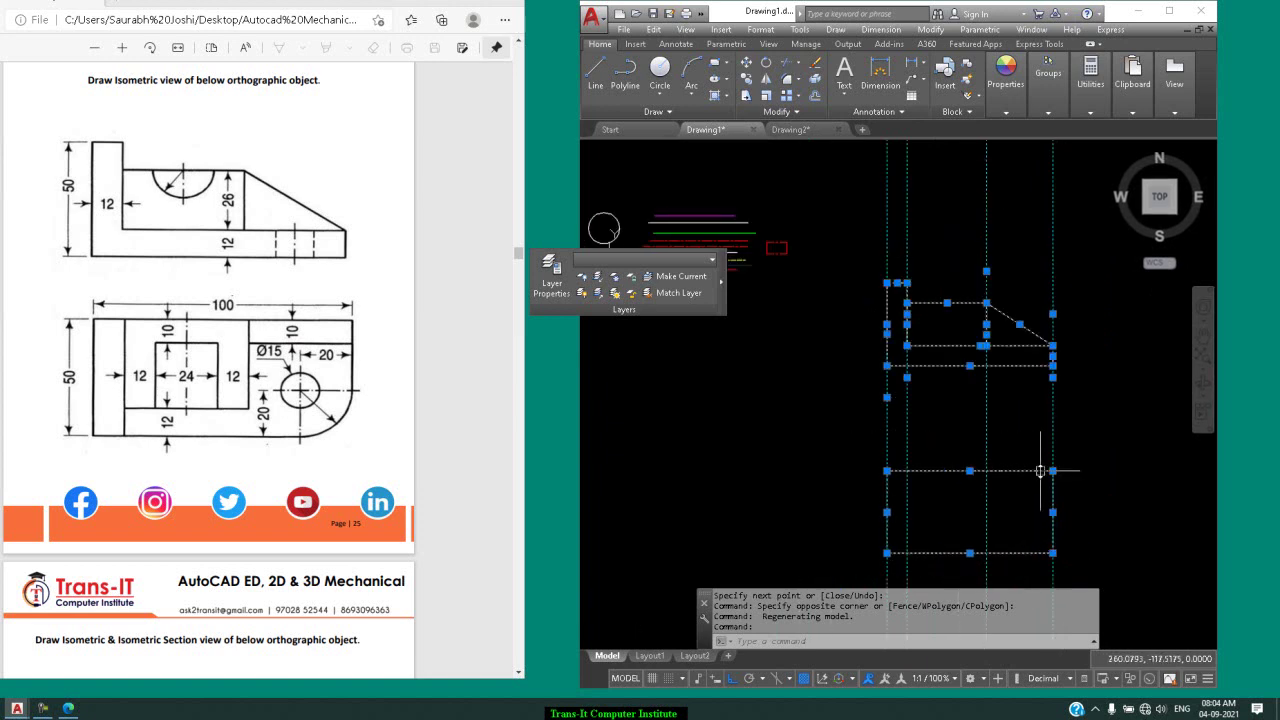
key(Escape)
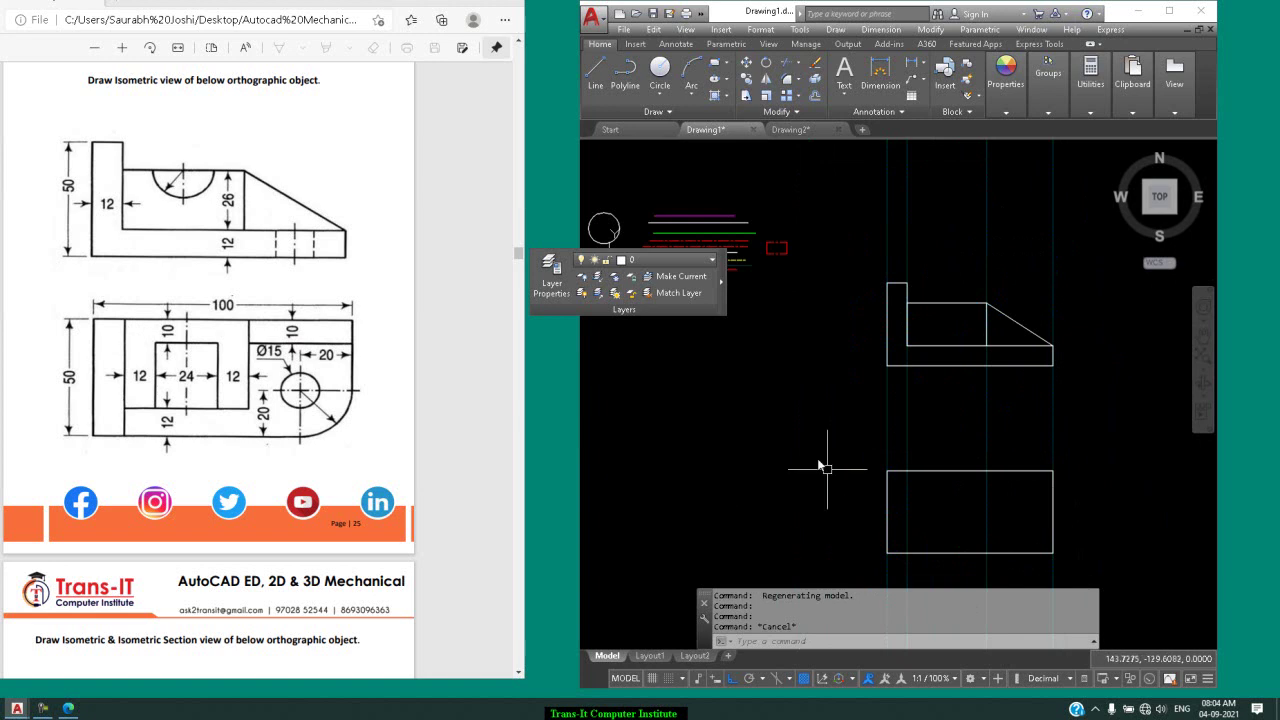
click(596, 72)
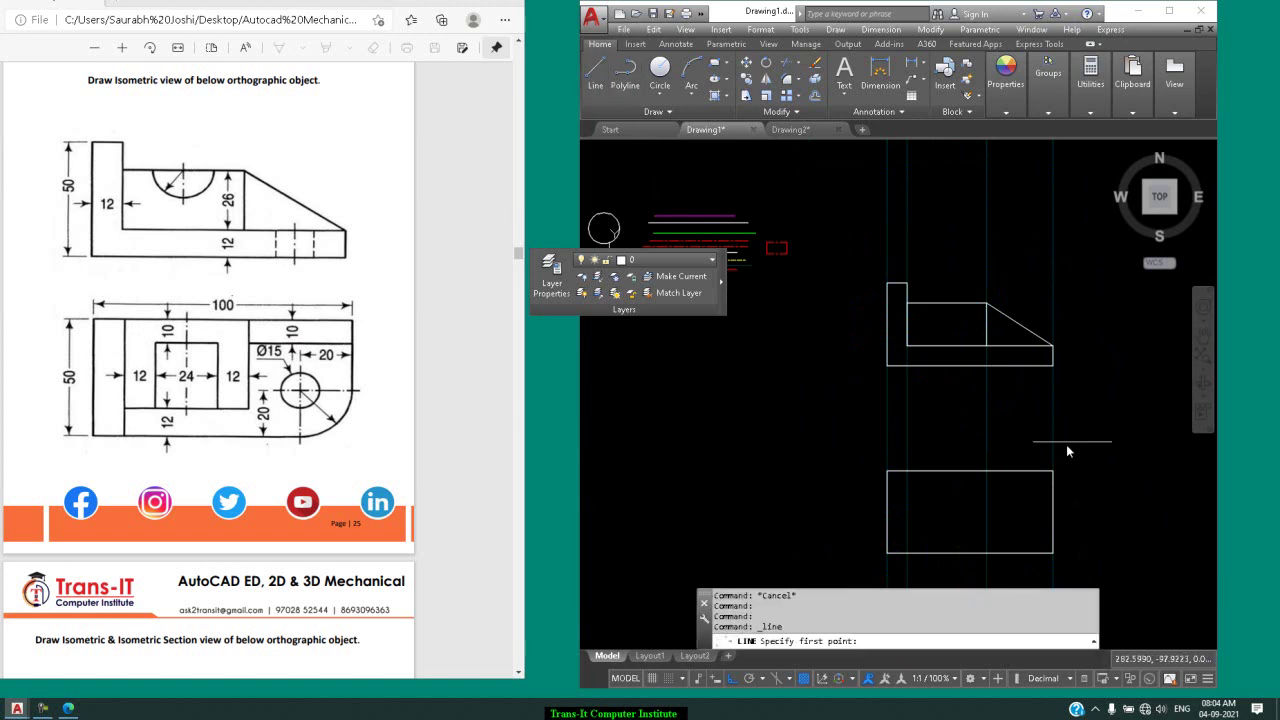
click(906, 471)
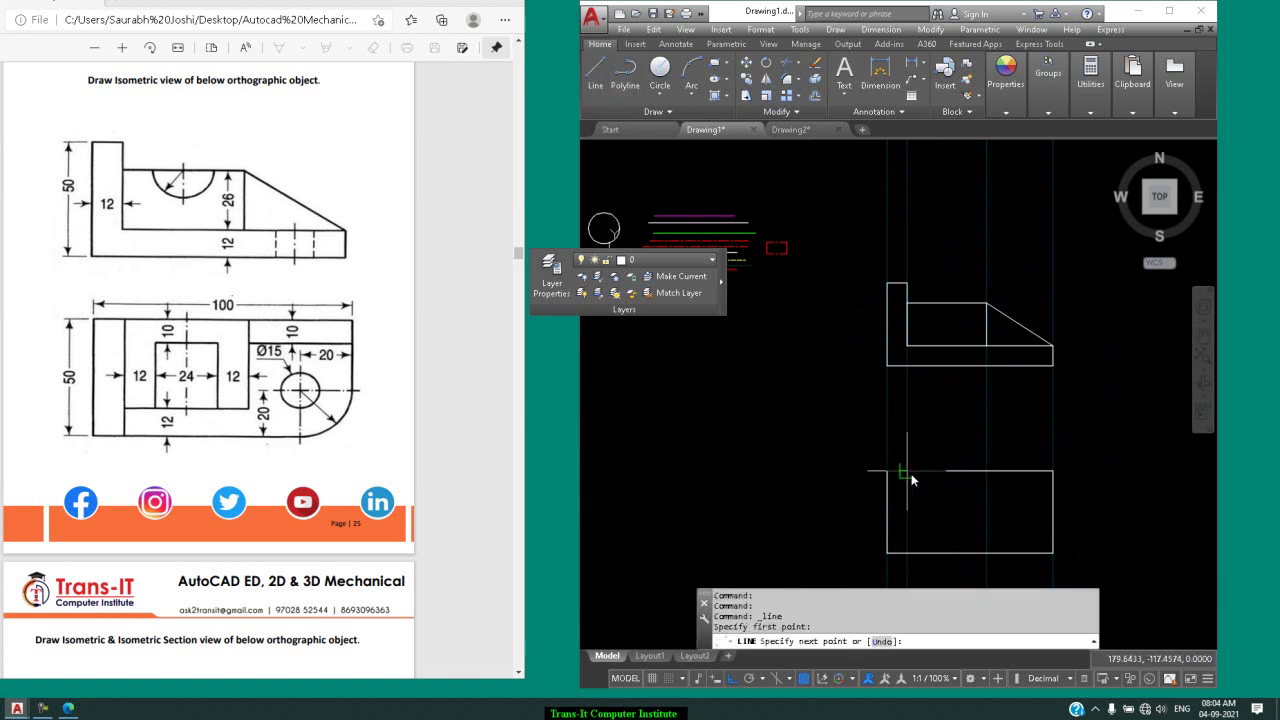
End the vertical line at the bottom edge and begin the pocket with a 30-unit downward segment.
click(906, 553)
key(Return)
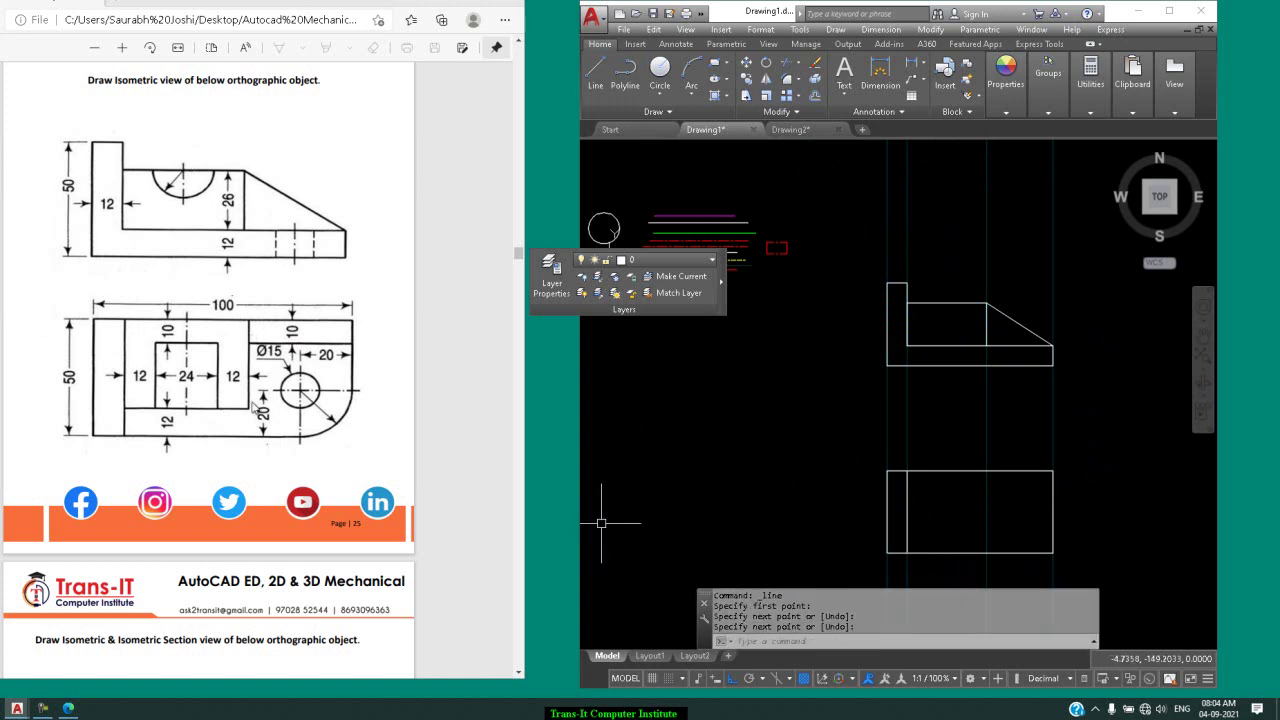
click(593, 68)
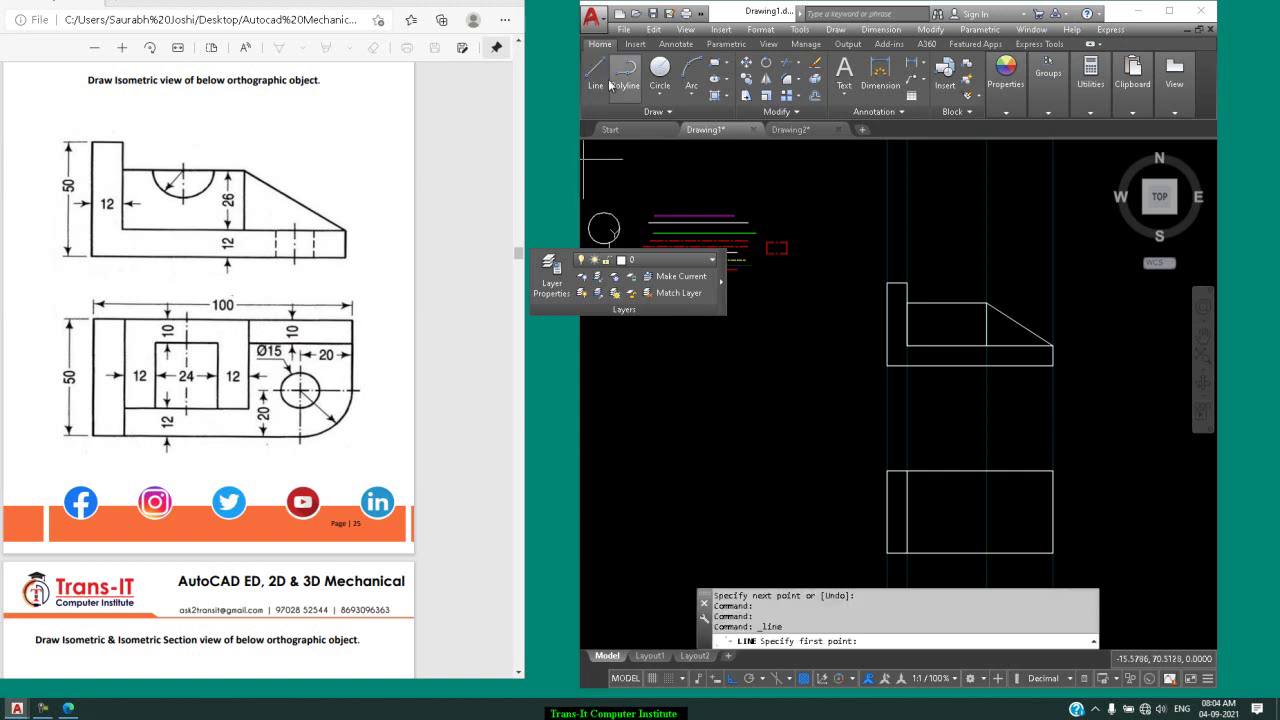
click(983, 477)
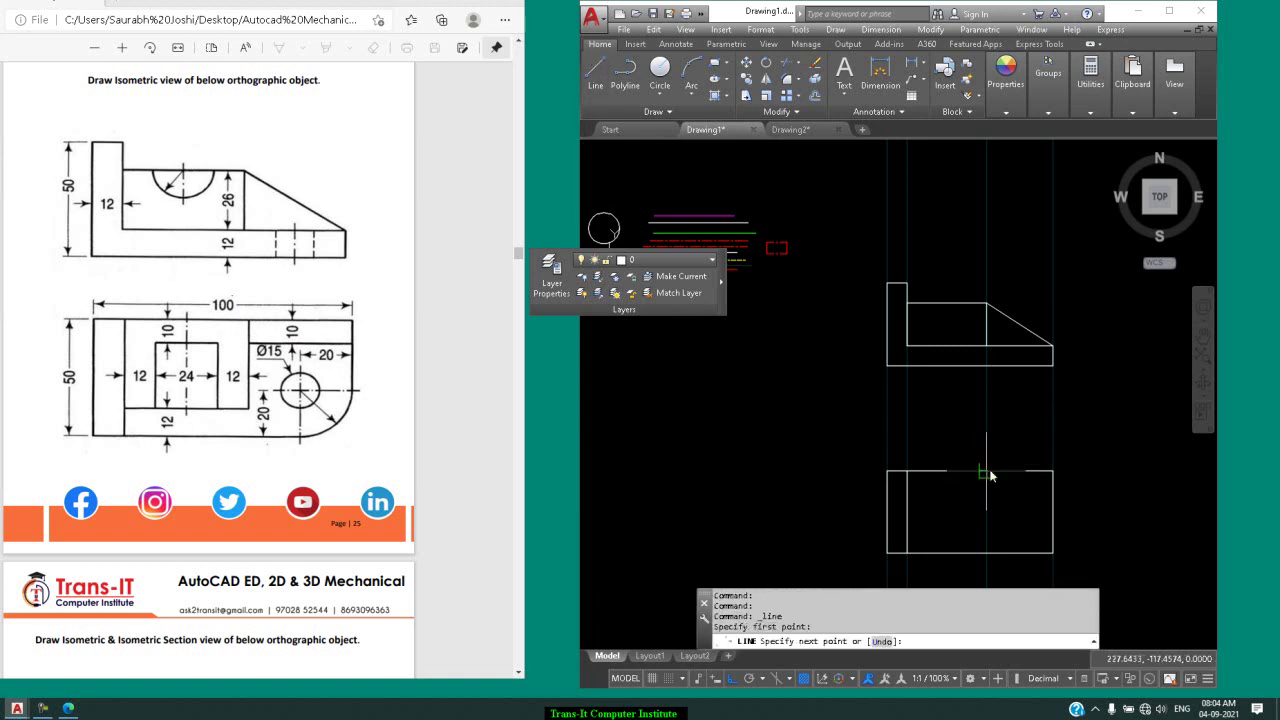
text(30)
key(Return)
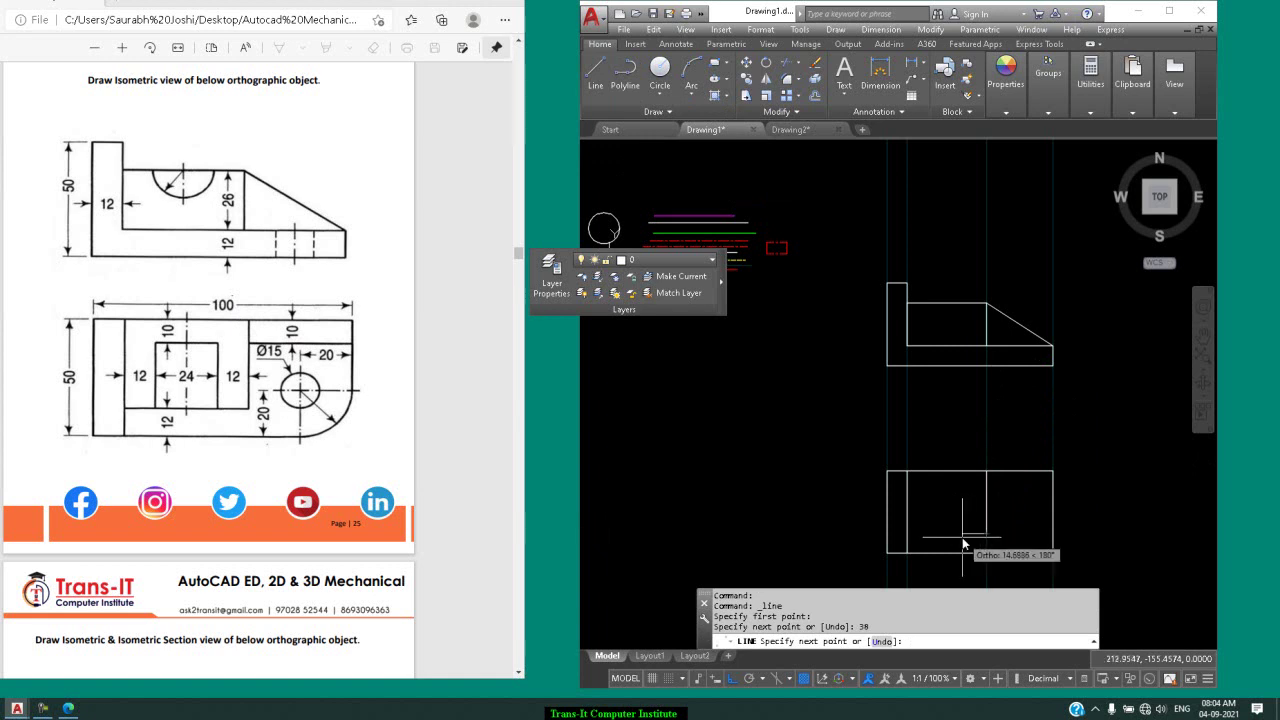
Continue the pocket outline with 12, 28, 24 and 28-unit segments.
text(12)
key(Return)
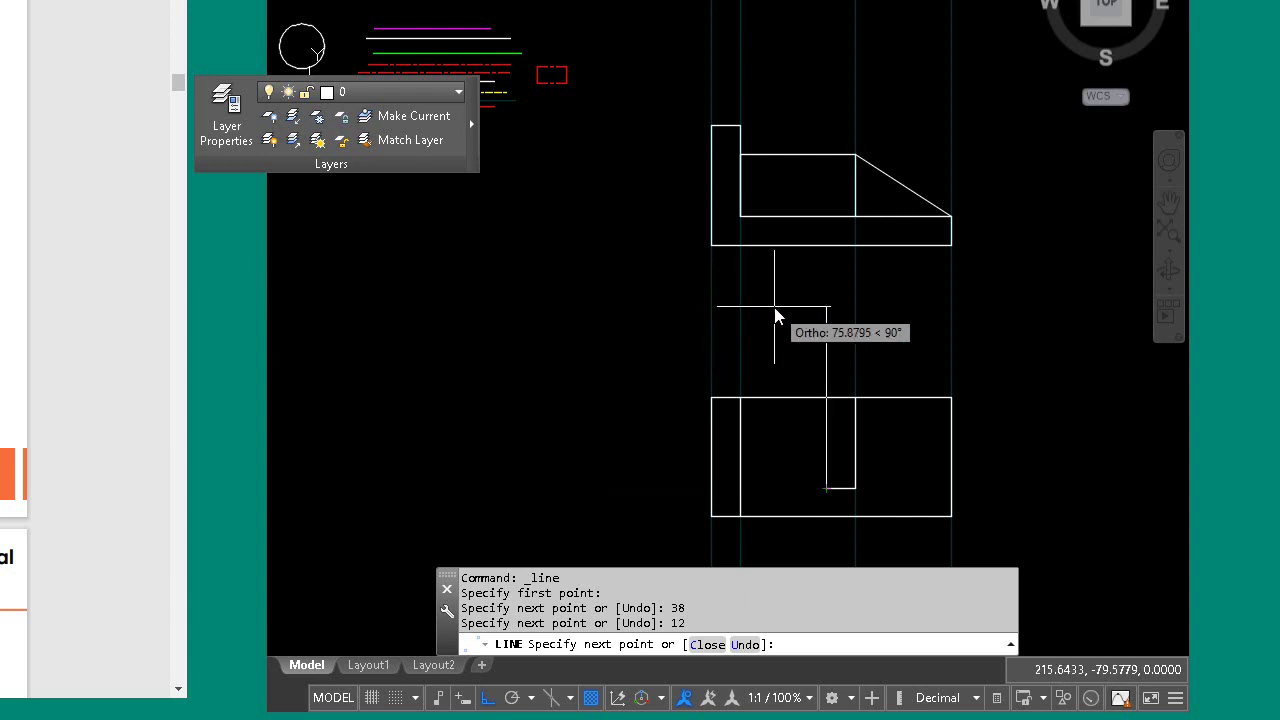
text(8)
key(Return)
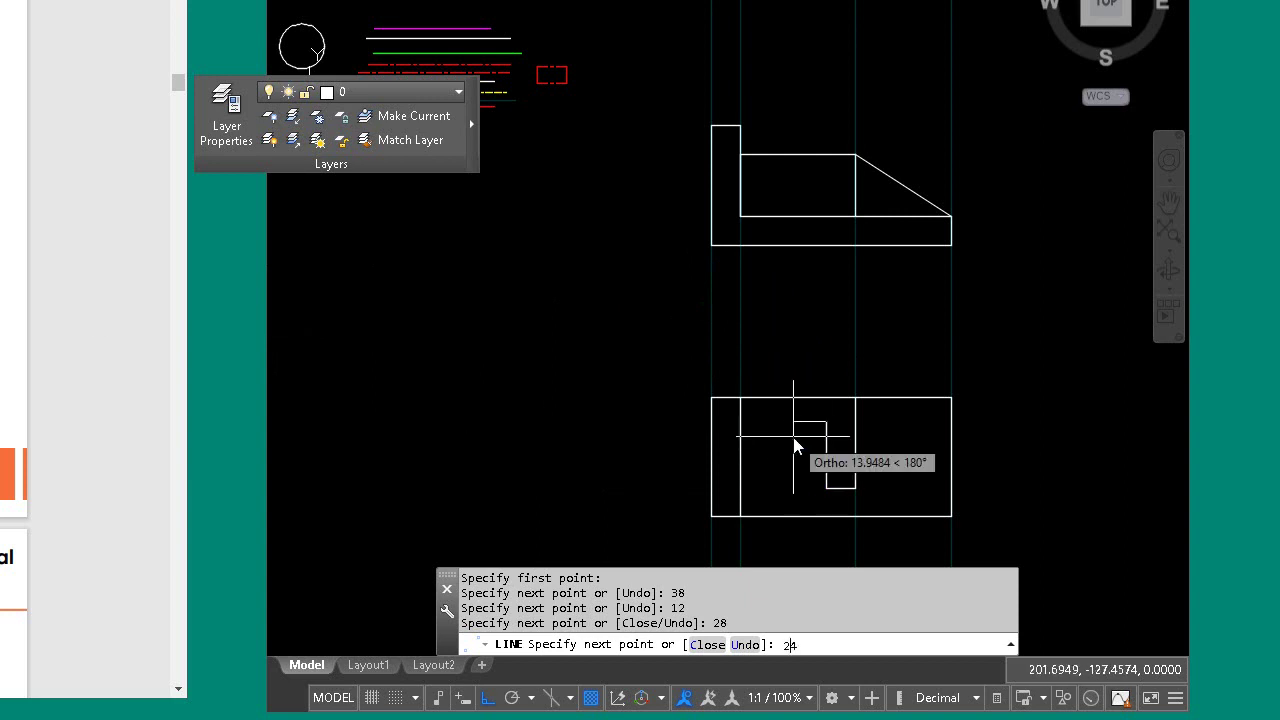
key(Return)
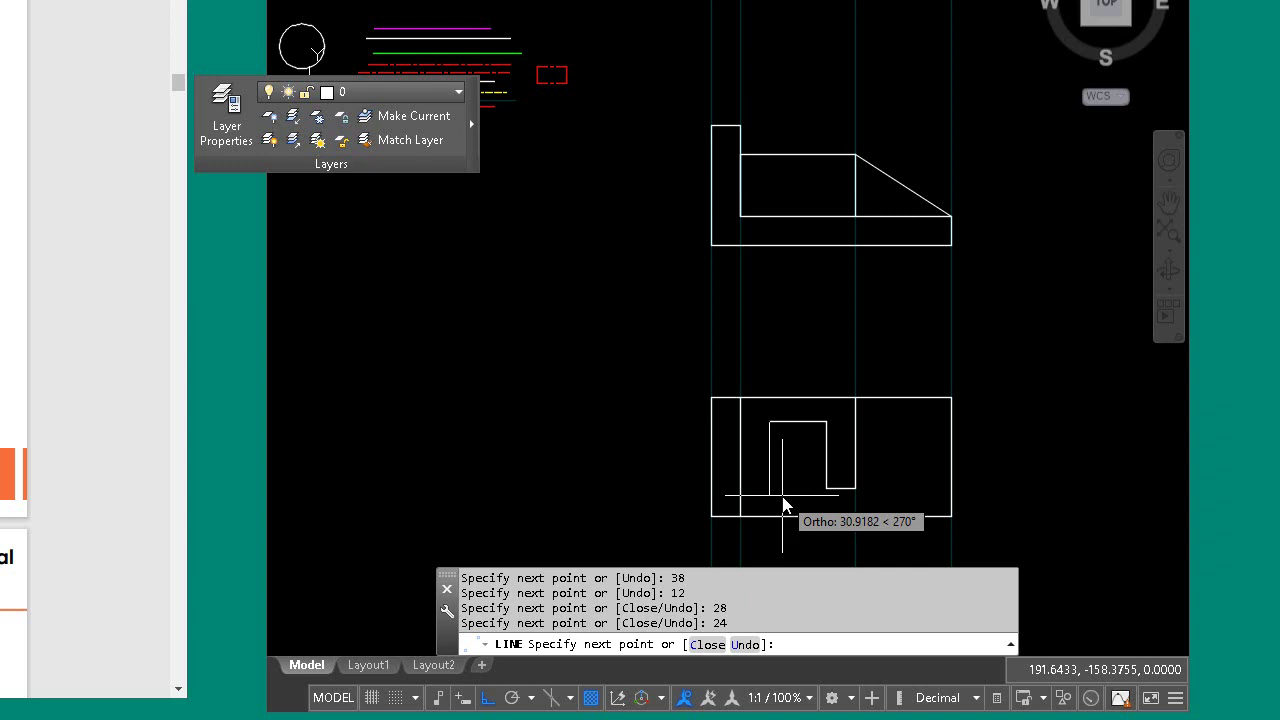
text(28)
key(Return)
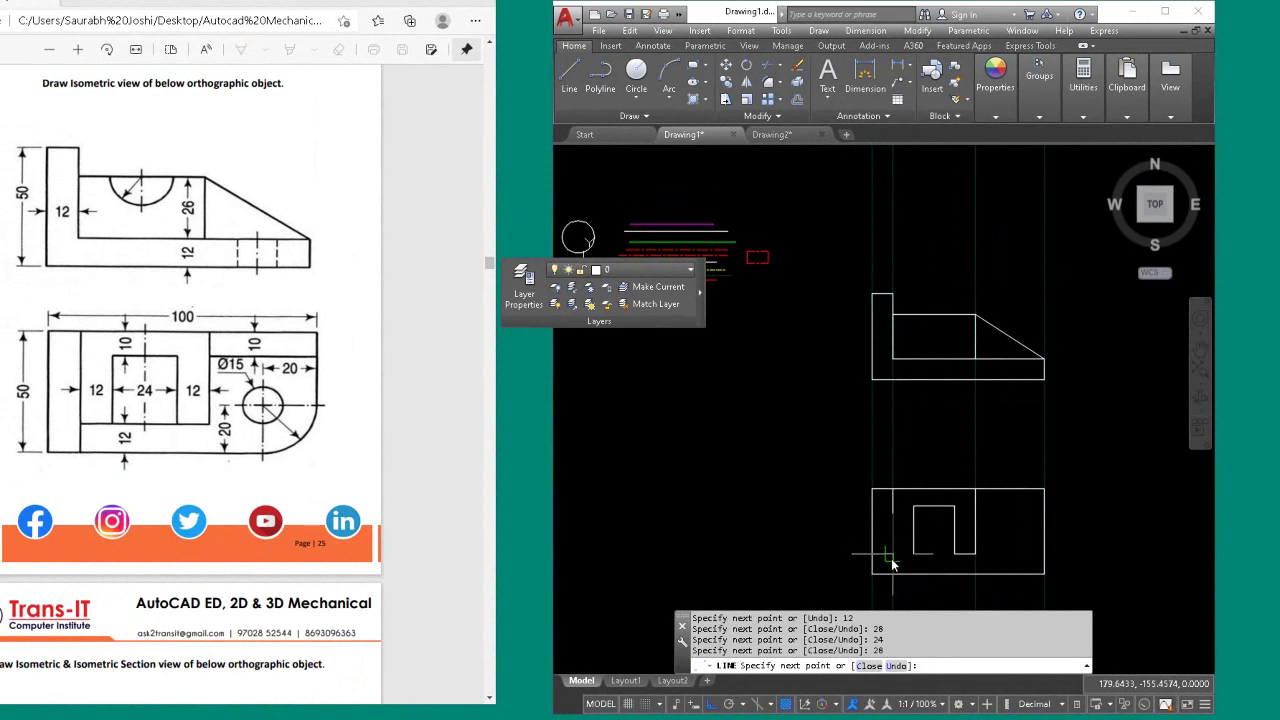
End the pocket perpendicular to the bottom edge, then JOIN the two short bottom segments.
click(893, 566)
key(Return)
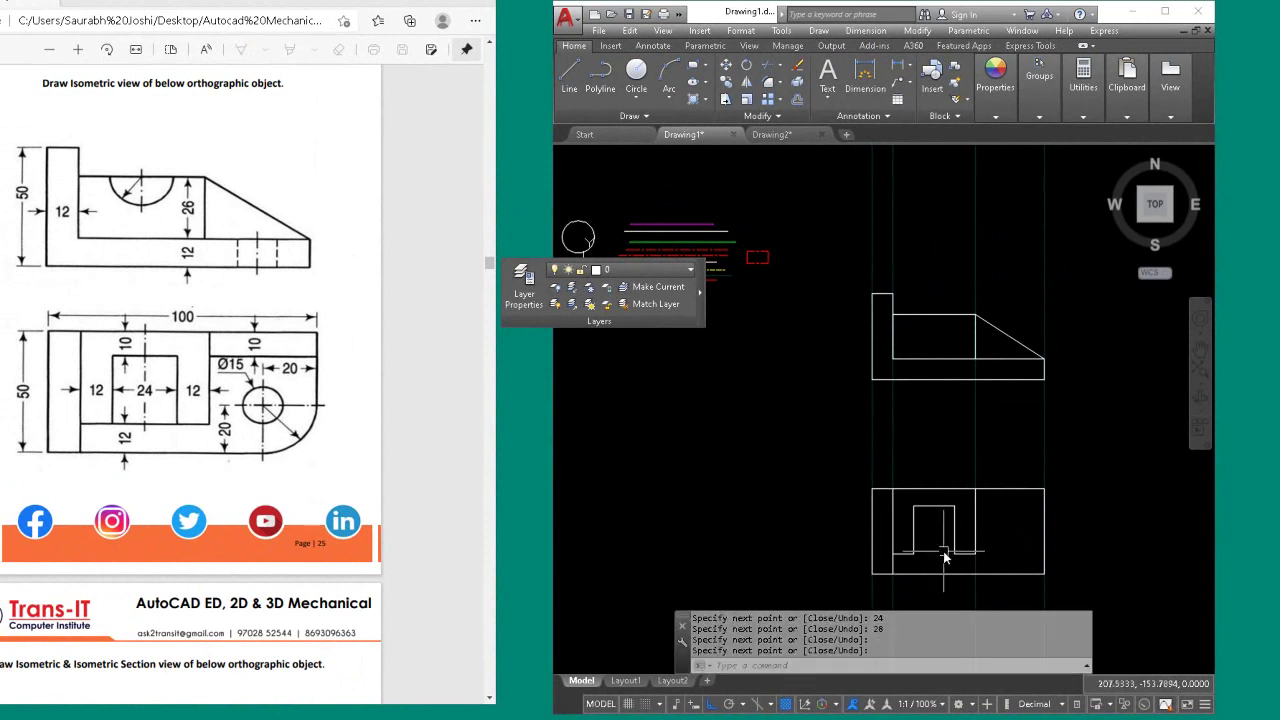
text(j)
key(Return)
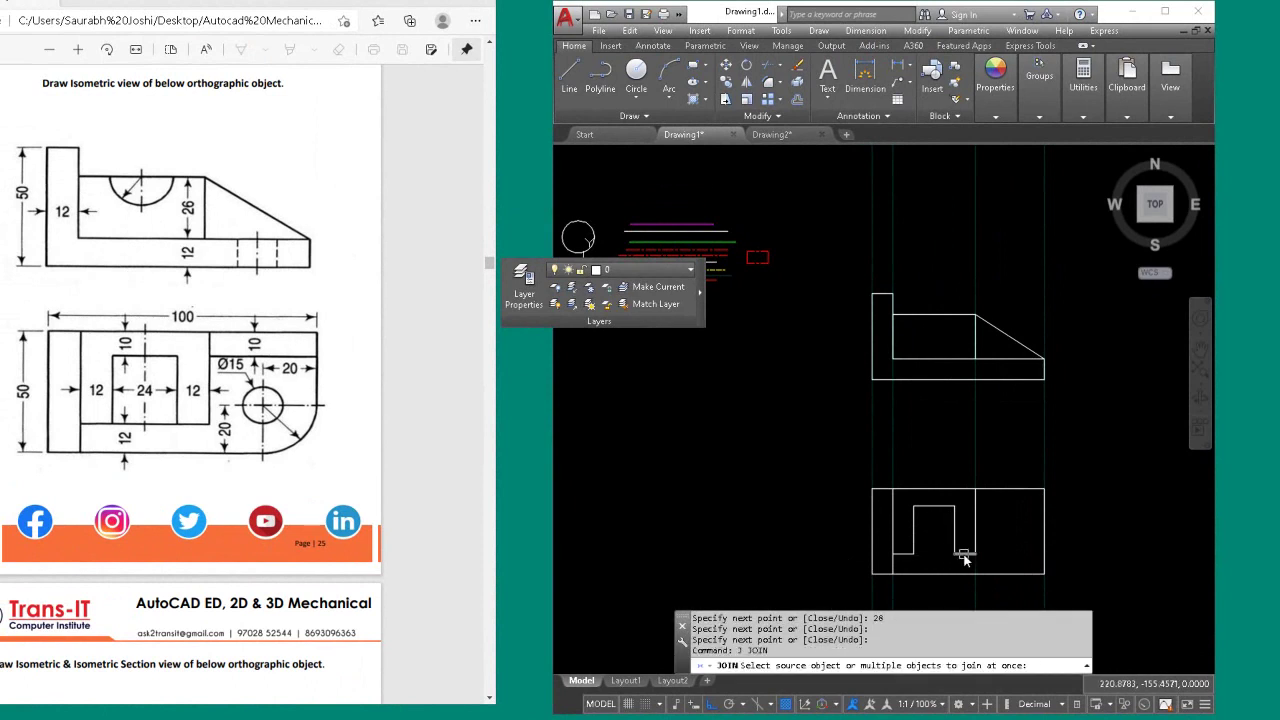
click(958, 554)
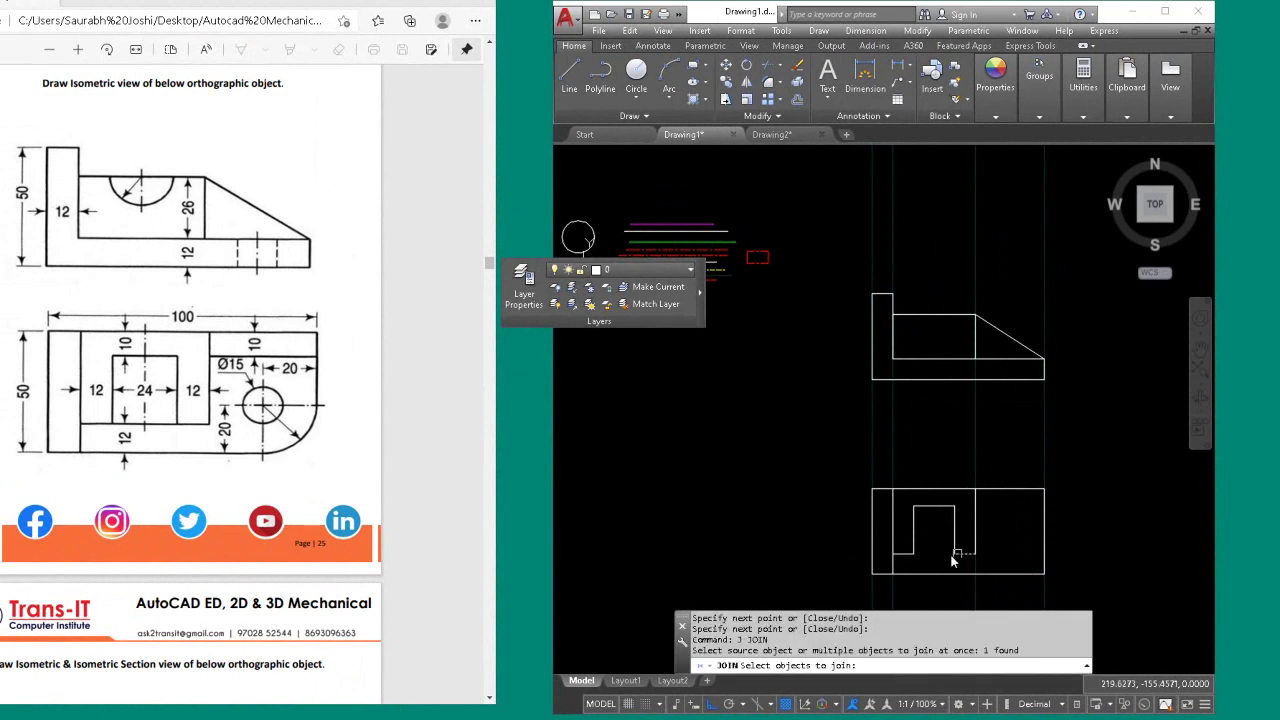
click(900, 555)
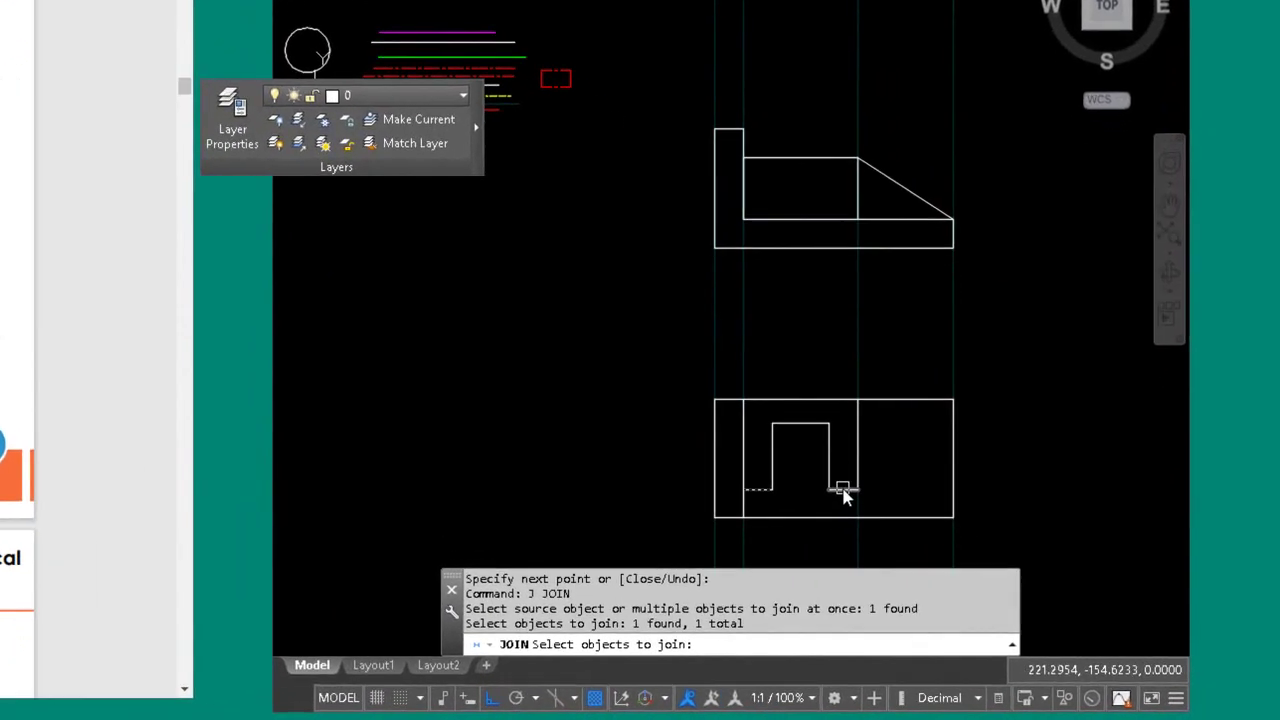
click(963, 549)
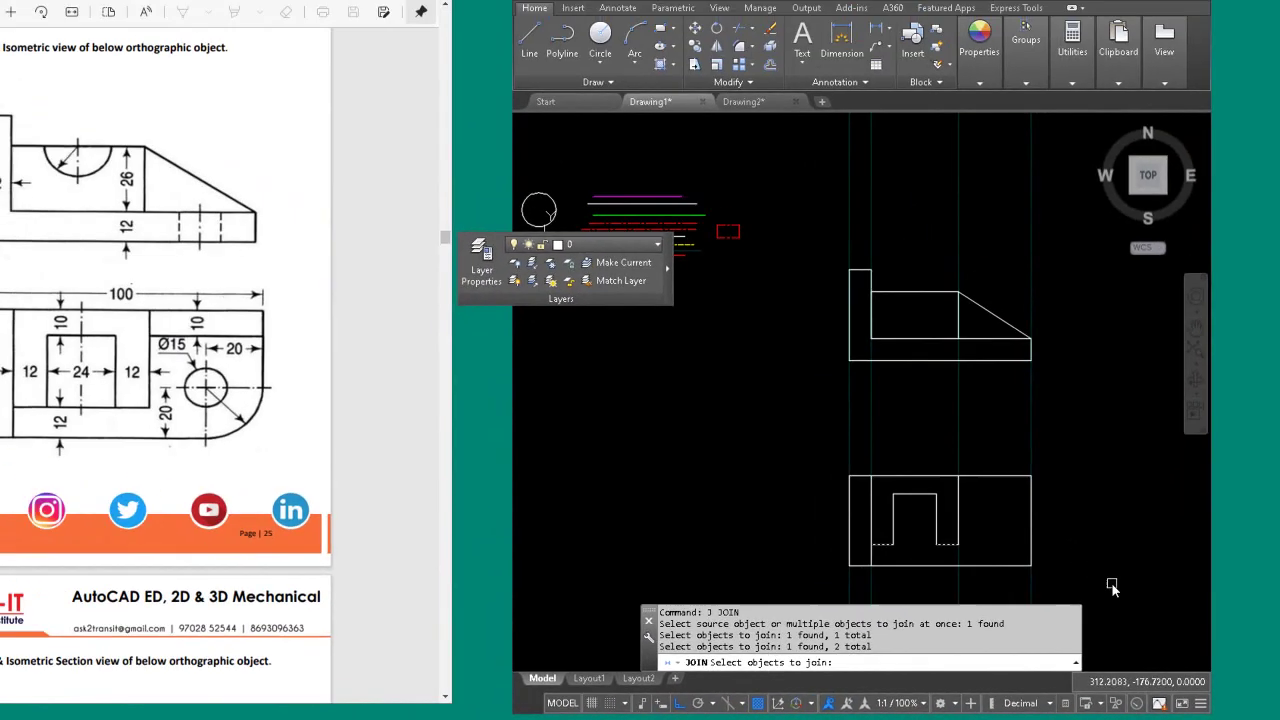
key(Return)
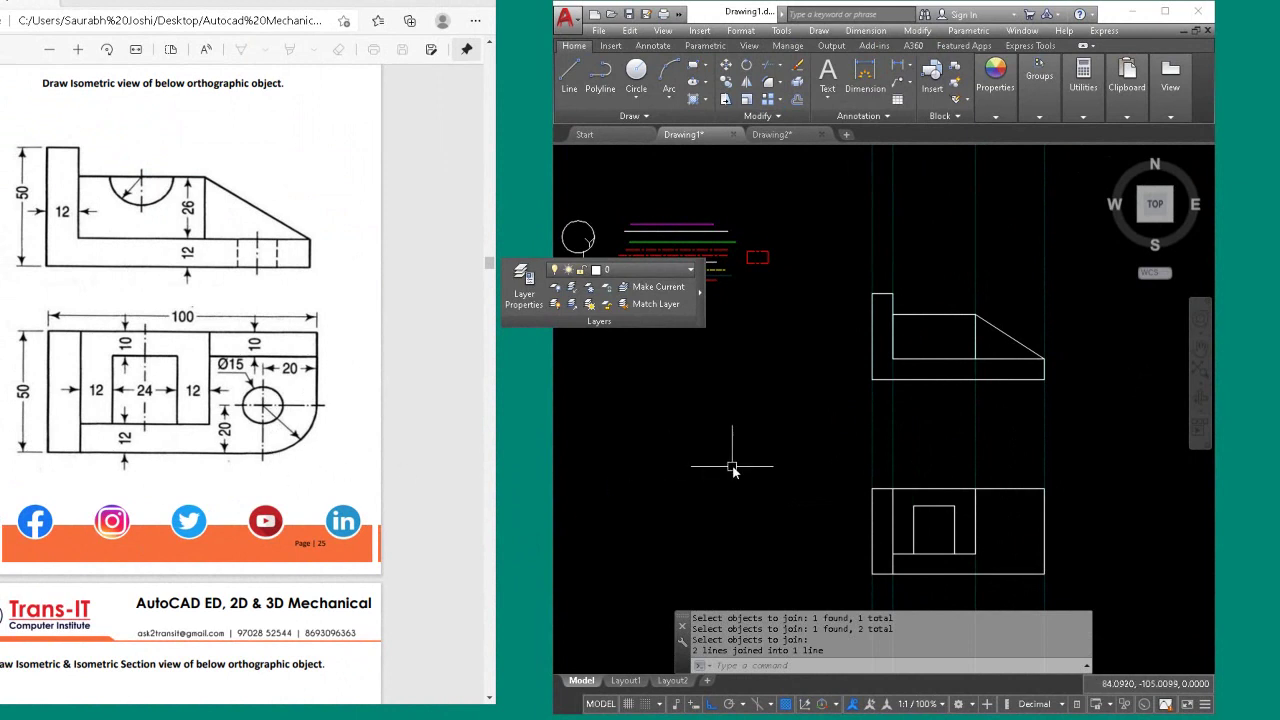
Fillet the lower view's bottom-right corner with a radius of 20.
text(f)
key(Return)
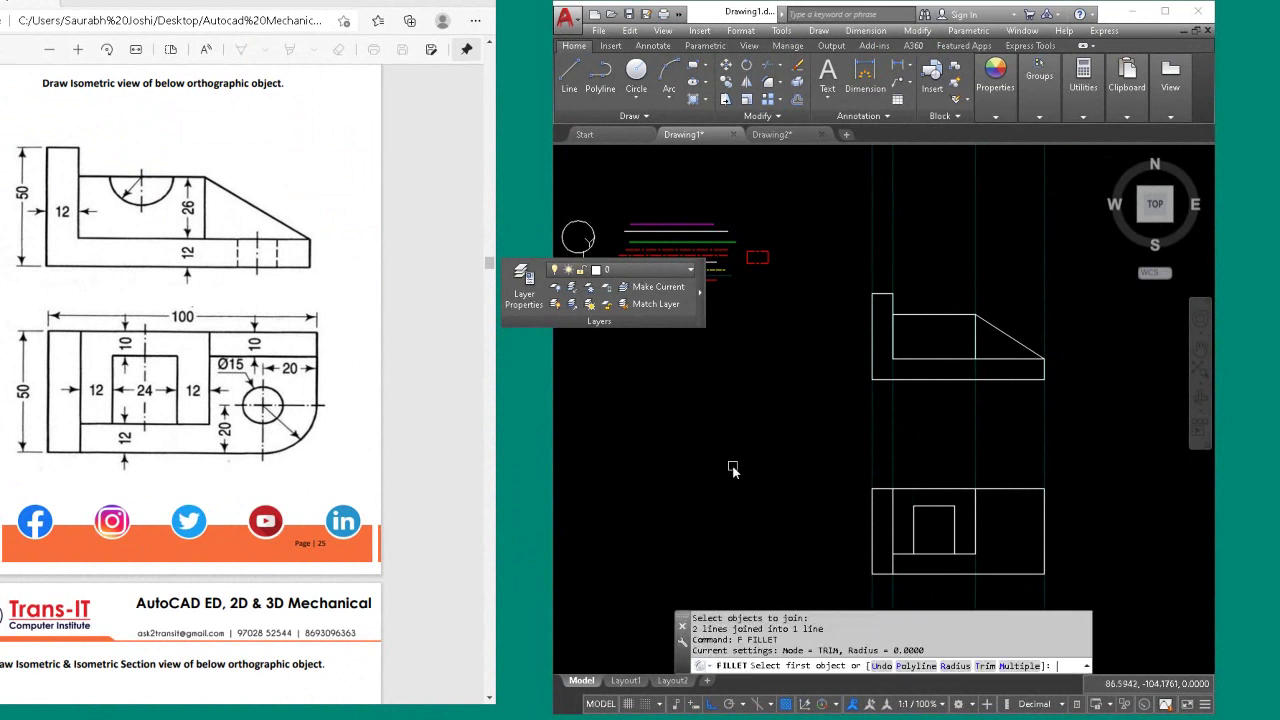
text(r)
key(Return)
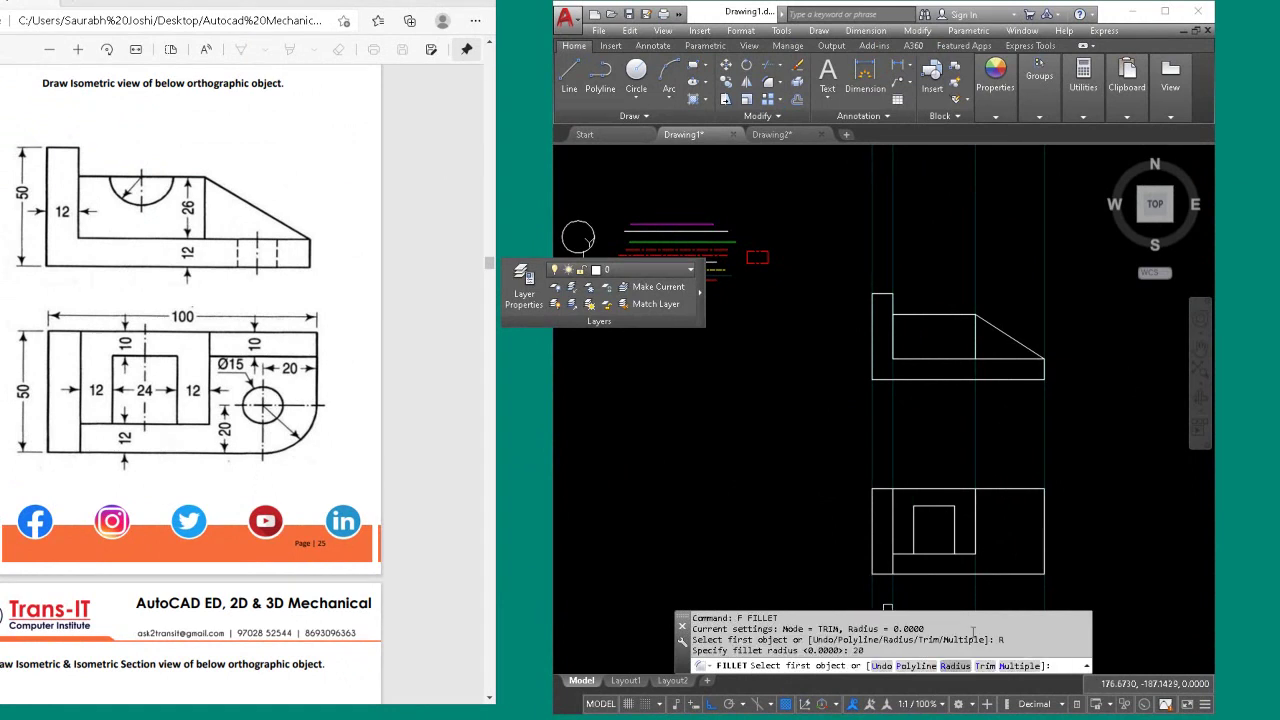
click(1015, 573)
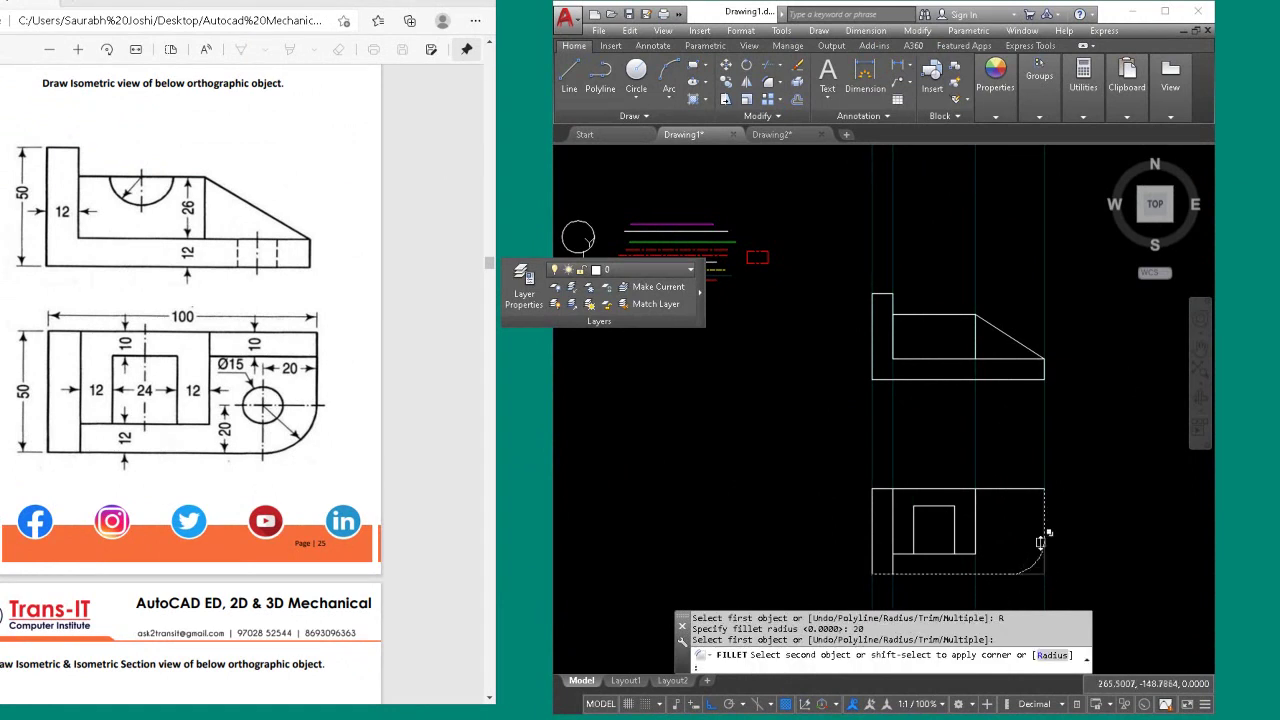
click(1042, 540)
click(1094, 597)
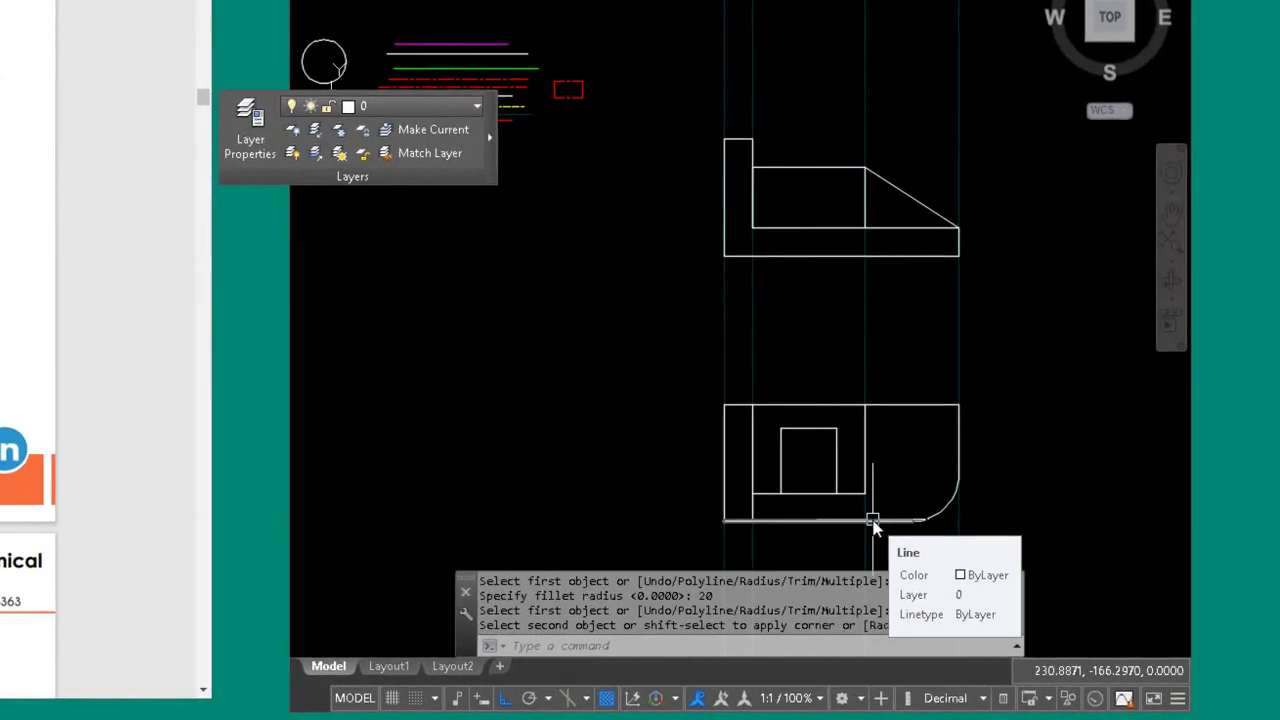
Draw a diameter-15 circle centred on the fillet arc's centre.
text(c)
key(Return)
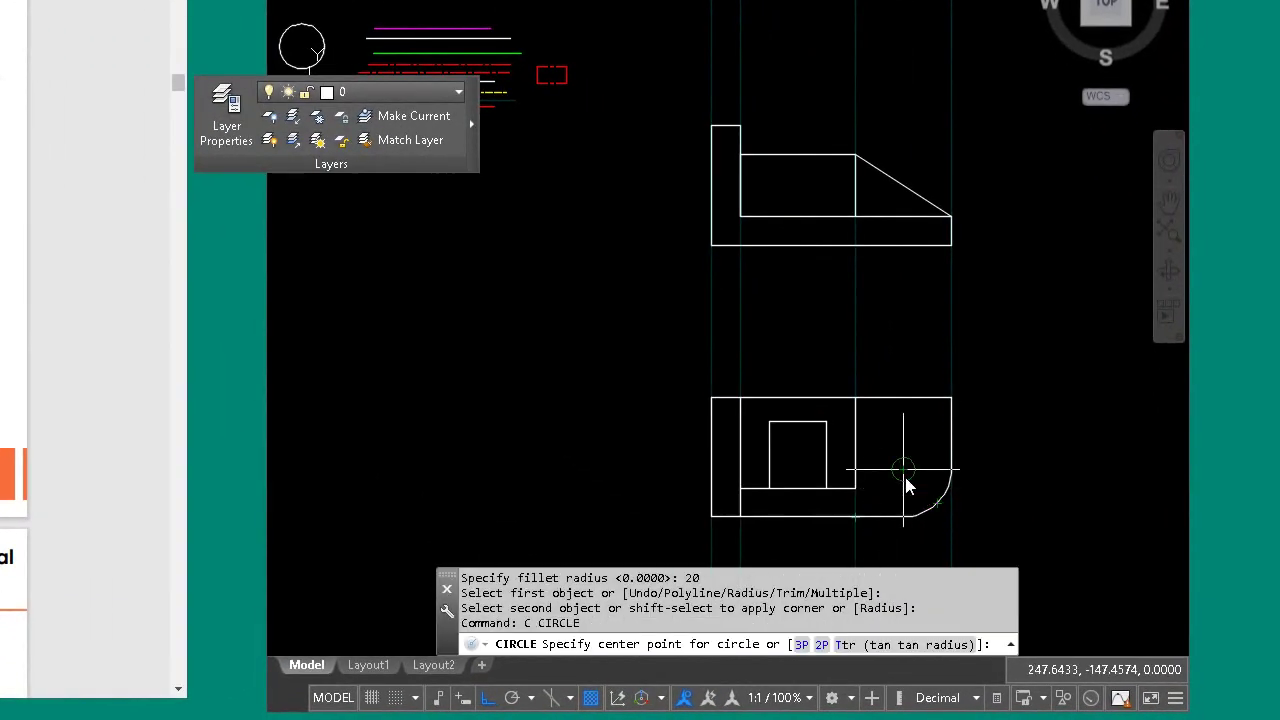
click(903, 469)
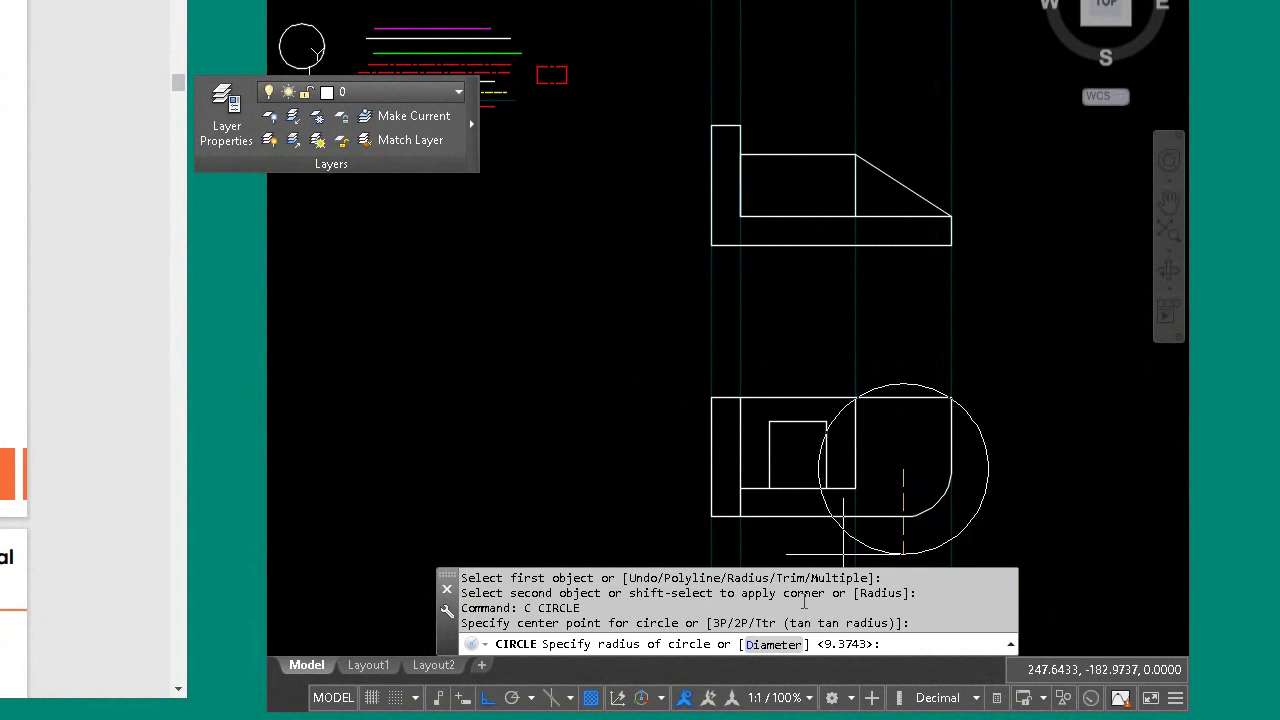
click(773, 644)
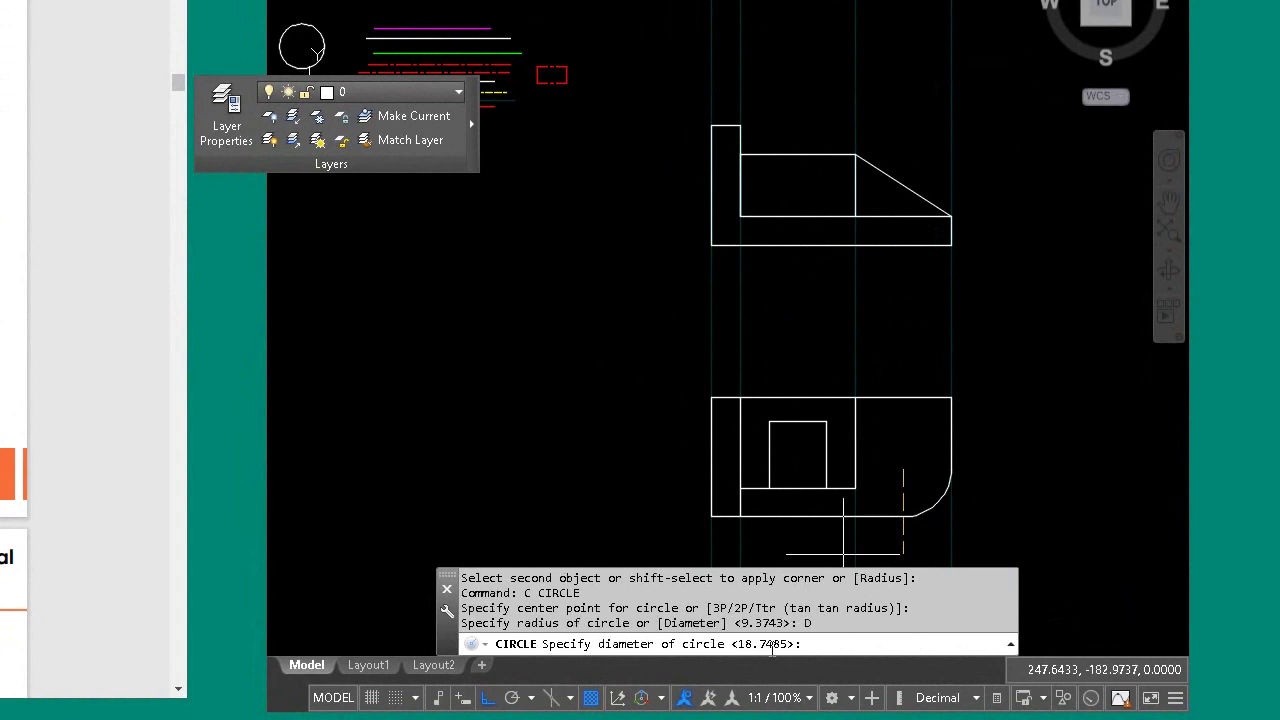
text(15)
key(Return)
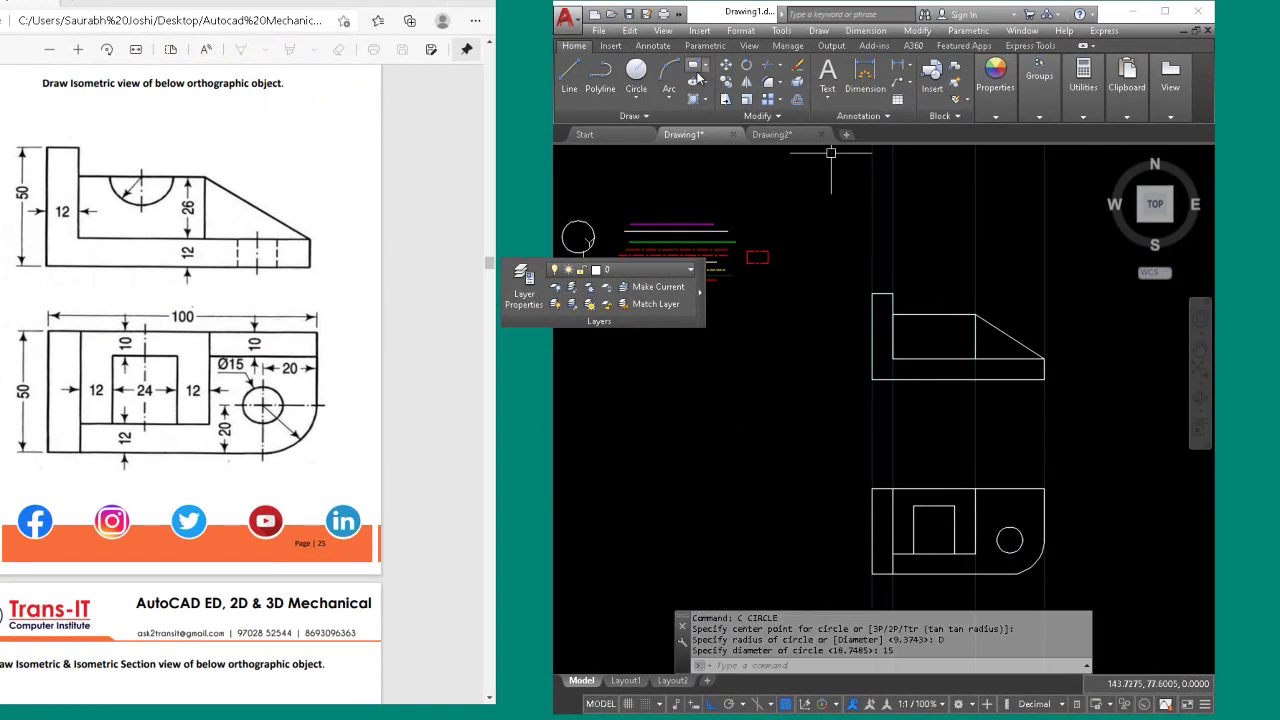
On the centerline layer, draw a vertical centerline through the Ø15 hole, extended to the bottom edge.
click(689, 270)
click(669, 307)
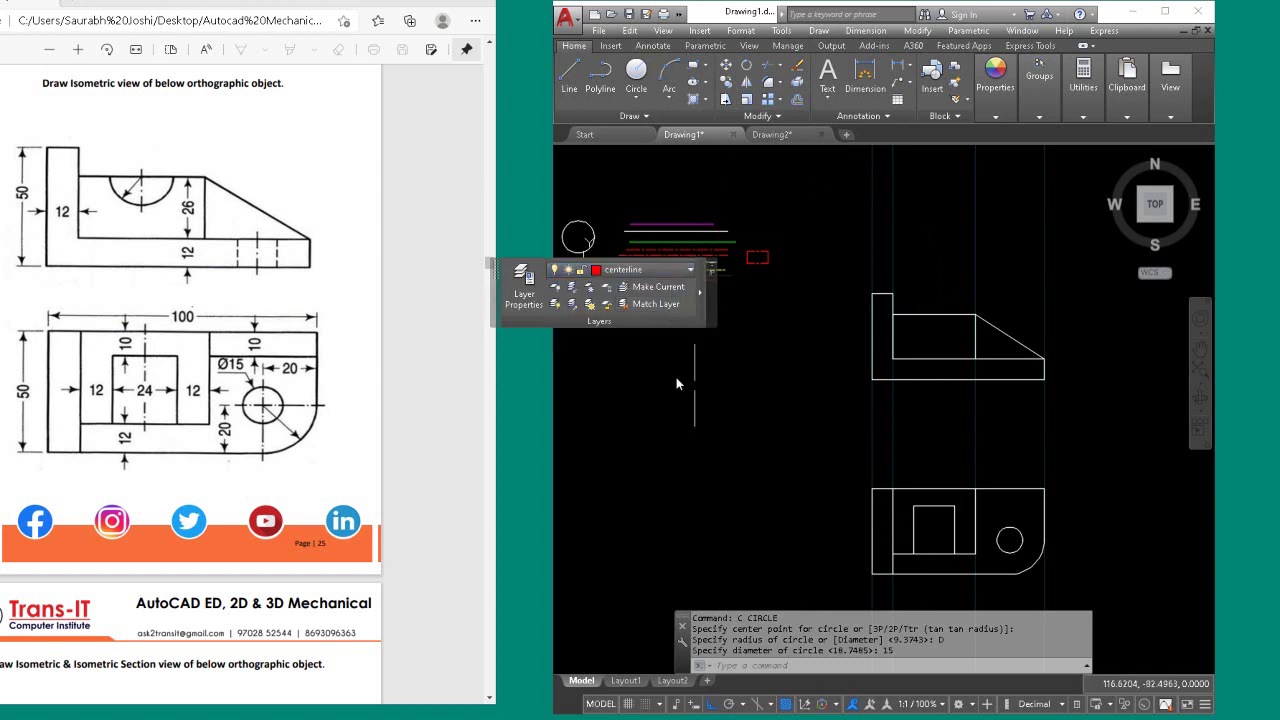
click(569, 75)
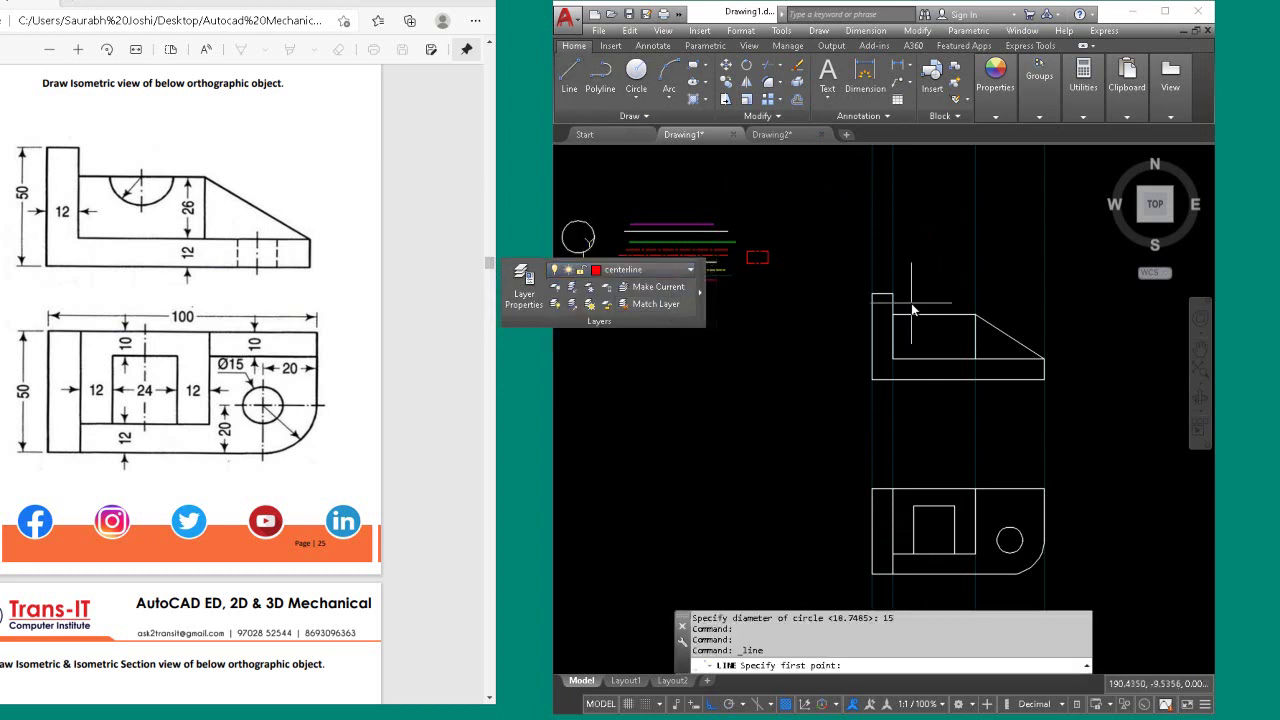
click(1012, 543)
click(1012, 508)
key(Return)
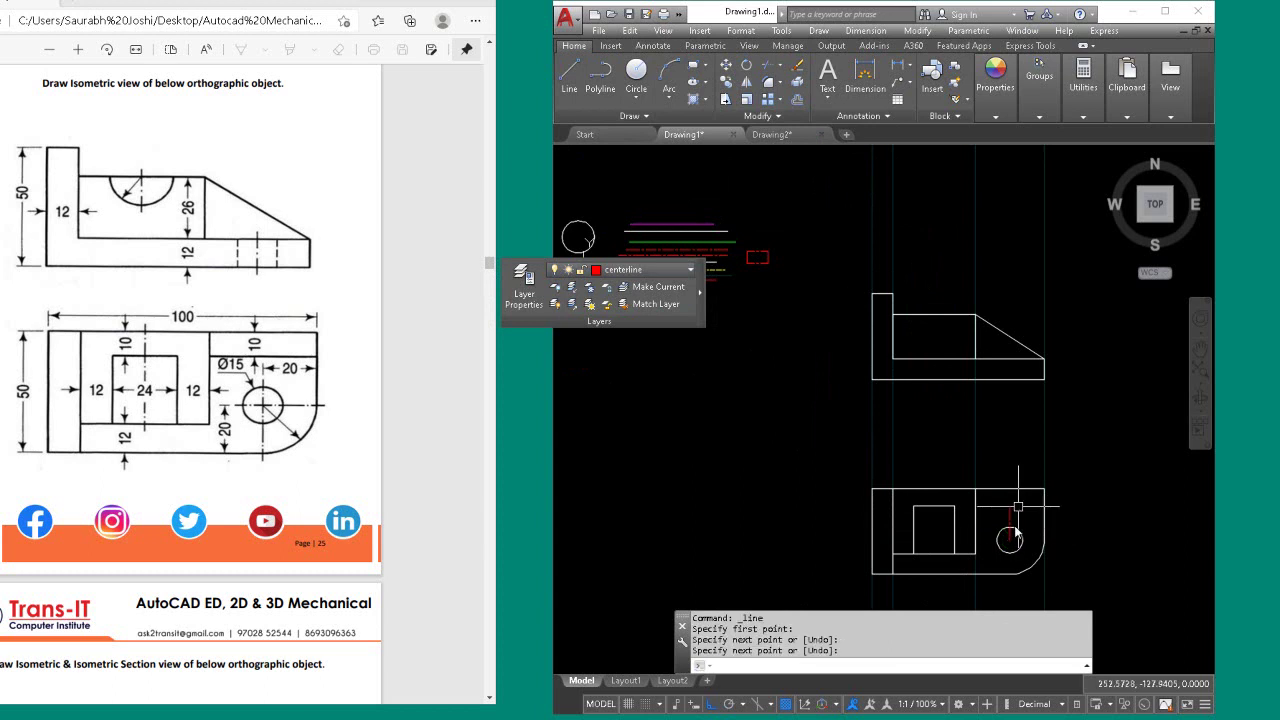
text(ex)
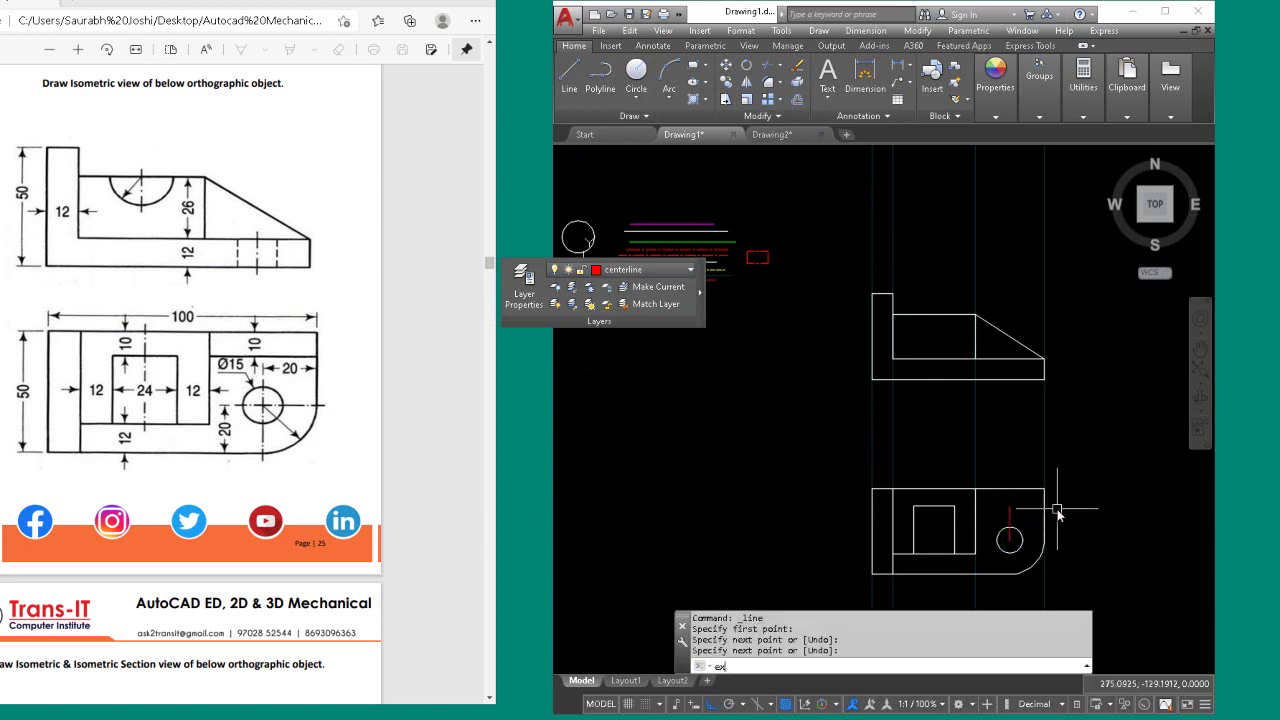
key(Return)
click(1024, 538)
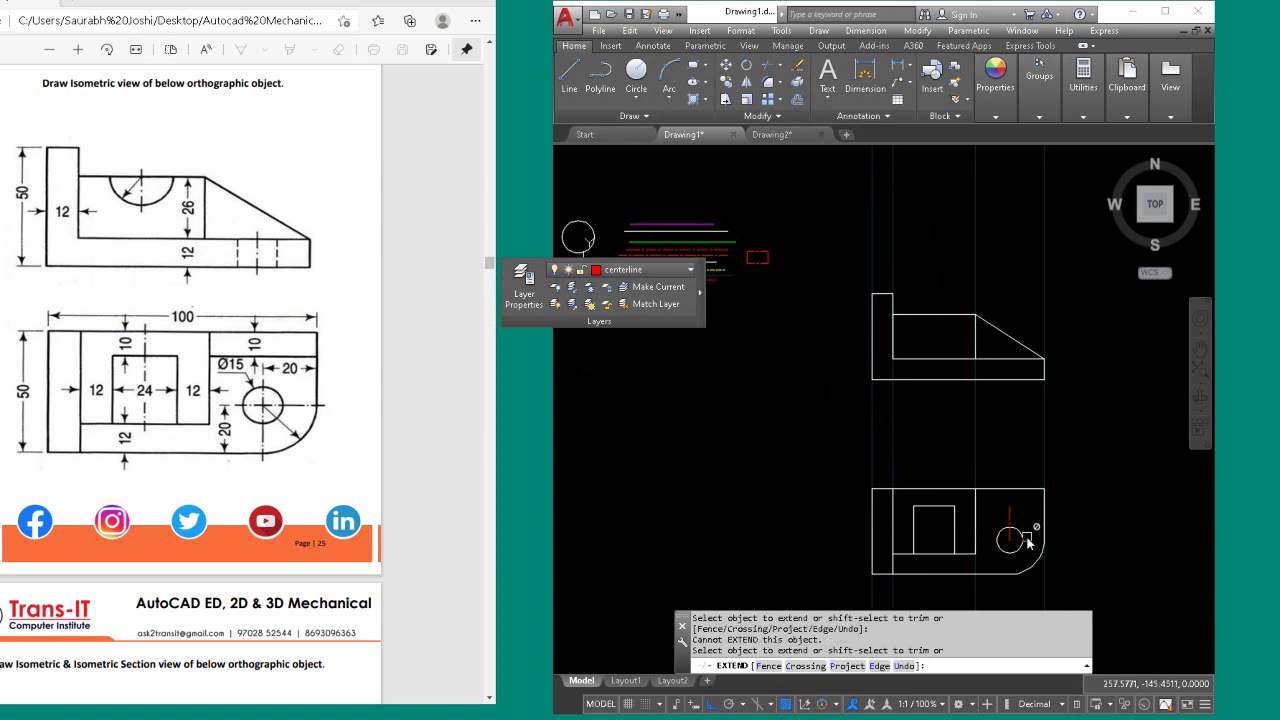
click(1011, 539)
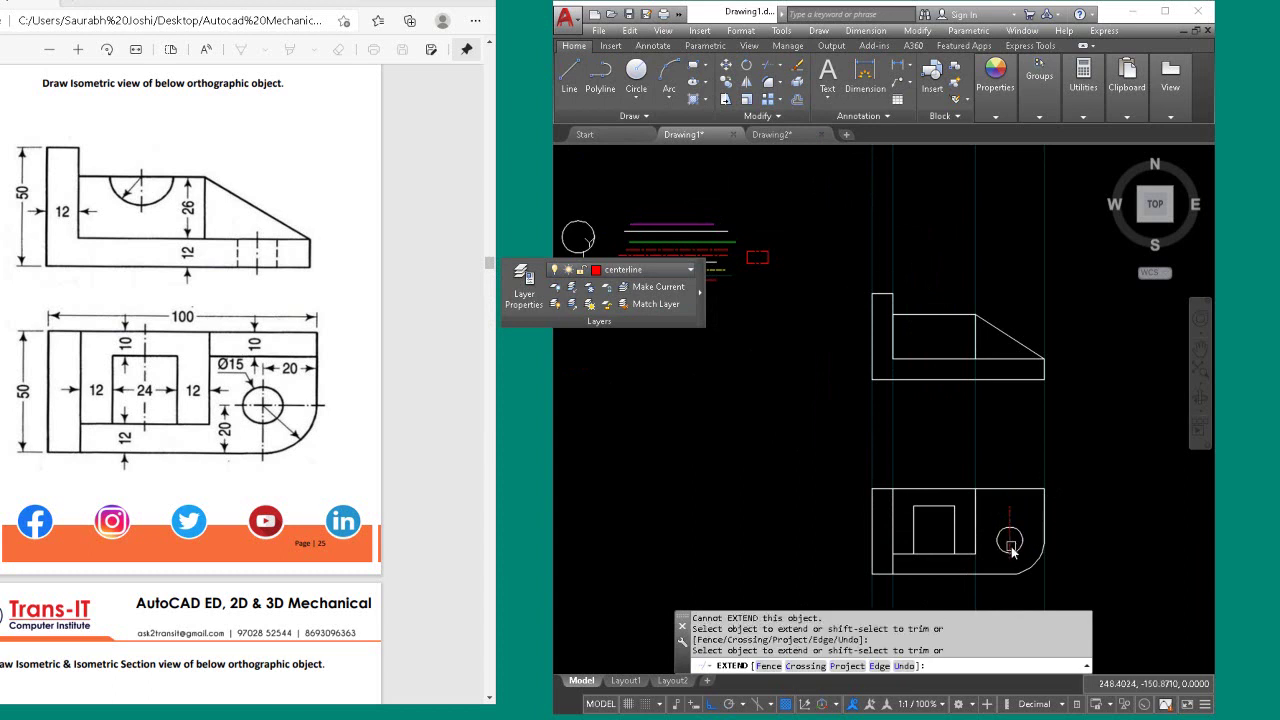
click(1009, 540)
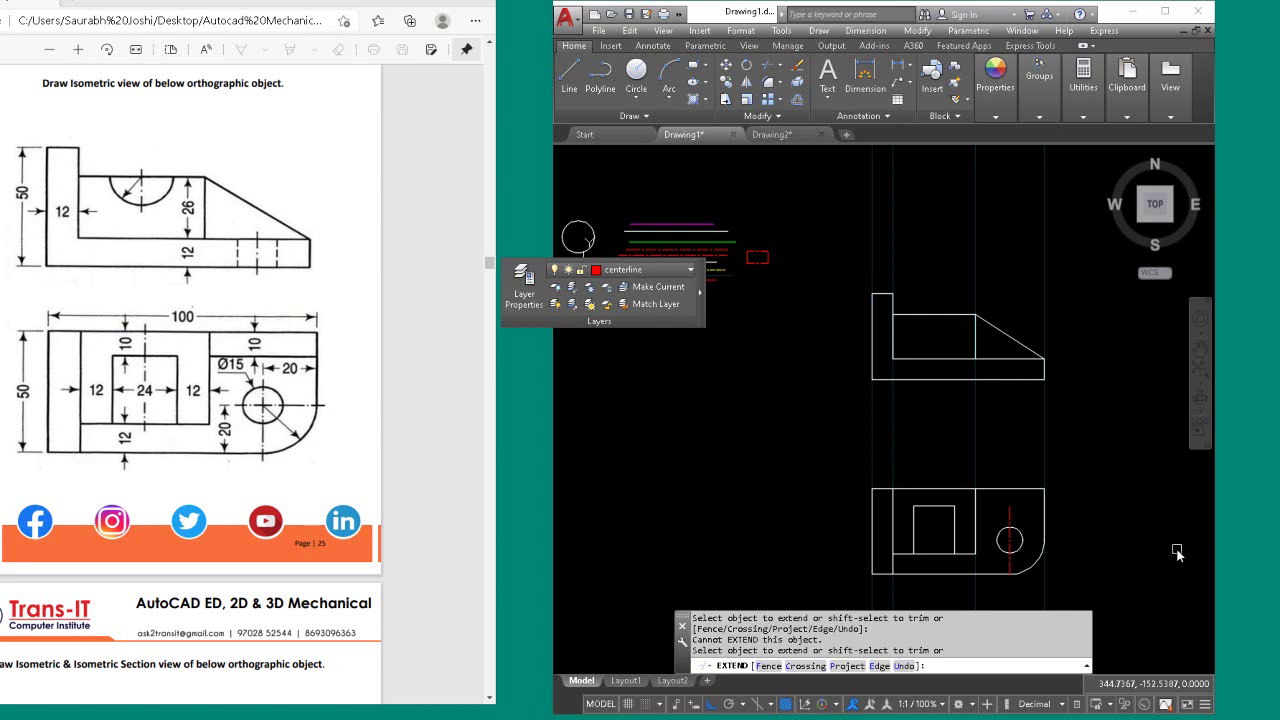
key(Return)
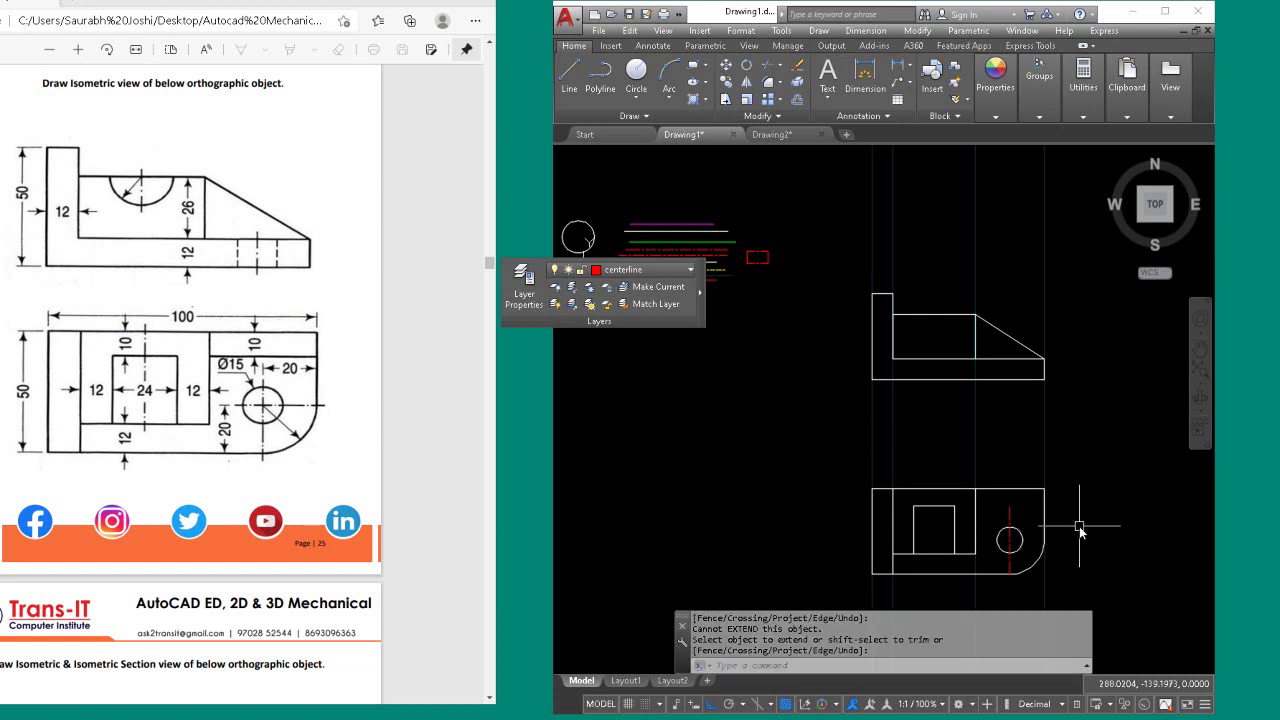
Draw a horizontal centerline from the hole centre and extend it past the right edge.
text(l)
key(Return)
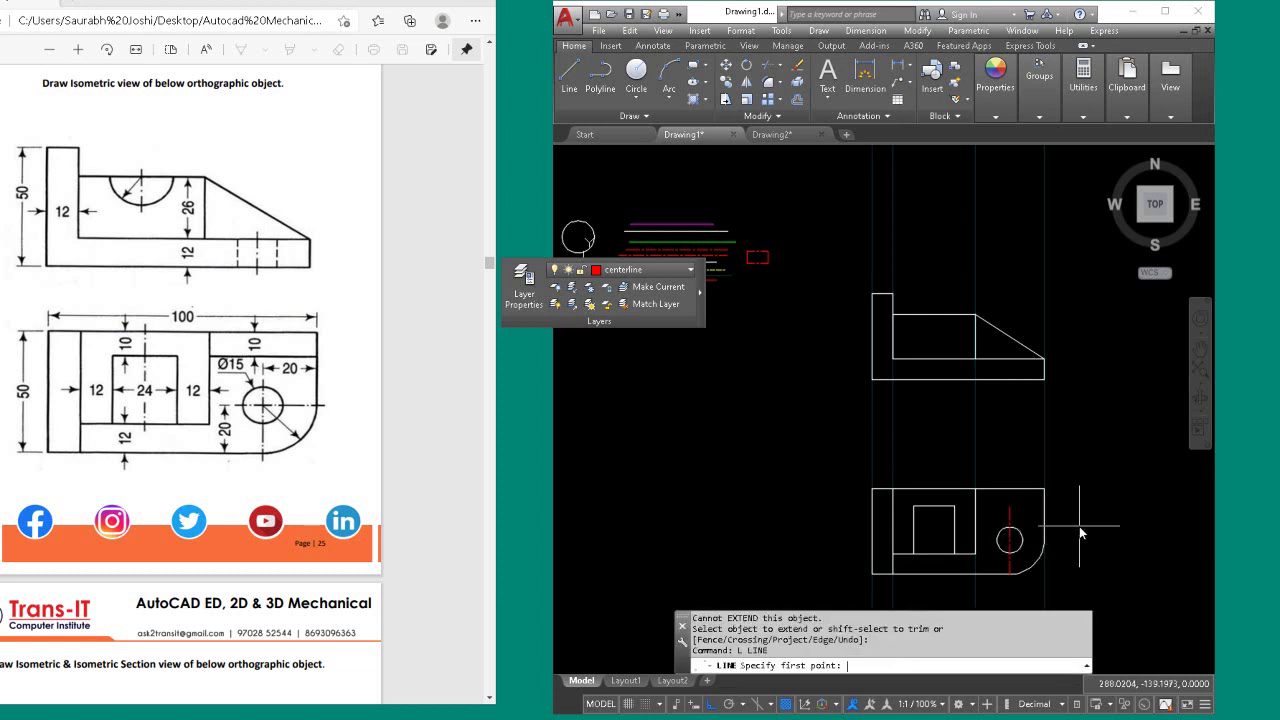
click(1010, 541)
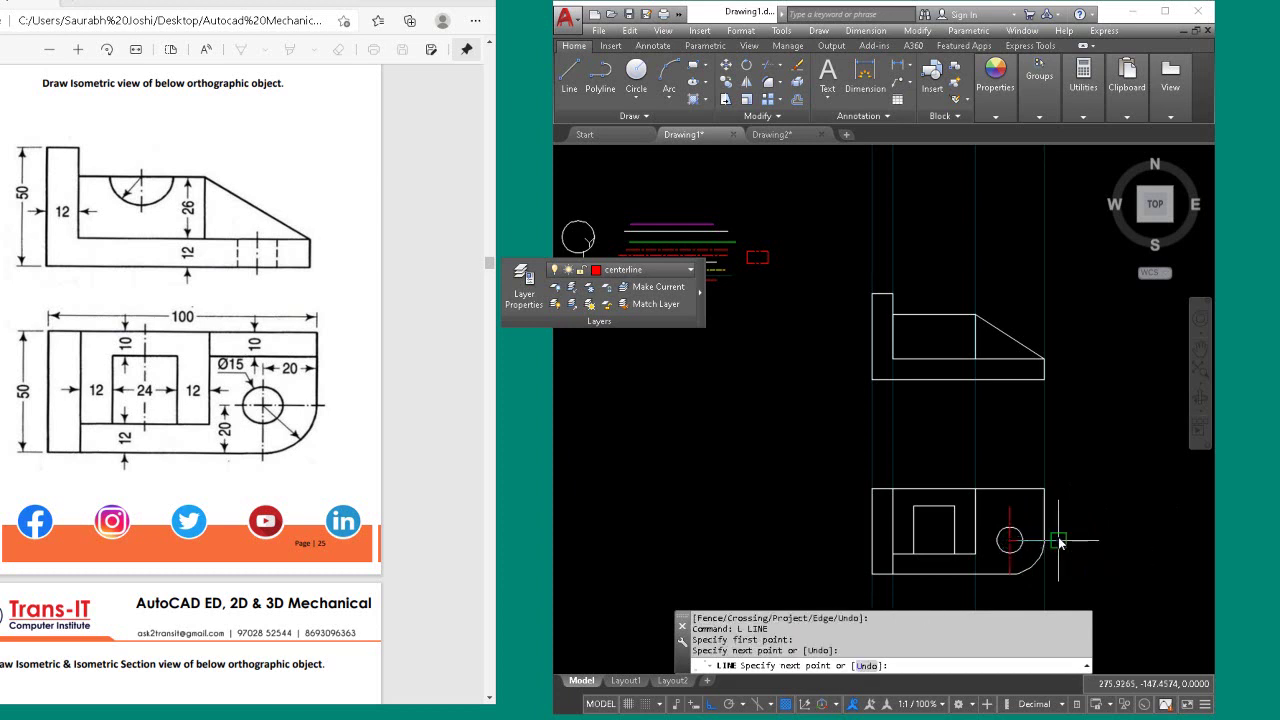
click(1060, 541)
key(Return)
text(e)
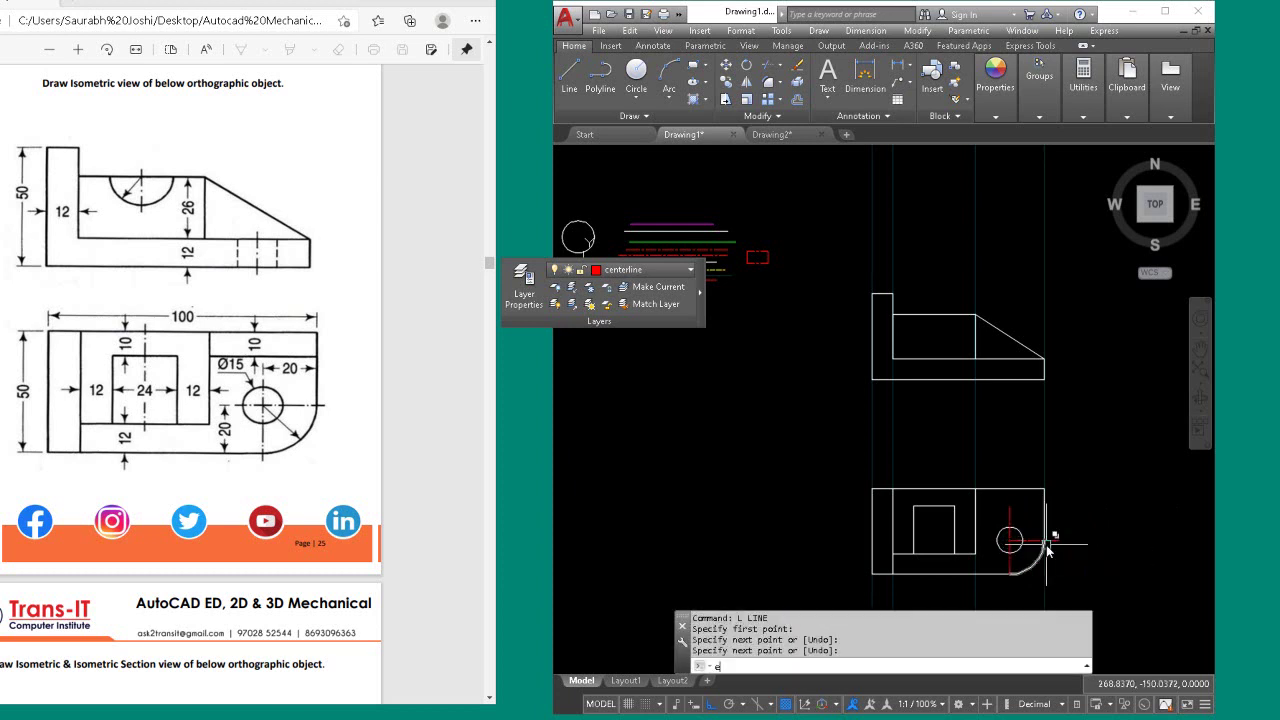
key(Return)
key(Return)
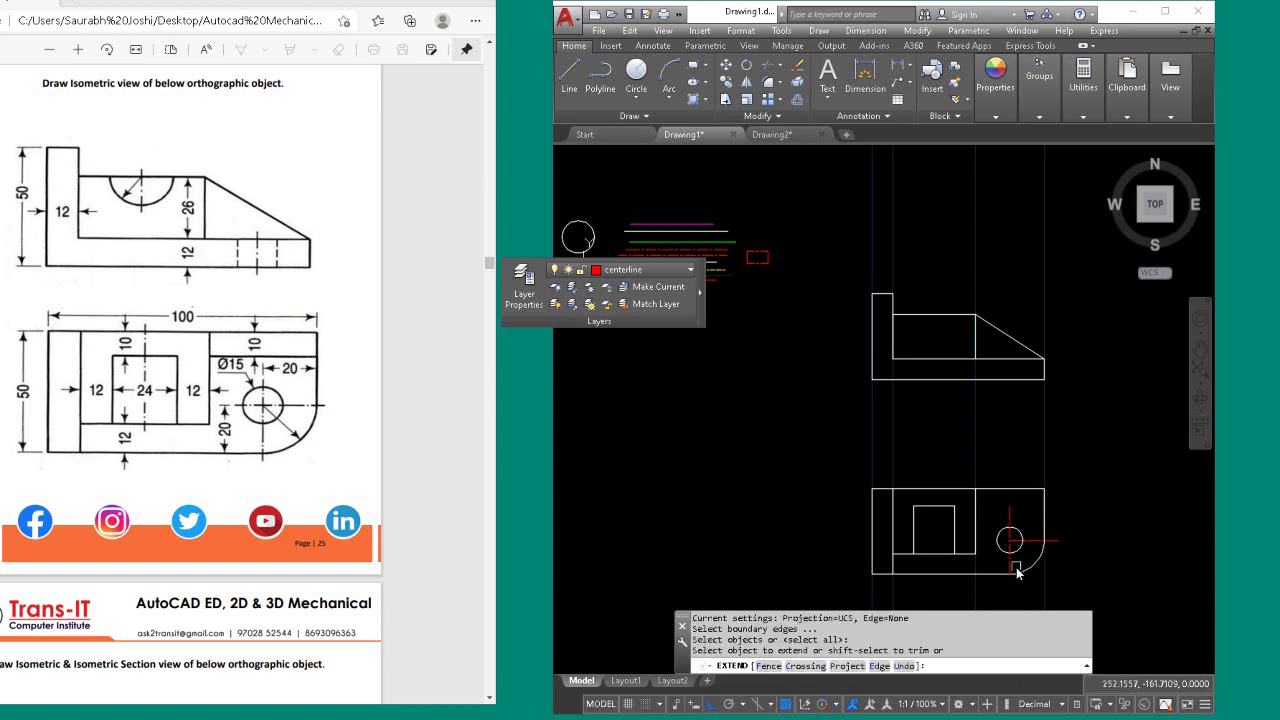
click(1026, 548)
click(1024, 549)
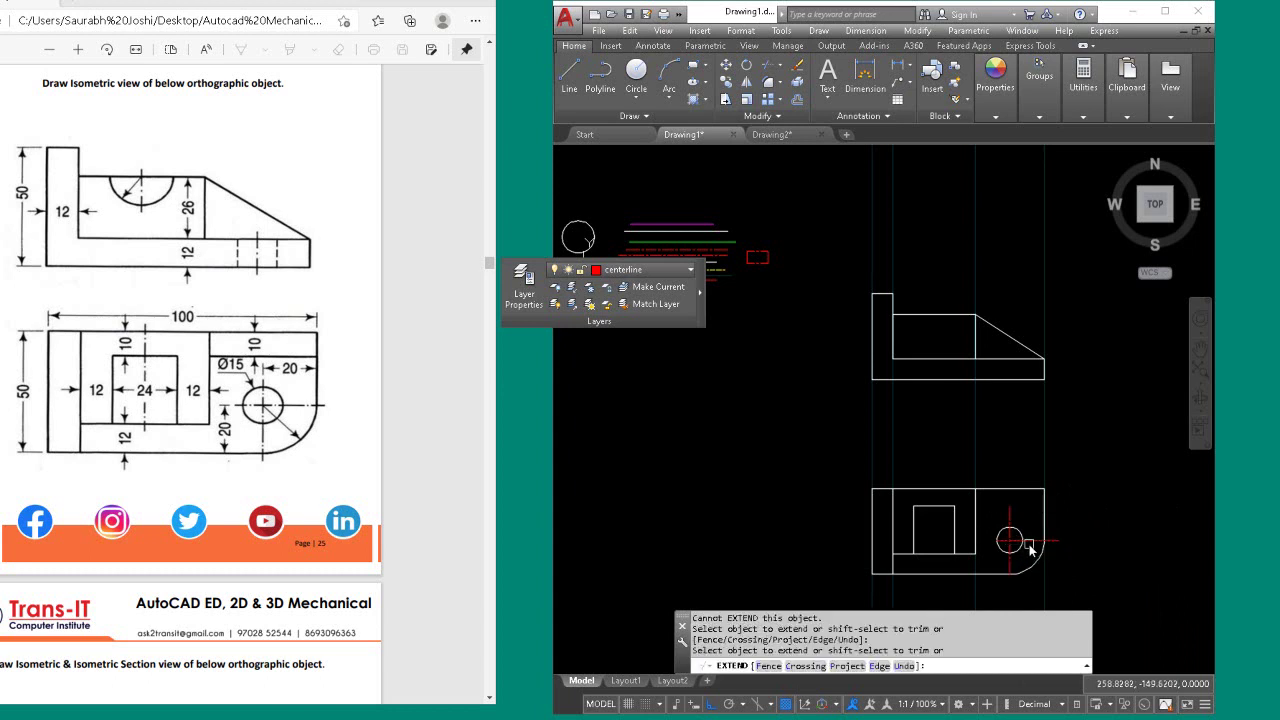
scroll(1018, 548, up, 4)
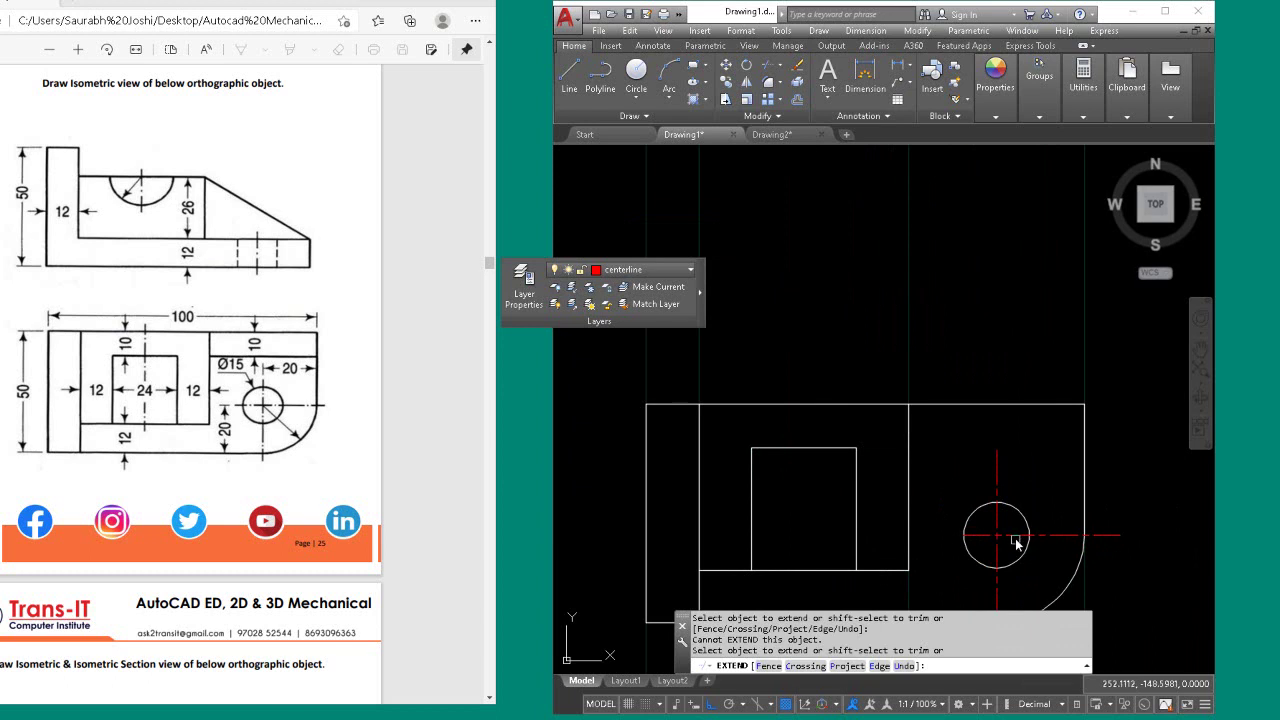
click(1014, 538)
click(1065, 499)
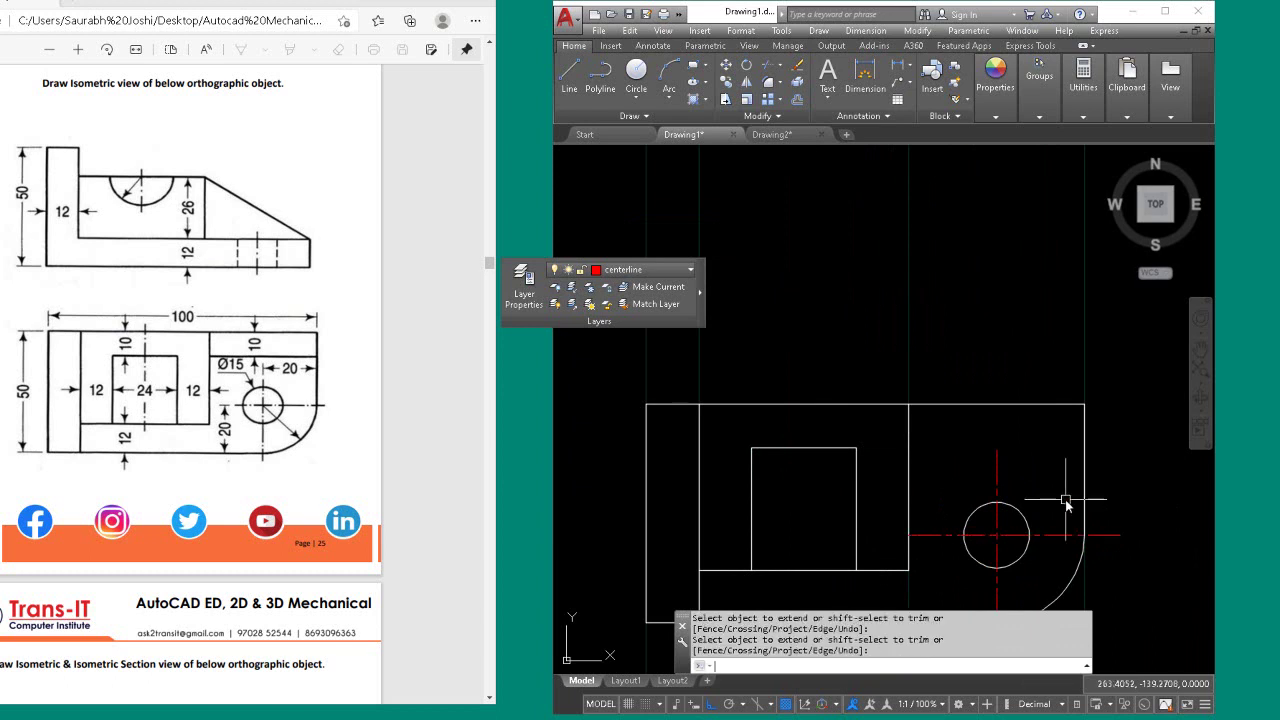
key(Return)
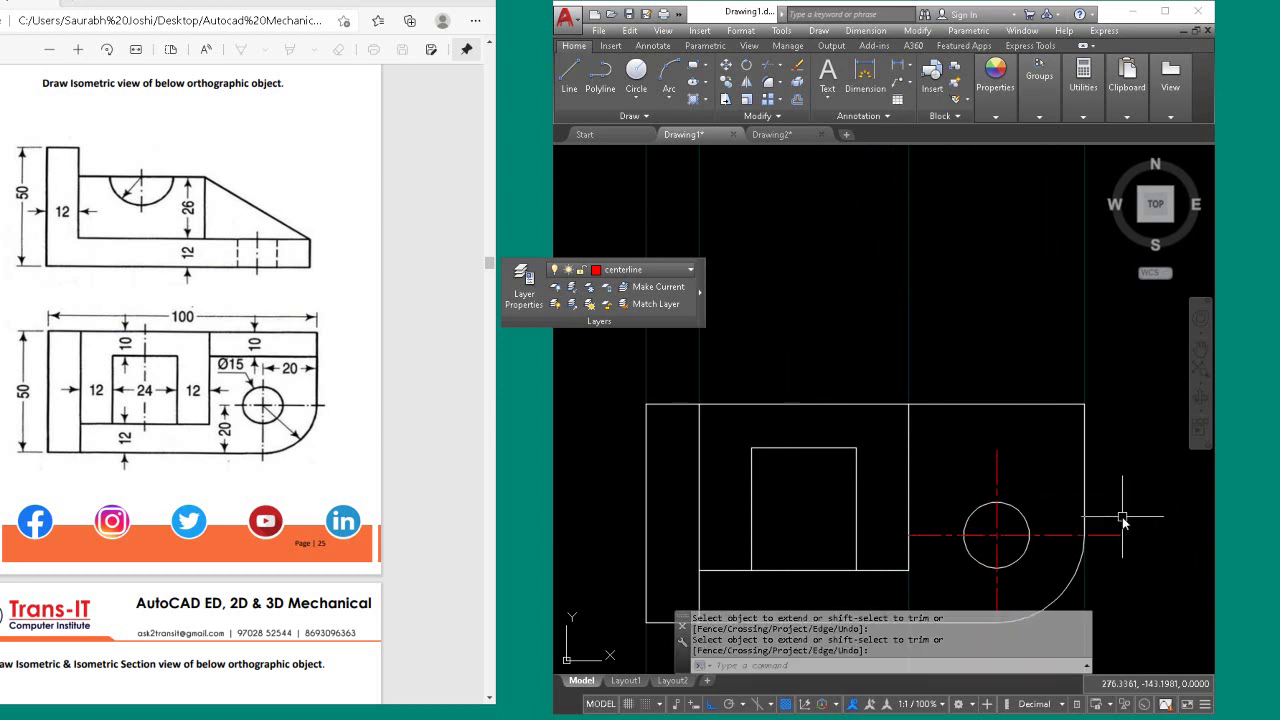
text(tr)
key(Return)
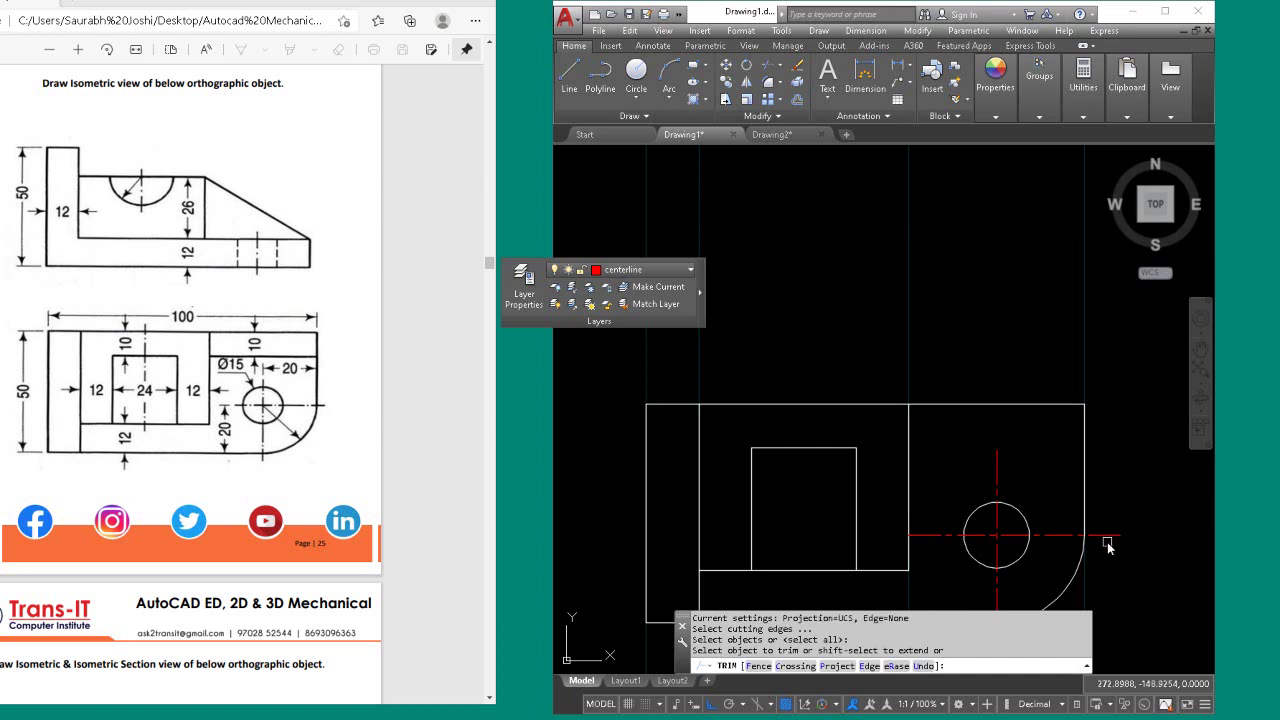
Trim the centerline stub beyond the rounded corner and make projection the current layer.
click(1108, 540)
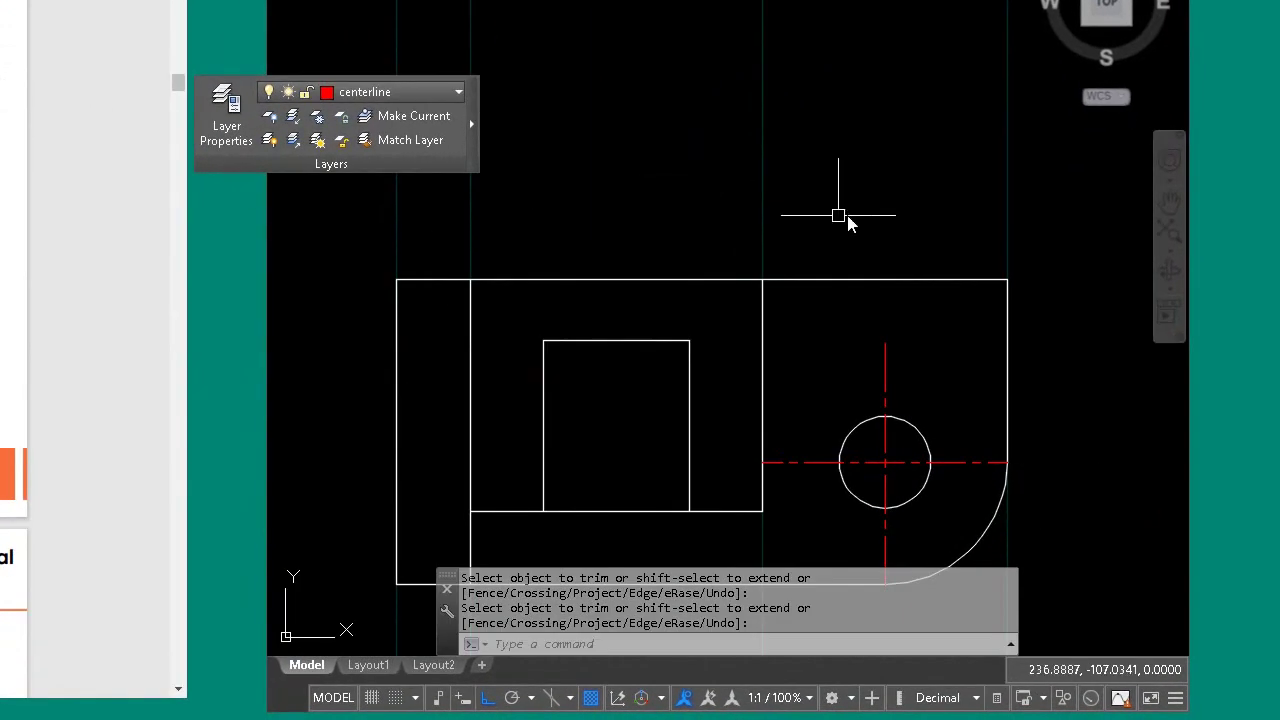
scroll(957, 473, down, 2)
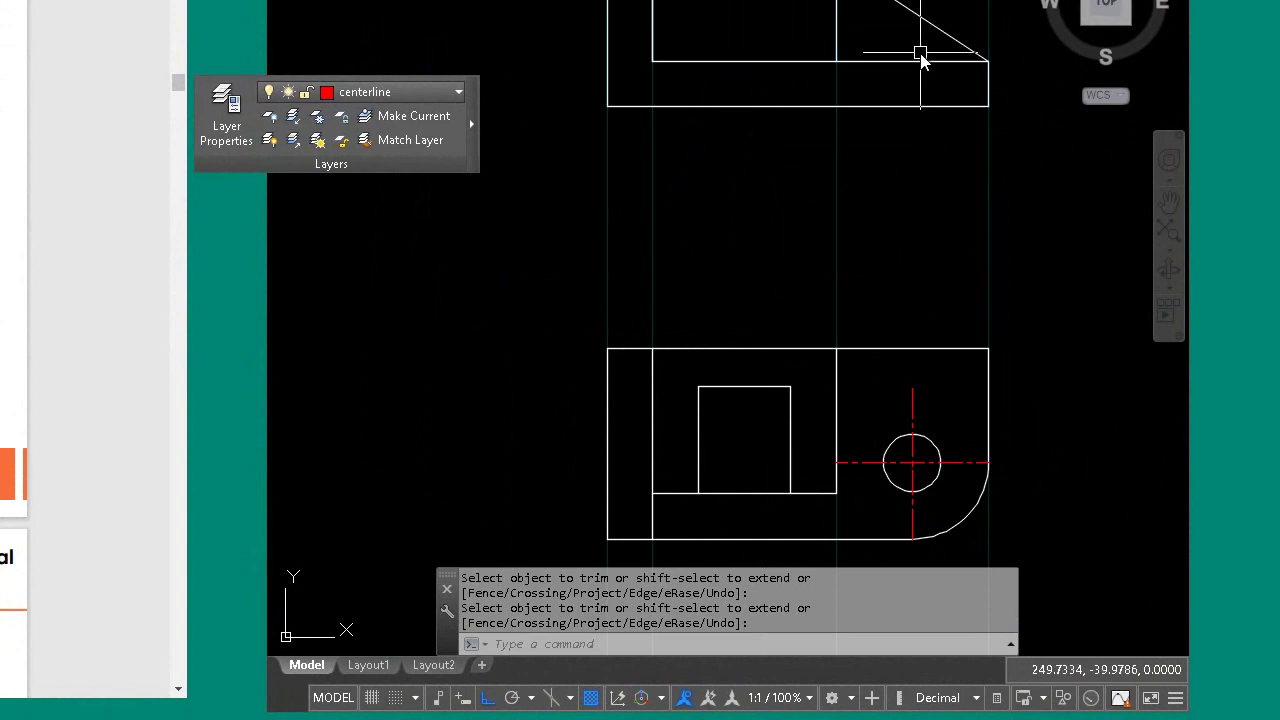
click(433, 91)
click(375, 237)
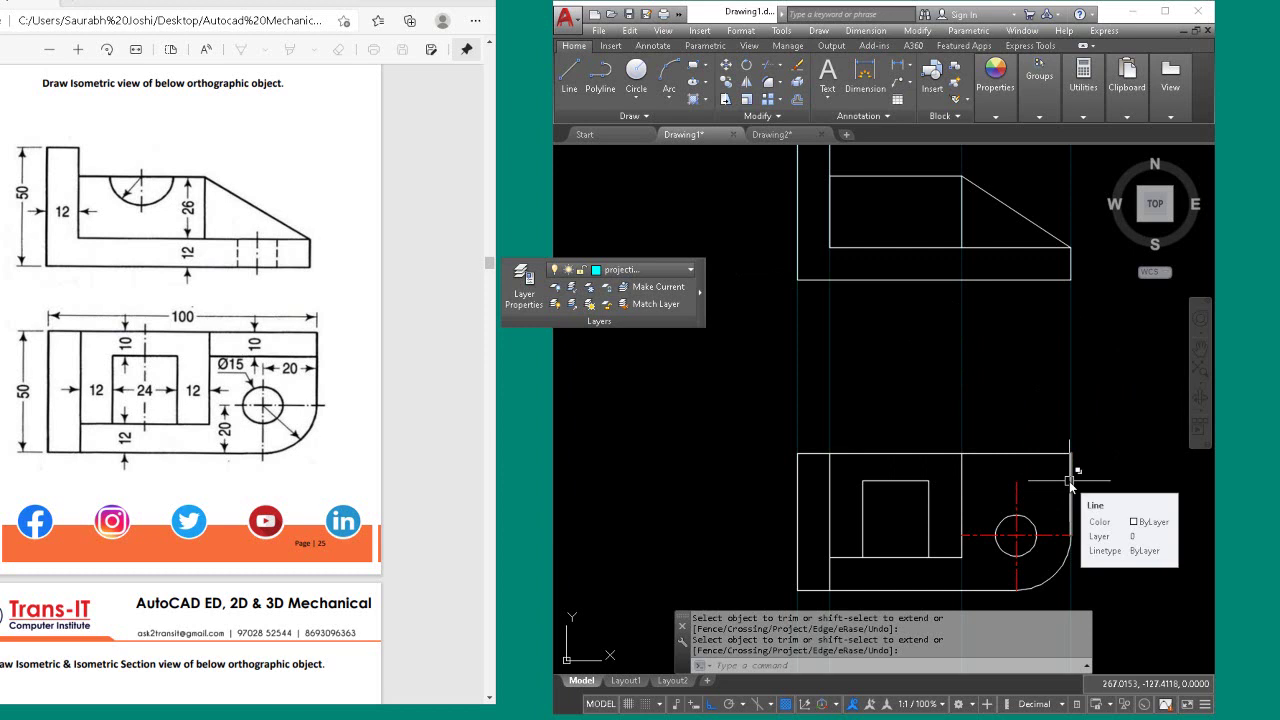
Offset the lower view's top edge 10 units downward.
text(o)
key(Return)
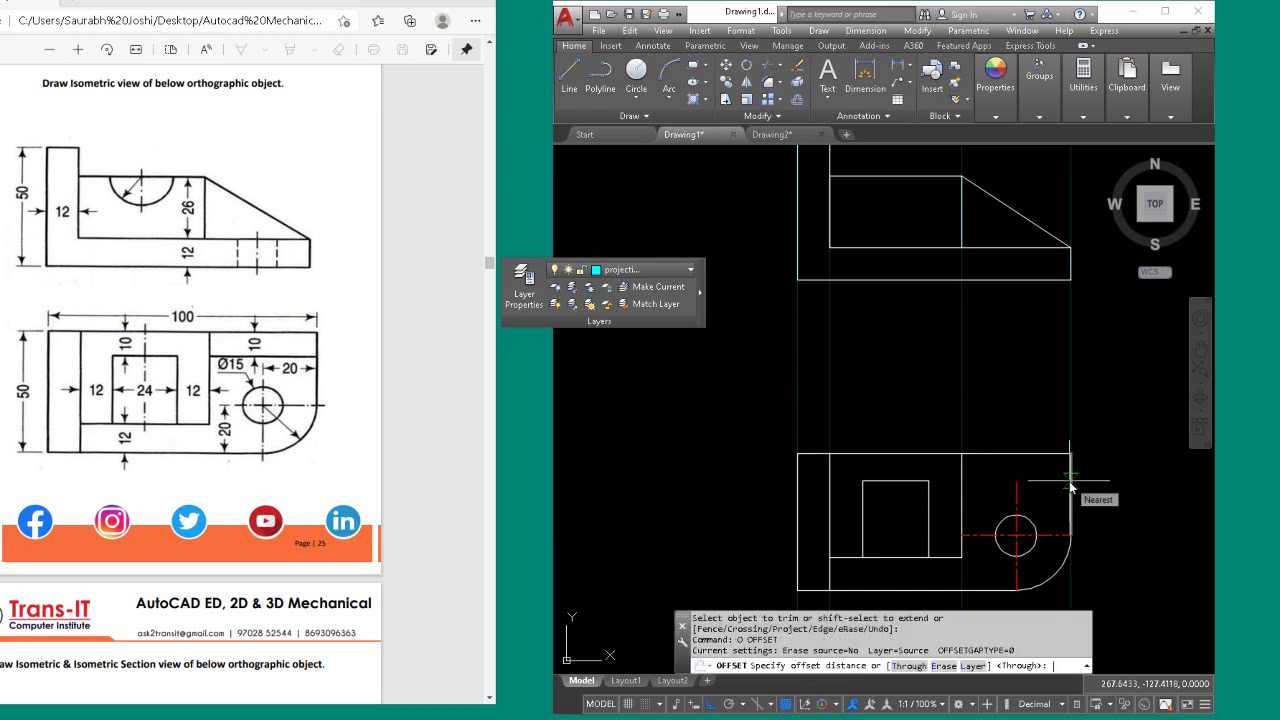
key(Return)
click(1049, 455)
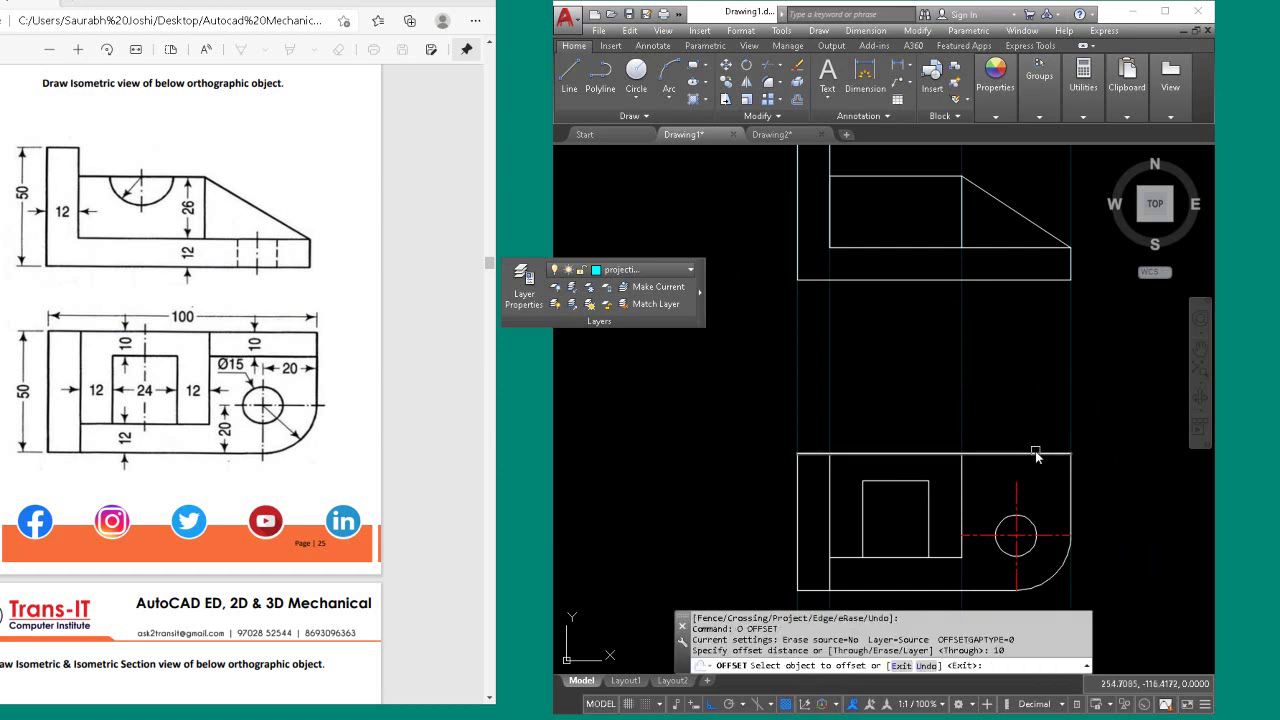
click(1040, 490)
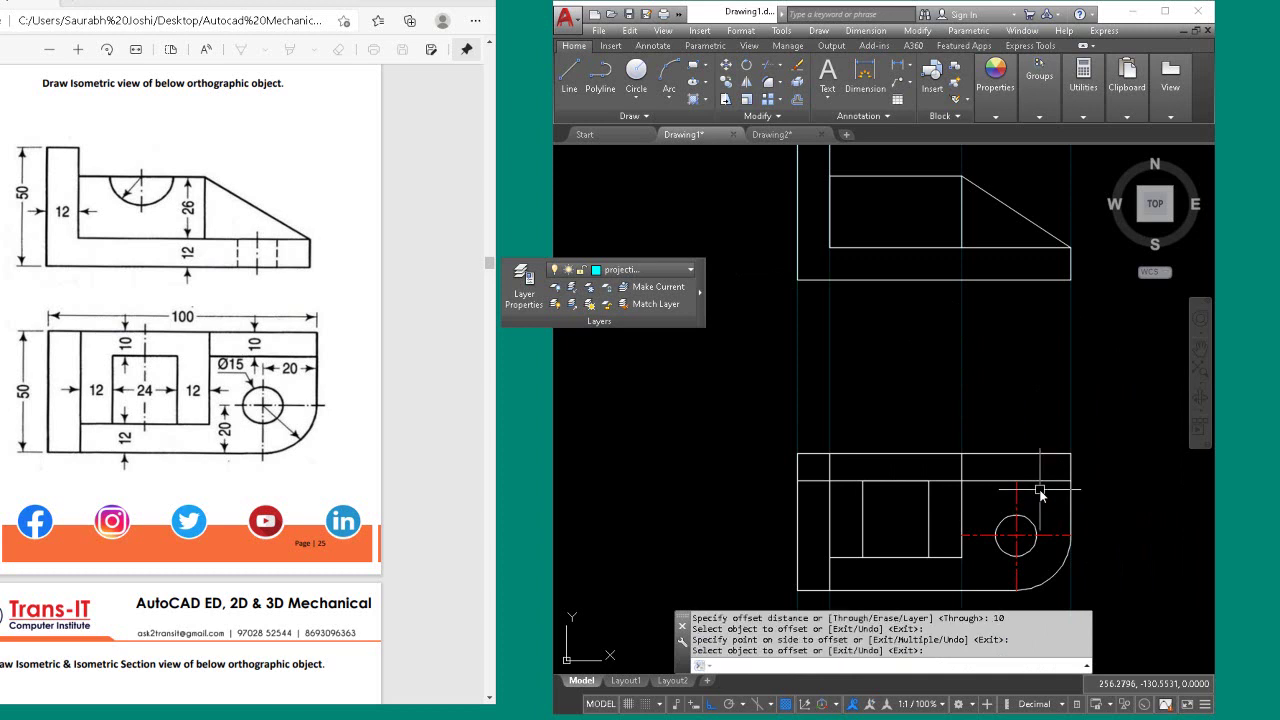
Trim the offset line so it spans only the right-hand portion.
text(t)
key(Return)
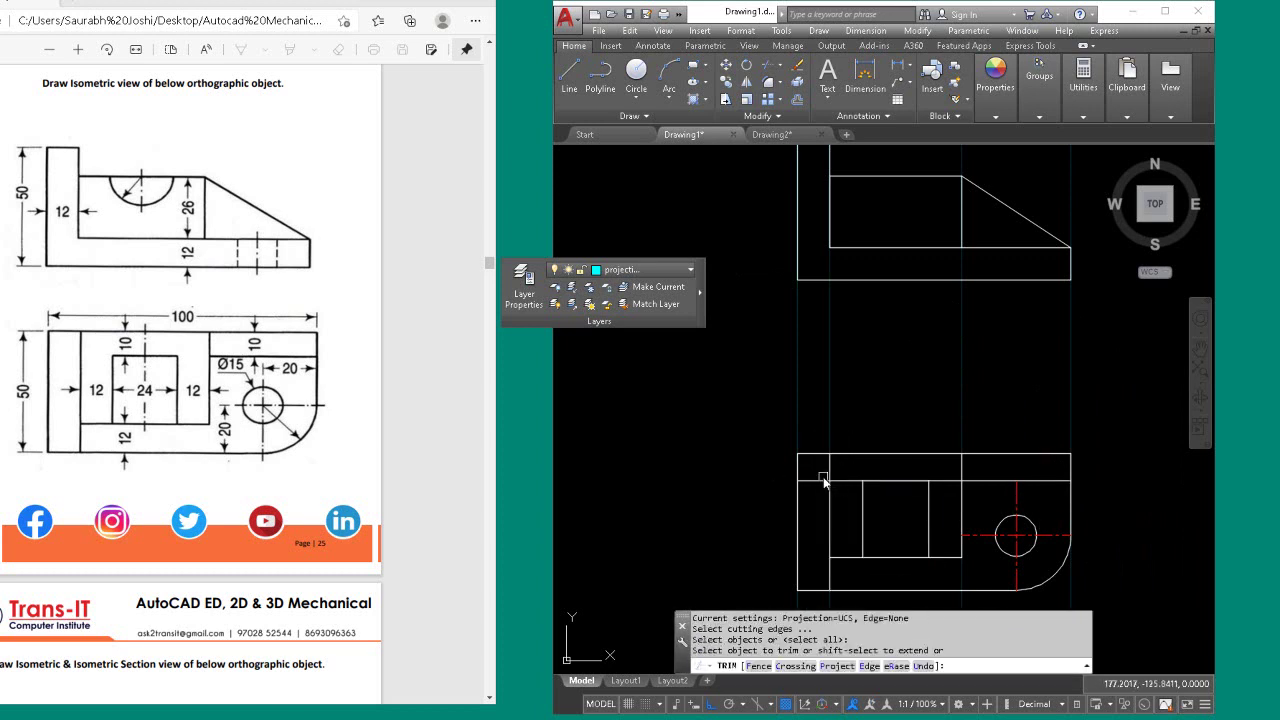
click(820, 483)
click(842, 483)
click(880, 481)
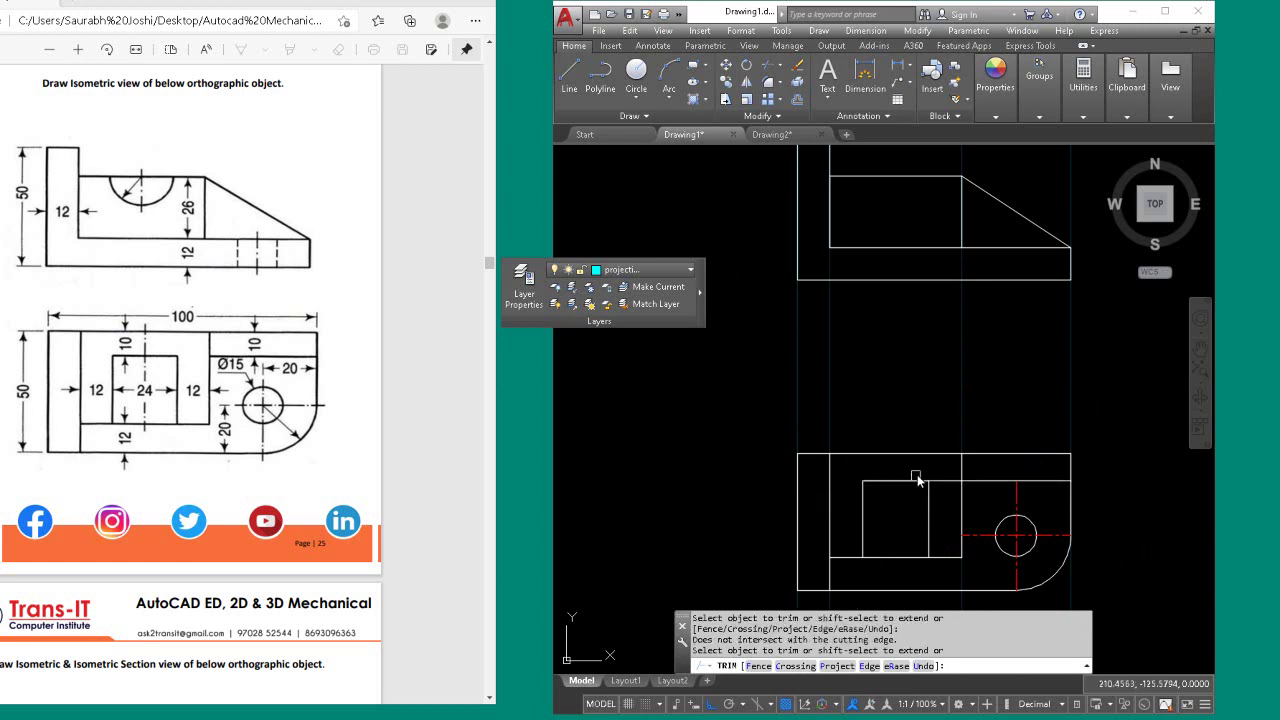
click(955, 481)
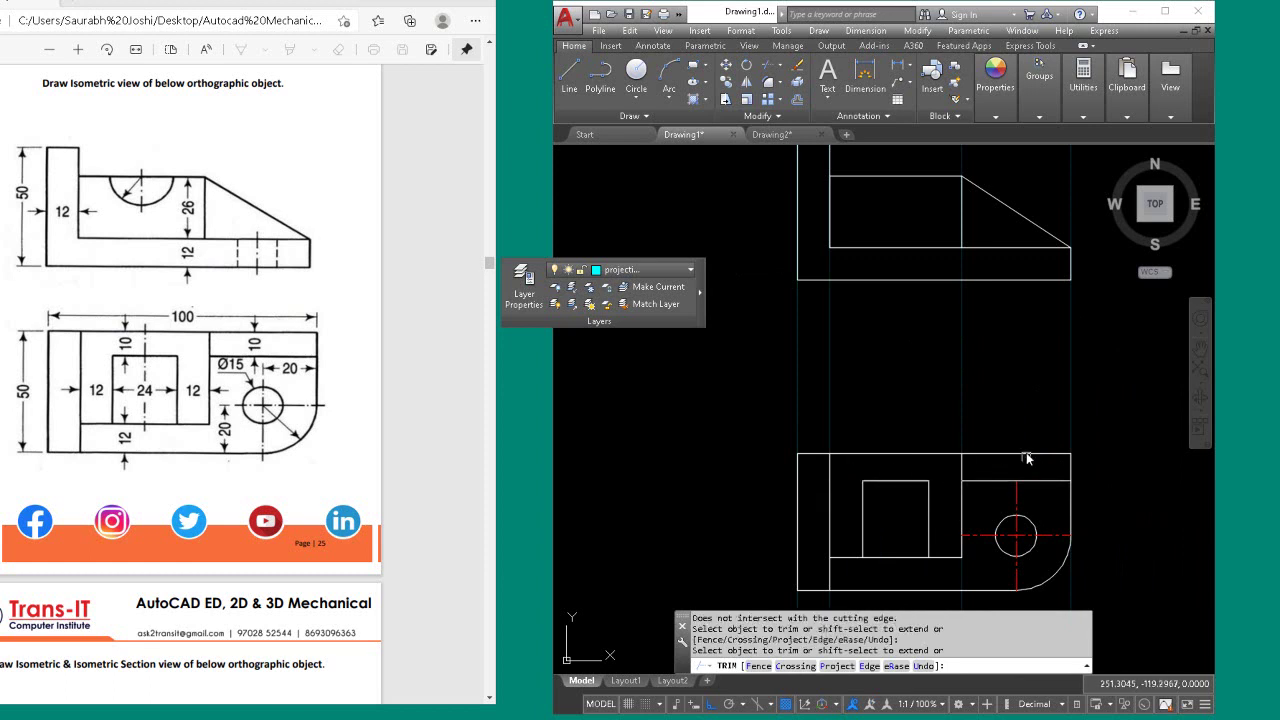
key(Return)
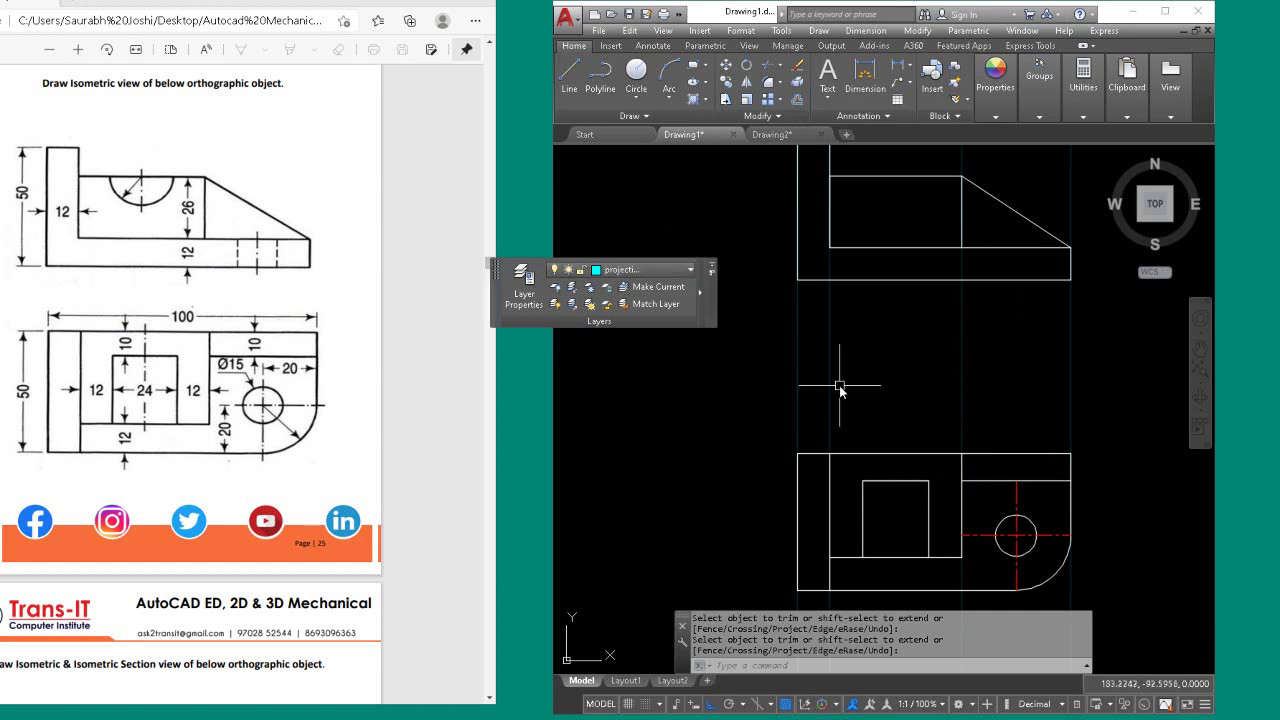
Add vertical construction lines through the inner rectangle's left edge, centre, right edge and the hole's left edge.
click(654, 270)
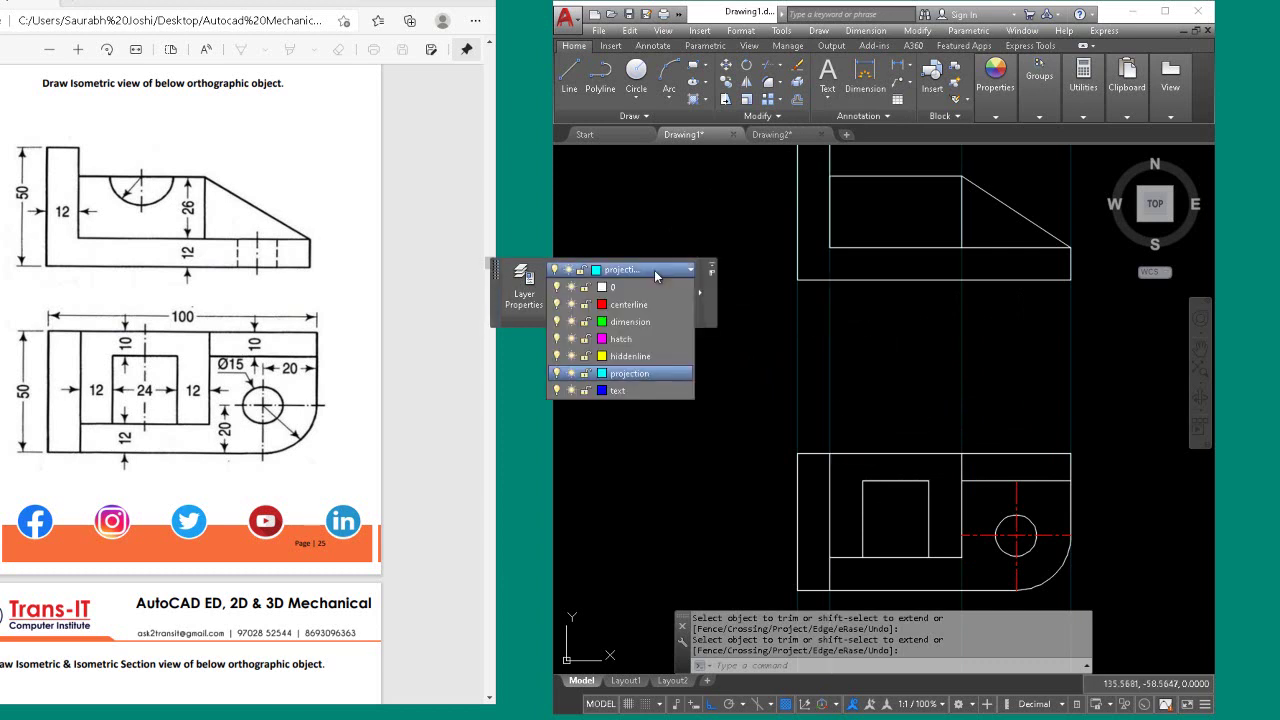
click(654, 270)
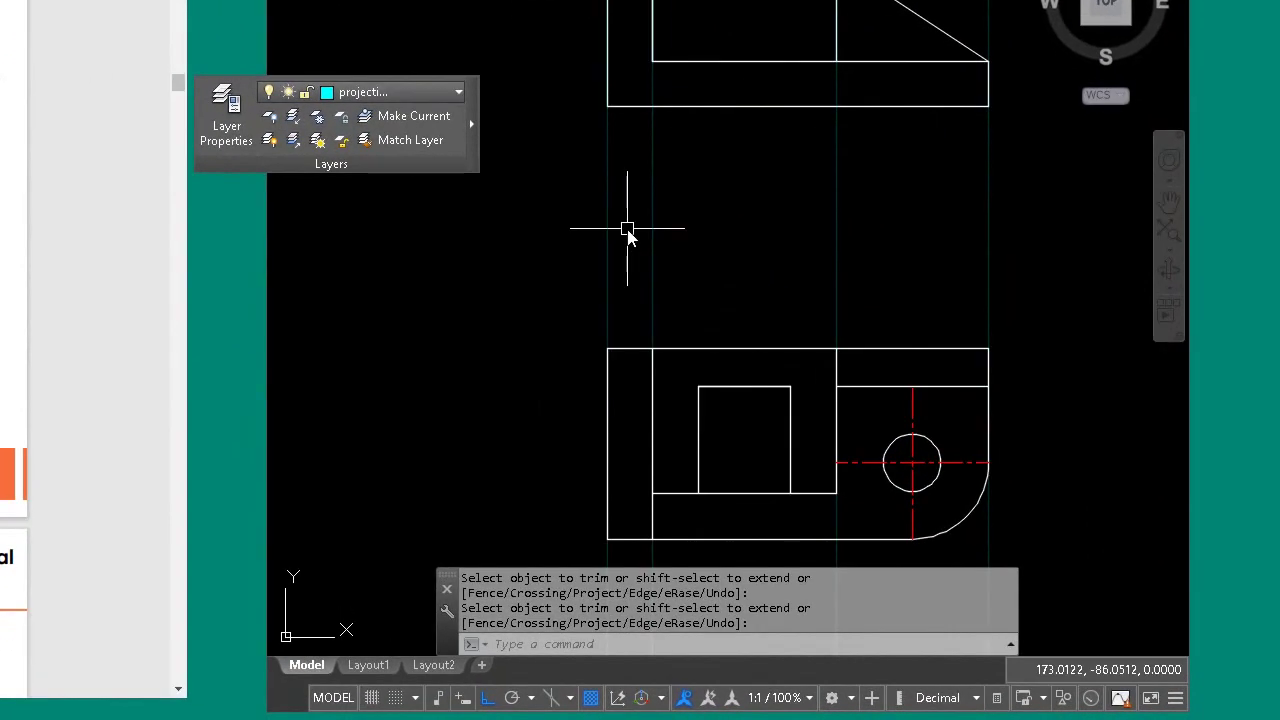
text(xl)
key(Return)
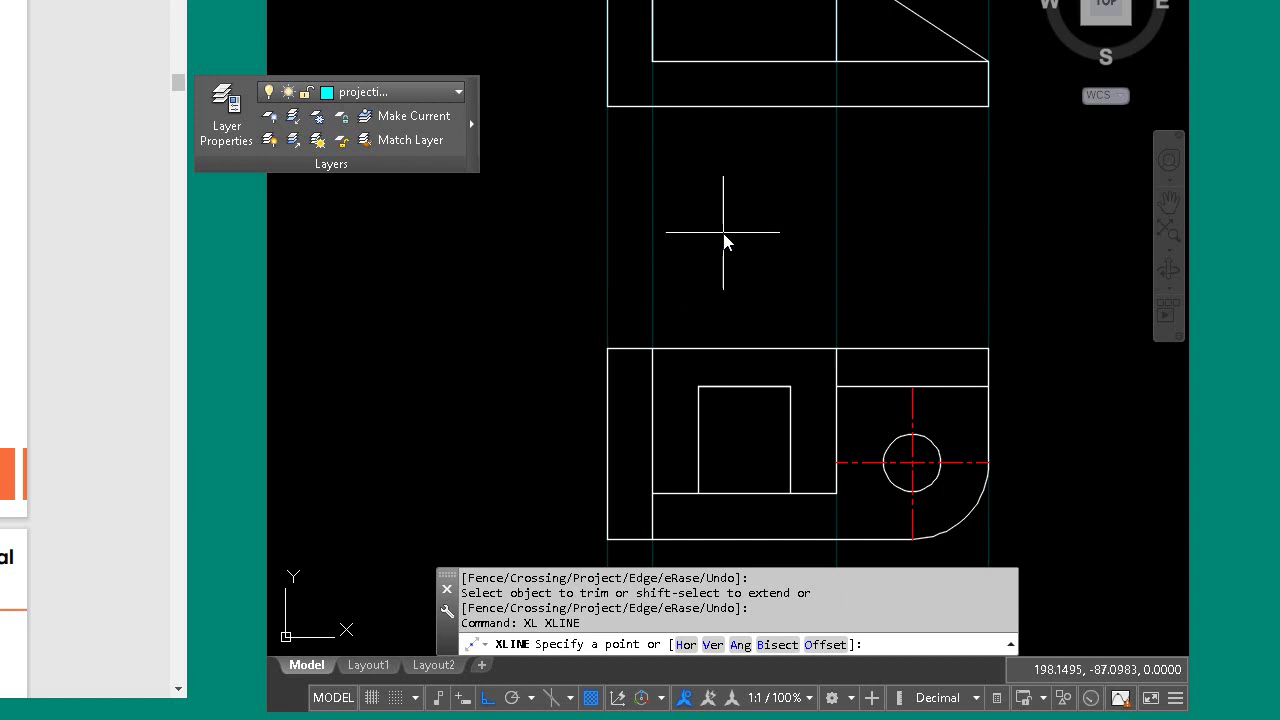
key(Return)
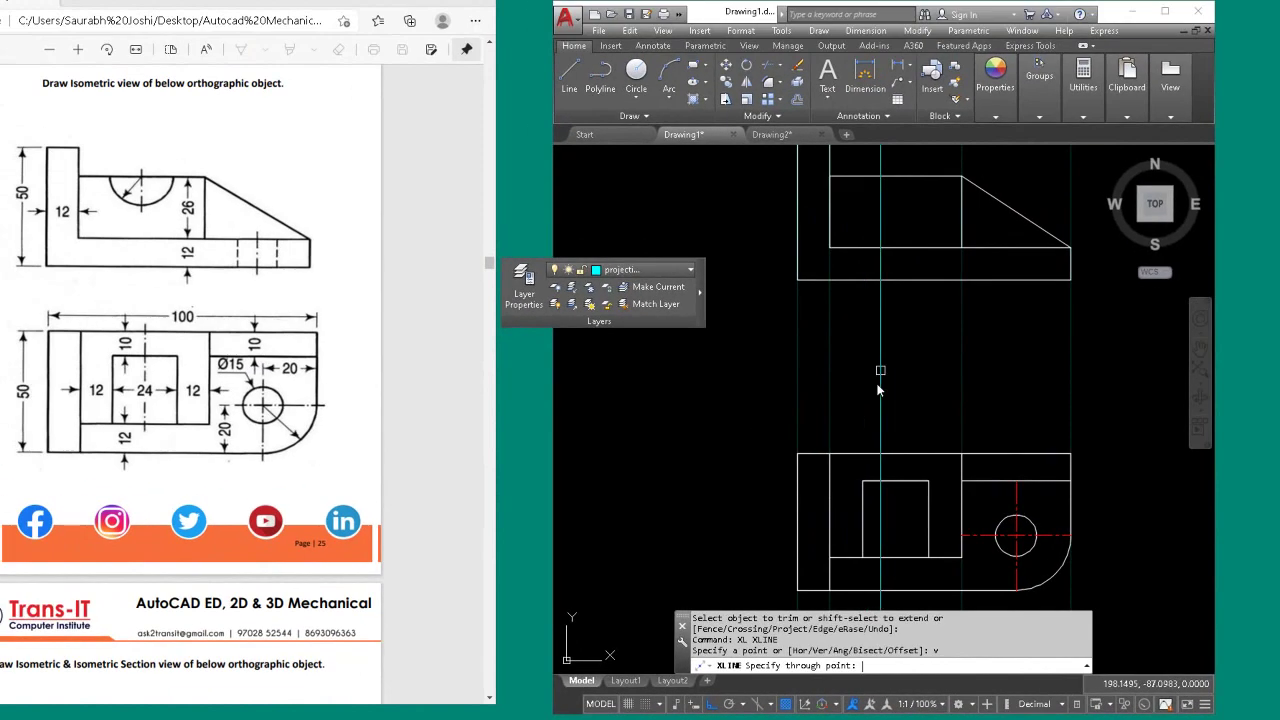
click(862, 481)
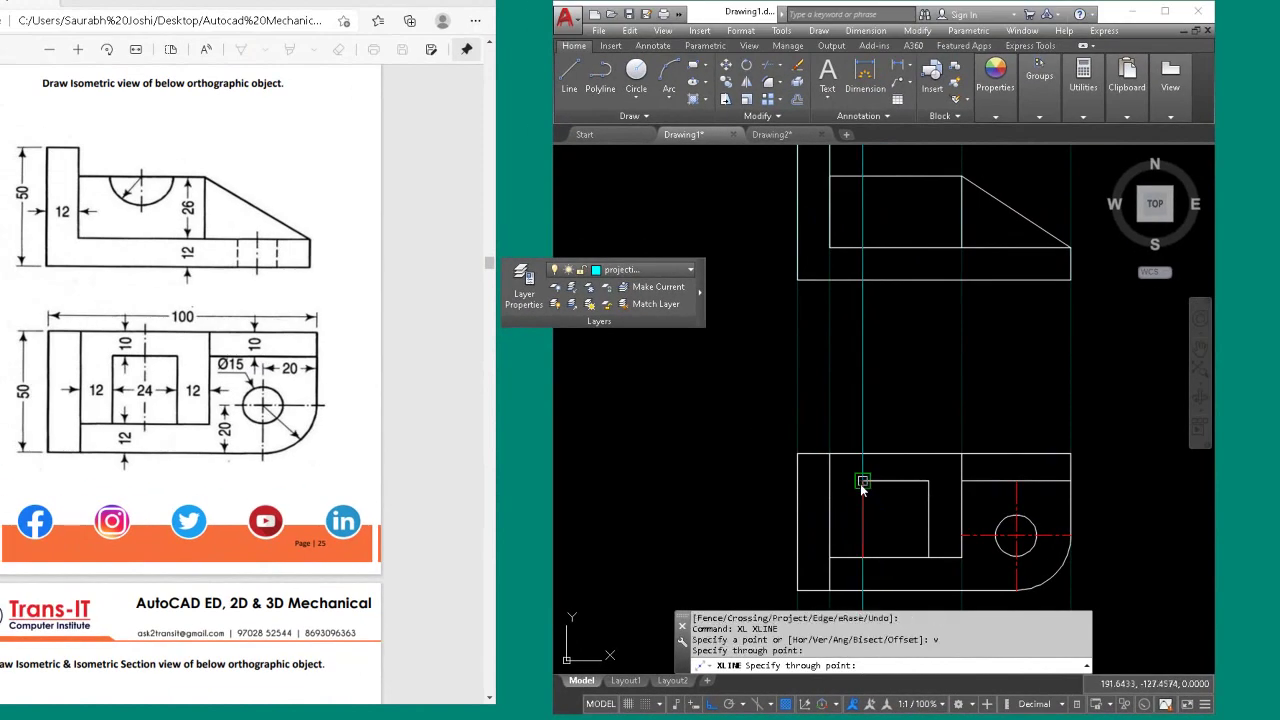
click(896, 486)
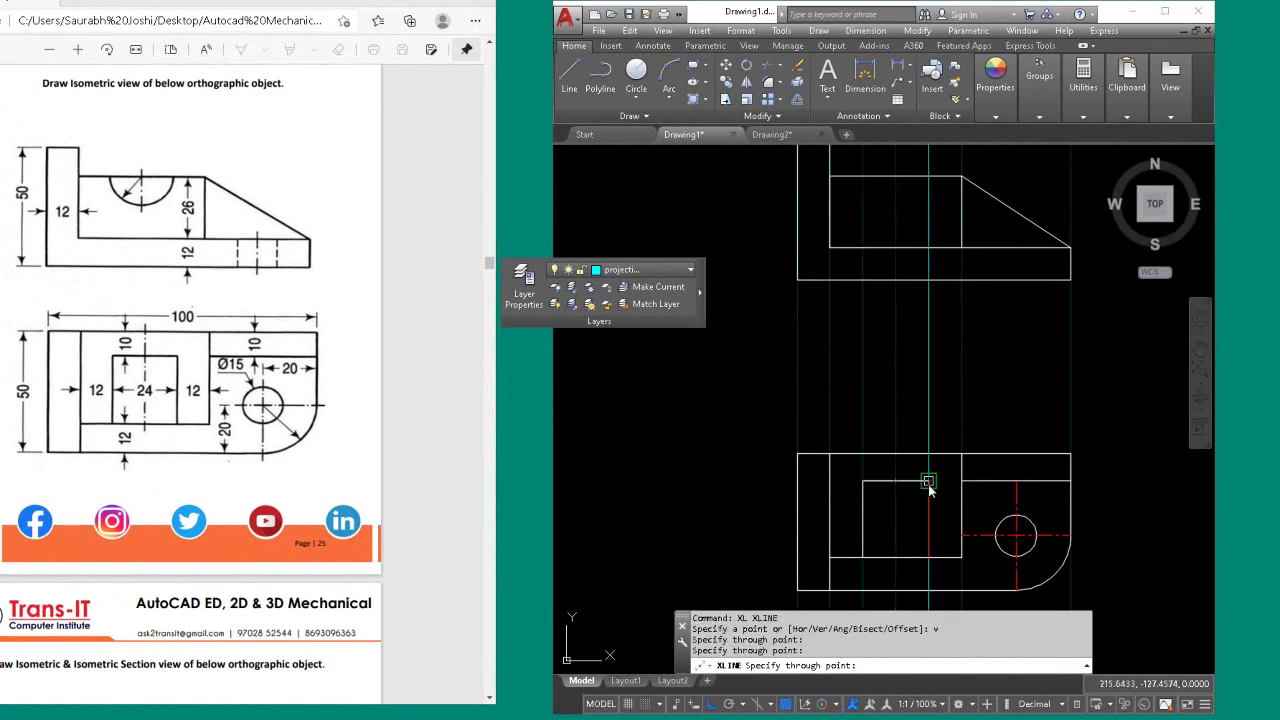
click(928, 483)
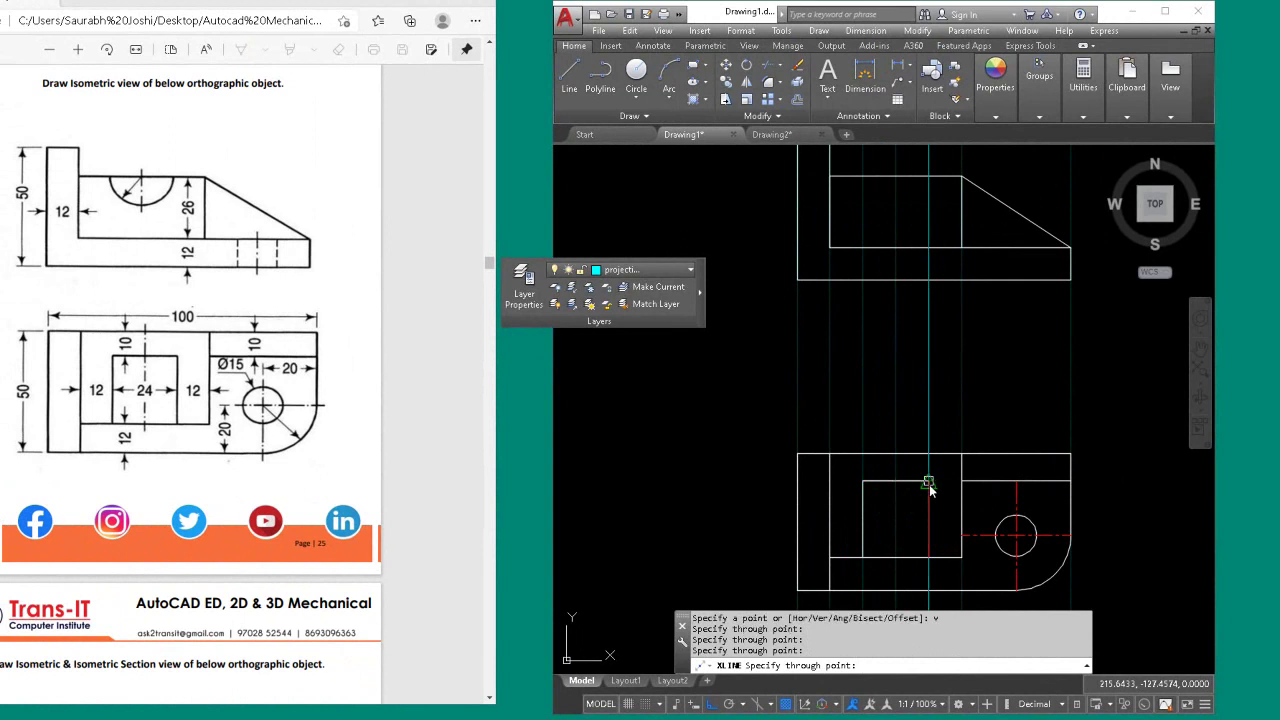
click(995, 535)
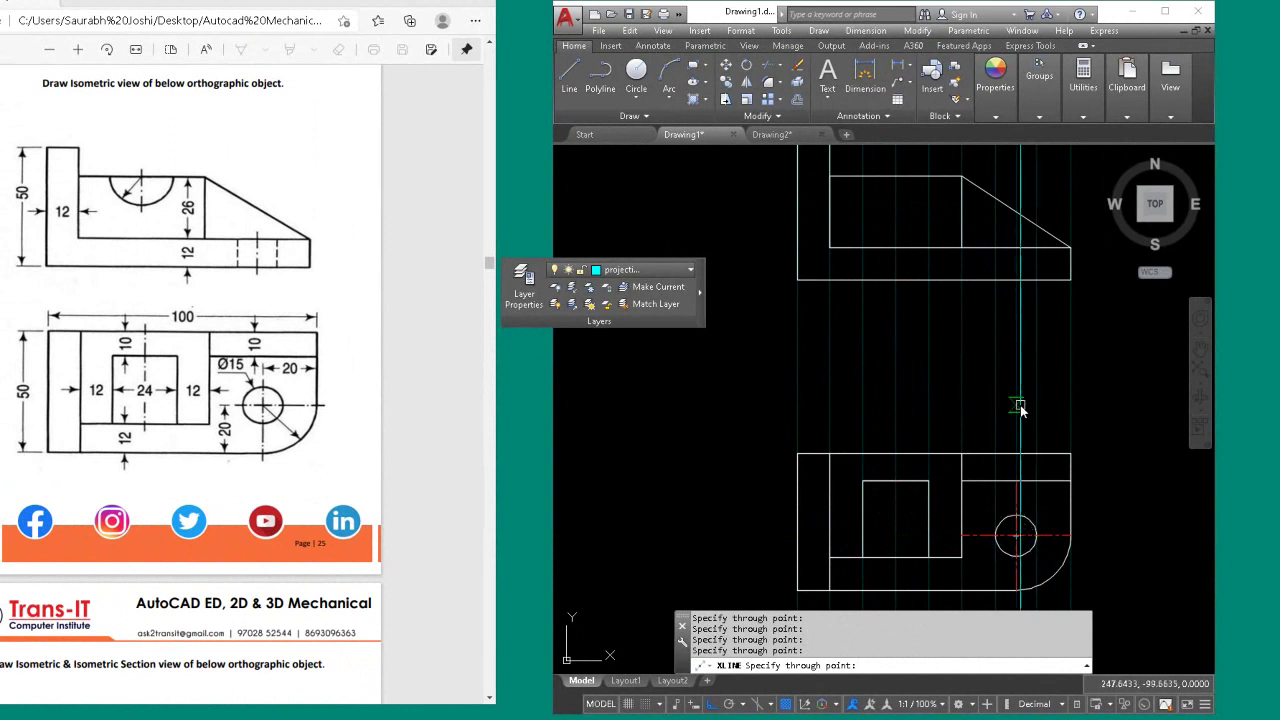
key(Return)
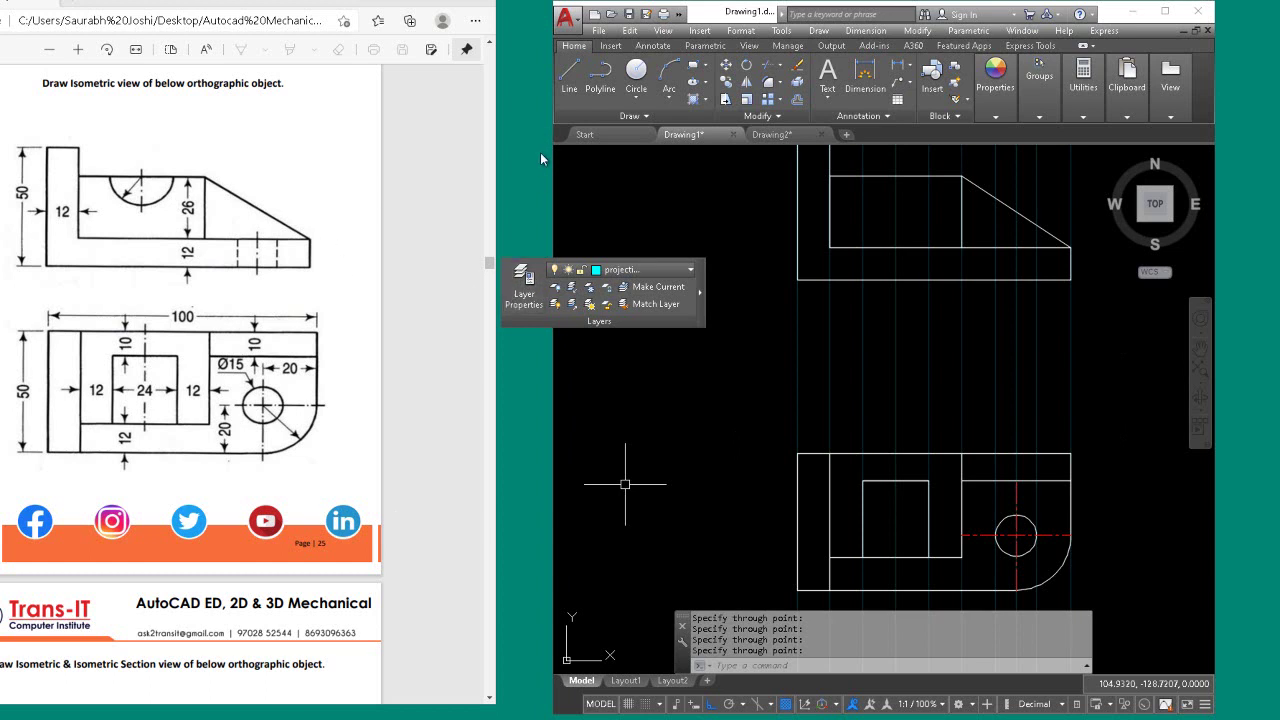
Make centerline the current layer.
click(680, 269)
click(630, 304)
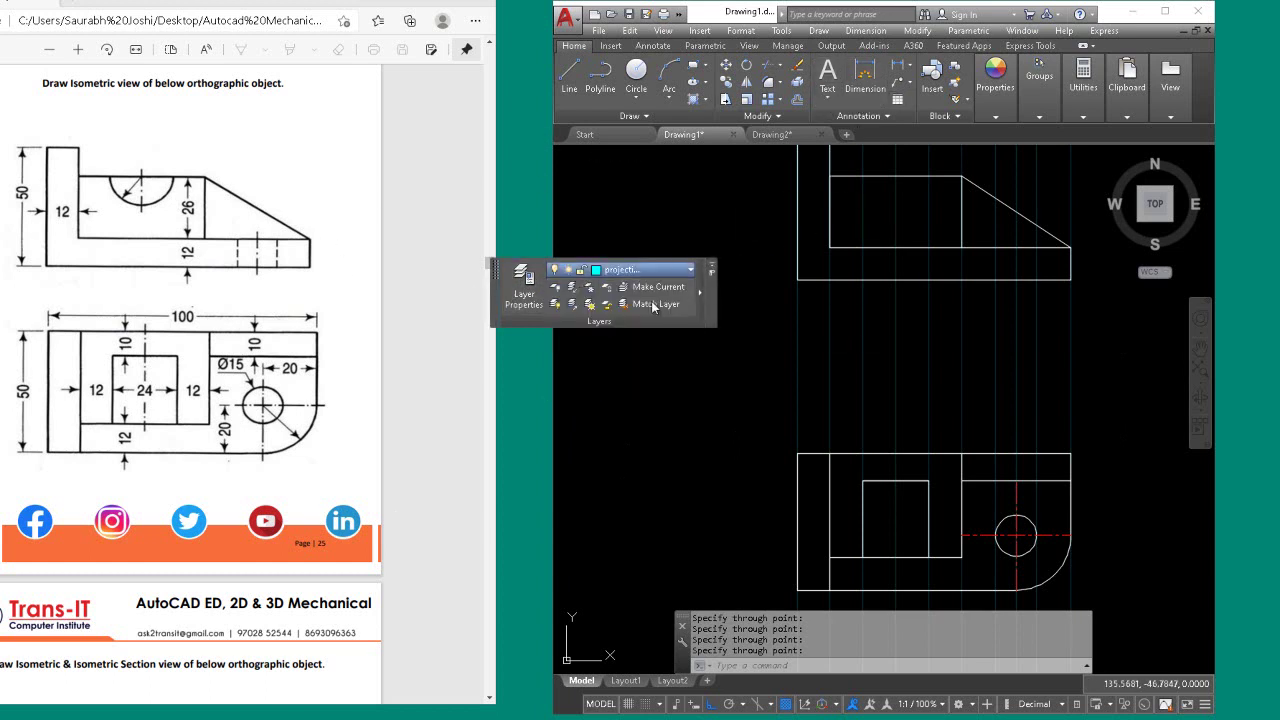
text(l)
key(Return)
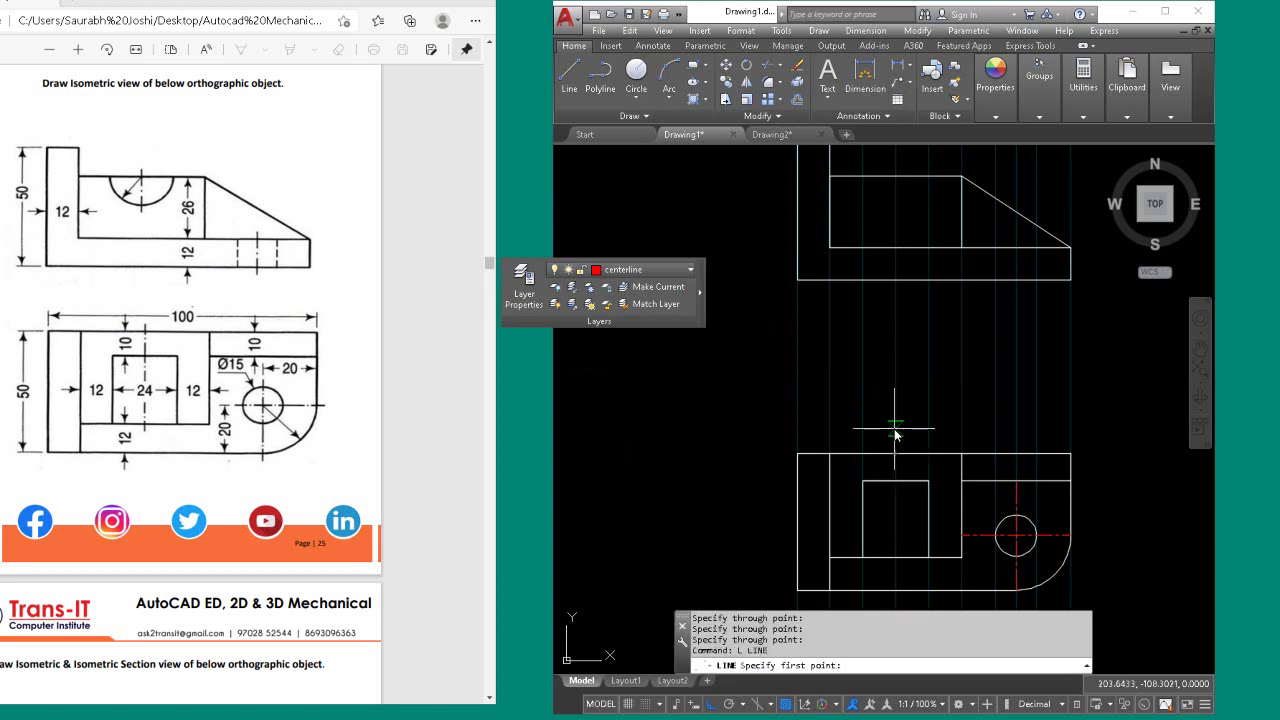
Draw a vertical centerline through the inner square's middle, then make layer 0 current.
click(896, 432)
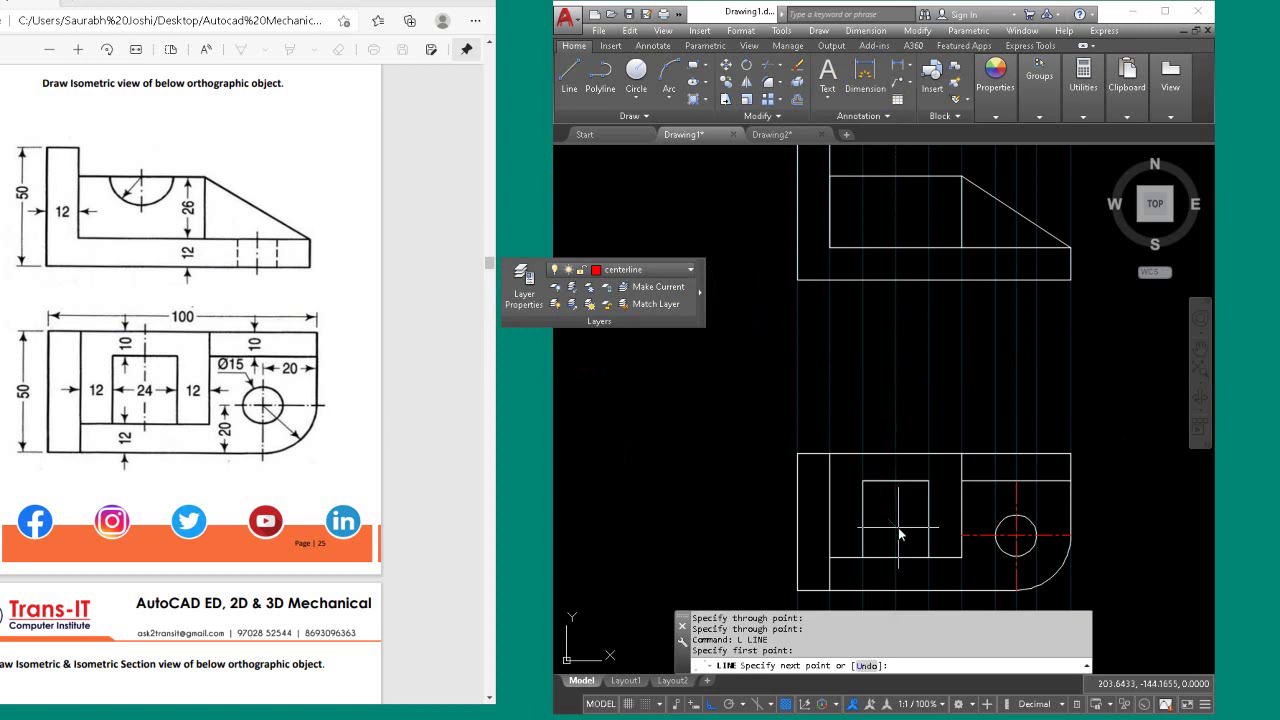
click(899, 578)
key(Return)
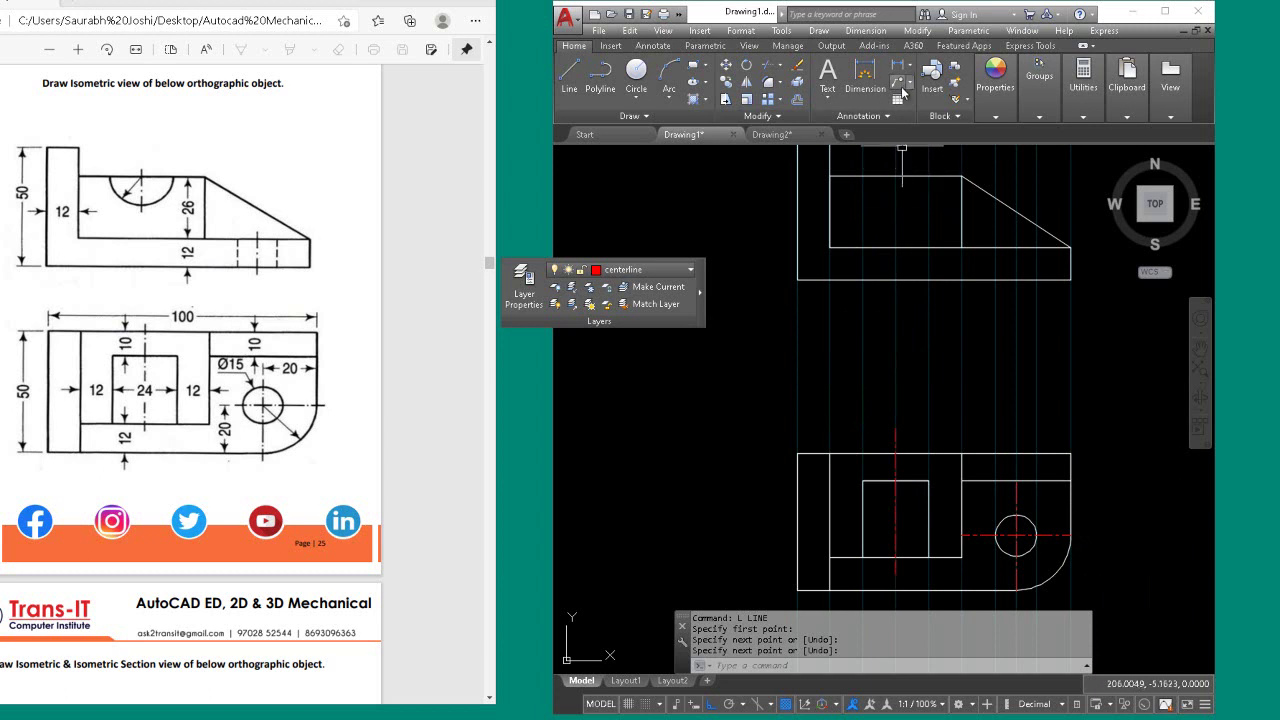
click(655, 270)
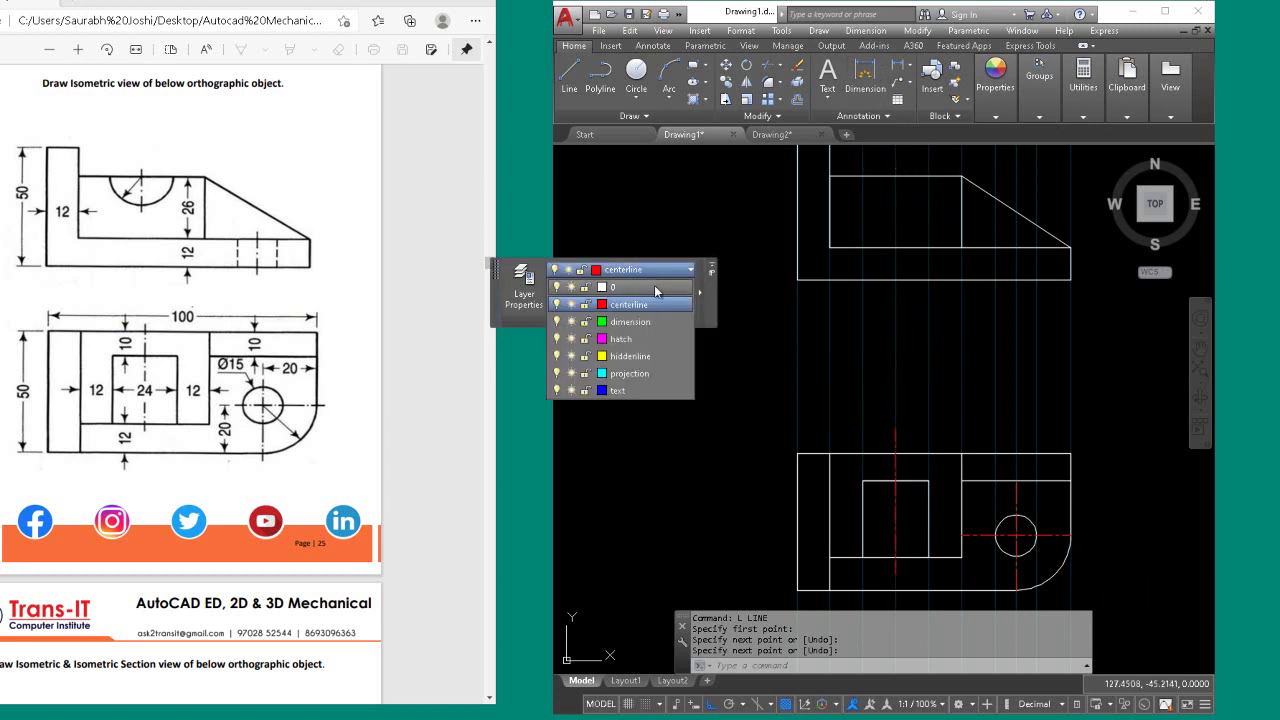
click(654, 287)
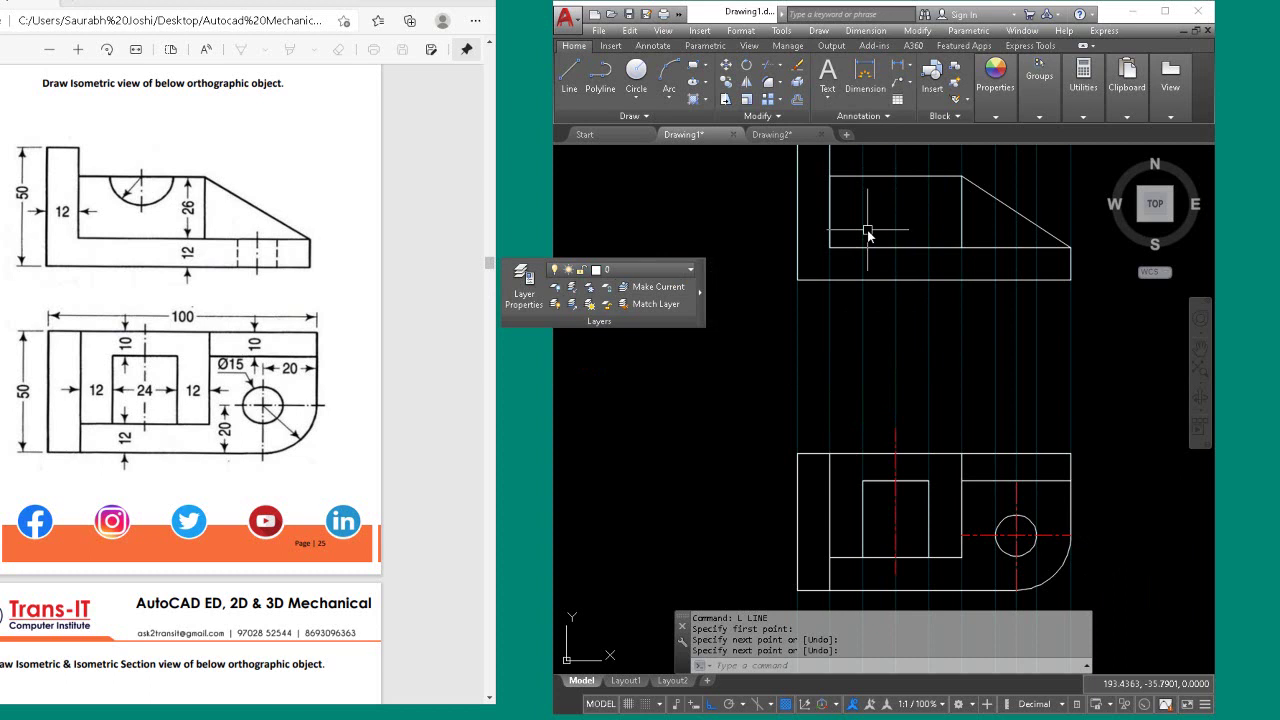
Draw a semicircular arc cutout centred on the front view's top edge.
text(a)
key(Return)
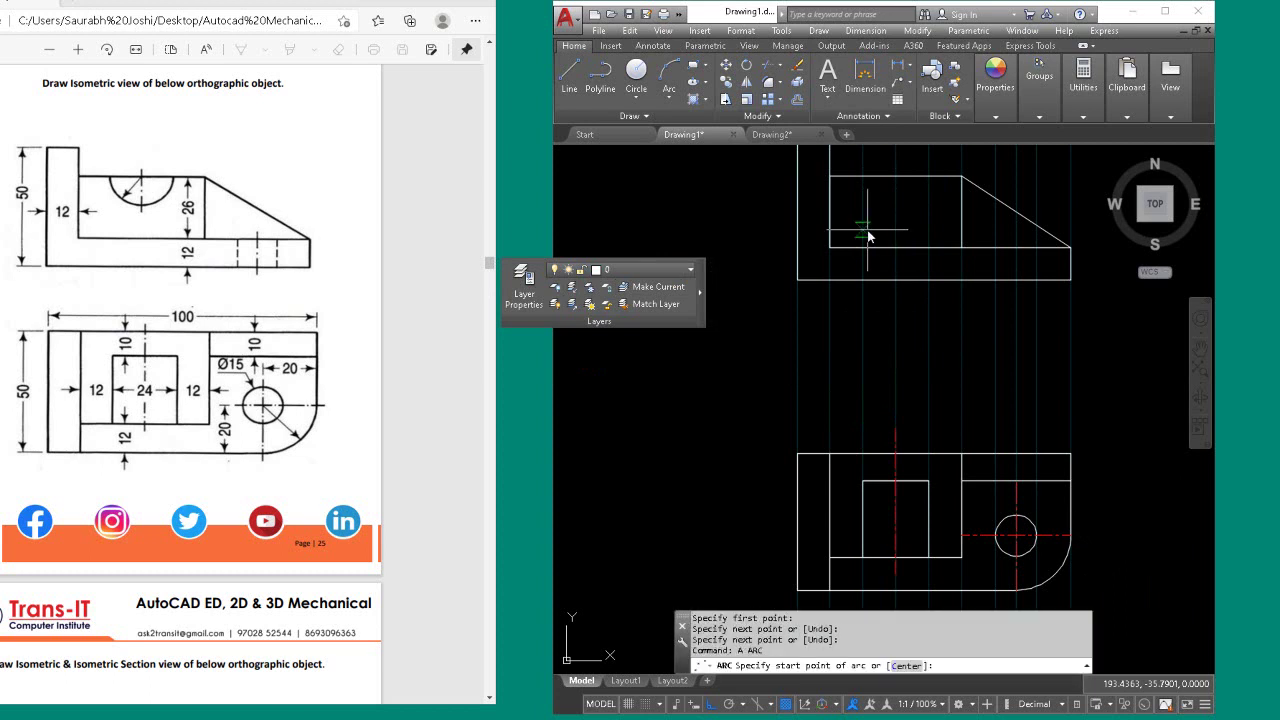
click(863, 178)
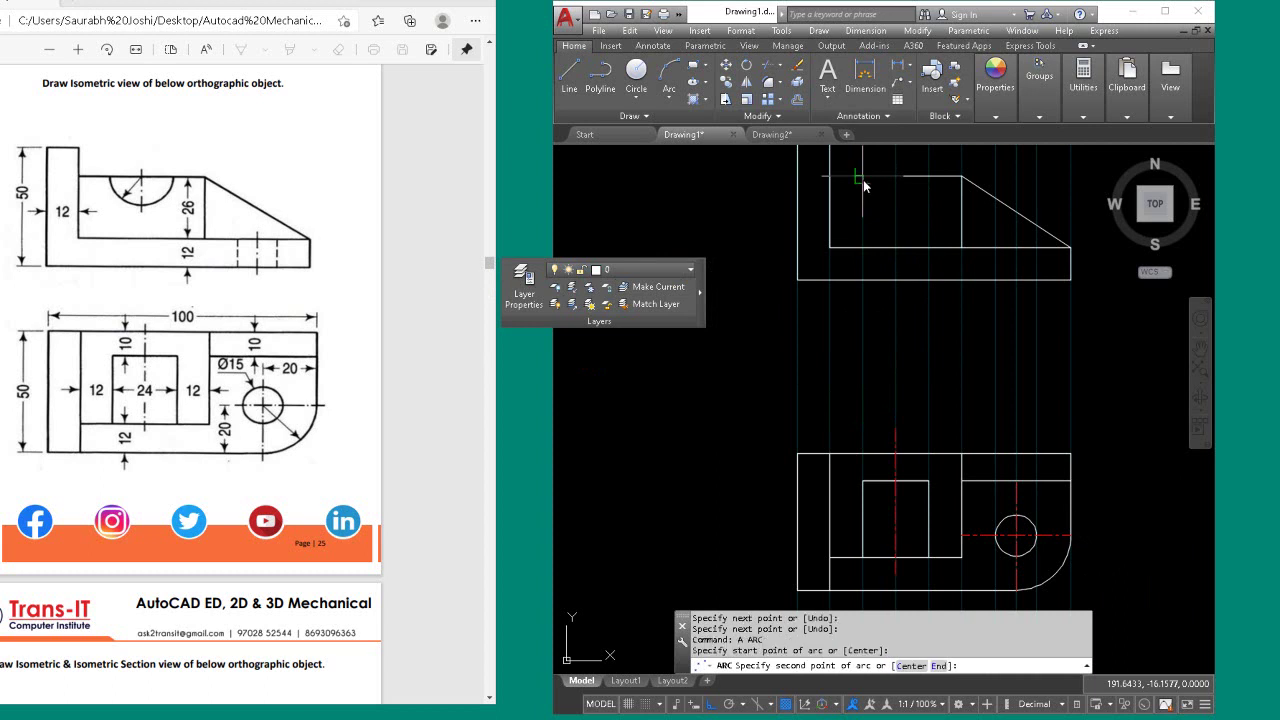
click(909, 665)
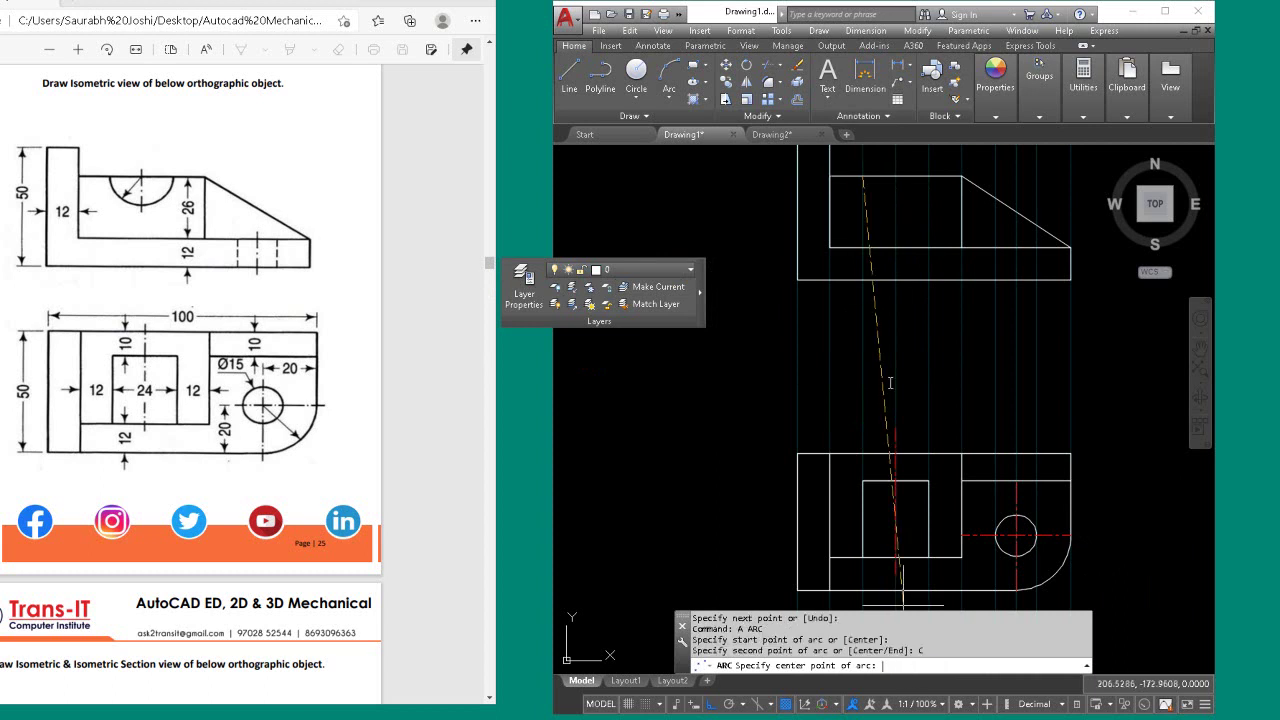
click(896, 178)
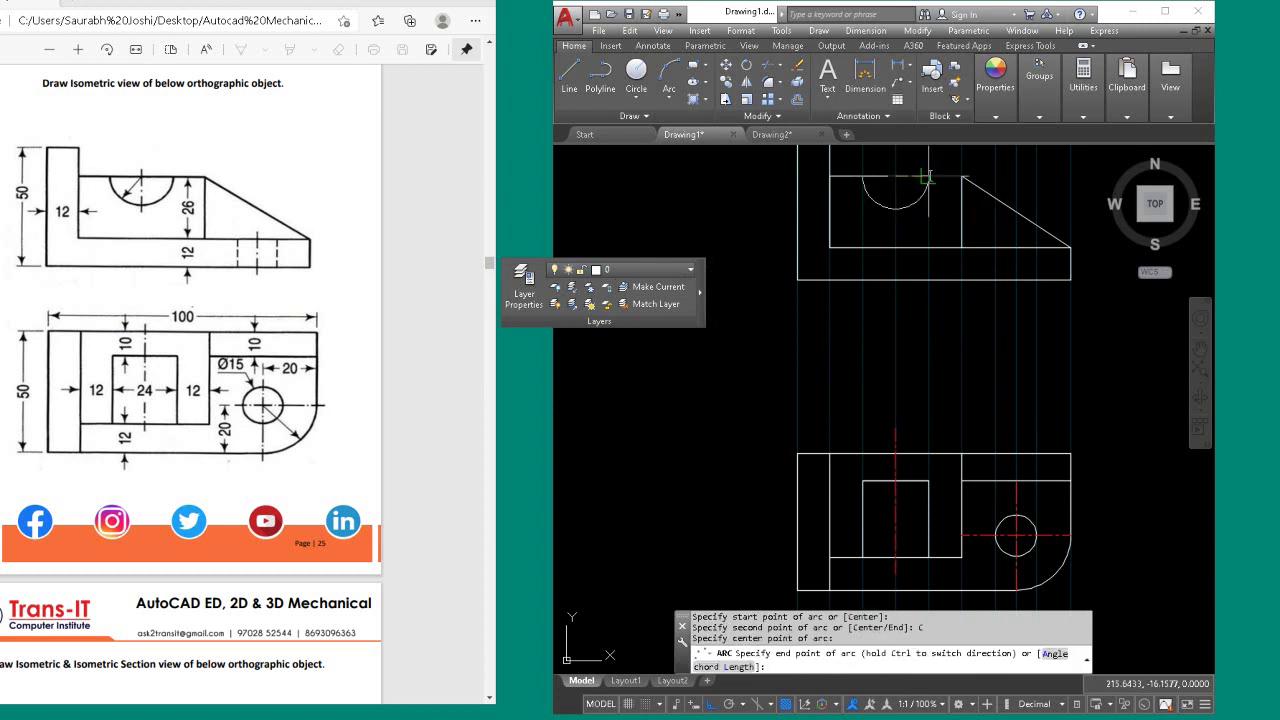
click(928, 178)
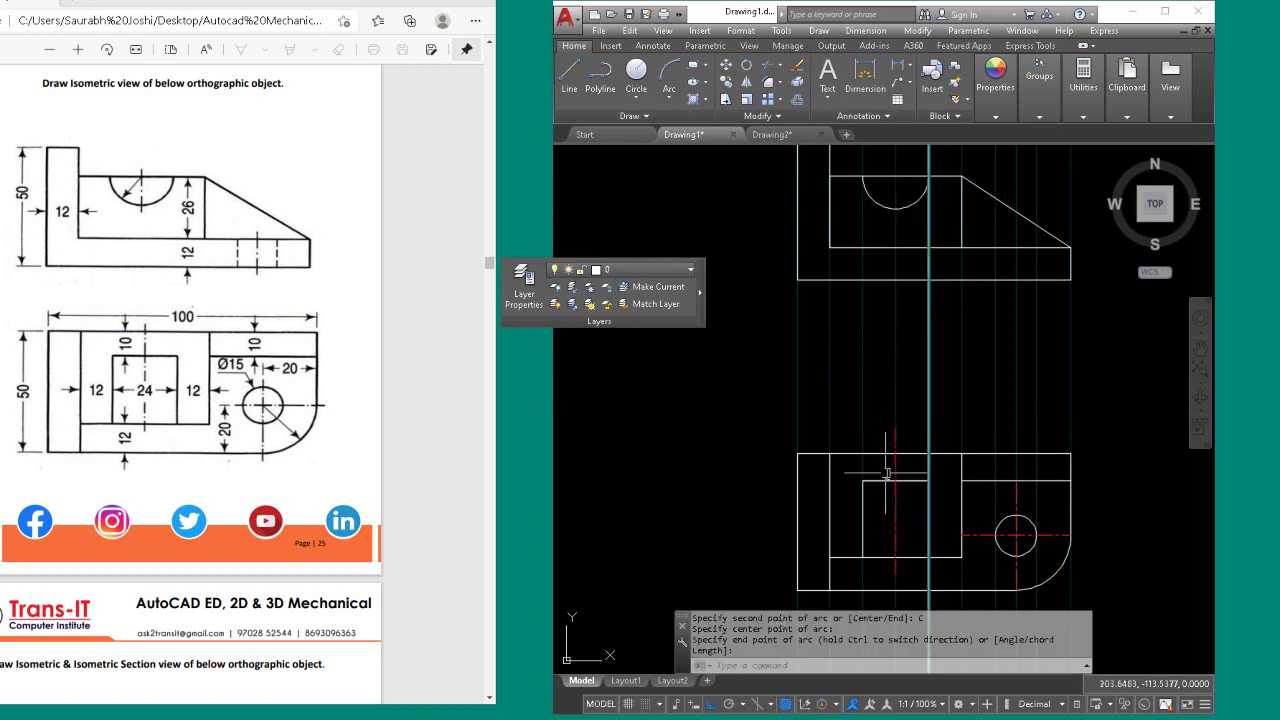
Add a vertical centerline on the centerline layer through the cutout, then make dimension current.
click(640, 269)
click(655, 306)
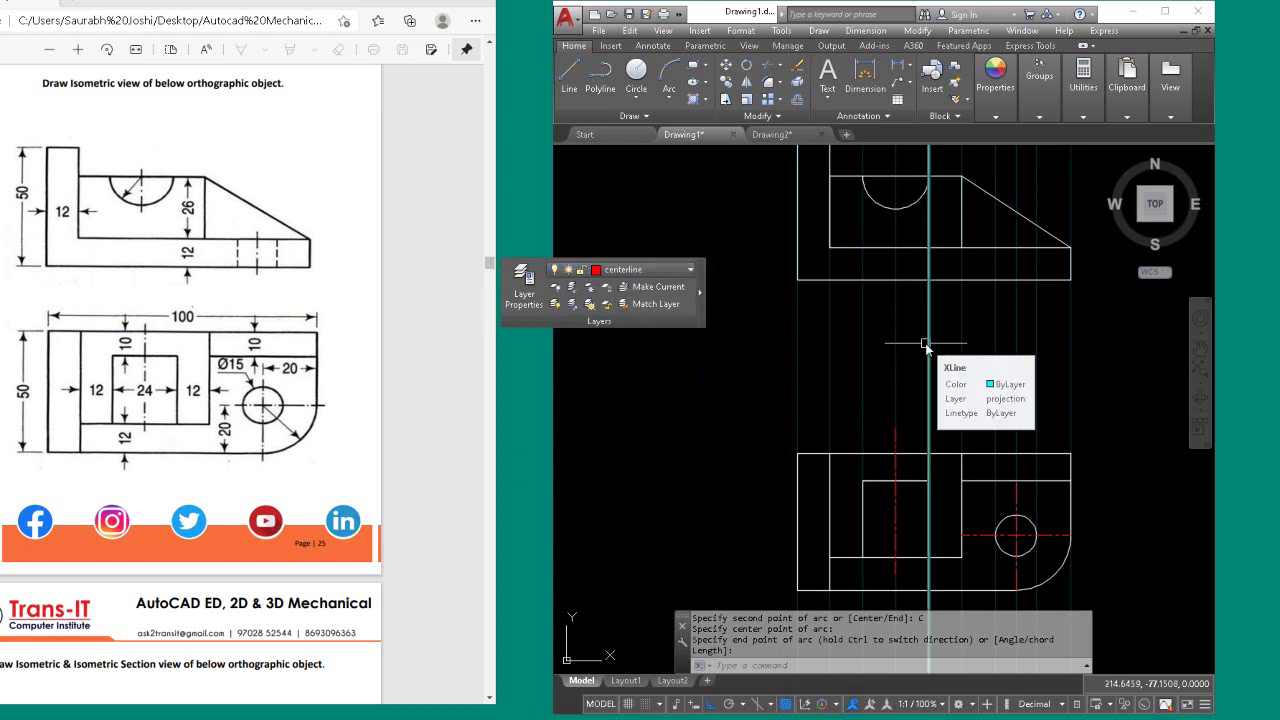
text(l)
key(Return)
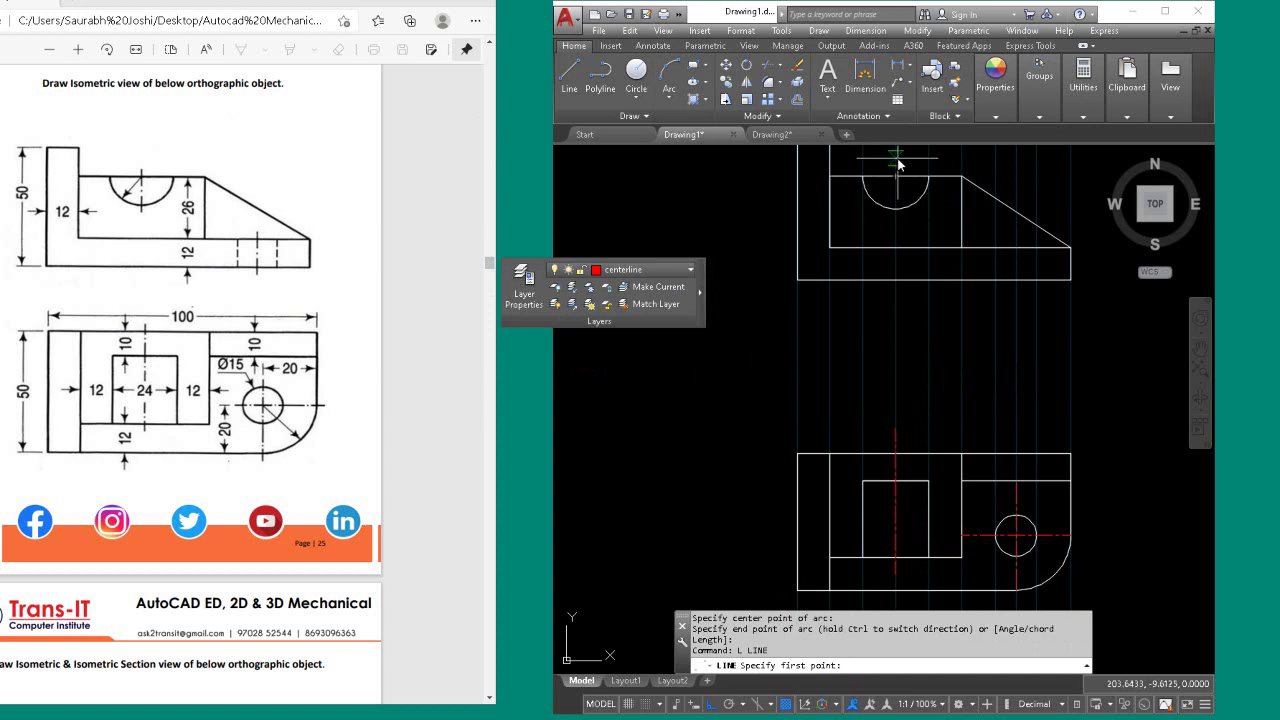
click(896, 209)
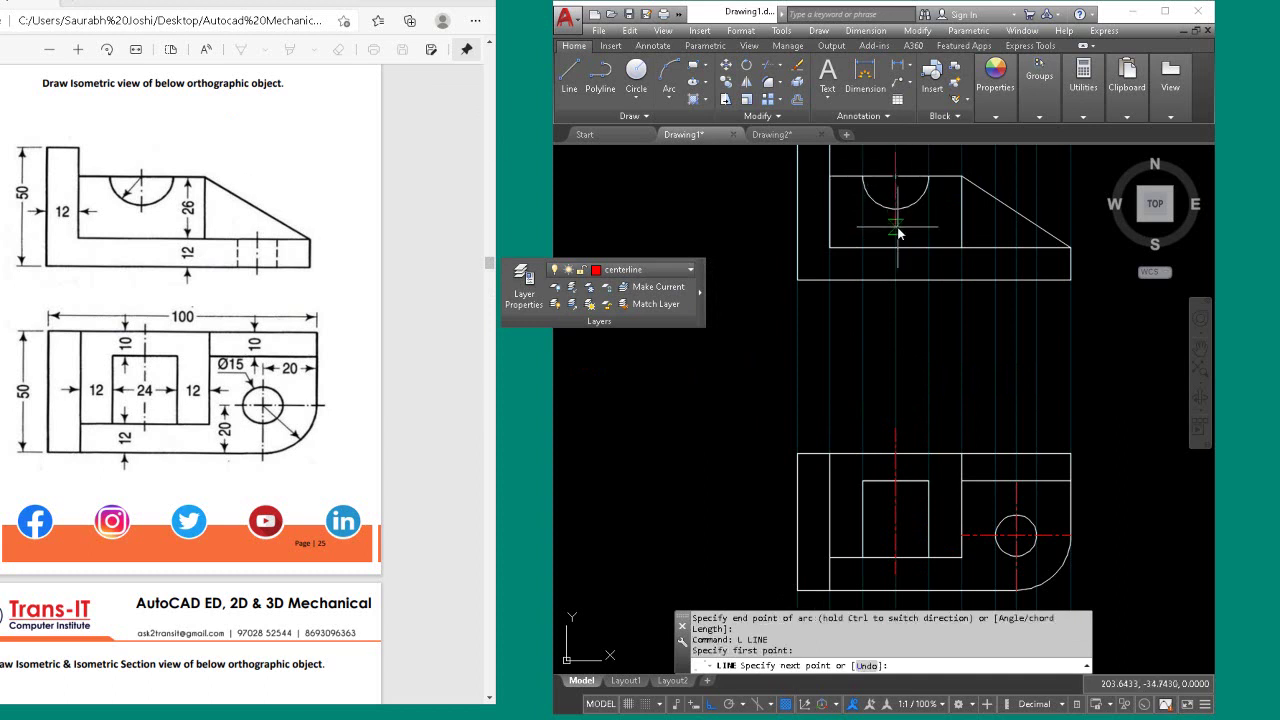
click(896, 233)
key(Return)
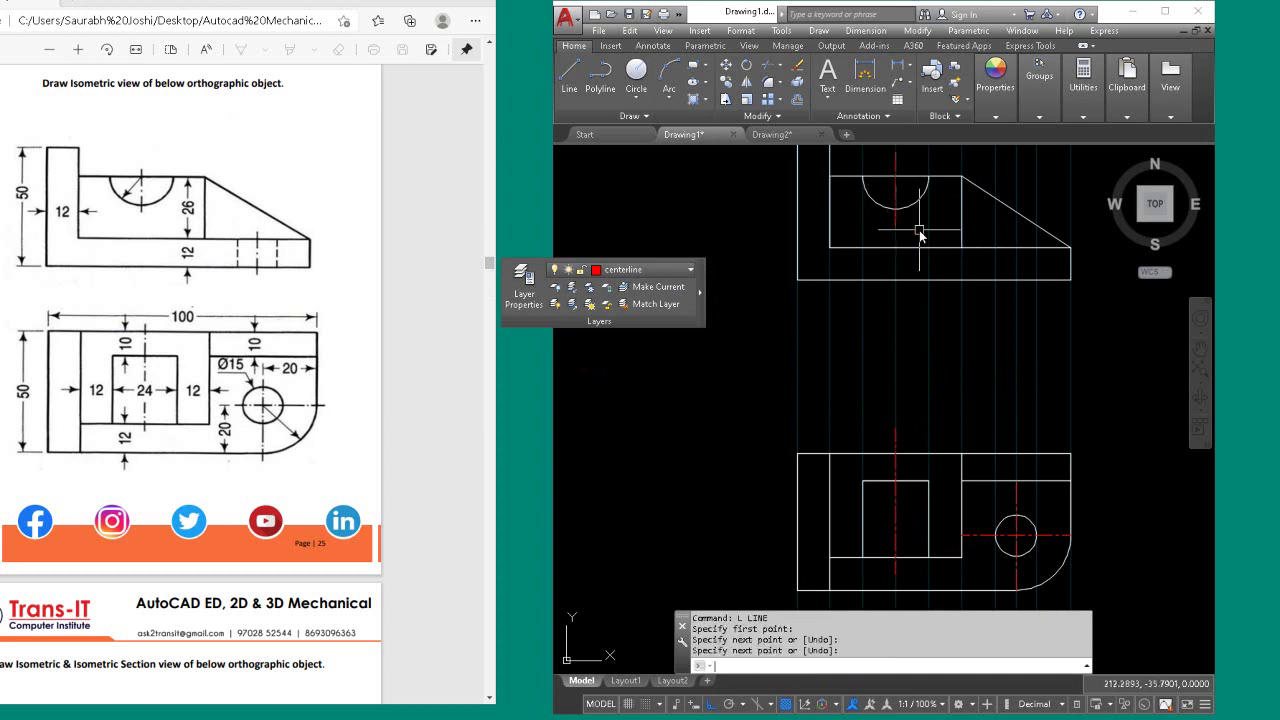
click(651, 270)
click(648, 320)
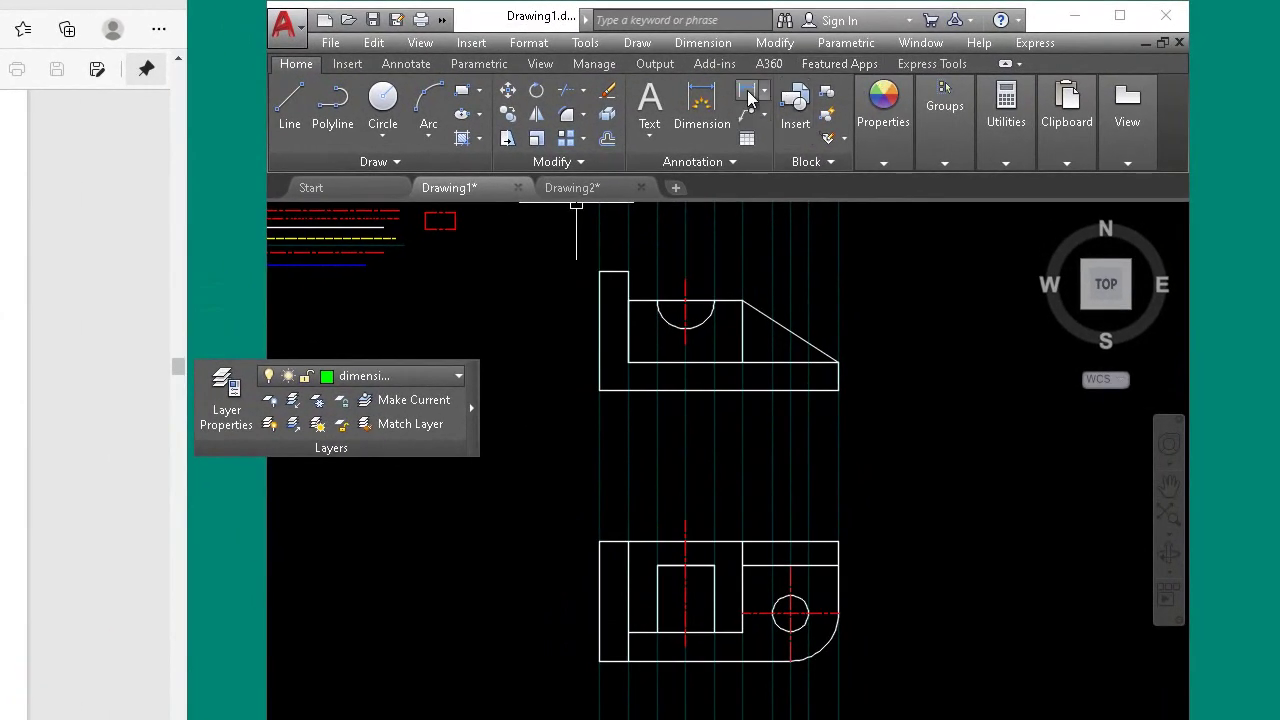
Dimension the upper view's 50 height, deleting a misplaced 100 width dimension.
click(765, 97)
click(763, 128)
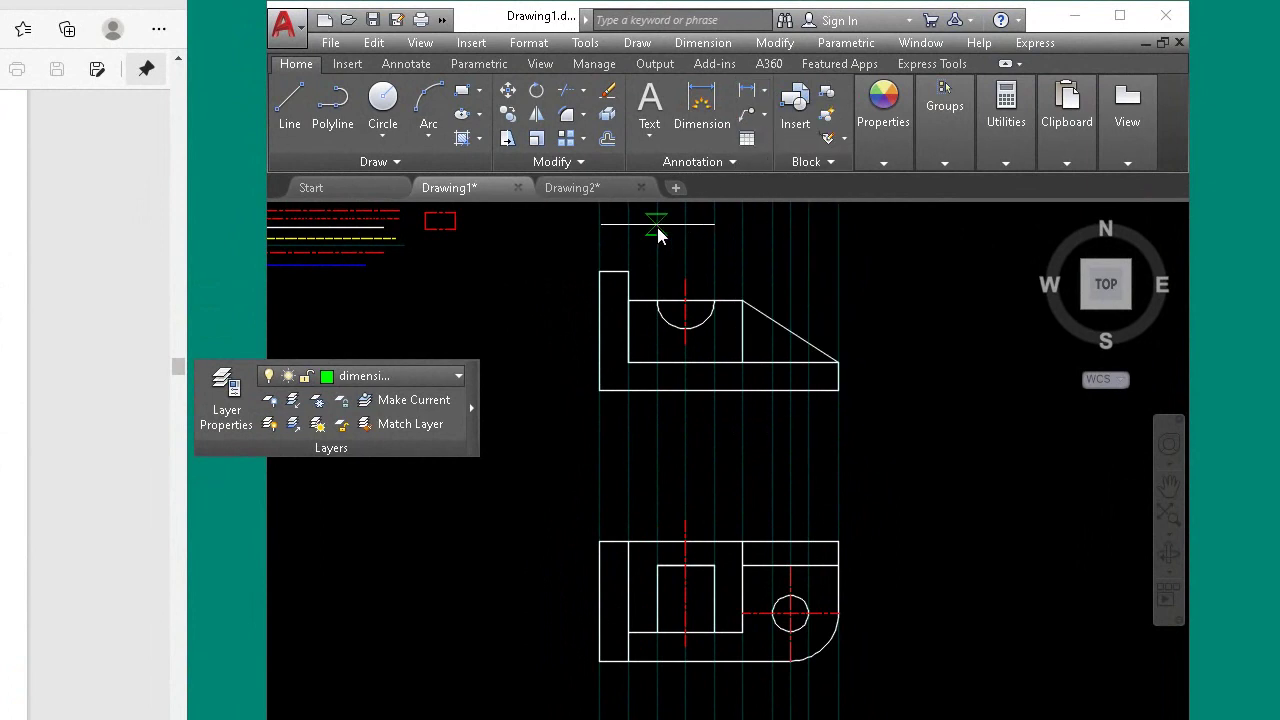
click(598, 291)
click(600, 388)
click(583, 380)
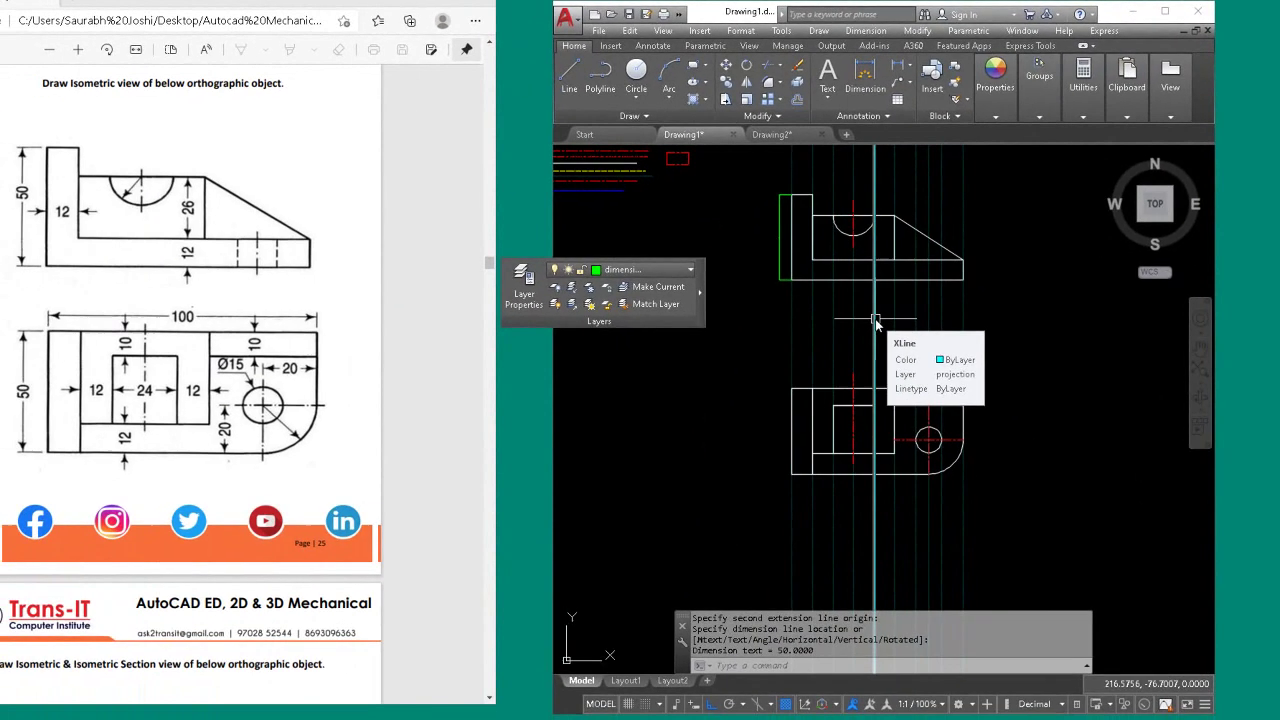
key(space)
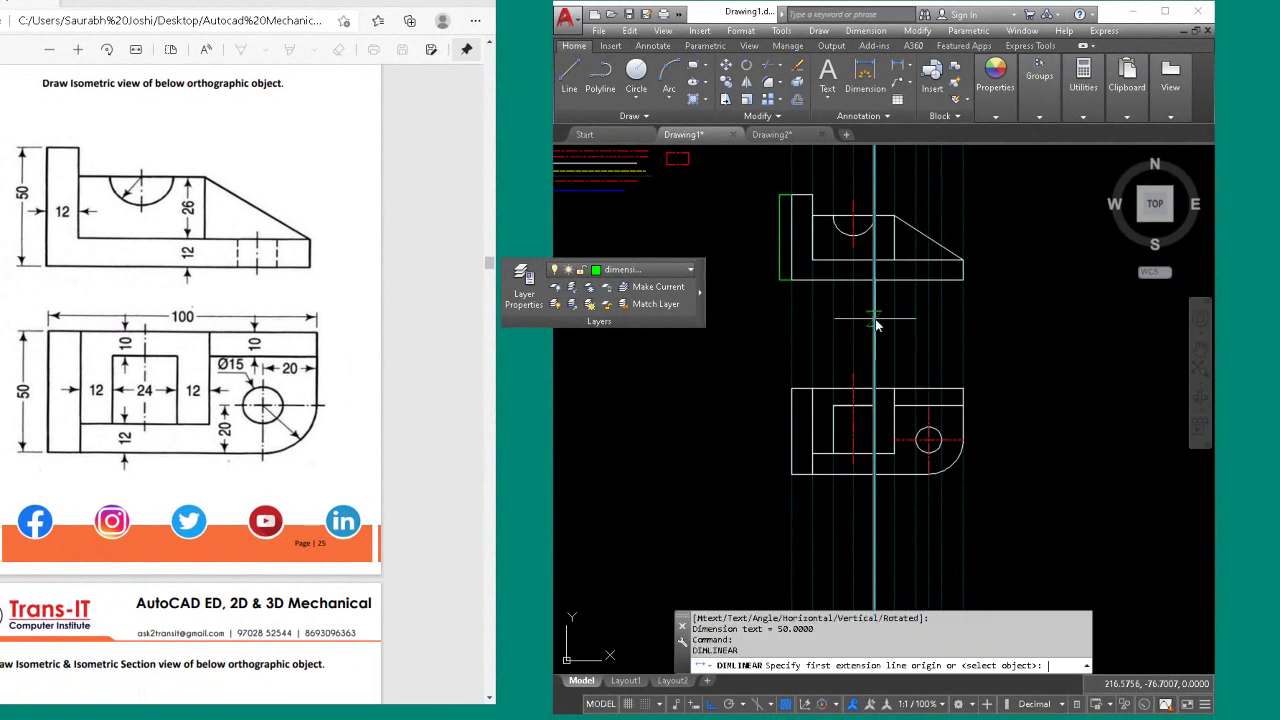
click(783, 280)
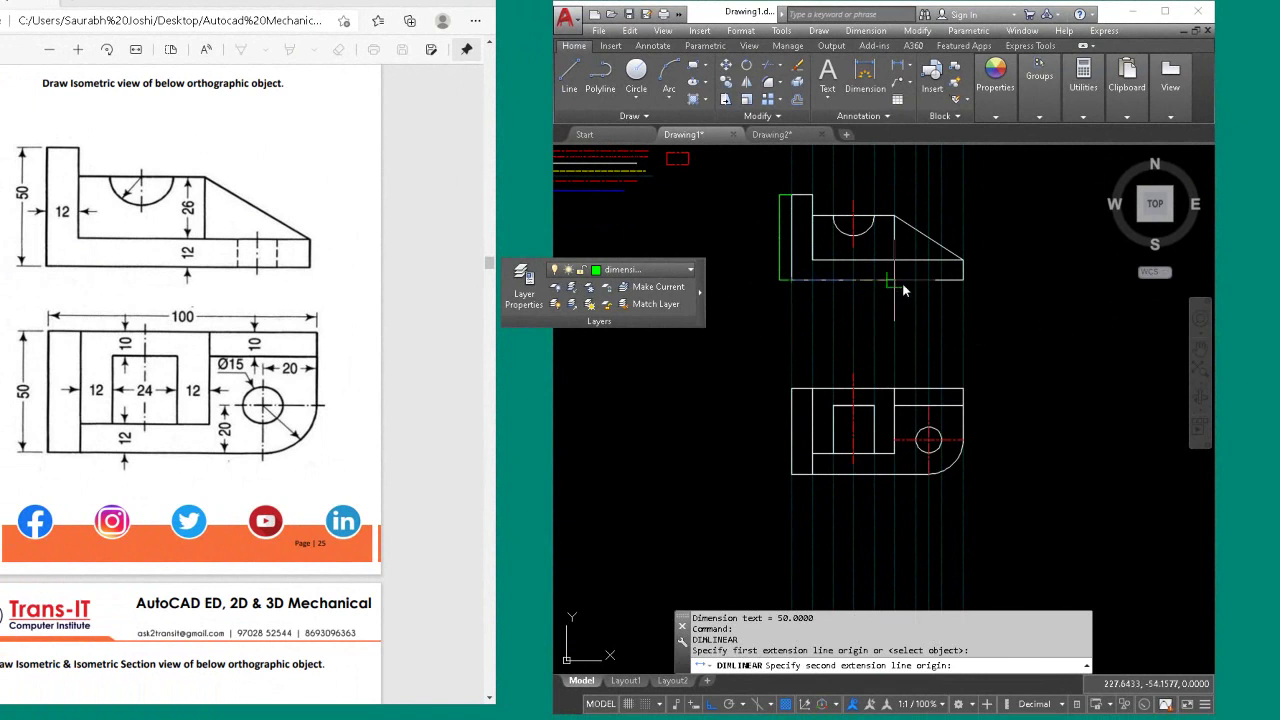
click(962, 280)
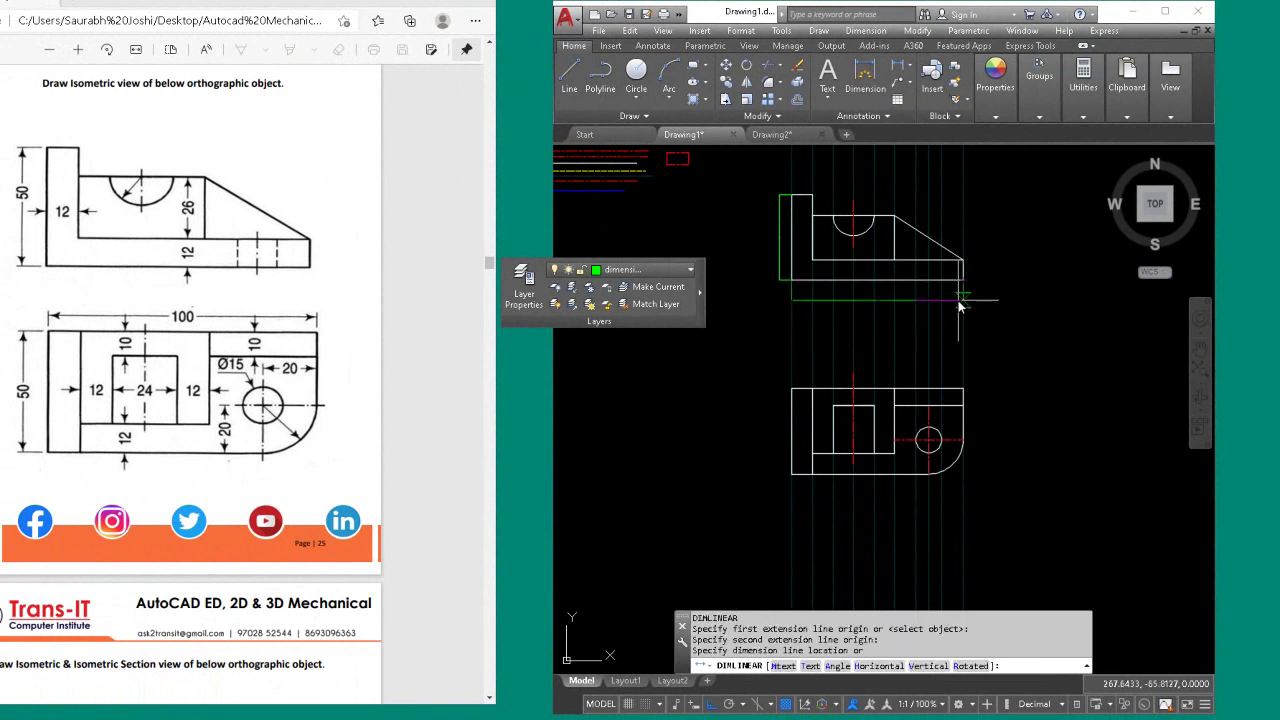
click(960, 298)
click(877, 300)
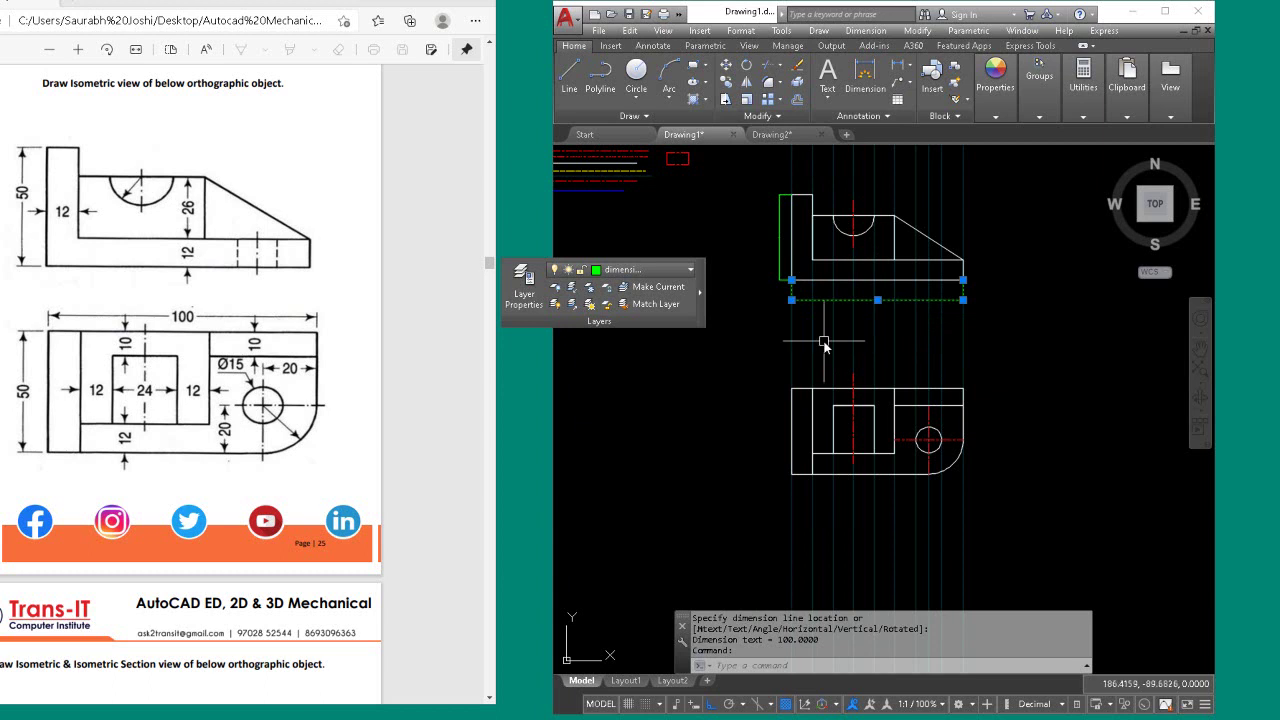
key(Delete)
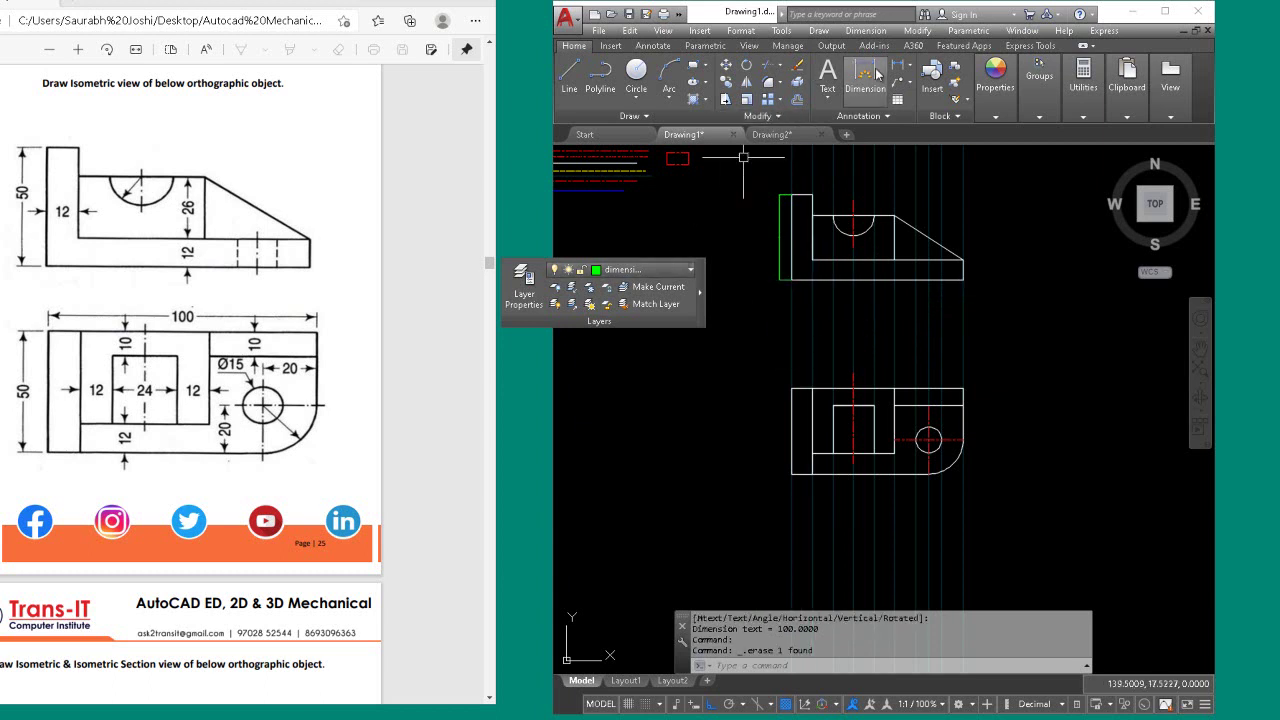
Dimension the lower view's 50 height and 100 width.
click(898, 68)
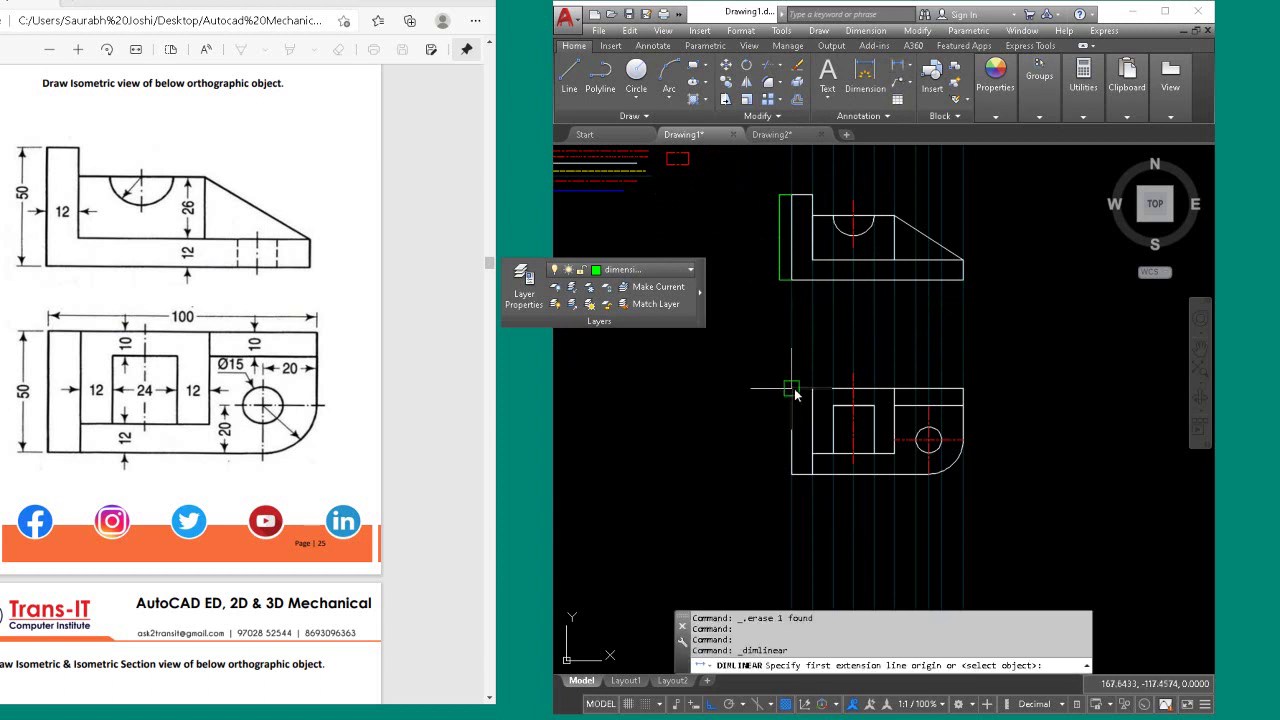
click(791, 474)
click(790, 474)
click(773, 460)
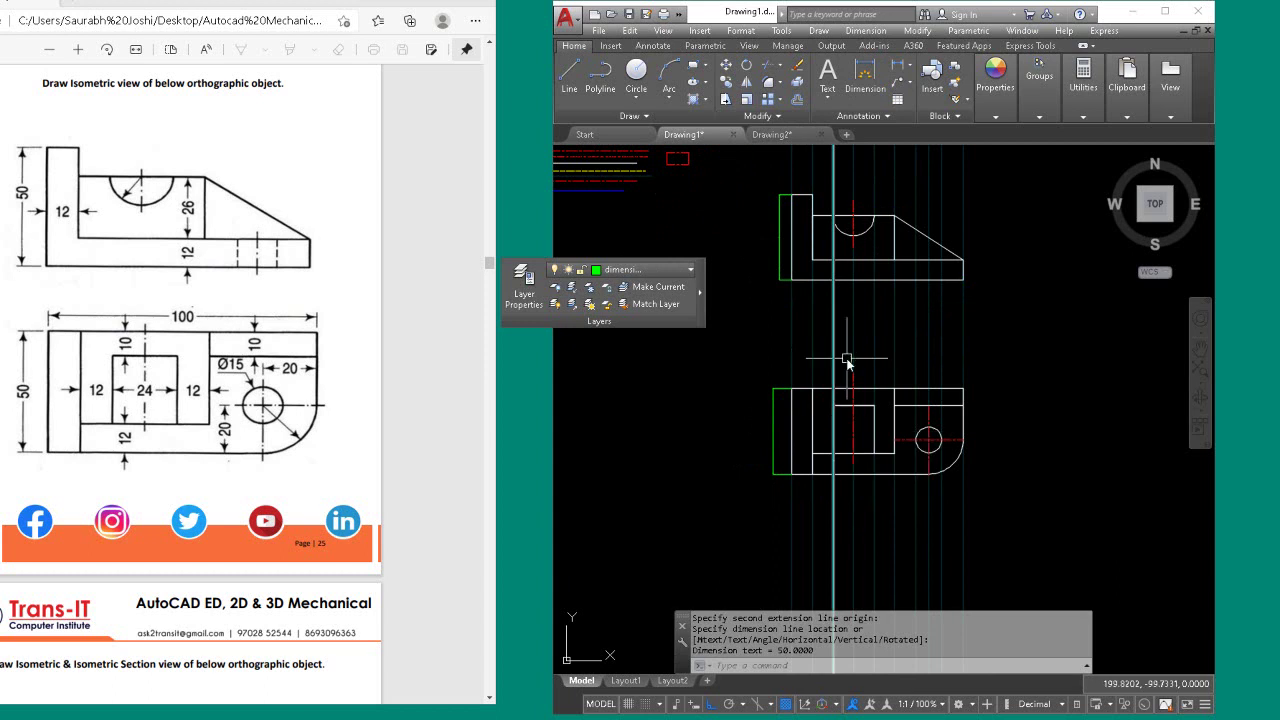
key(Return)
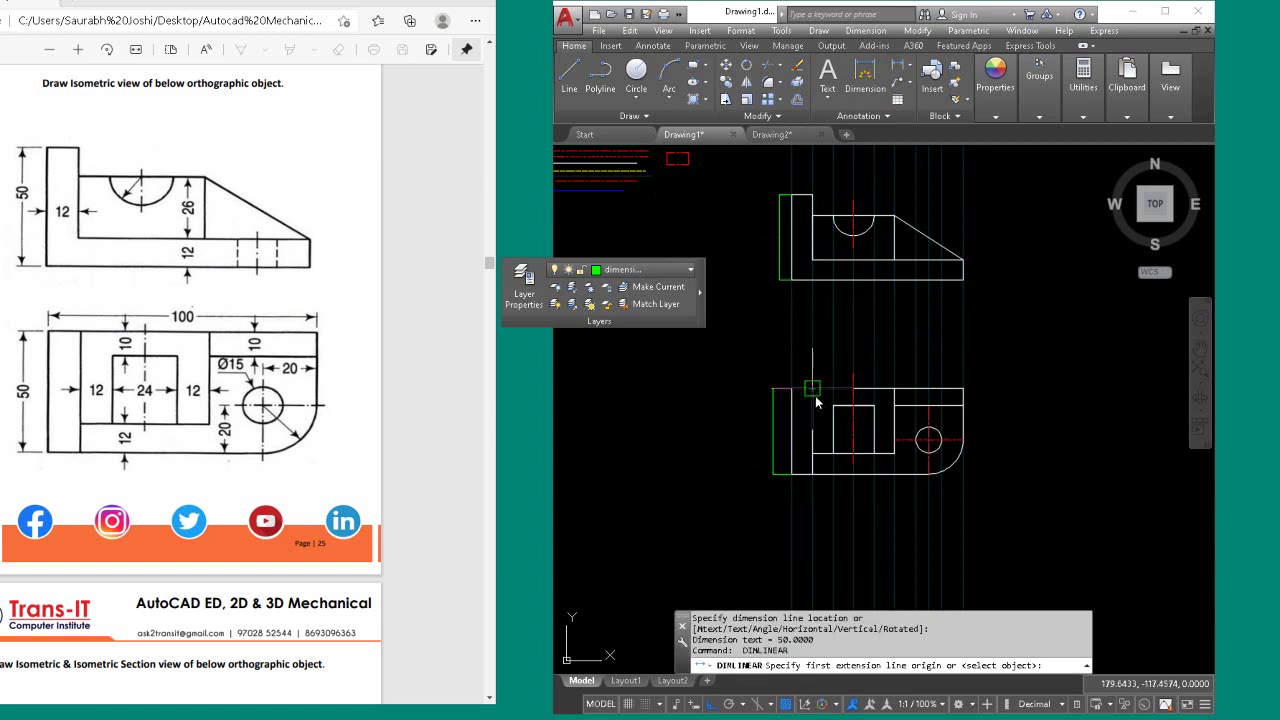
click(798, 402)
click(962, 388)
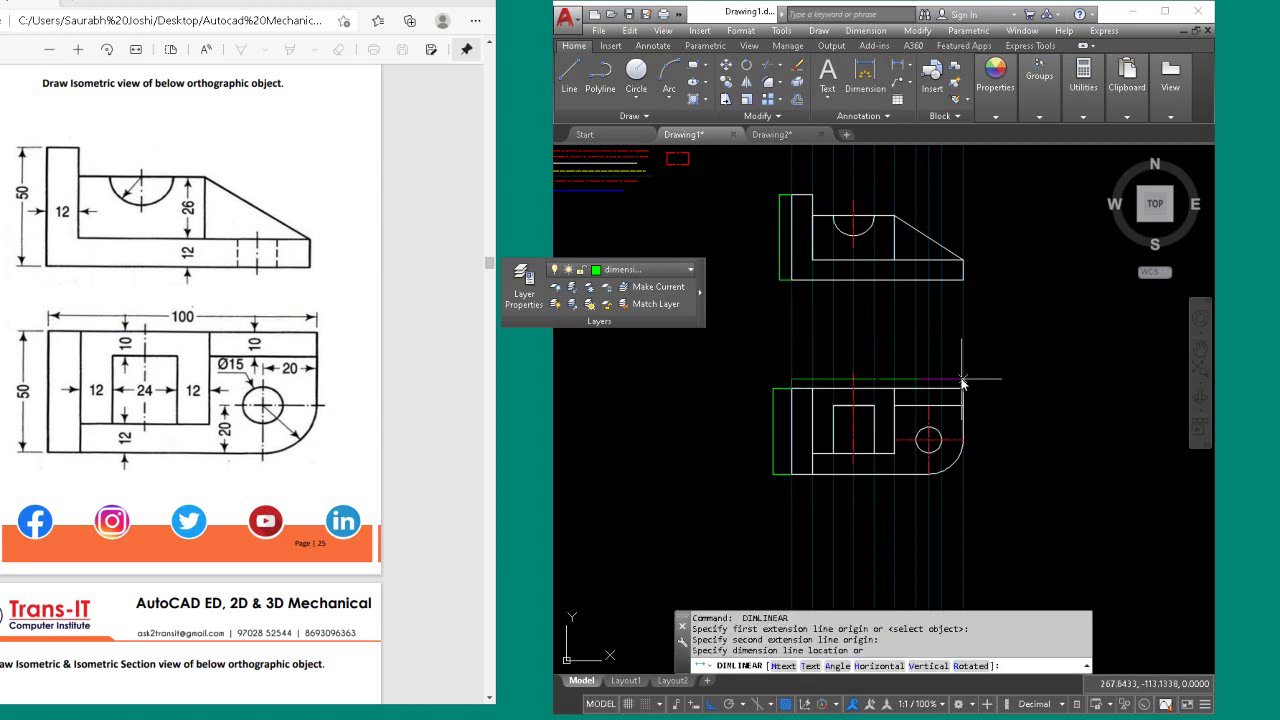
click(852, 375)
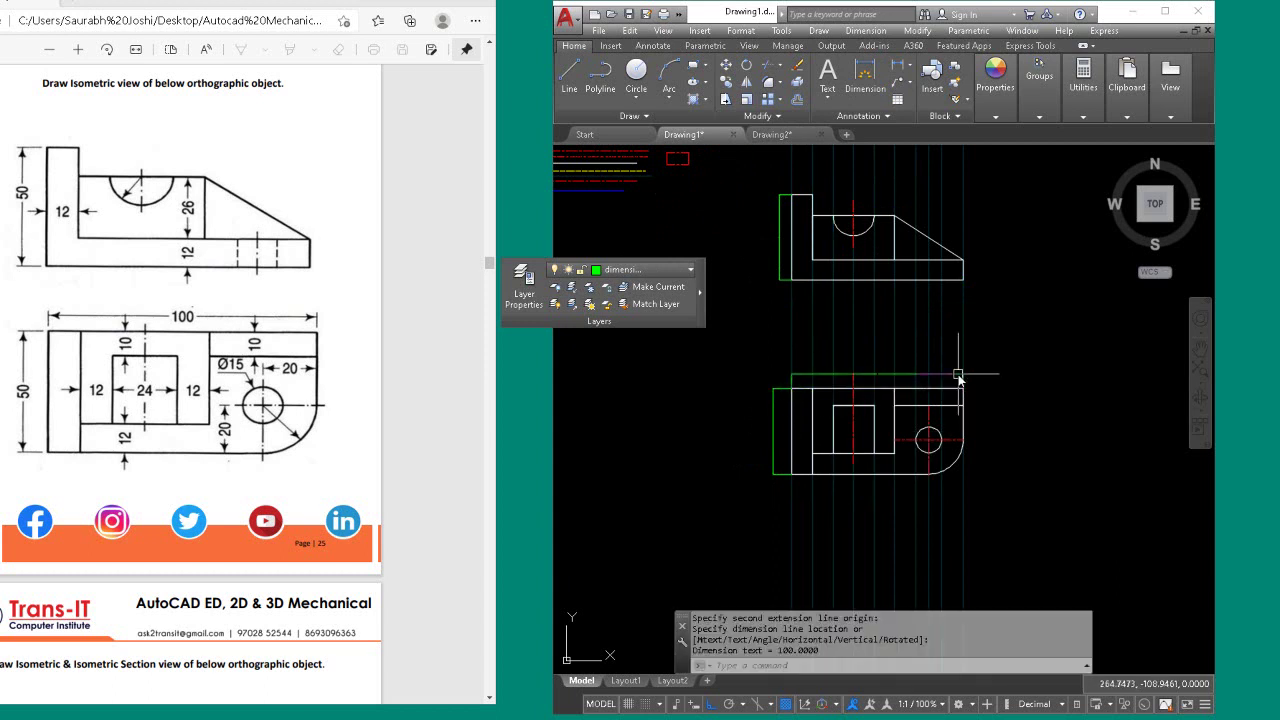
Add the 10 depth and left 12 linear dimensions in the lower view.
key(Return)
scroll(855, 390, up, 2)
click(855, 392)
click(855, 412)
click(855, 410)
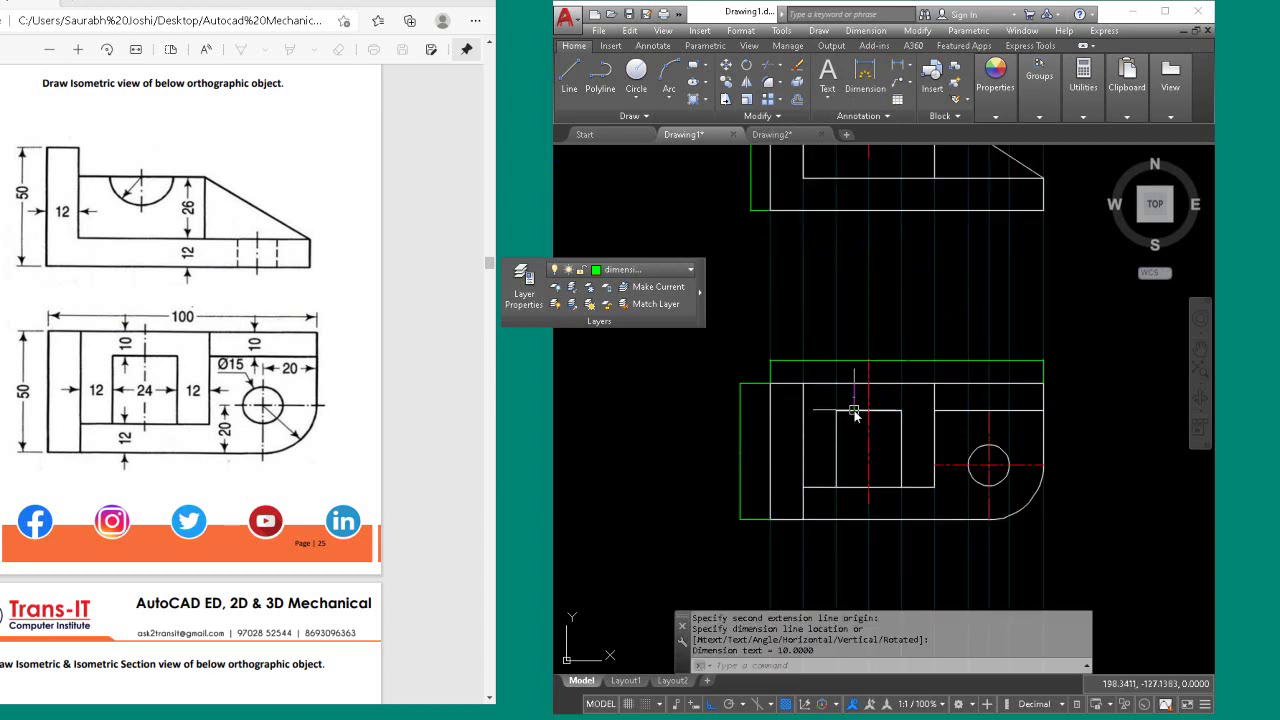
key(Return)
click(802, 462)
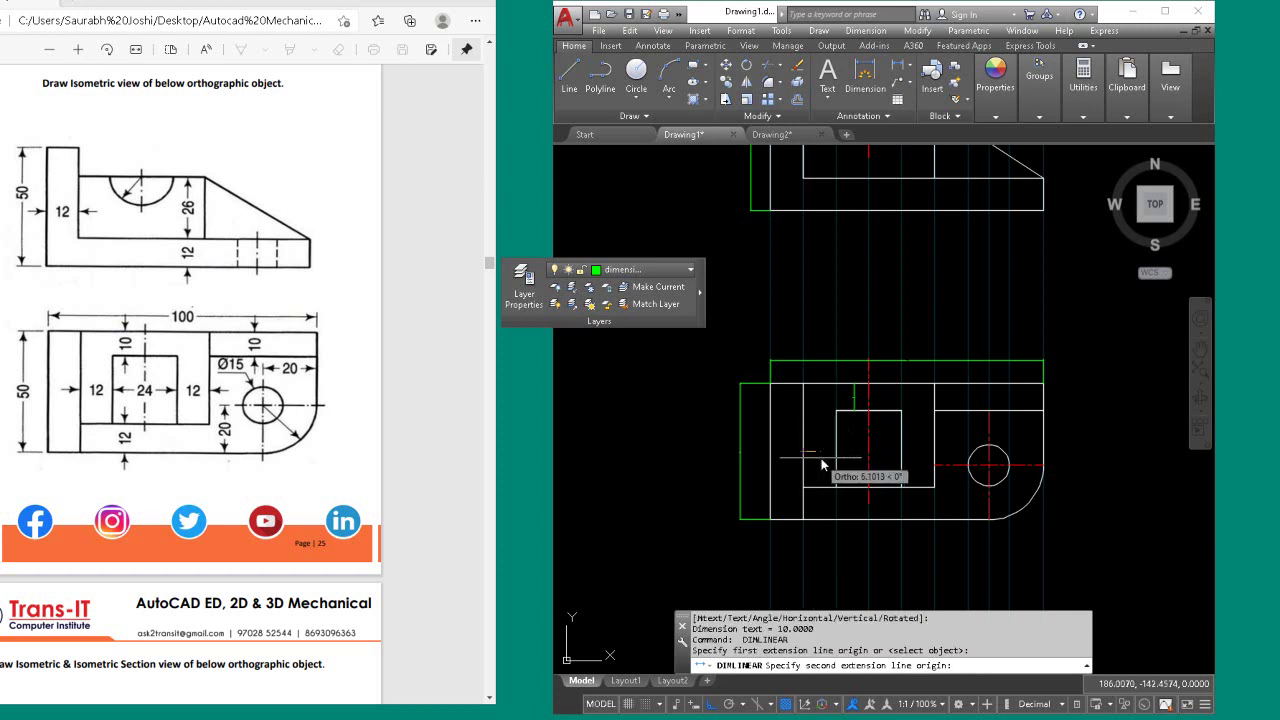
click(836, 462)
click(836, 455)
Dimension the inner square's 24.18 width and the right 12 segment.
key(Return)
click(836, 459)
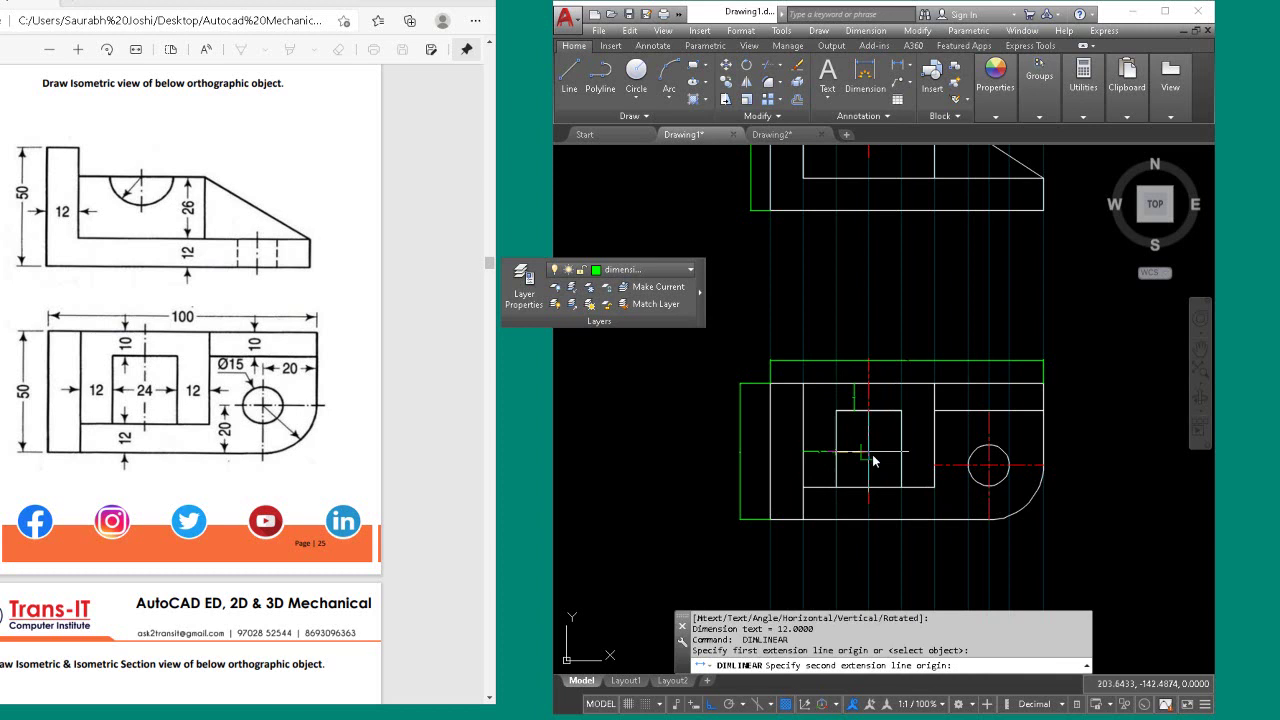
click(899, 459)
click(892, 452)
key(Return)
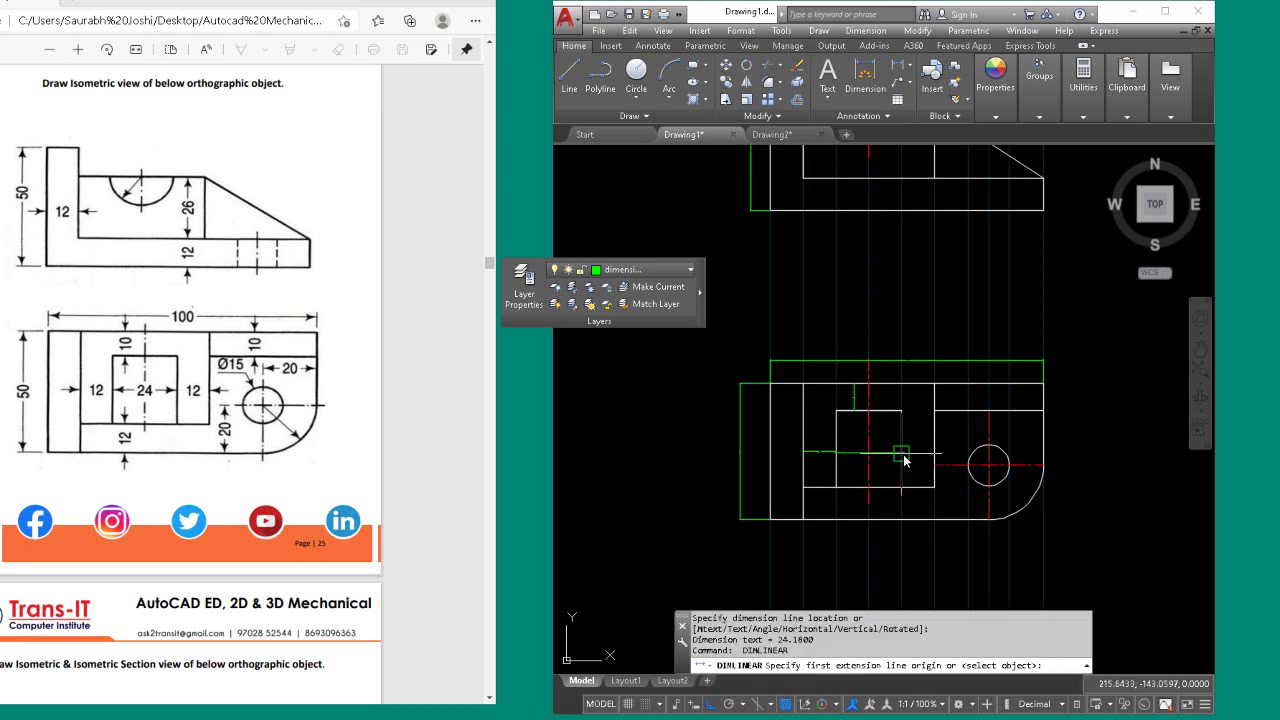
click(903, 456)
click(934, 458)
click(934, 460)
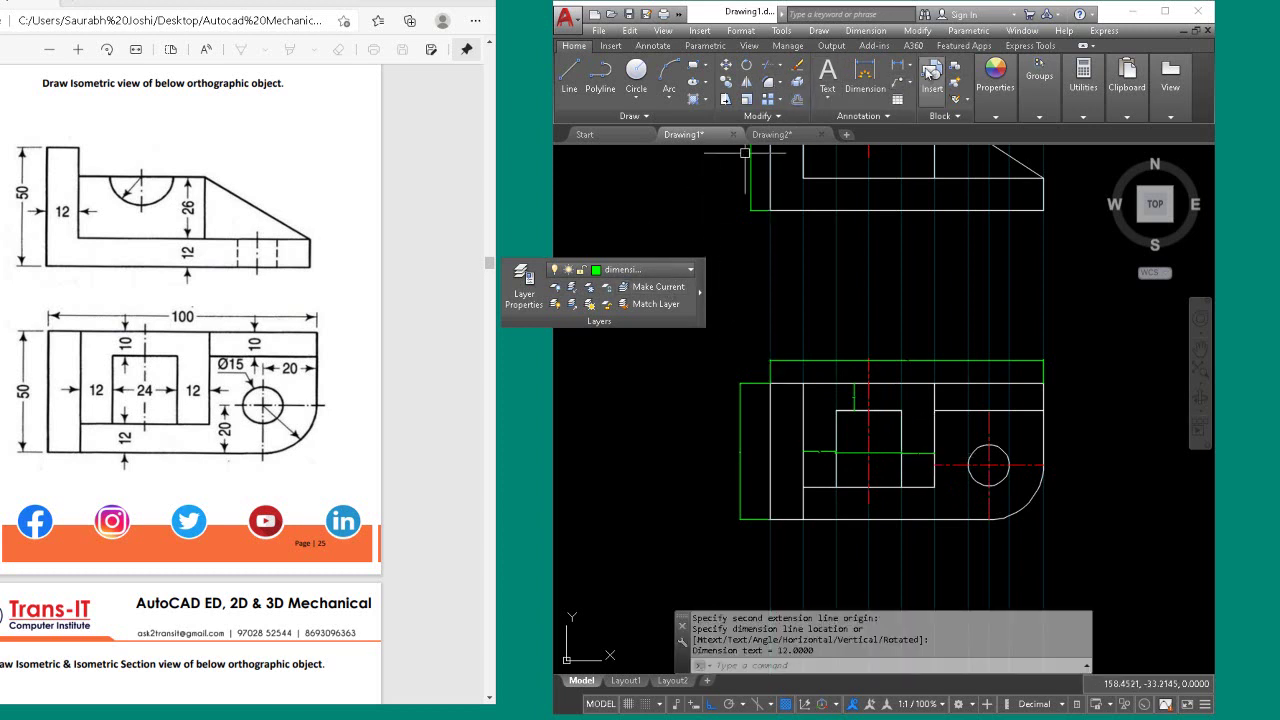
Add a Ø15 diameter dimension to the circular hole.
click(913, 68)
click(928, 236)
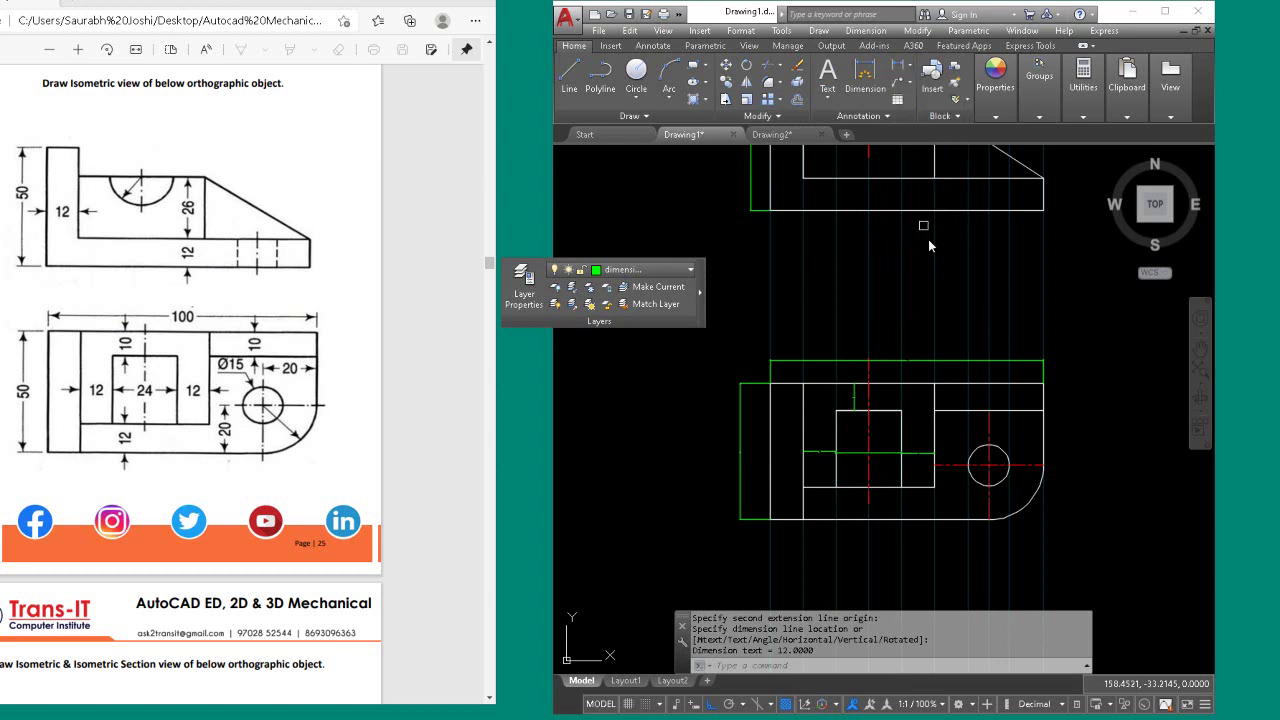
click(999, 483)
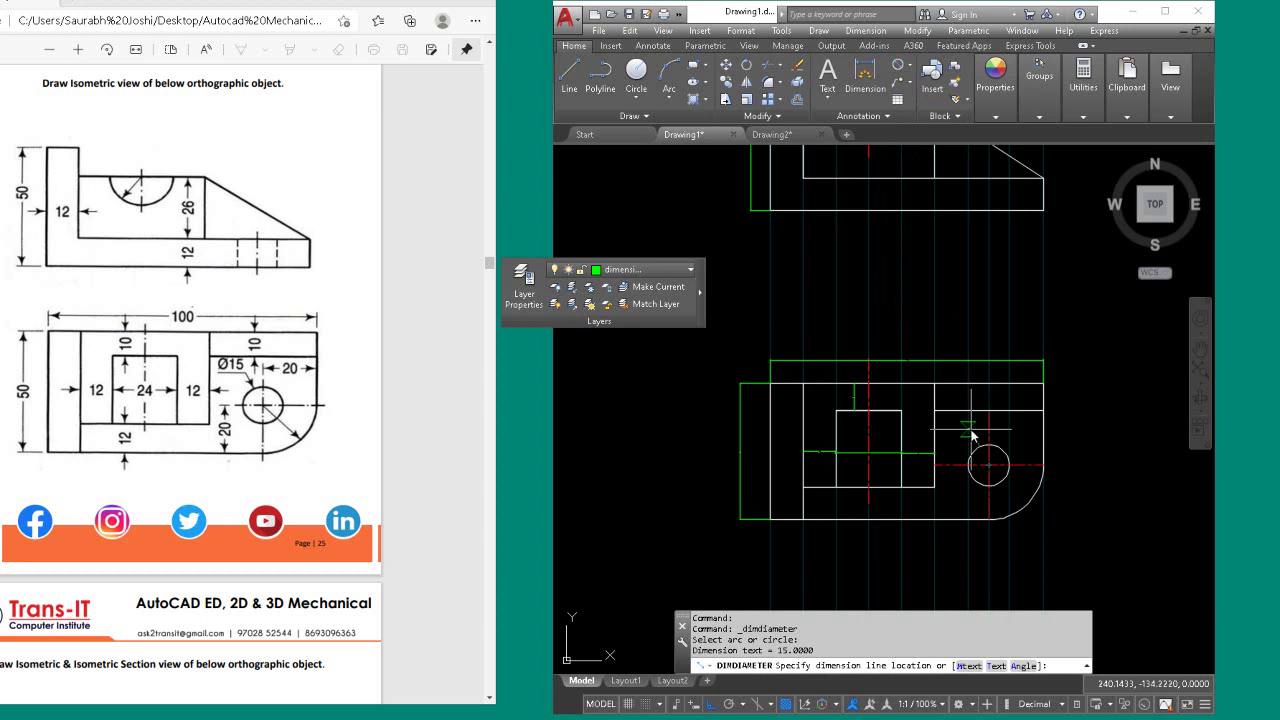
click(968, 431)
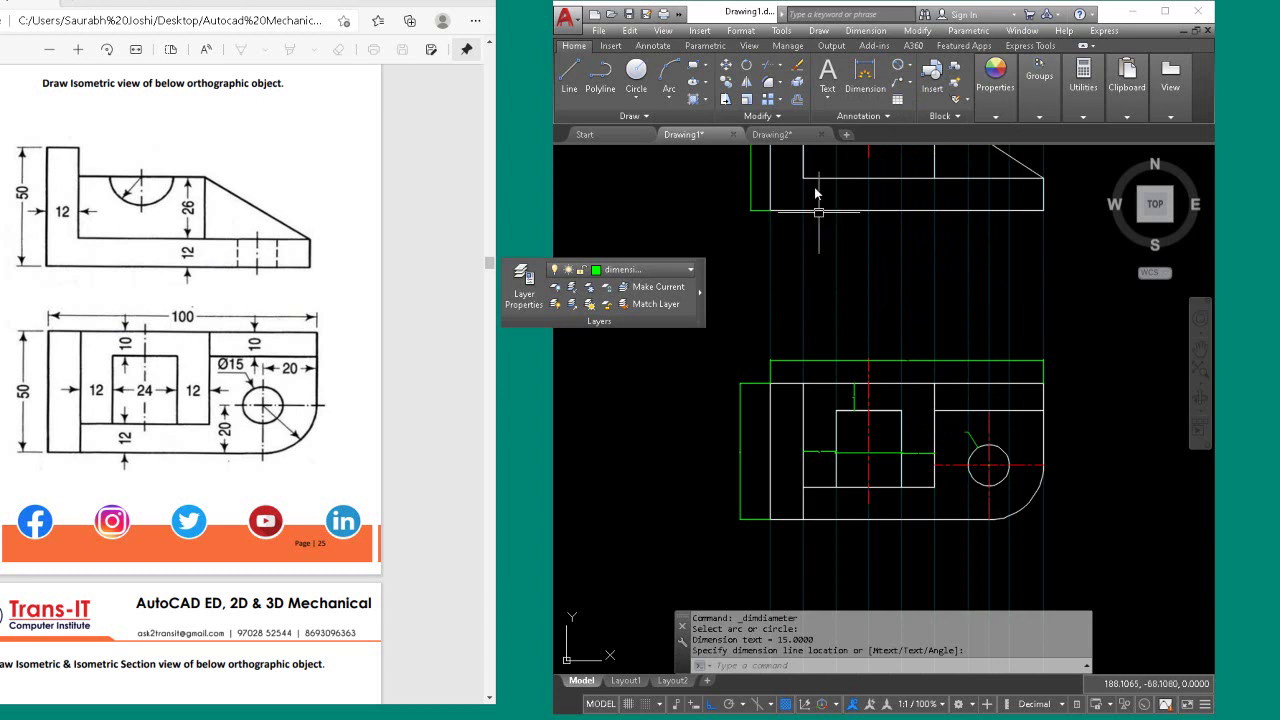
click(873, 118)
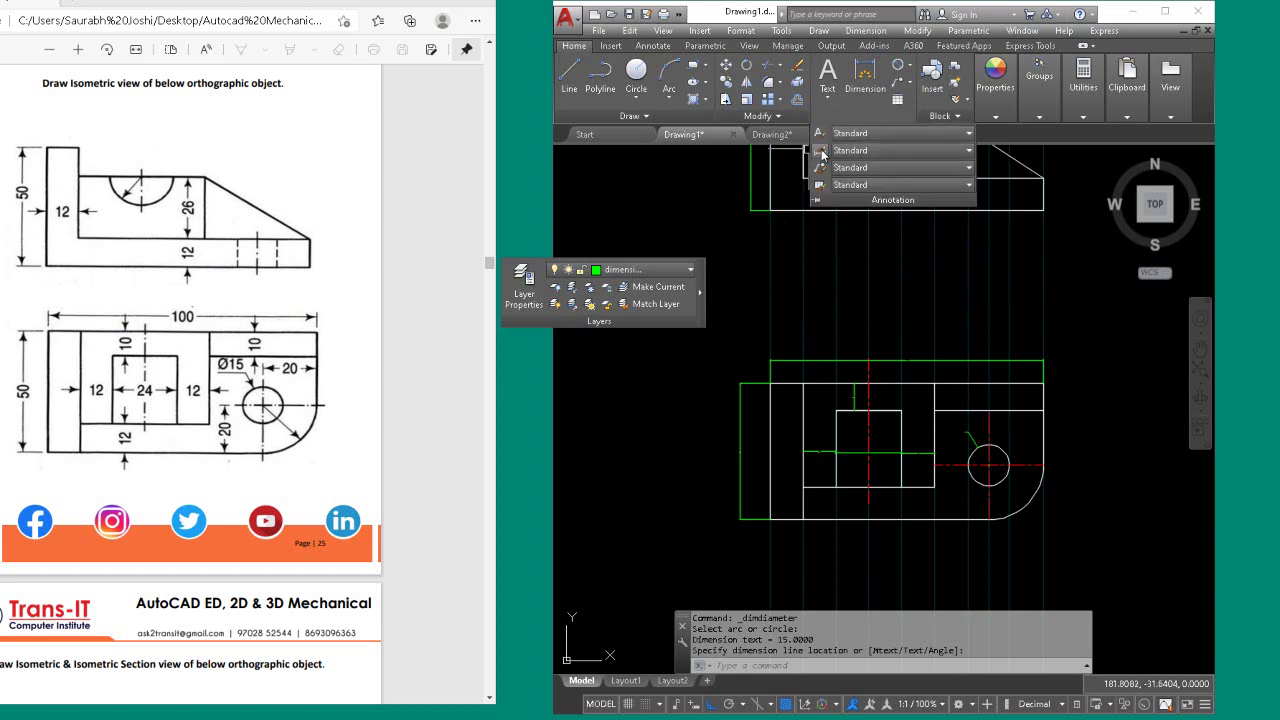
Turn on trailing zero suppression in the Standard dimension style's primary units.
click(822, 151)
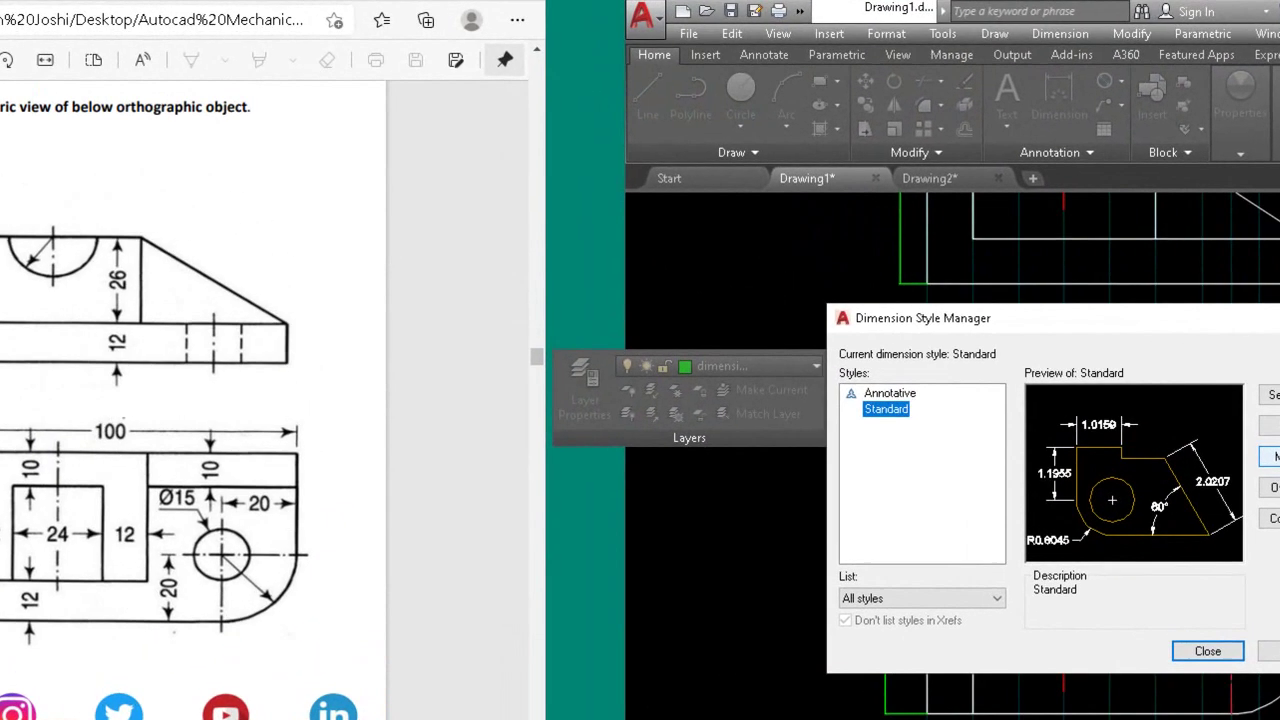
click(1035, 334)
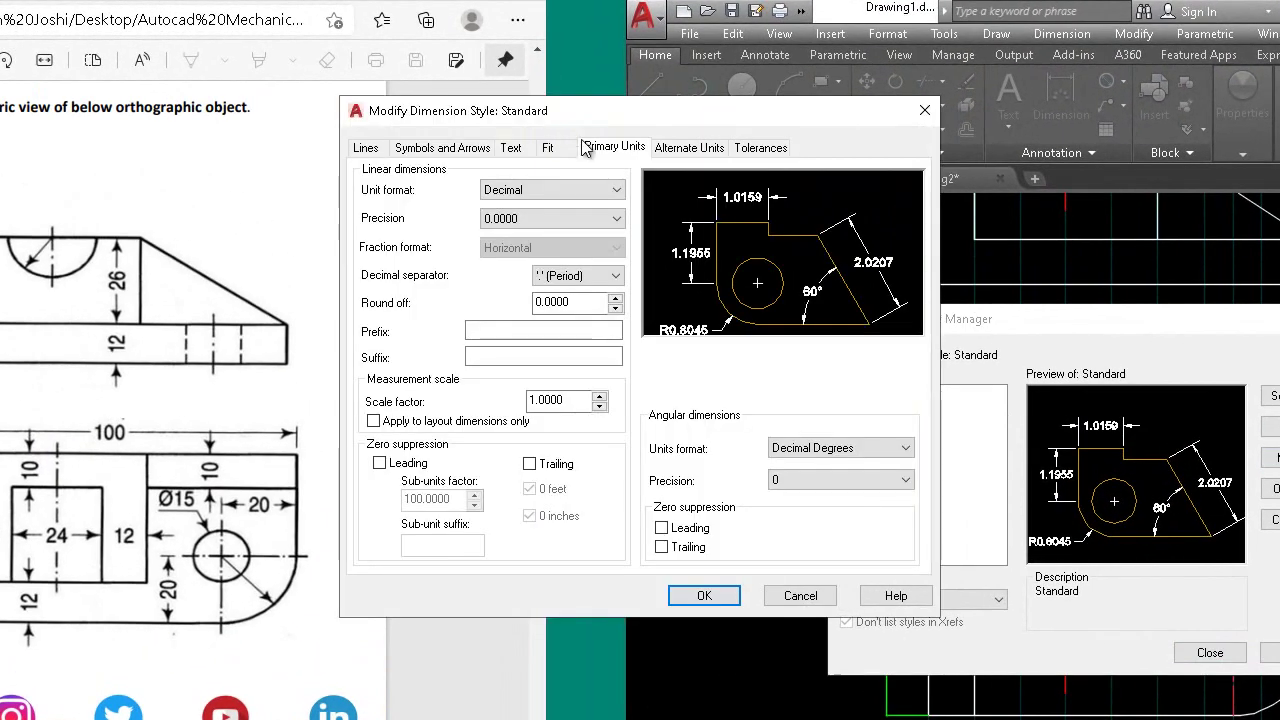
click(570, 150)
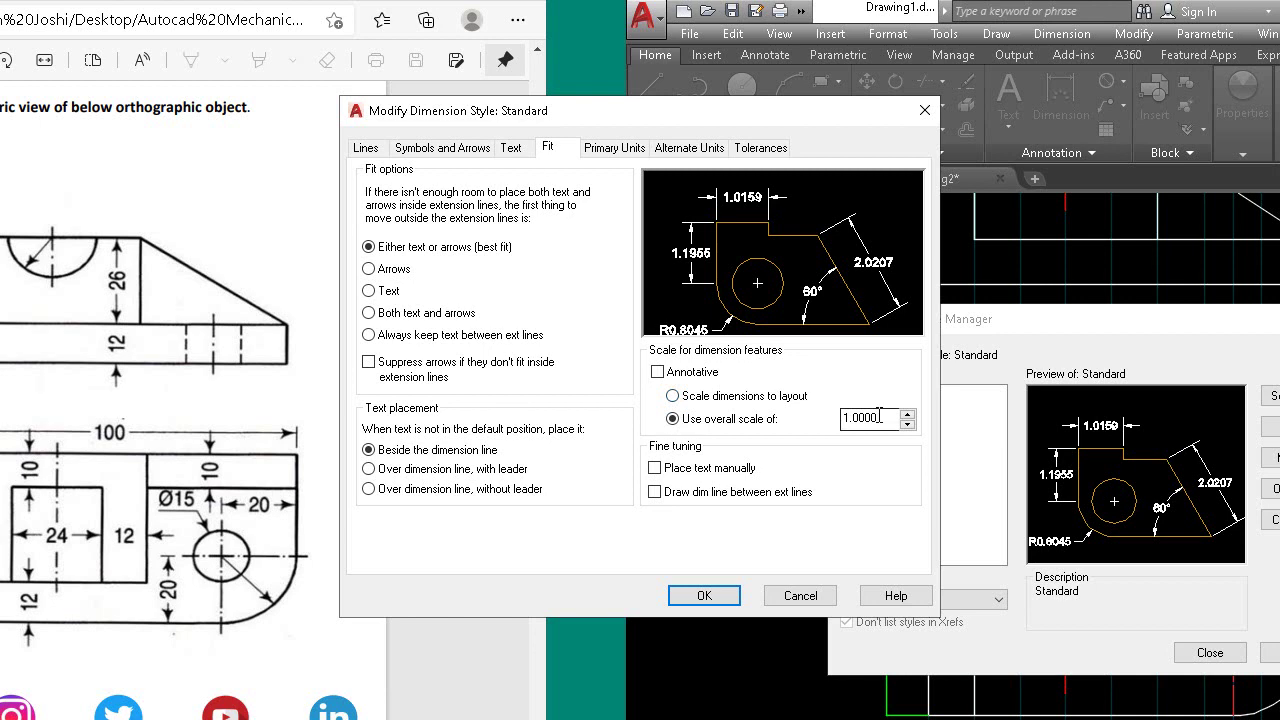
text(10)
click(614, 148)
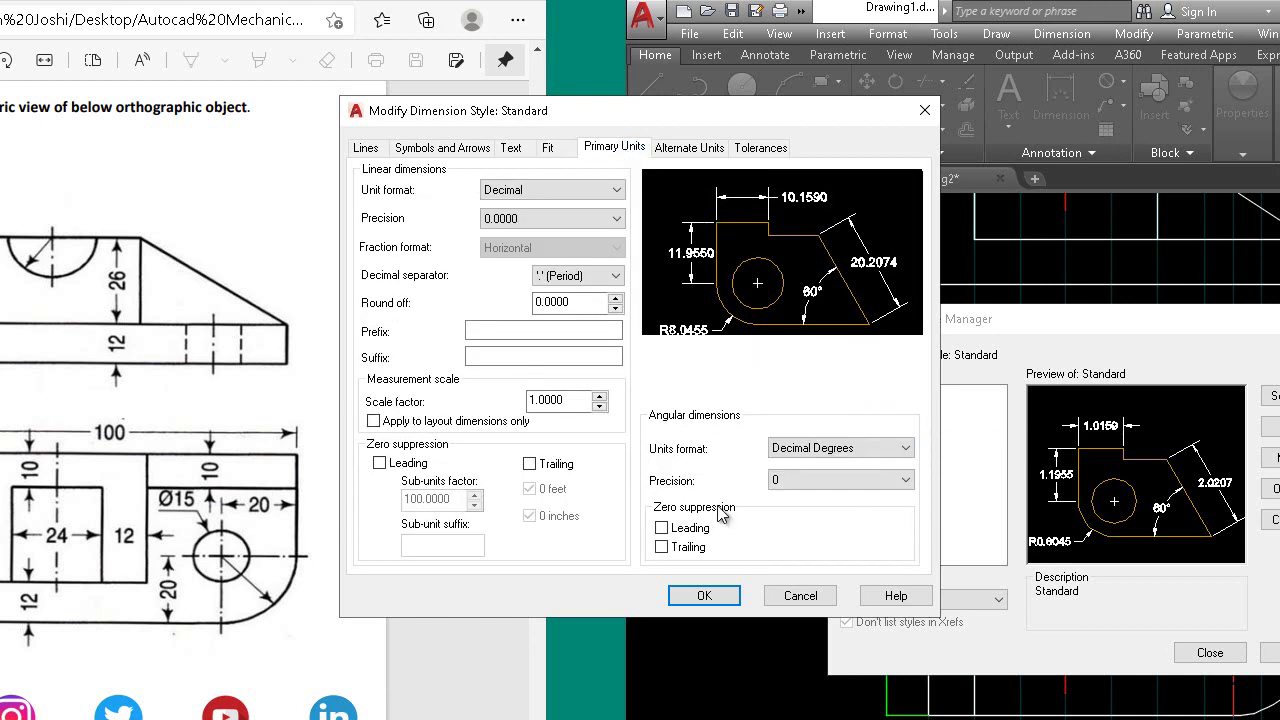
click(529, 463)
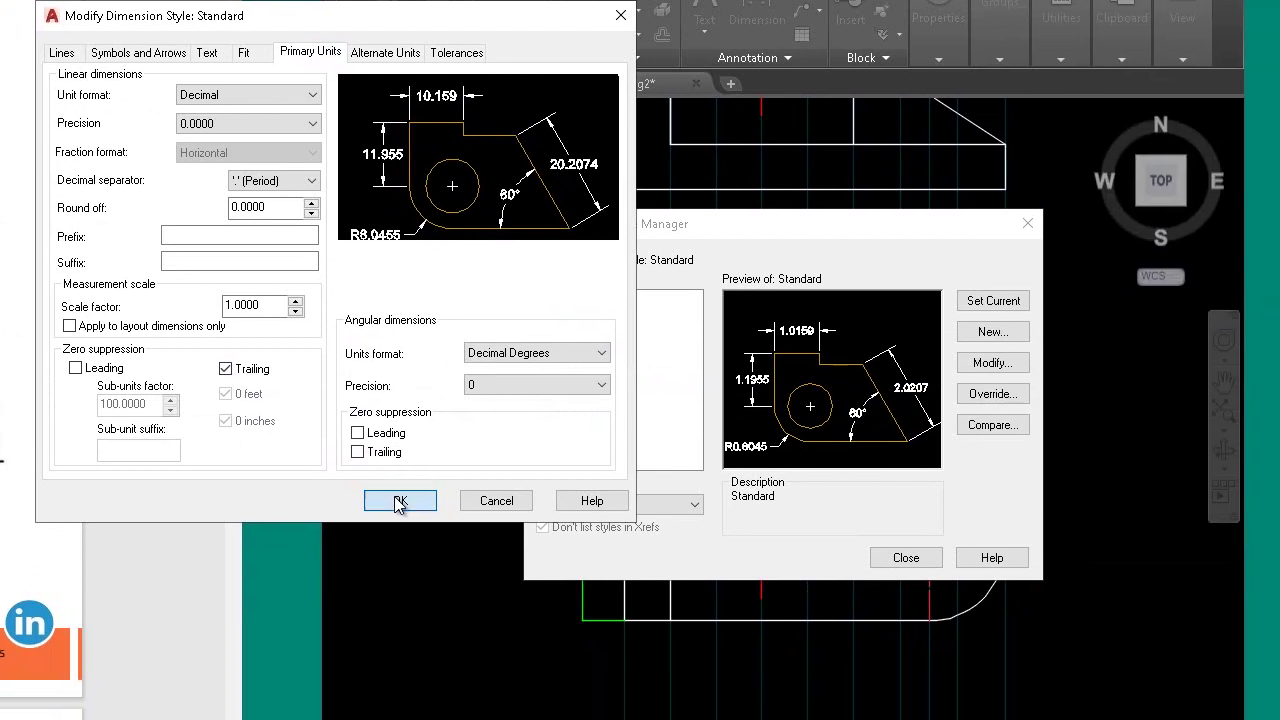
click(704, 595)
click(906, 560)
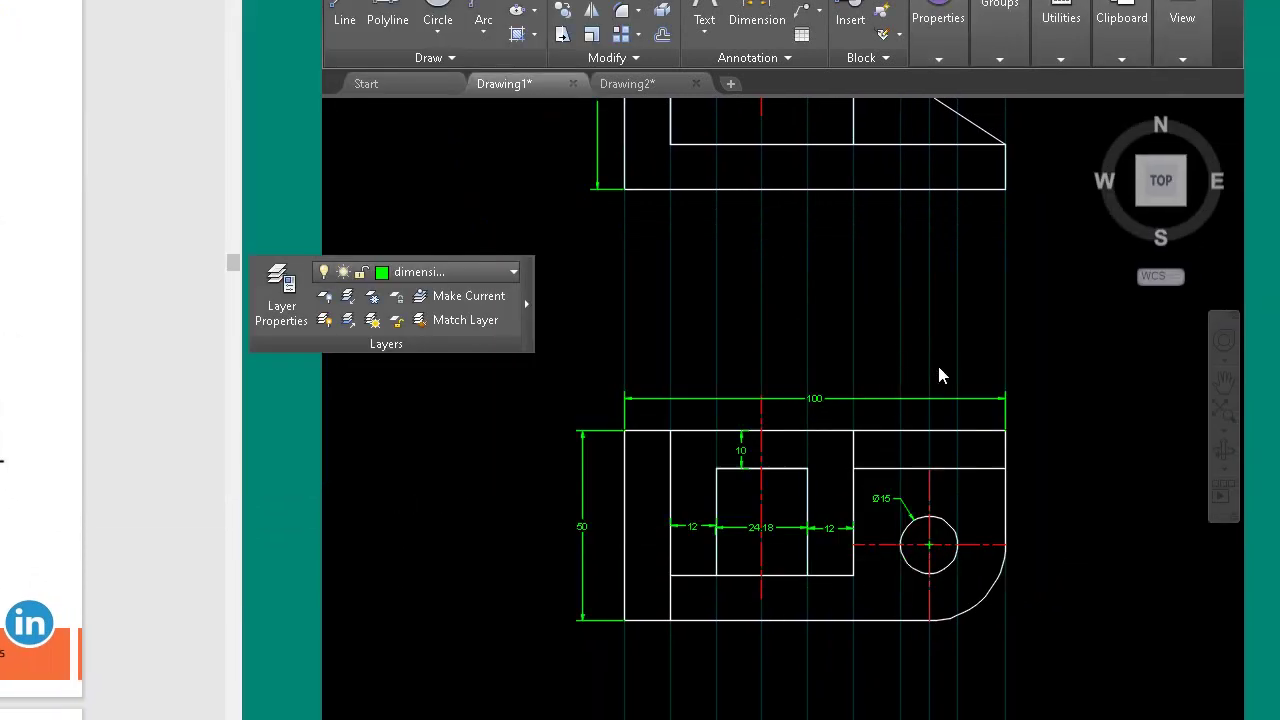
Set the Standard style's Fit overall dimension scale to 20.
text(d)
key(Return)
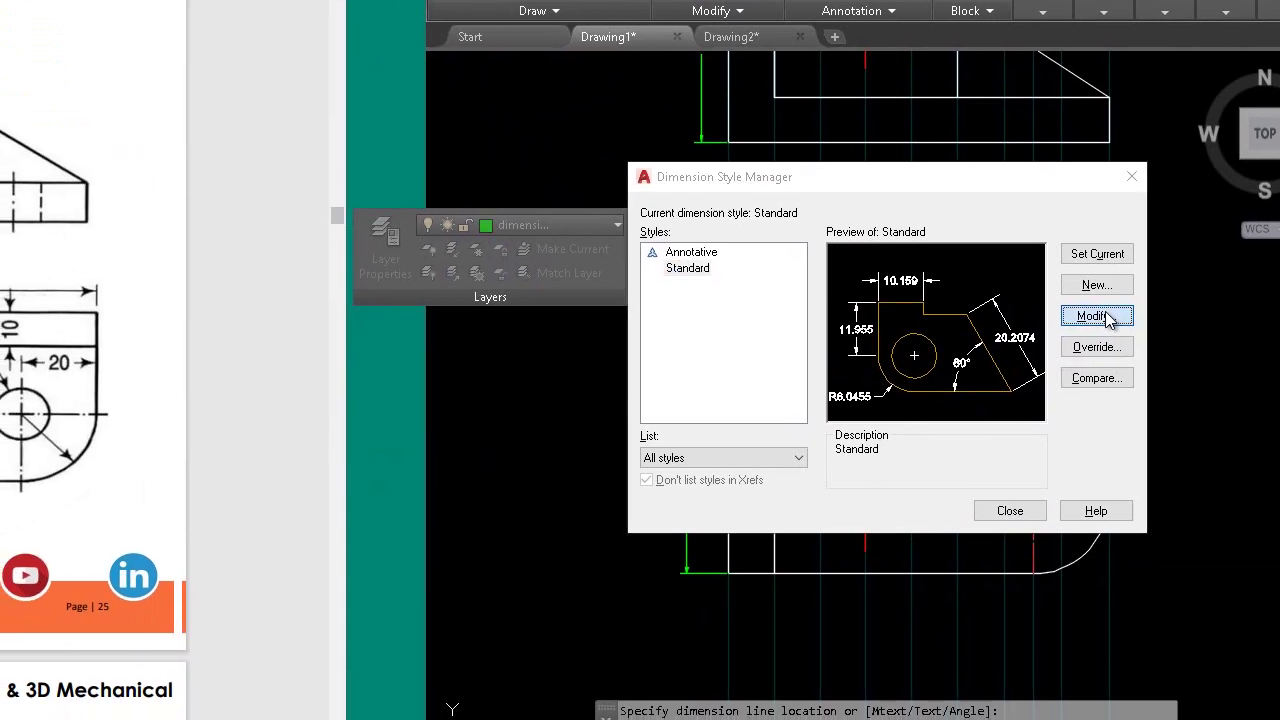
click(1045, 342)
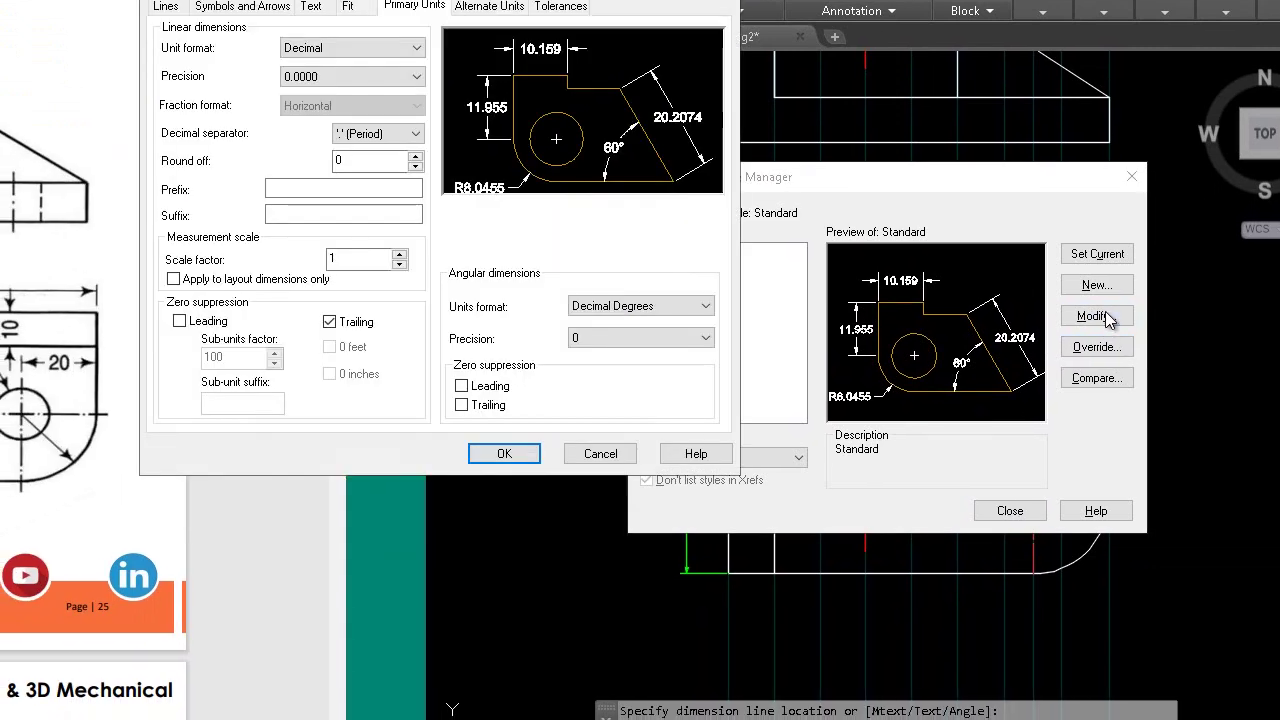
click(350, 8)
text(20)
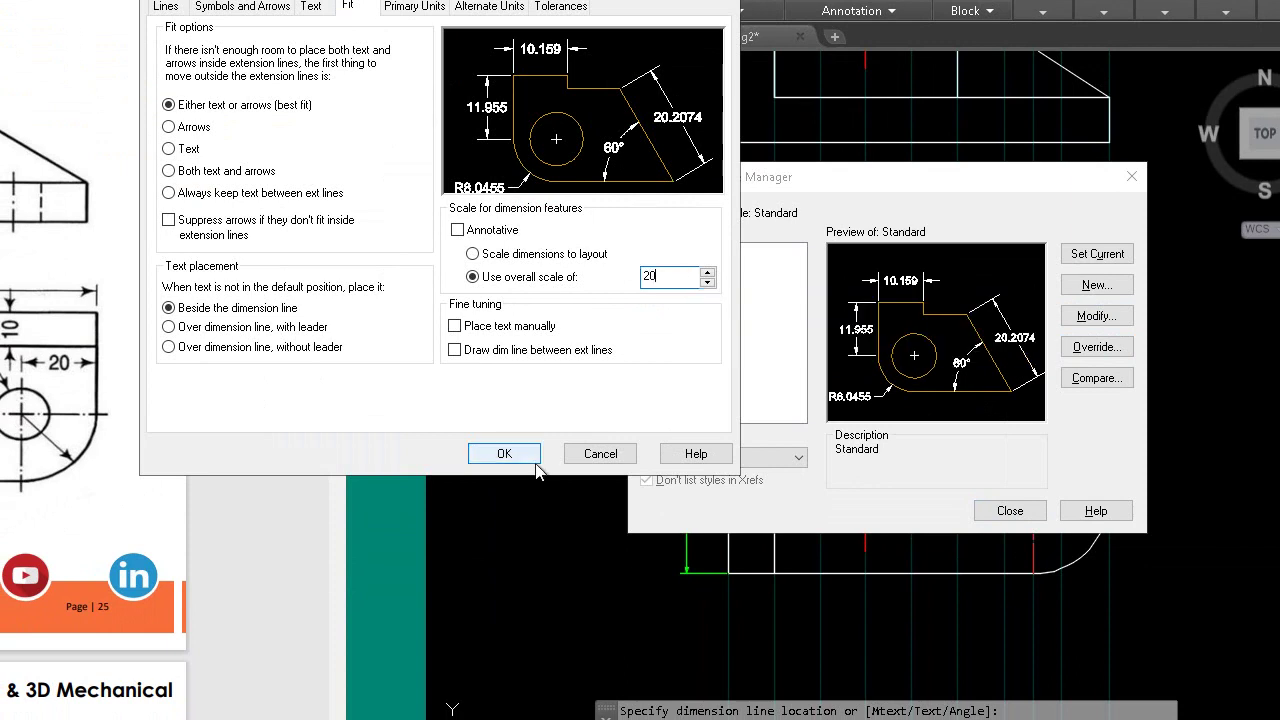
click(534, 460)
Pick the overlapping 24.18 dimension and move it to a new height.
click(1138, 474)
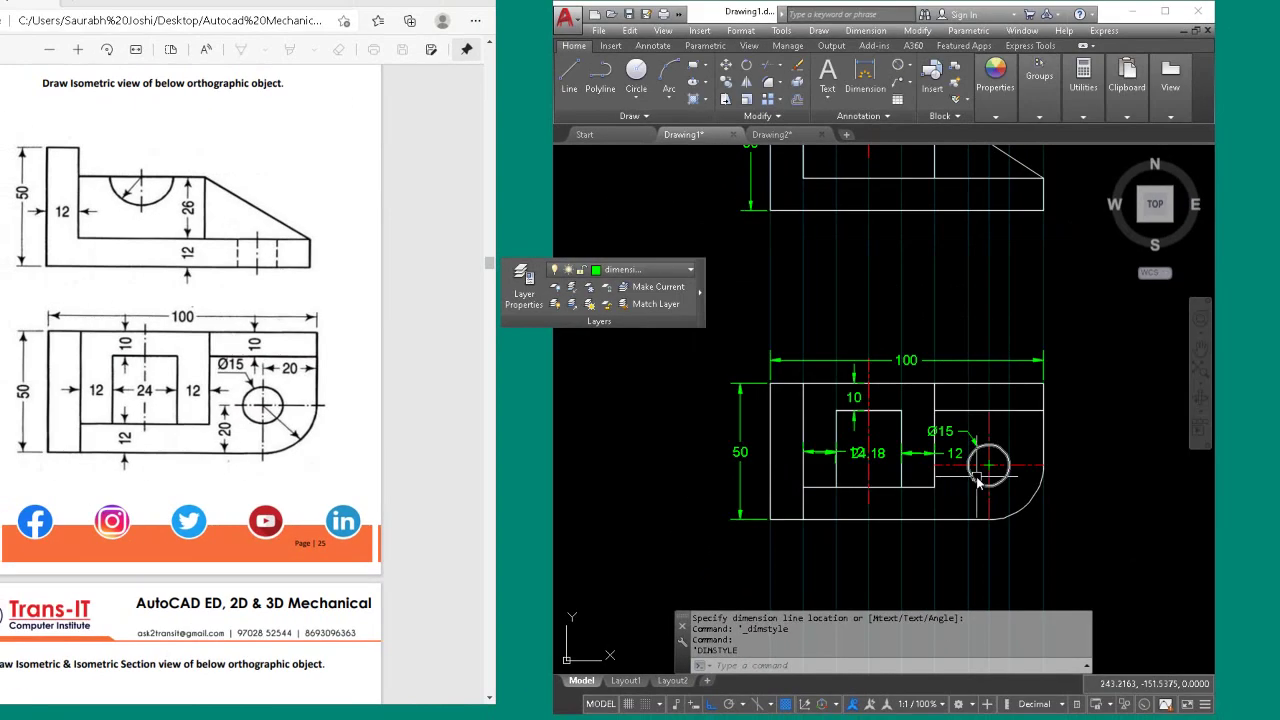
scroll(898, 456, up, 4)
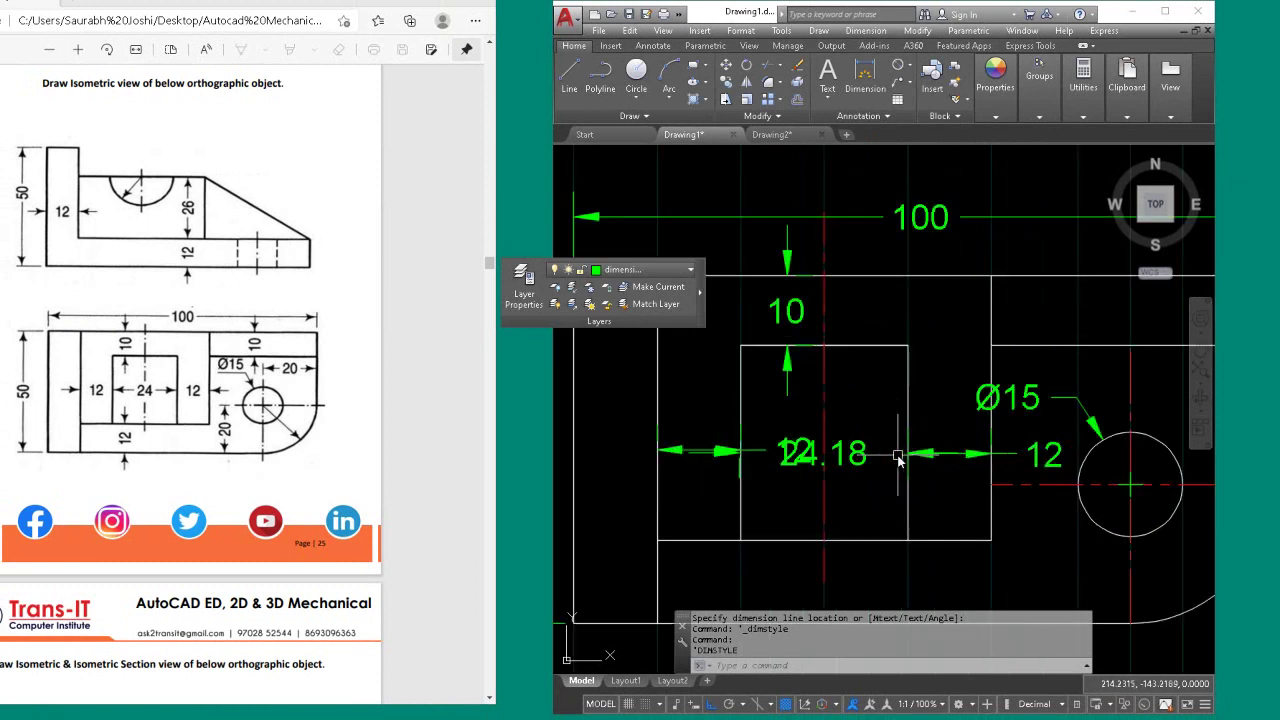
scroll(898, 456, down, 2)
click(848, 456)
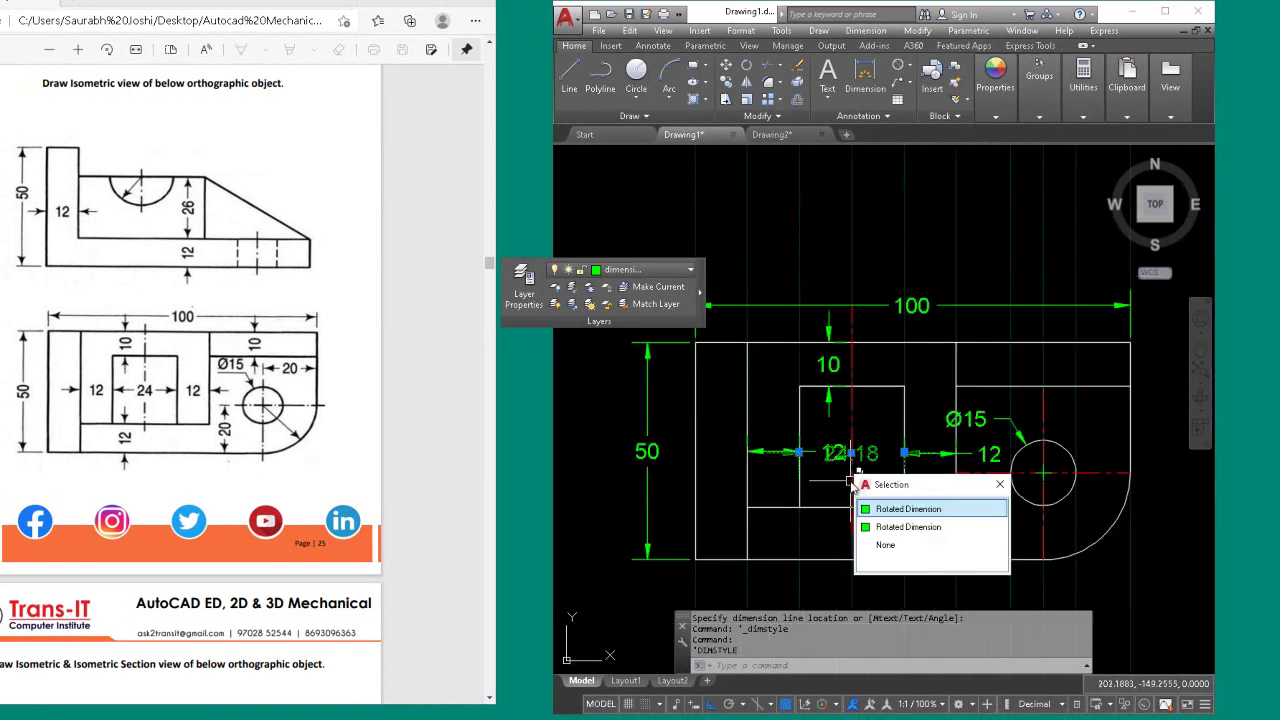
click(895, 517)
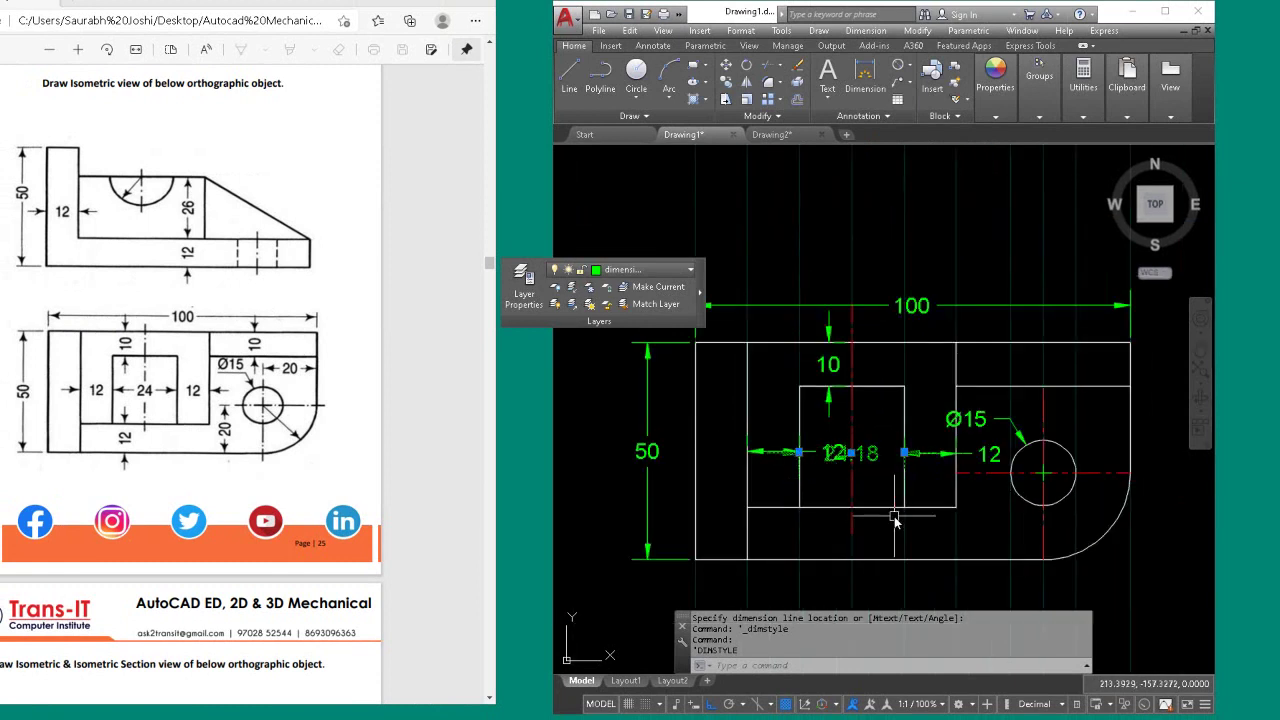
click(851, 452)
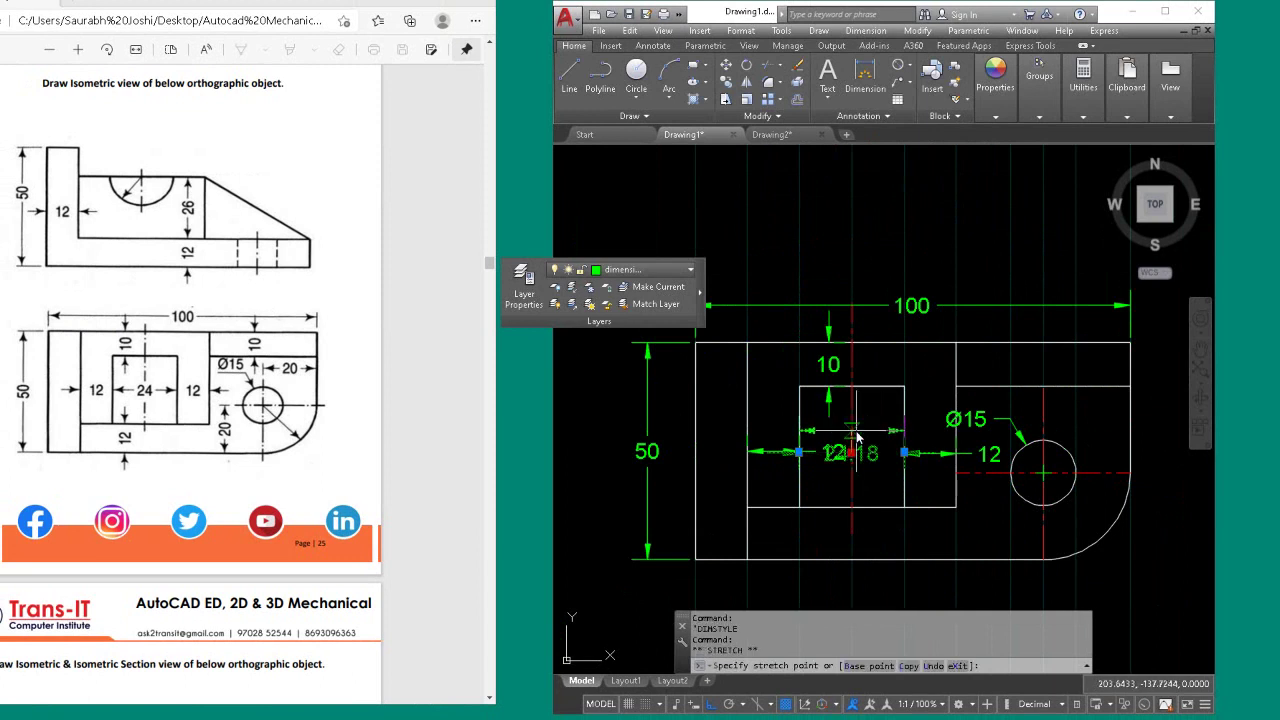
click(857, 437)
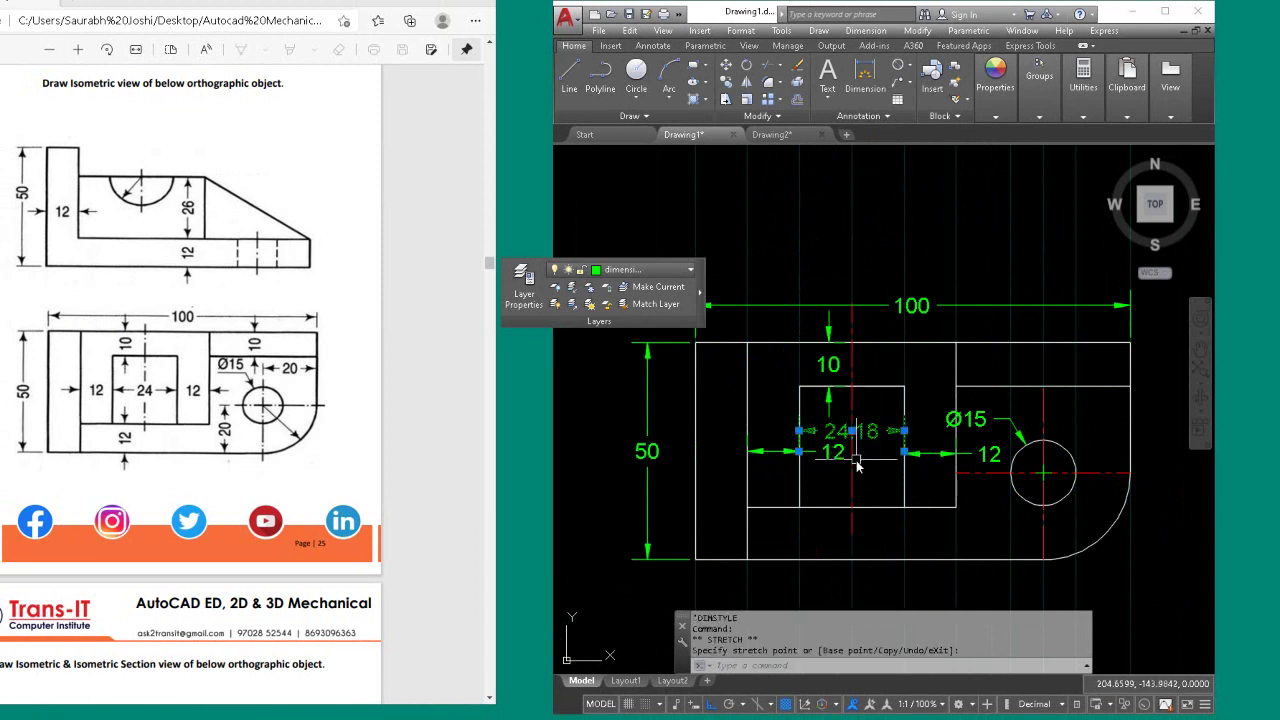
Move the left 12 text beside the inner rectangle and erase the wrong 24.18 dimension.
click(838, 472)
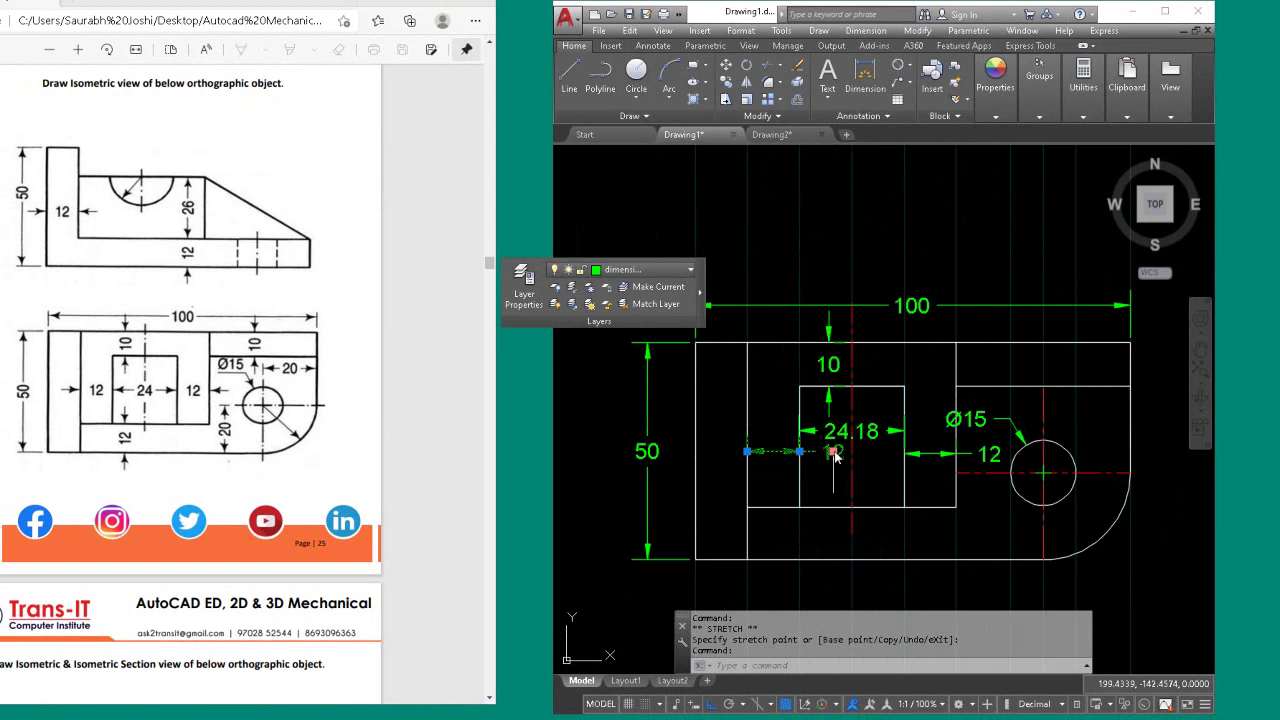
click(834, 451)
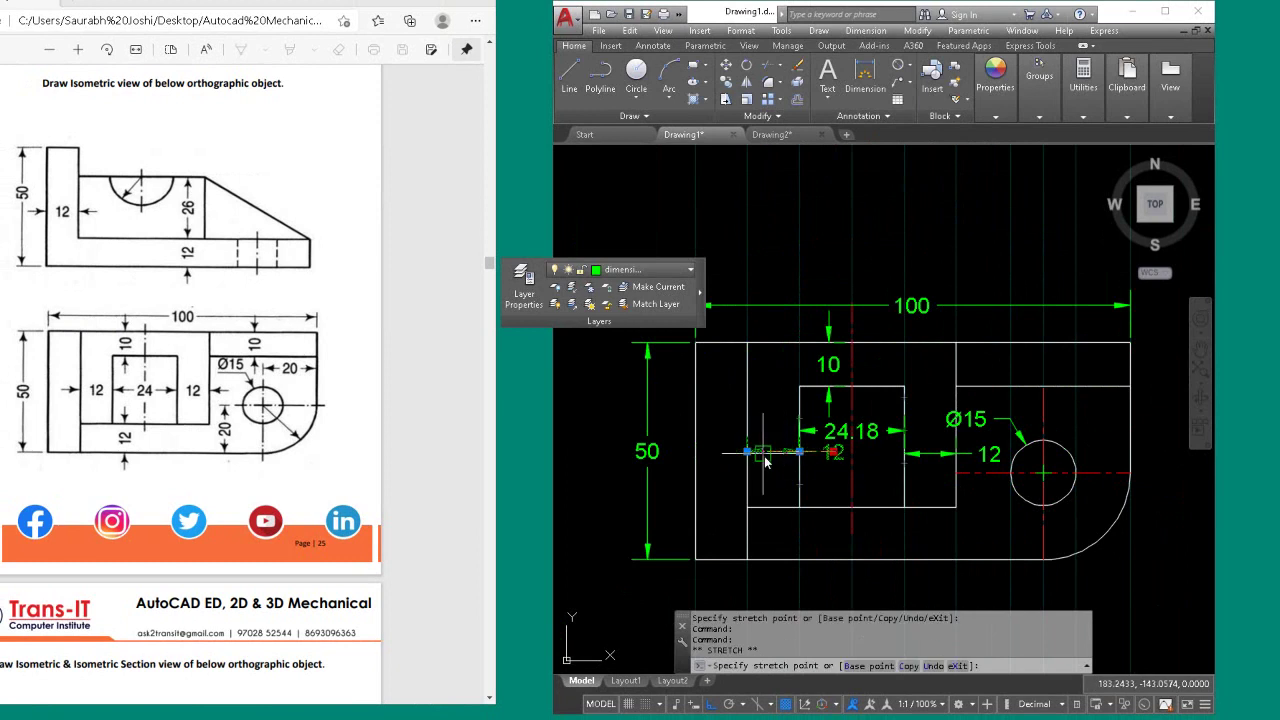
click(767, 457)
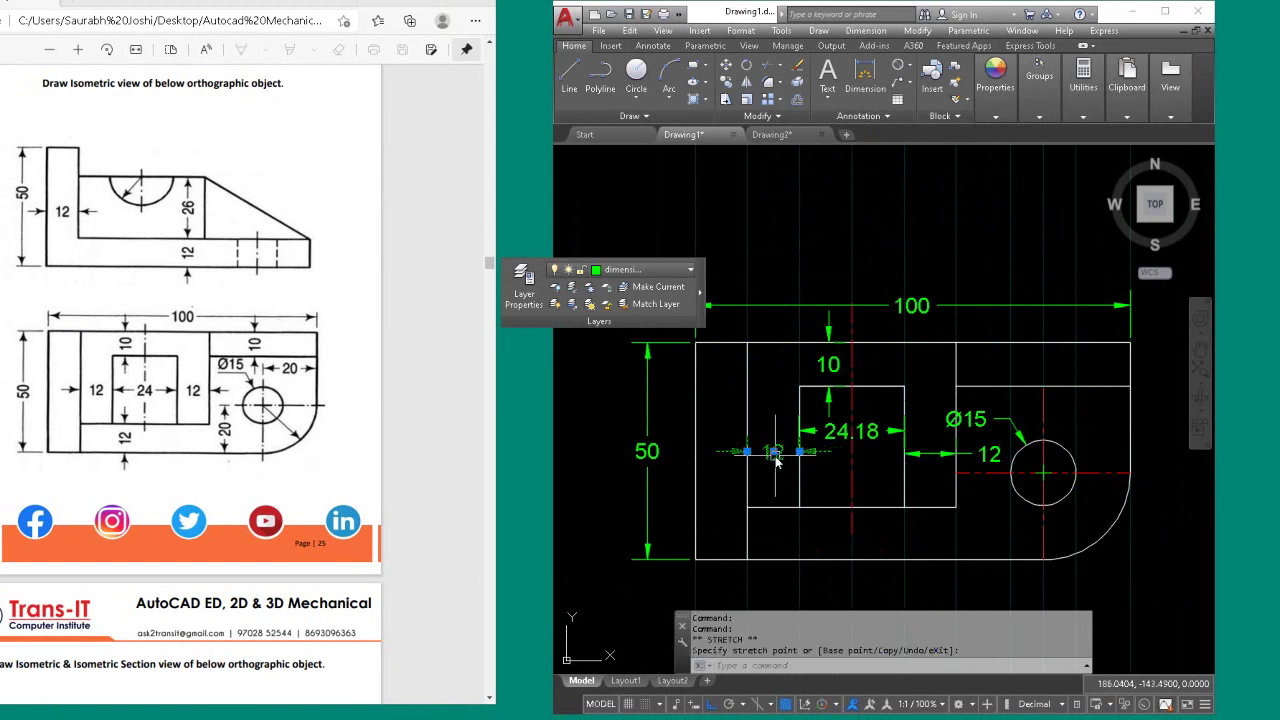
click(853, 431)
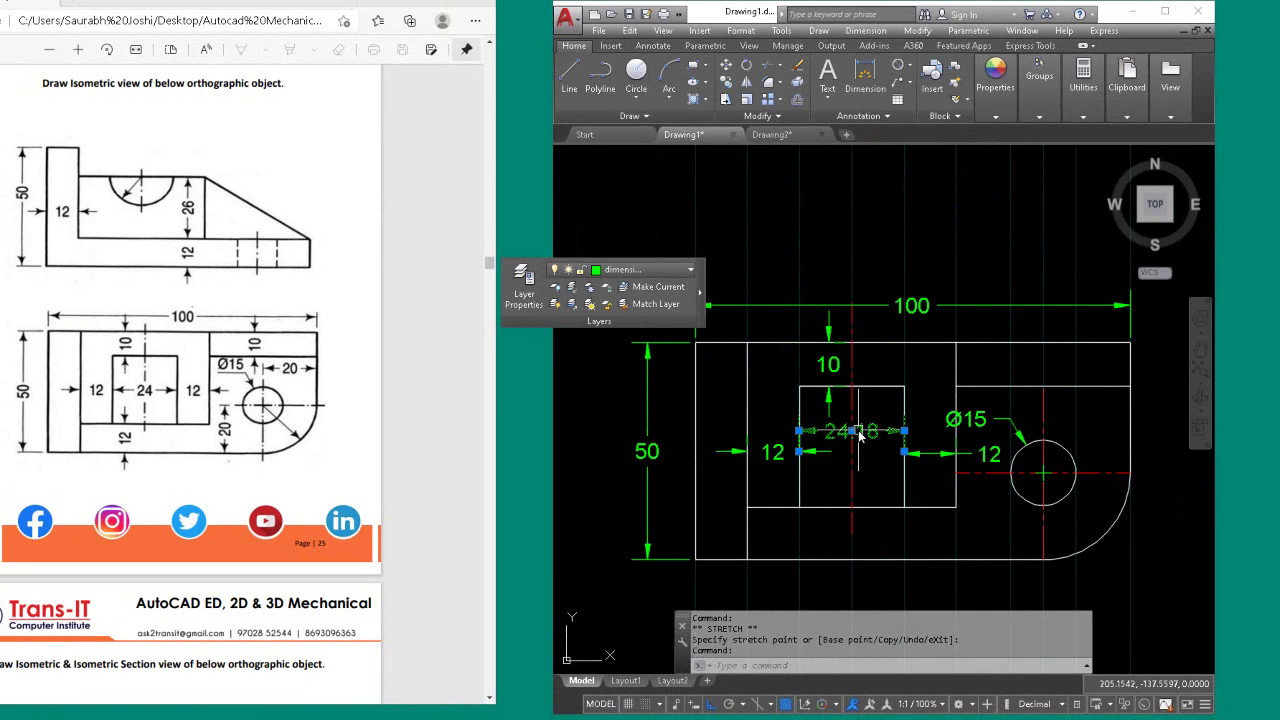
click(857, 431)
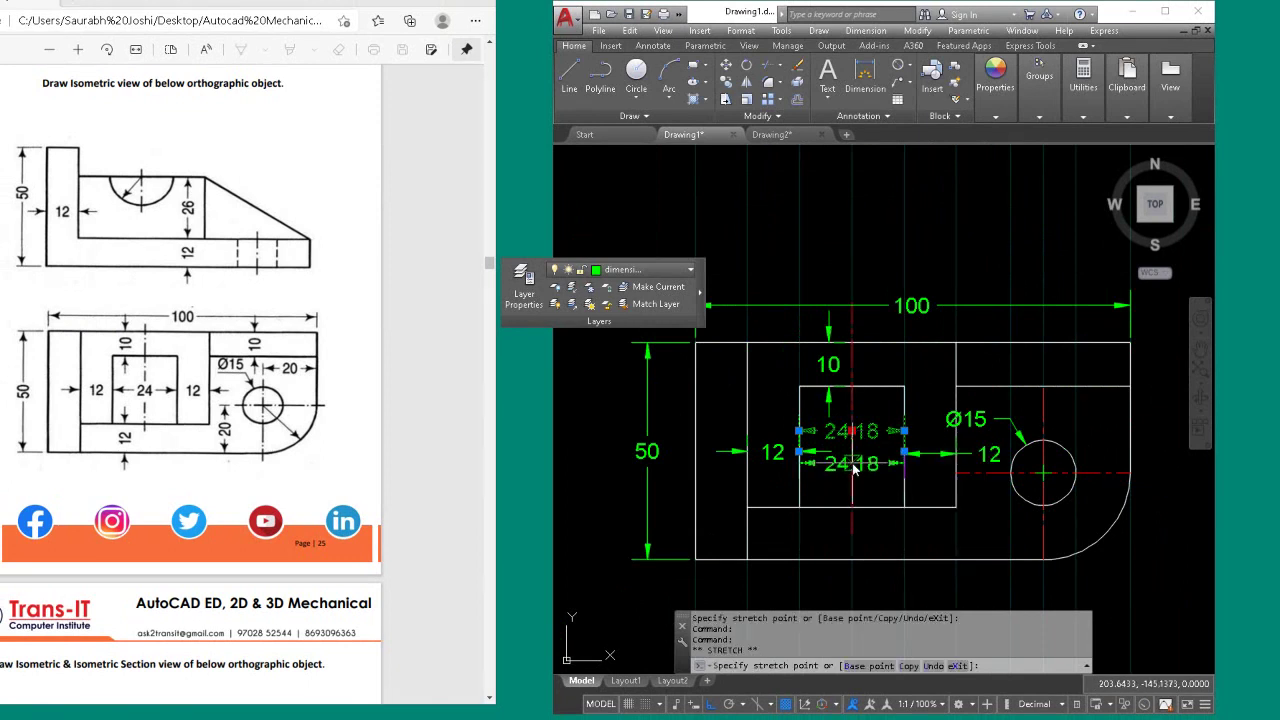
click(853, 466)
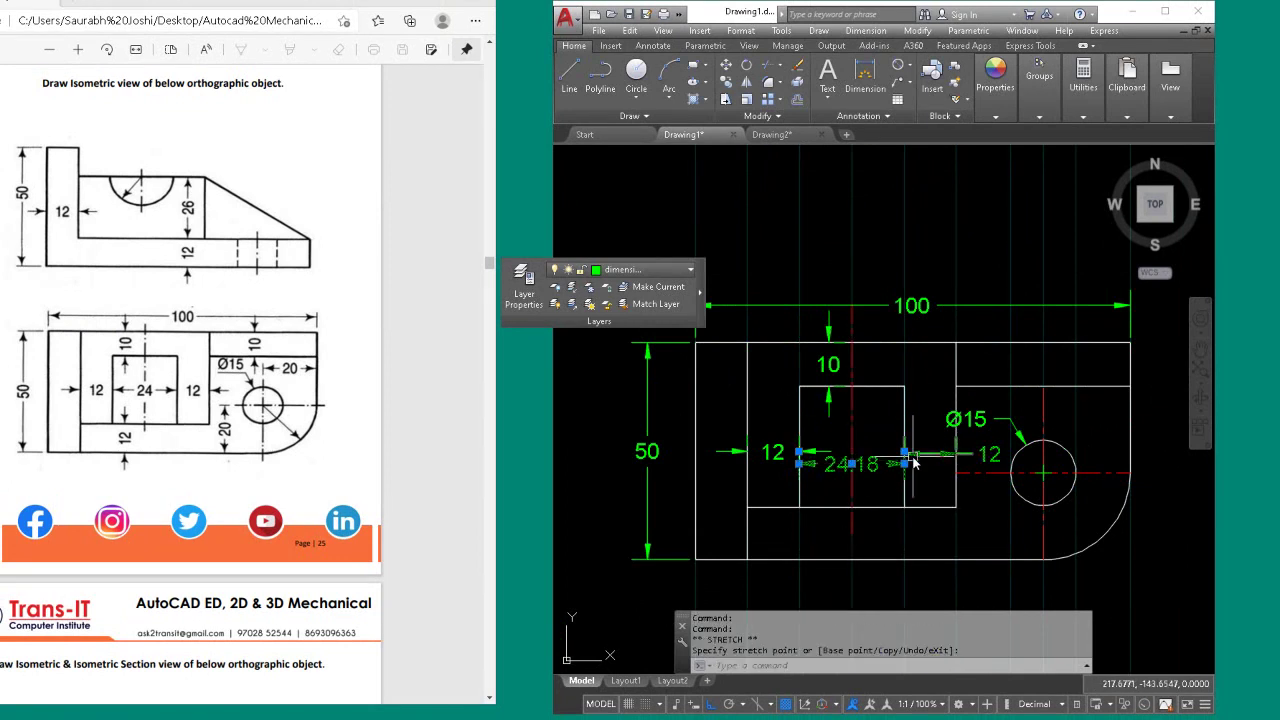
mouse_move(904, 523)
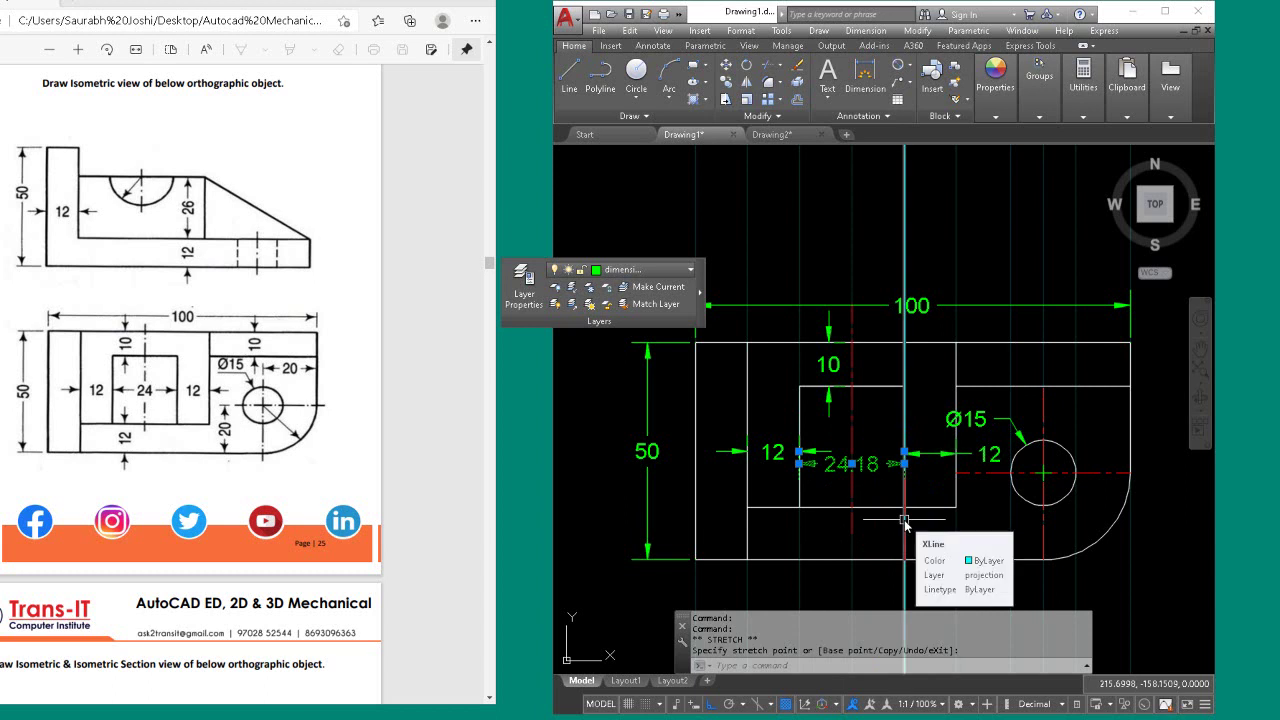
key(Delete)
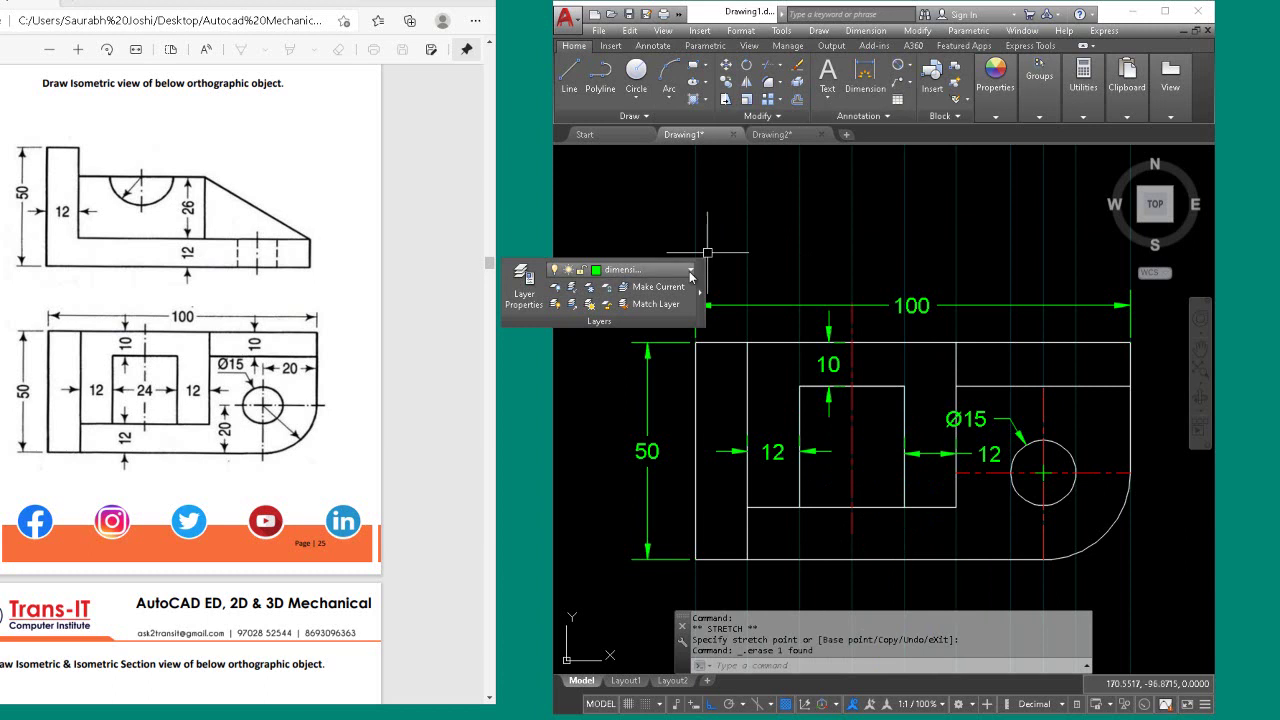
Add a 24 linear dimension across the inner rectangle between the two 12 dimensions.
click(912, 72)
click(918, 91)
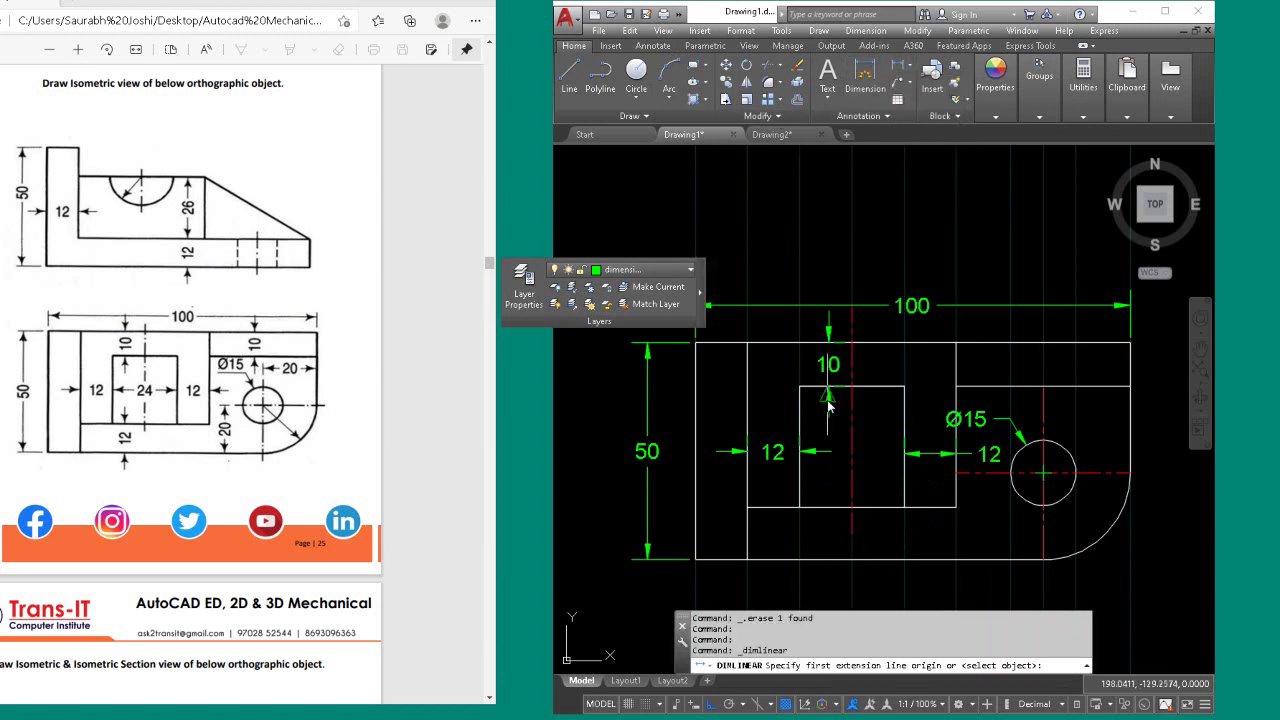
click(800, 453)
click(904, 453)
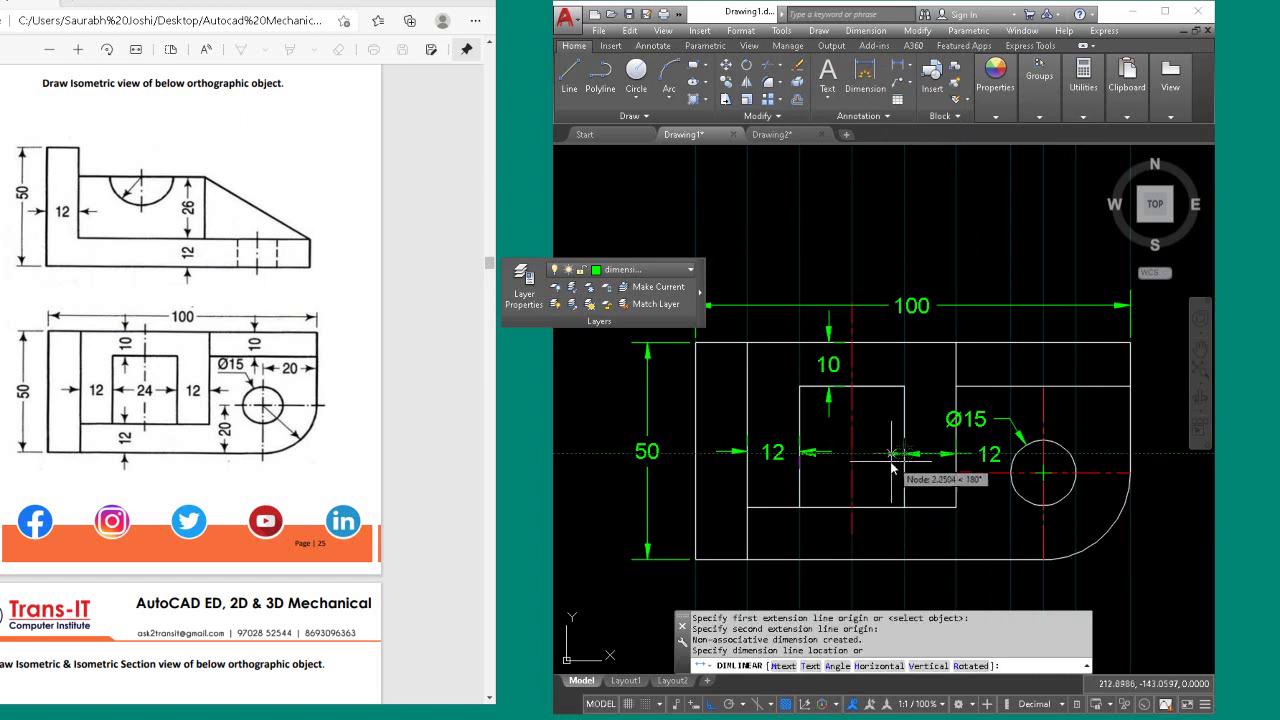
click(893, 466)
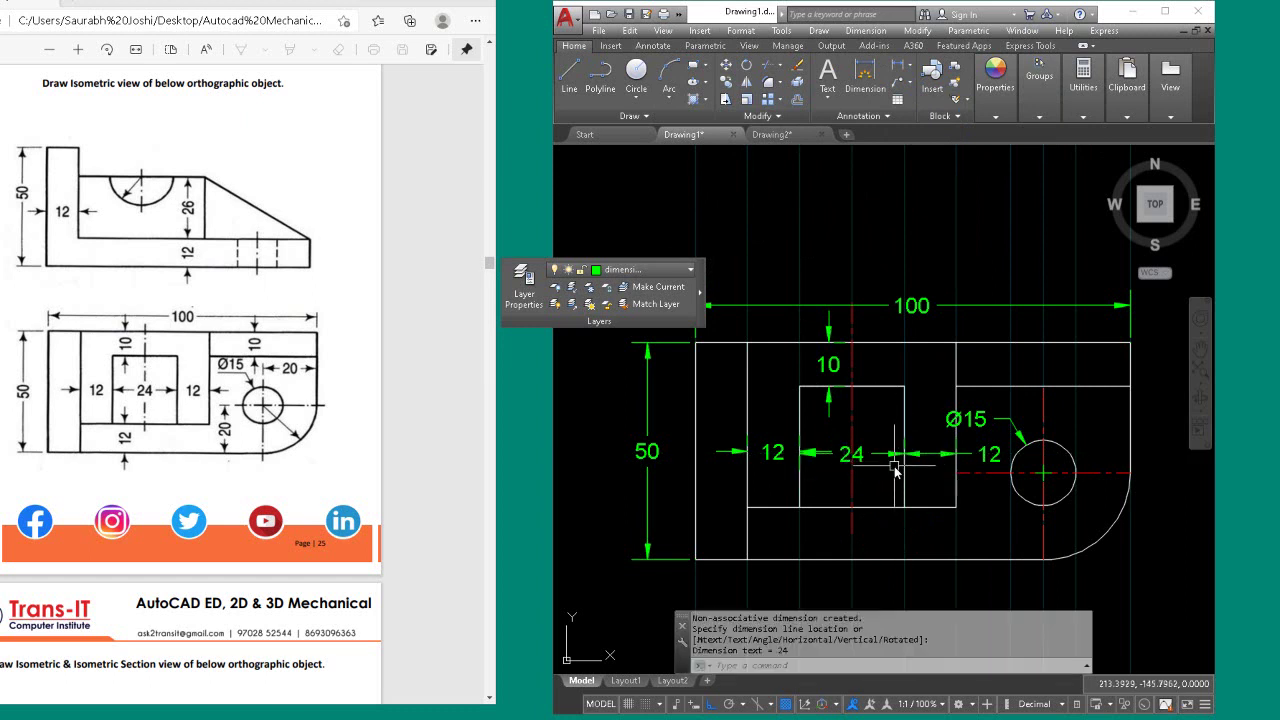
Reposition the Ø15 label above the circle and zoom out to see both views.
click(995, 459)
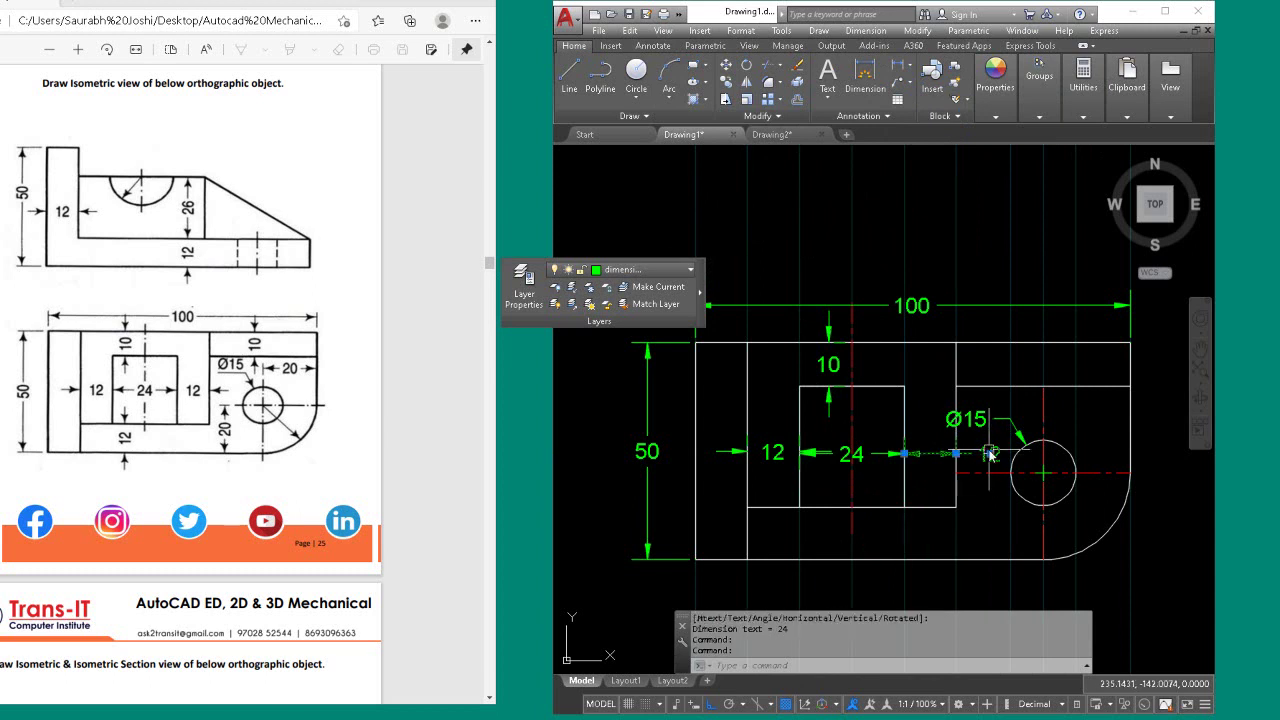
click(990, 455)
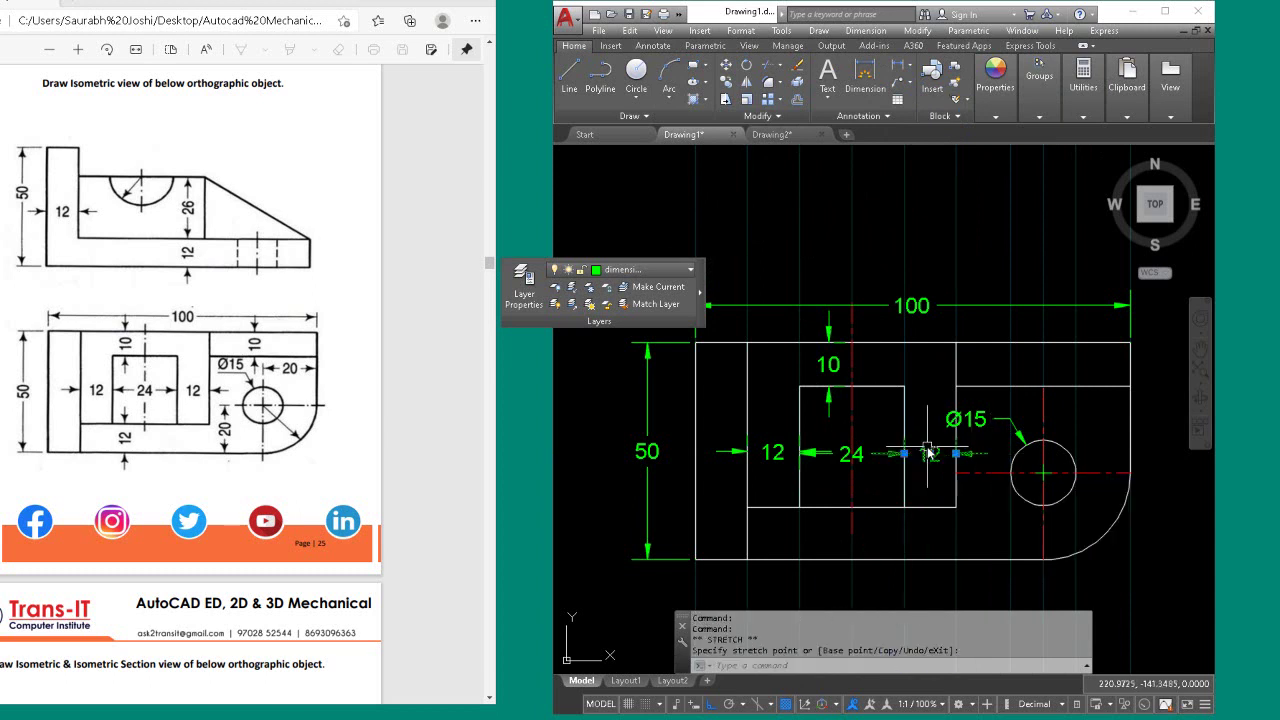
key(Escape)
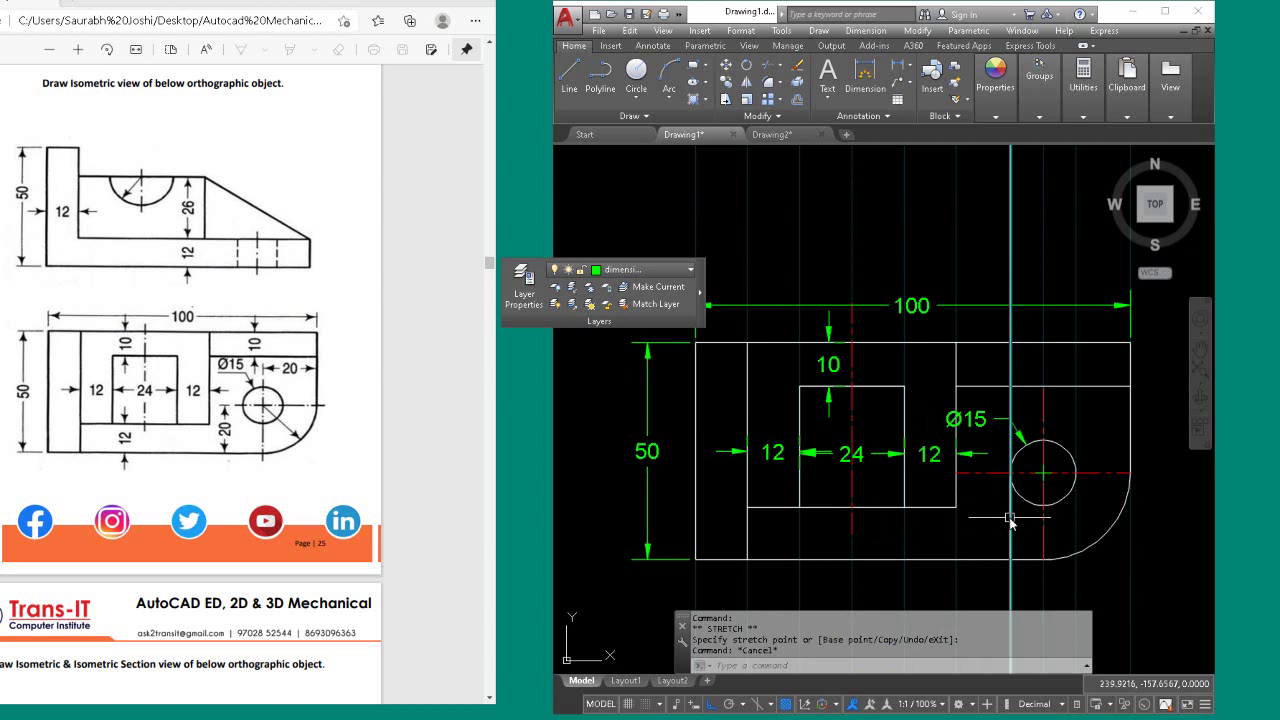
click(985, 435)
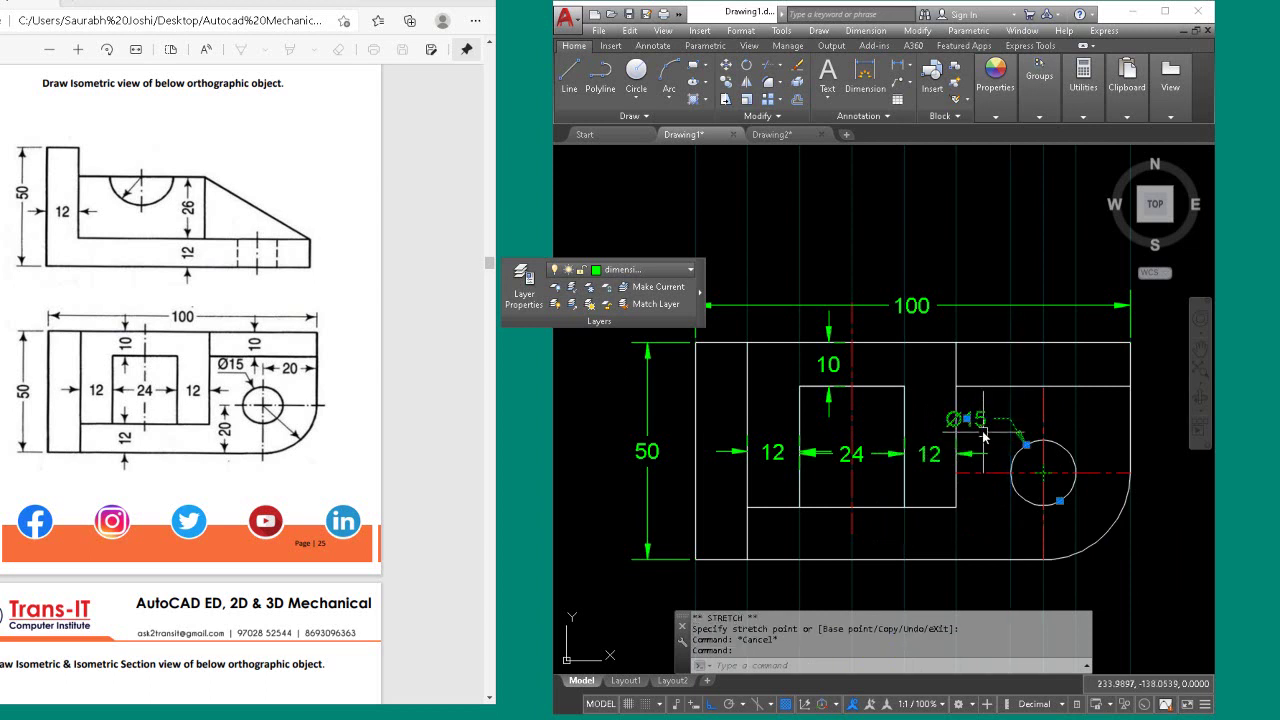
click(967, 419)
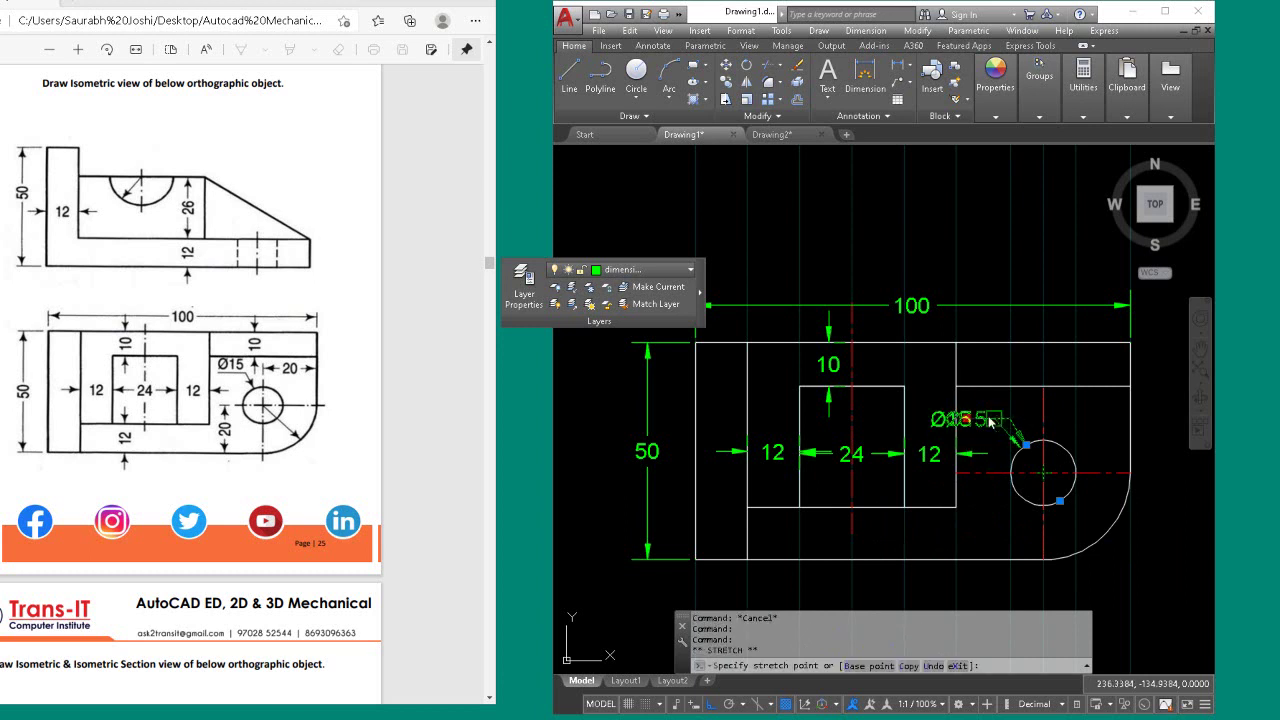
click(1036, 412)
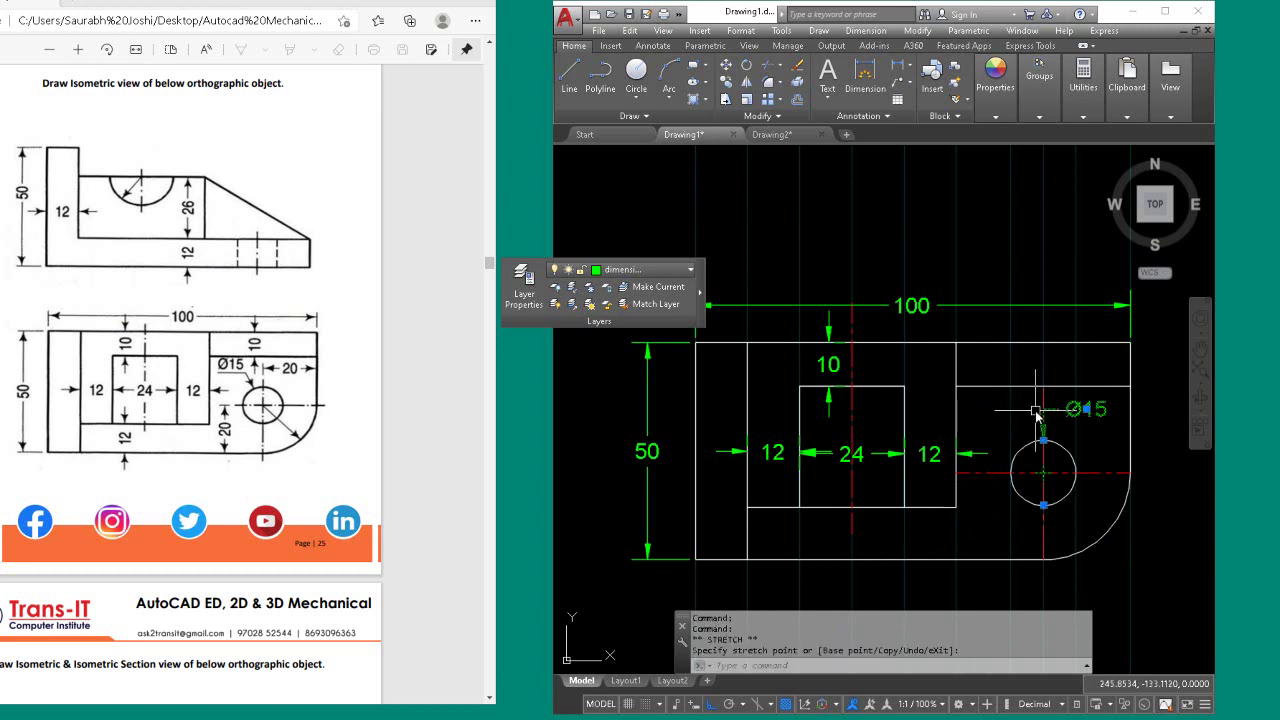
click(1090, 418)
click(1086, 410)
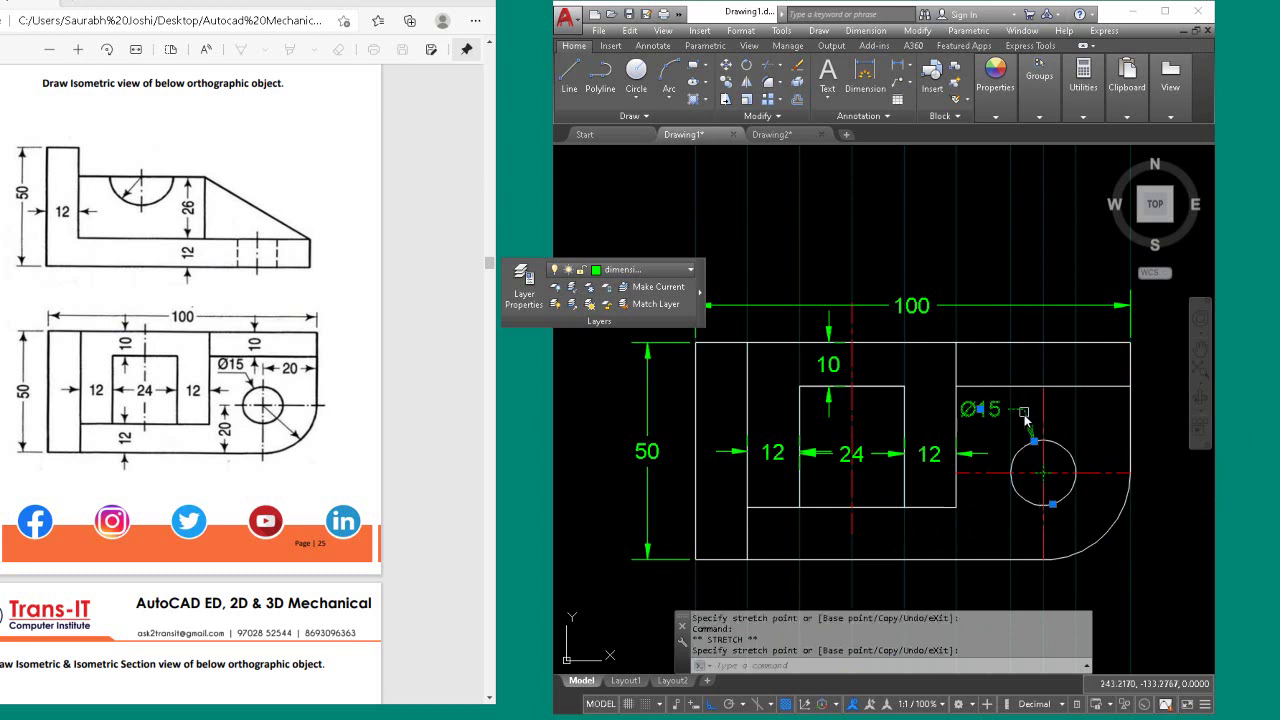
key(Escape)
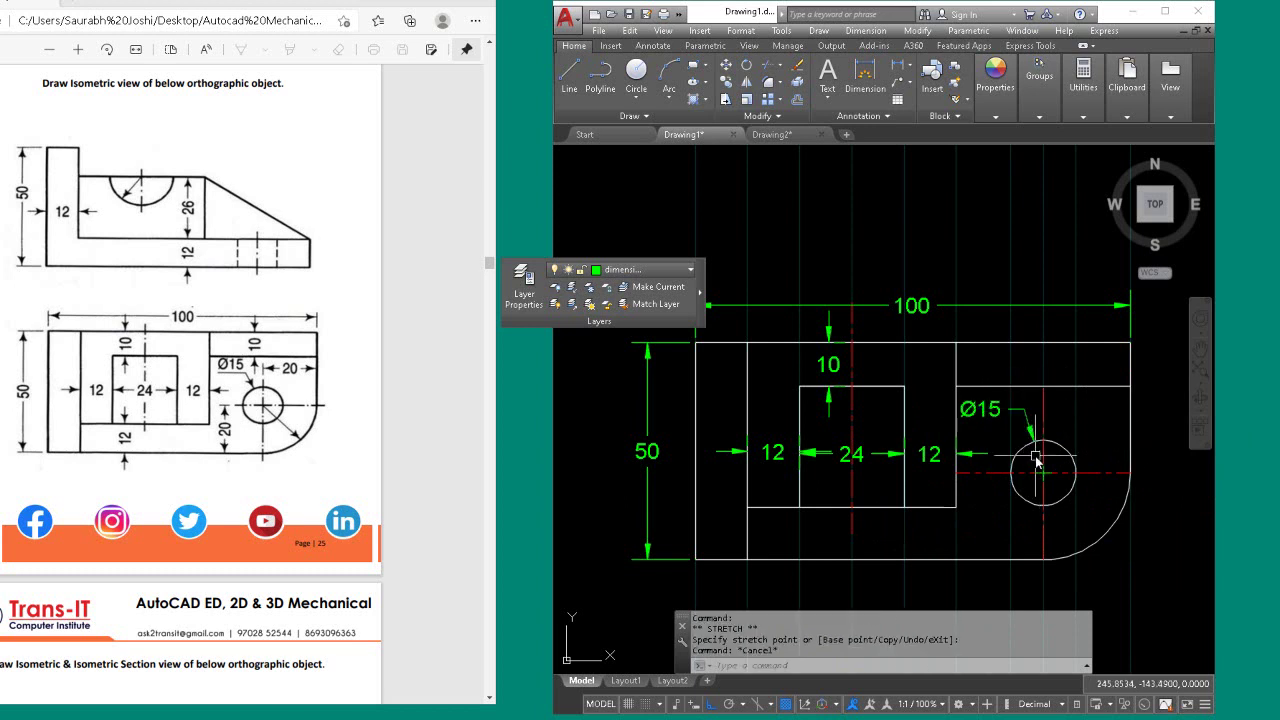
scroll(932, 428, down, 4)
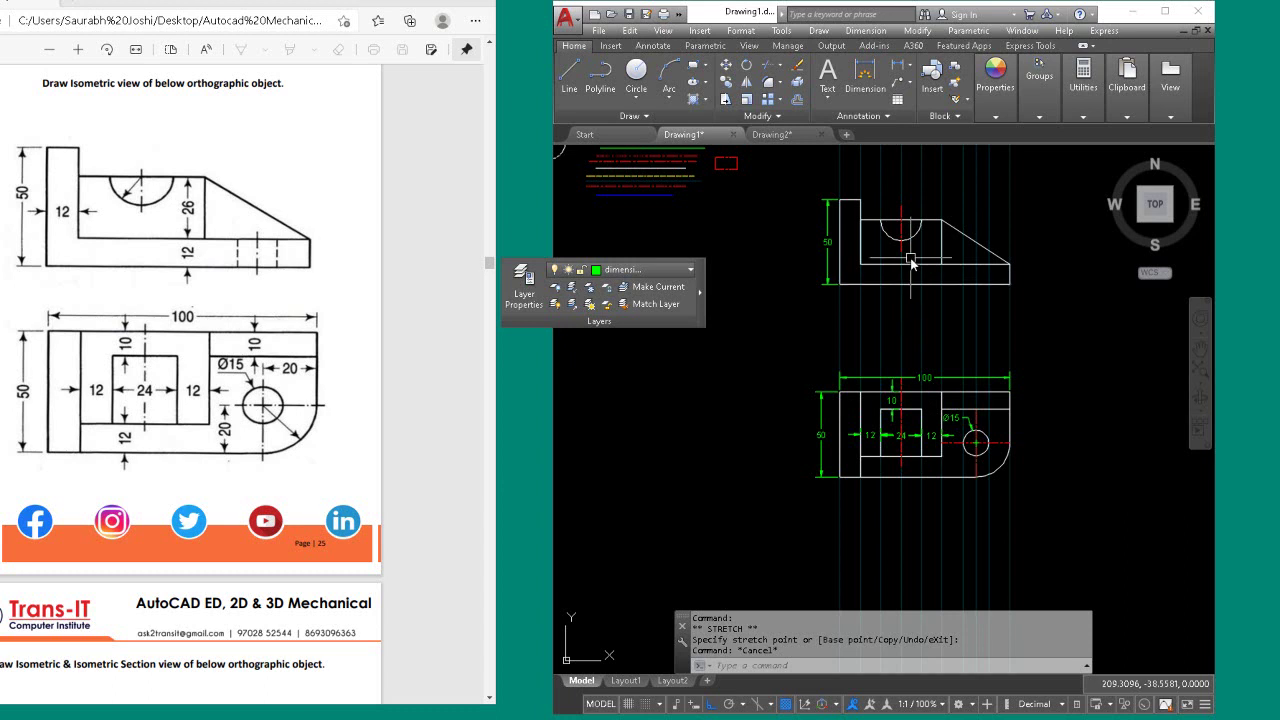
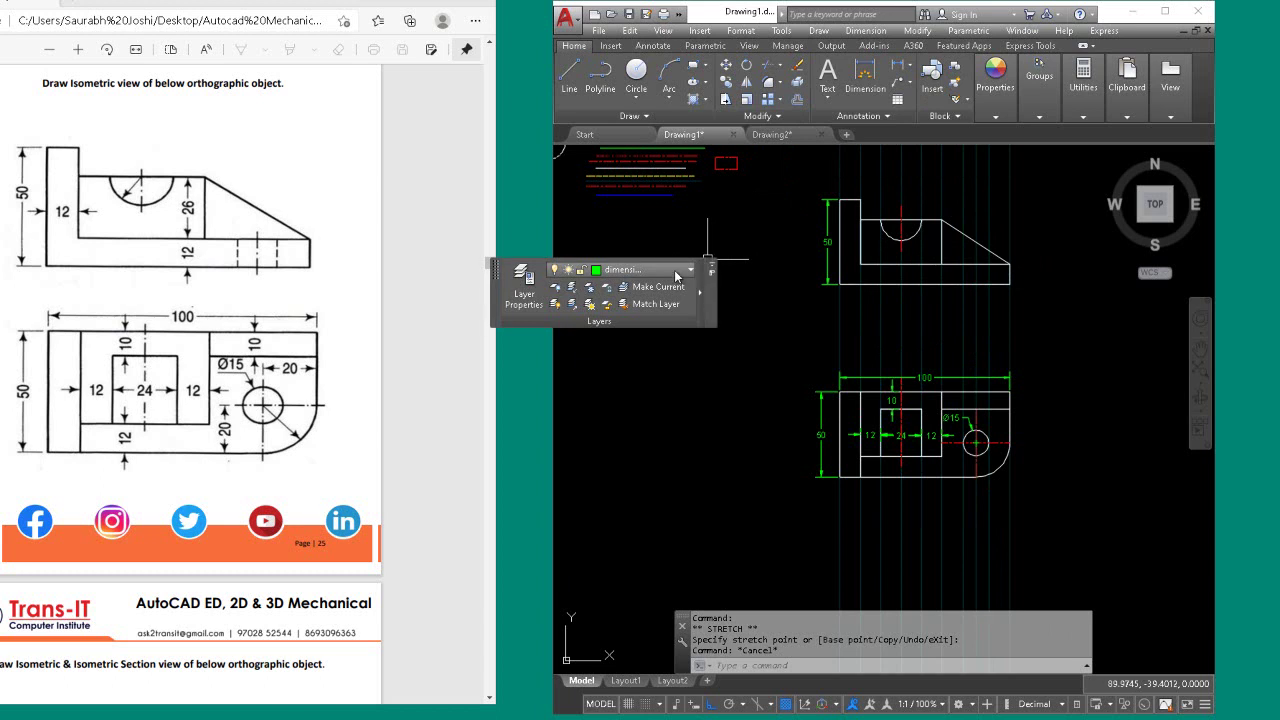
On the centerline layer, draw a vertical centerline through the hole in the front view's base.
click(675, 271)
click(660, 304)
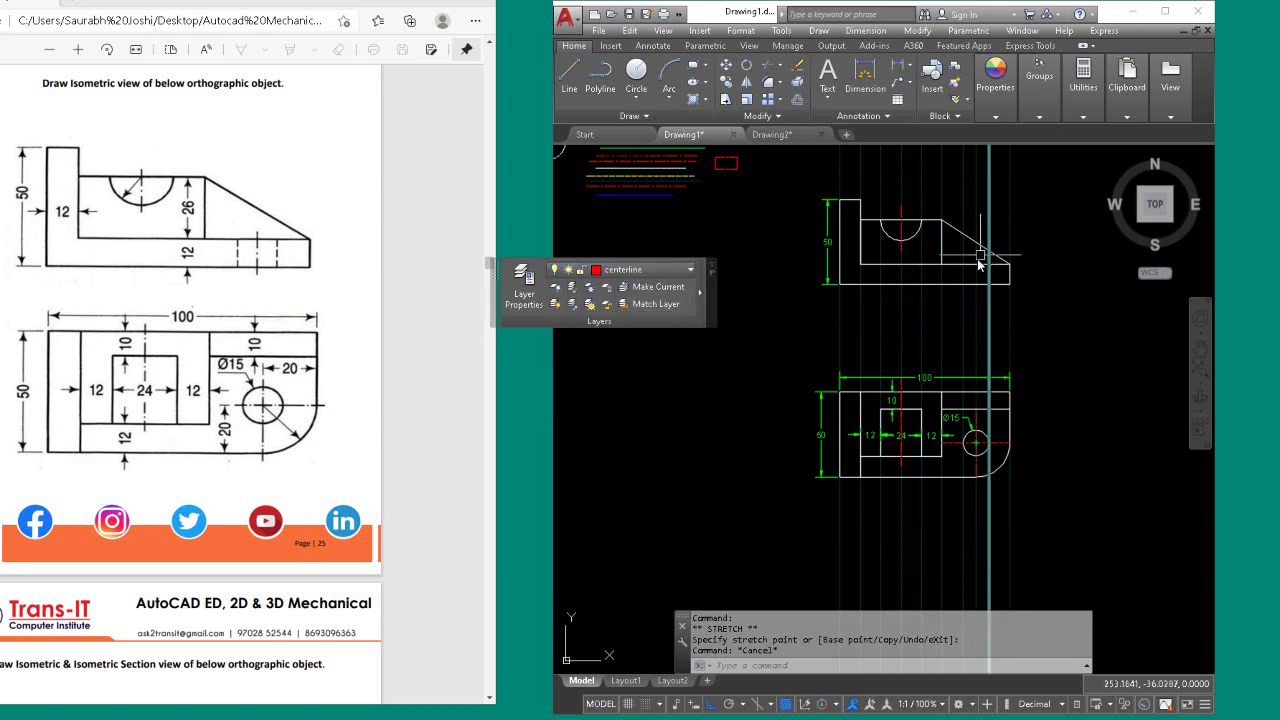
text(l)
key(Return)
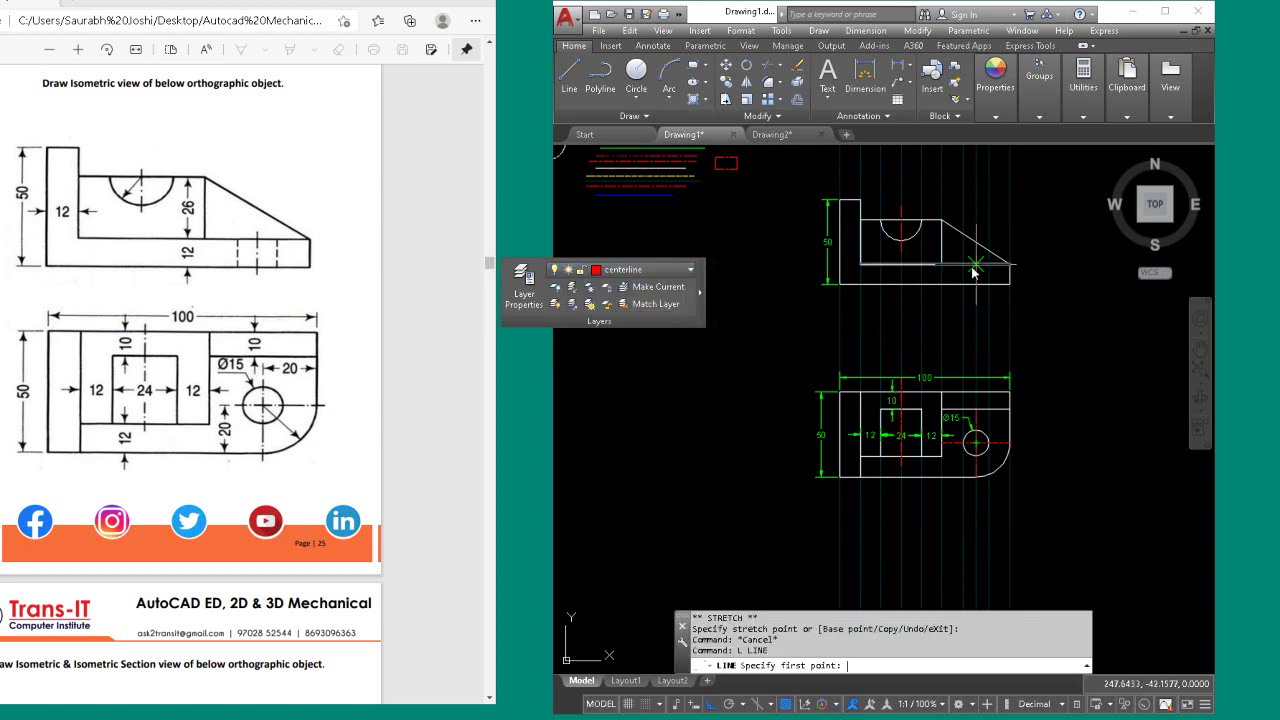
scroll(973, 270, up, 4)
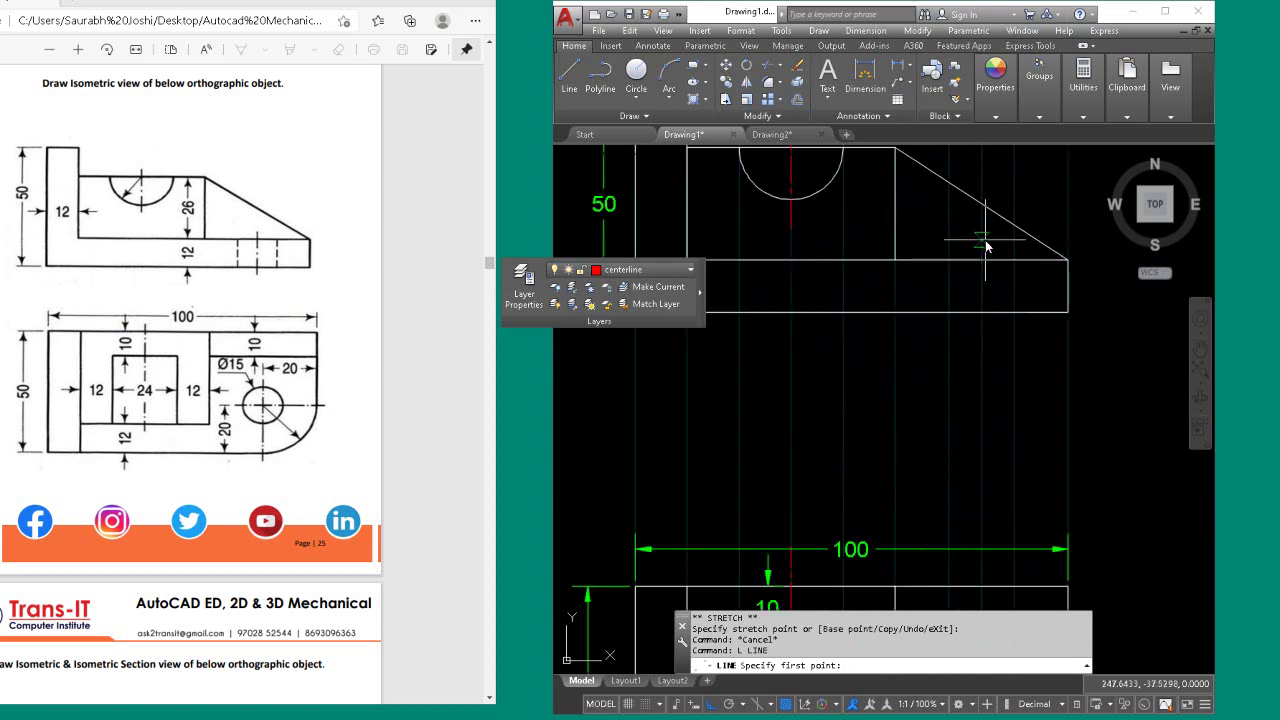
click(983, 242)
click(984, 341)
key(Return)
On the hiddenline layer, draw two vertical hidden lines across the base for the Ø15 hole.
click(645, 270)
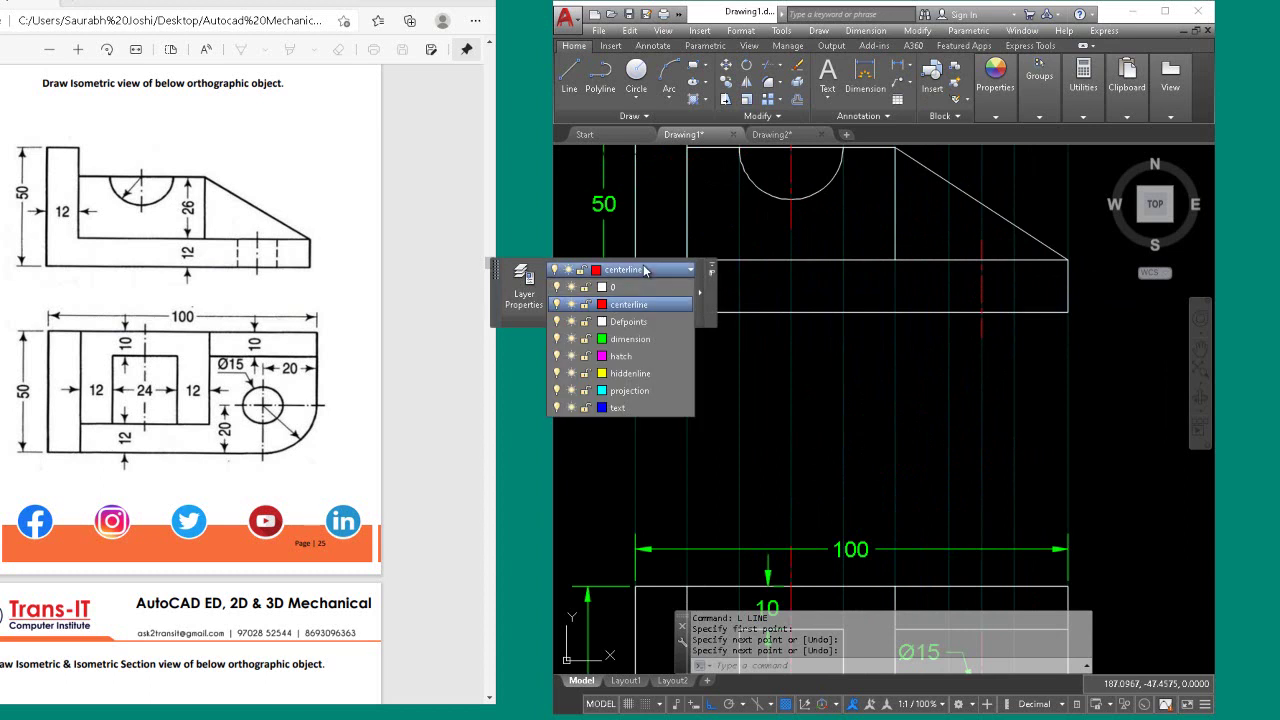
click(632, 373)
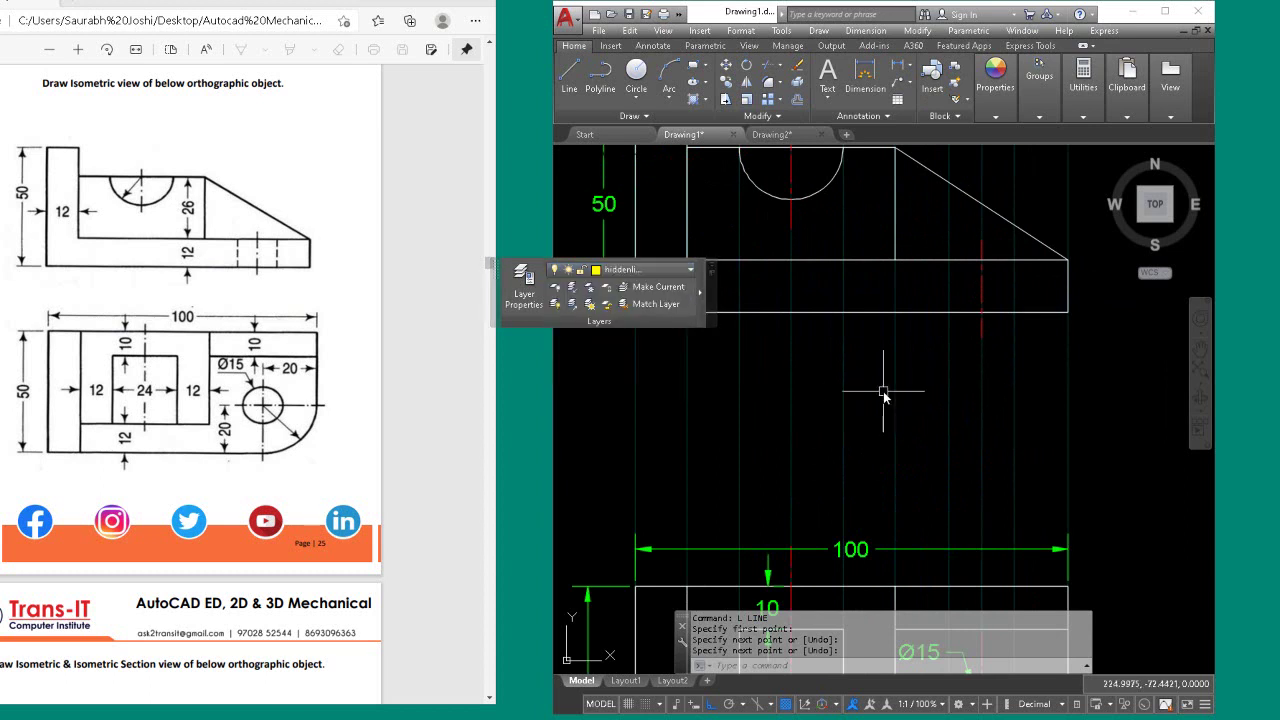
text(l)
key(Return)
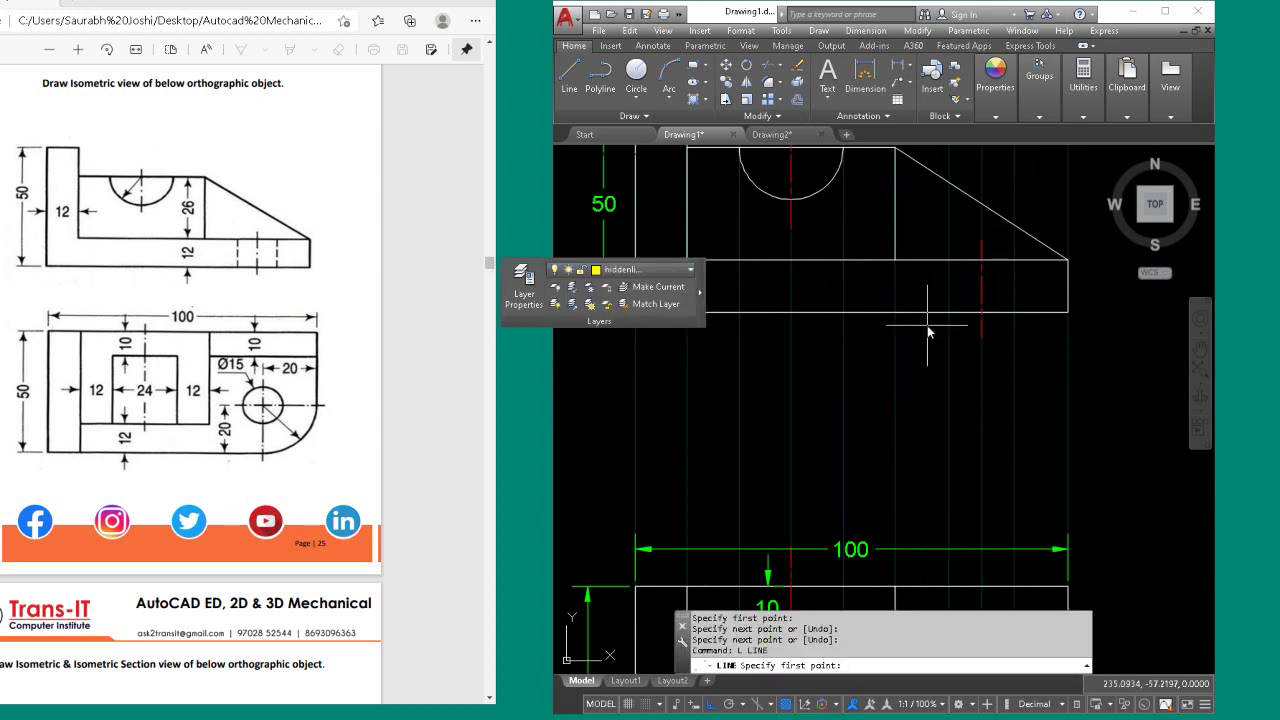
click(948, 312)
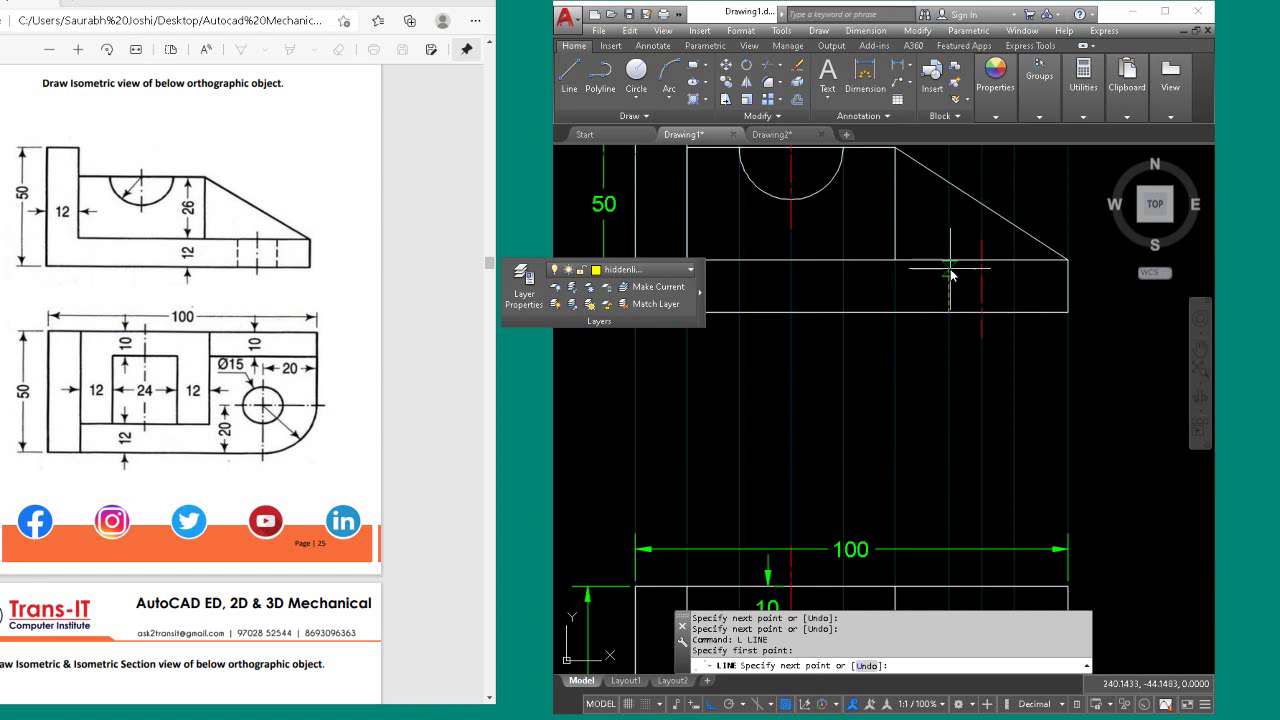
click(950, 262)
key(Return)
key(Return)
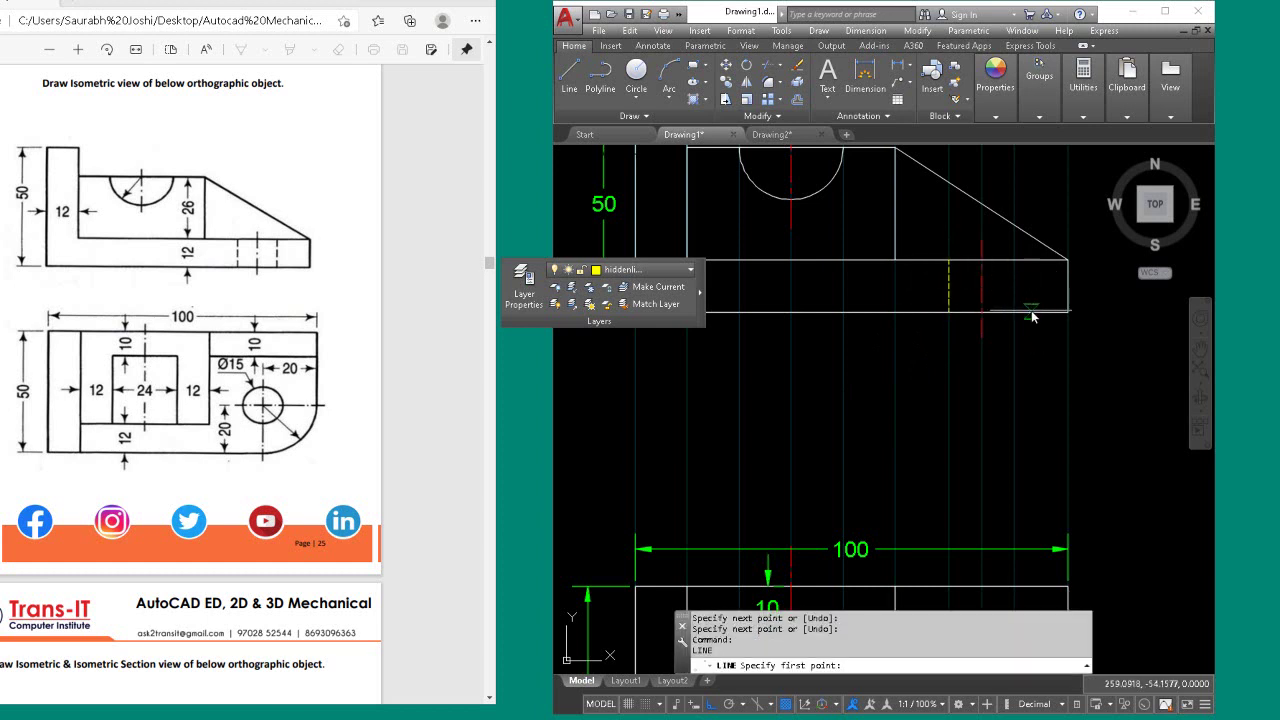
click(1014, 311)
click(1014, 262)
key(Return)
scroll(936, 312, down, 2)
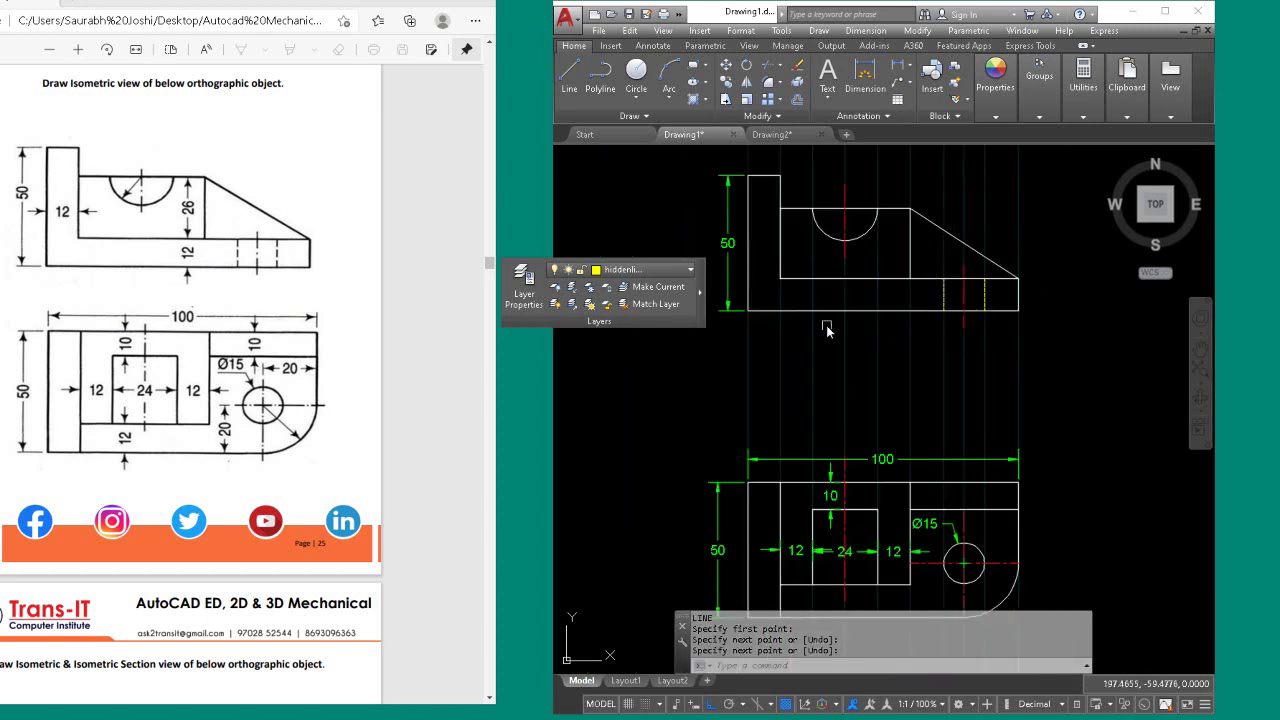
click(909, 70)
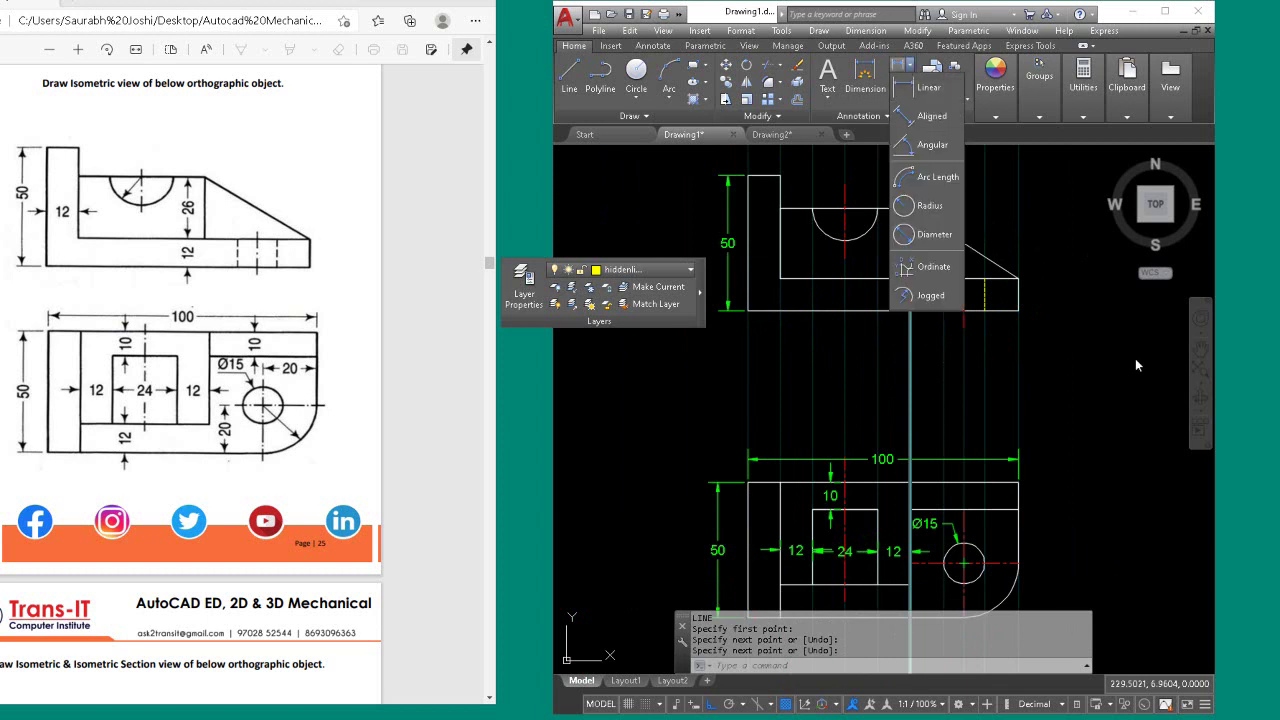
click(1100, 352)
scroll(956, 313, up, 3)
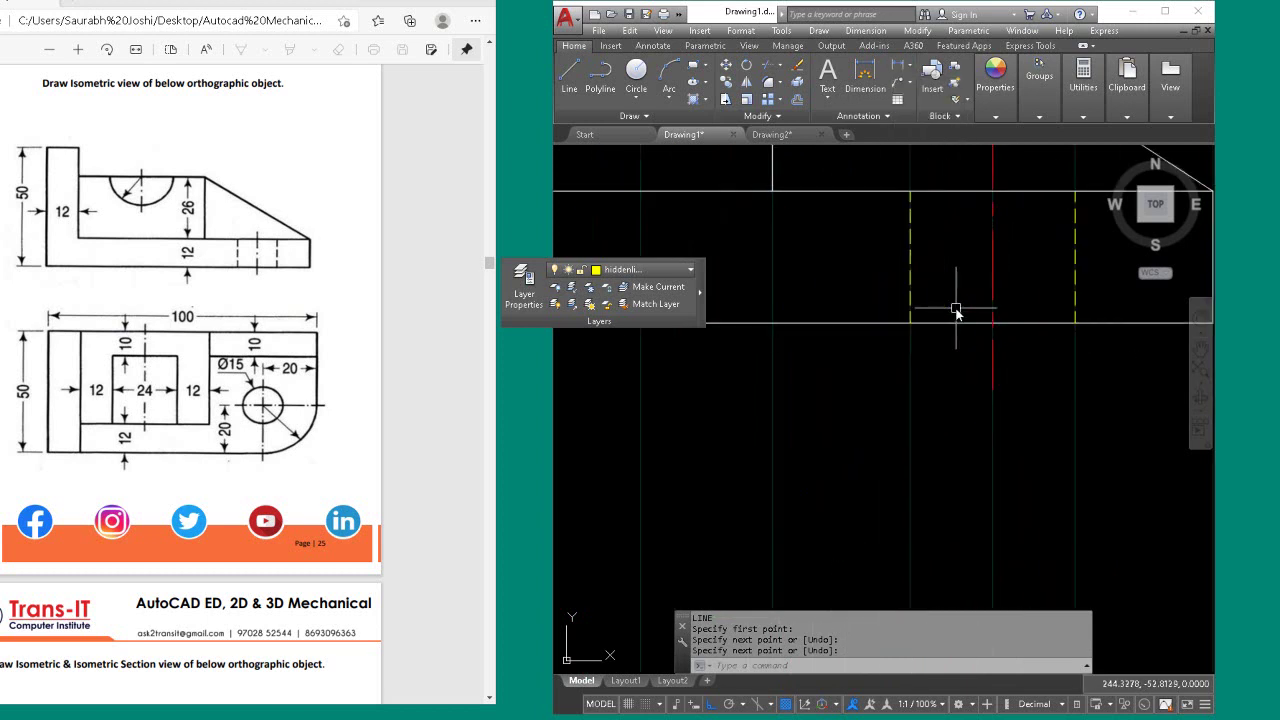
scroll(956, 313, down, 3)
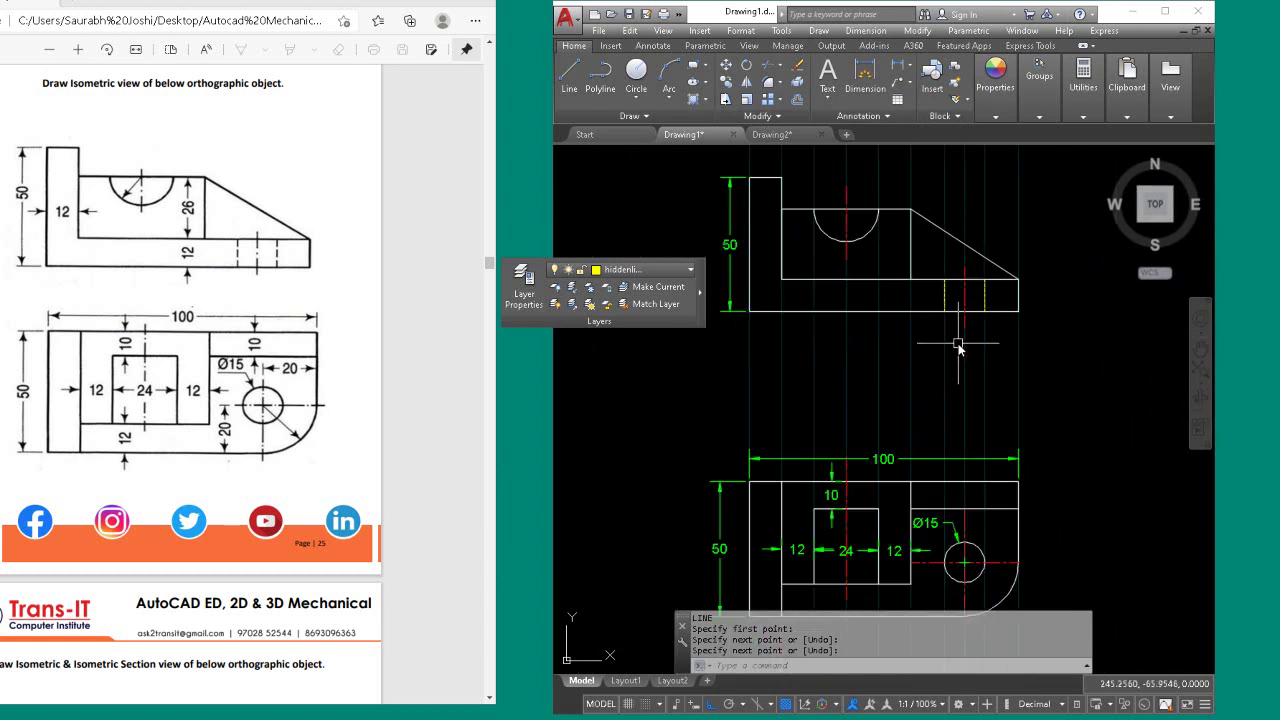
scroll(958, 345, down, 2)
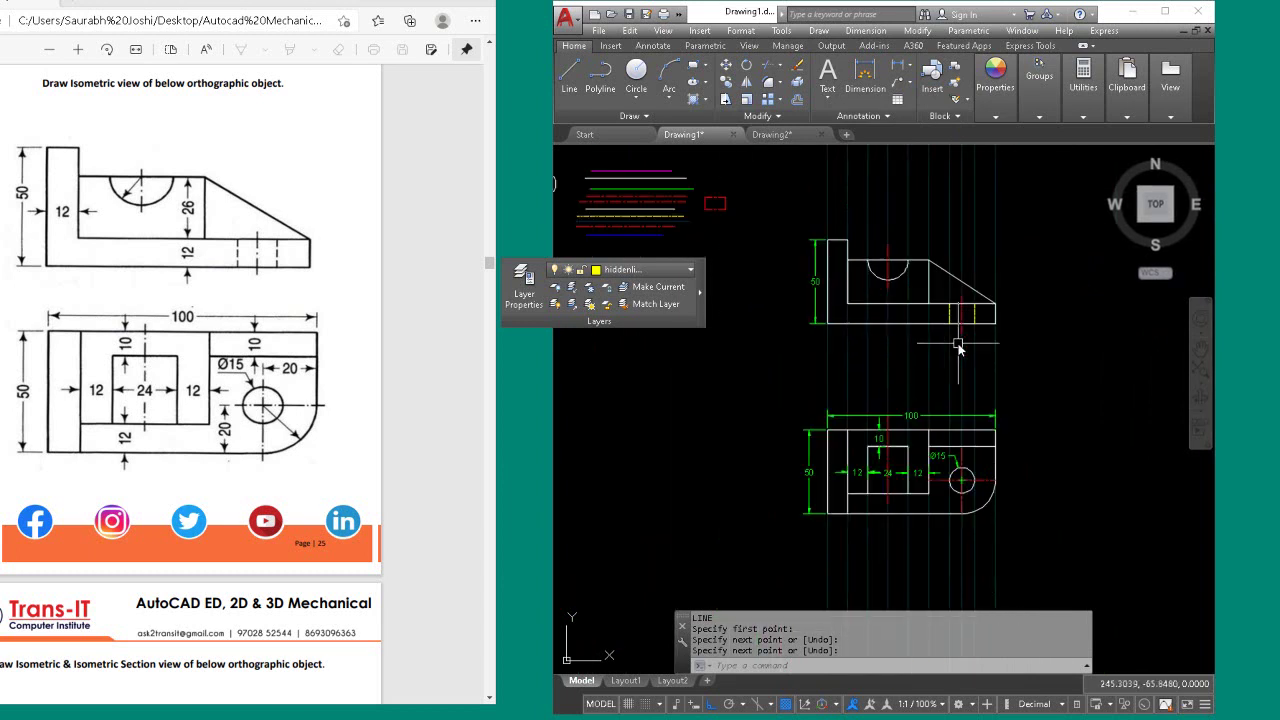
click(645, 270)
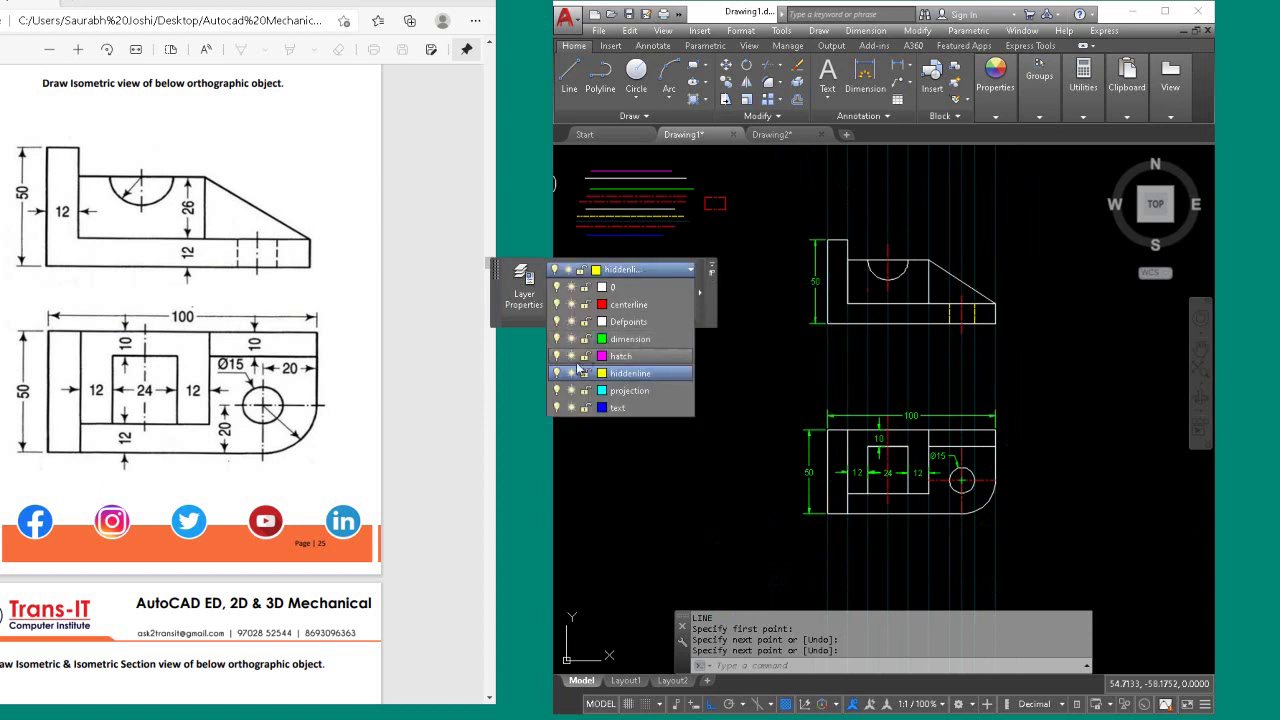
click(557, 390)
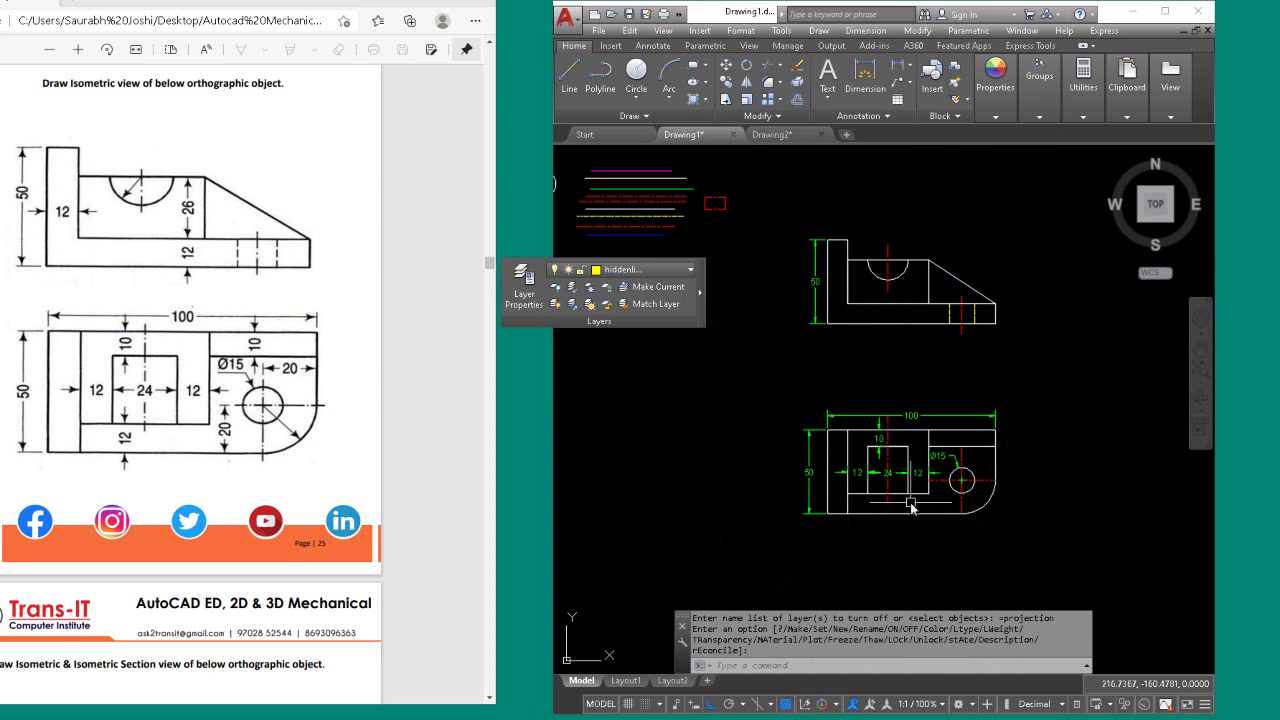
scroll(957, 318, up, 4)
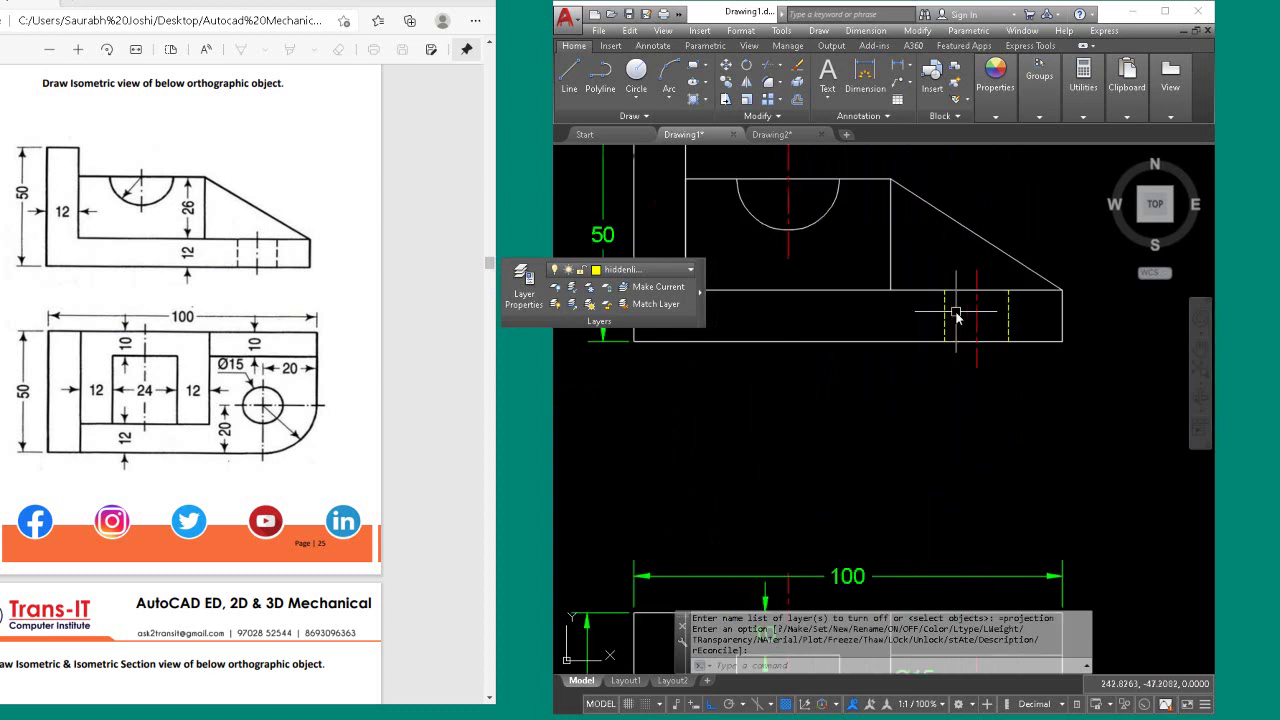
scroll(957, 318, down, 4)
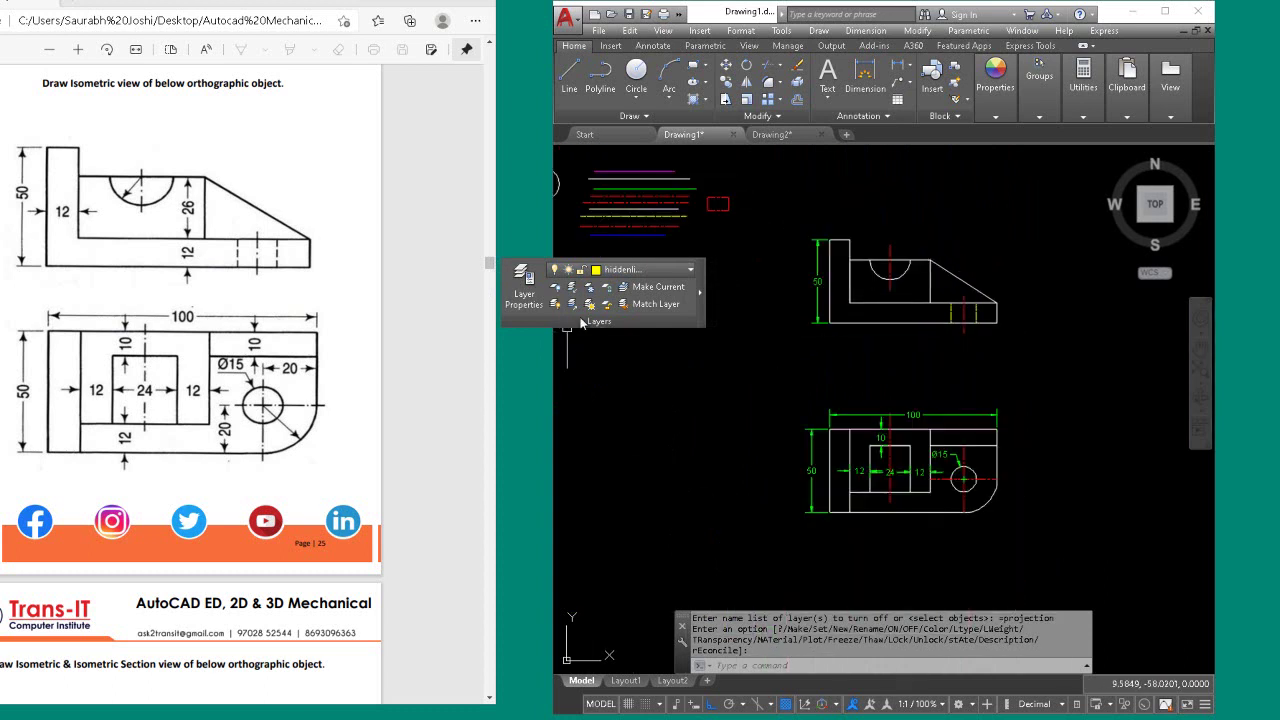
click(637, 272)
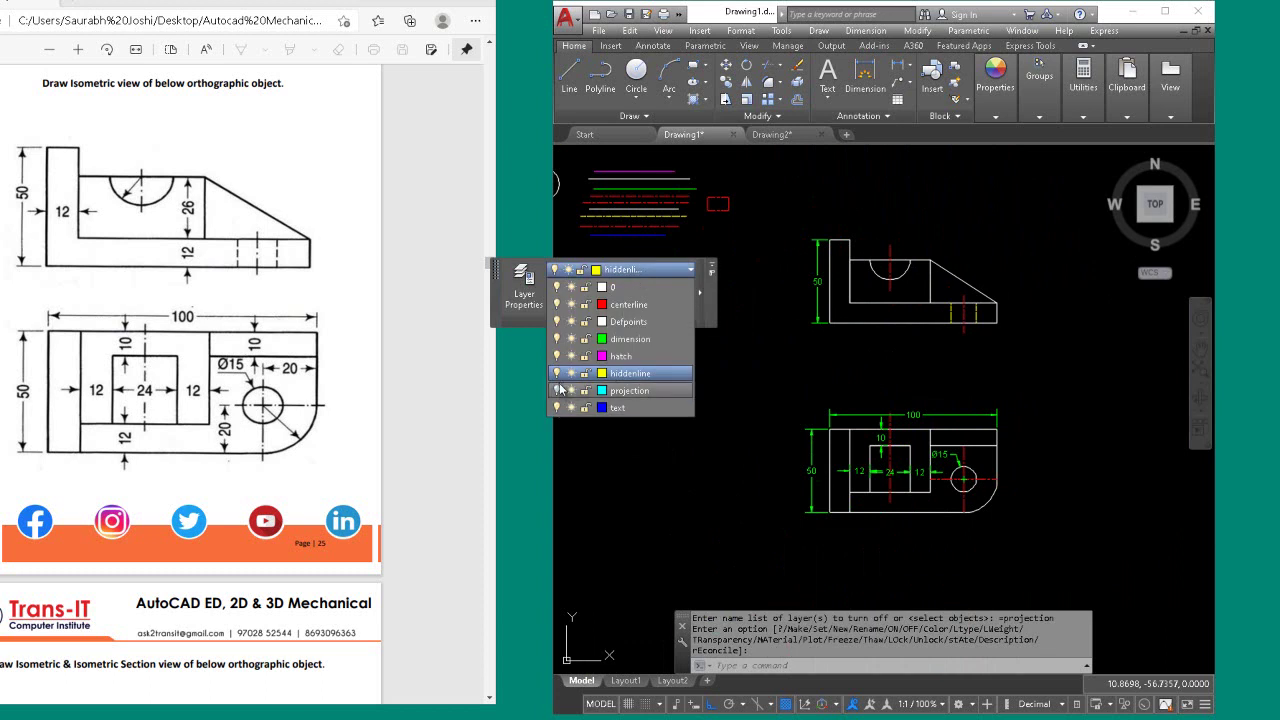
click(560, 391)
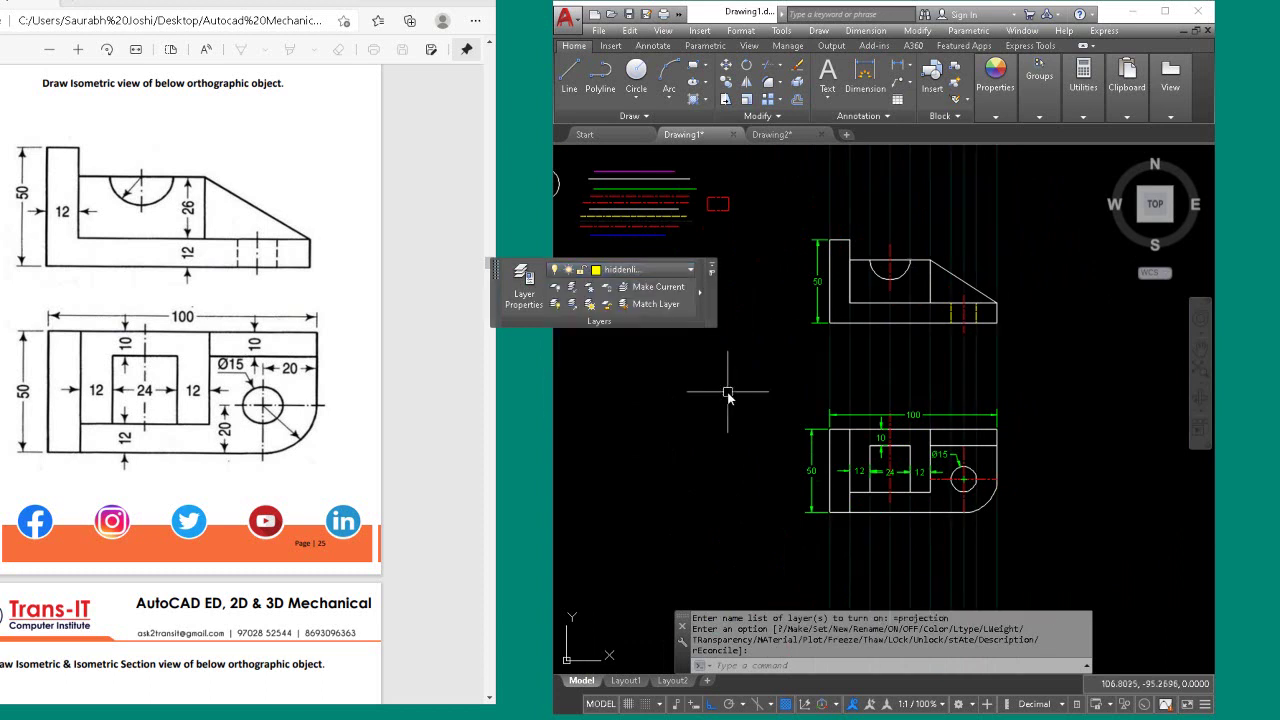
Raise the projection layer's transparency from 80 to 90 in Layer Properties.
click(522, 283)
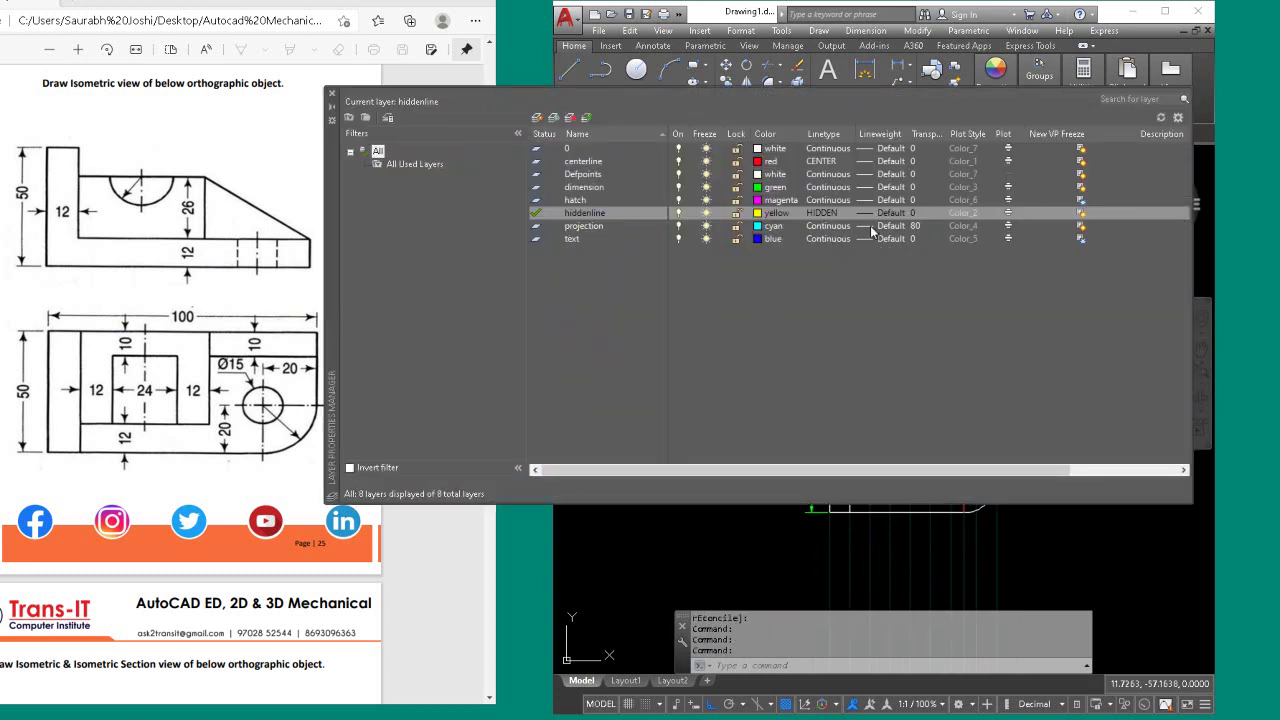
click(914, 225)
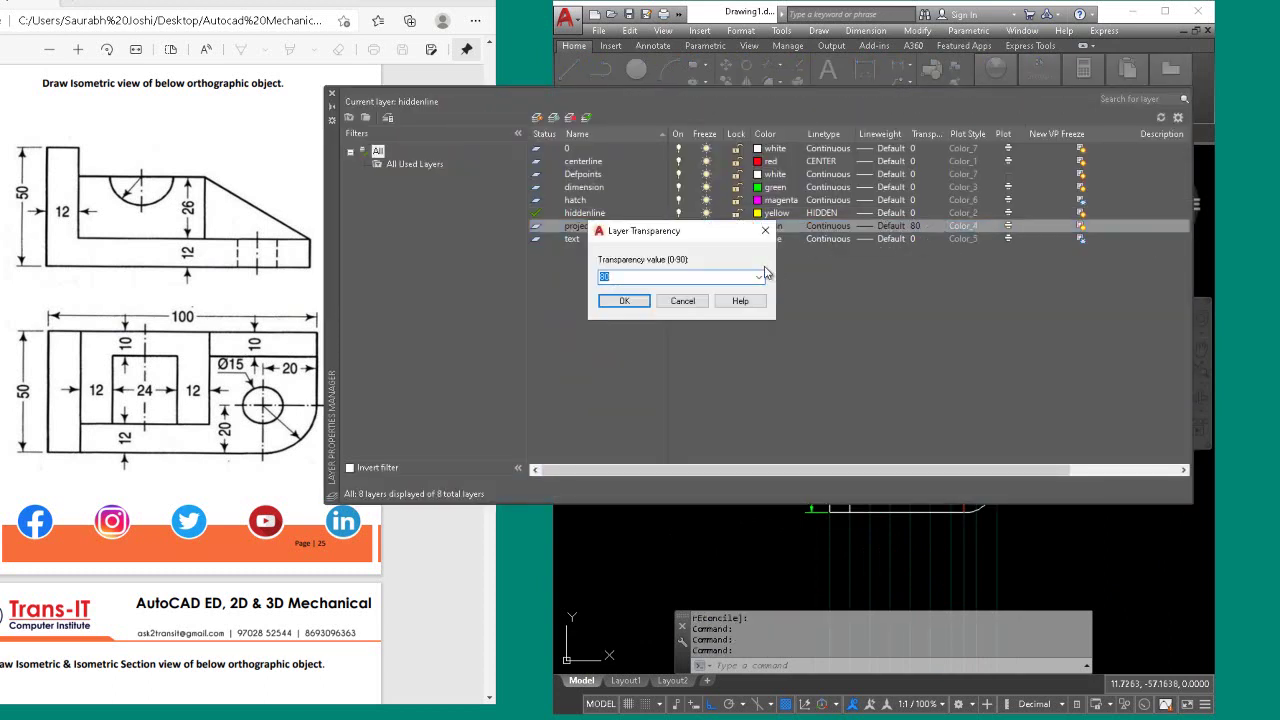
click(759, 277)
click(634, 370)
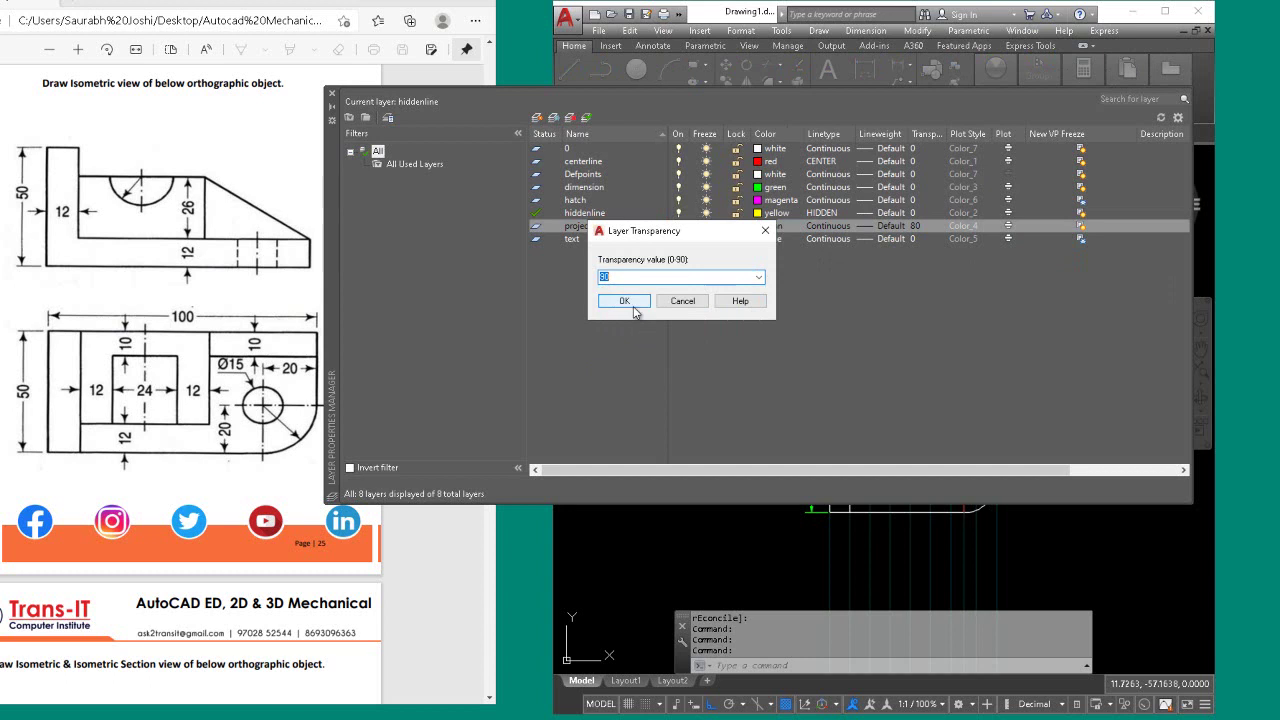
click(630, 302)
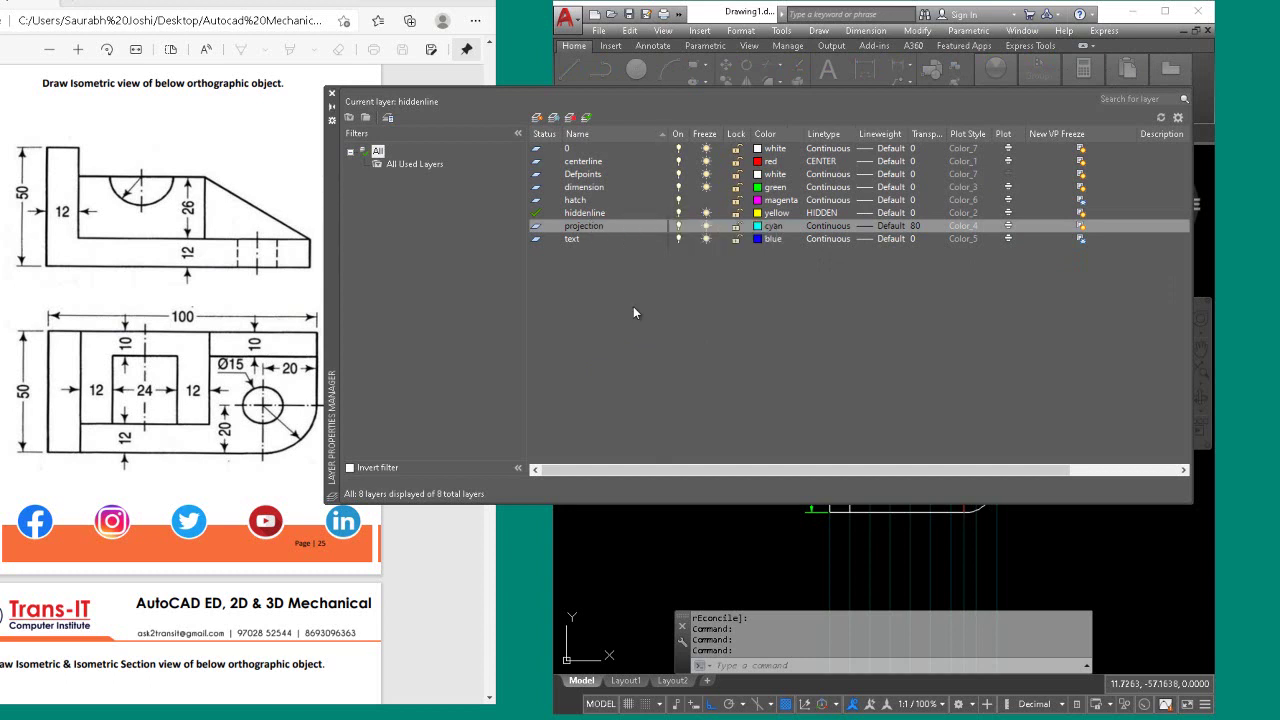
click(332, 93)
Make layer 0 the current layer.
click(1053, 343)
scroll(1041, 380, up, 2)
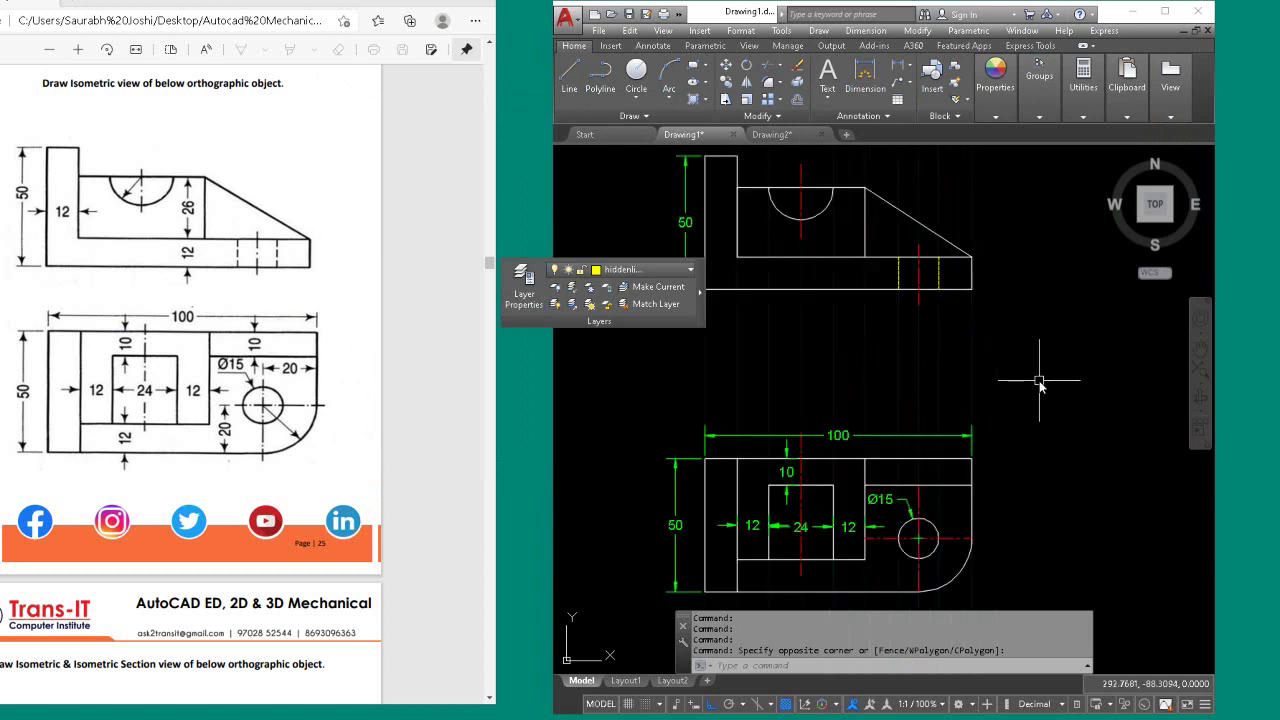
scroll(1040, 383, down, 2)
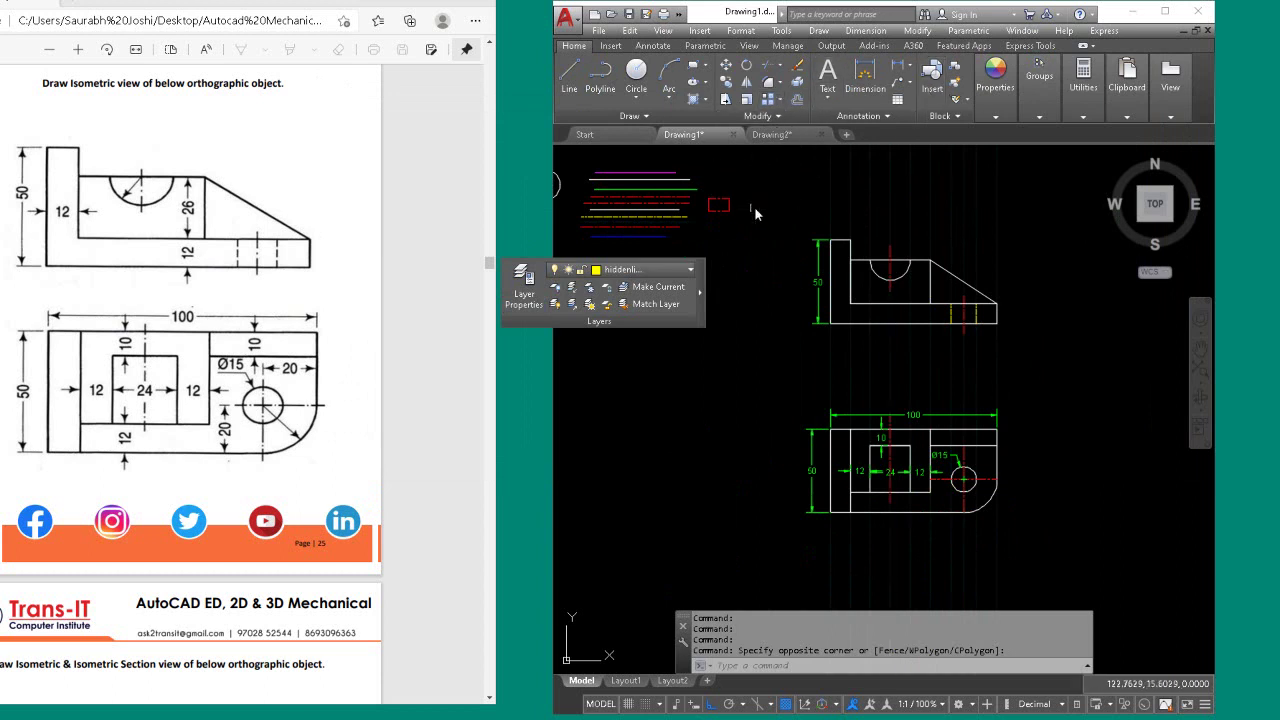
click(655, 270)
click(655, 288)
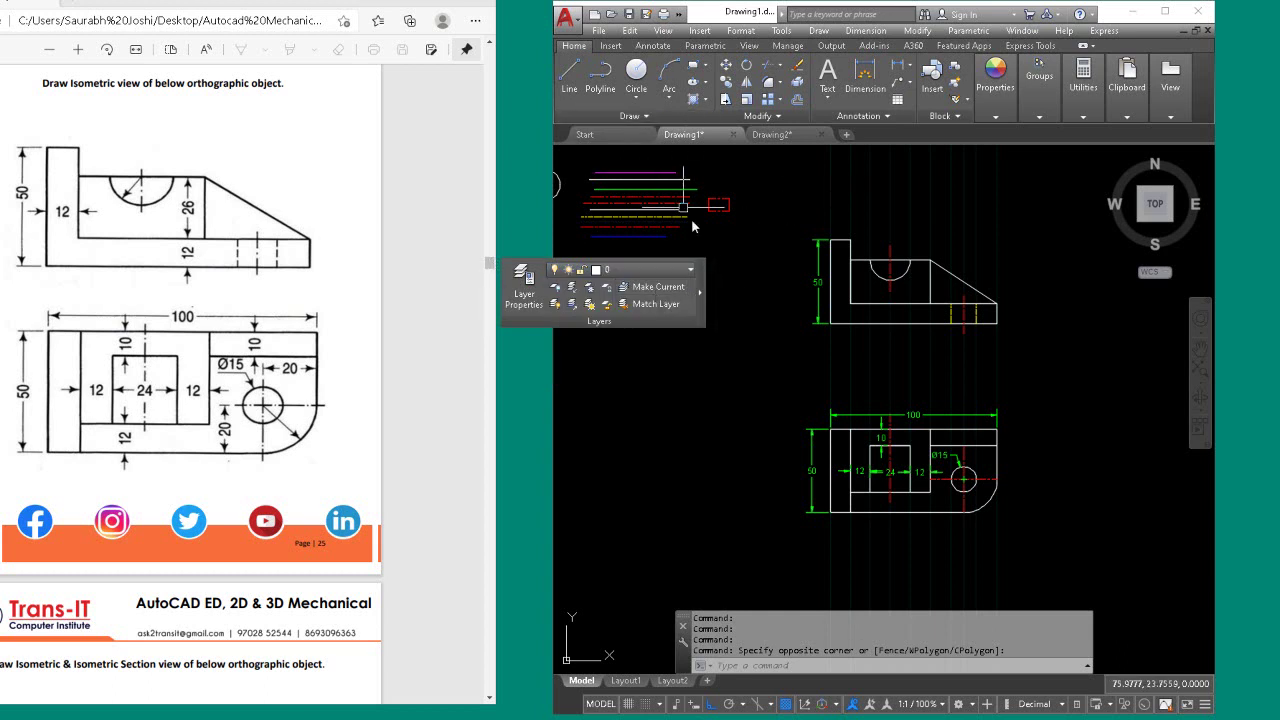
Draw a rectangular border around both the front and top views.
text(rec)
key(Return)
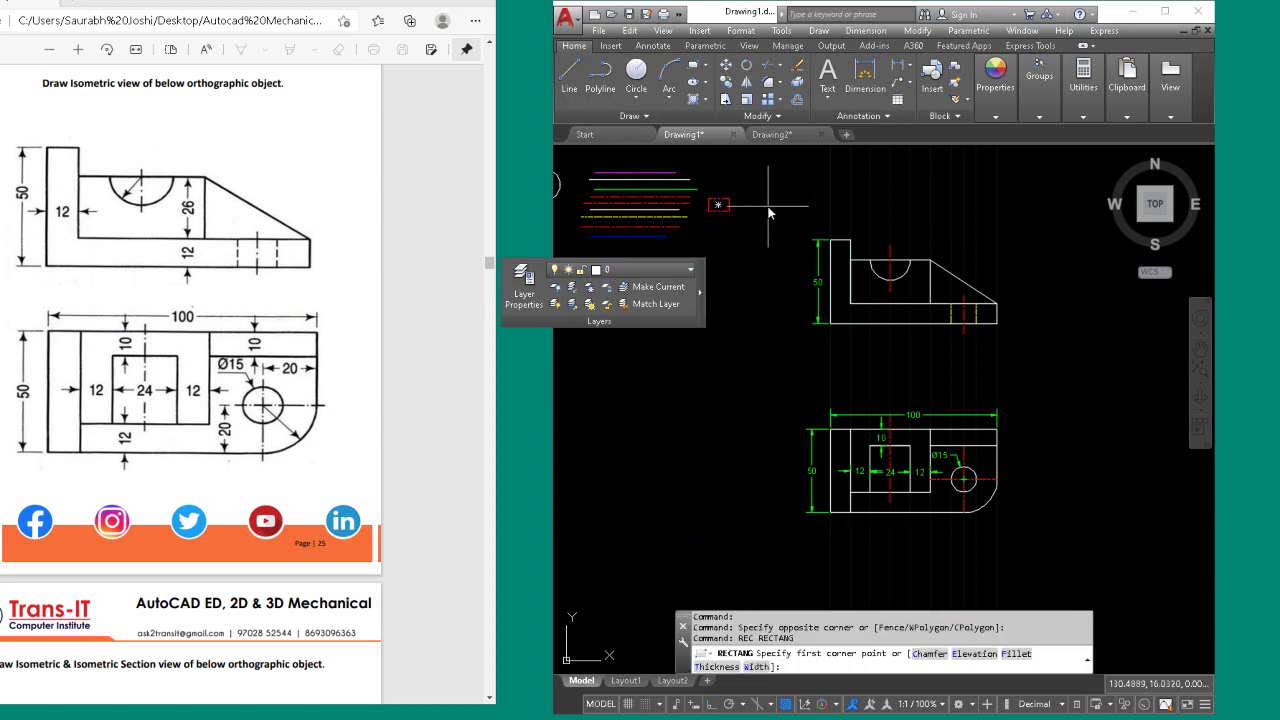
click(781, 207)
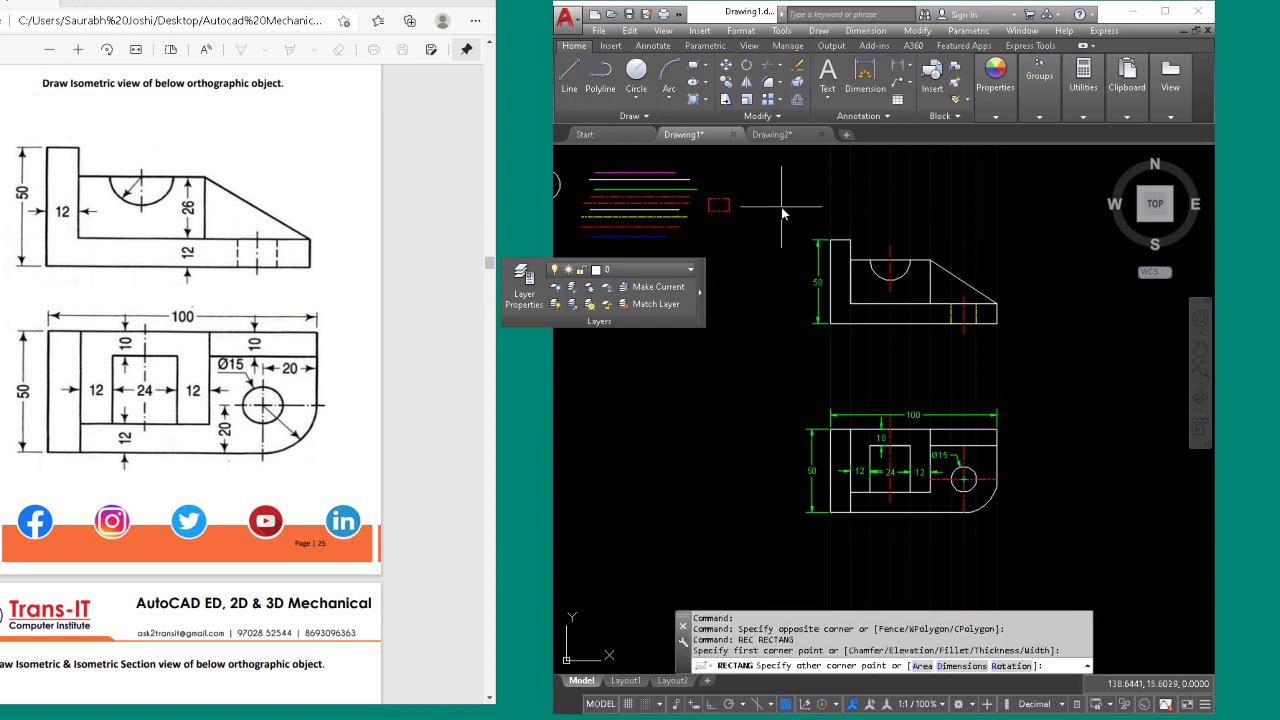
click(1041, 575)
Trim the lines sticking out above and below the border.
text(tr)
key(Return)
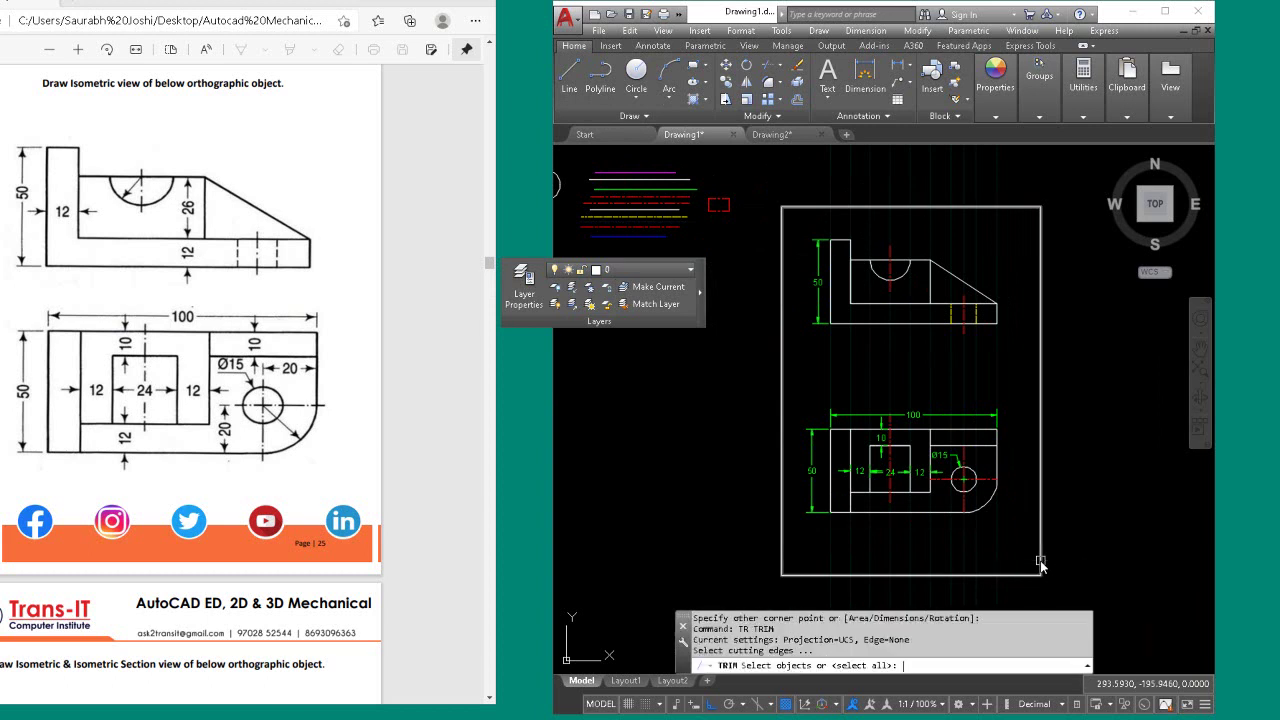
click(1042, 486)
key(Return)
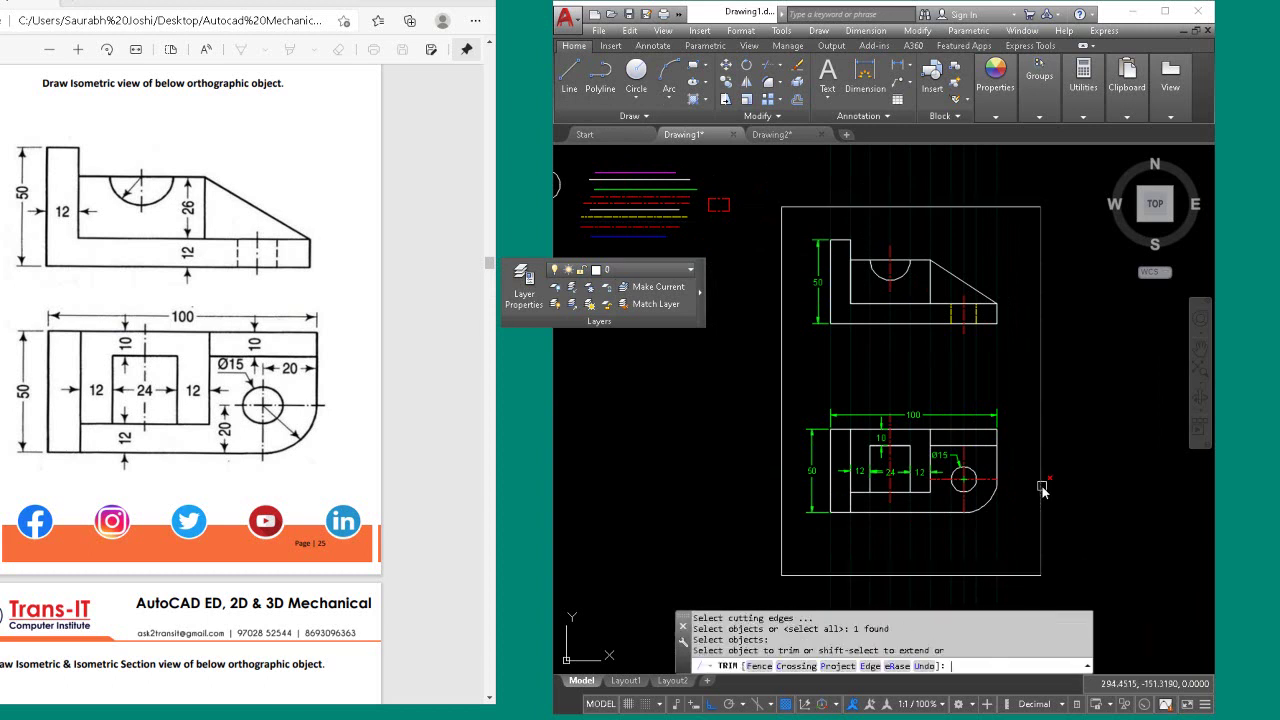
click(1032, 593)
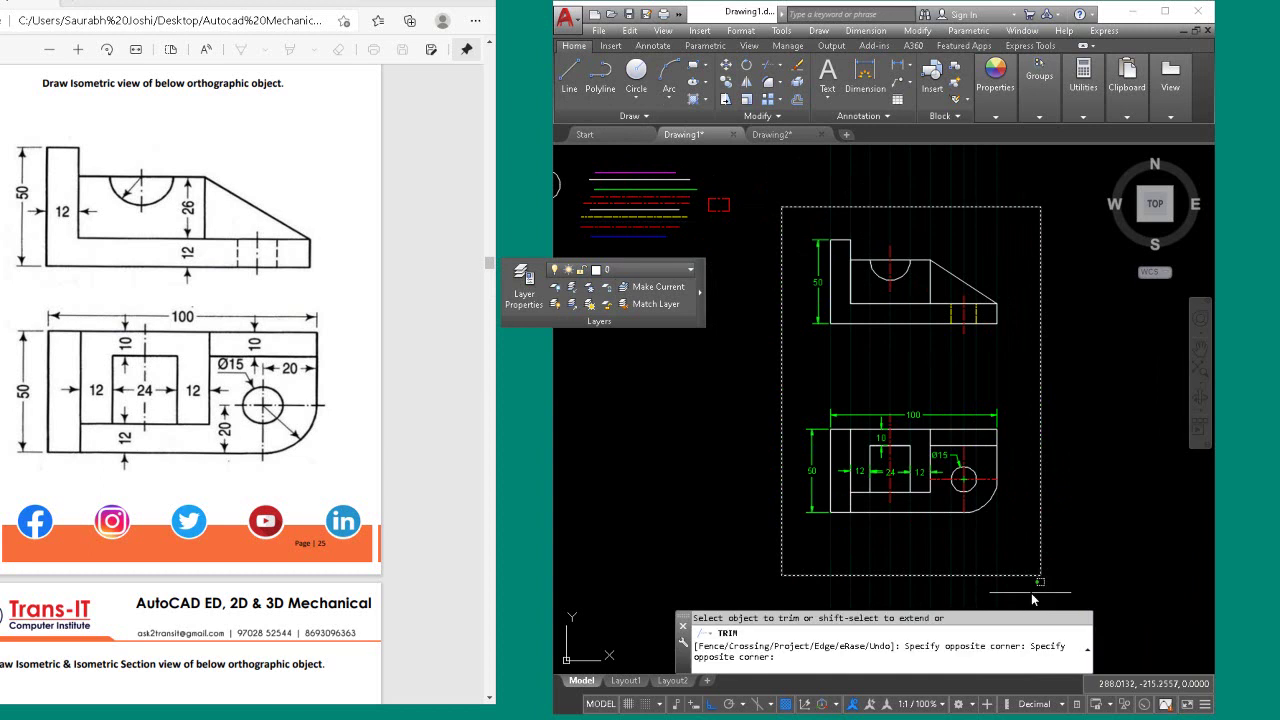
click(855, 598)
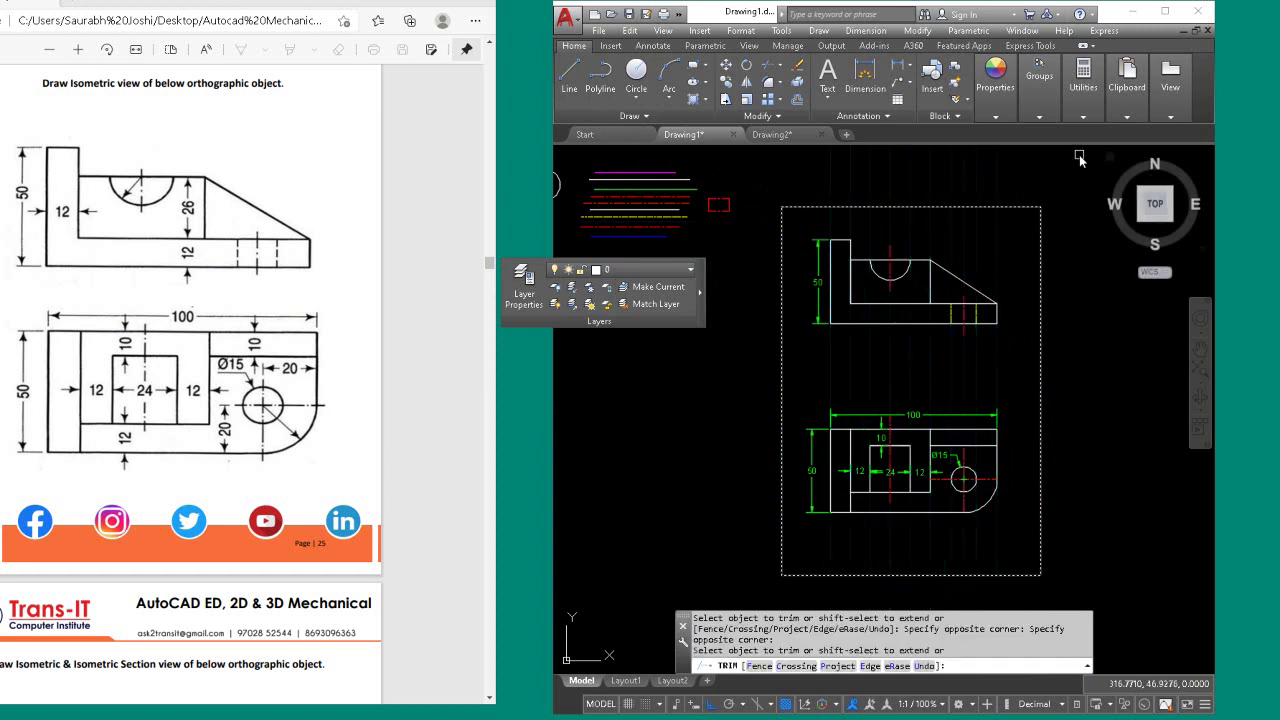
click(1095, 167)
click(776, 172)
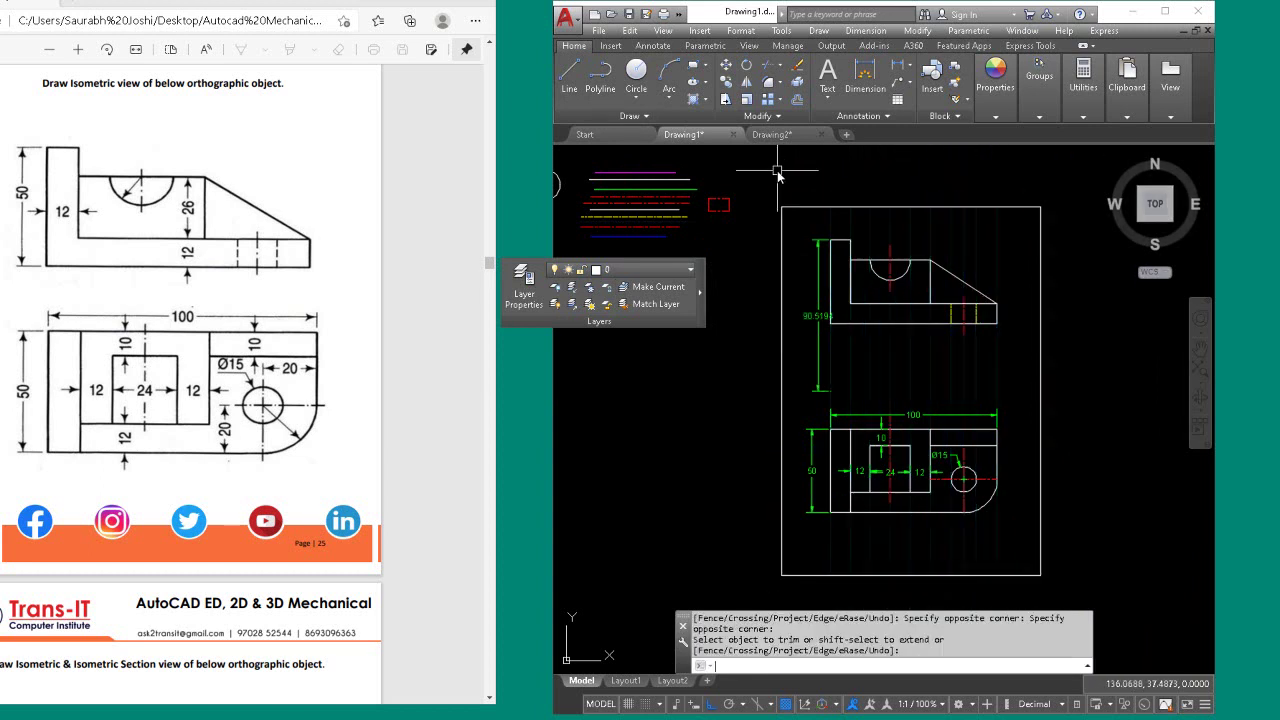
key(Return)
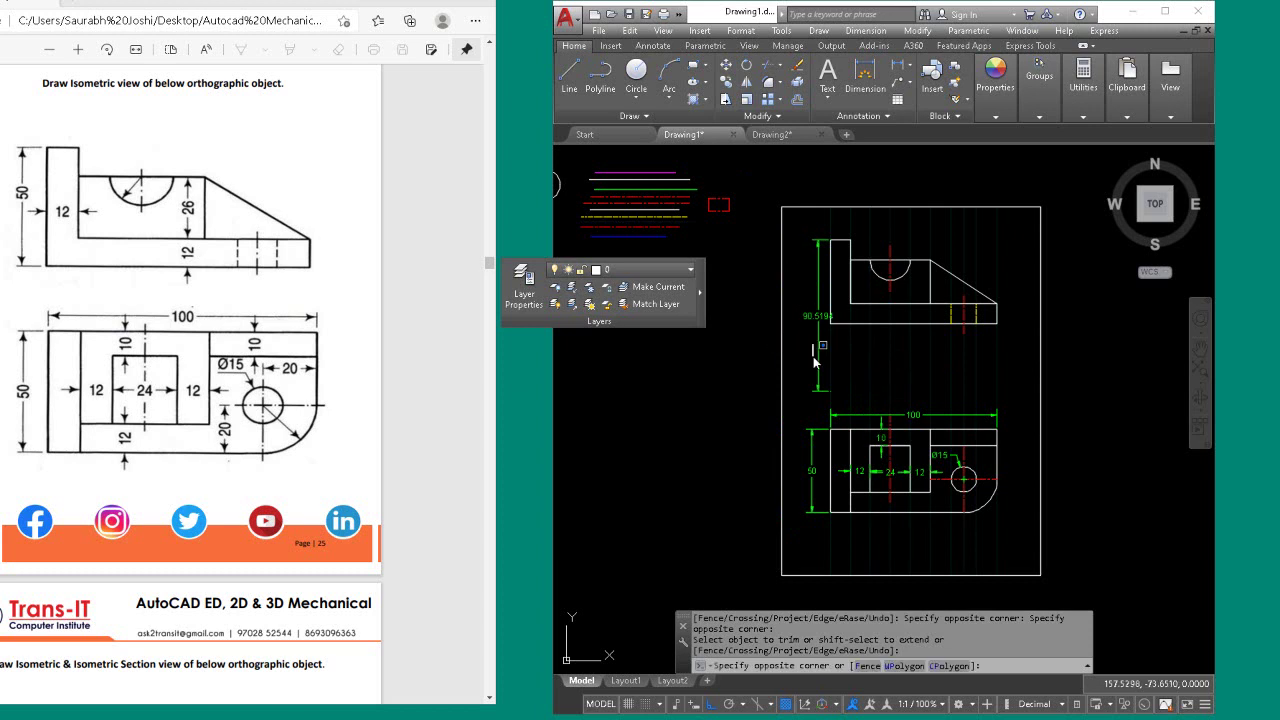
Stretch the left 90.519 dimension back to the front view's base so it reads 50.
click(816, 377)
click(818, 392)
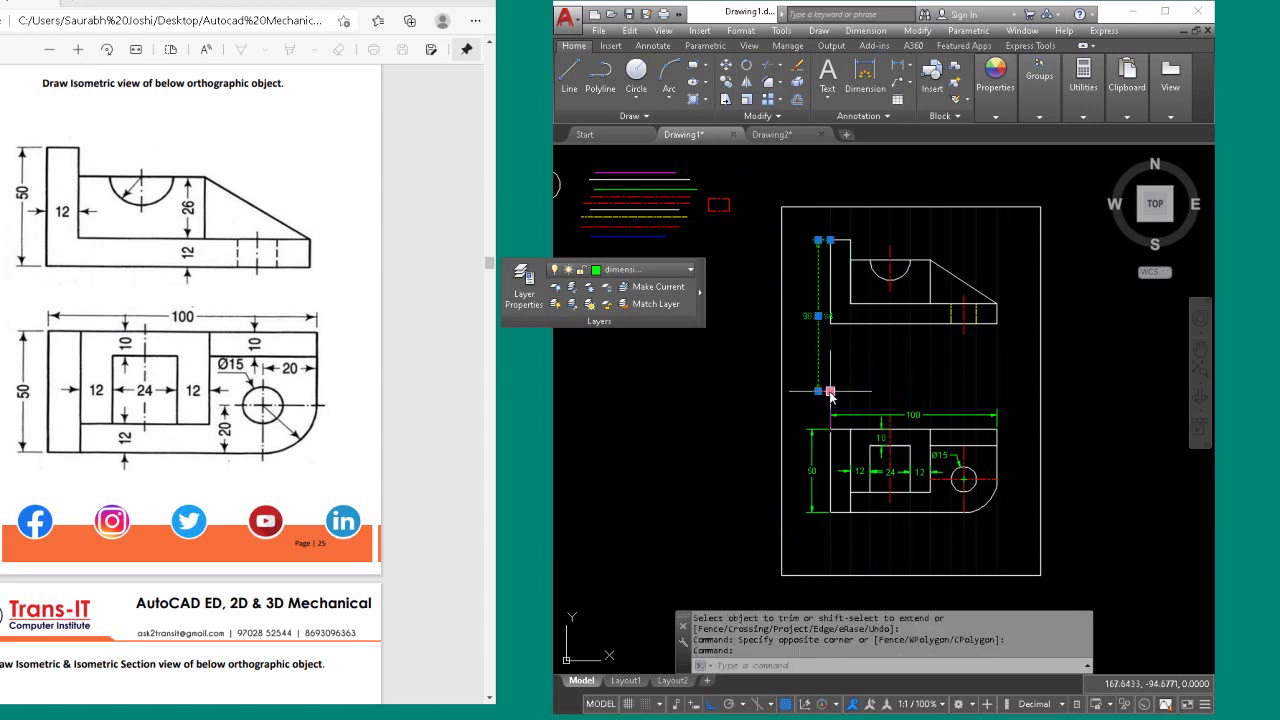
click(830, 391)
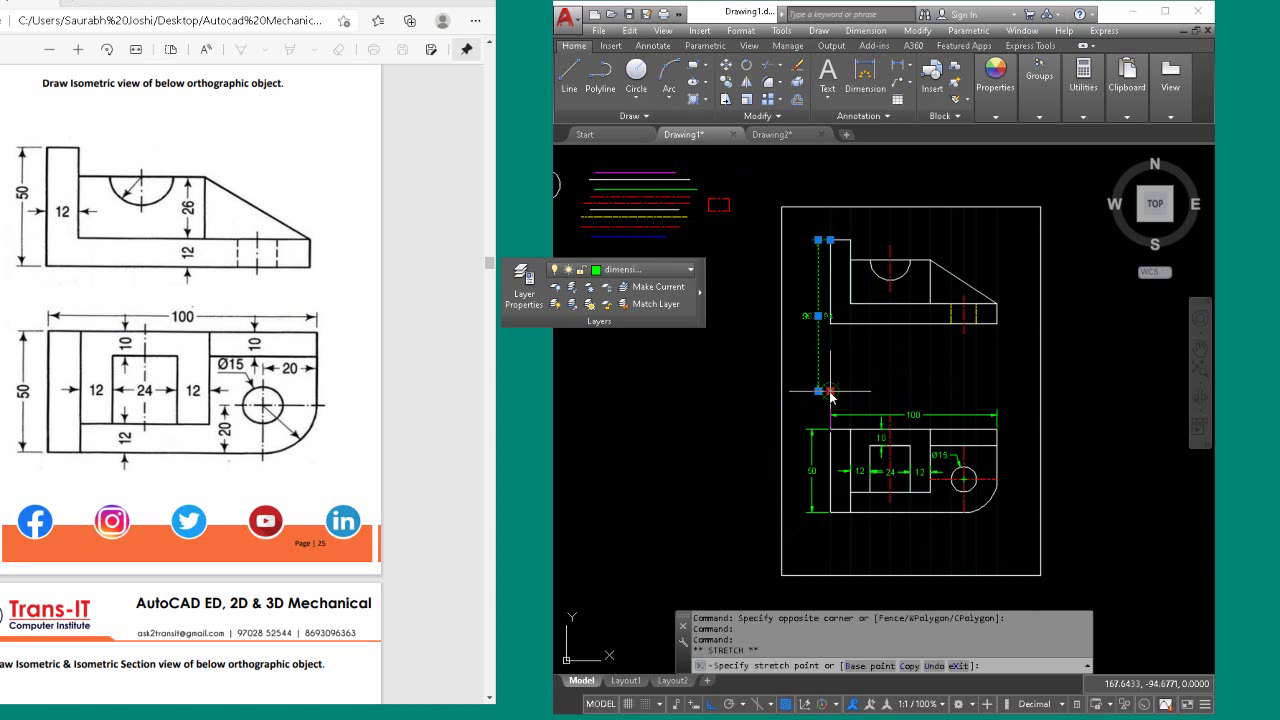
click(832, 325)
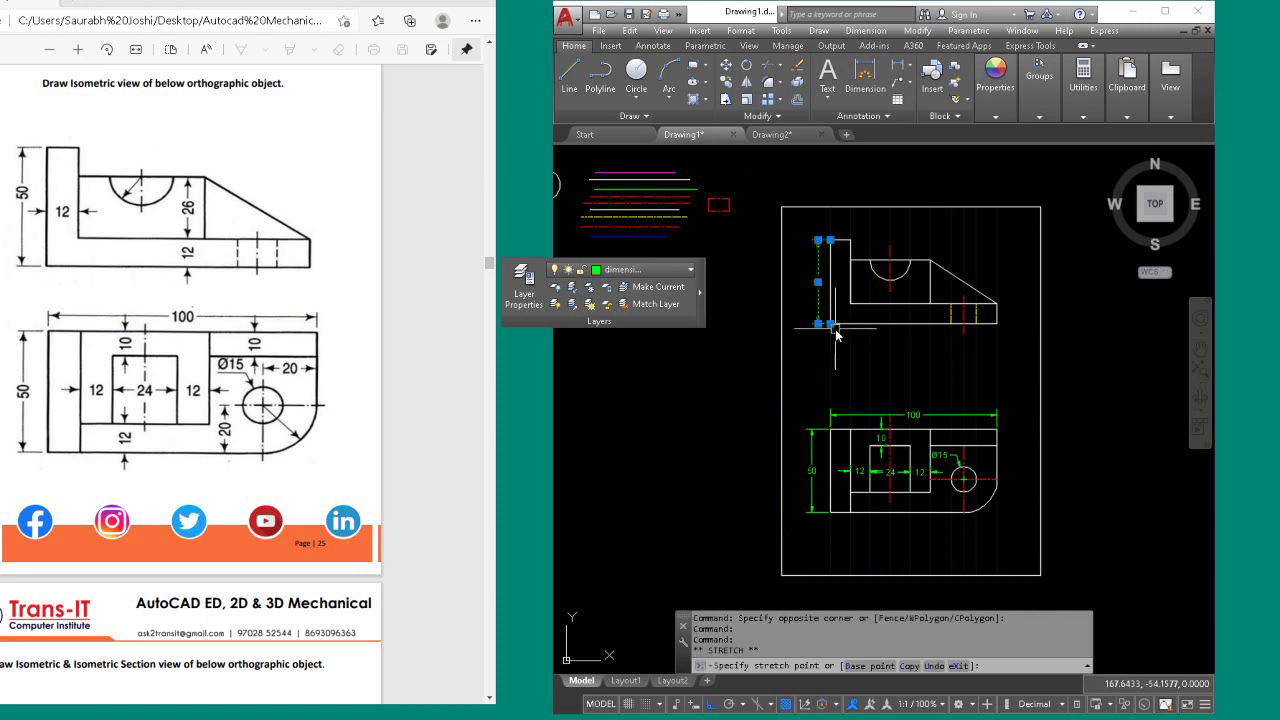
click(835, 328)
key(Escape)
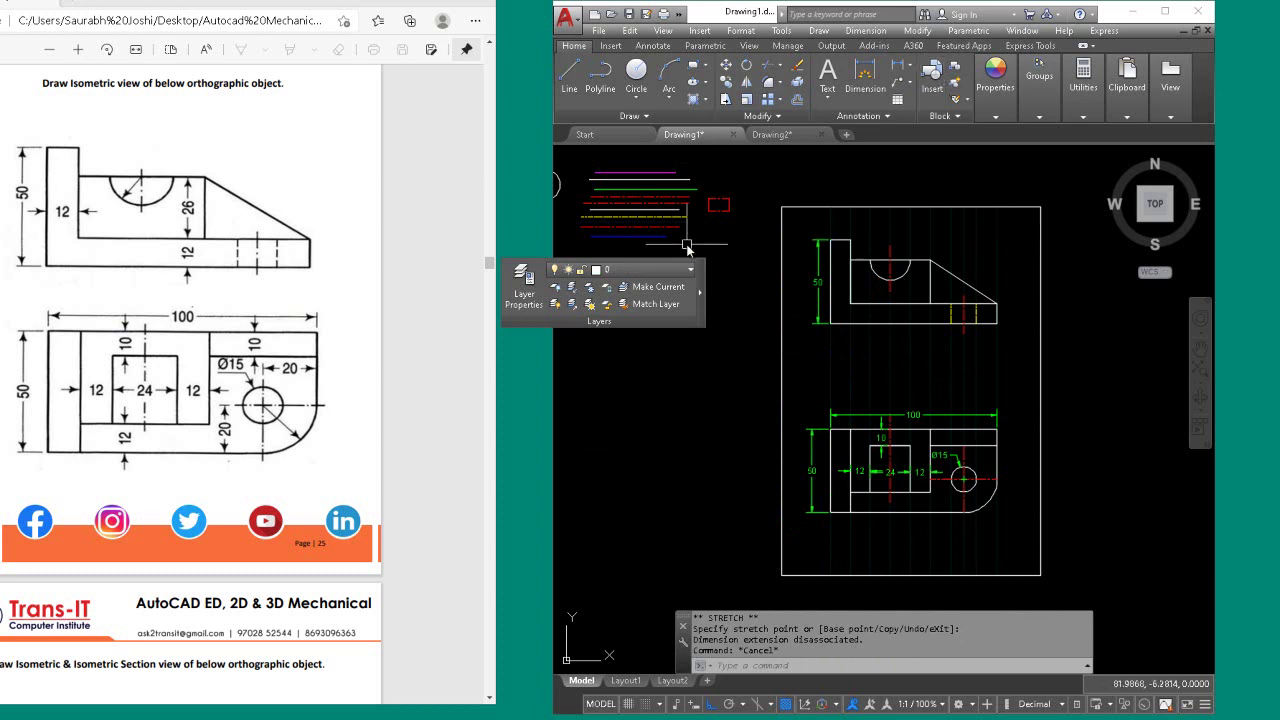
On the text layer, write 'Front view' below the front view at height 10, rotation 0.
click(680, 269)
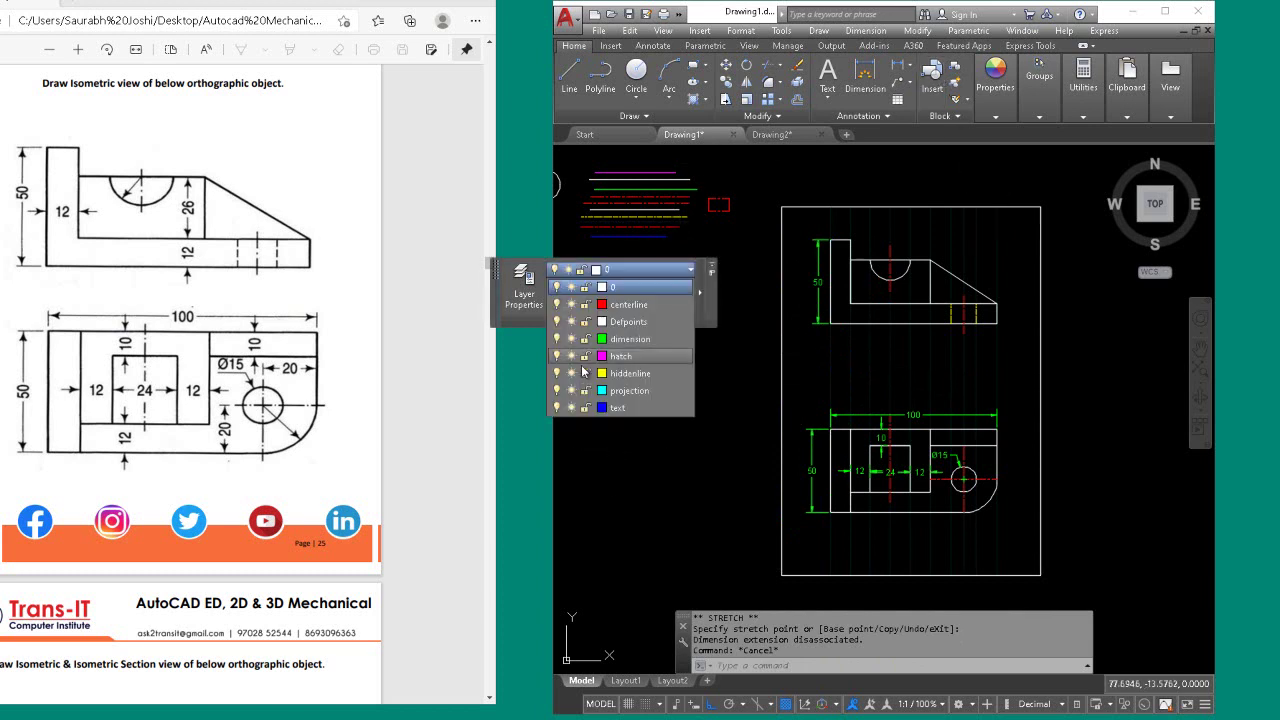
click(640, 407)
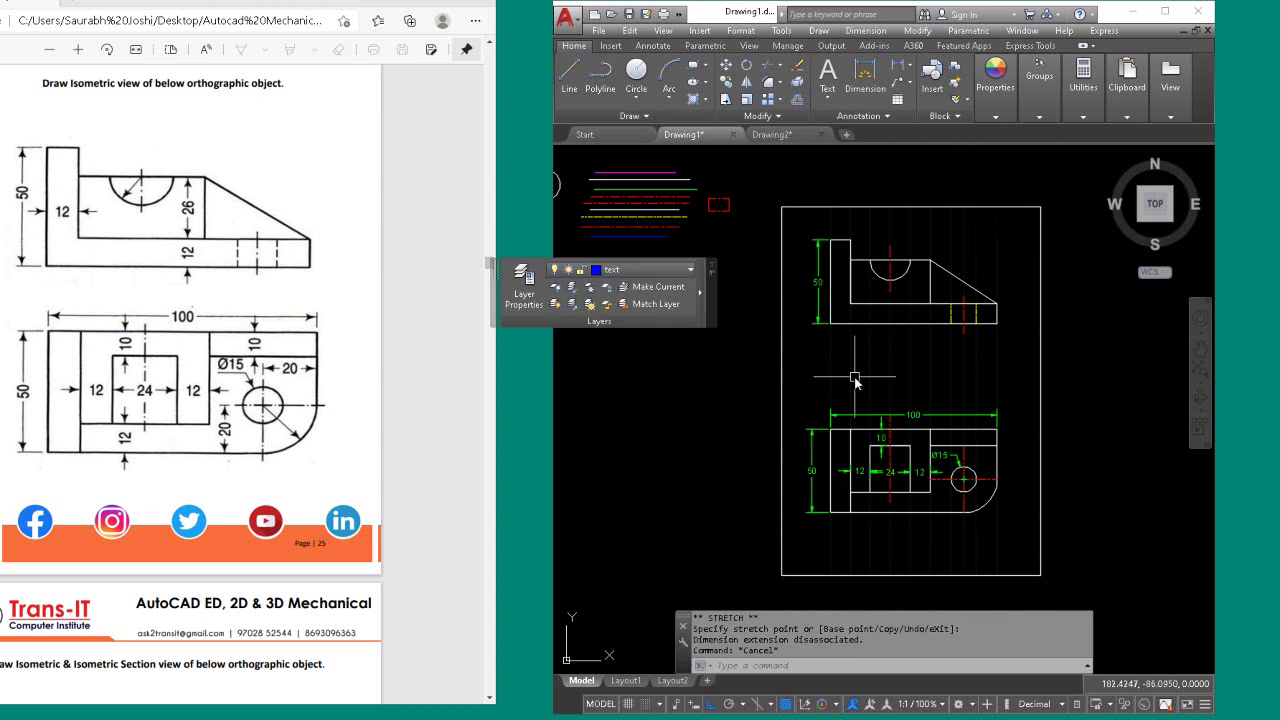
text(dt)
key(Return)
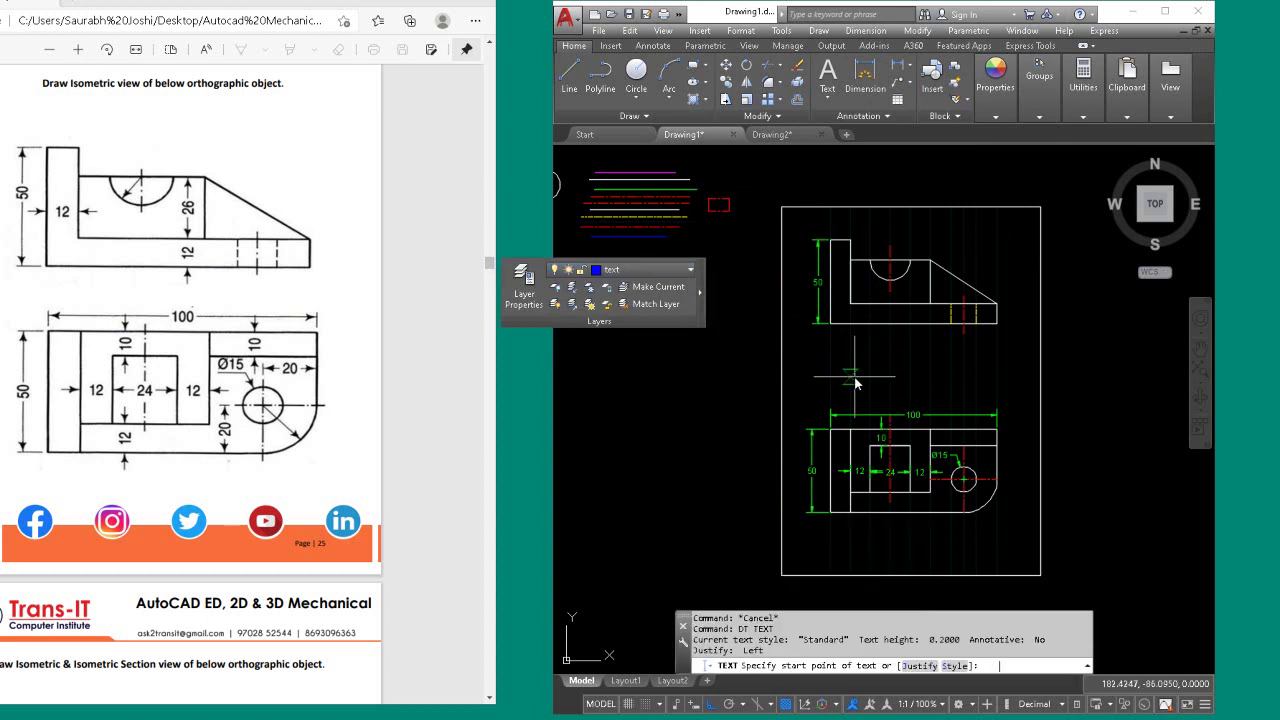
scroll(851, 365, up, 2)
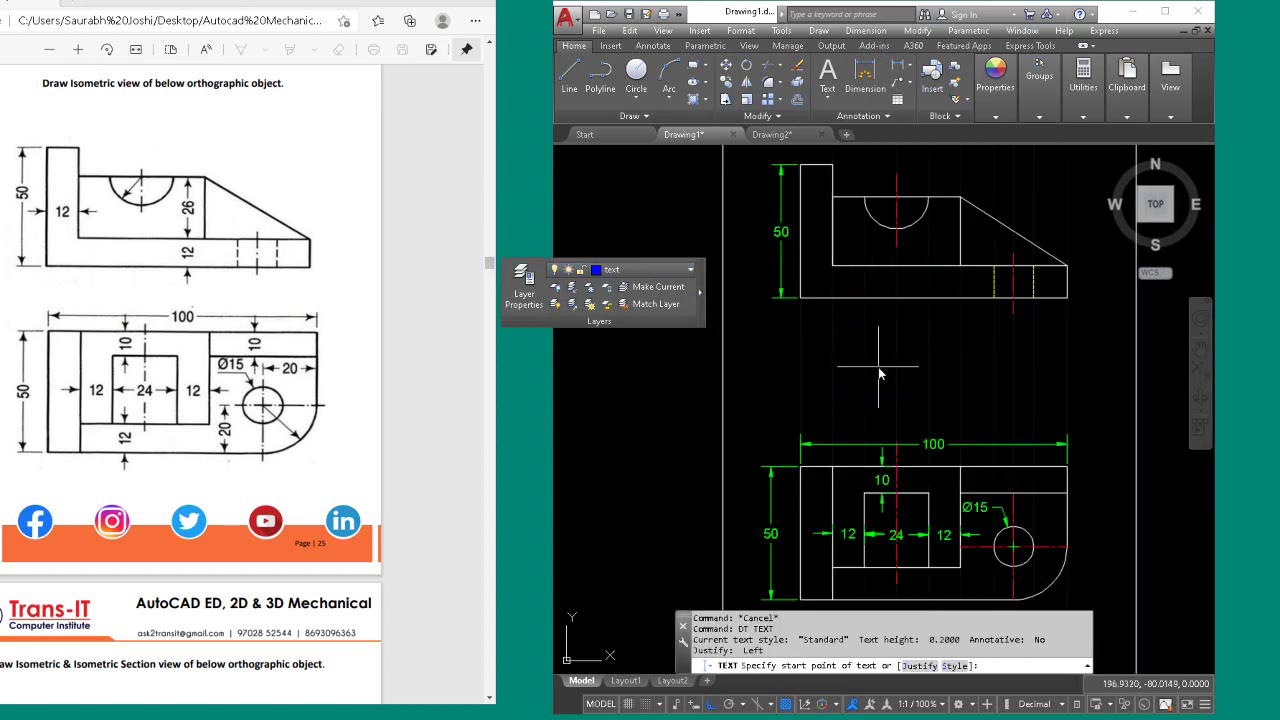
click(851, 368)
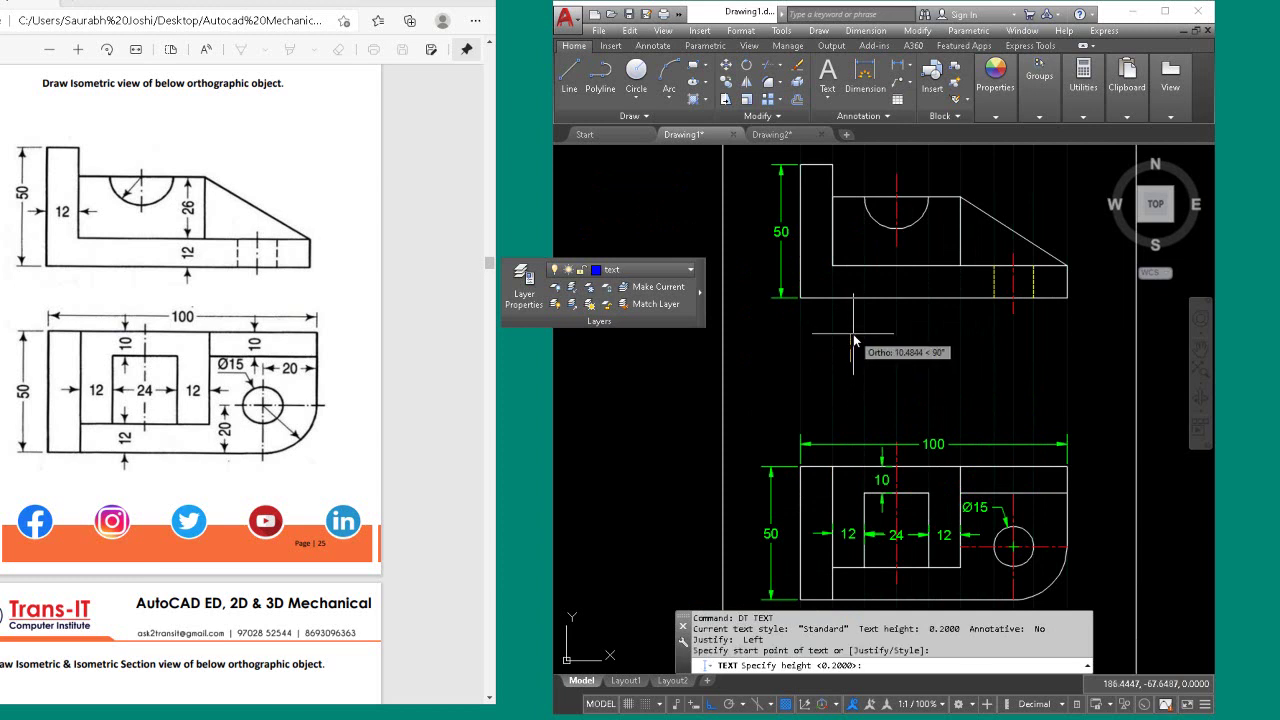
text( 10)
key(Return)
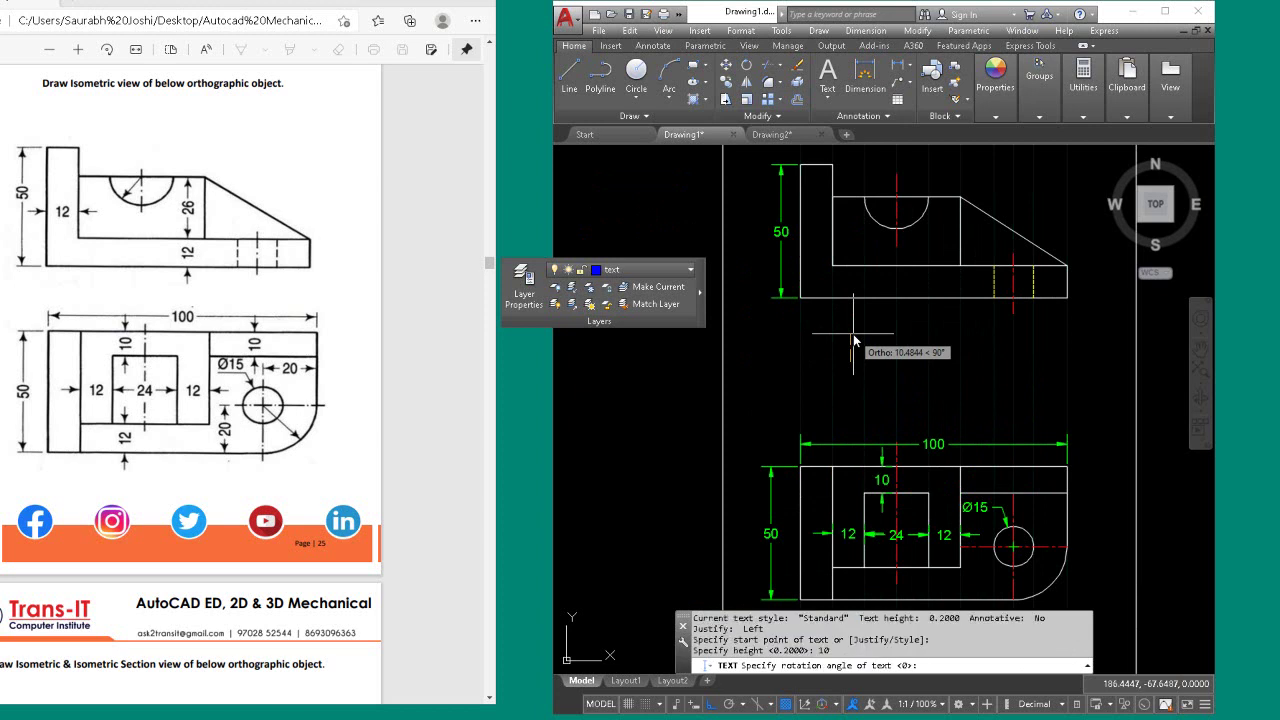
text(0)
key(Return)
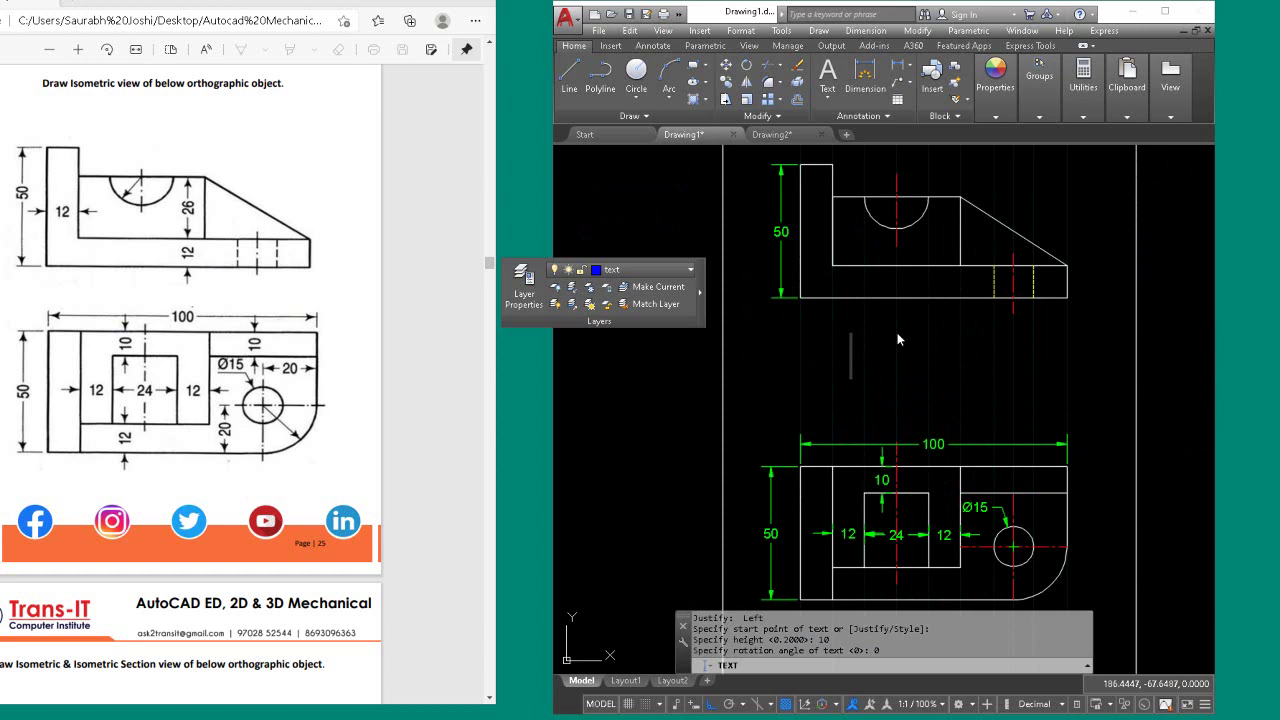
text(Front v)
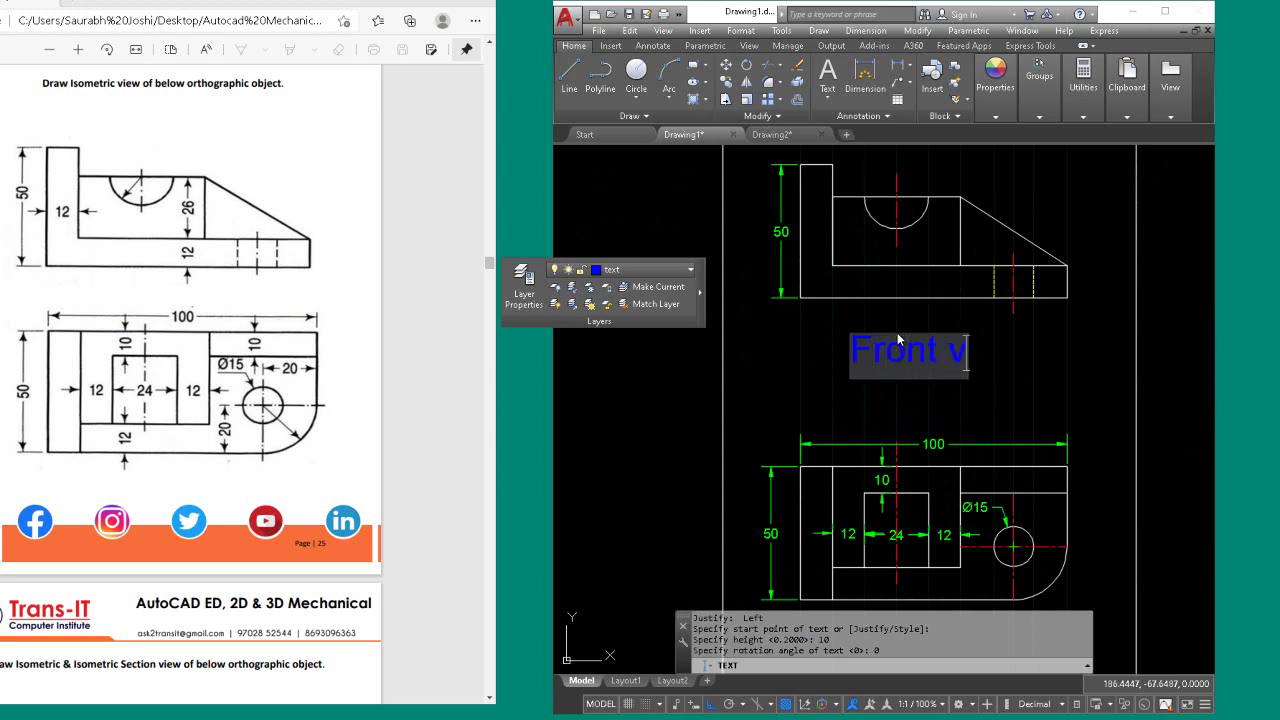
text(iew)
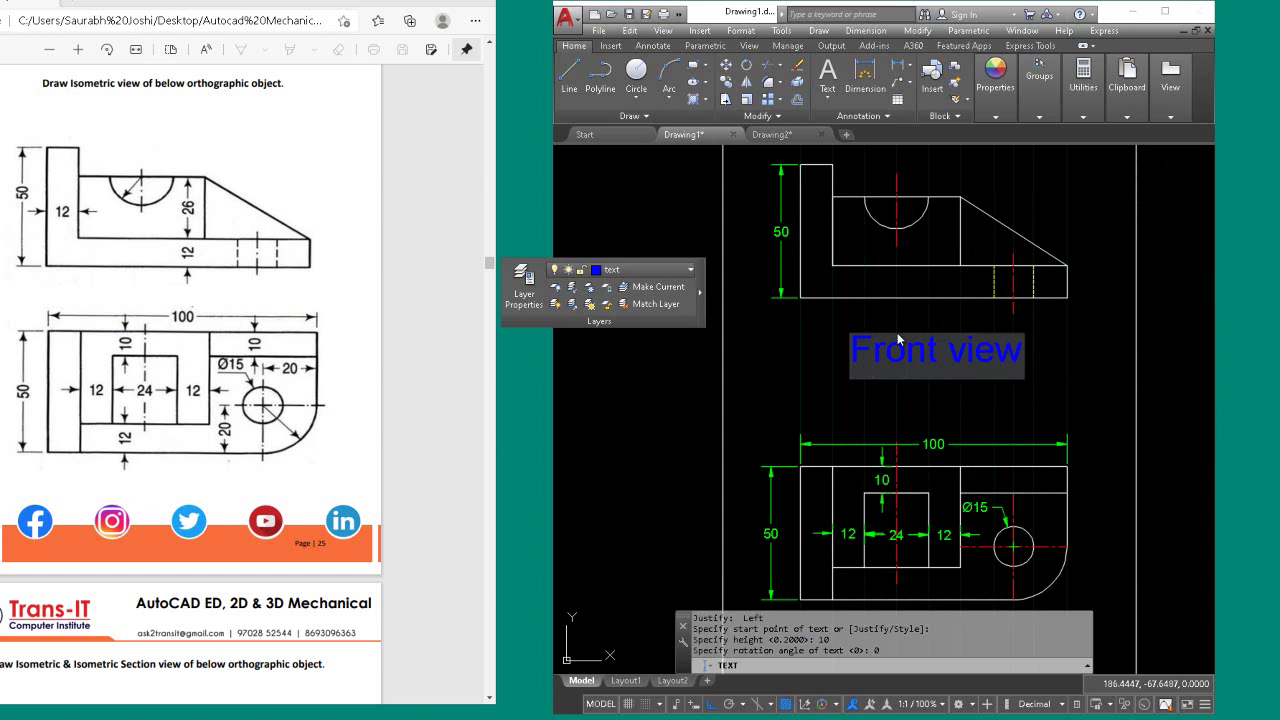
Add the 'Top View' label below the top view.
scroll(897, 332, down, 4)
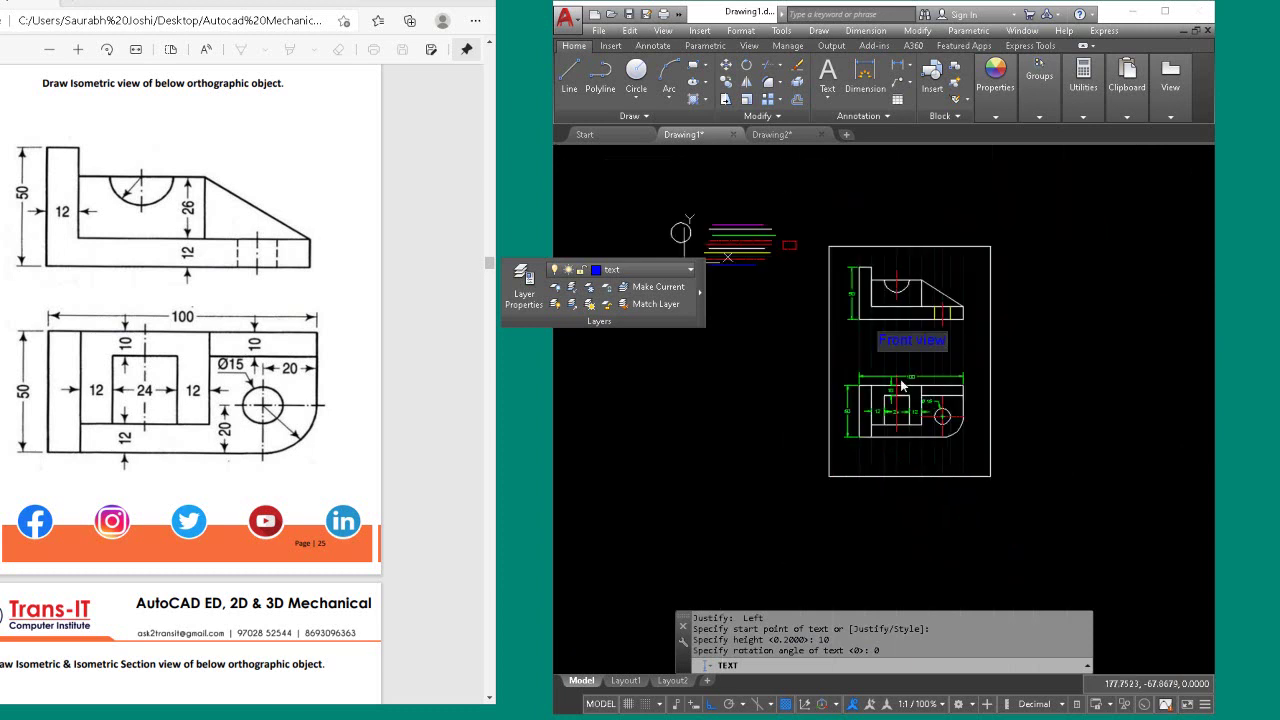
click(878, 458)
text(Top)
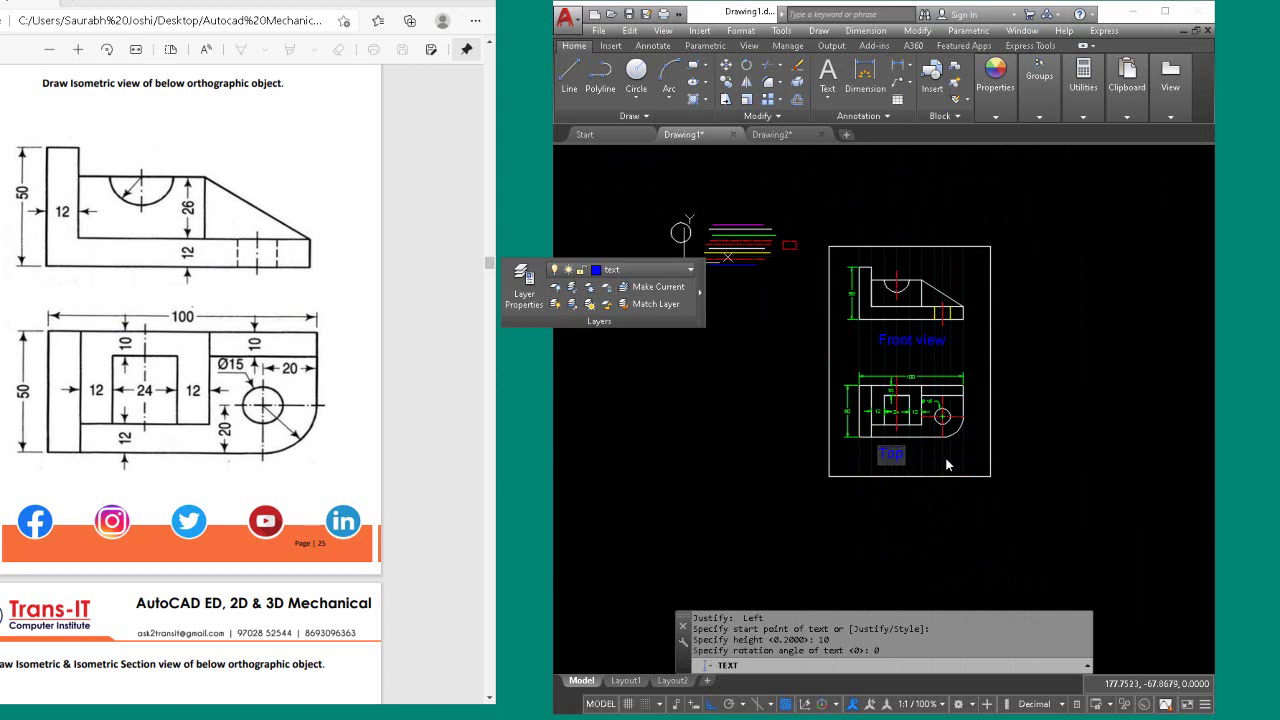
text( Vi)
text(ew)
click(1057, 377)
key(Escape)
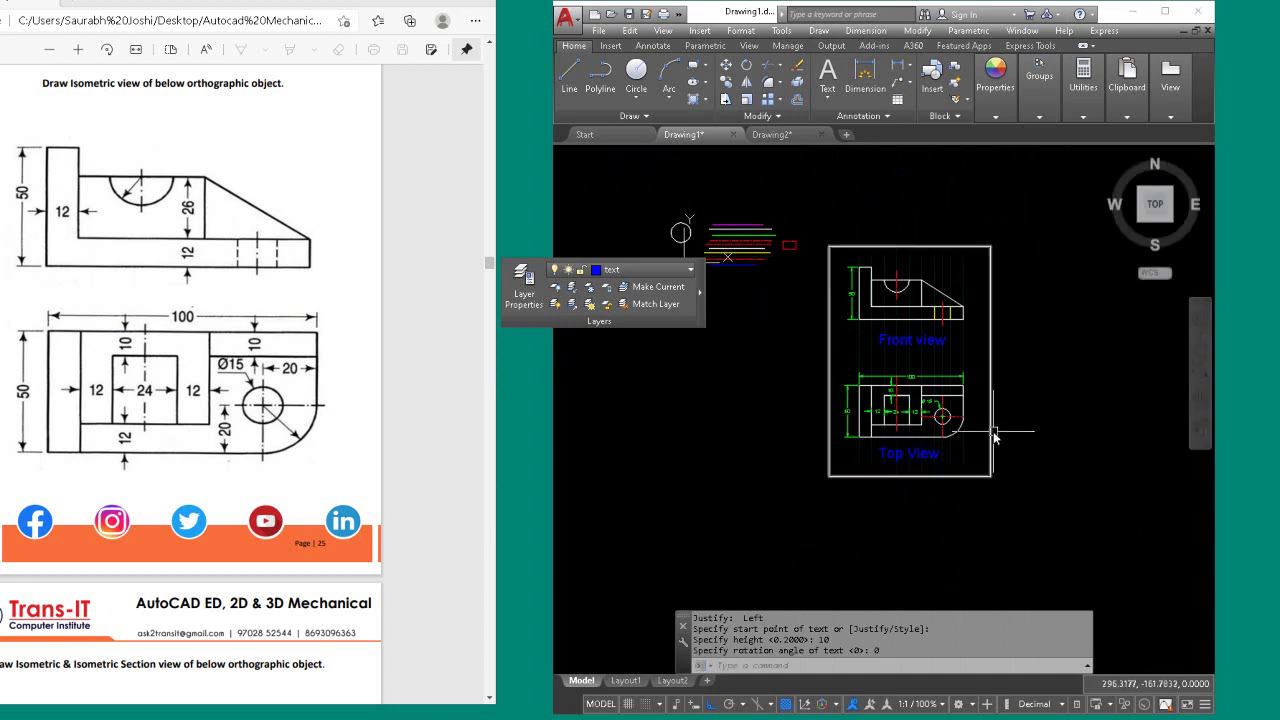
scroll(995, 436, up, 2)
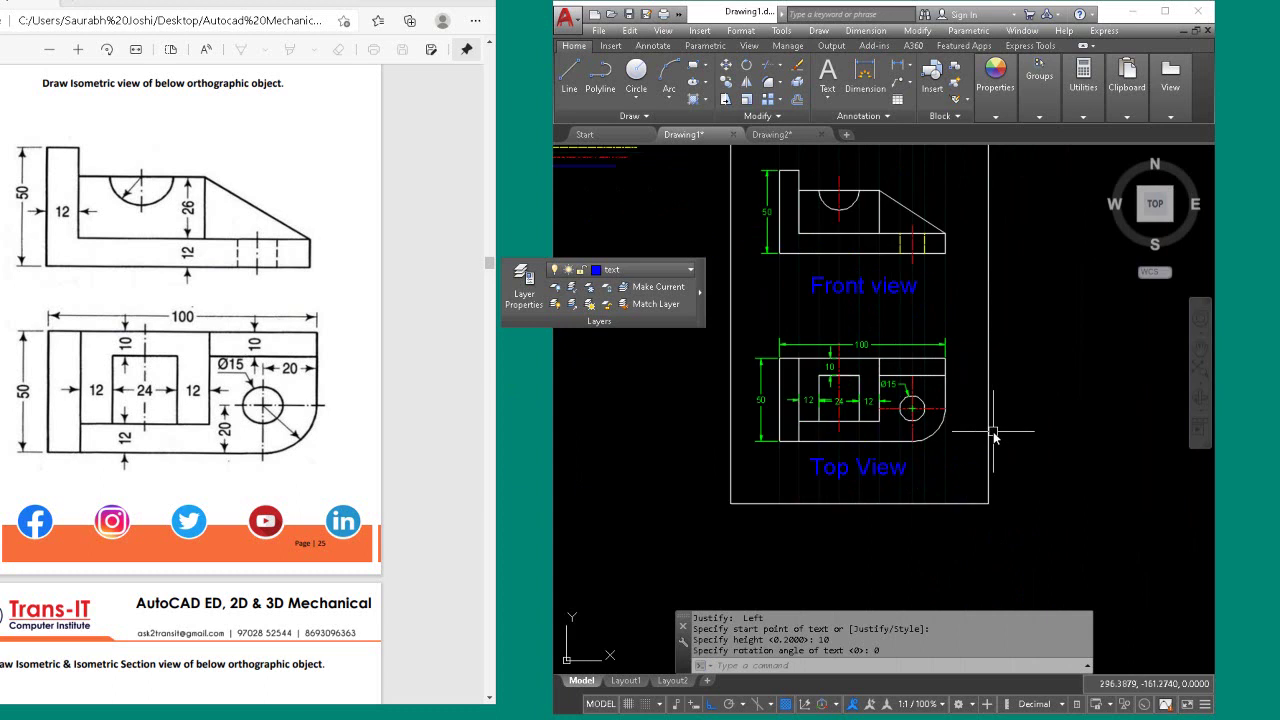